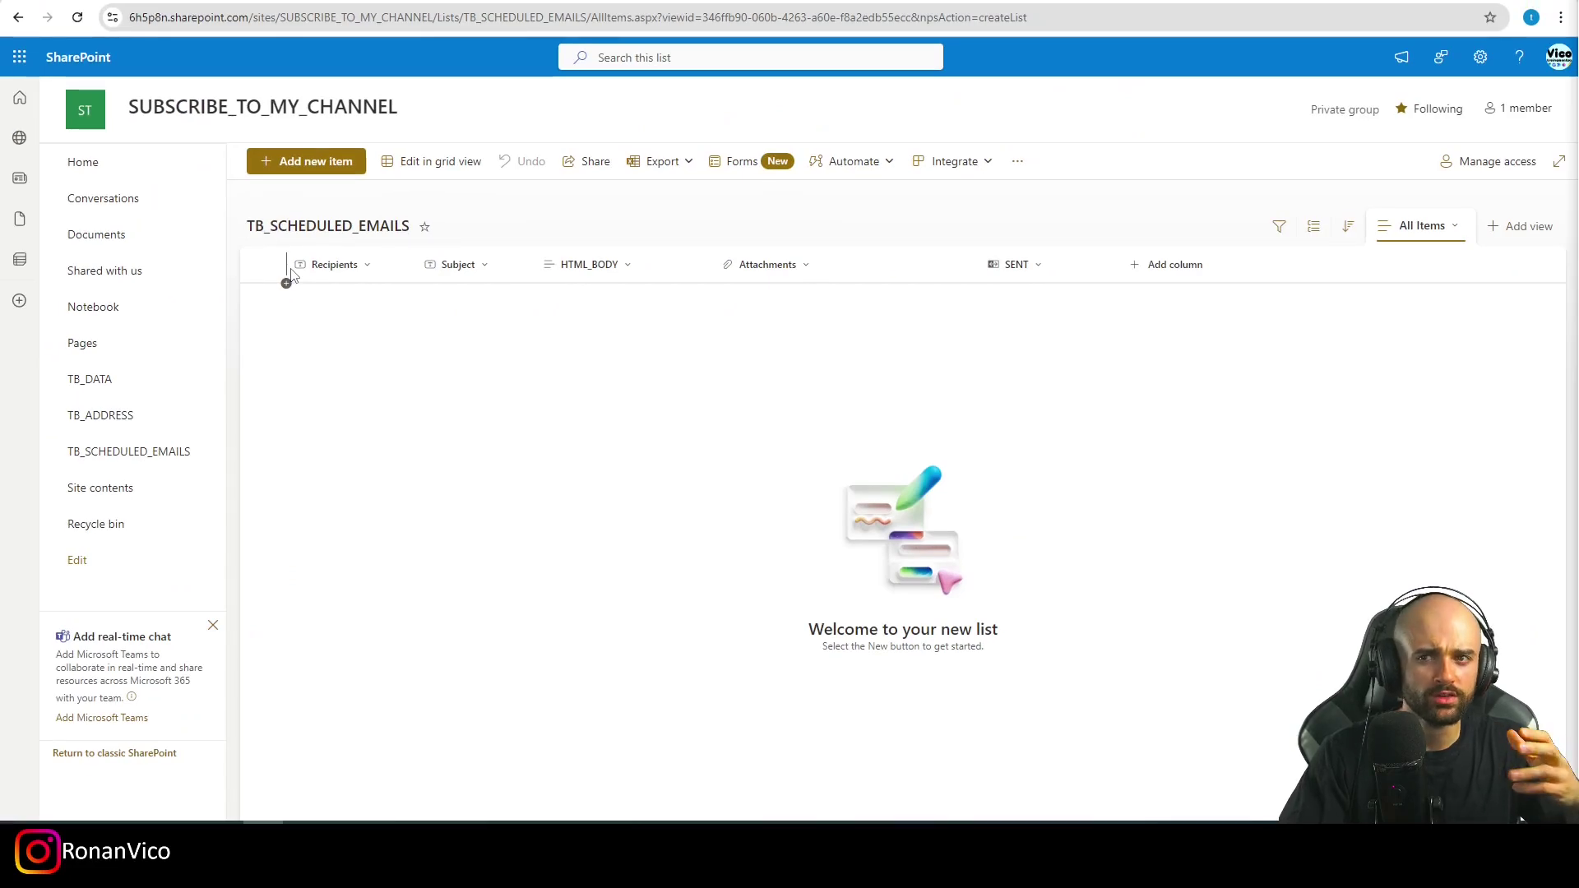
- Check the column type settings of the Recipients and HTML_BODY columns, leaving both unchanged
click(329, 265)
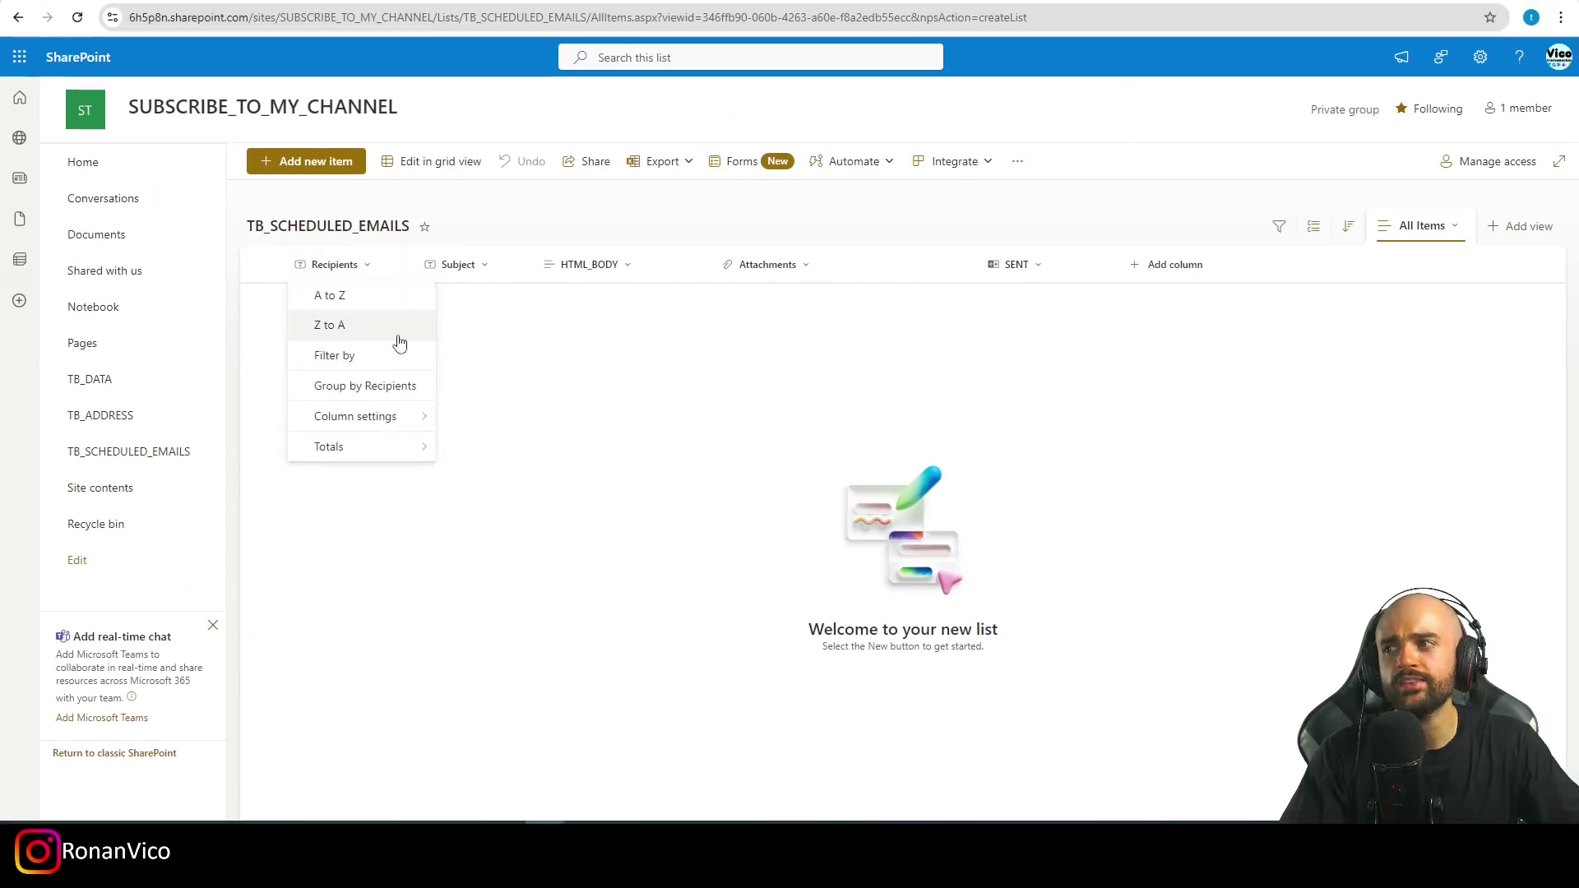
mouse_move(393, 427)
click(511, 427)
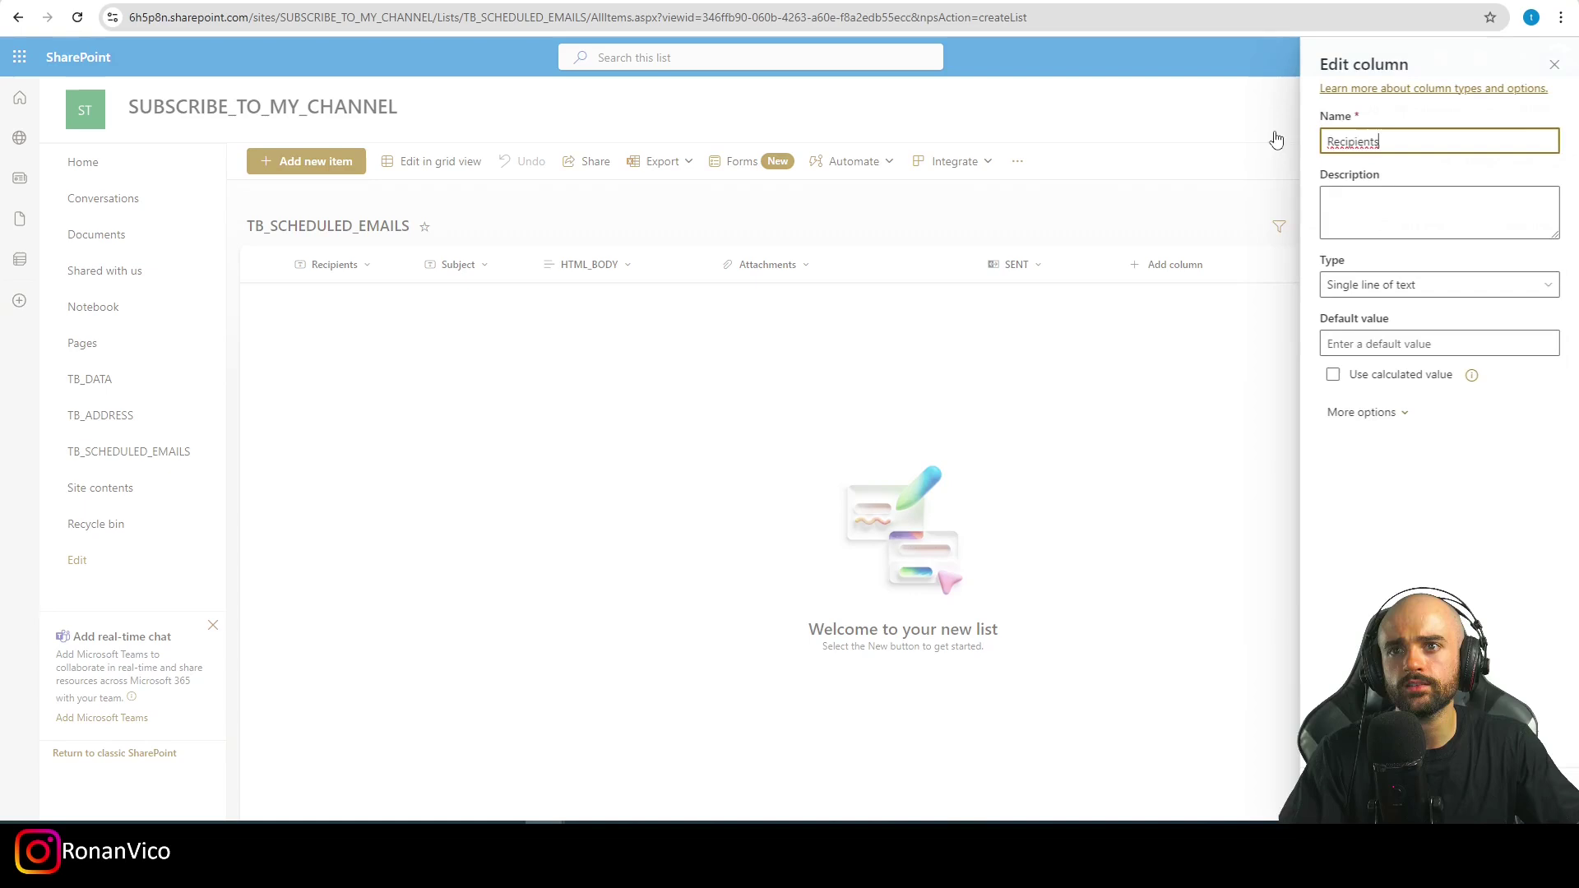
key(Escape)
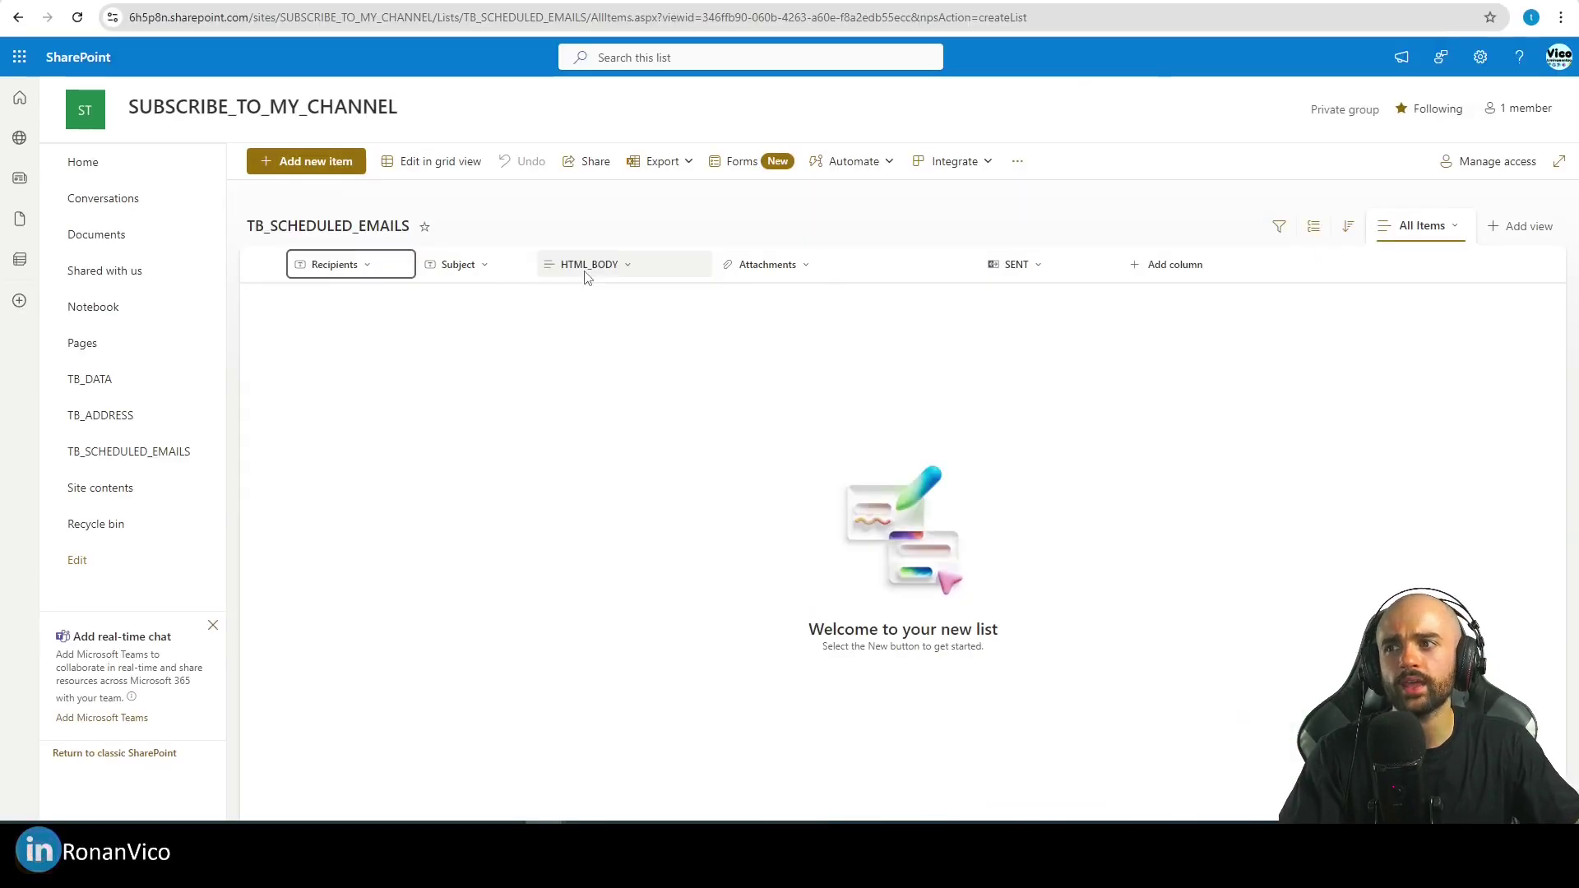
click(587, 274)
click(729, 303)
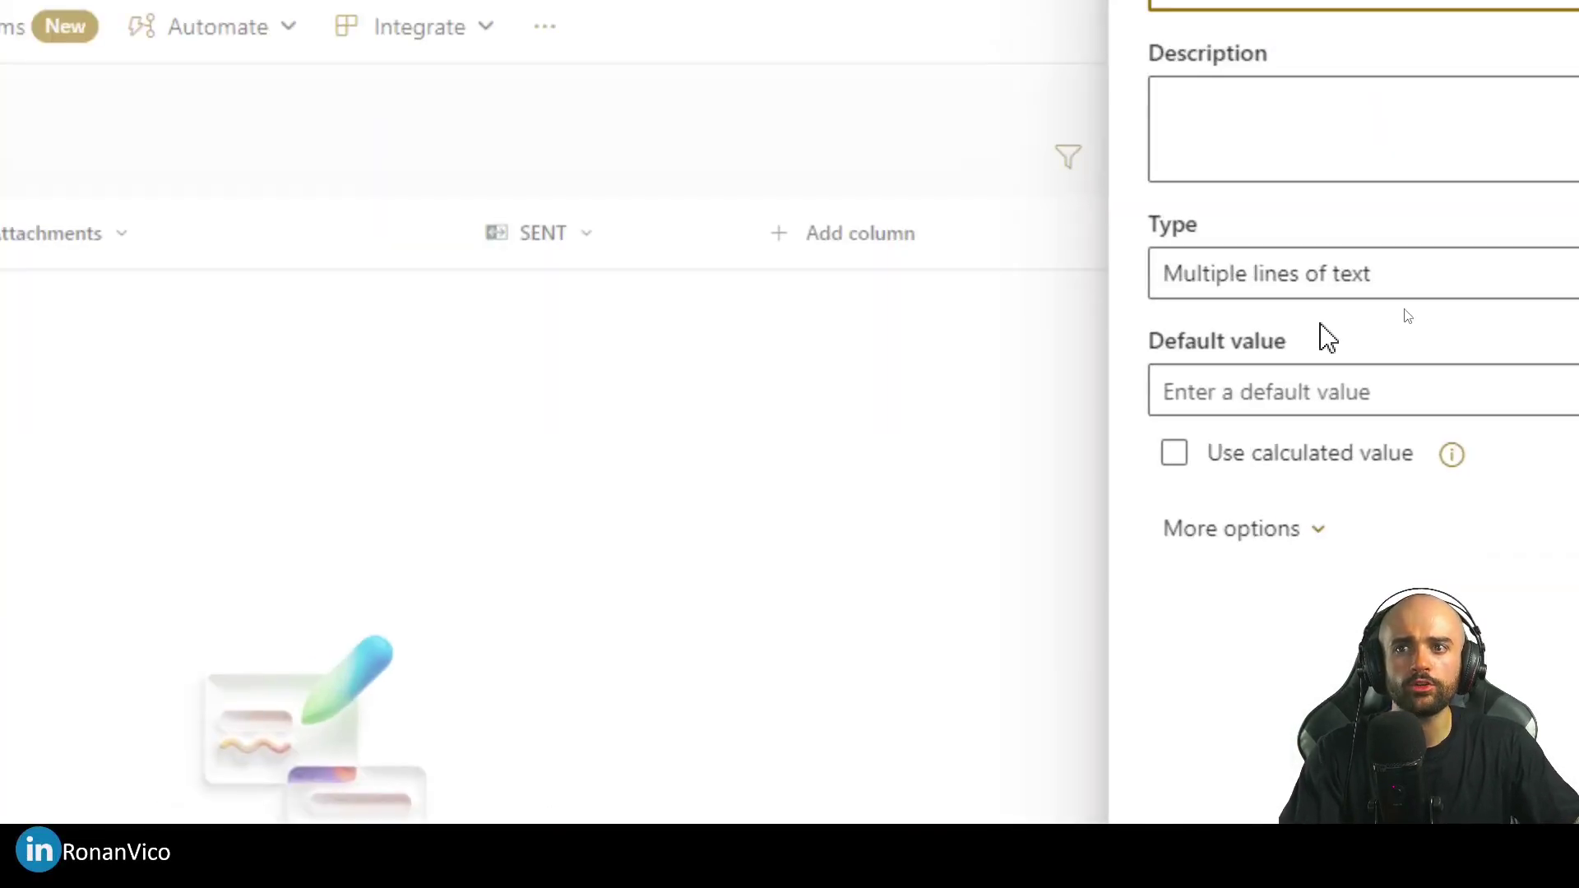
key(Escape)
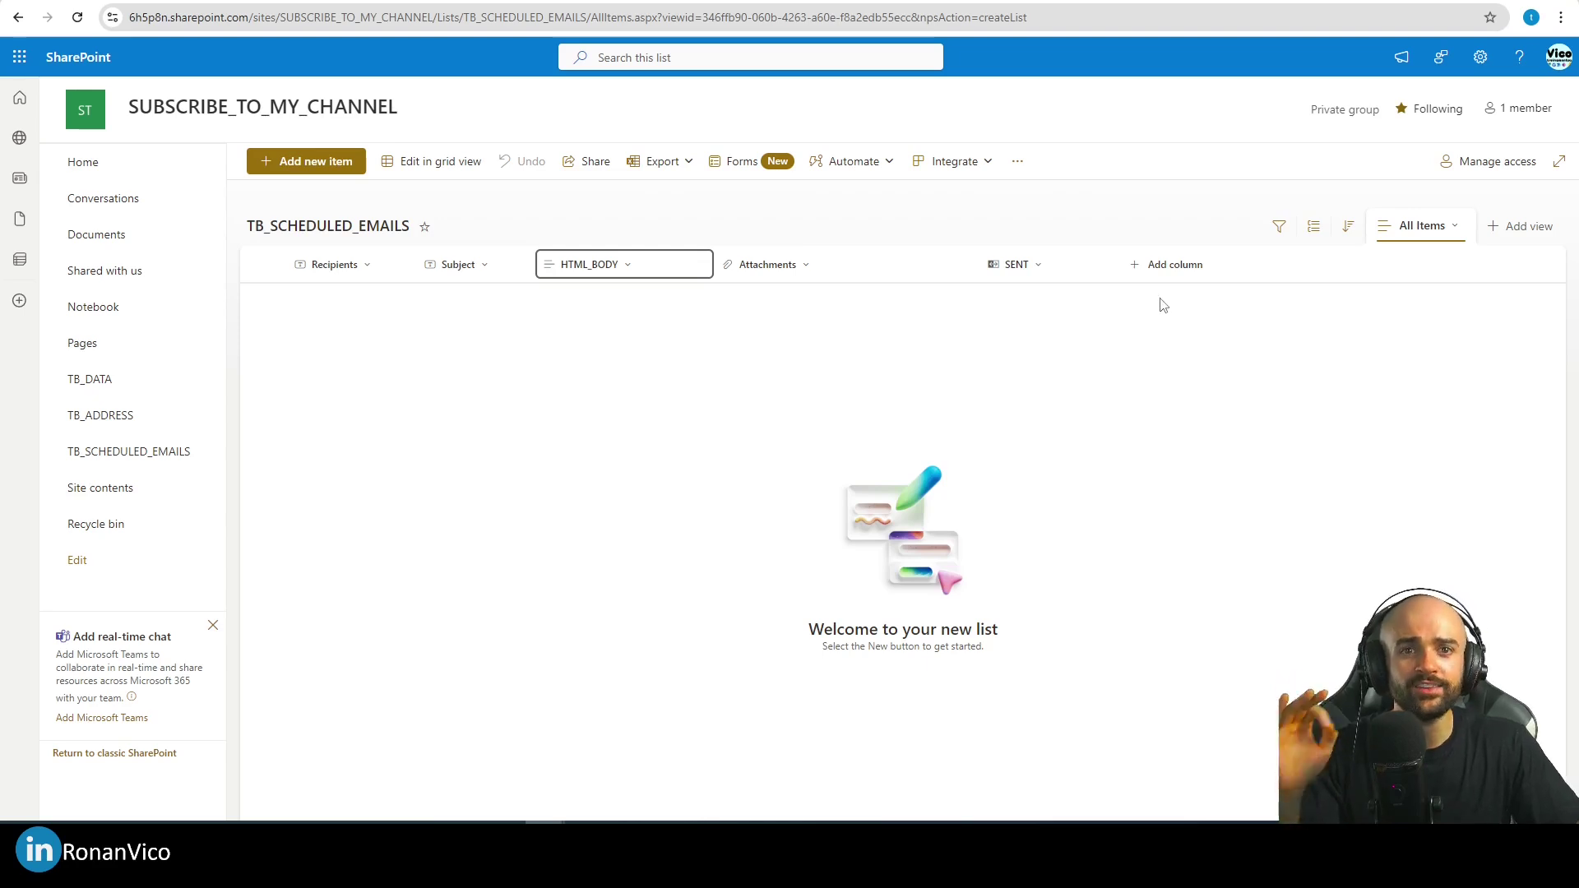
- Add a Date and time column named DATE_TO_SEND to the TB_SCHEDULED_EMAILS list
click(1160, 272)
click(1221, 379)
click(1207, 558)
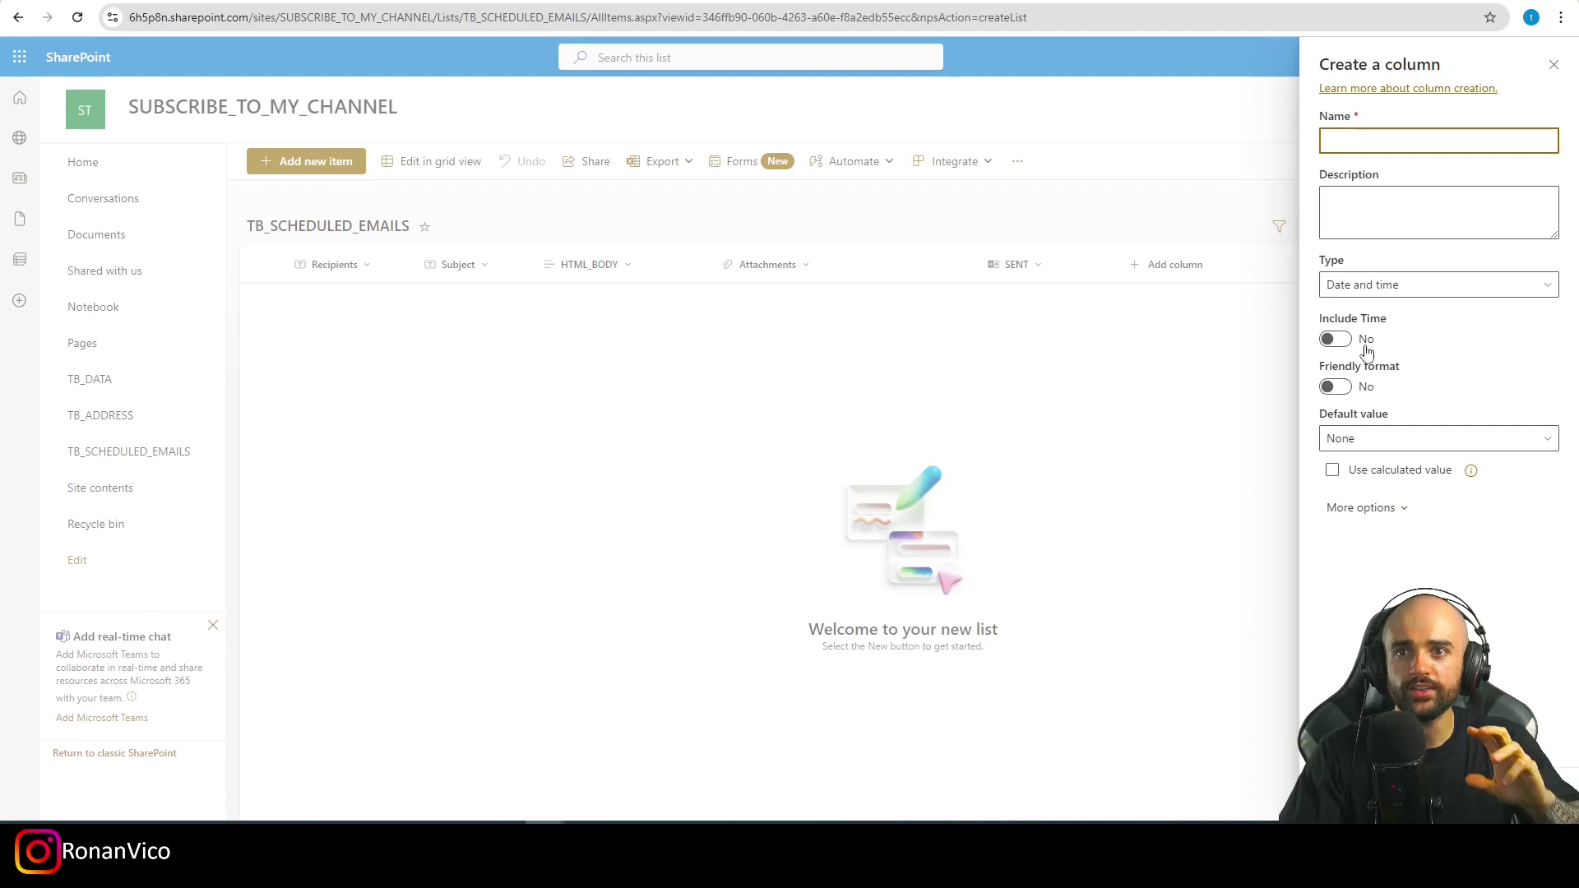
text(DATE_TO_SEND)
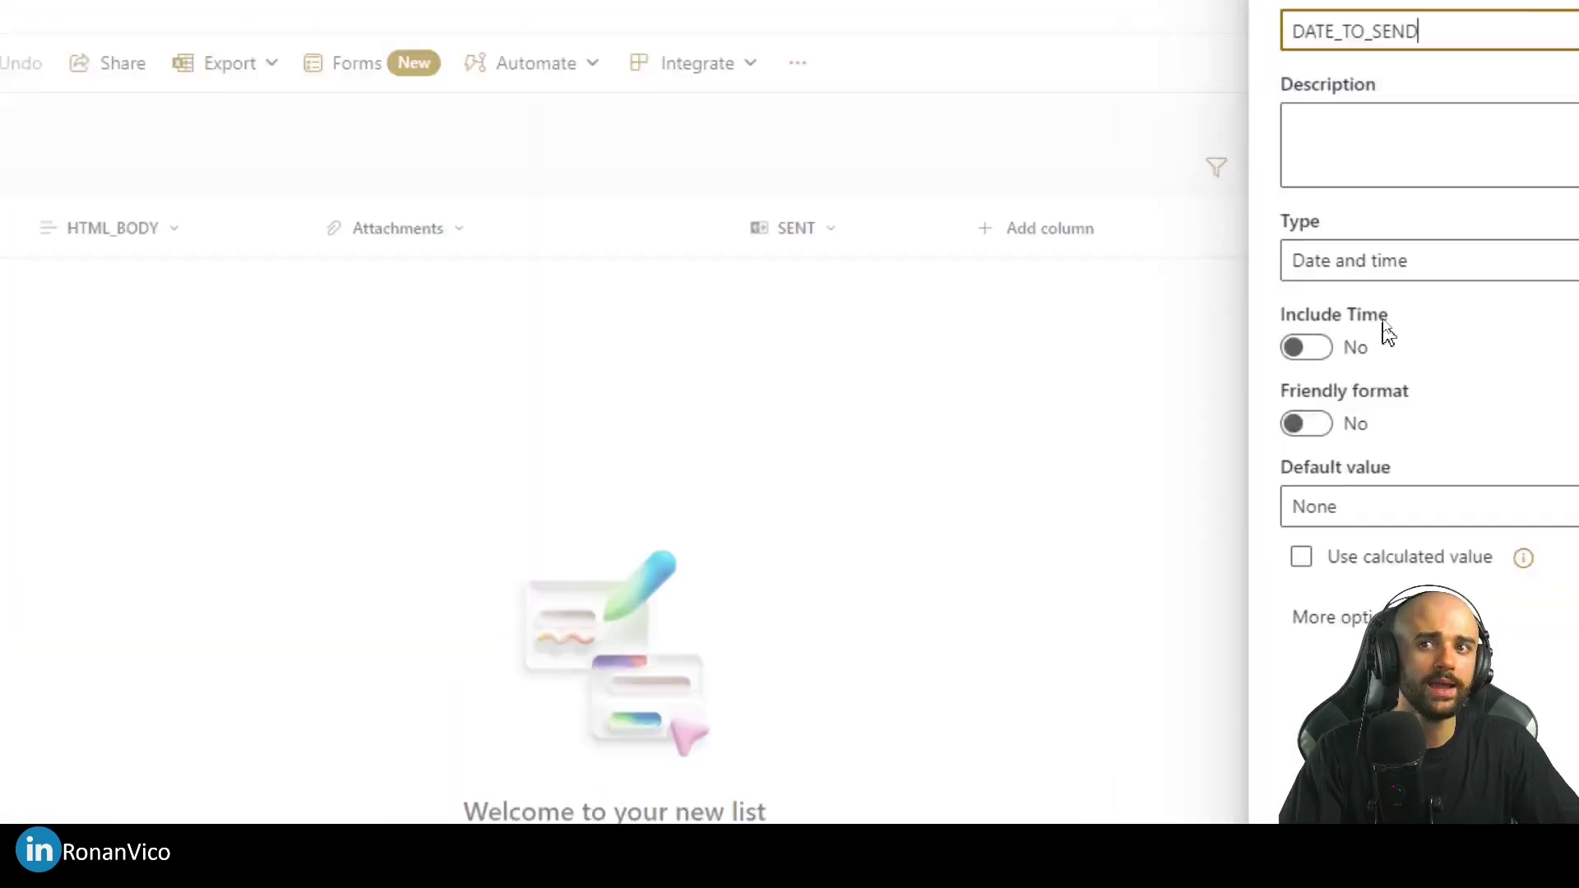
click(1383, 290)
click(1383, 288)
click(1339, 785)
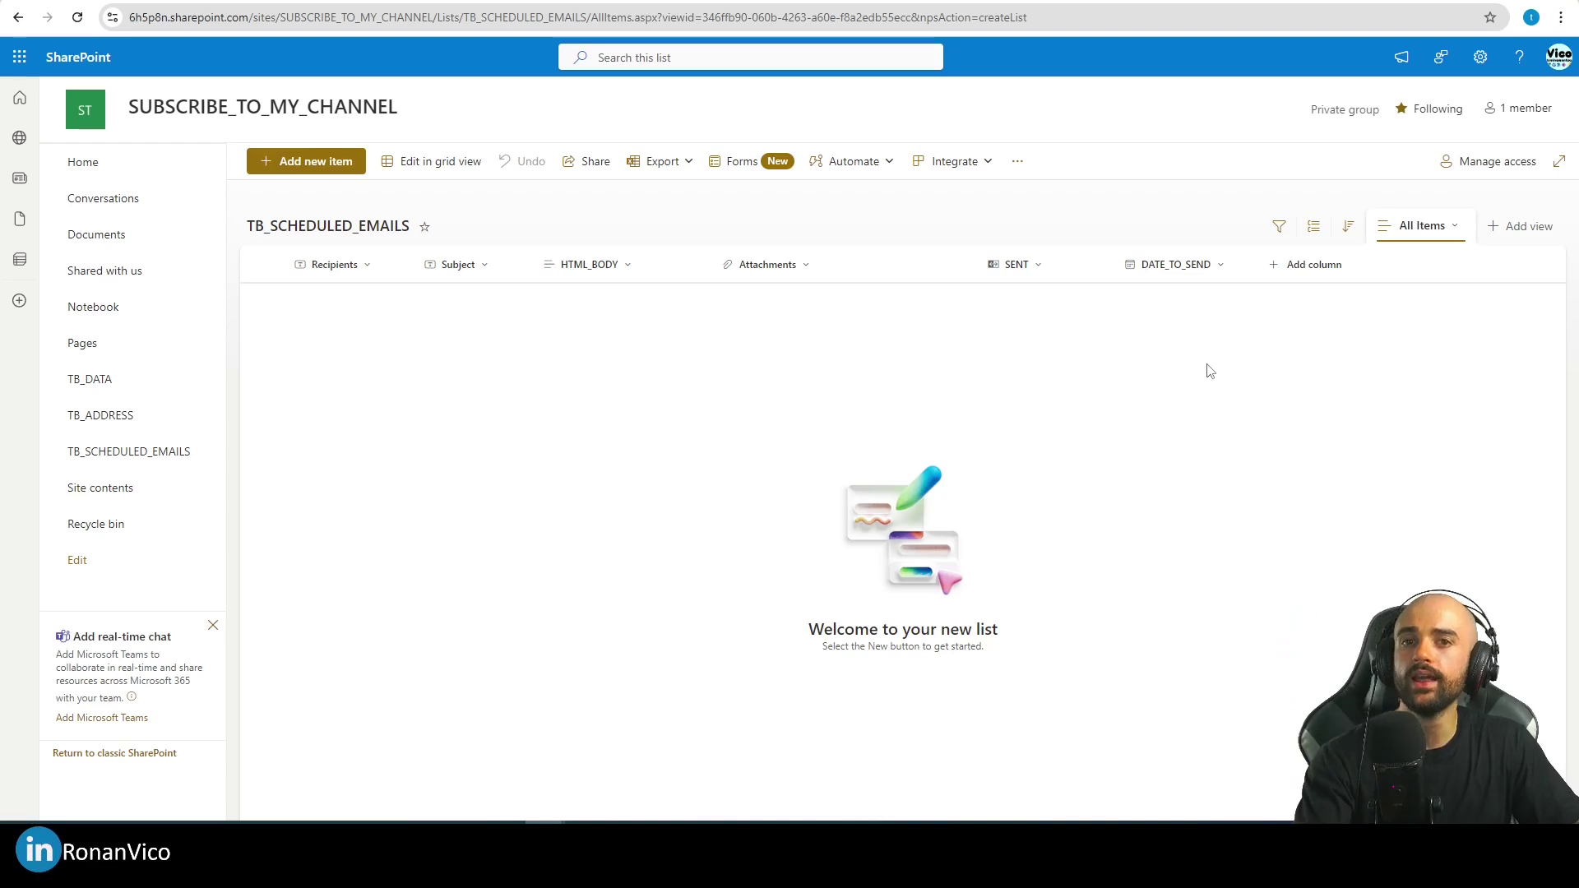
double_click(1295, 261)
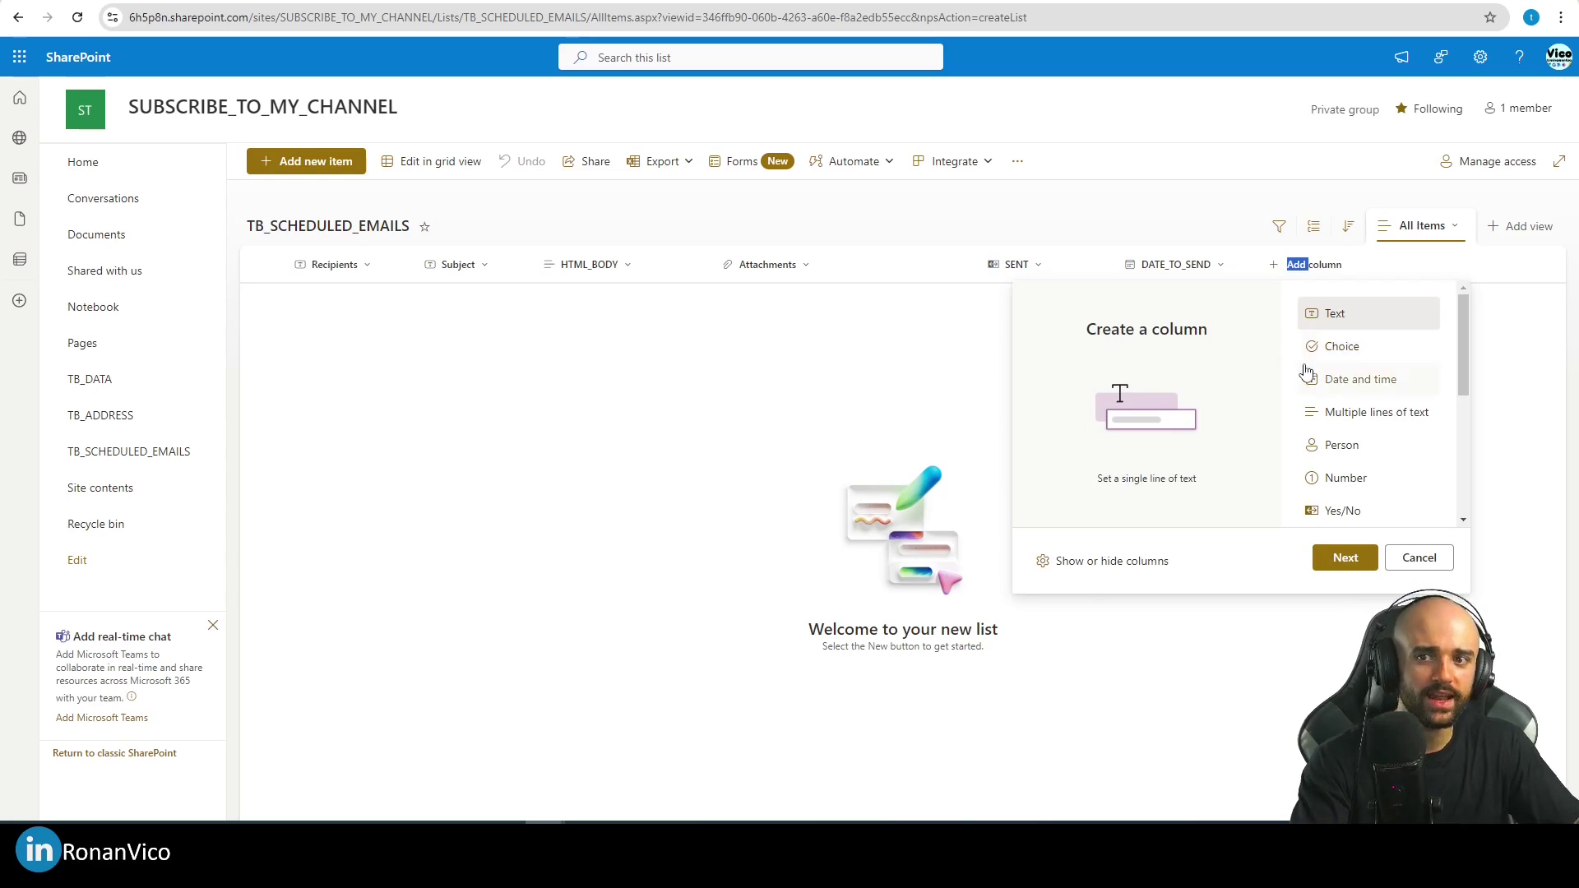
click(1419, 558)
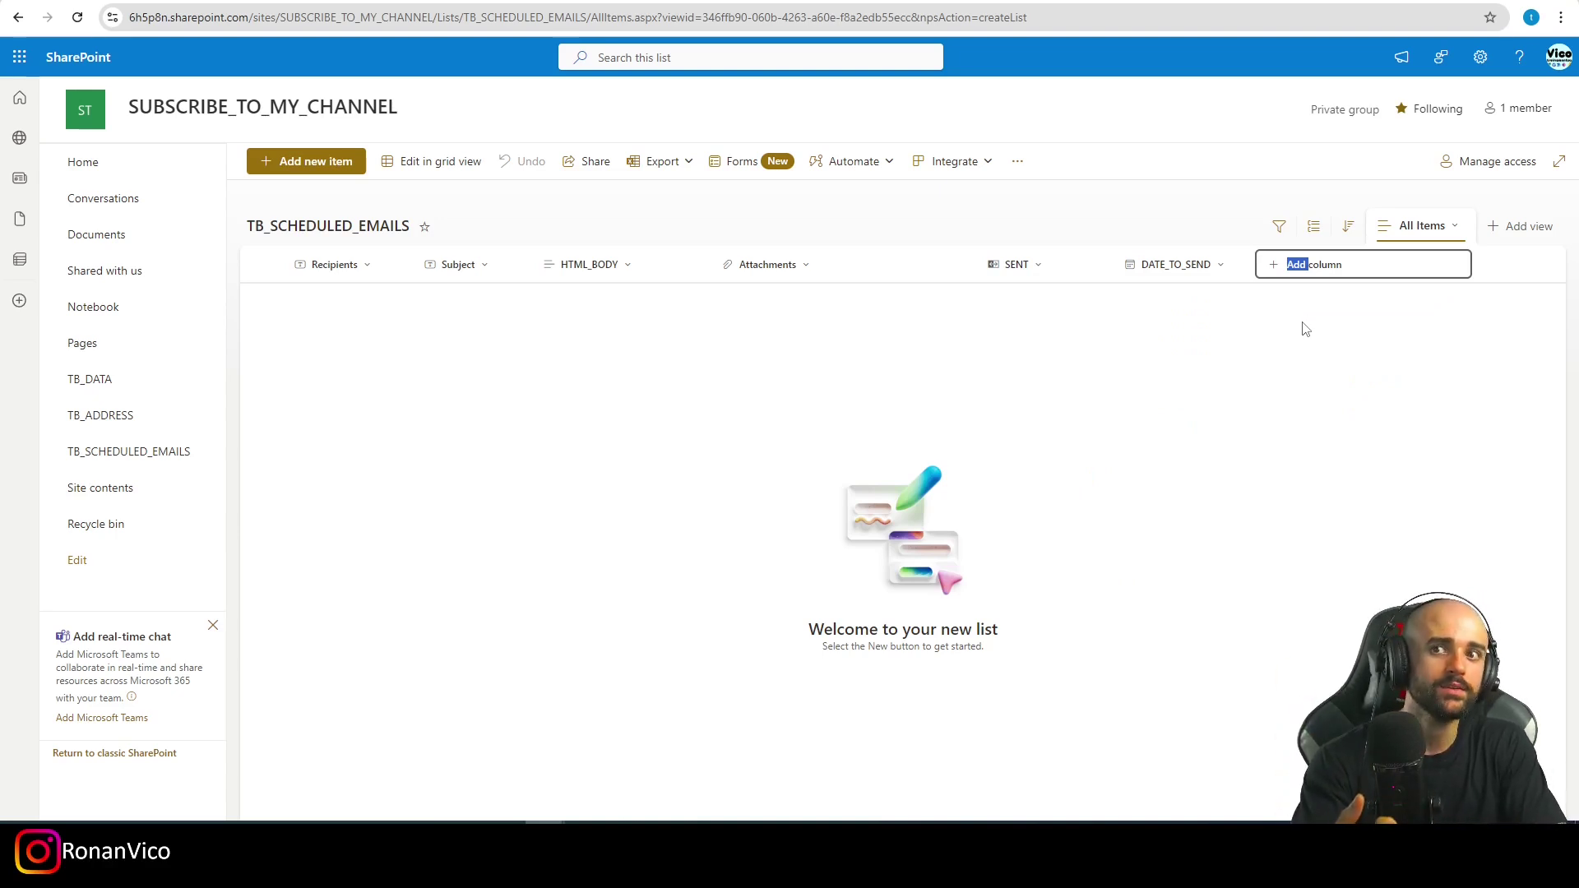
click(1169, 264)
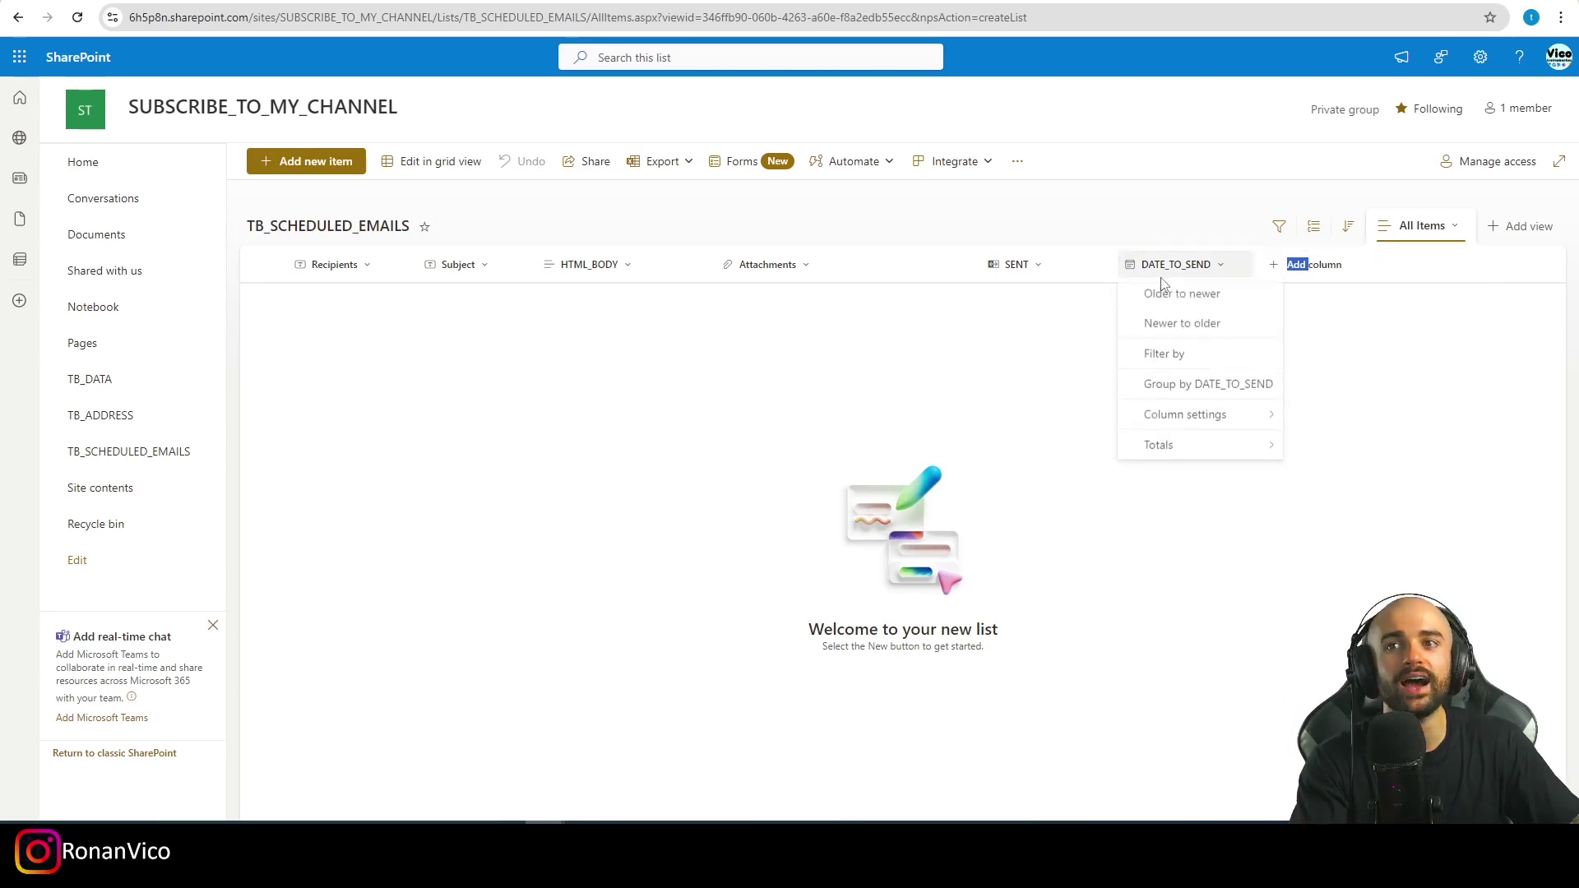
mouse_move(1263, 411)
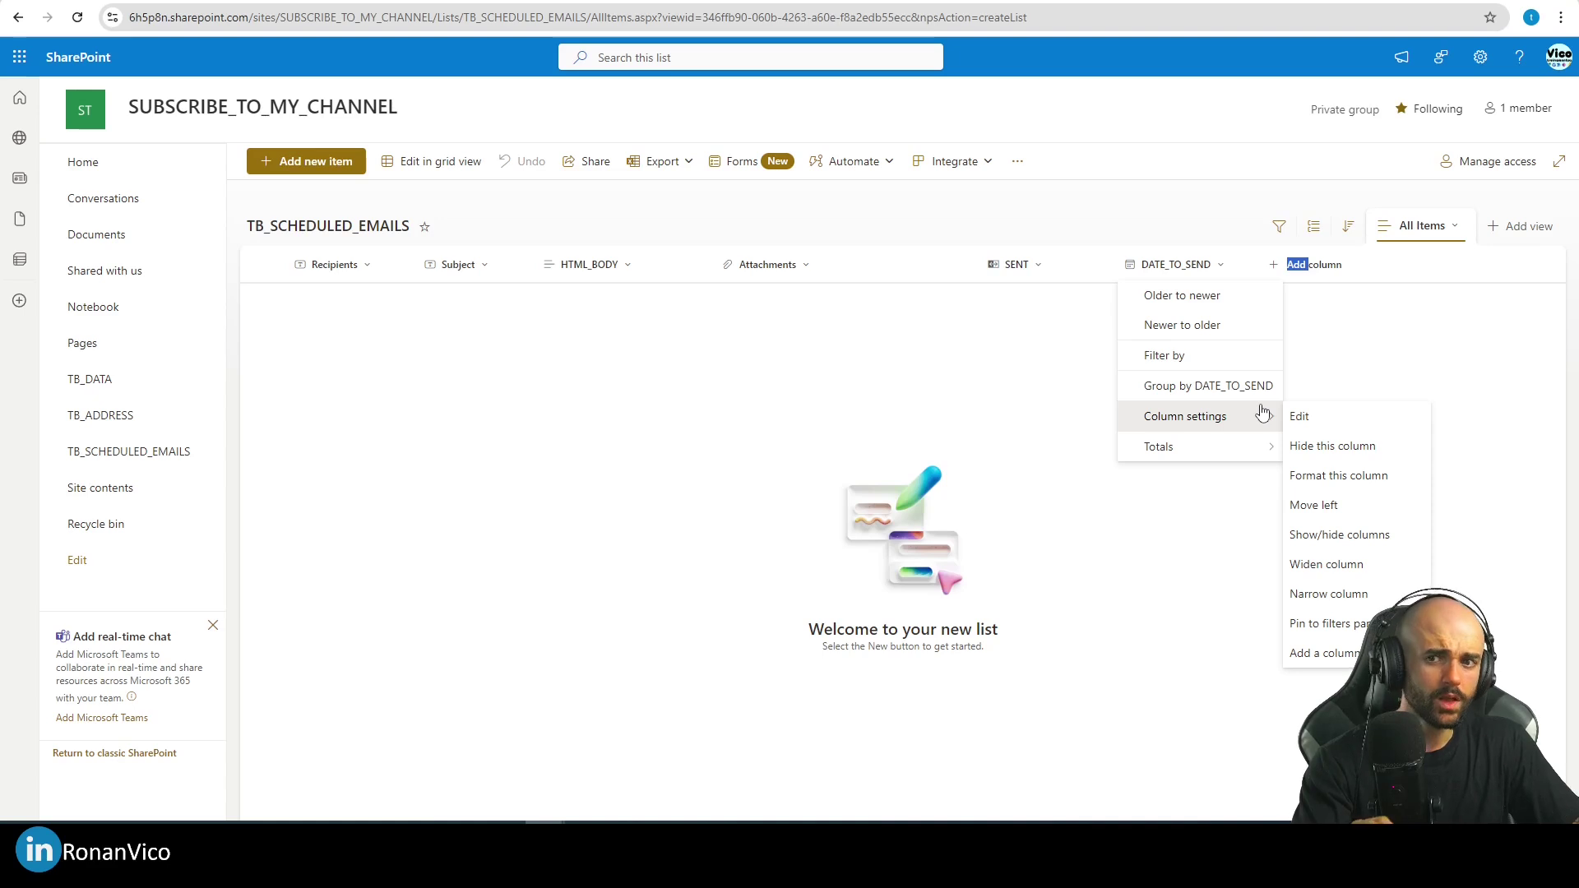
click(1426, 356)
click(1334, 278)
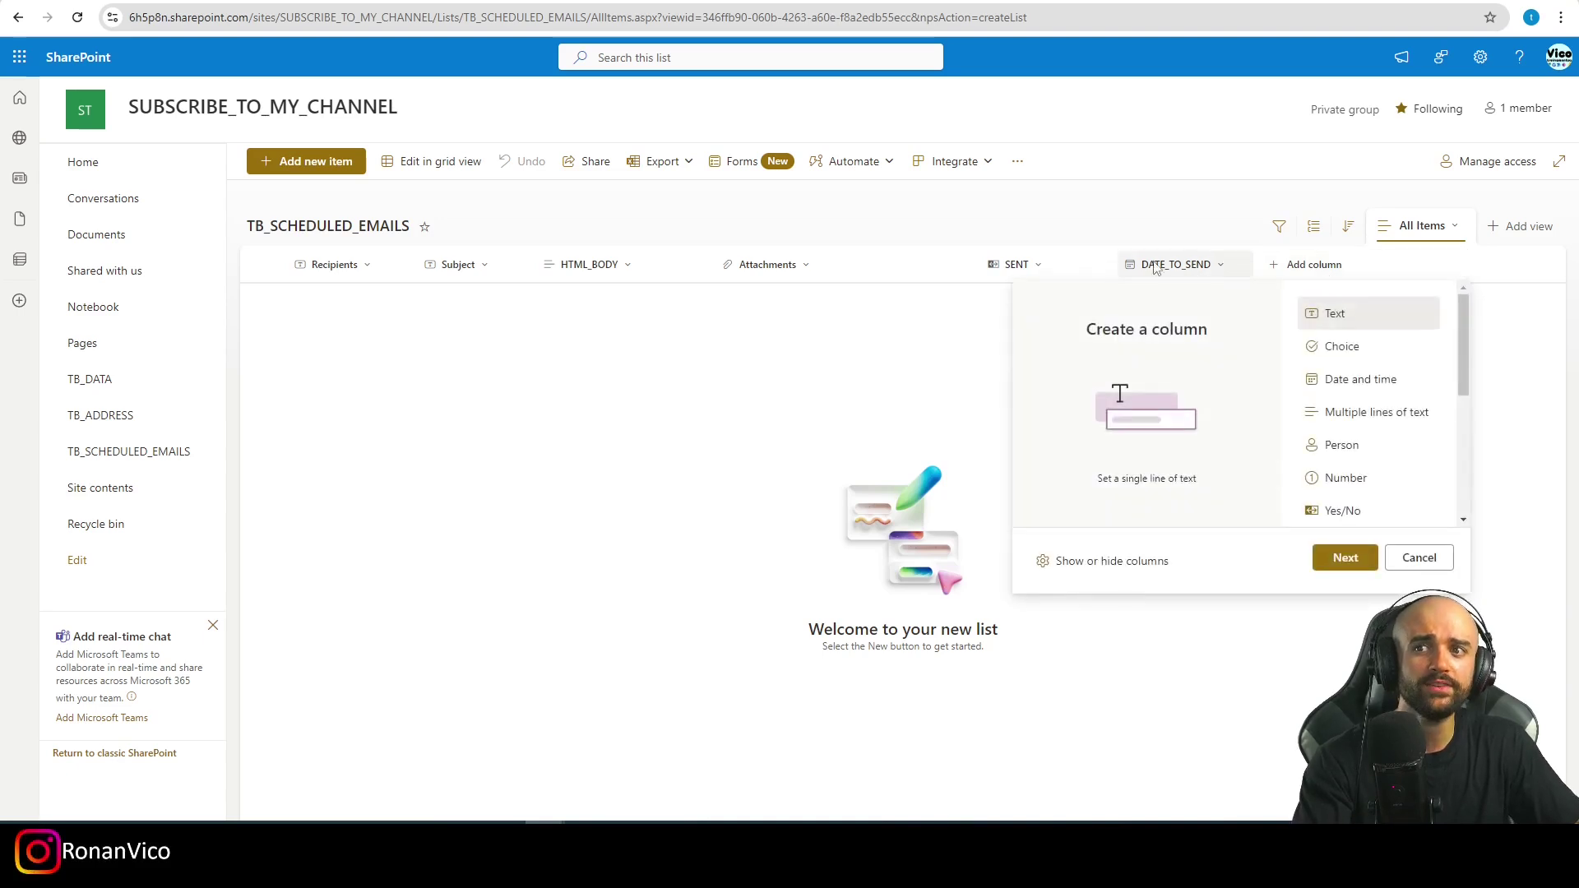
click(1154, 266)
click(1313, 343)
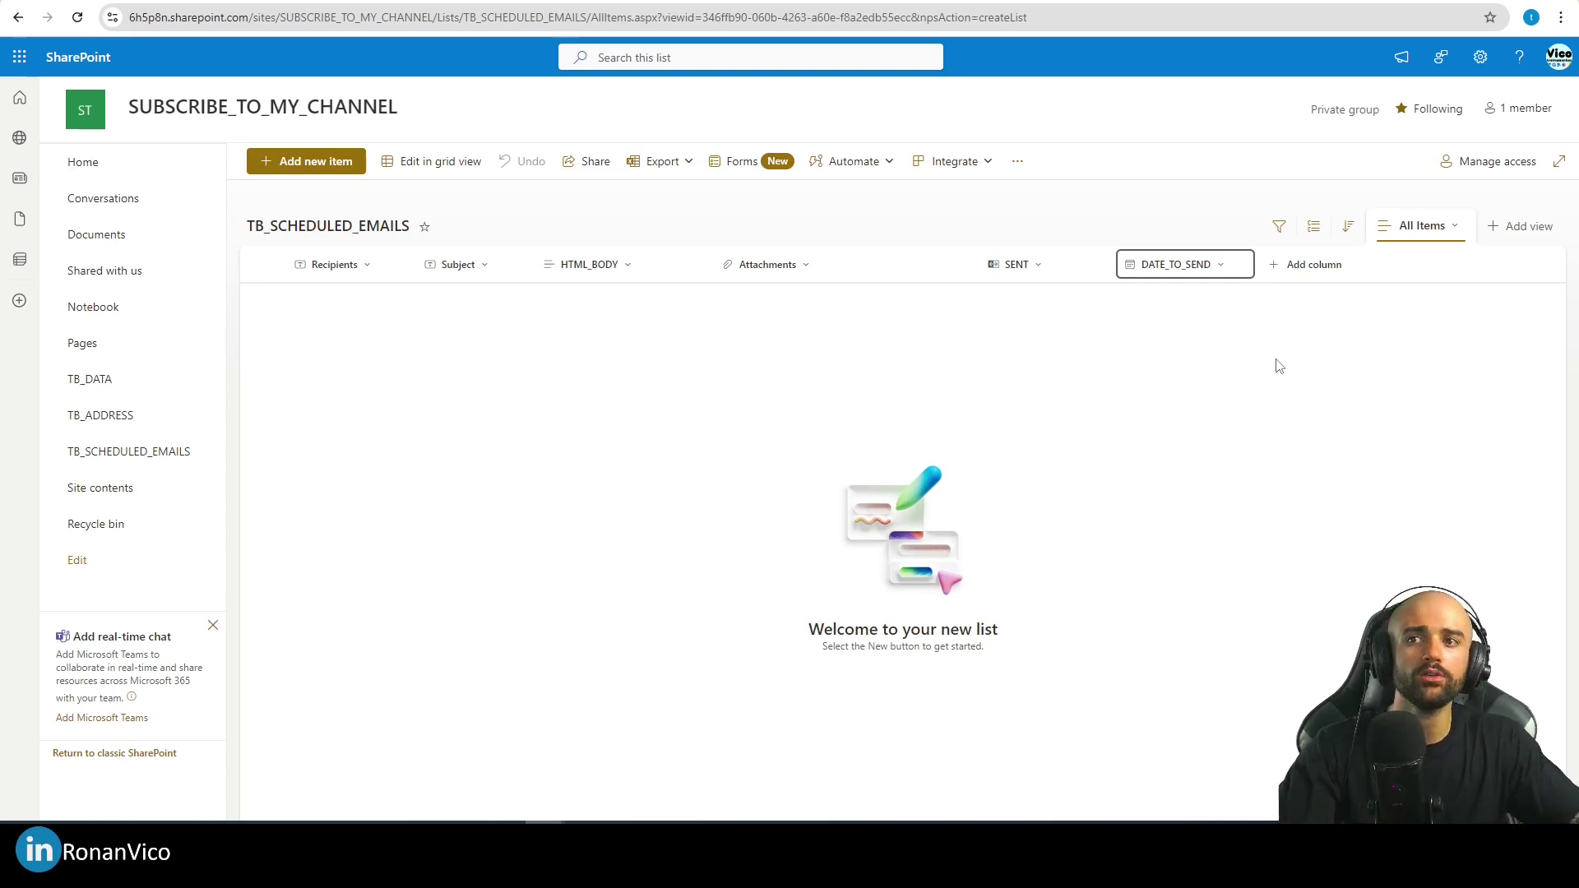
drag(1103, 293, 1245, 490)
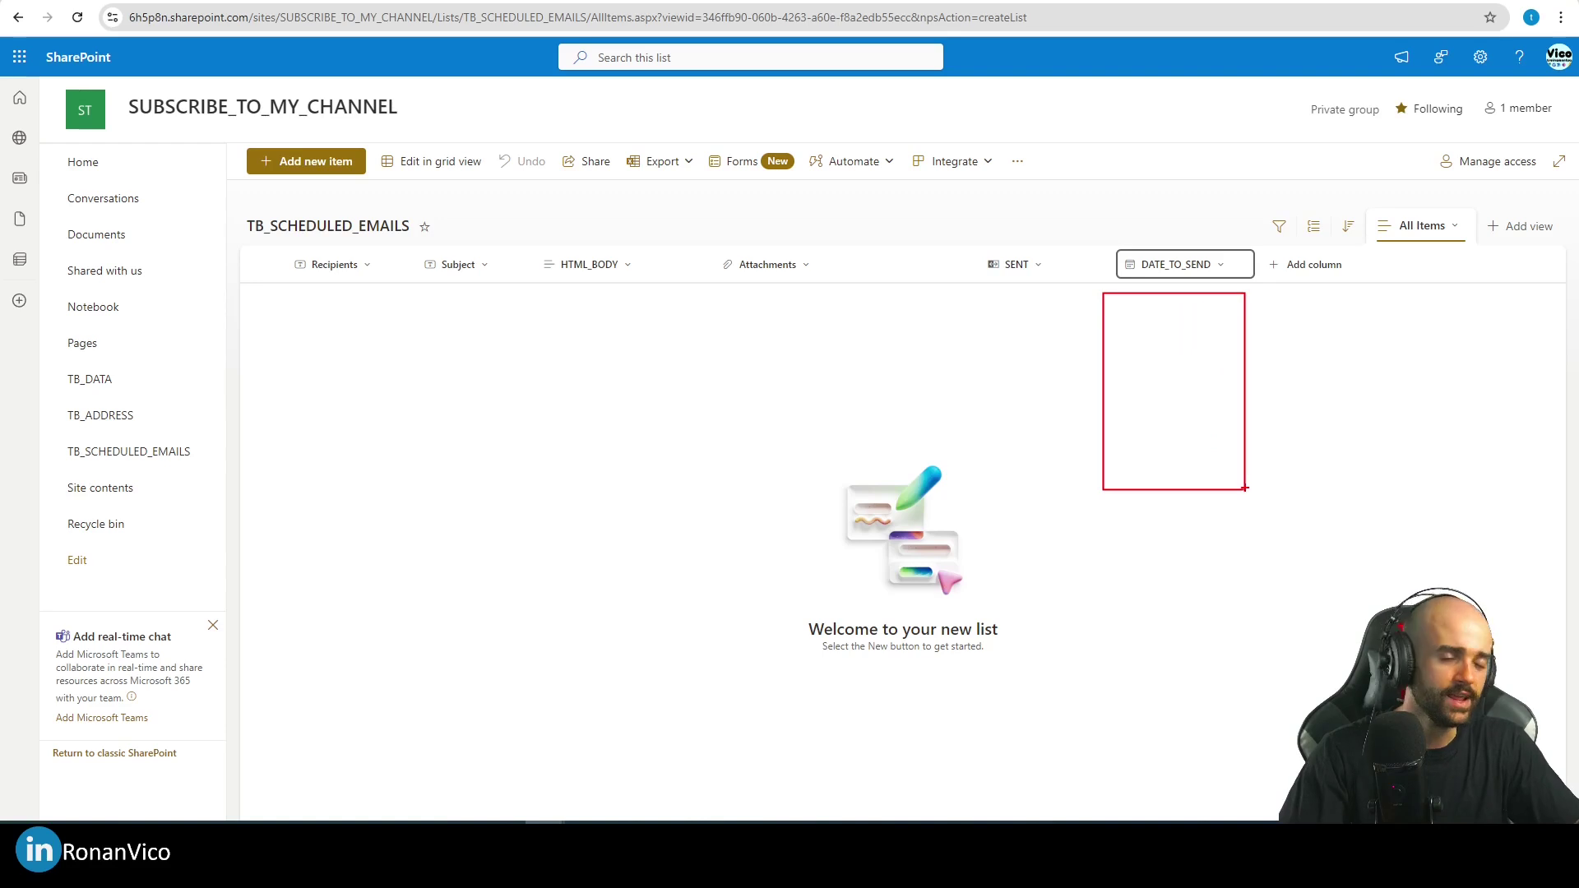
key(Escape)
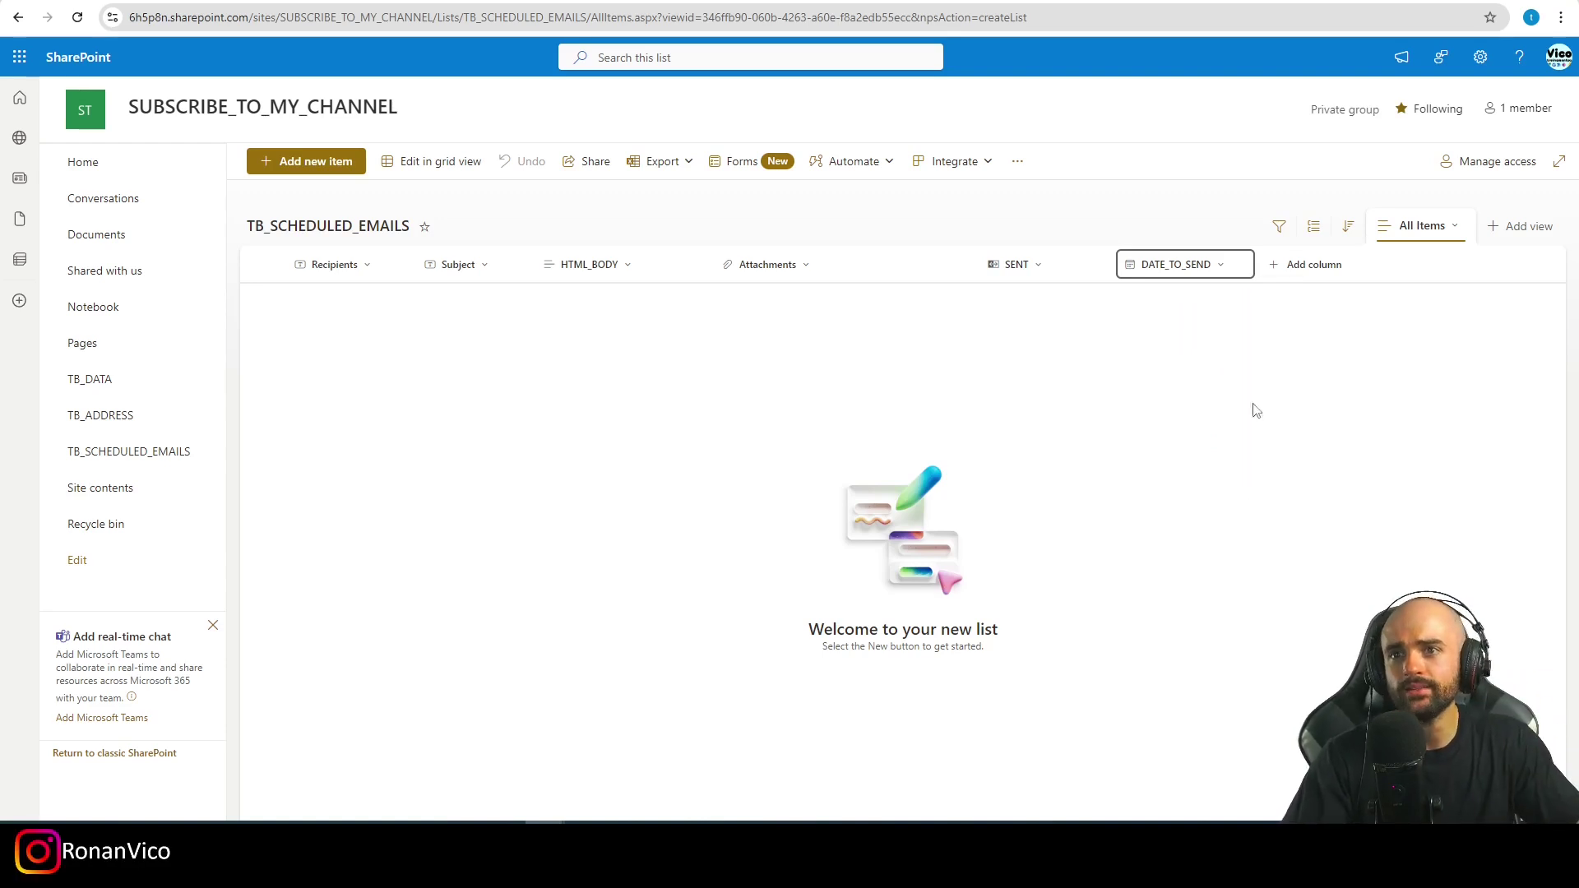
- Add a Number column named HOUR_TO_SEND to the TB_SCHEDULED_EMAILS list
click(1314, 267)
click(1352, 477)
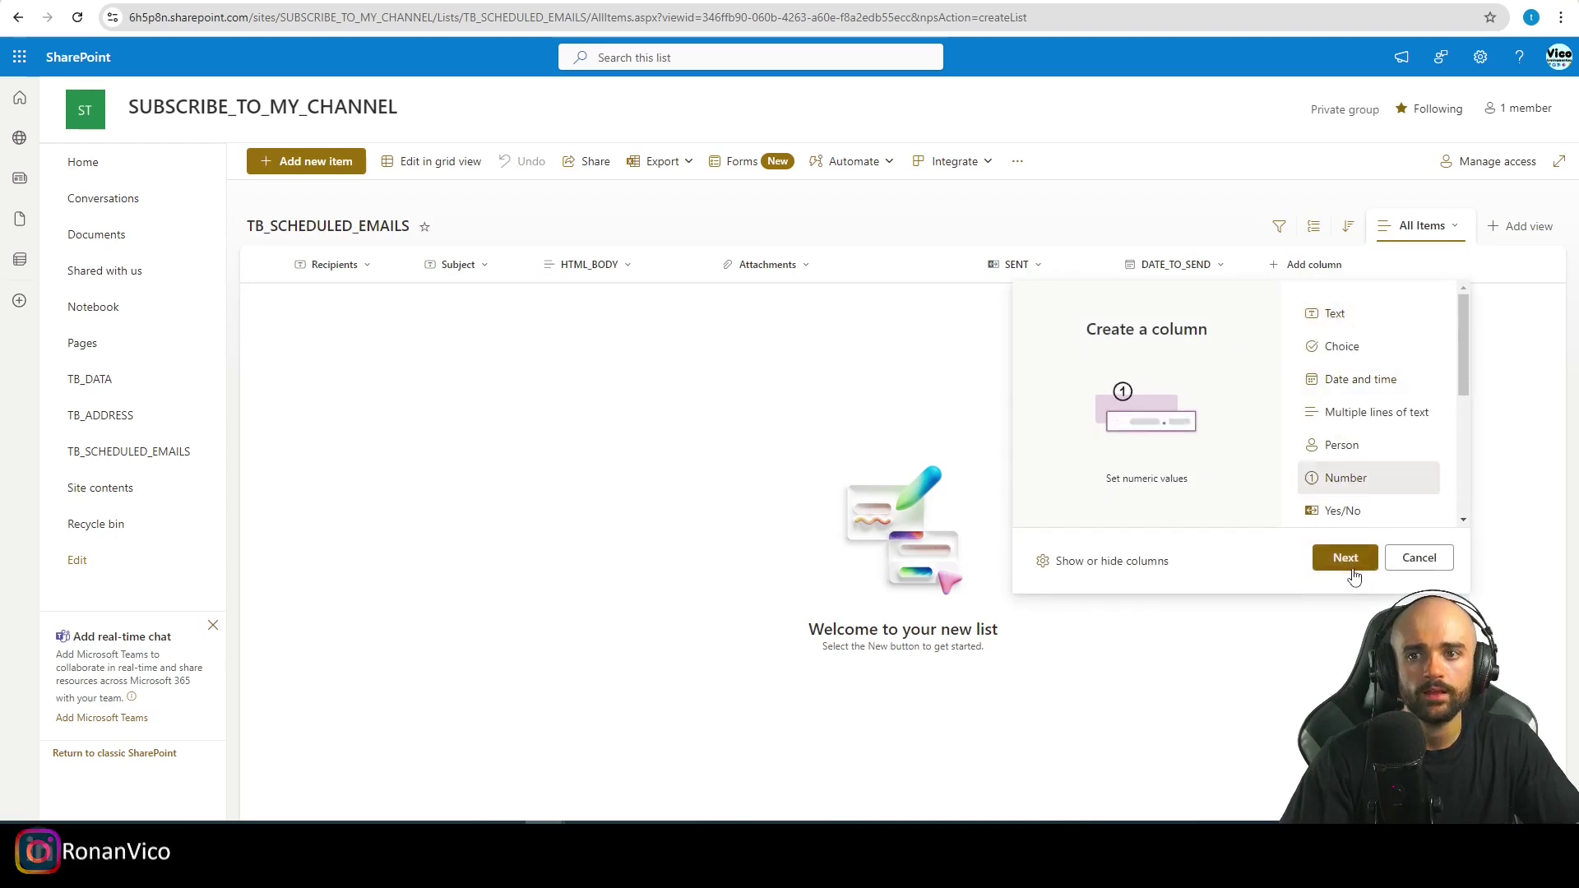
click(1345, 558)
text(HOYUR)
key(BackSpace)
key(BackSpace)
key(BackSpace)
text(U)
key(ctrl+a)
text(DA)
key(BackSpace)
key(BackSpace)
text(HOUR_TOSEND)
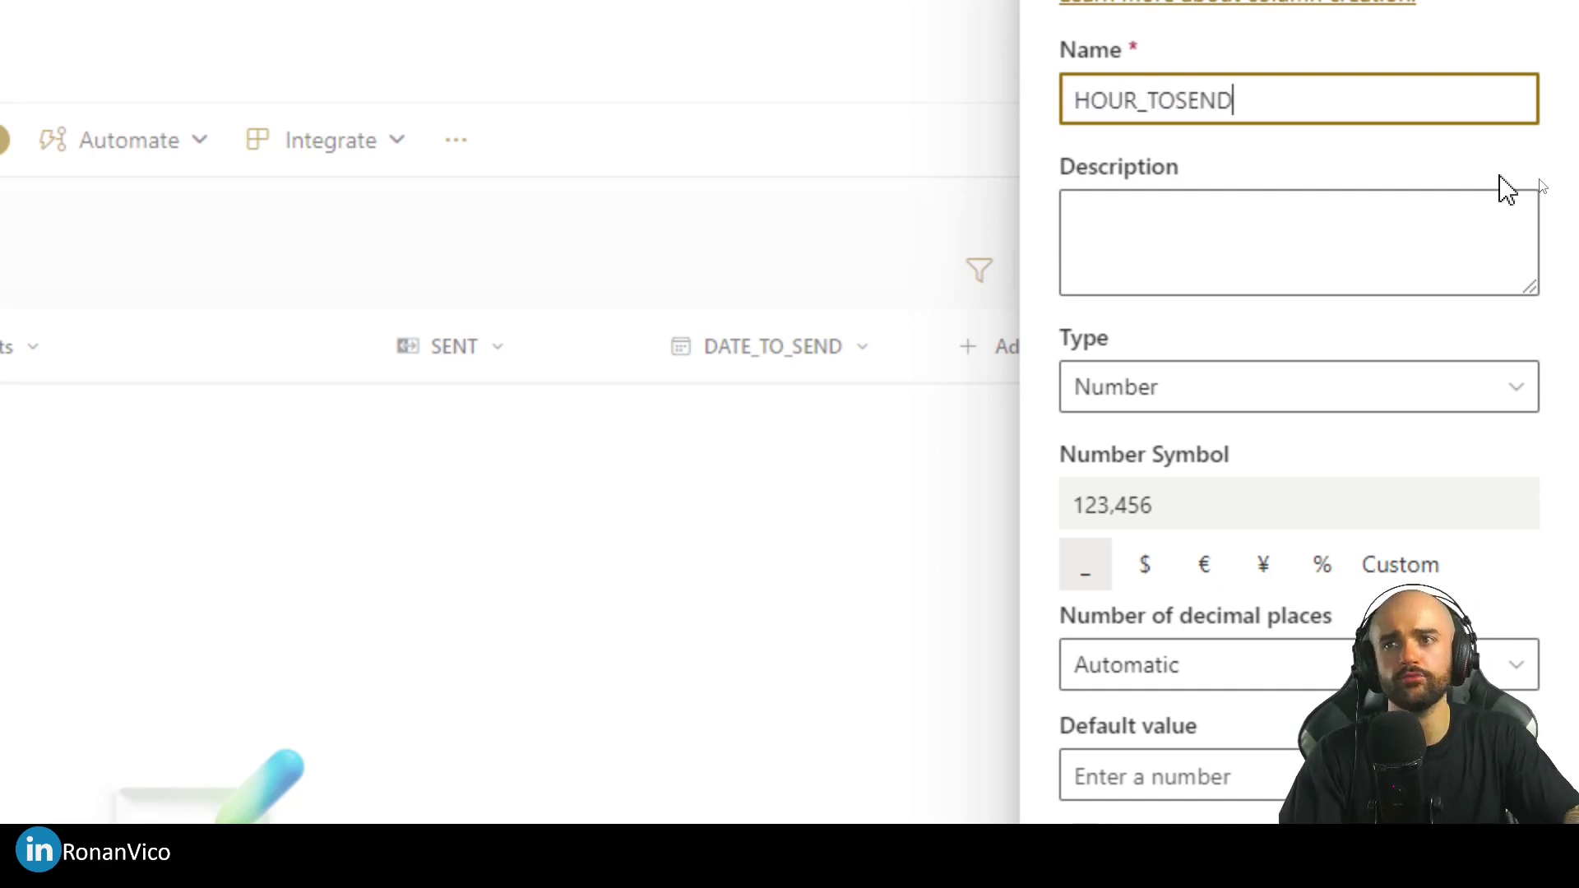
key(BackSpace)
key(BackSpace)
key(BackSpace)
key(BackSpace)
text(_SEND)
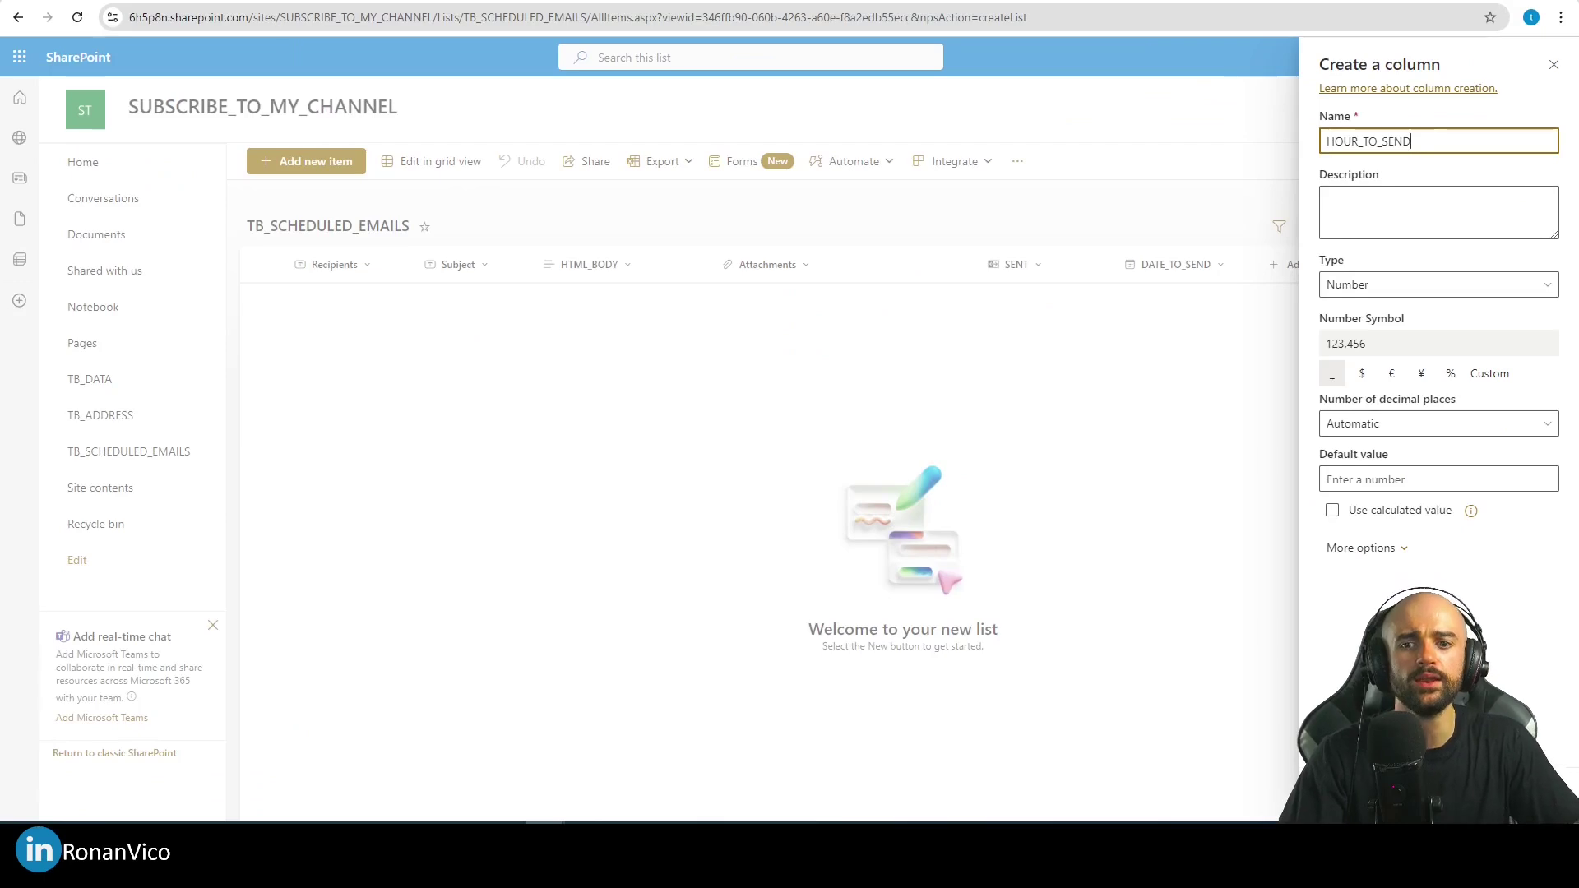
key(Return)
- Add a Number column named MINUTE_TO_SEND to the TB_SCHEDULED_EMAILS list
click(1416, 264)
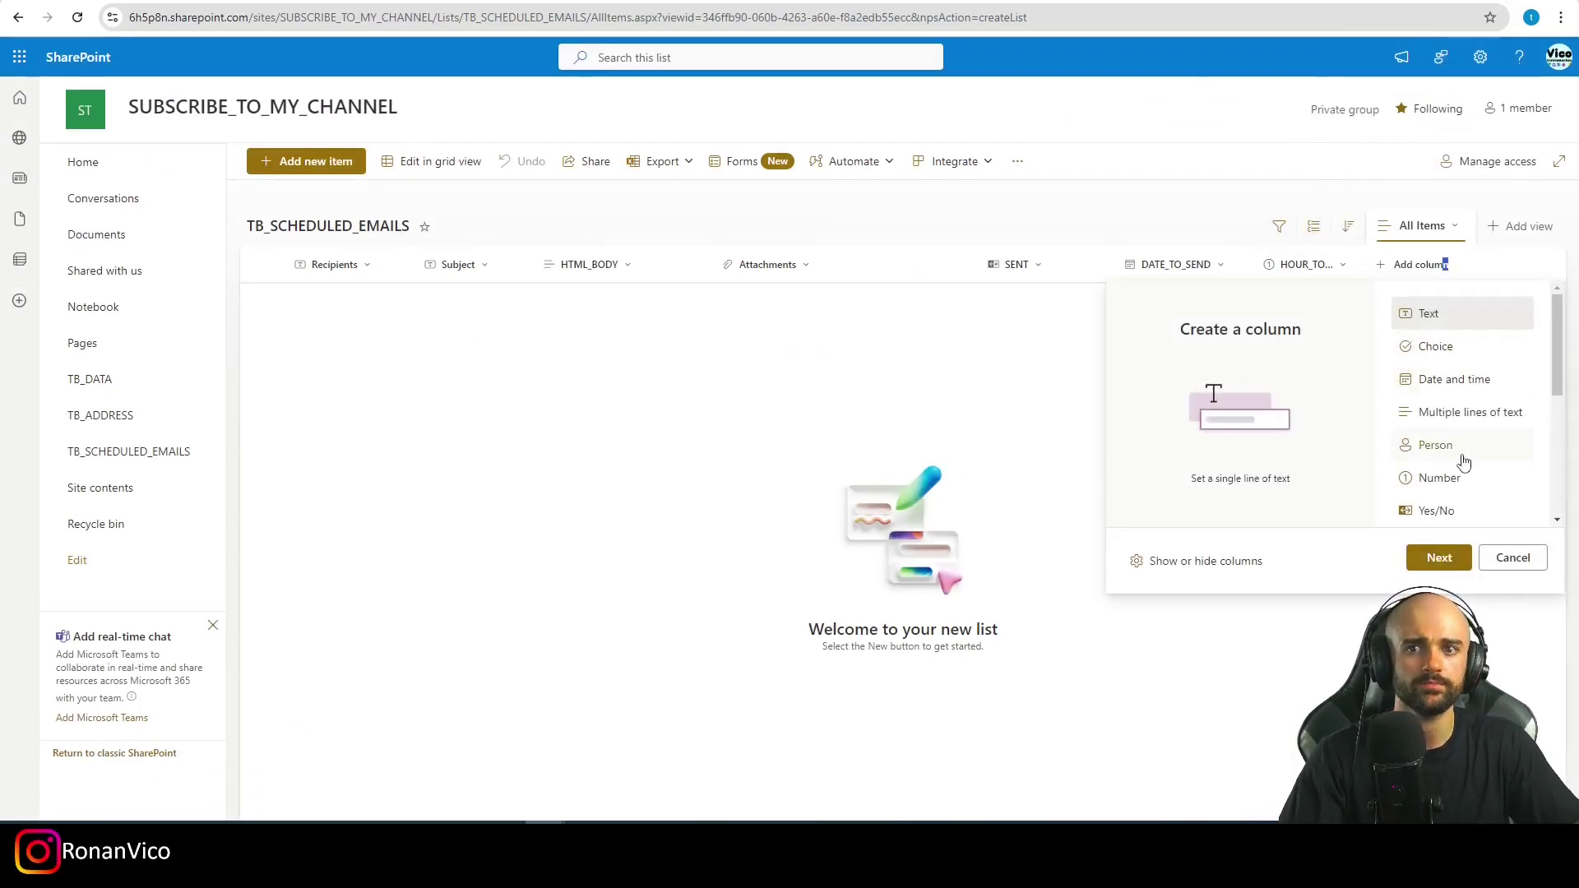
click(1439, 477)
click(1440, 558)
text(MINUTE_DO_)
key(BackSpace)
text(TO_SEN)
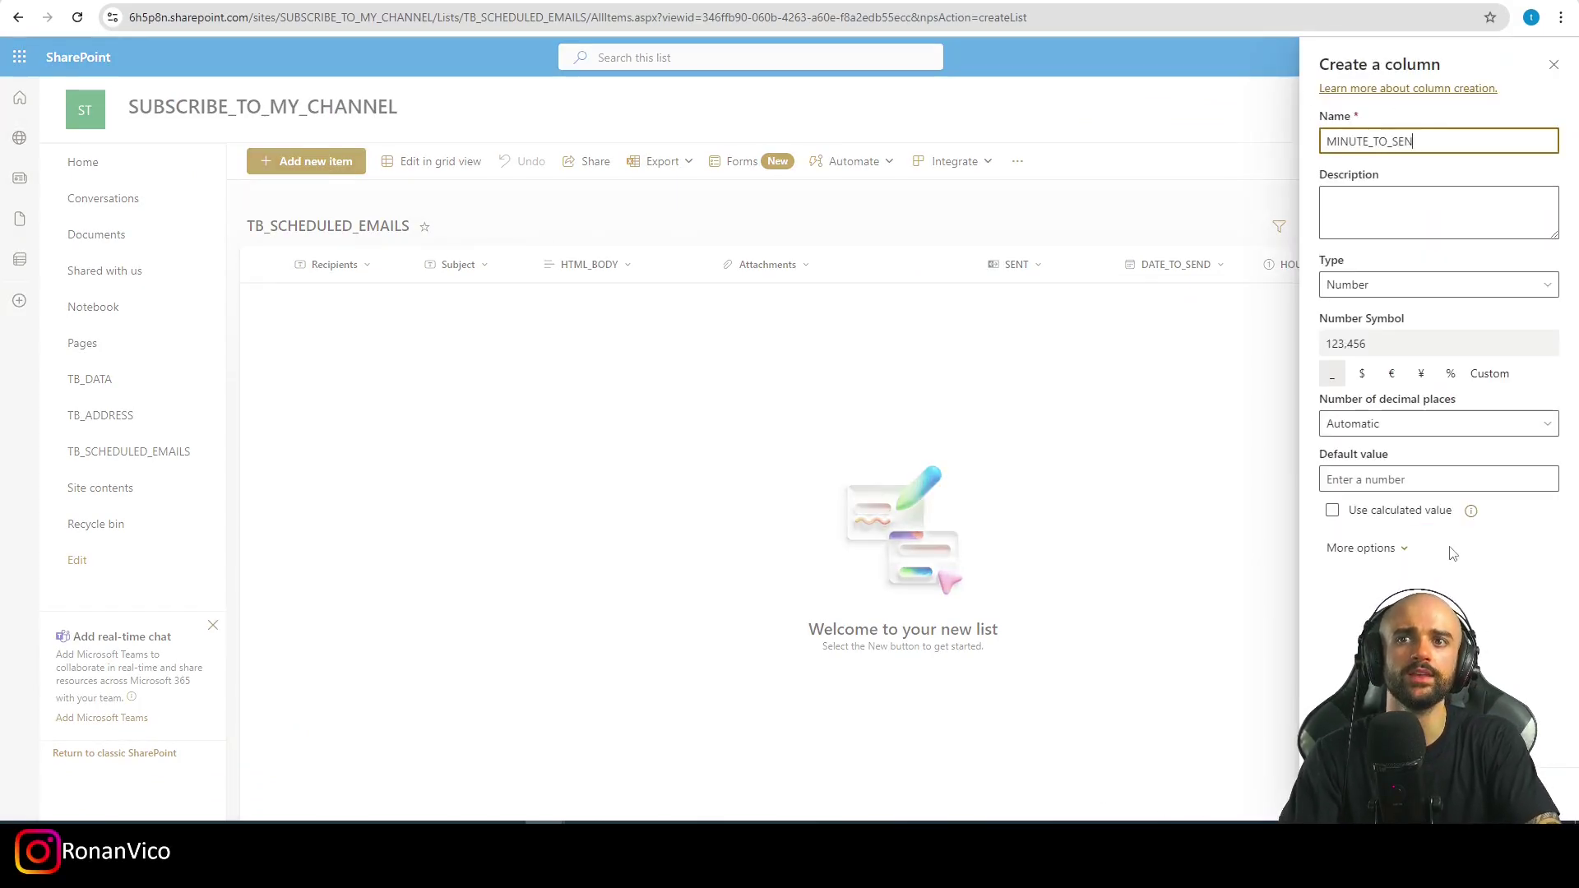
text(D)
key(Return)
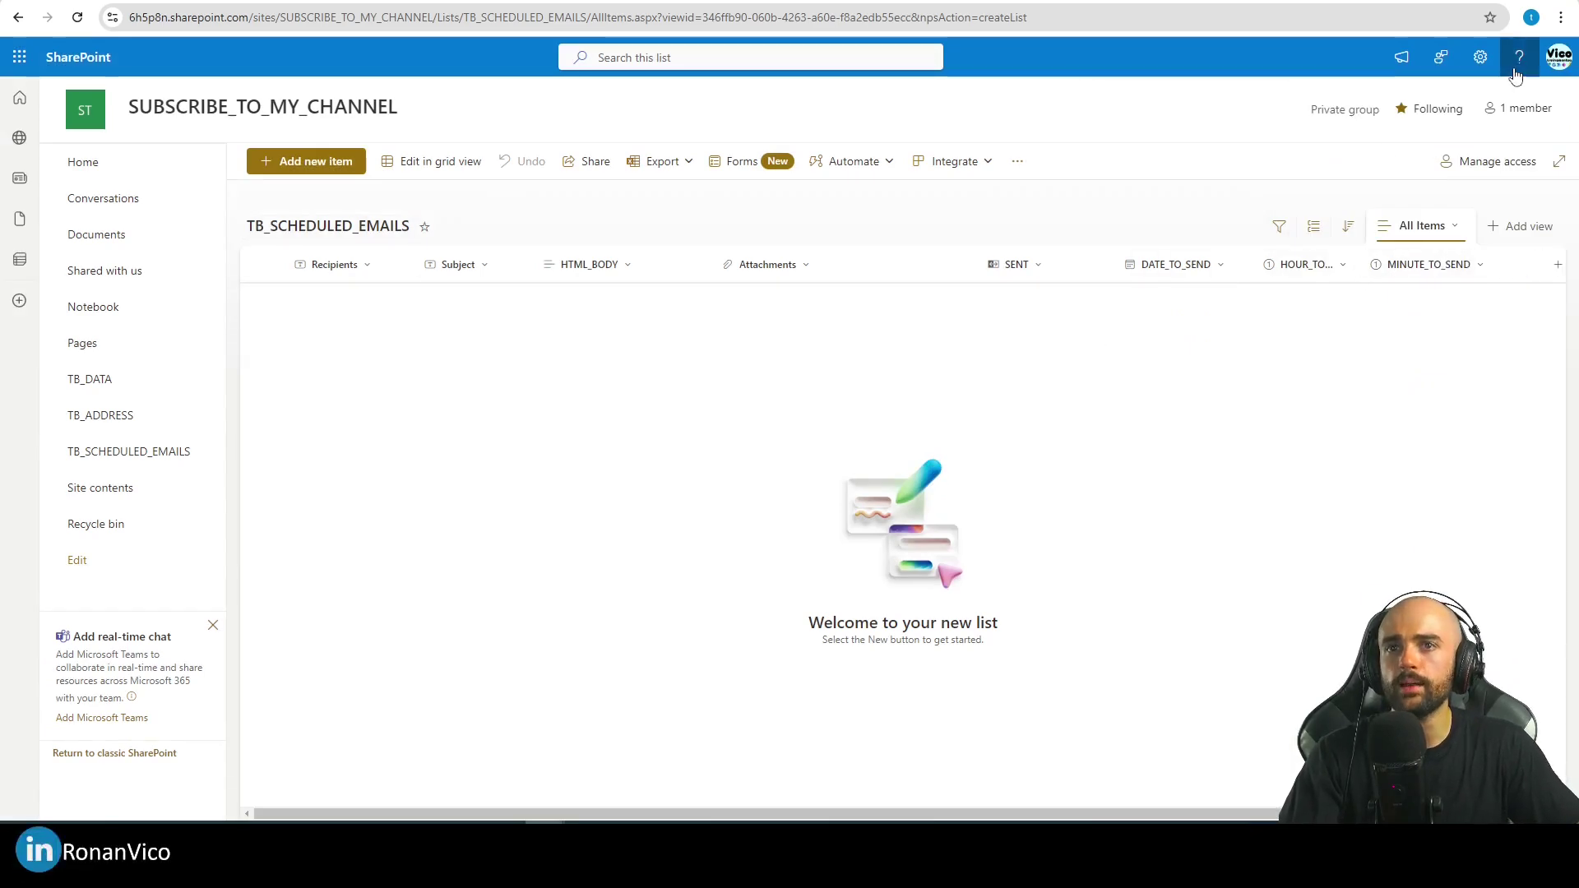
- Start a new list item and enter the recipient's e-mail address twice, separated by a semicolon, as its Recipients
click(333, 168)
click(423, 305)
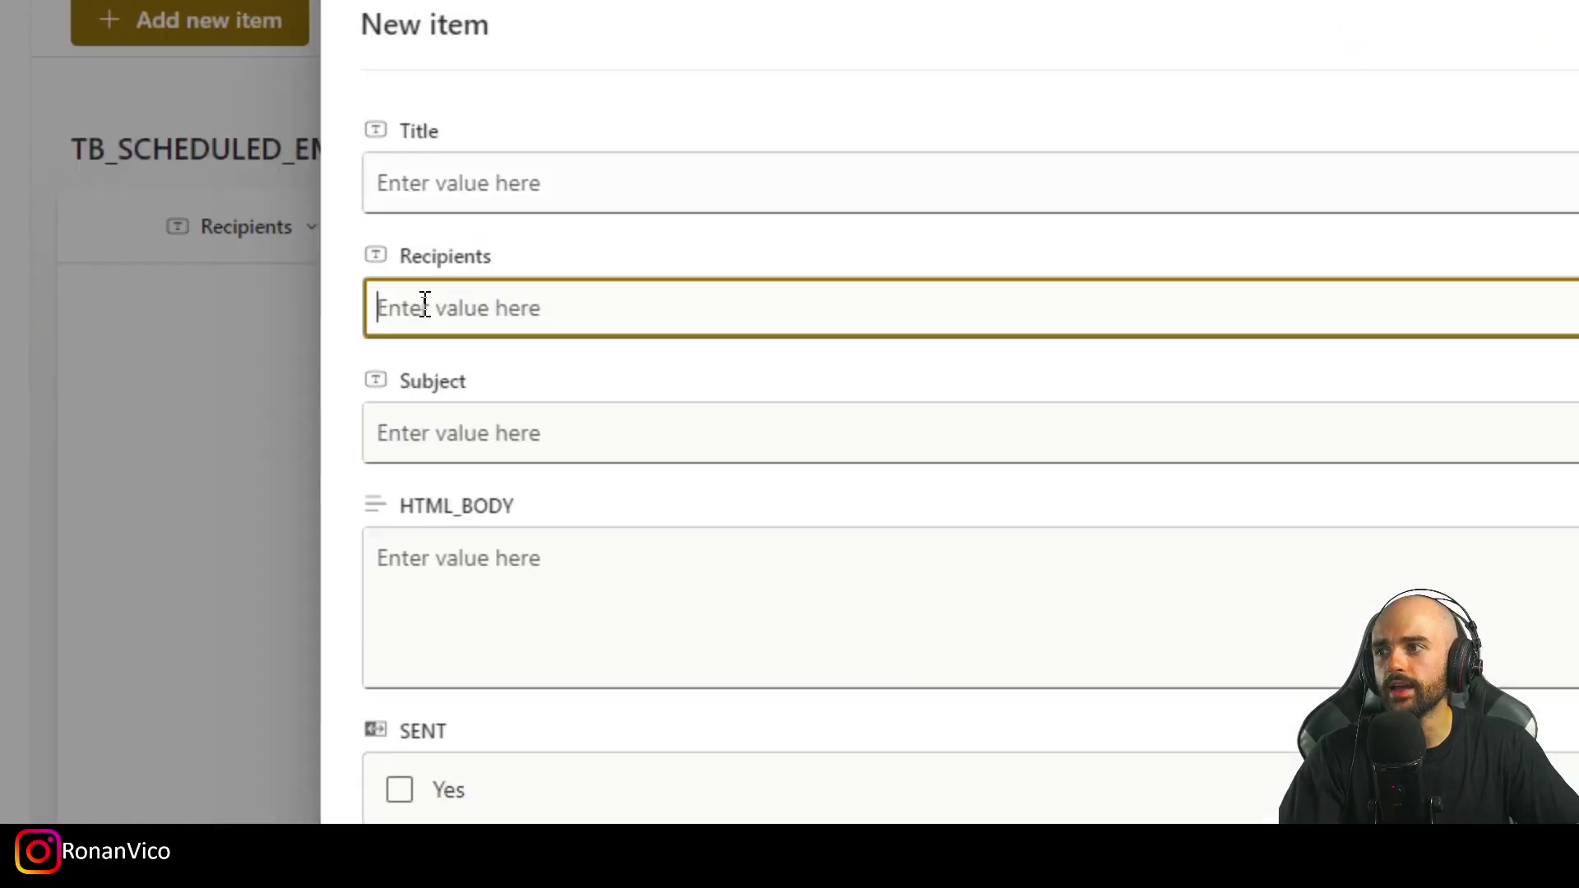
key(ctrl+v)
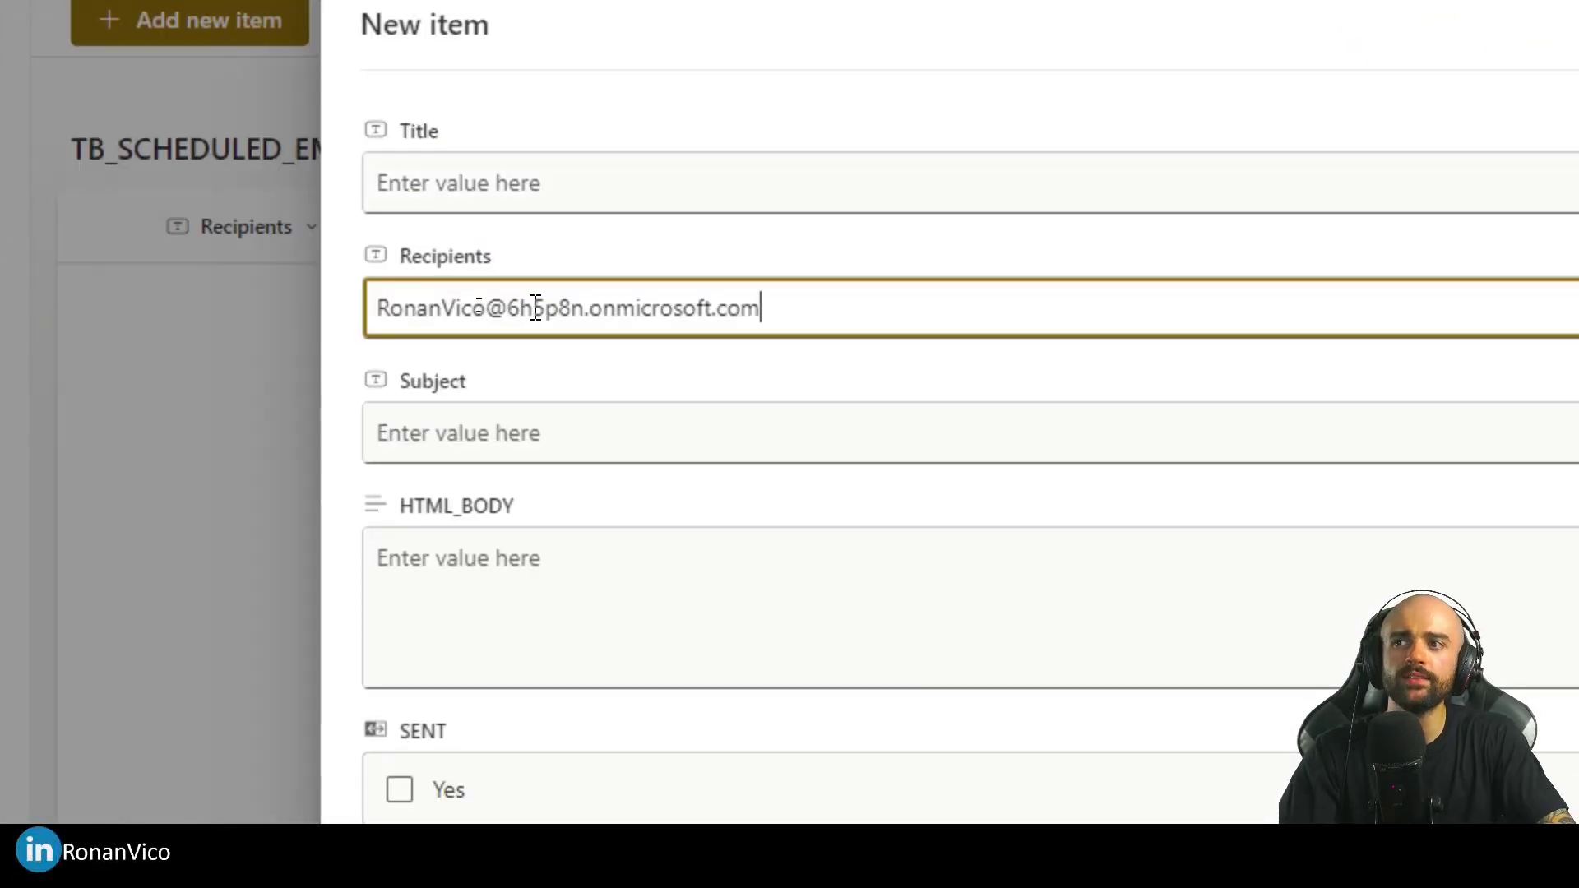
text(;)
key(ctrl+v)
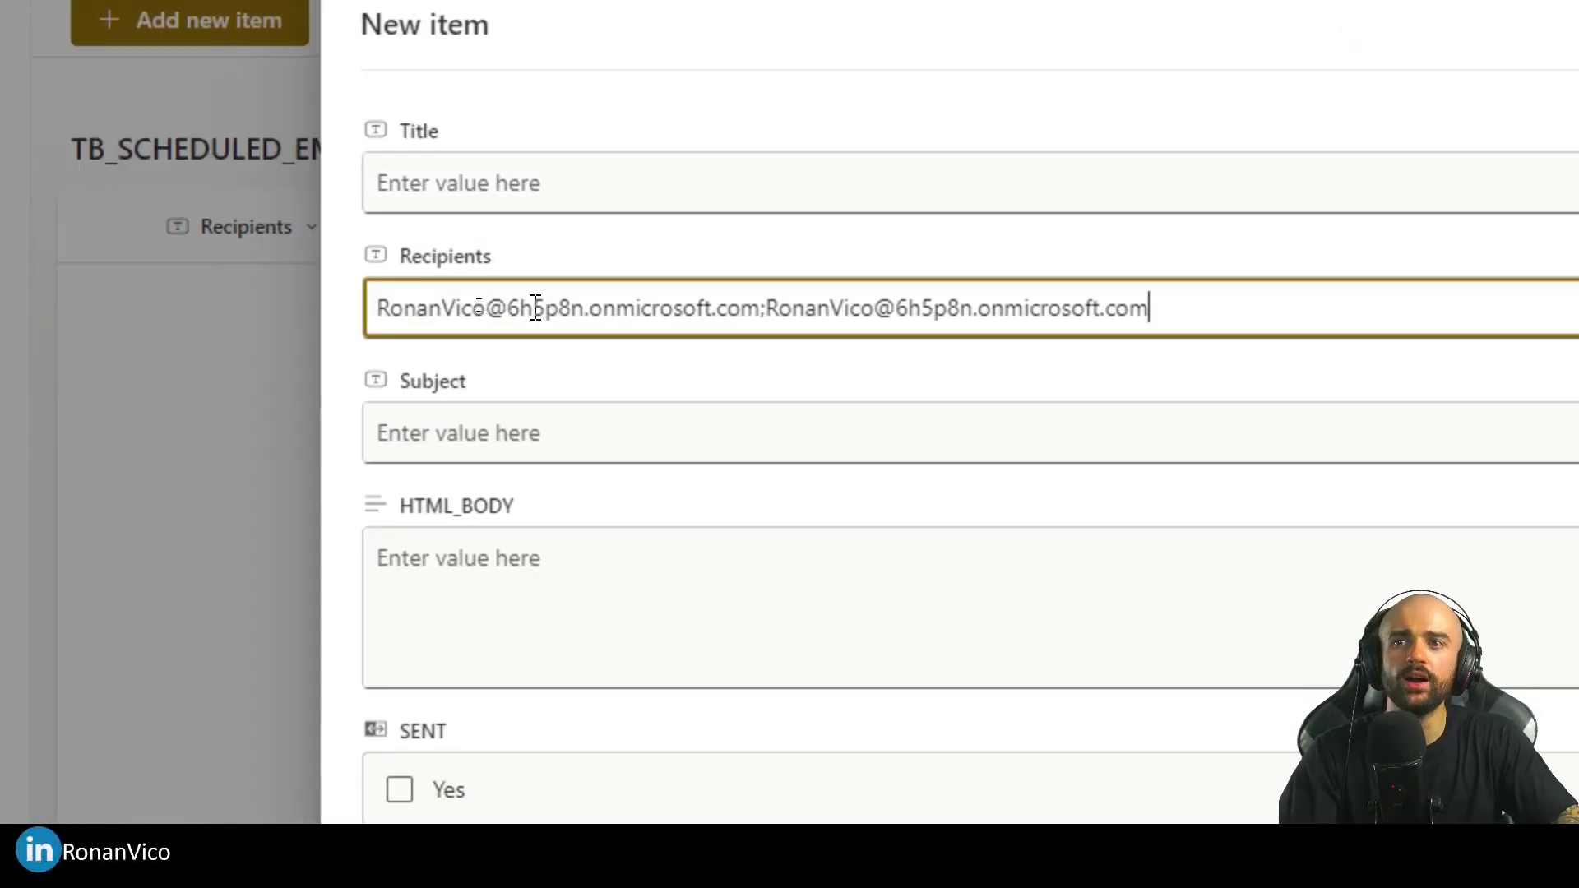
- Enter "Subject of the email" as the new item's Subject
click(567, 425)
text(Sbj)
key(BackSpace)
key(BackSpace)
text(ubject of the email)
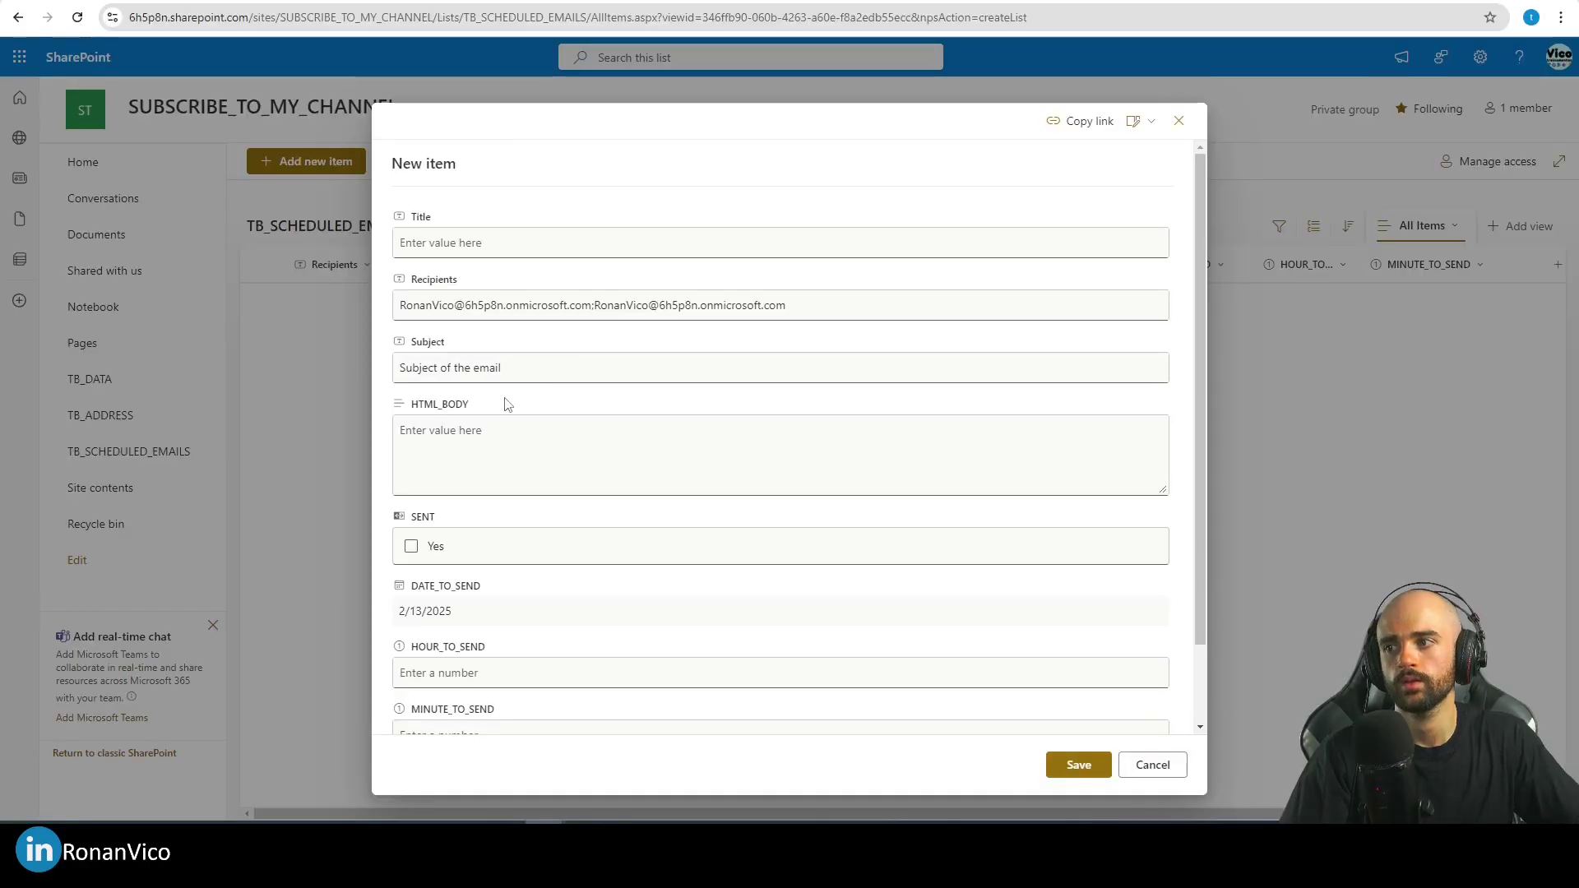
- Enter "<h1> Hello World </h1>" as the new item's HTML_BODY
click(505, 421)
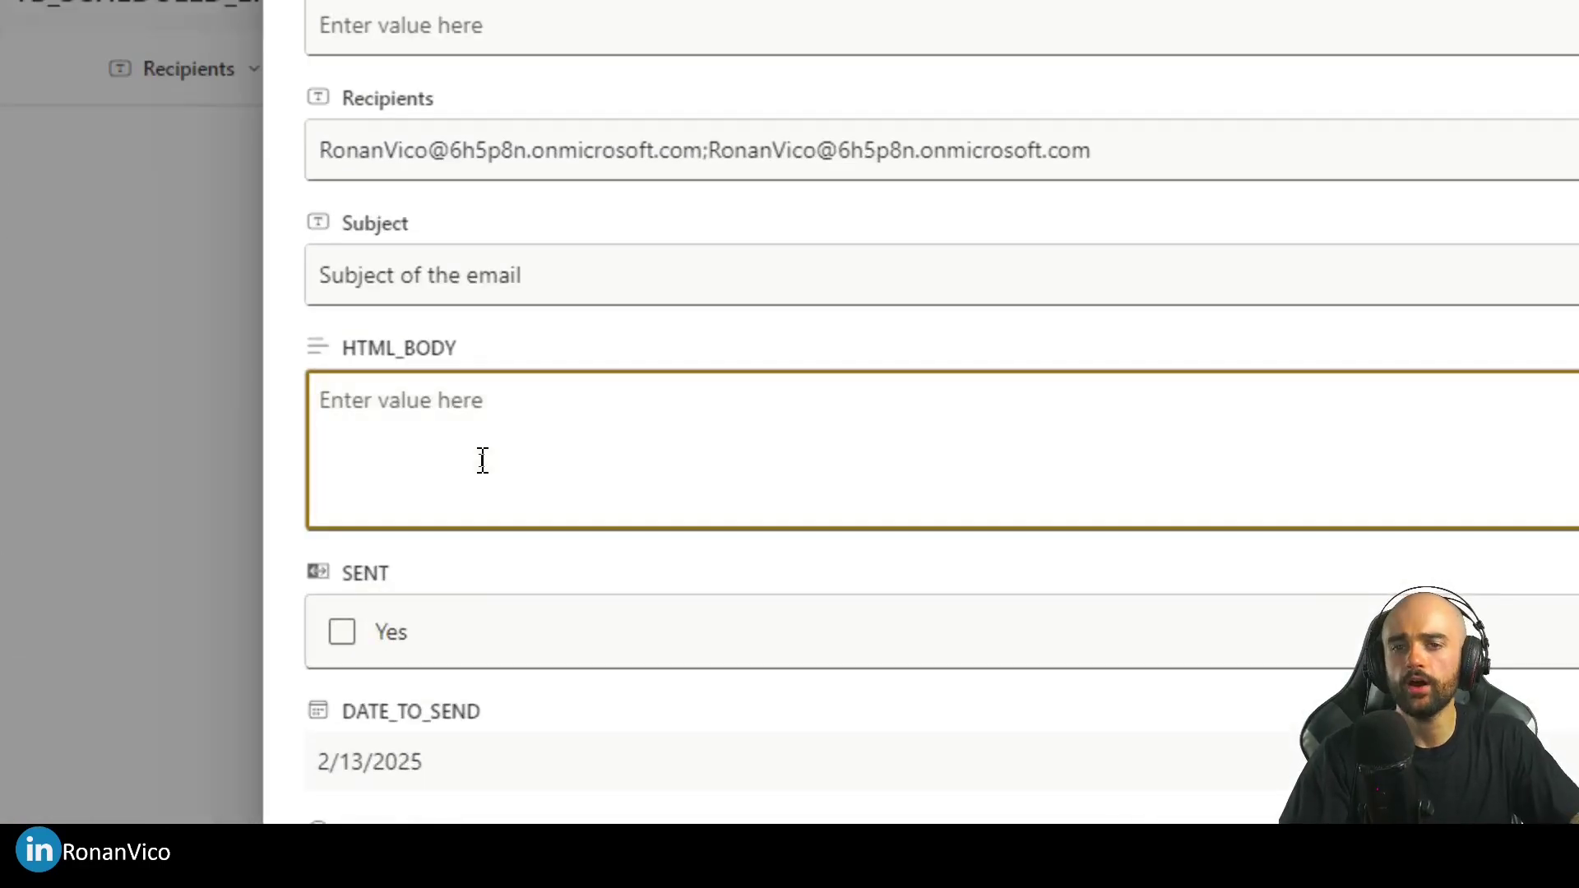
text(<h1>)
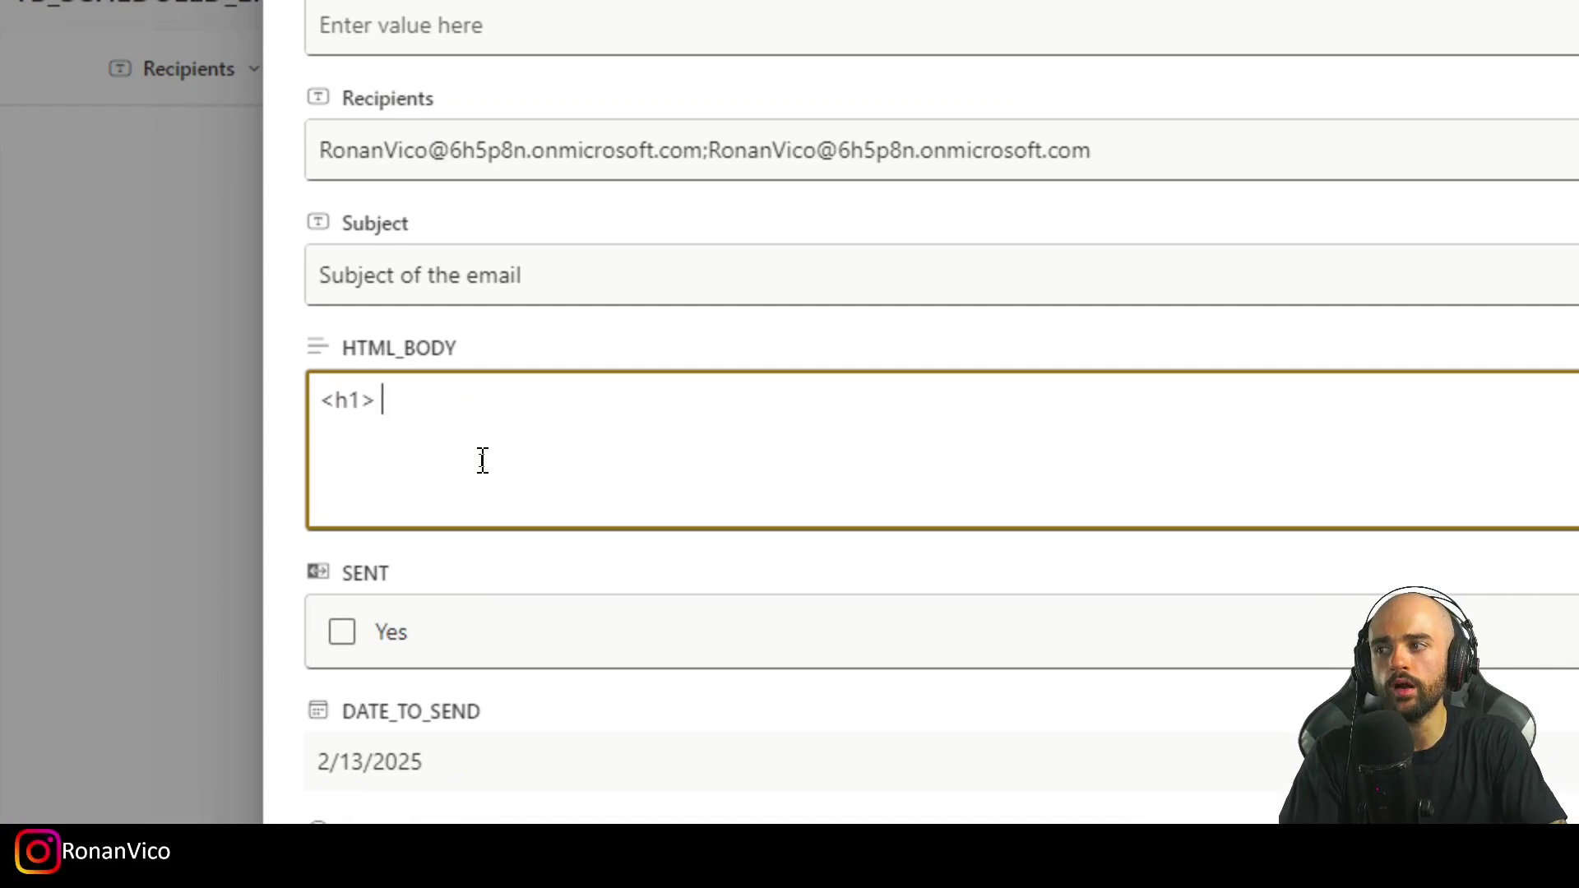
text( Hellow)
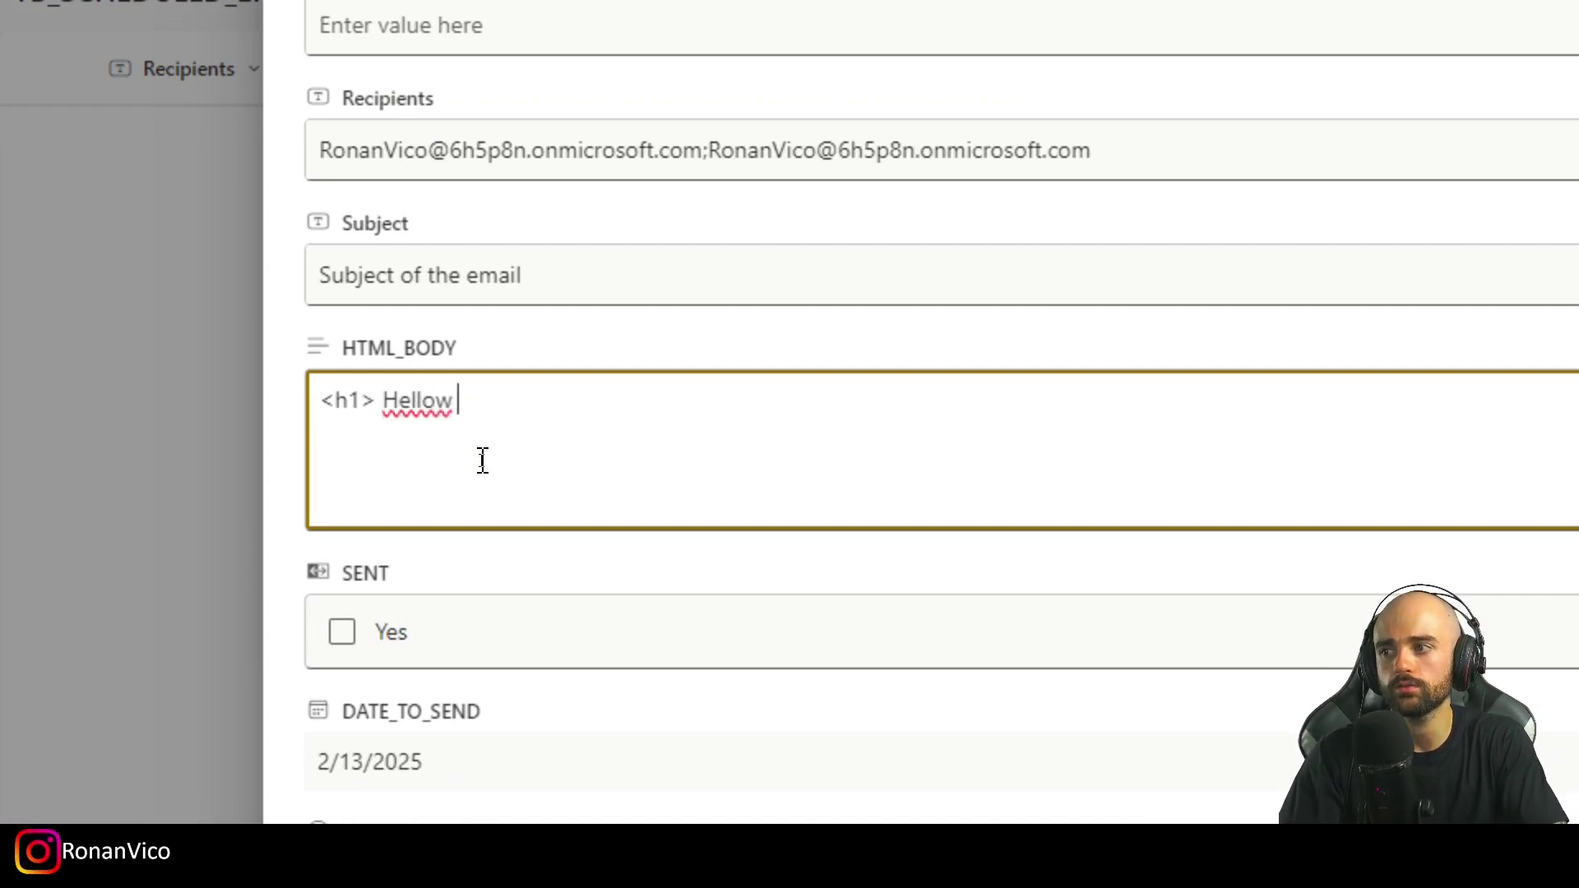
key(BackSpace)
text(World </h1>)
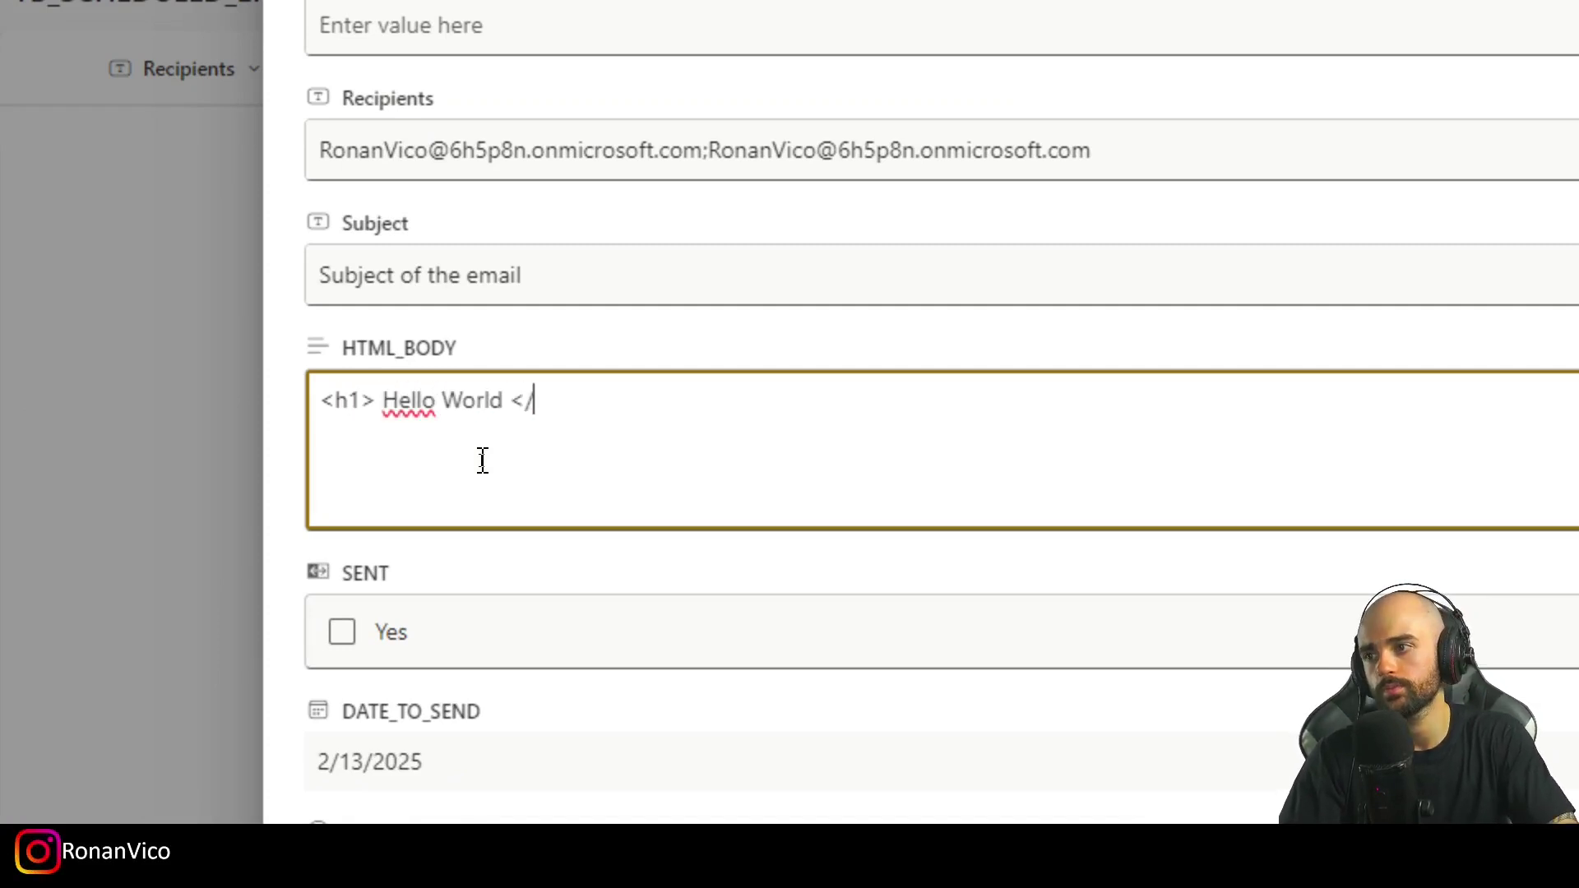
- Set the new item's DATE_TO_SEND to 2/13/2025 and its HOUR_TO_SEND to 14
scroll(600, 593, down, 2)
scroll(600, 593, down, 5)
click(454, 226)
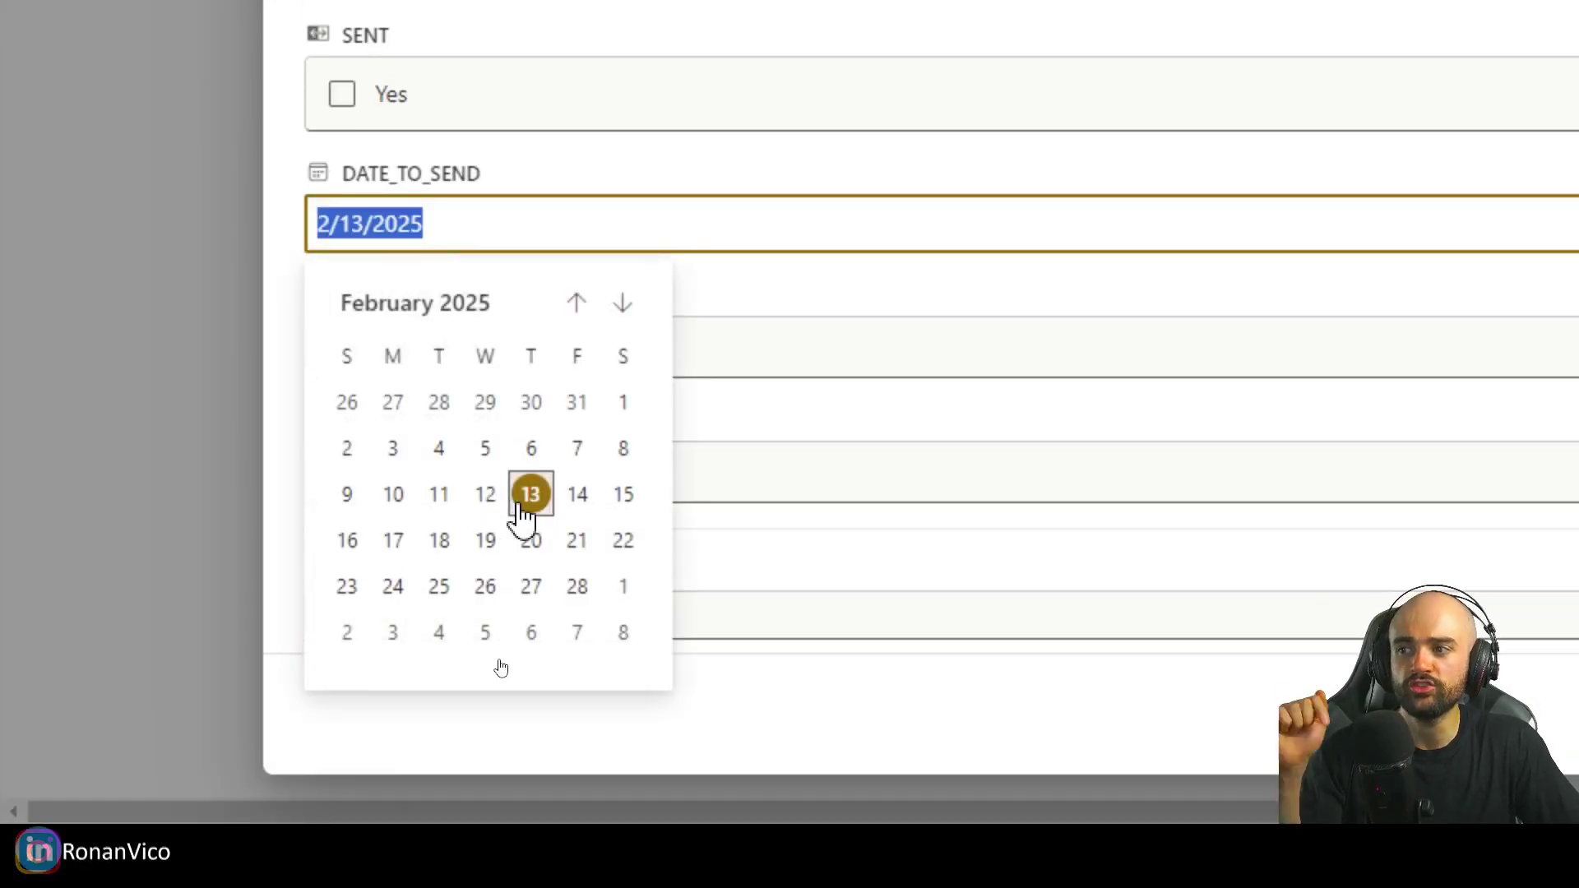
click(531, 496)
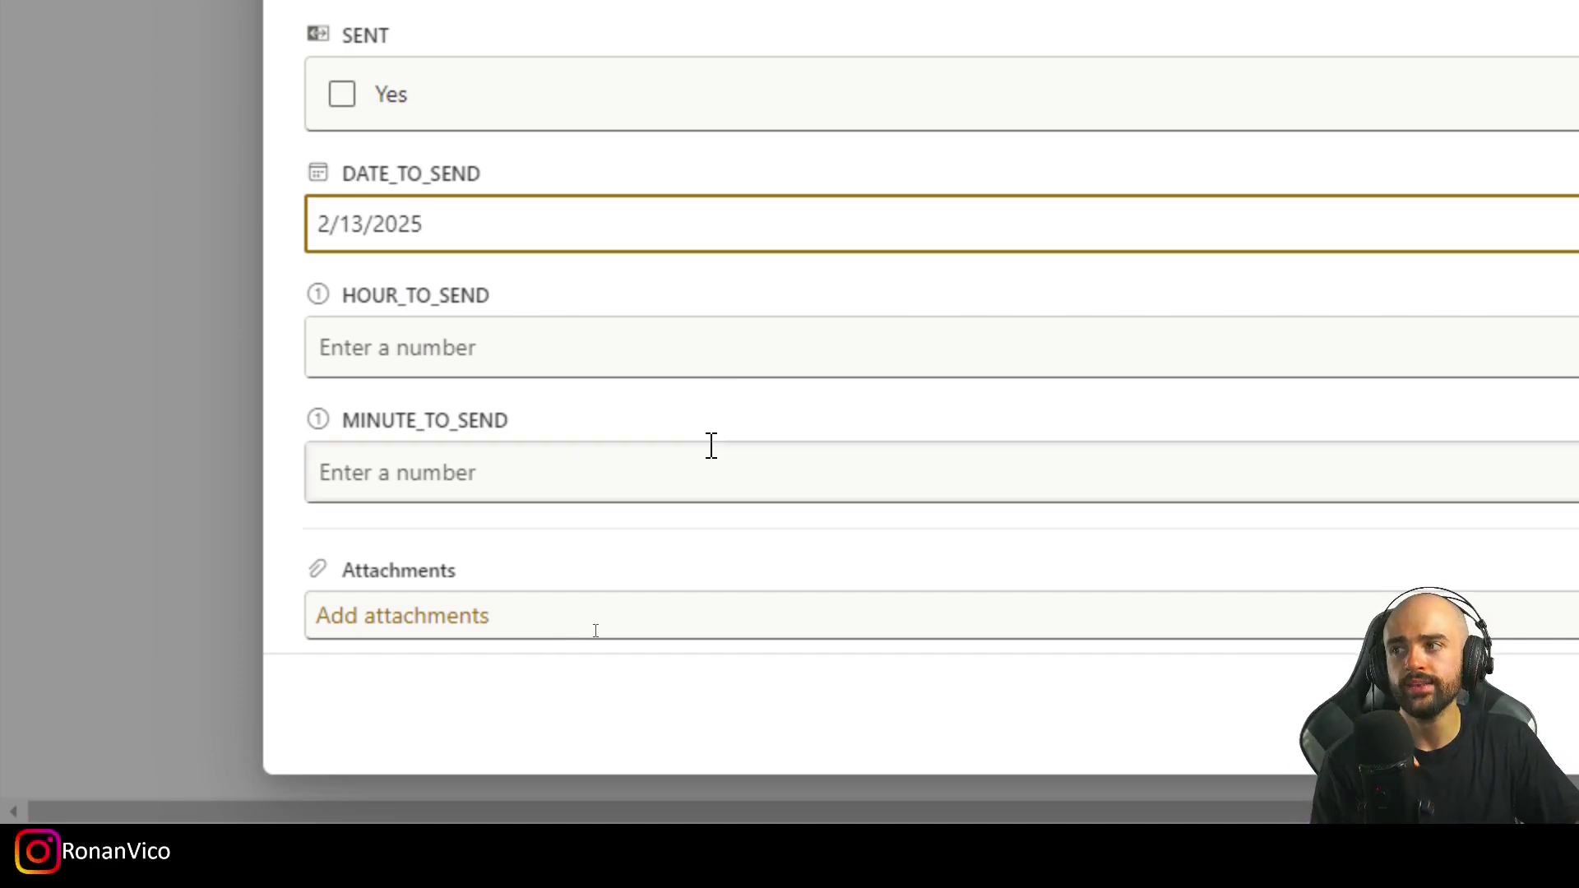
click(657, 355)
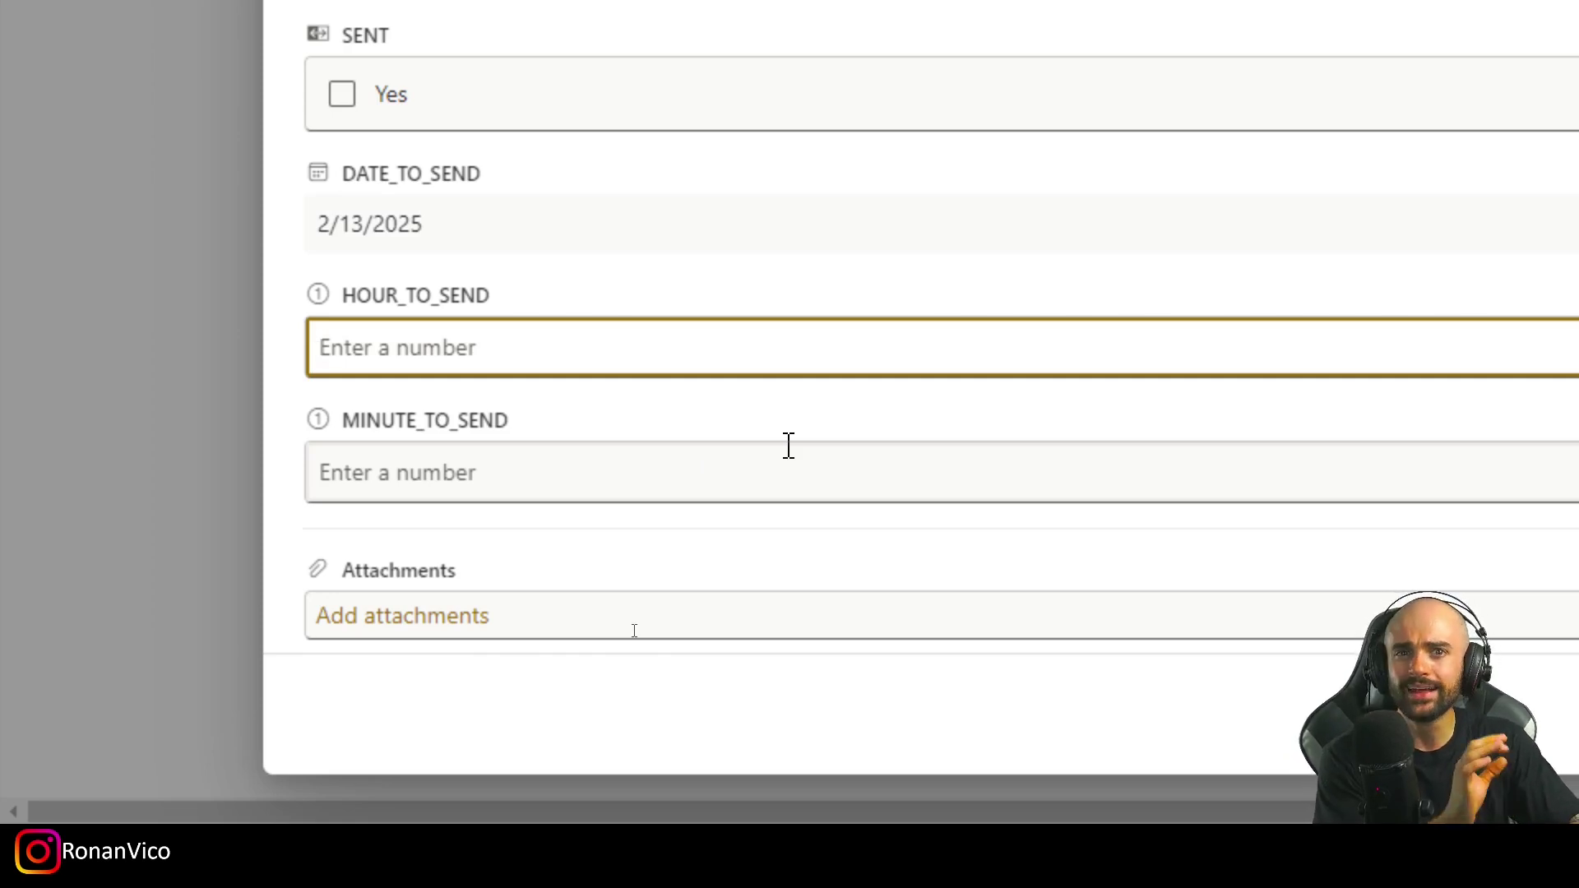
text(14)
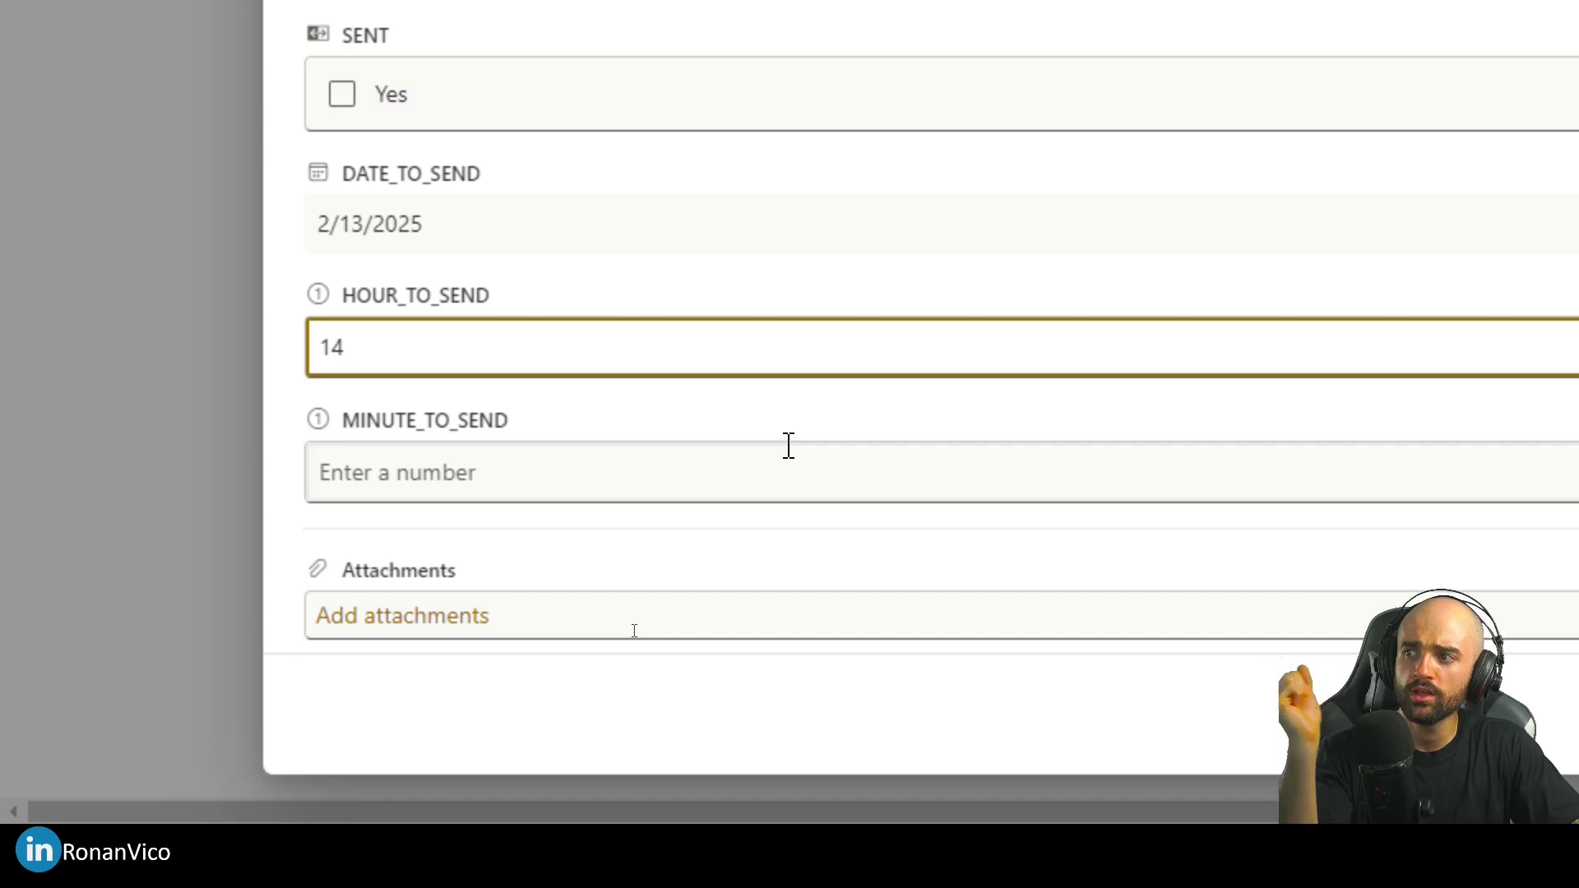
key(Tab)
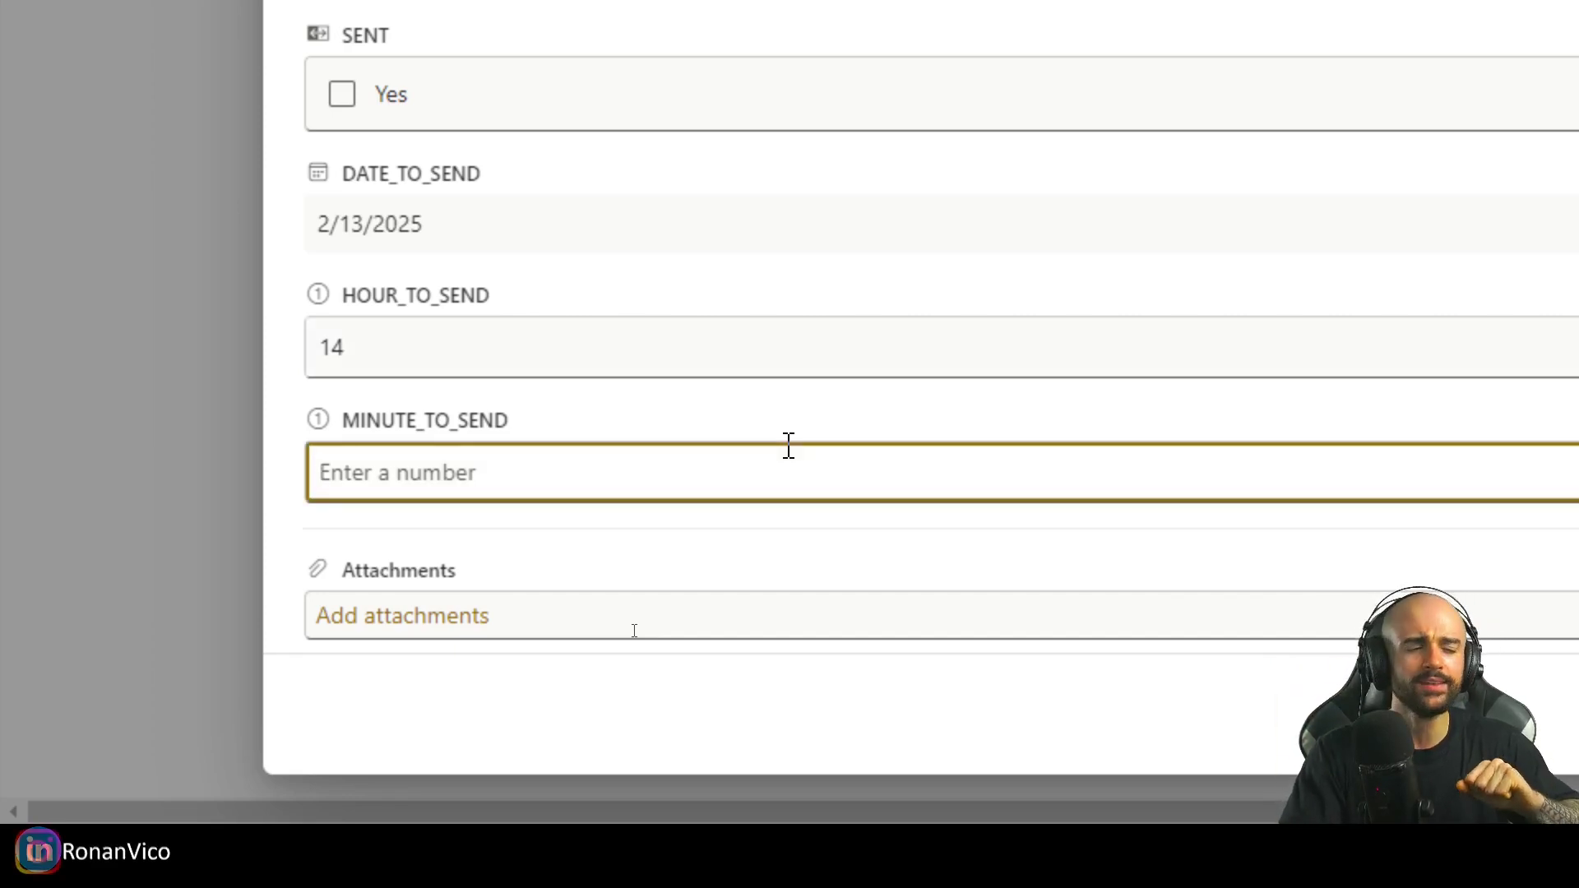
- Set the new item's MINUTE_TO_SEND to 30 and save the item to the list
text(30)
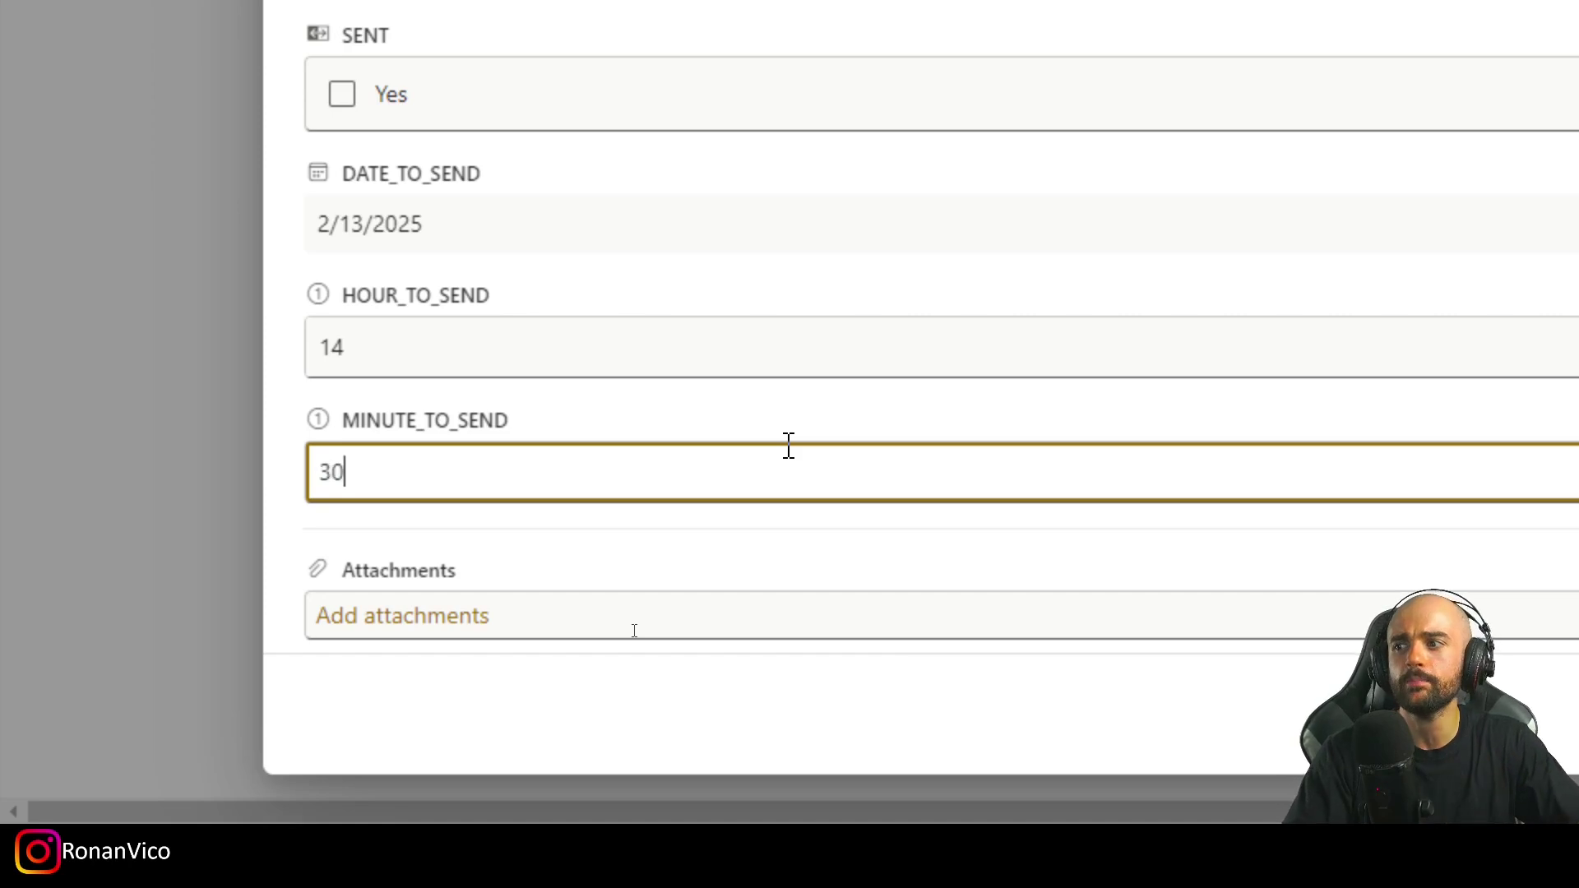
click(469, 444)
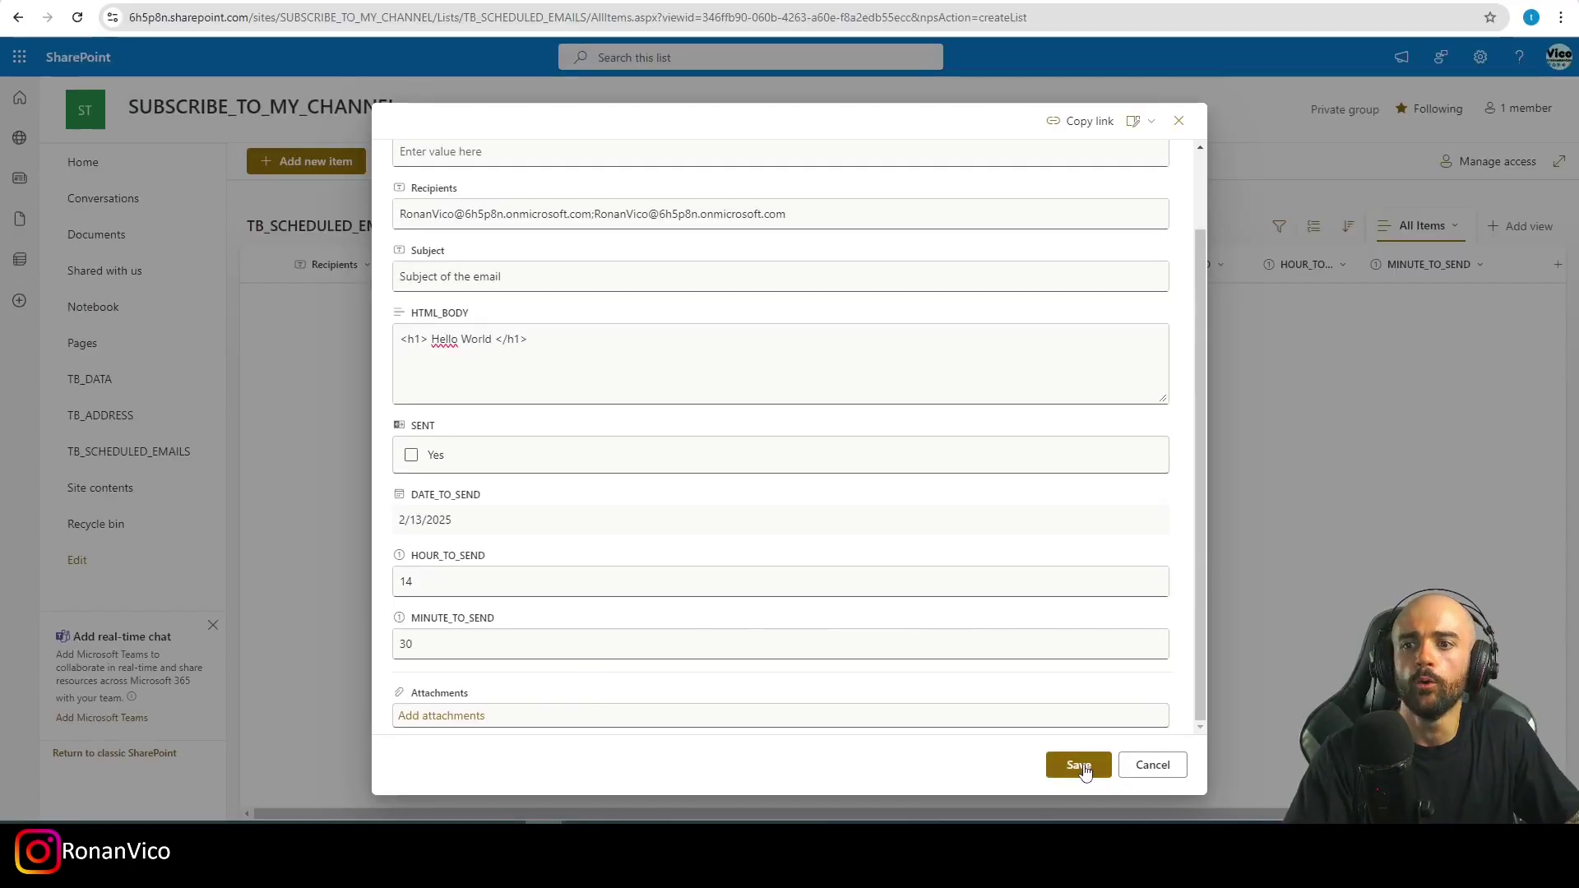
click(1080, 765)
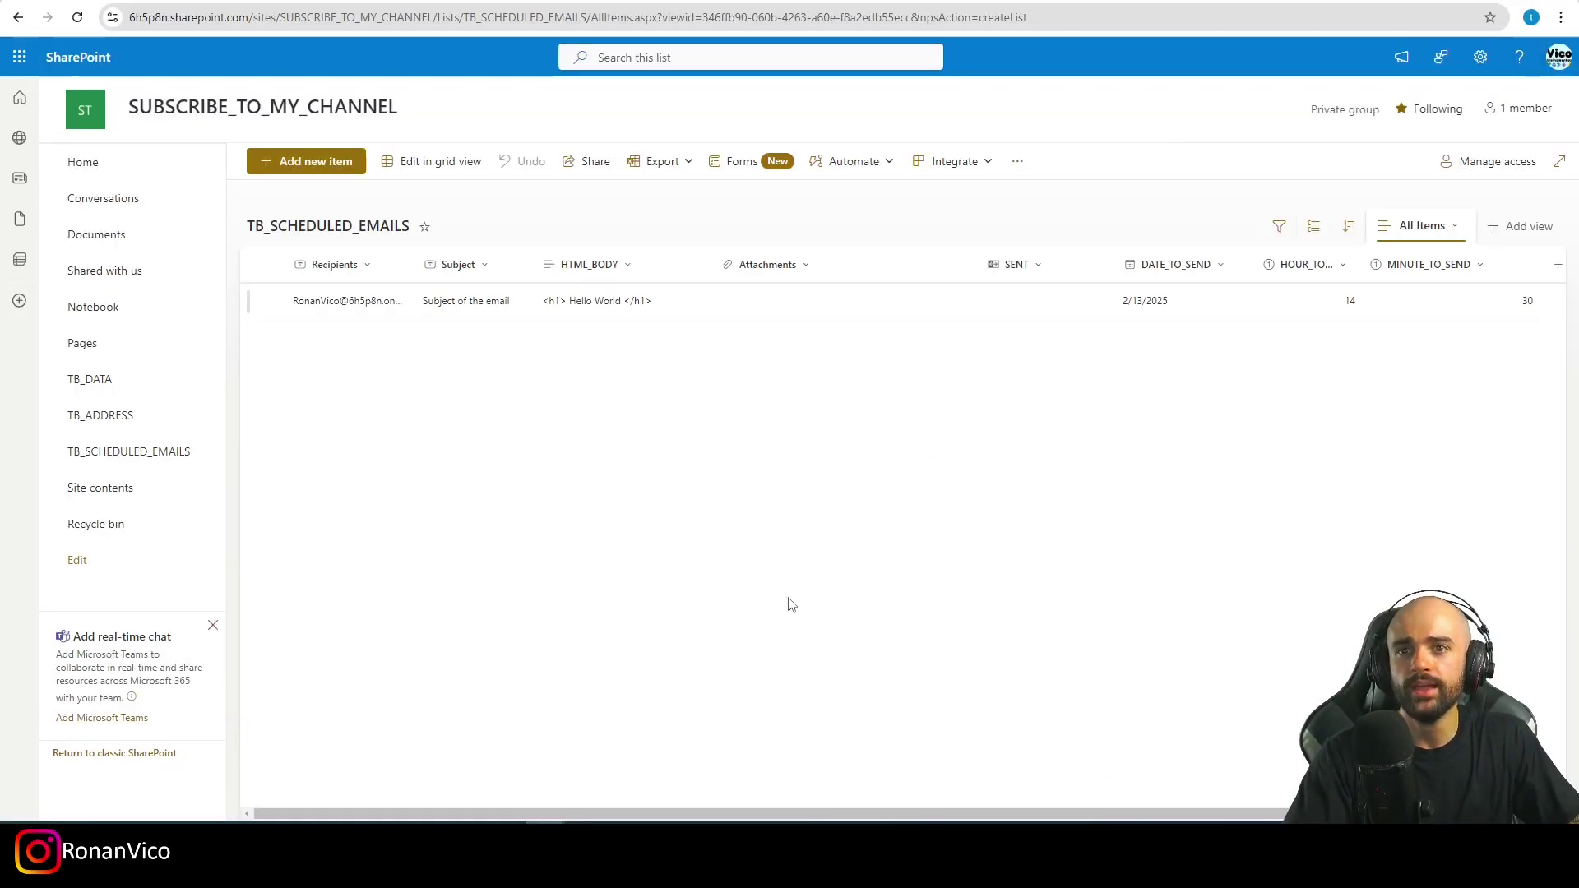
- Duplicate the saved e-mail item as a second row by copying its cells in grid view
scroll(987, 658, right, 2)
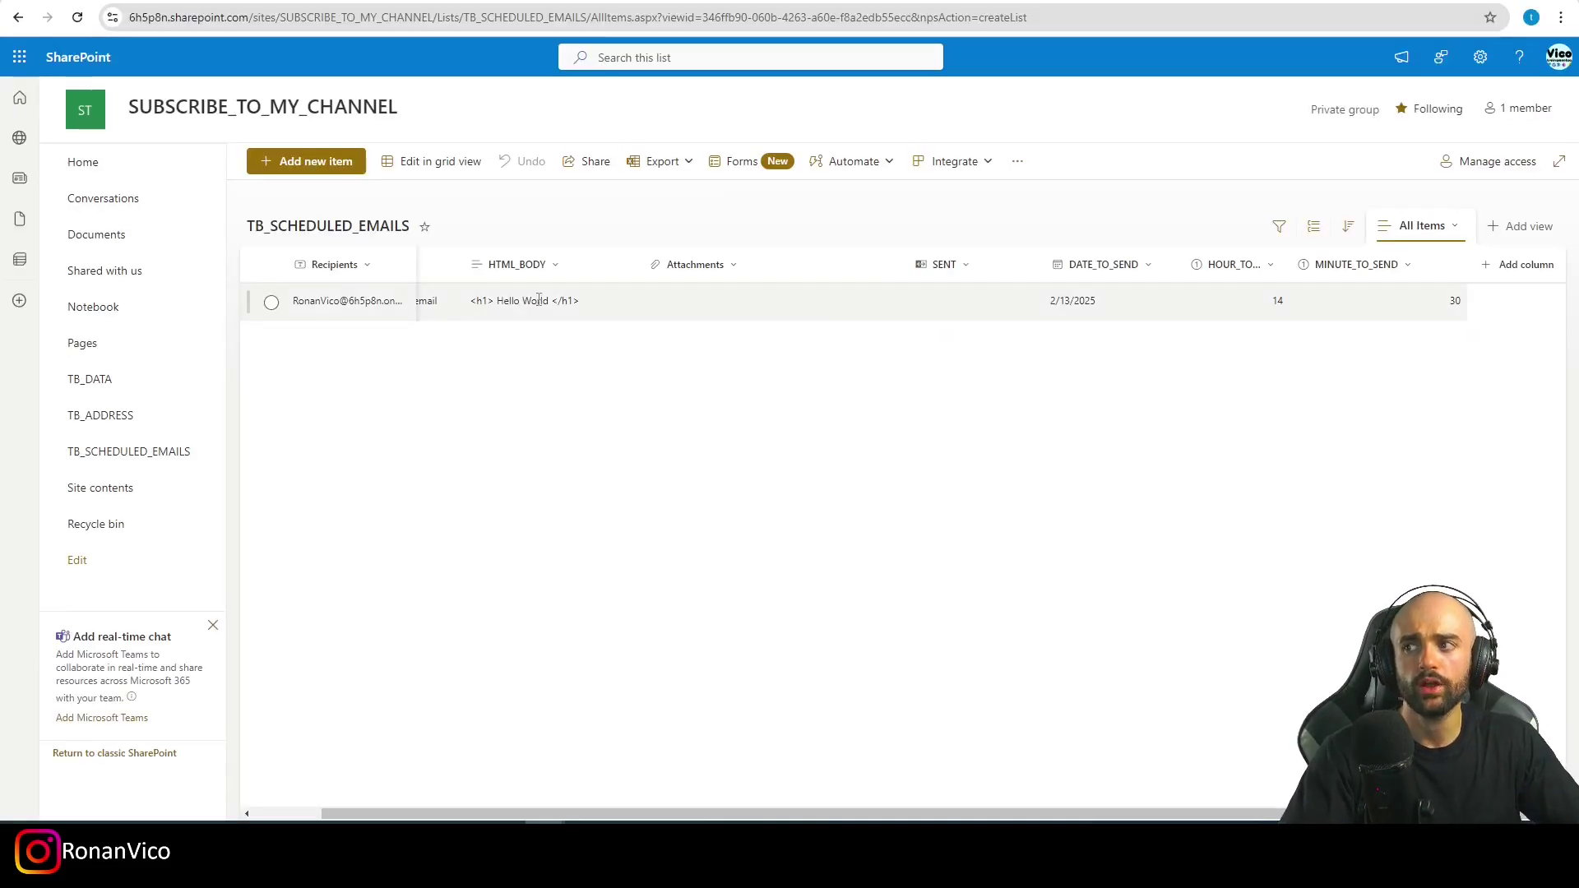
click(431, 161)
click(465, 308)
drag(464, 308, 1504, 303)
key(ctrl+c)
click(394, 339)
key(ctrl+v)
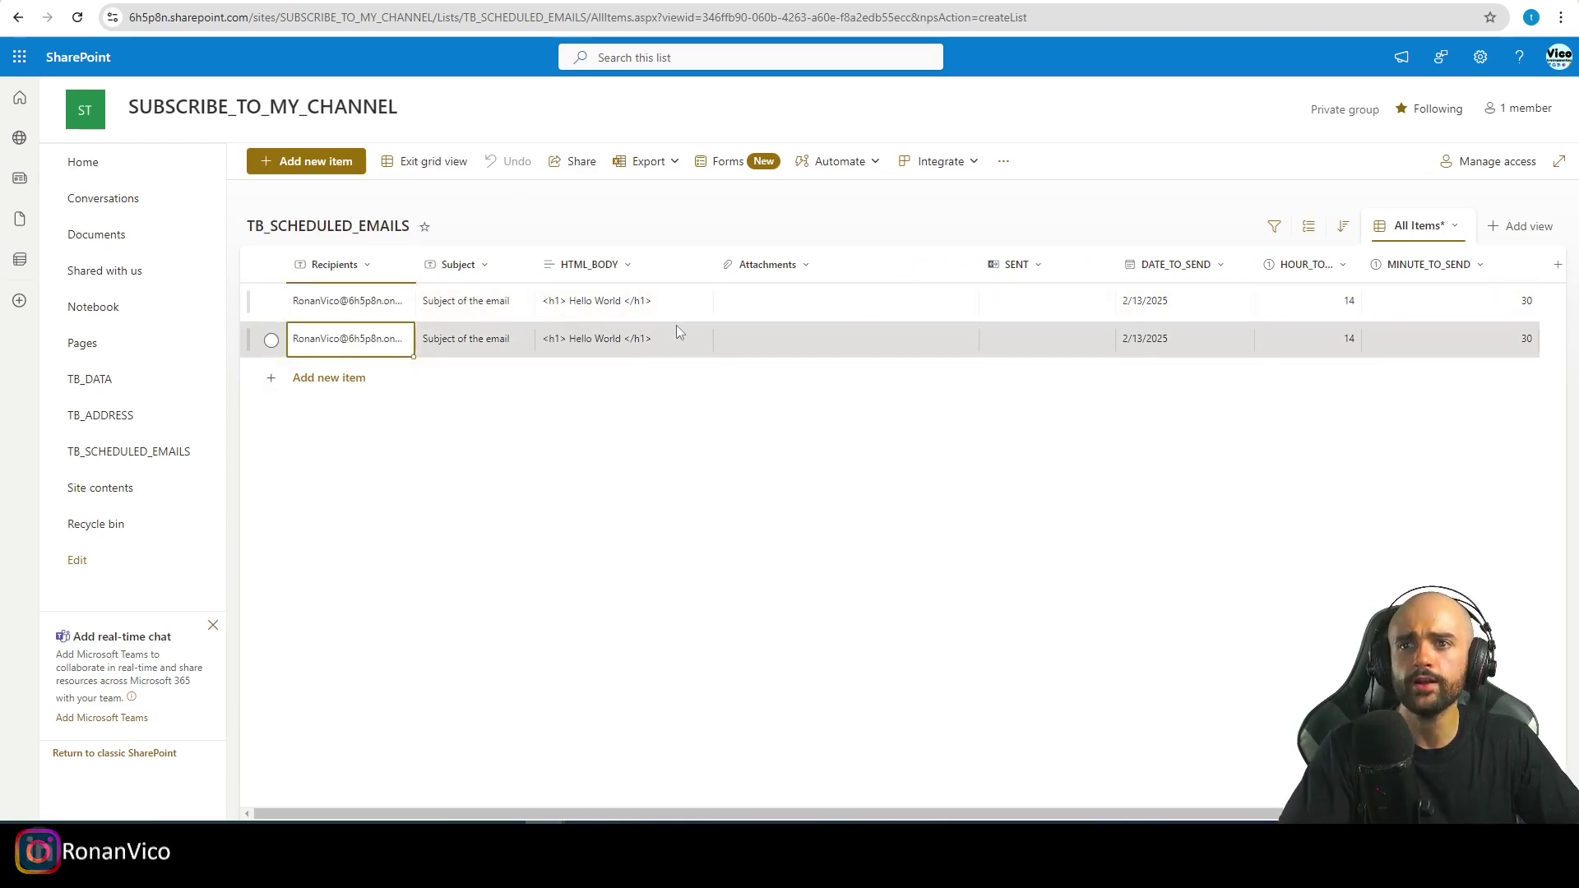
- Set the duplicated item's MINUTE_TO_SEND to 40 and close its item properties
click(676, 333)
click(1472, 353)
text(40)
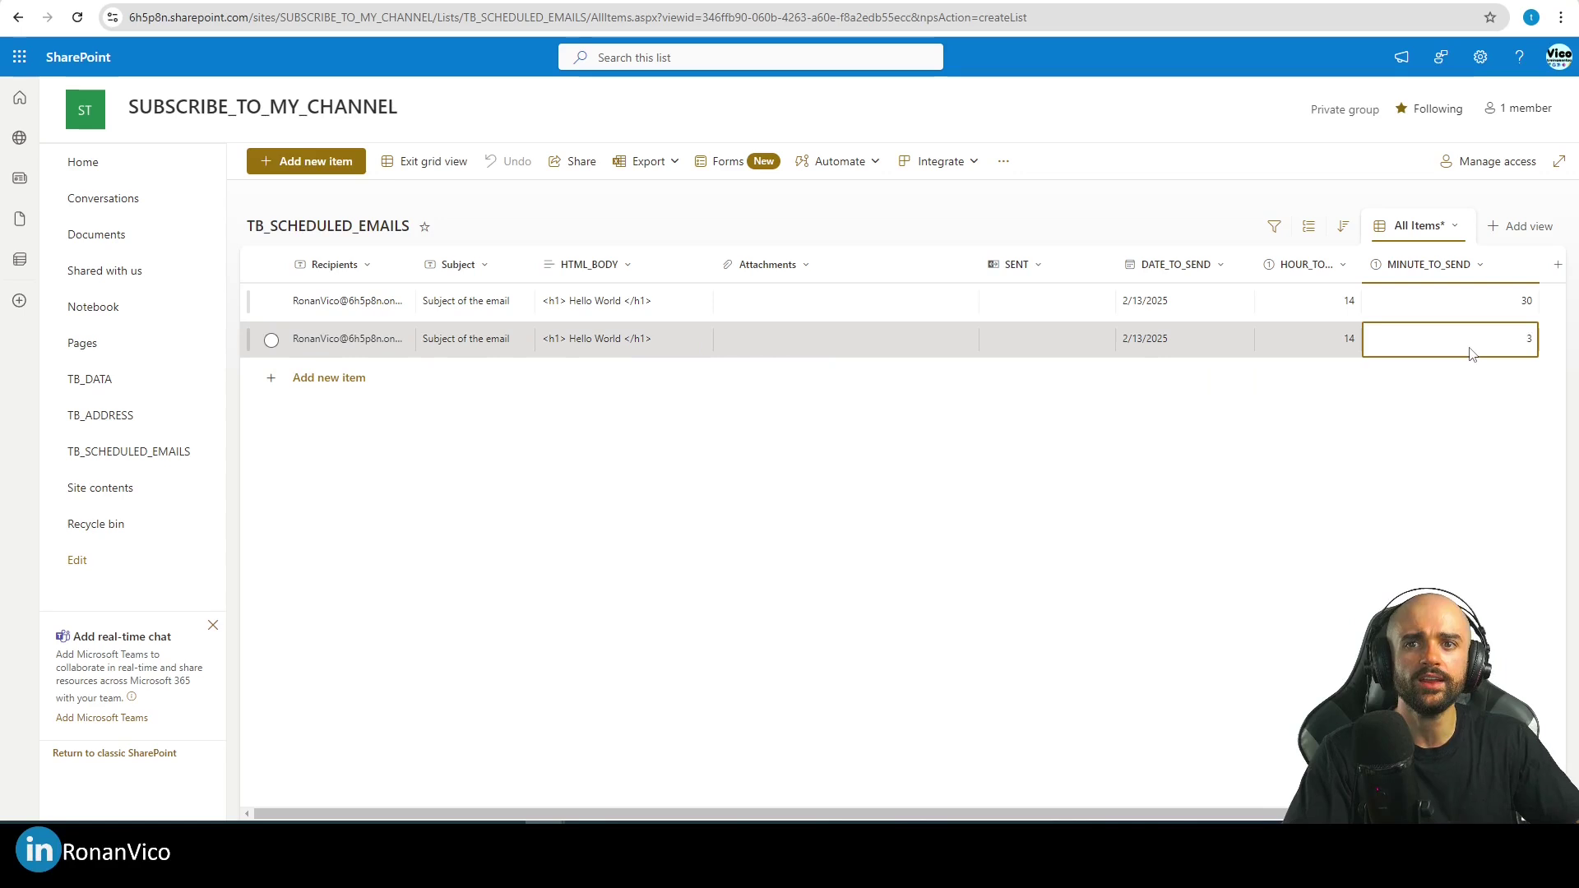
click(804, 355)
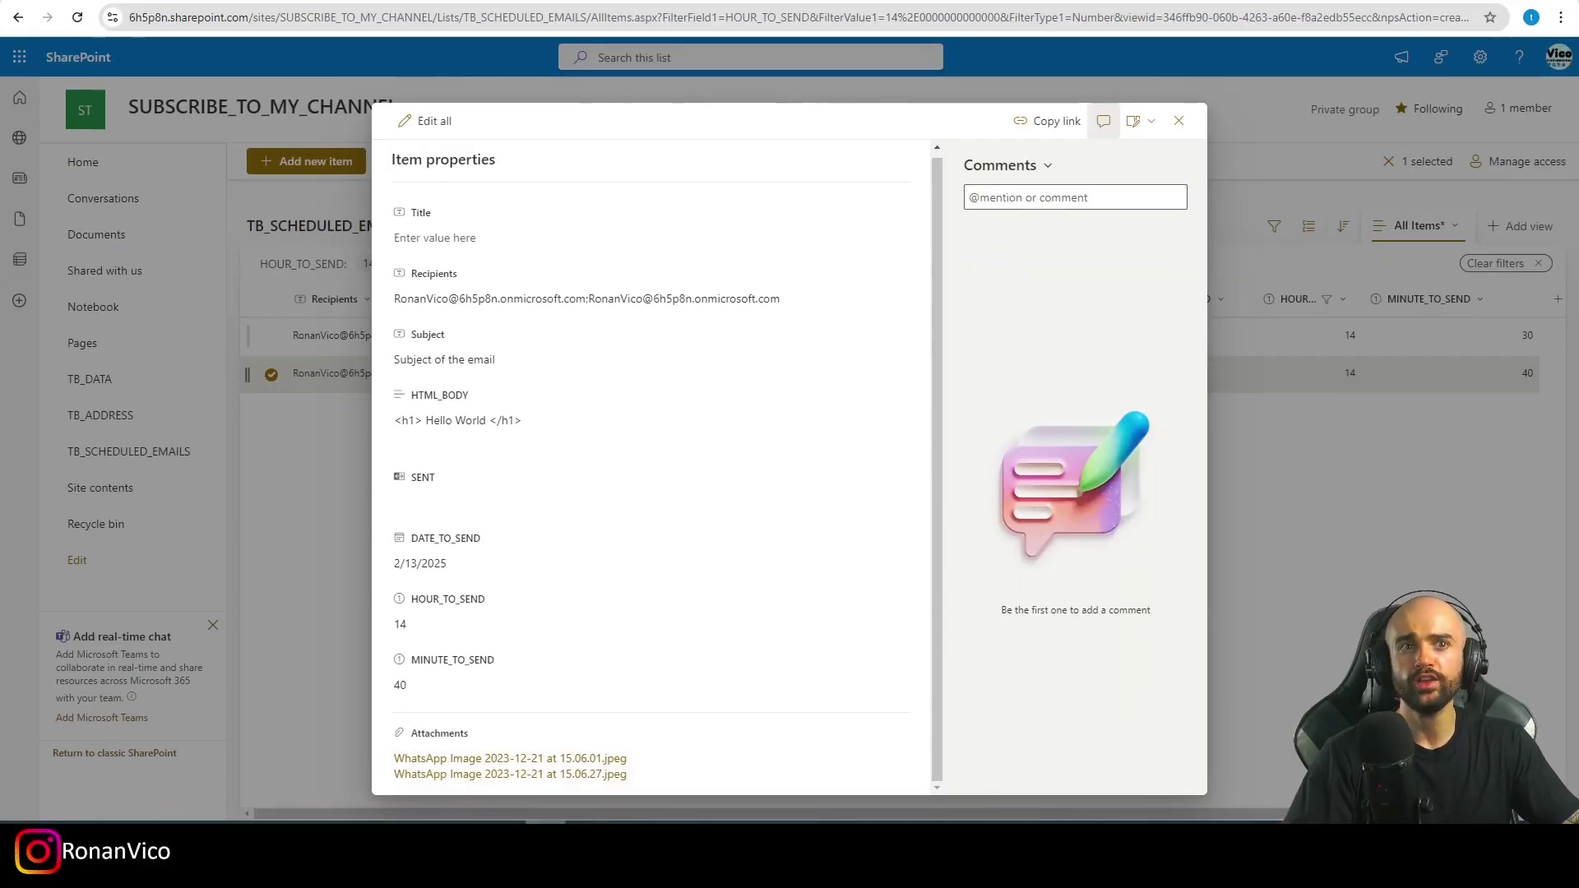
click(1179, 125)
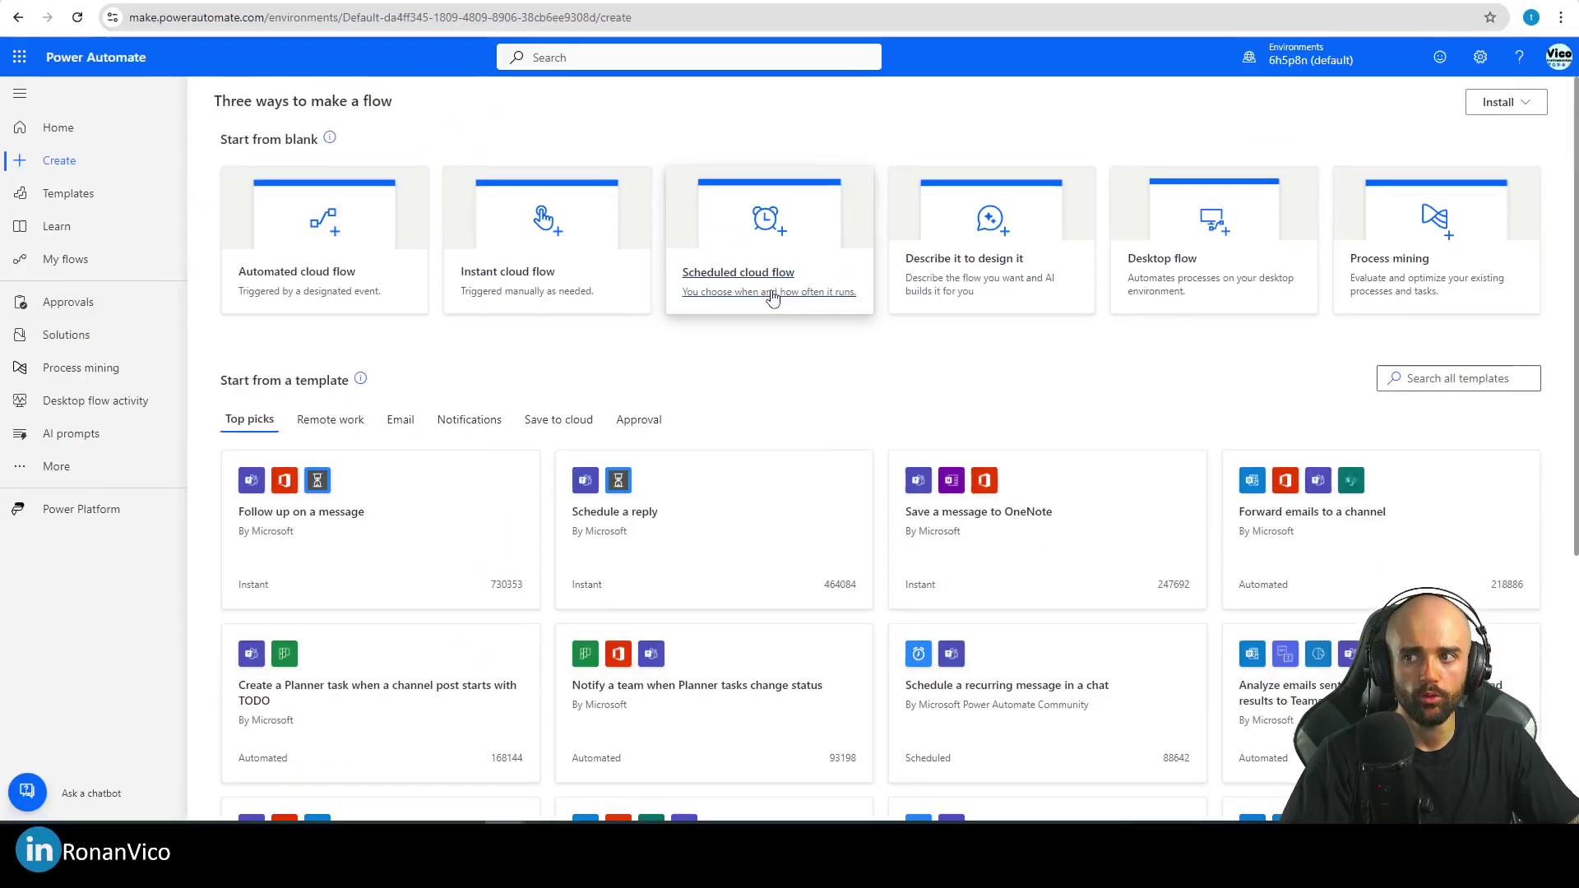
- Create a scheduled cloud flow in Power Automate named "Send emails on sharepoint list scheduled" that repeats every 1 minute
click(835, 337)
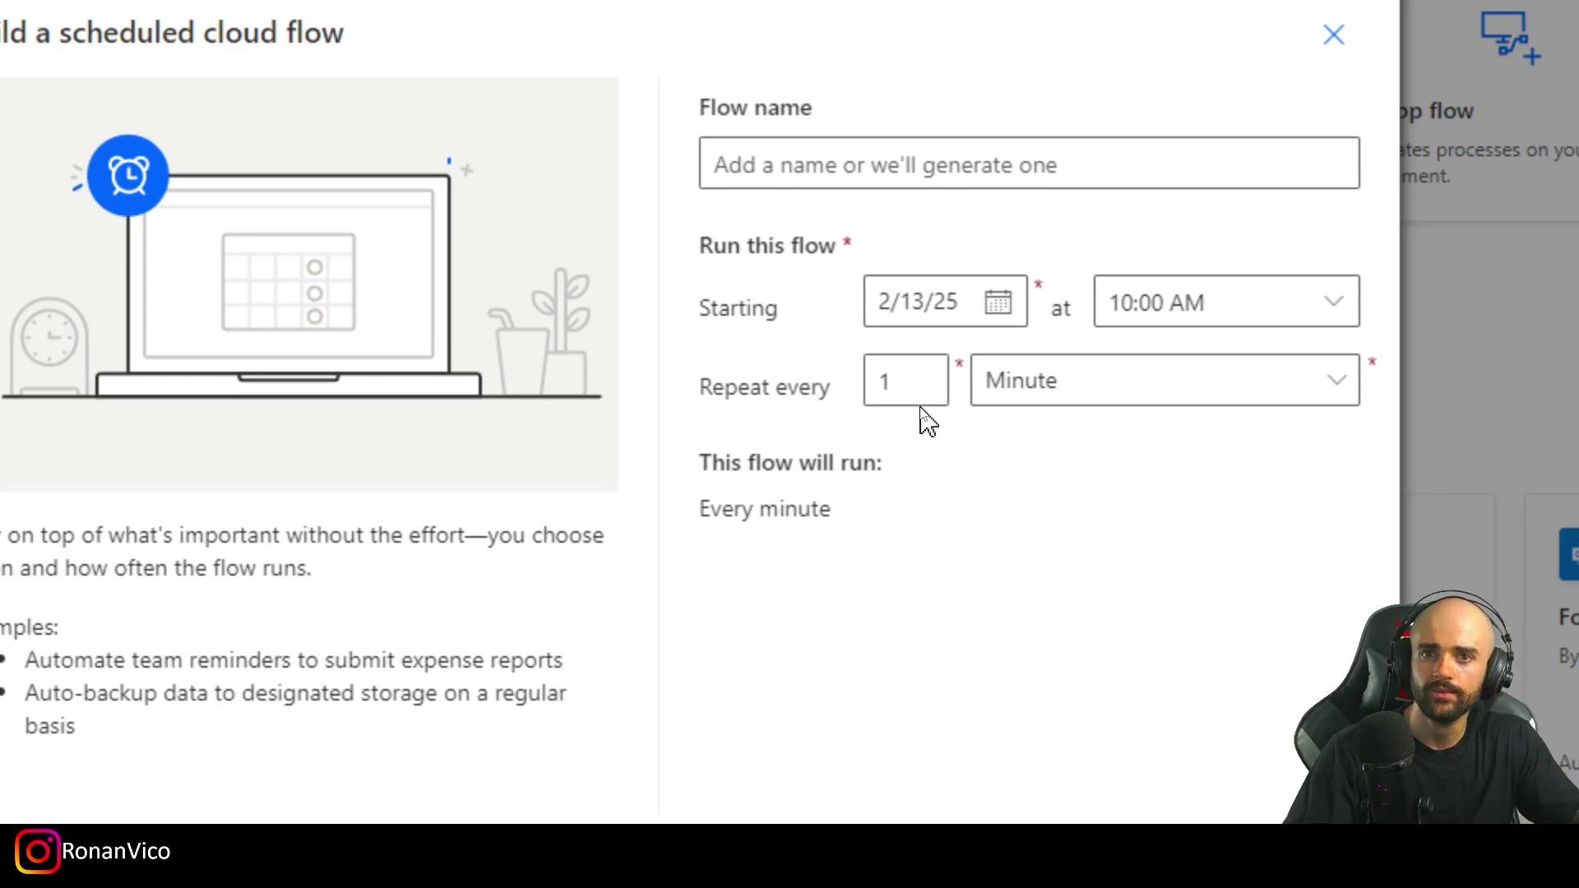
click(893, 141)
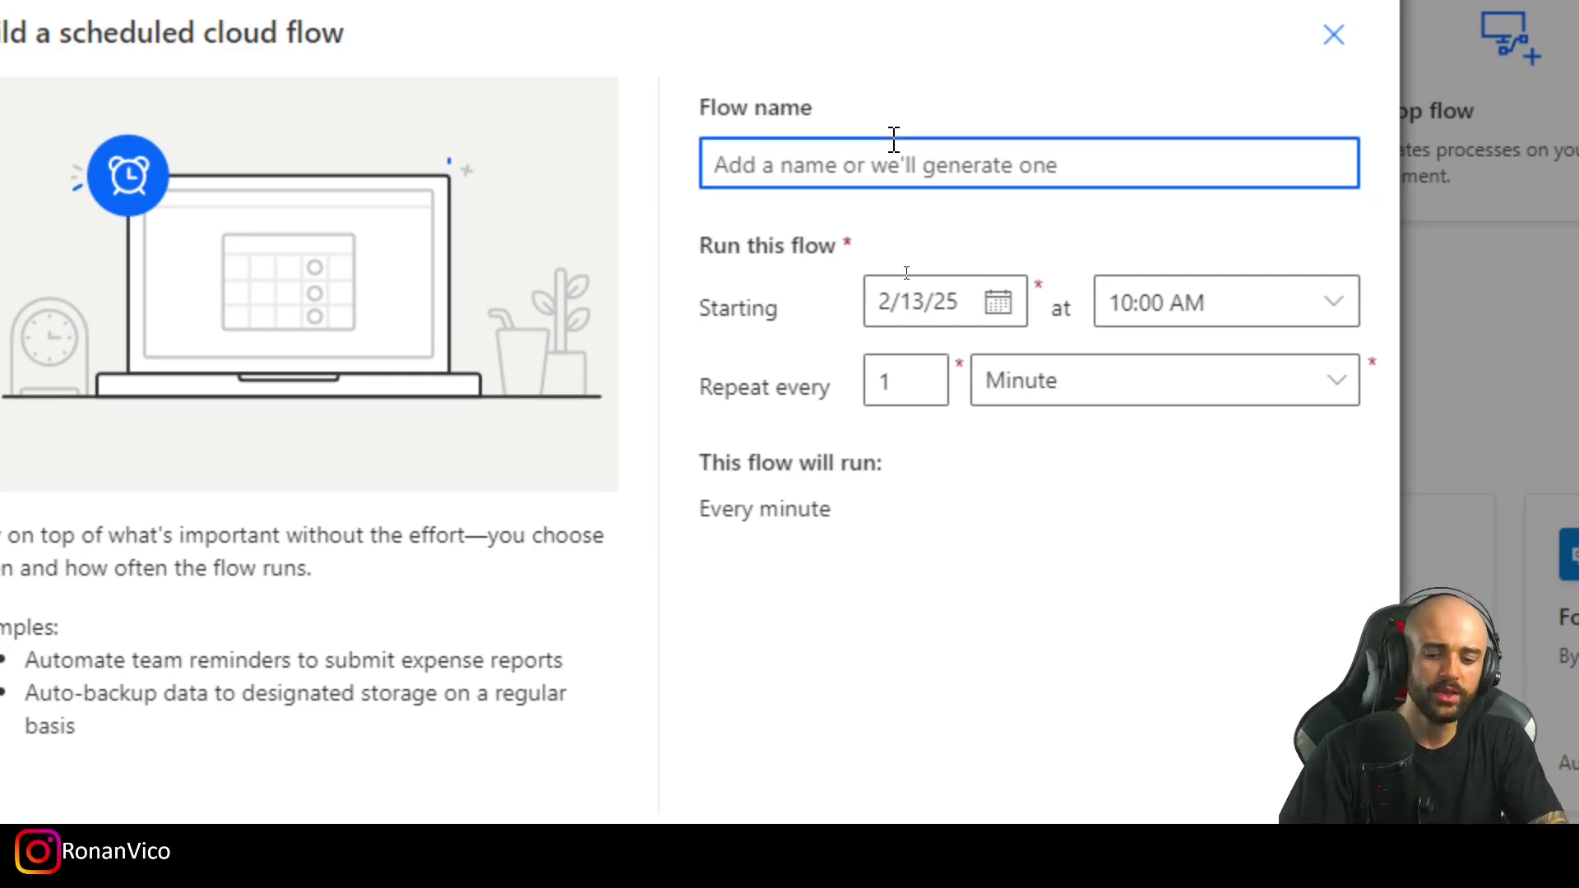
text(Send emails on sharepoi)
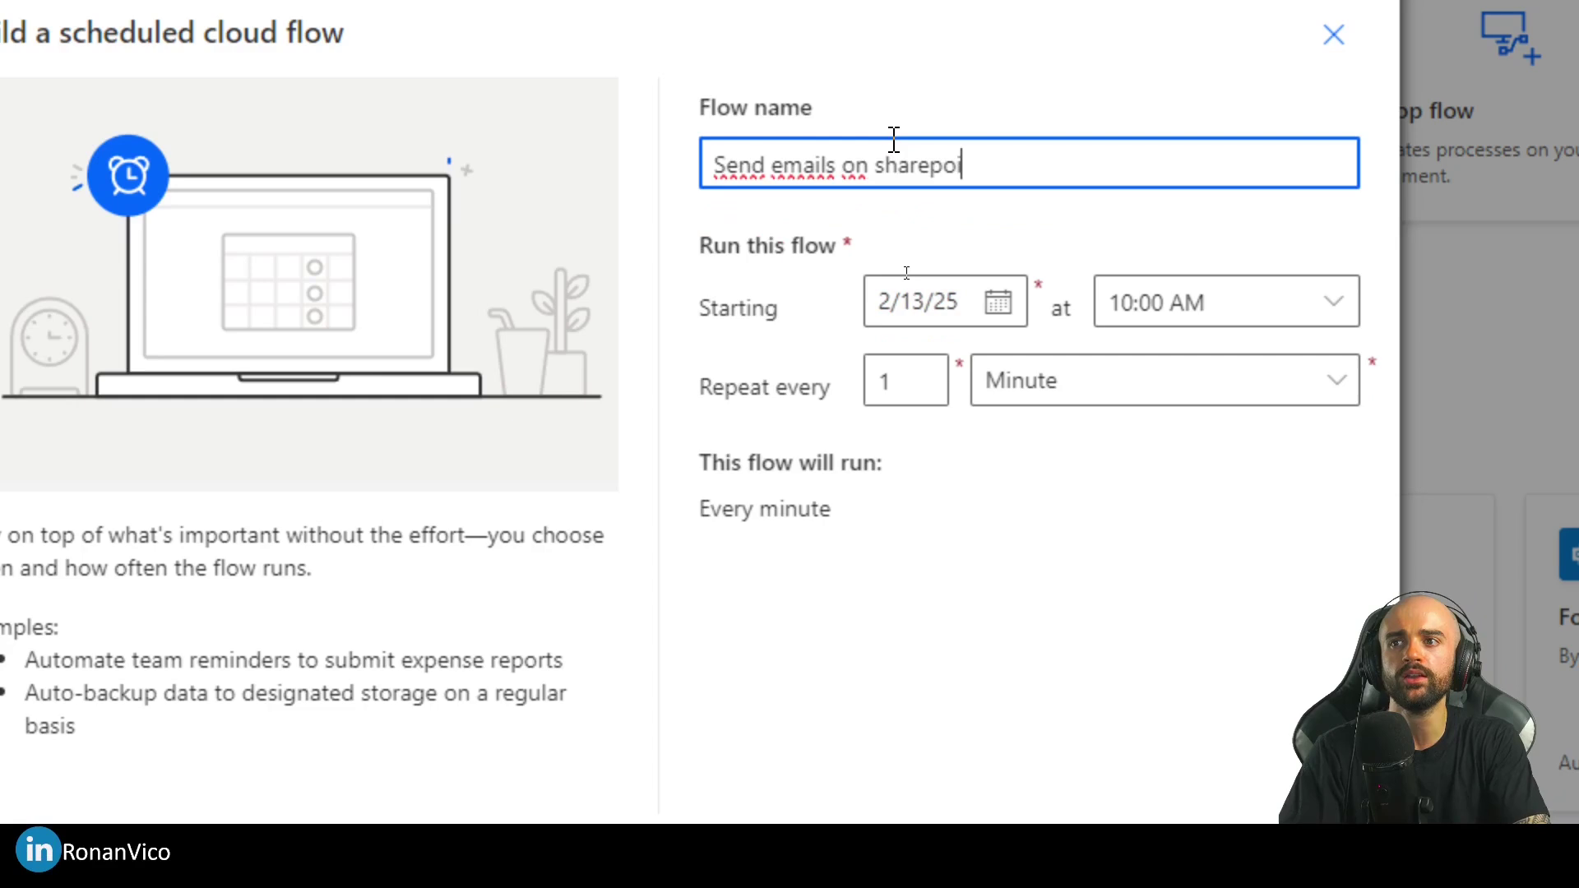
text(nt list shecu)
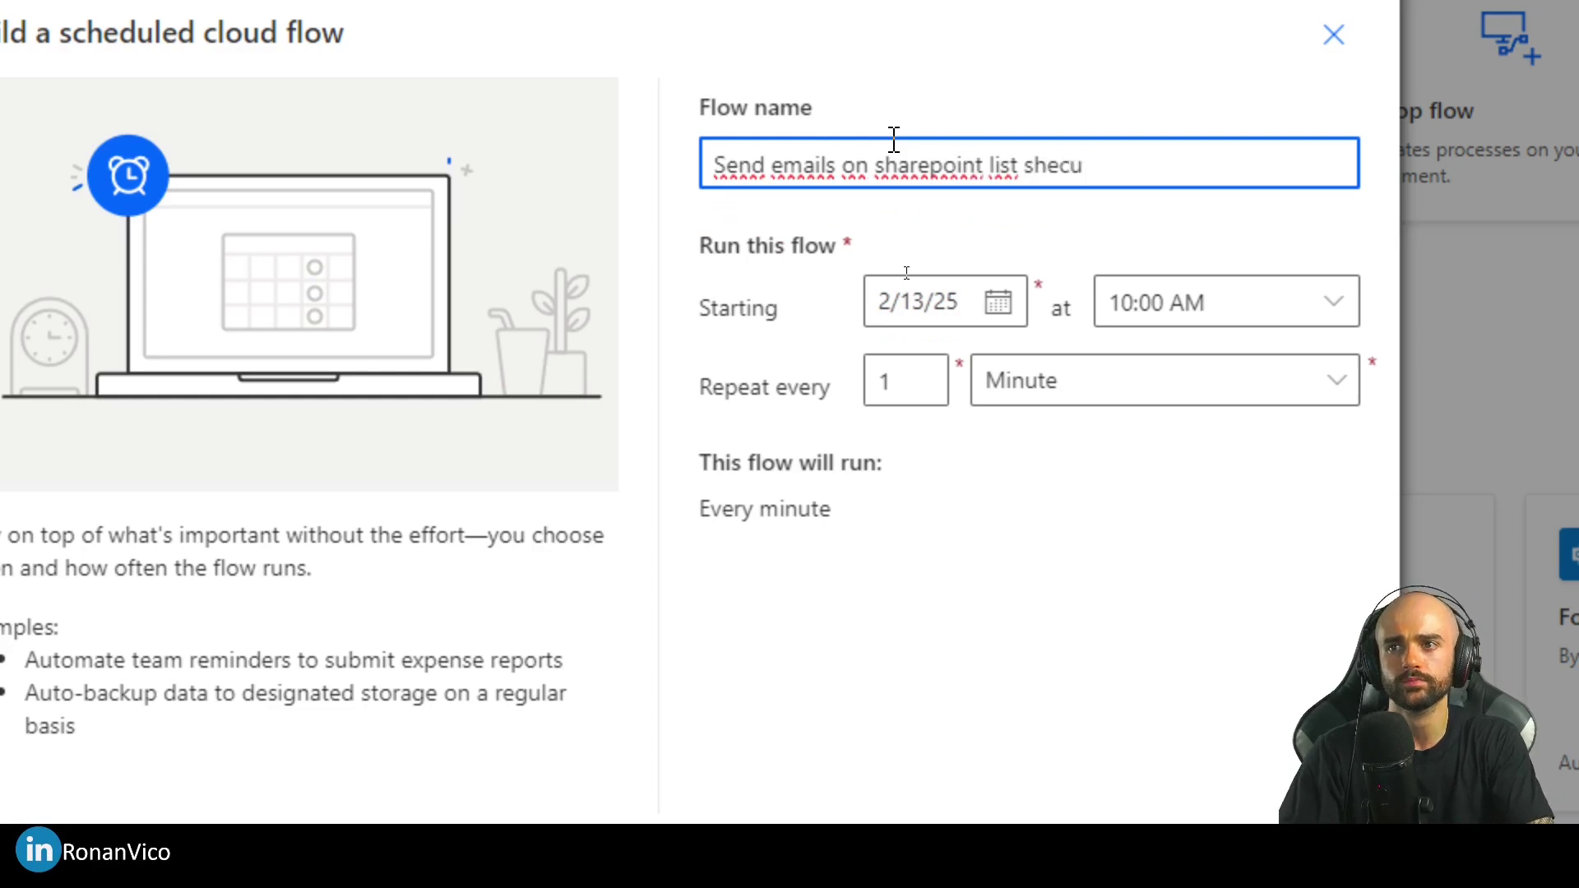
key(BackSpace)
key(BackSpace)
key(BackSpace)
key(BackSpace)
text(cheduled)
click(1120, 885)
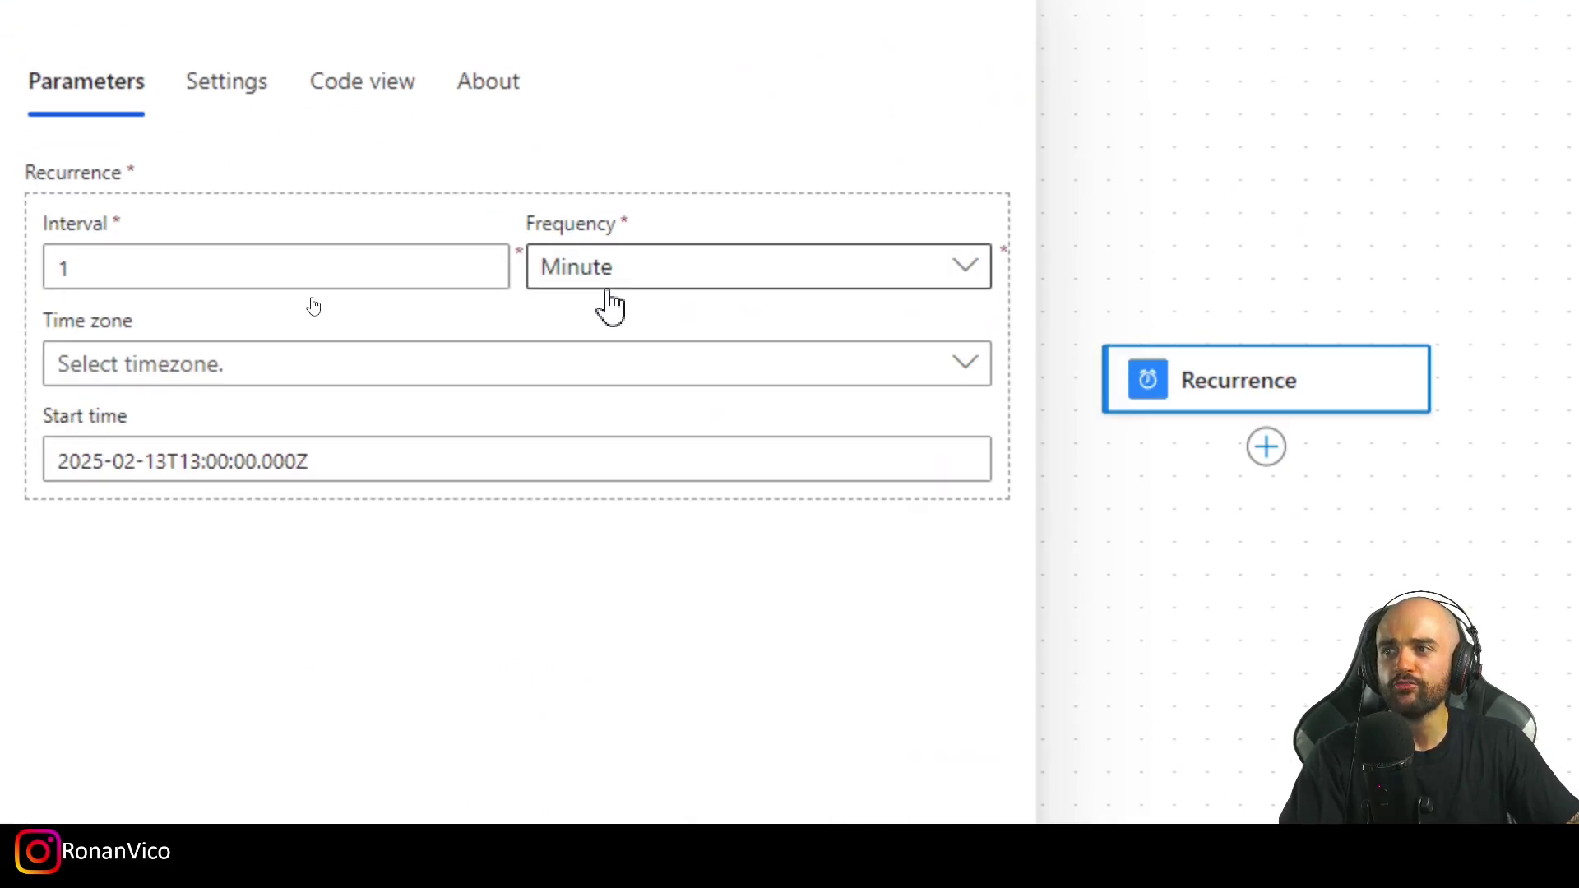
- Set the Recurrence trigger's time zone to (UTC-03:00) Brasilia
click(462, 367)
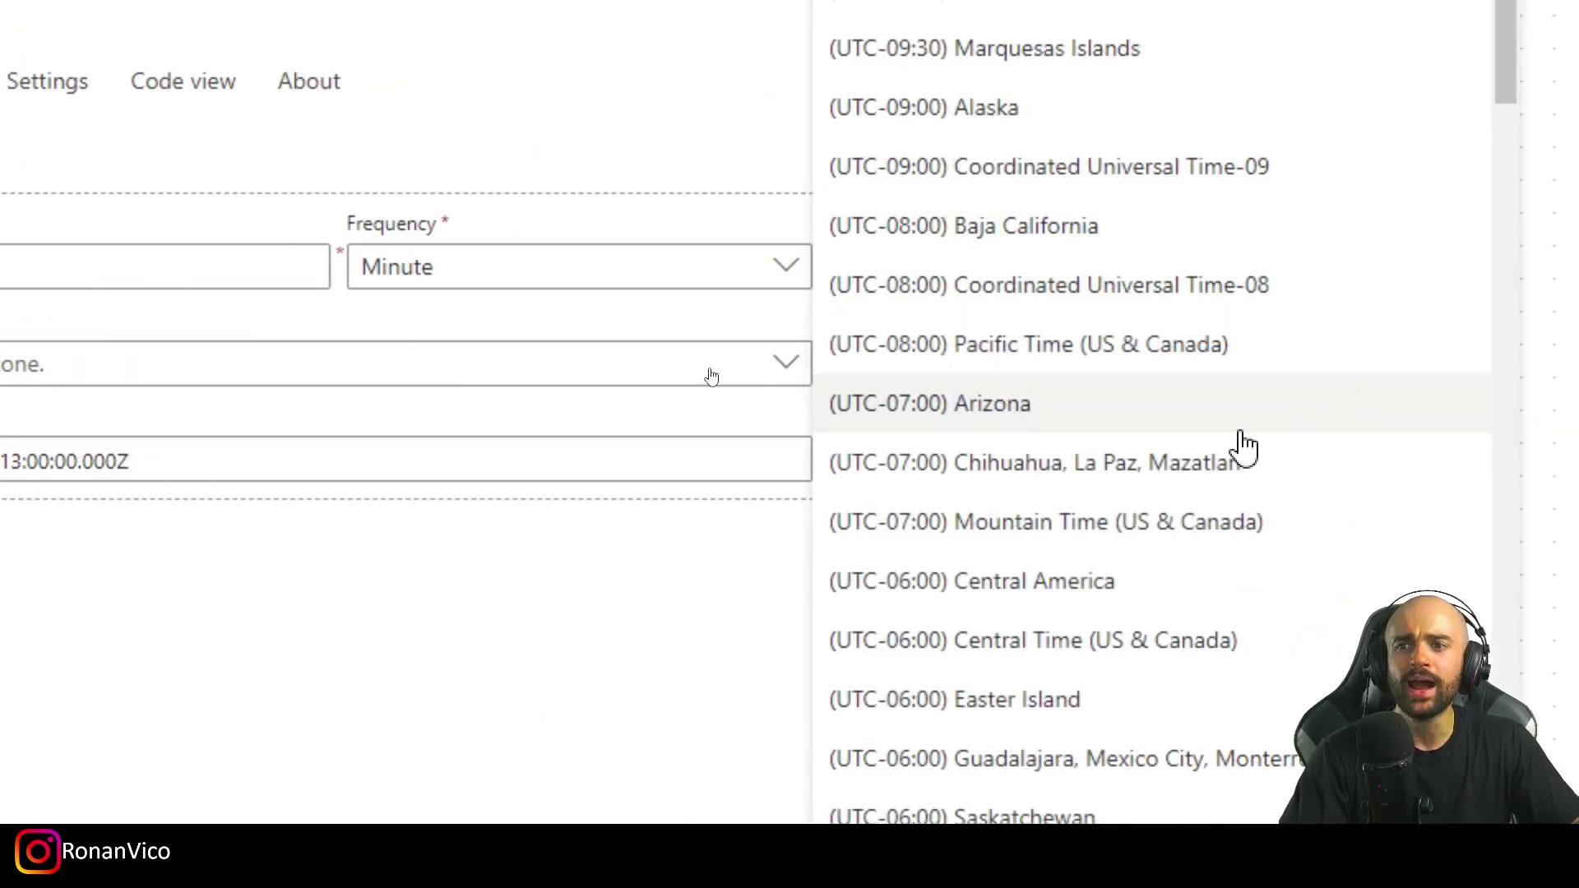
scroll(1246, 449, down, 15)
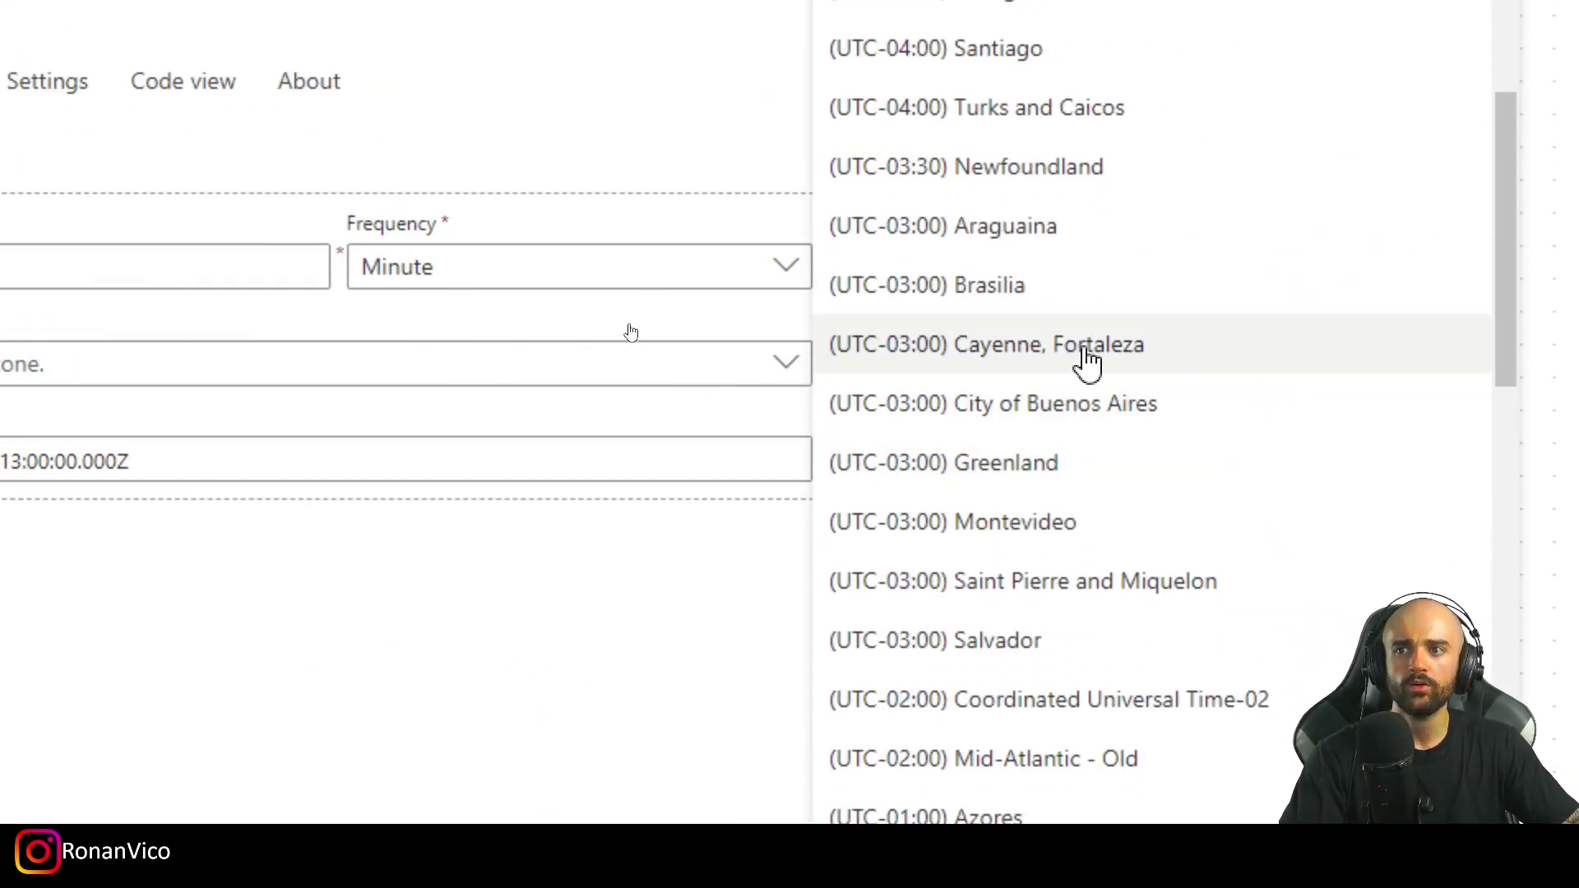
click(1069, 286)
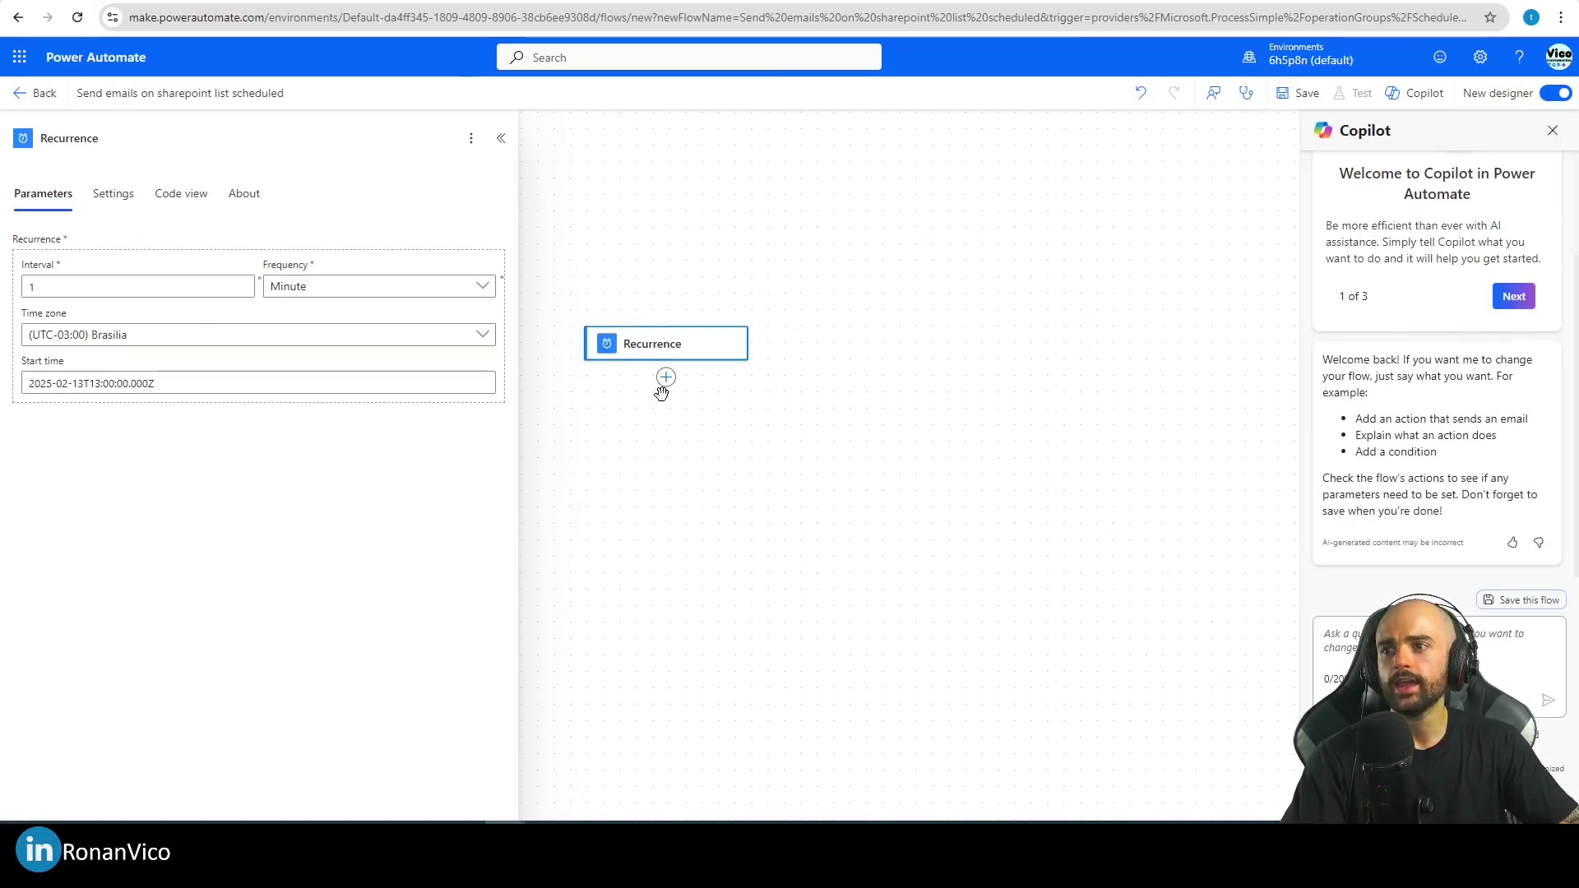
- Add a Compose action directly after the Recurrence trigger
click(664, 383)
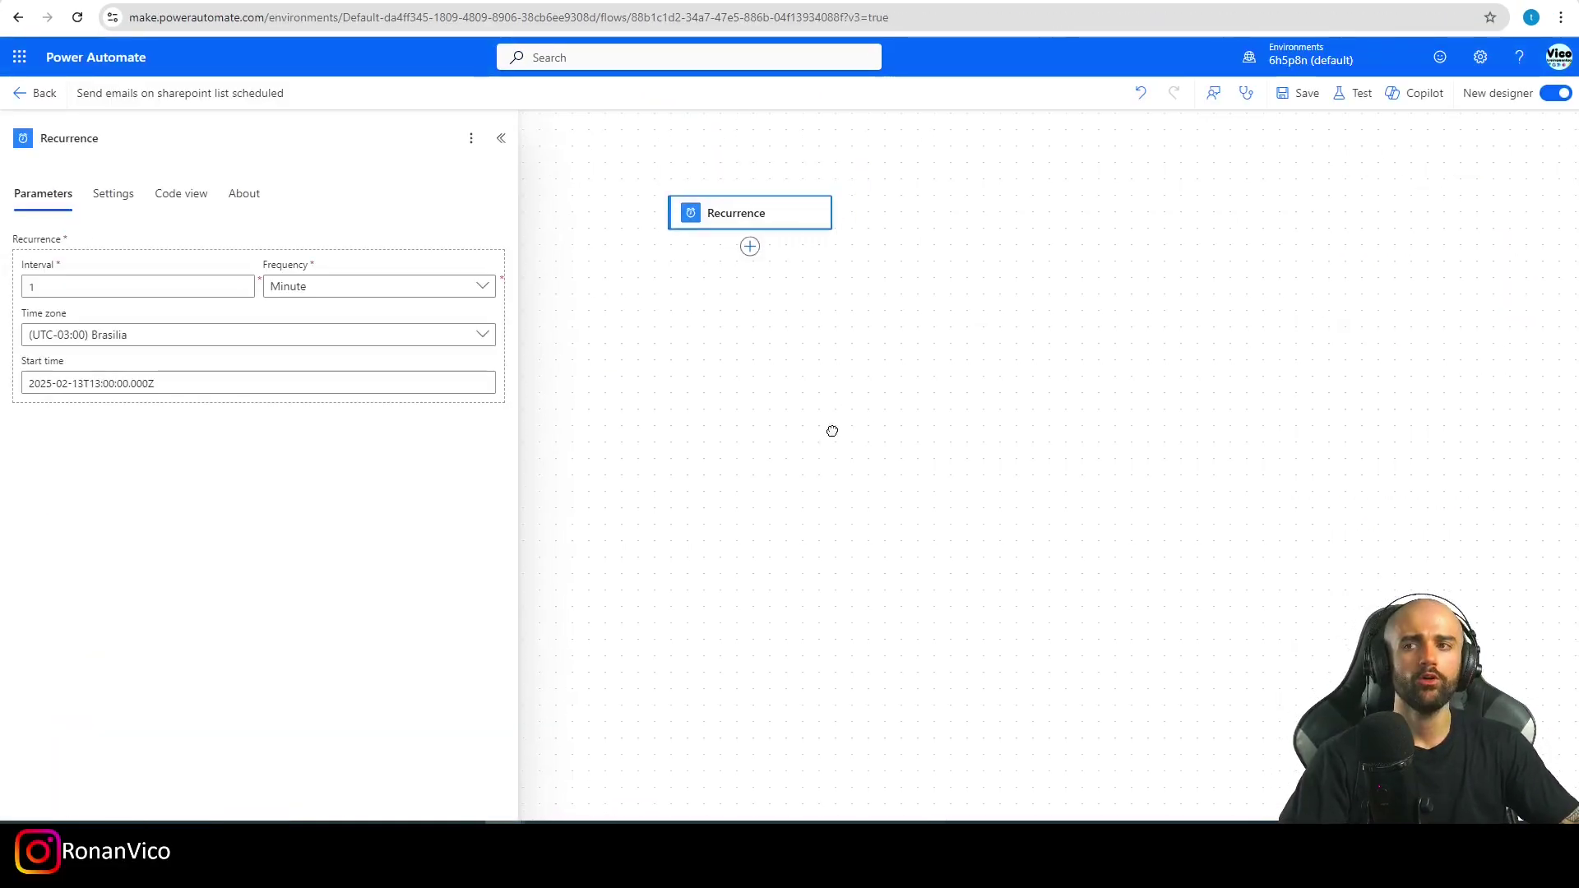
click(698, 281)
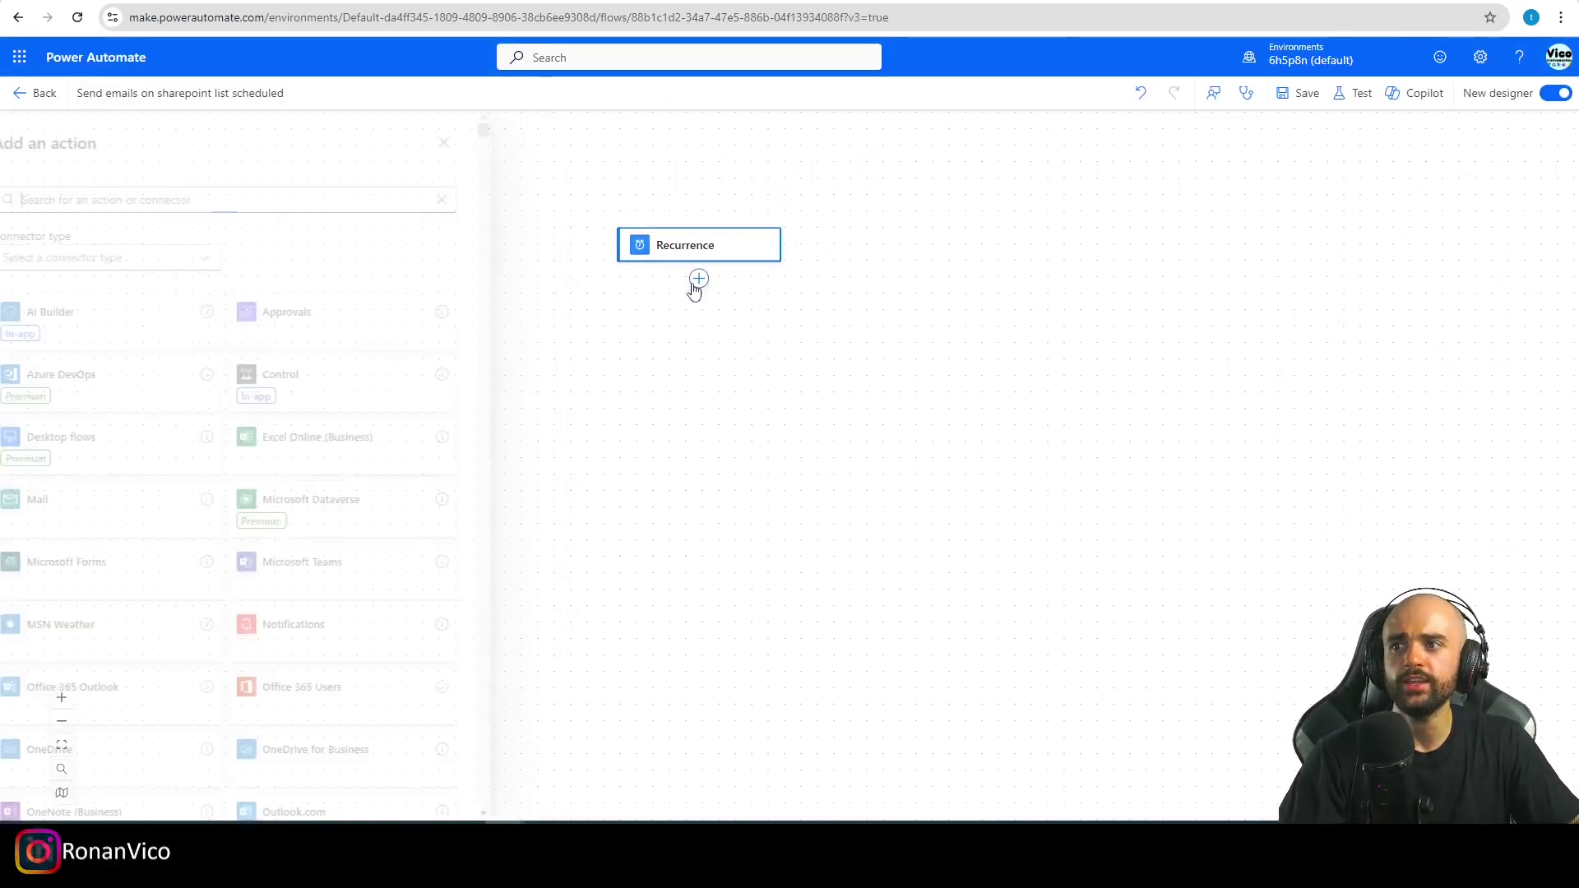
text(compose)
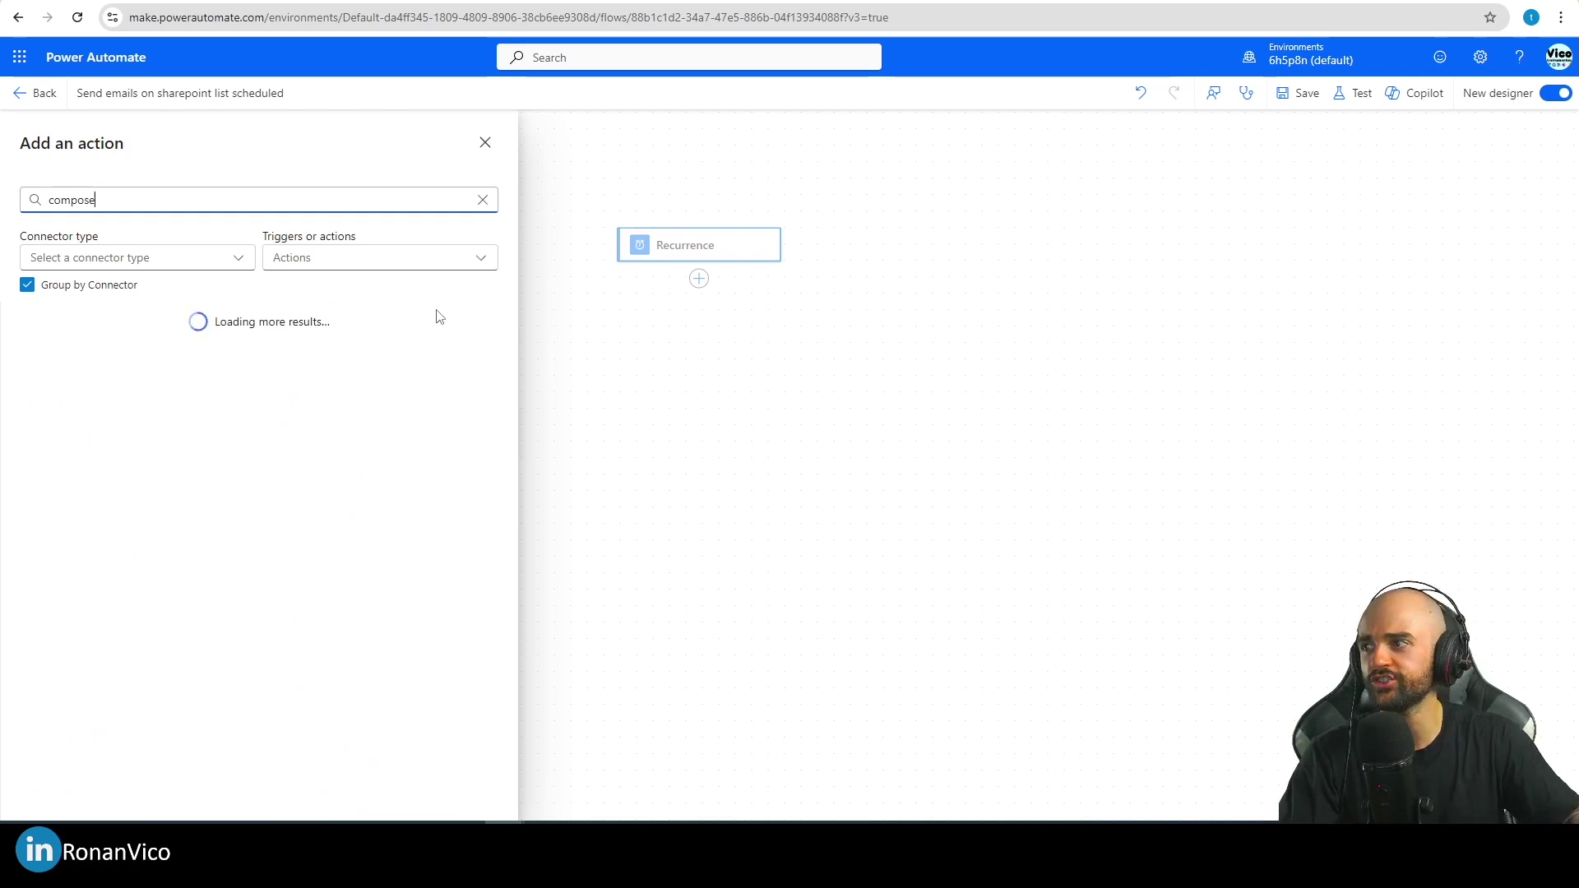
click(97, 372)
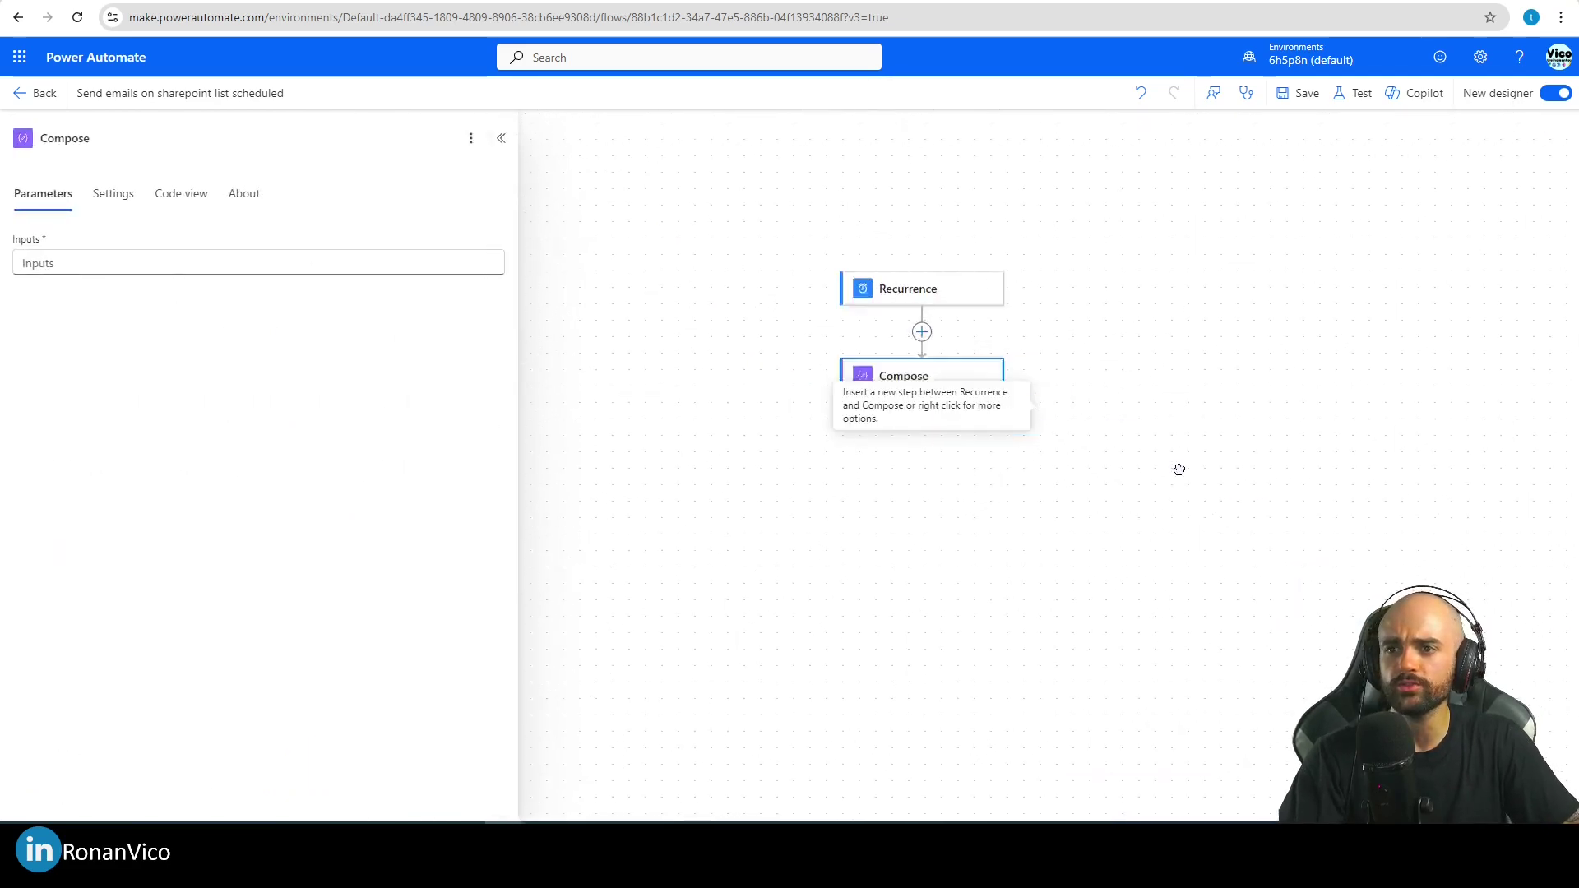
click(136, 265)
click(504, 271)
click(644, 420)
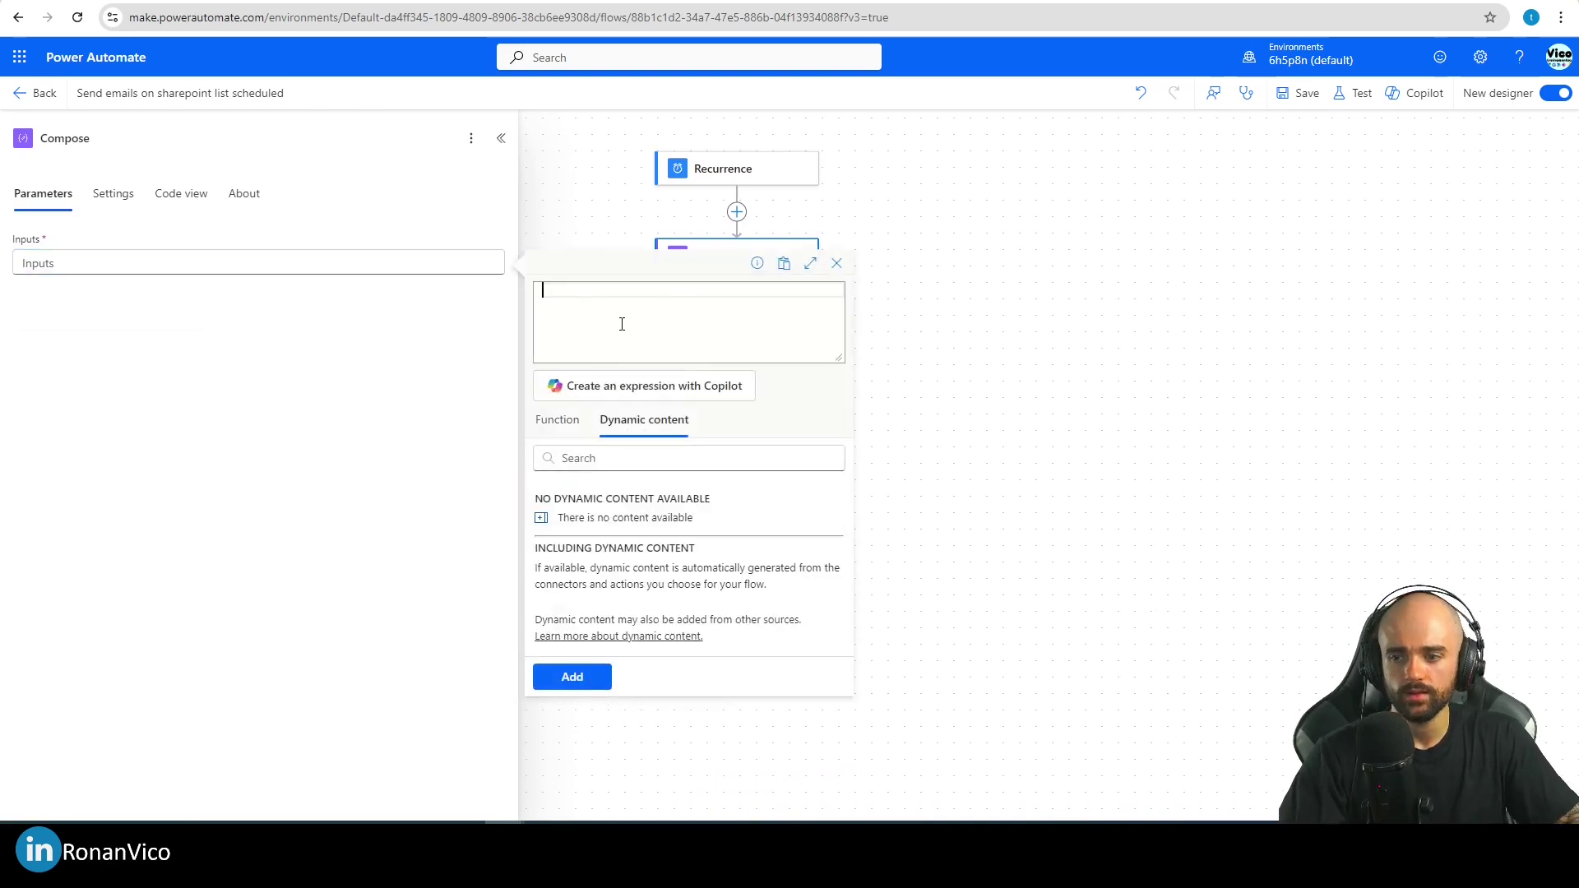
text(utcNow())
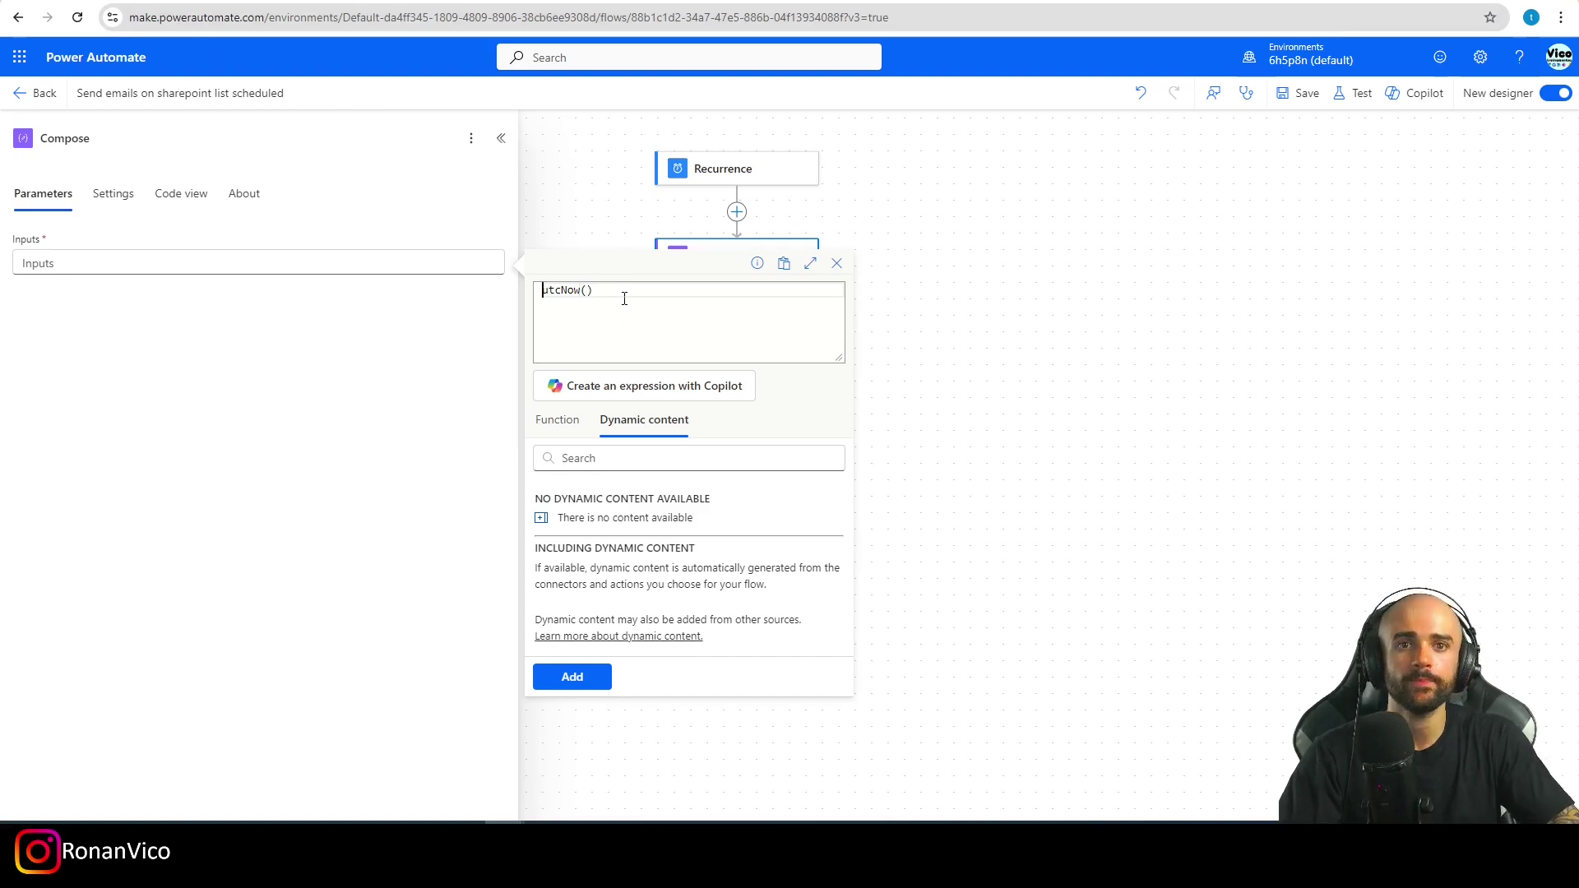
click(779, 183)
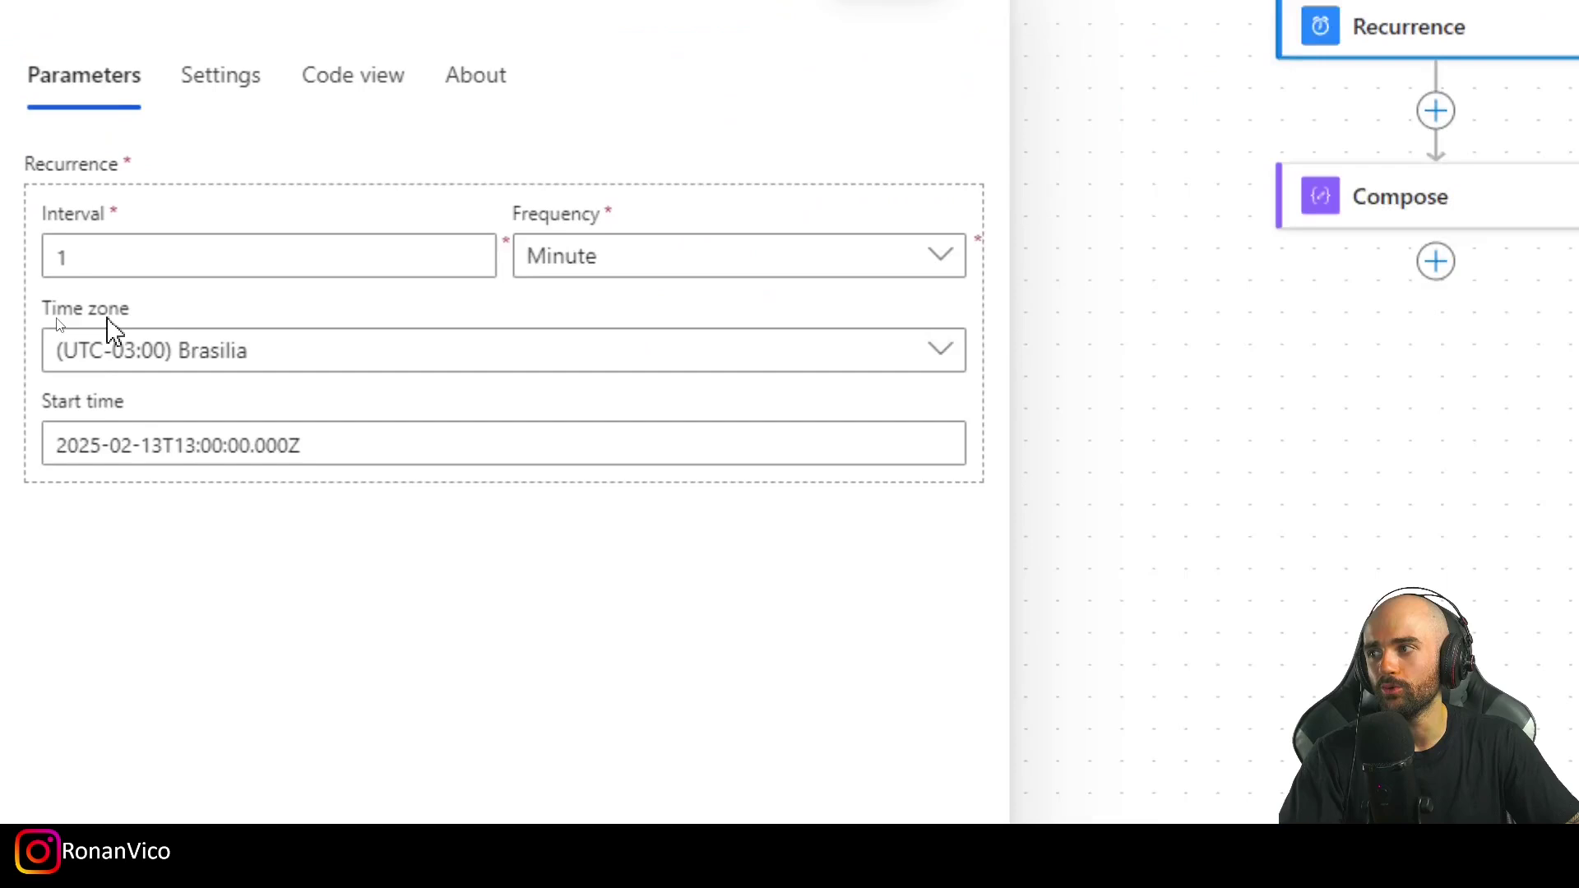
click(1415, 194)
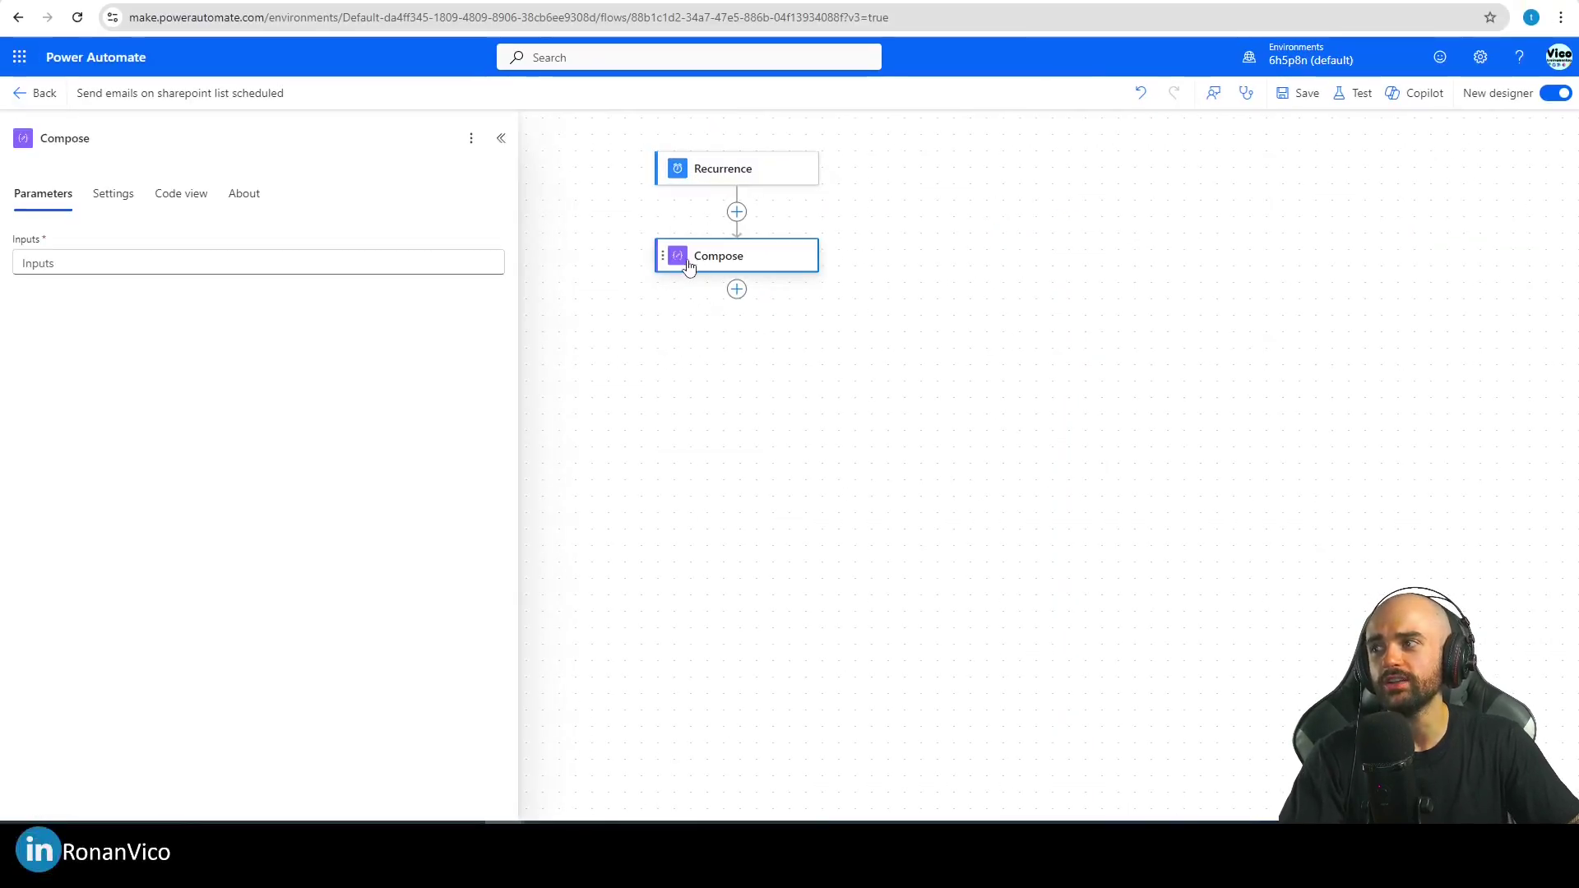
- Insert the expression addHours(utcNow(),-3) as the Compose action's input
click(233, 266)
click(506, 260)
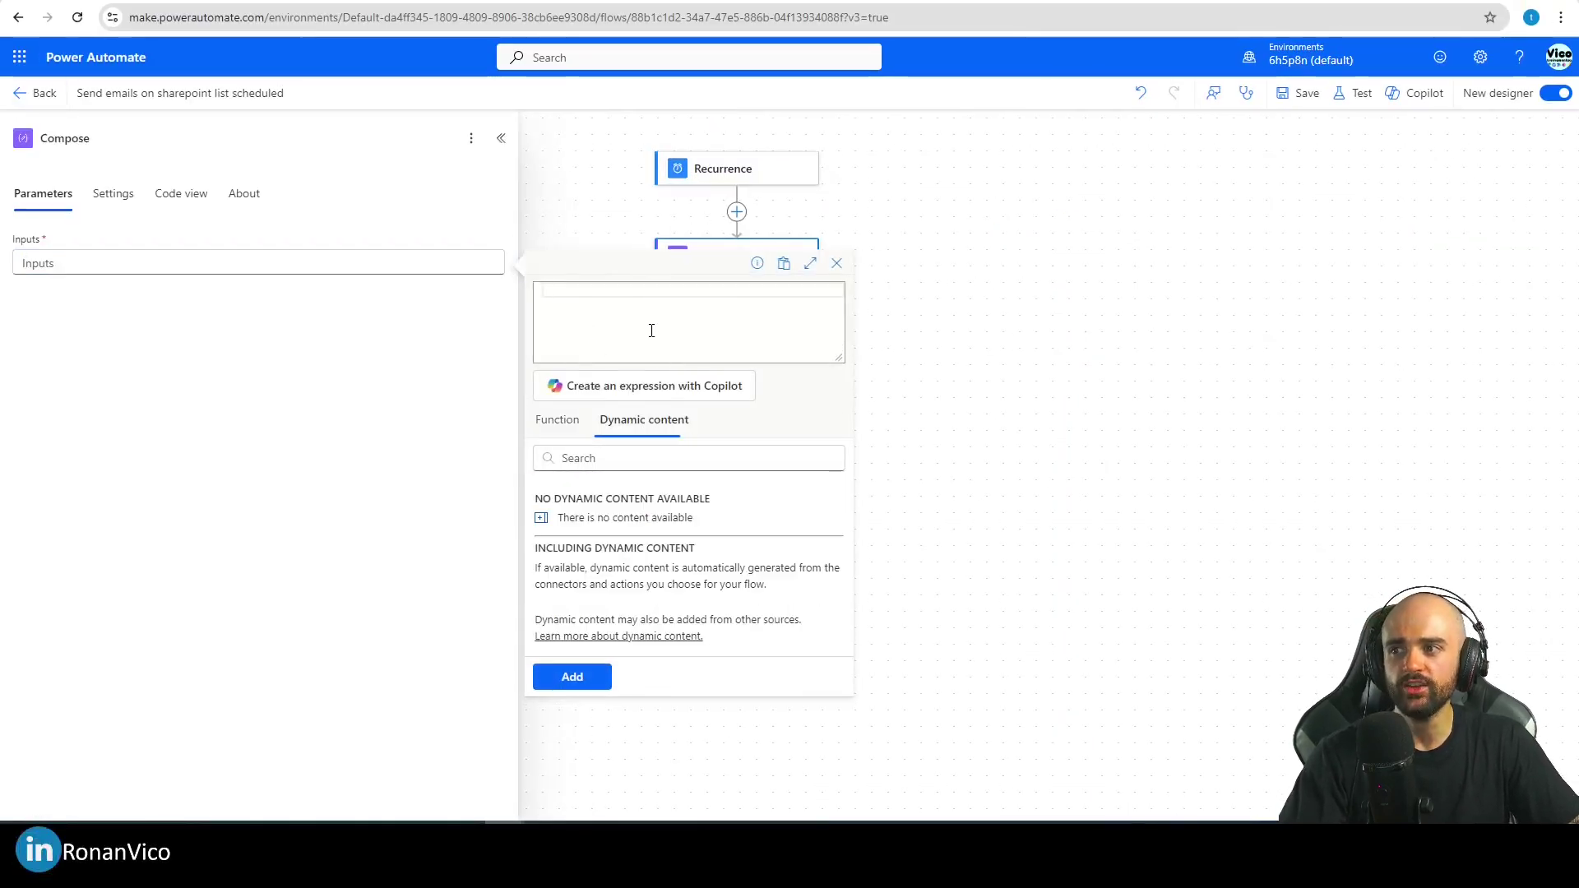
text(utcNow())
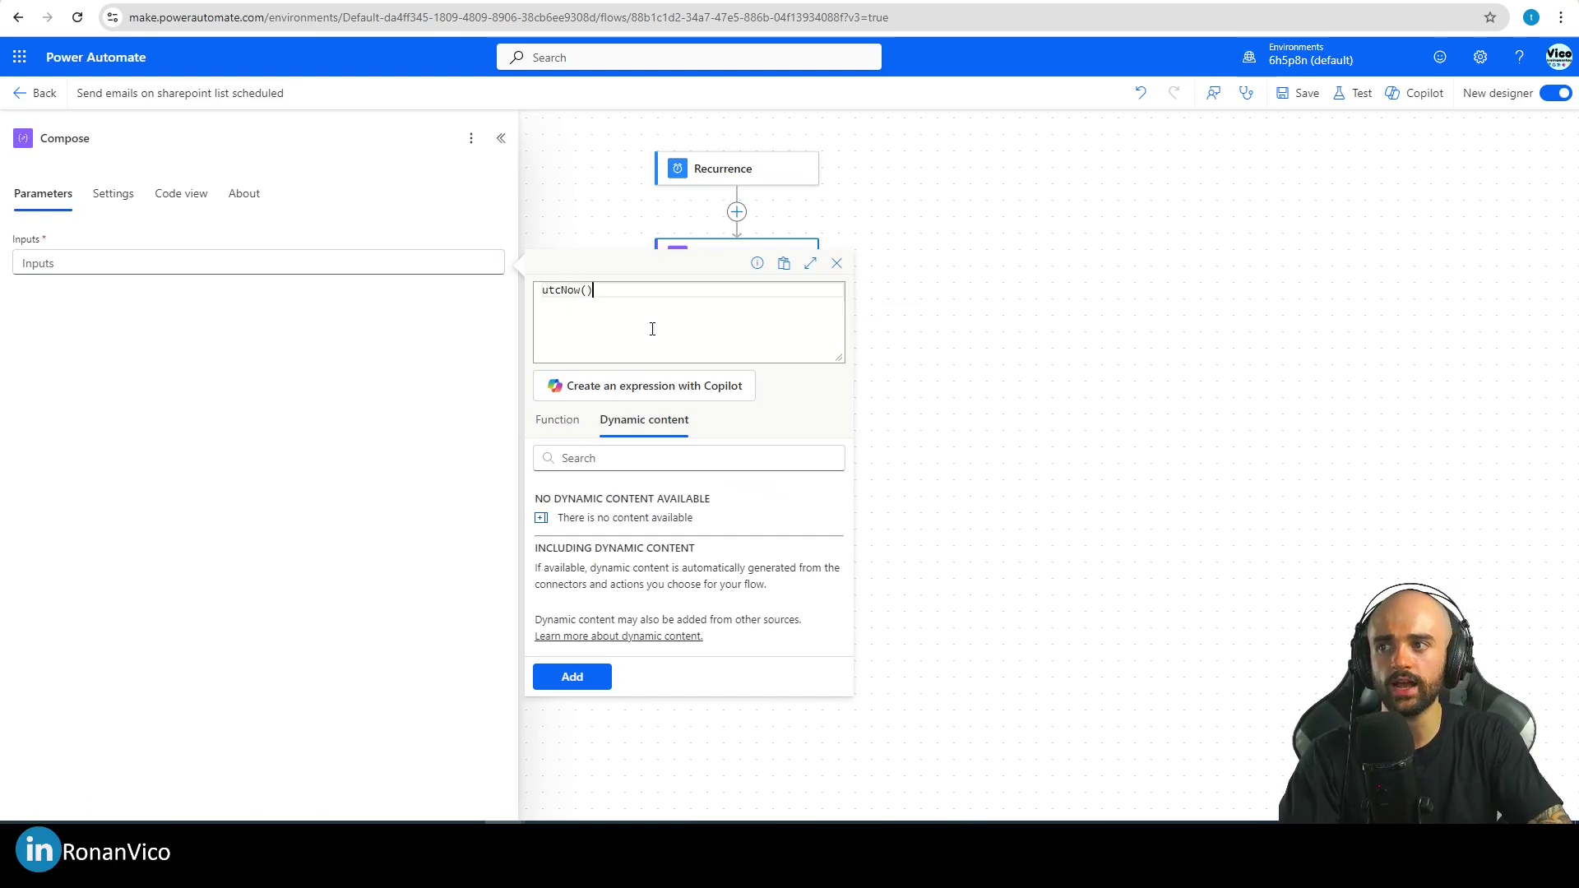
text(addHours()
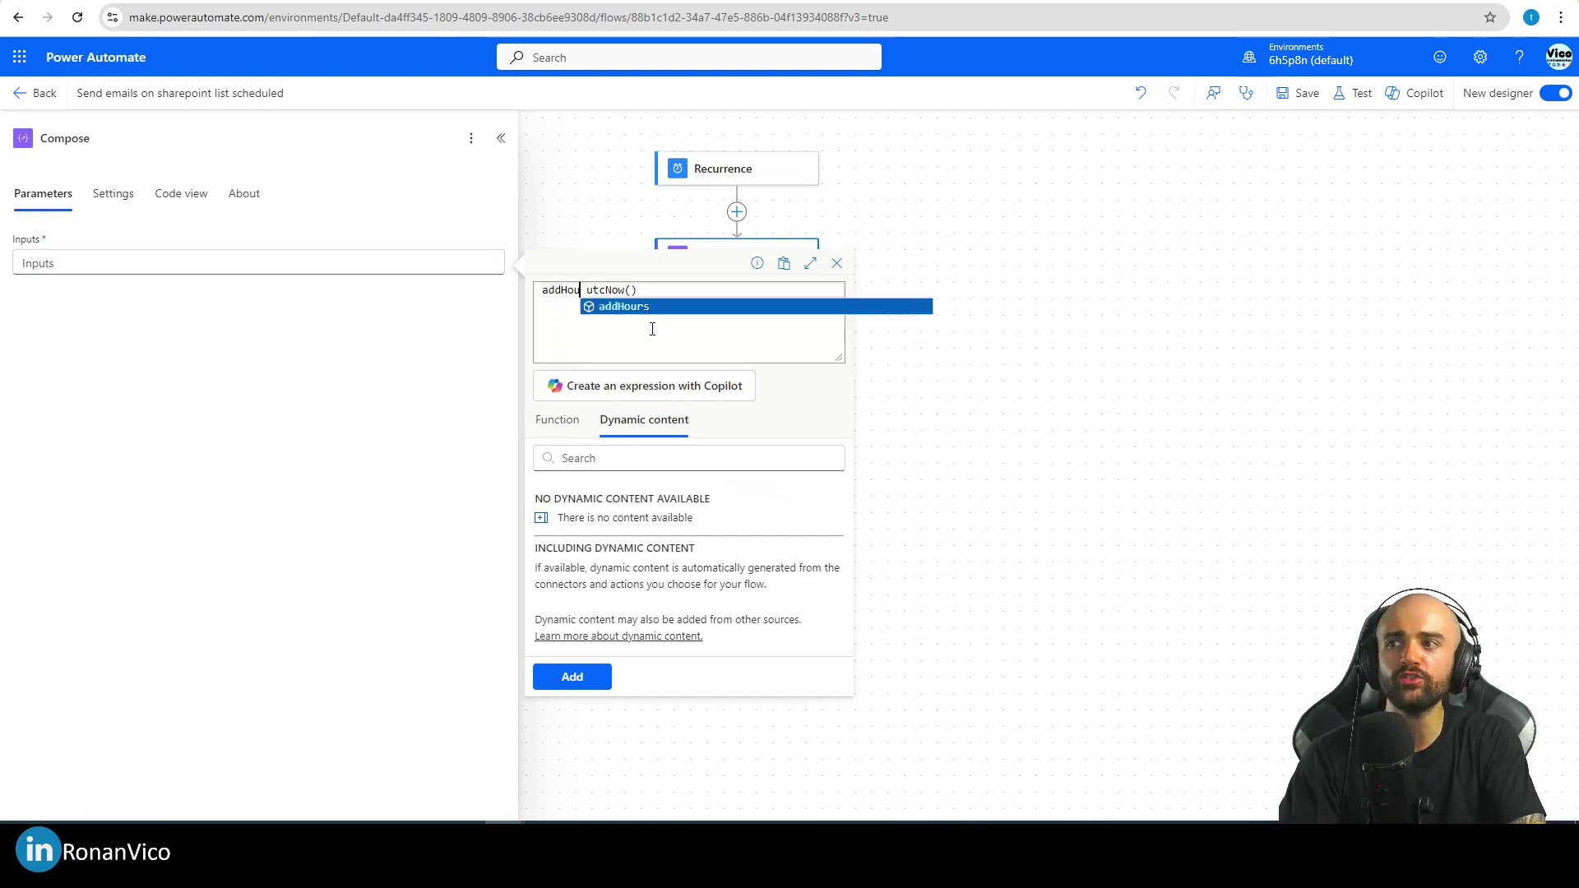
text(,-3))
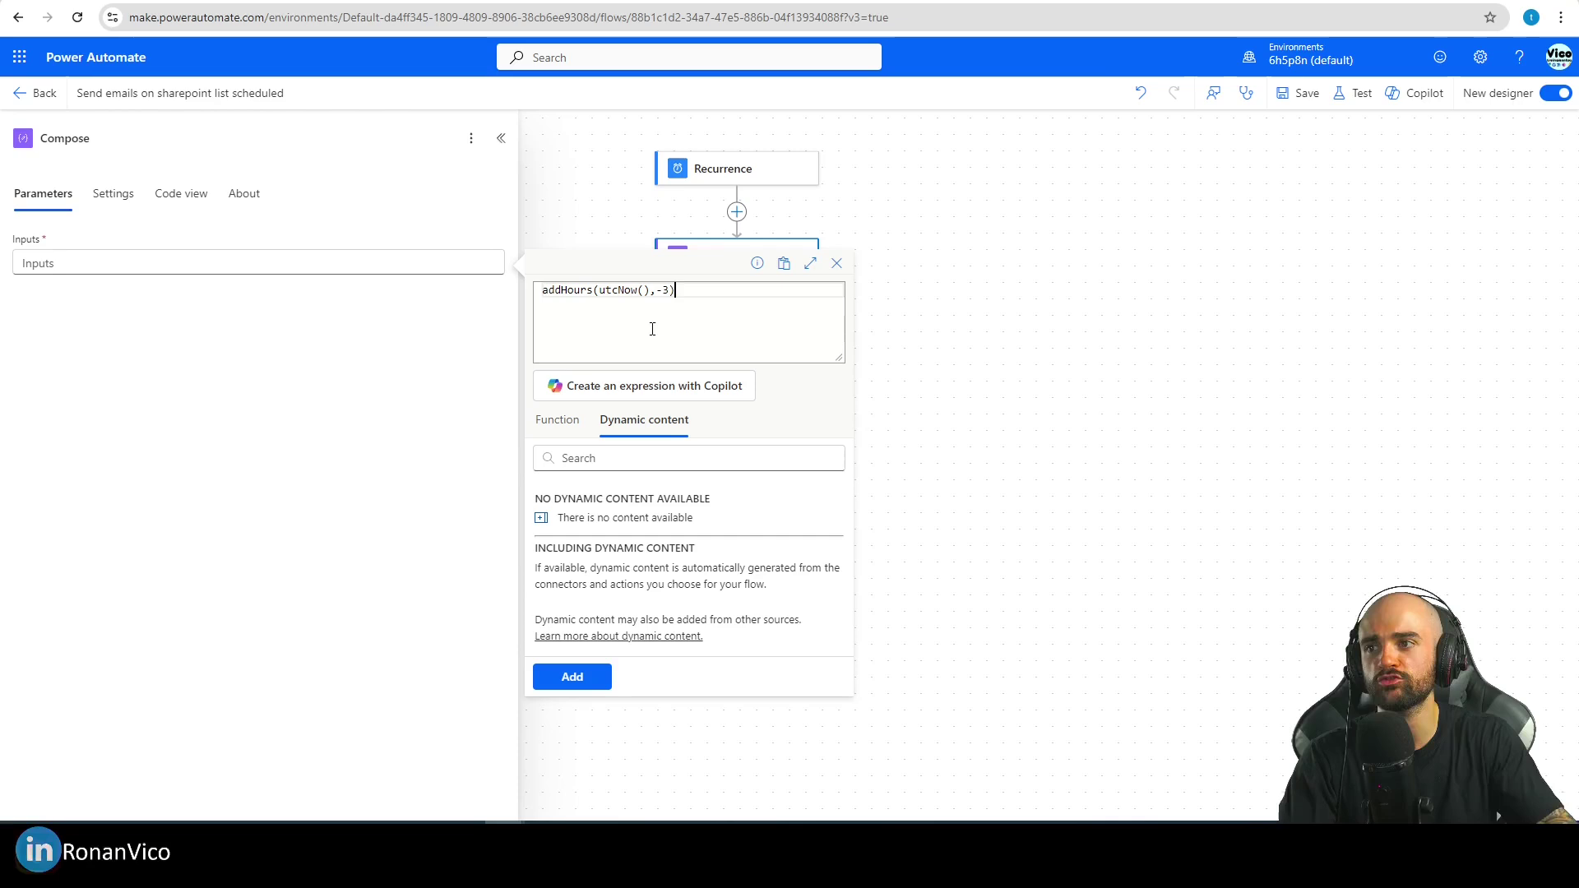
click(573, 677)
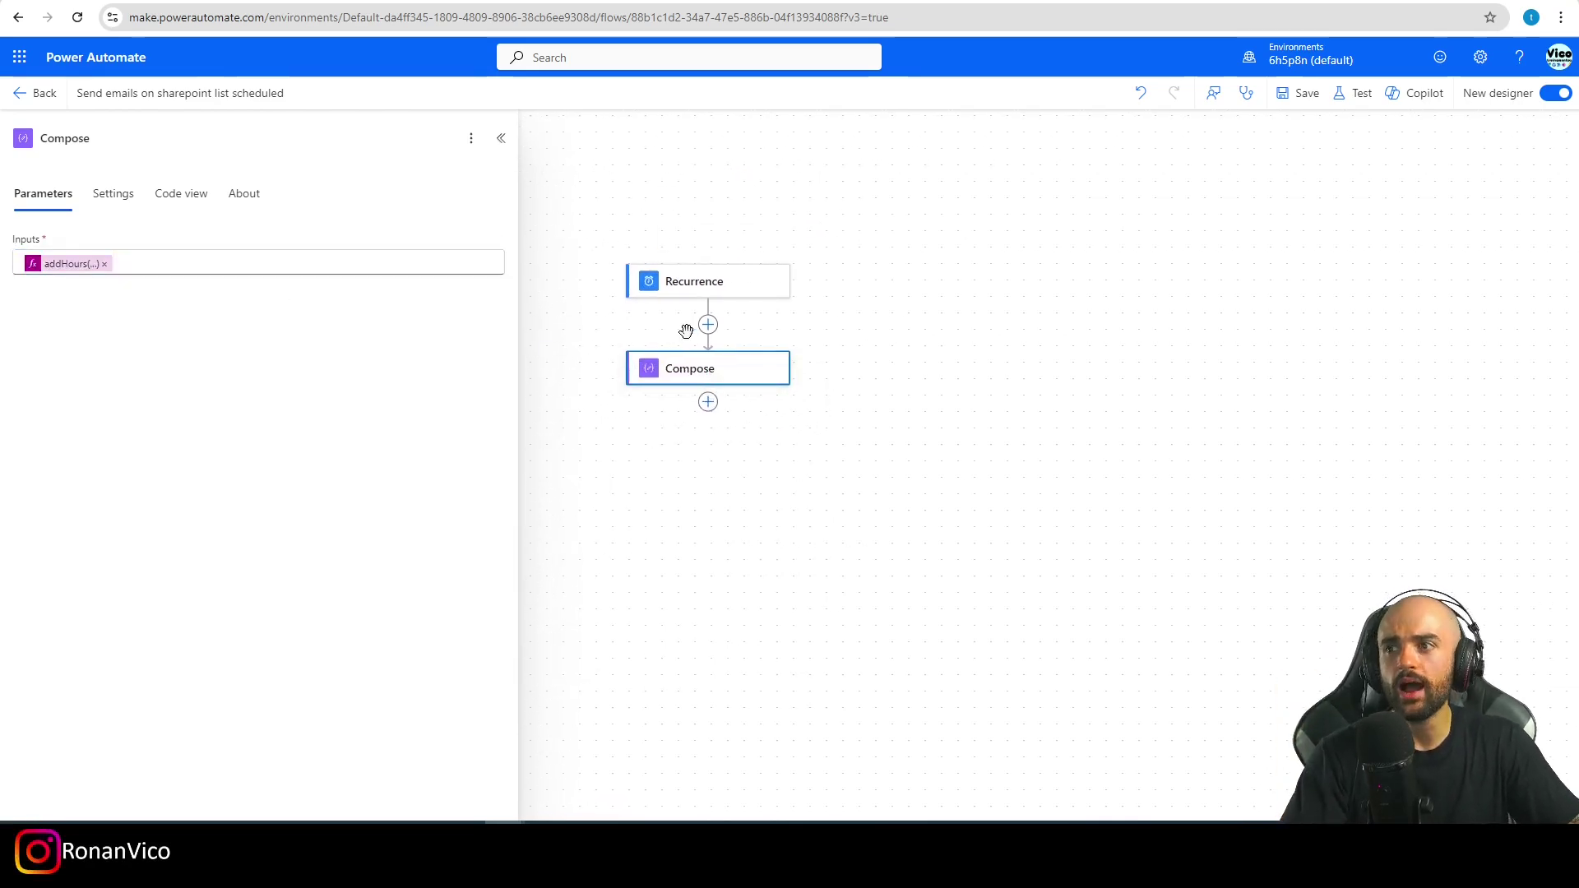
- Add the format 'yyyy-MM-dd' as third argument of the Compose action's addHours(utcNow(),-3) expression
click(676, 287)
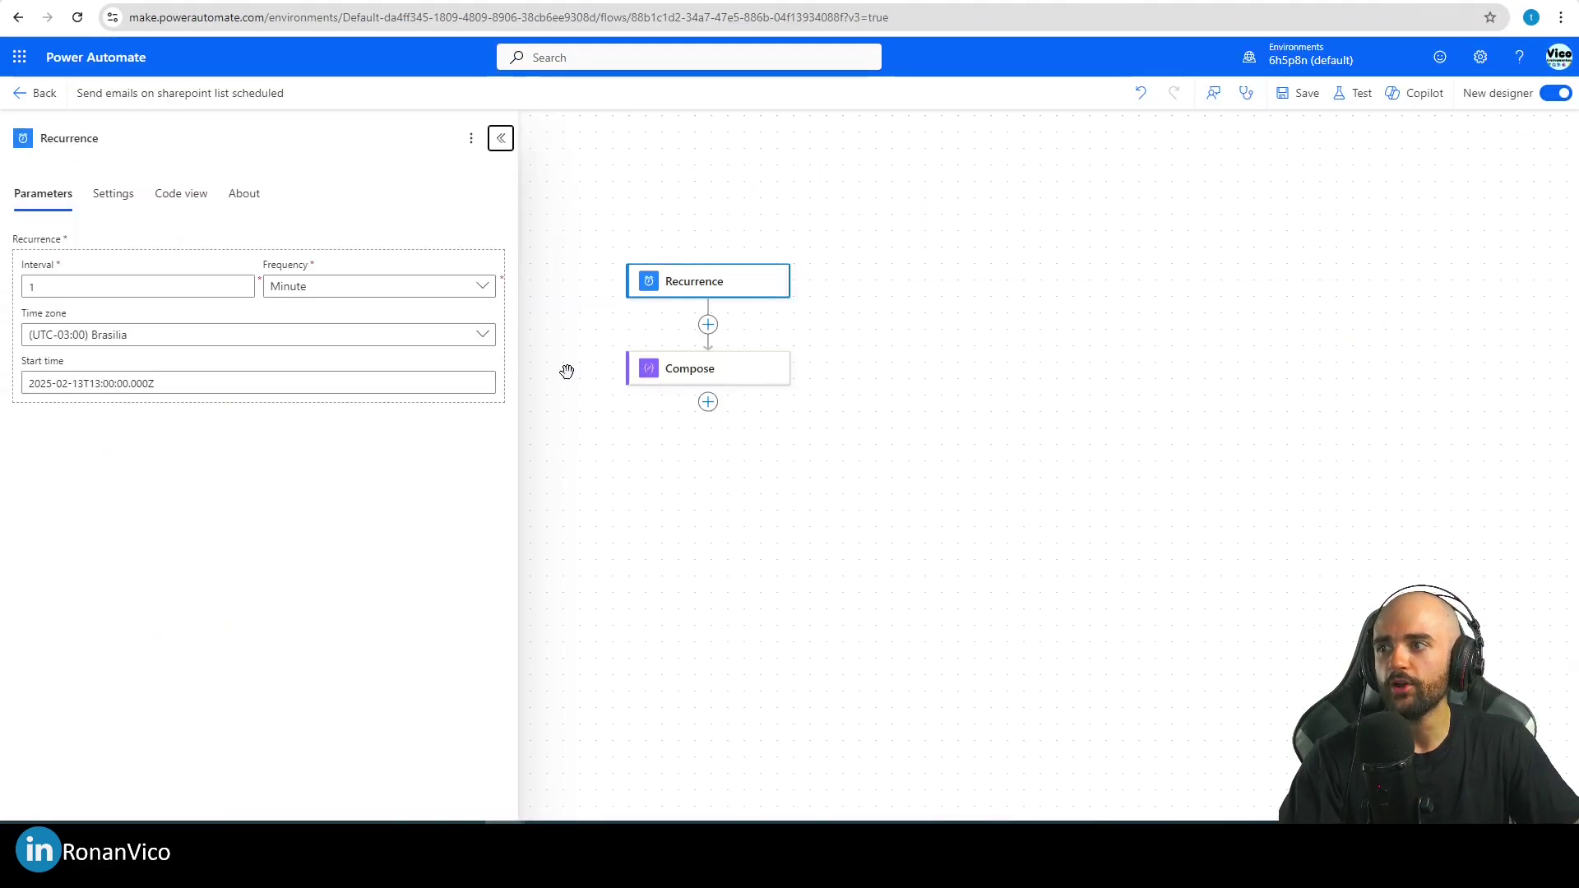
click(708, 366)
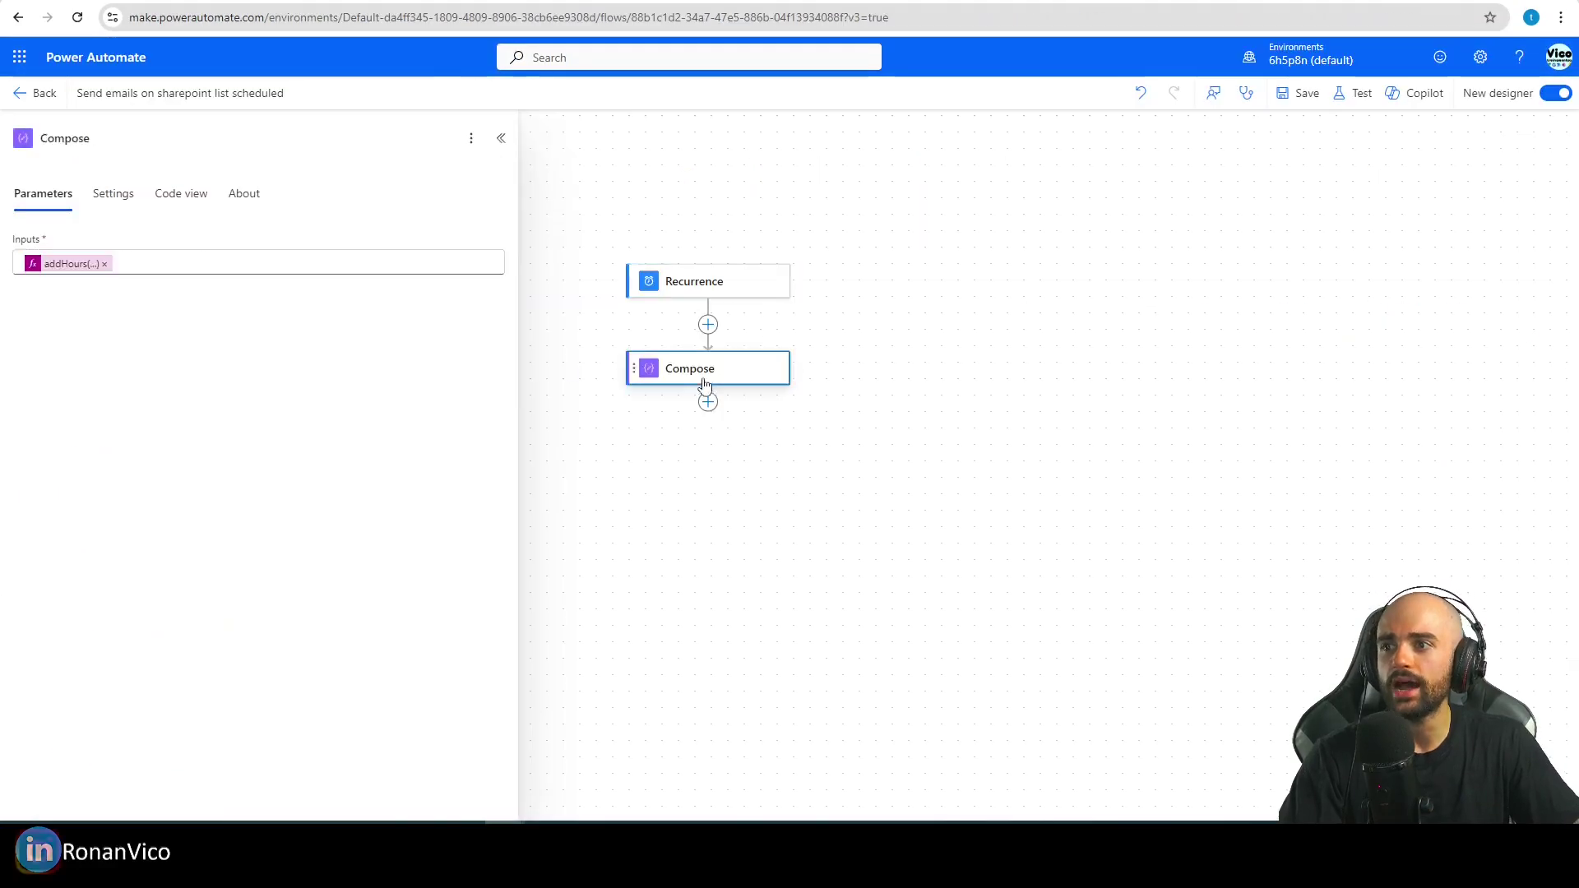
click(66, 263)
click(671, 290)
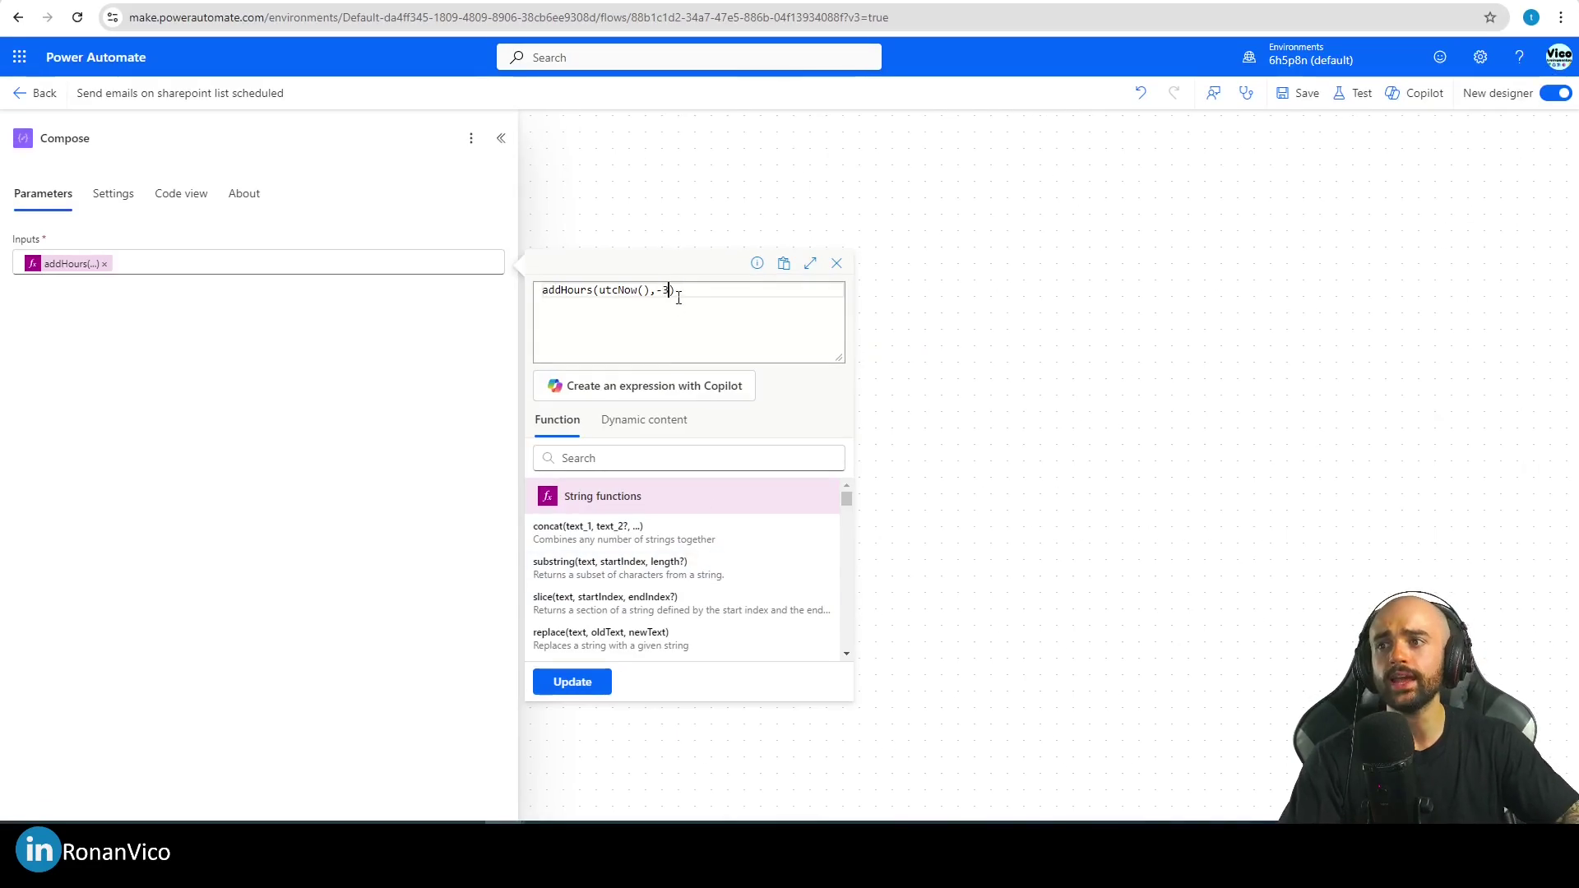
text(,)
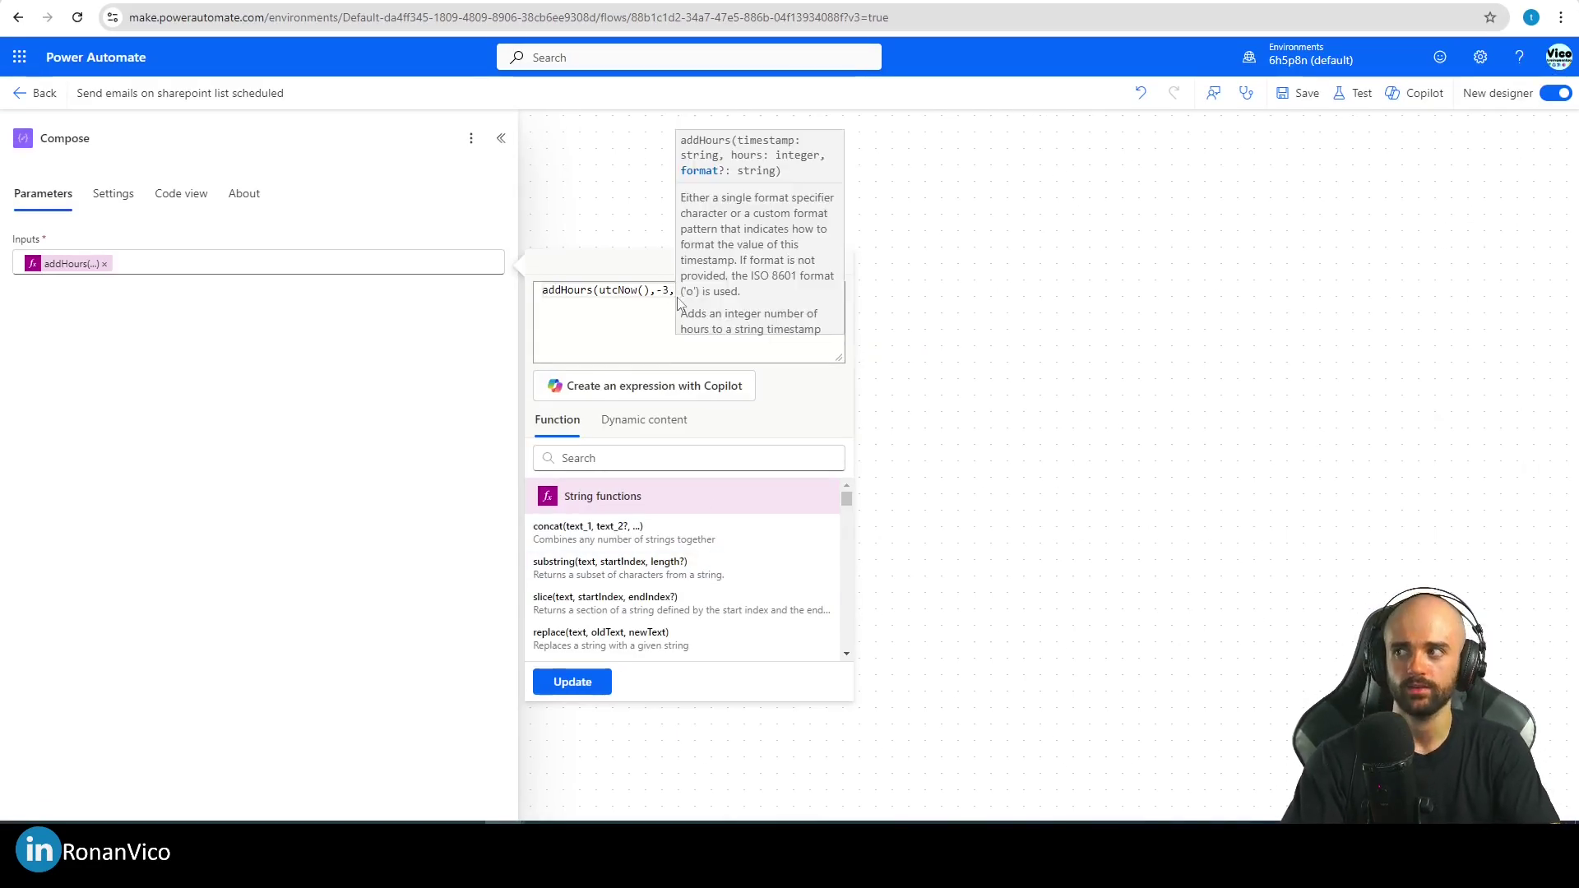
text(')
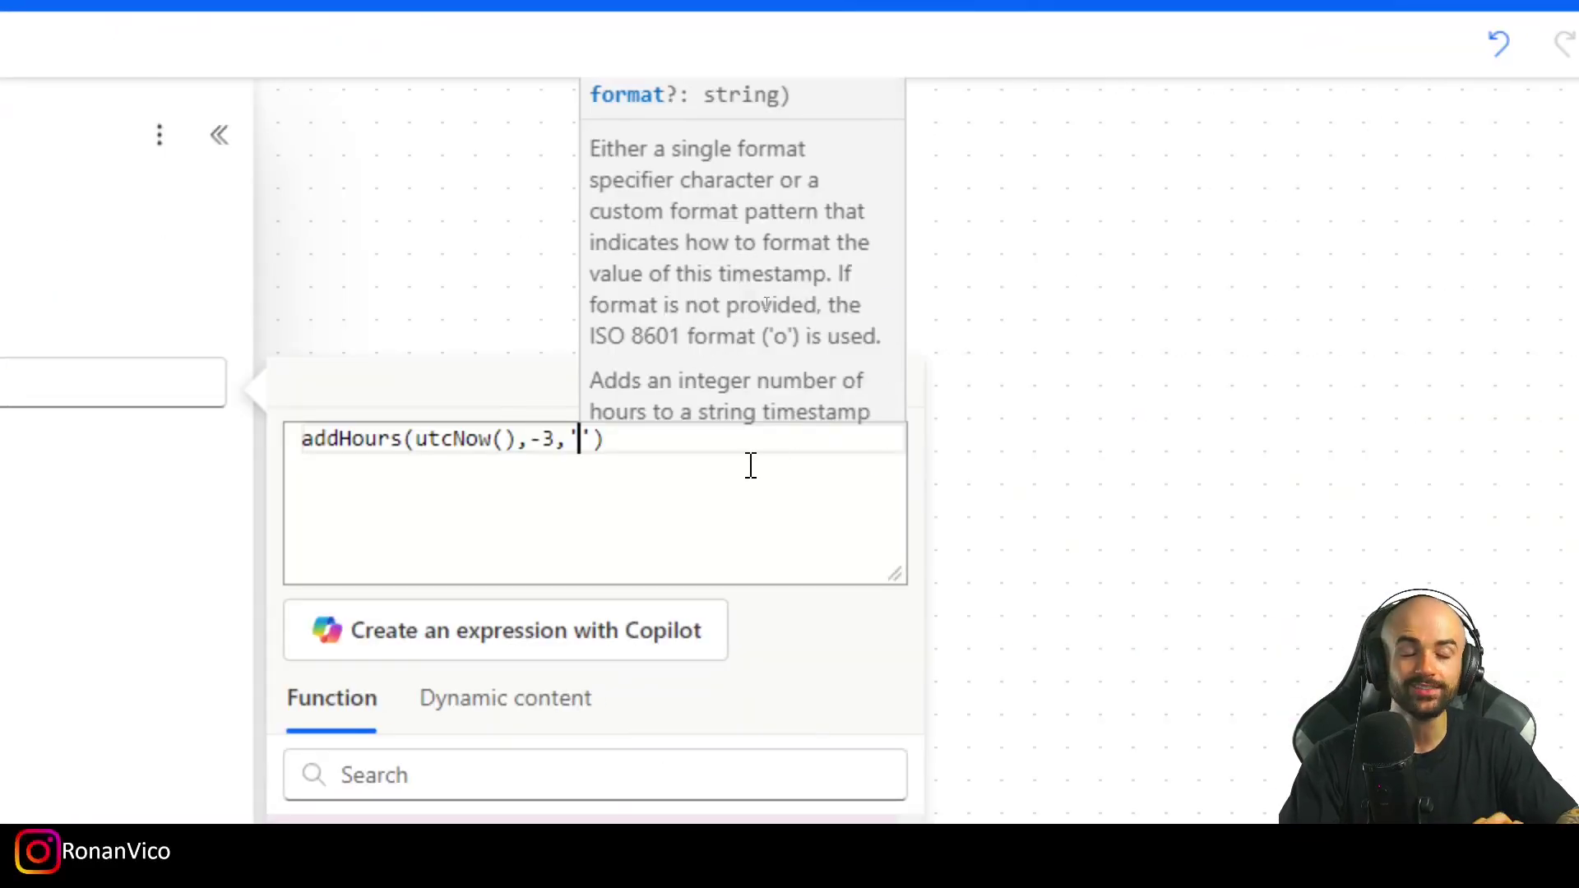
text(yyyy-)
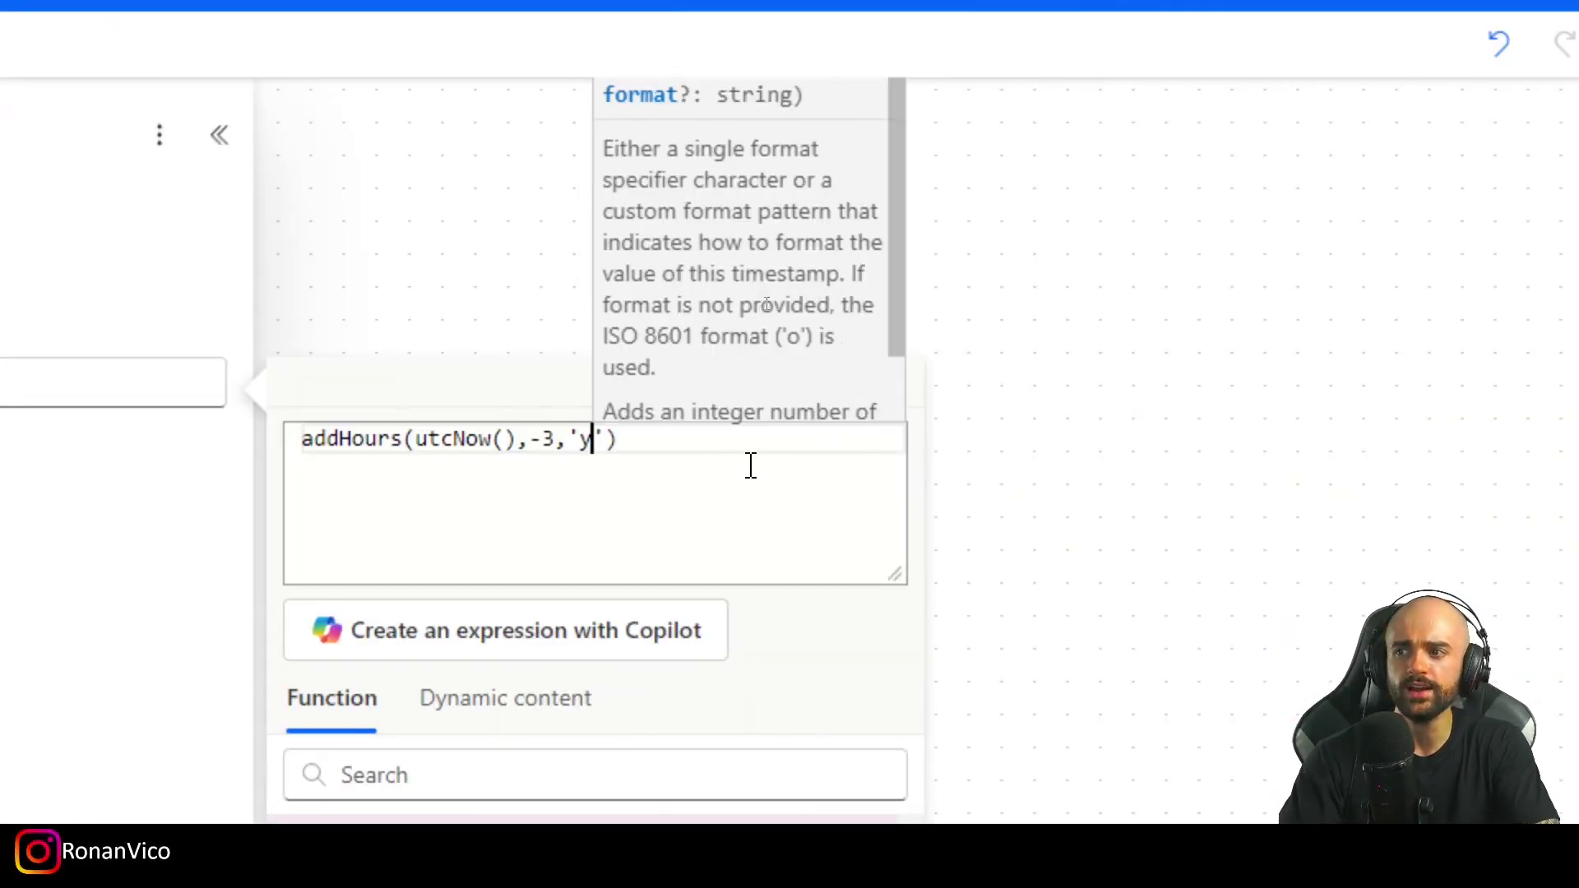
text(MM-dd)
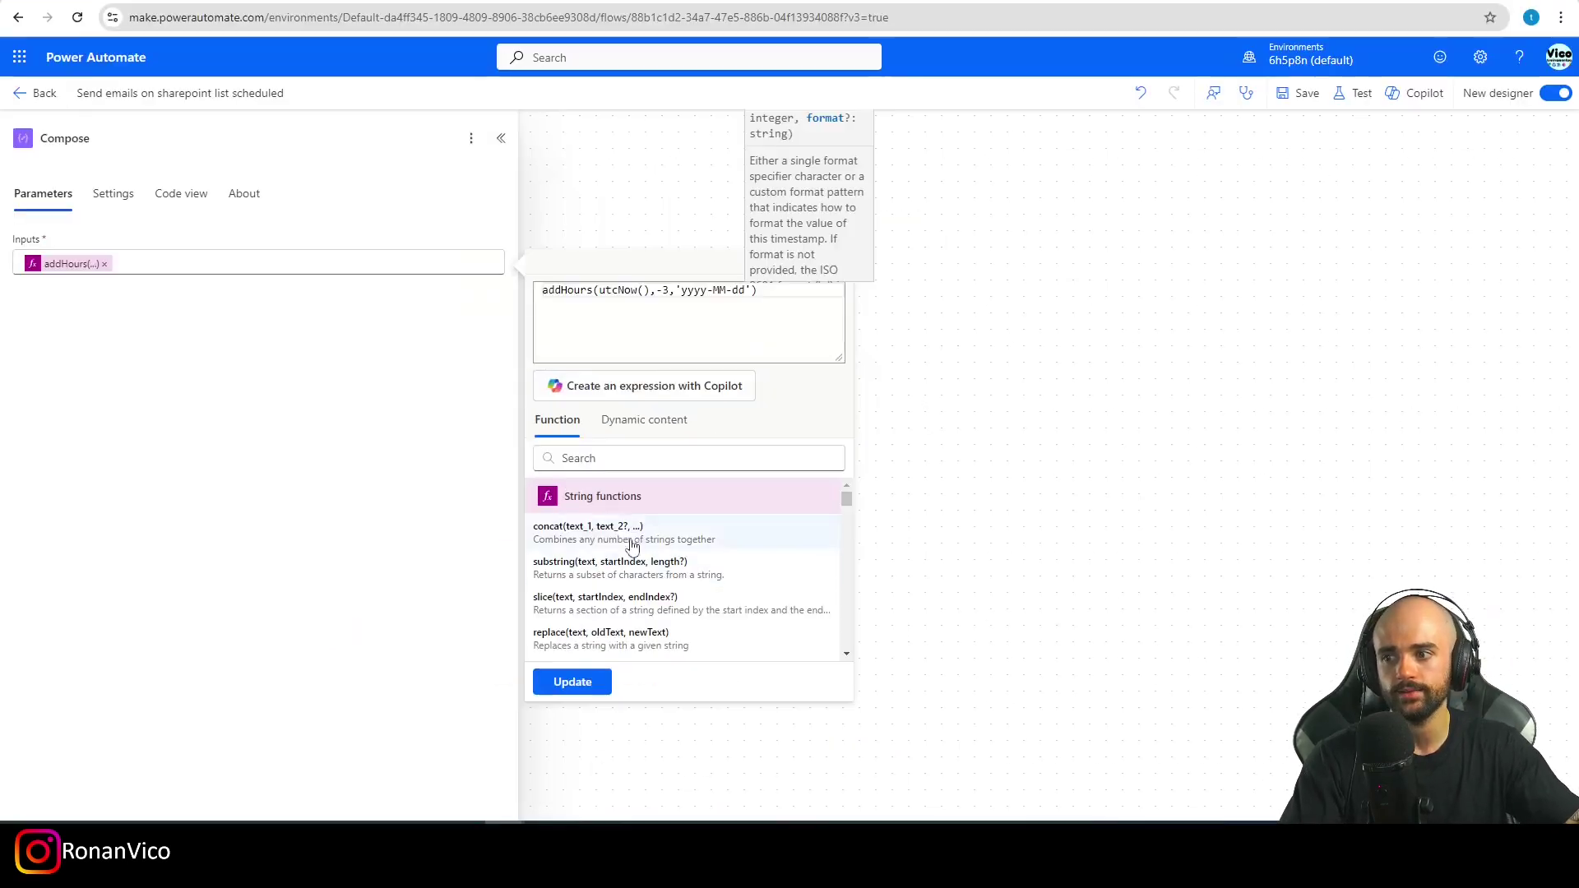
click(572, 682)
- Rename the Compose action to MY_DATE
click(82, 140)
key(ctrl+a)
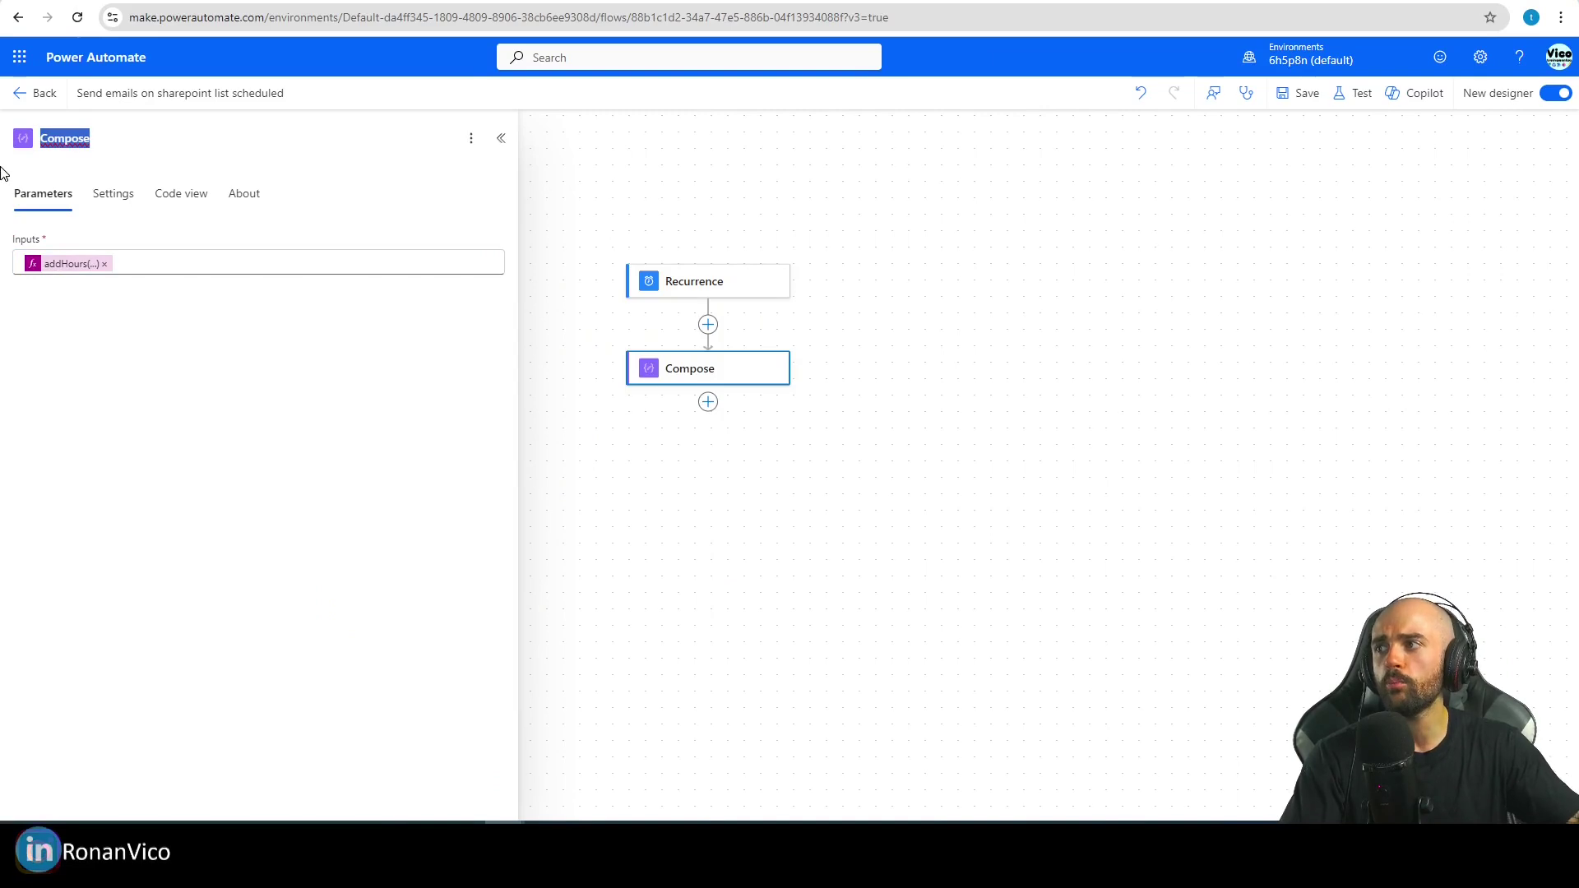
text(MY_DATE)
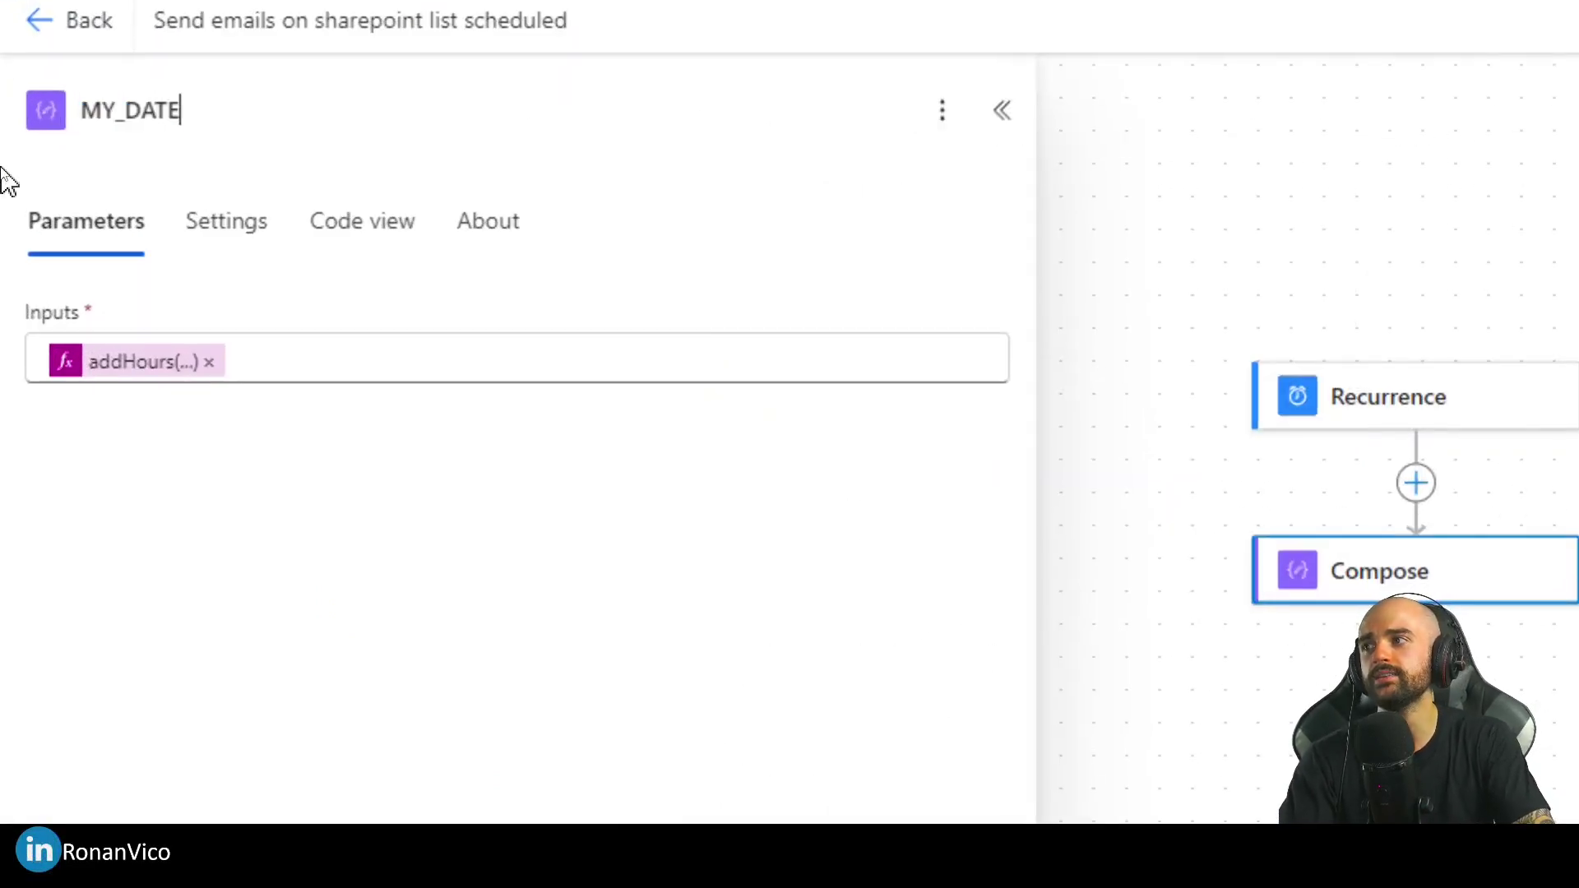
- Copy the MY_DATE action and paste the duplicate directly below it in the flow
right_click(714, 374)
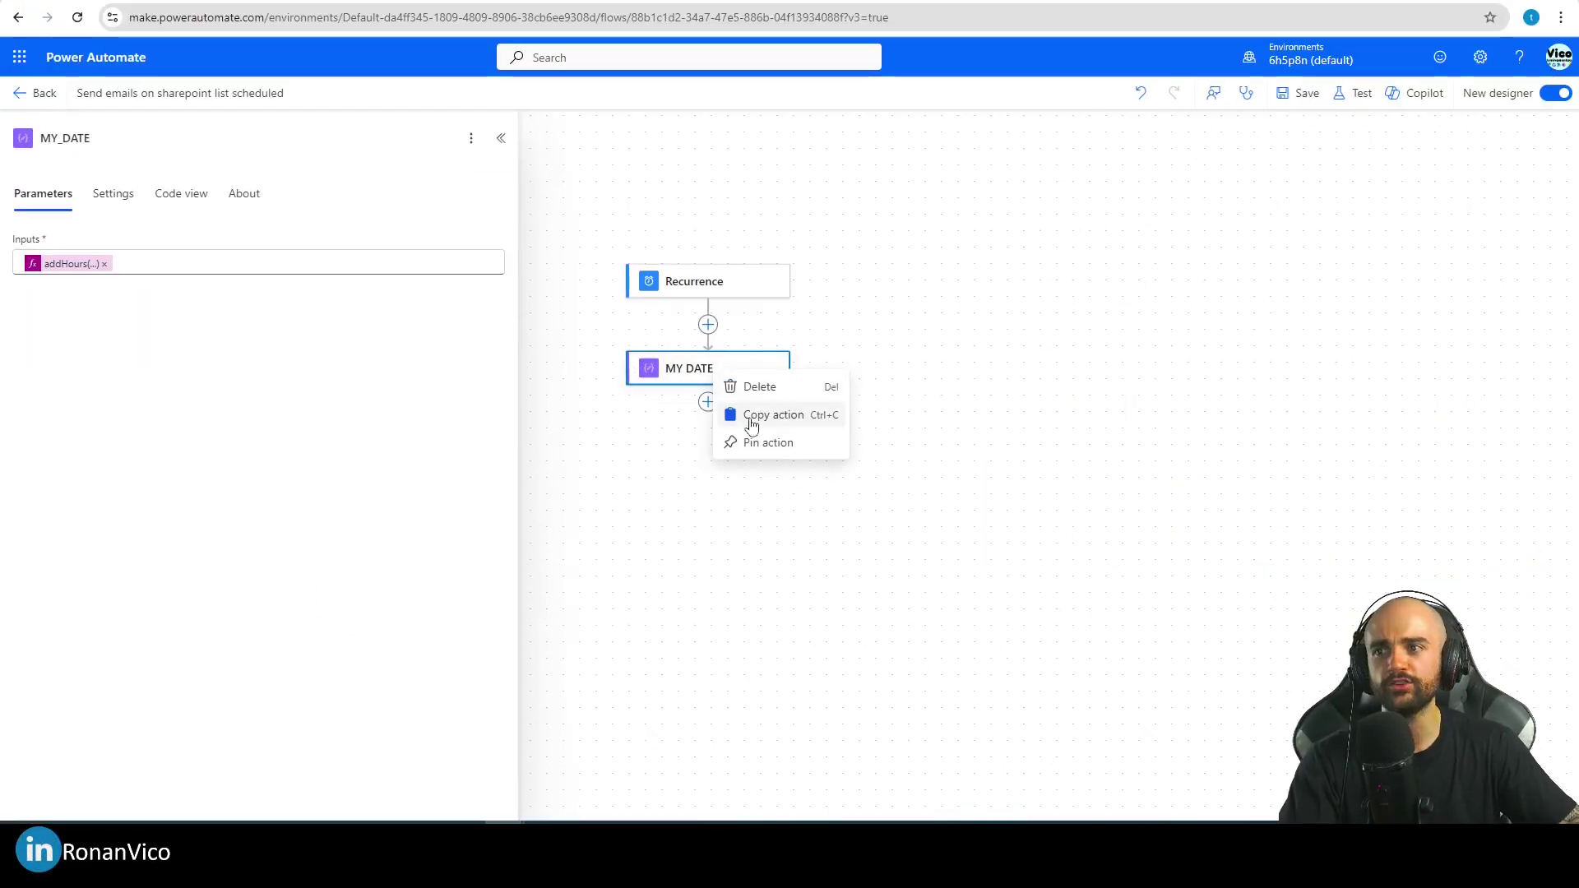
click(768, 418)
click(707, 403)
click(707, 403)
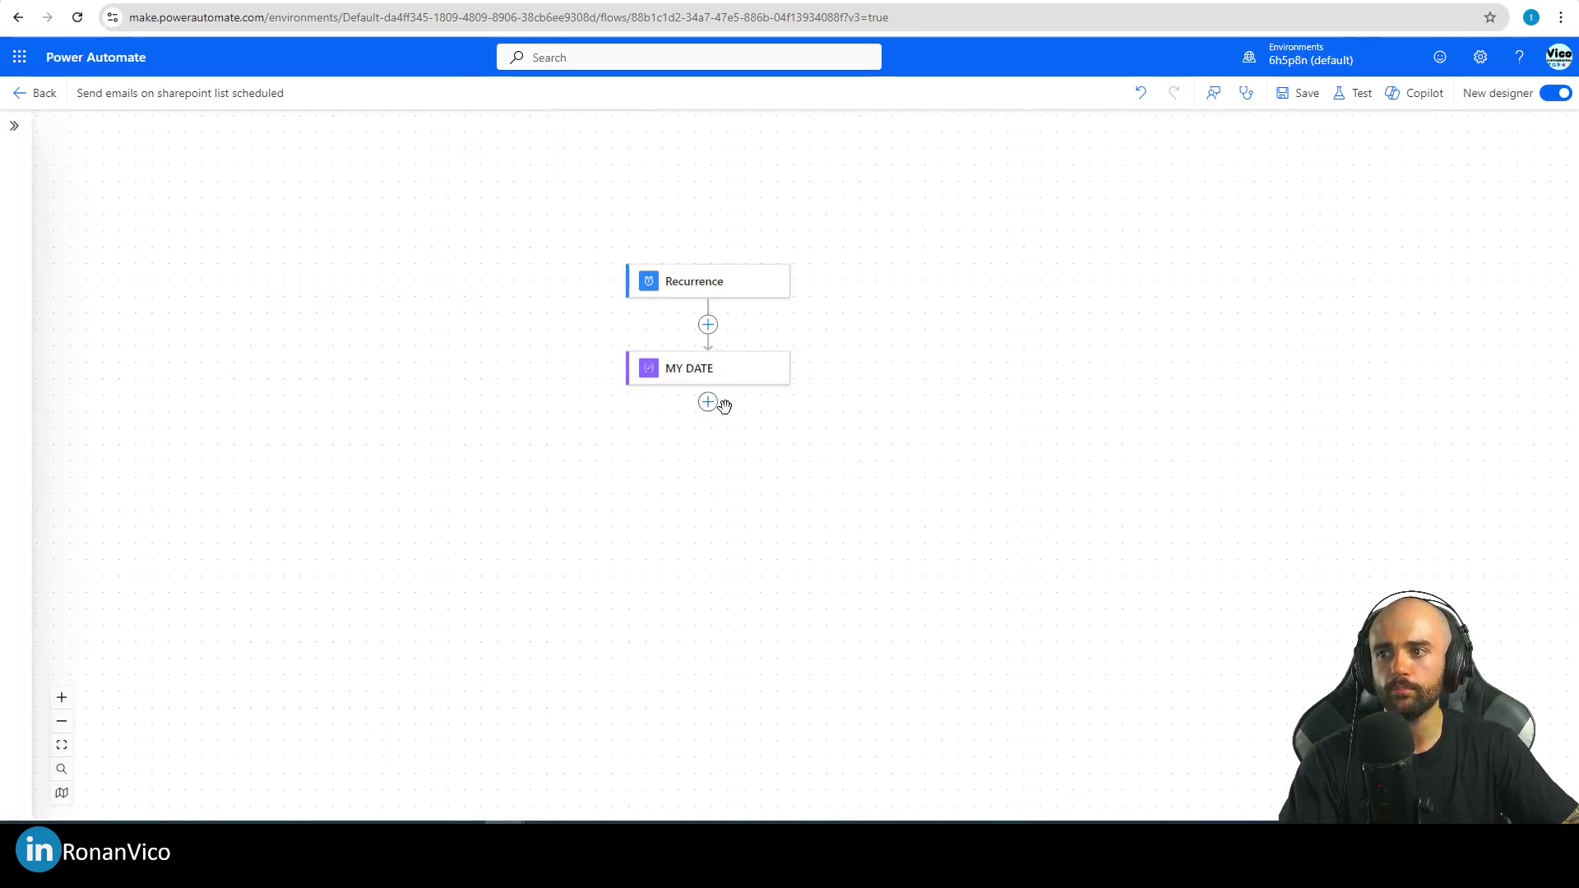
click(708, 403)
click(773, 387)
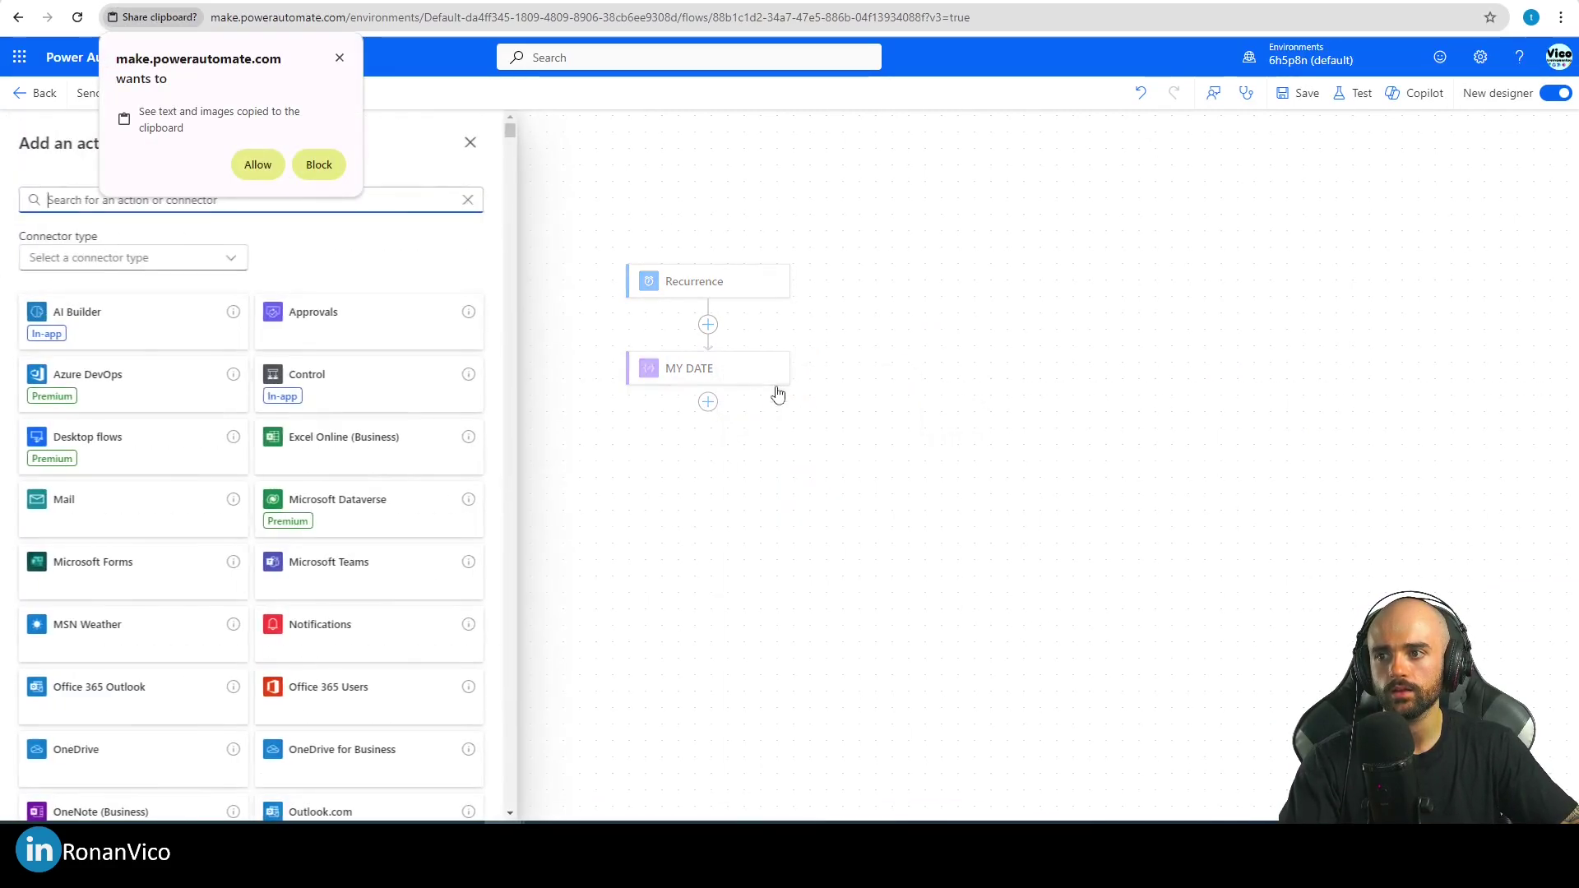
click(708, 402)
click(708, 402)
click(863, 399)
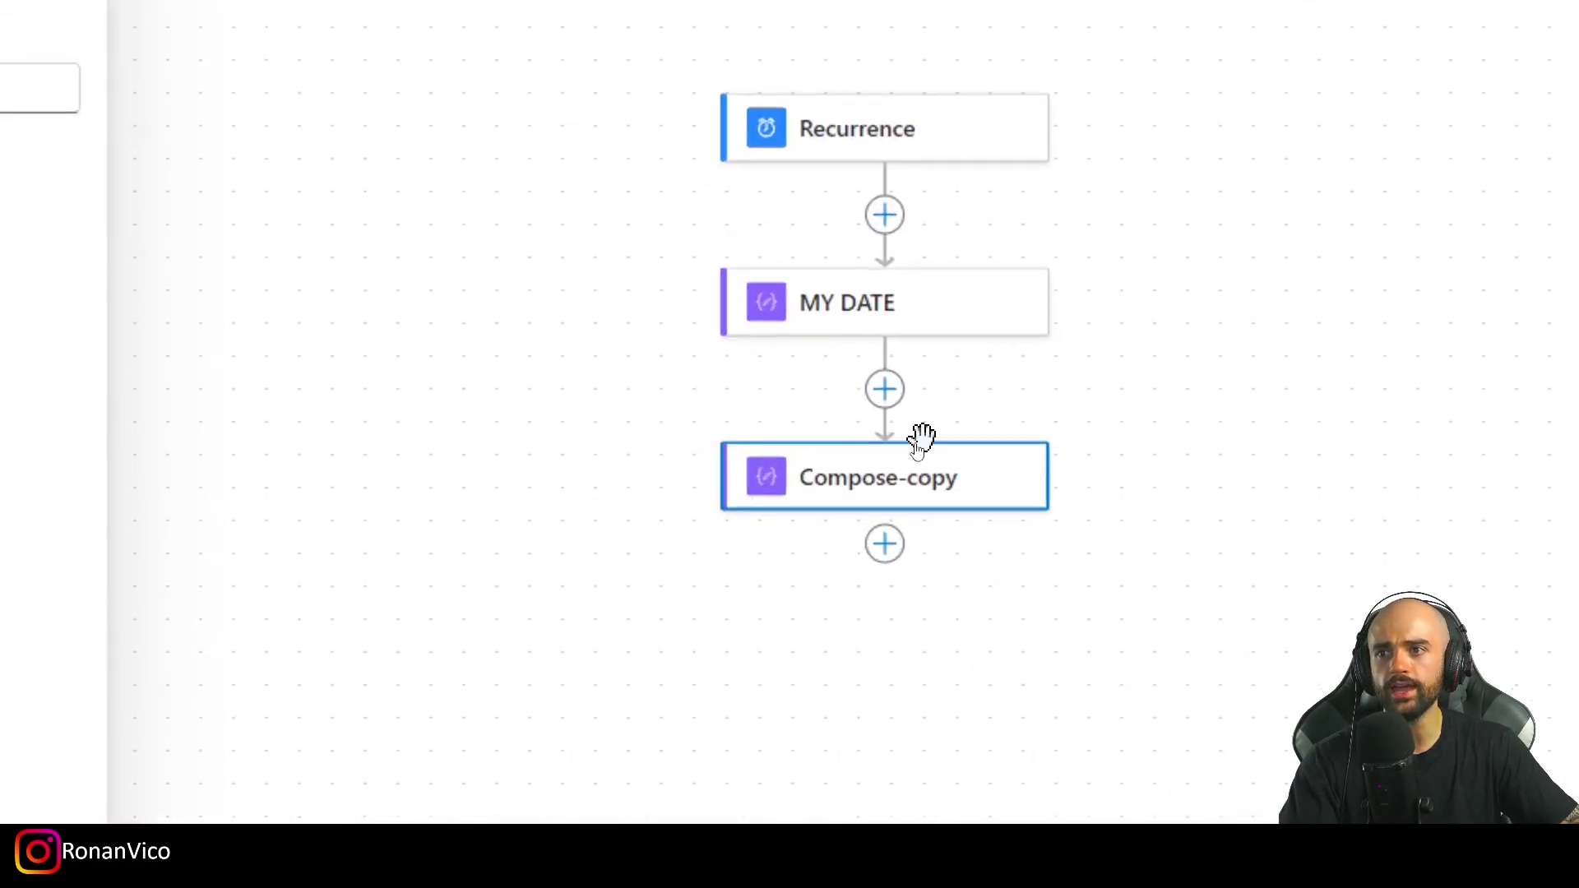
- Rename the pasted Compose copy to MY_HOUR and set its expression to addHours(utcNow(),-3,'HH')
double_click(107, 138)
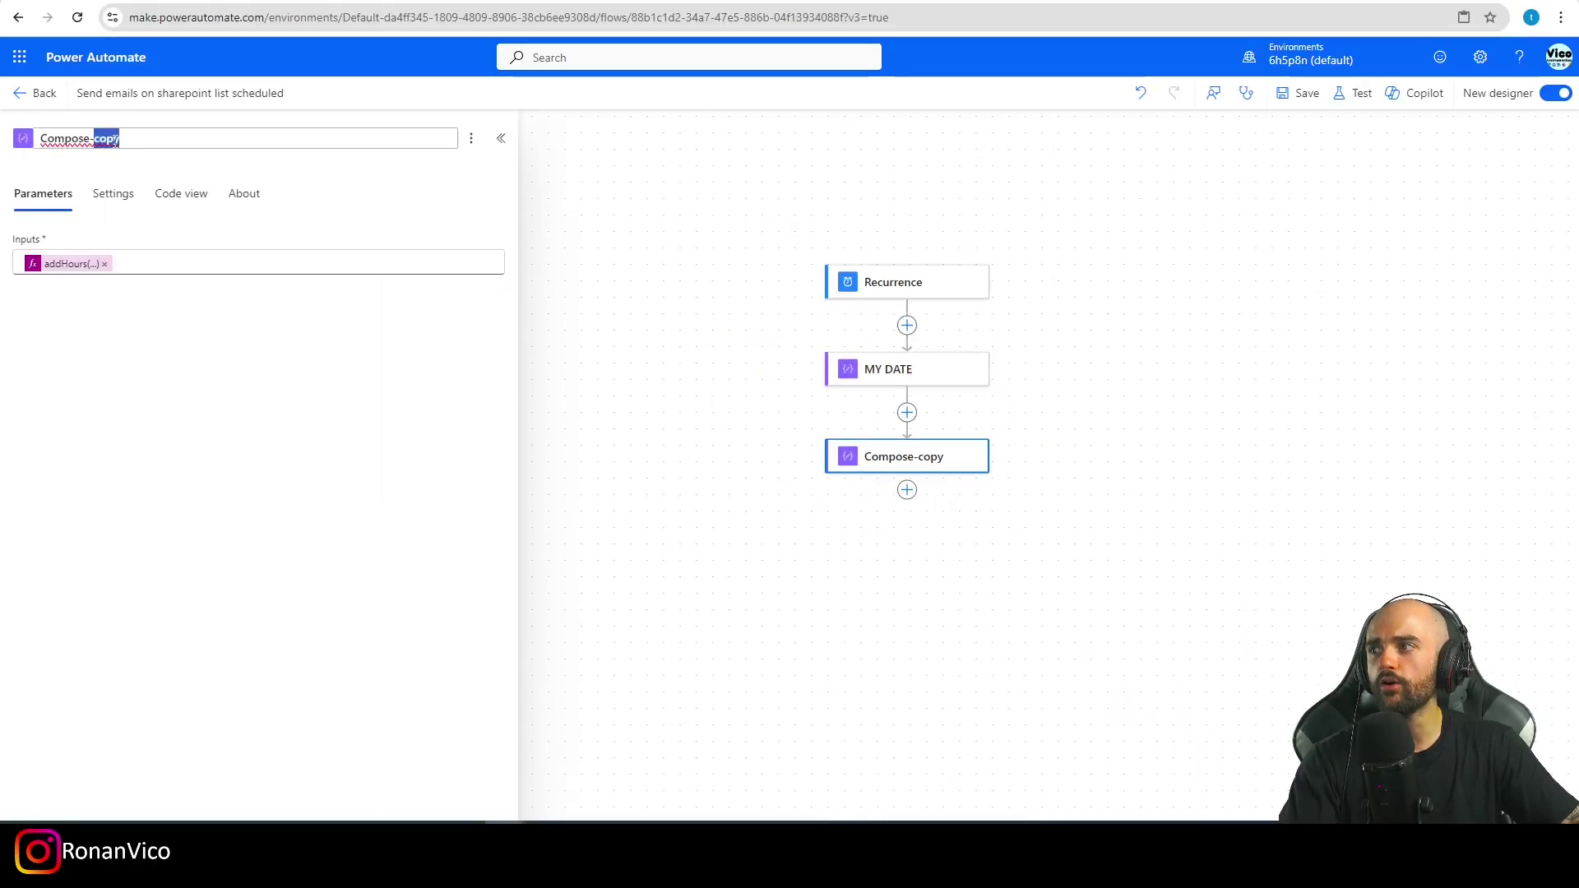
key(Return)
click(72, 263)
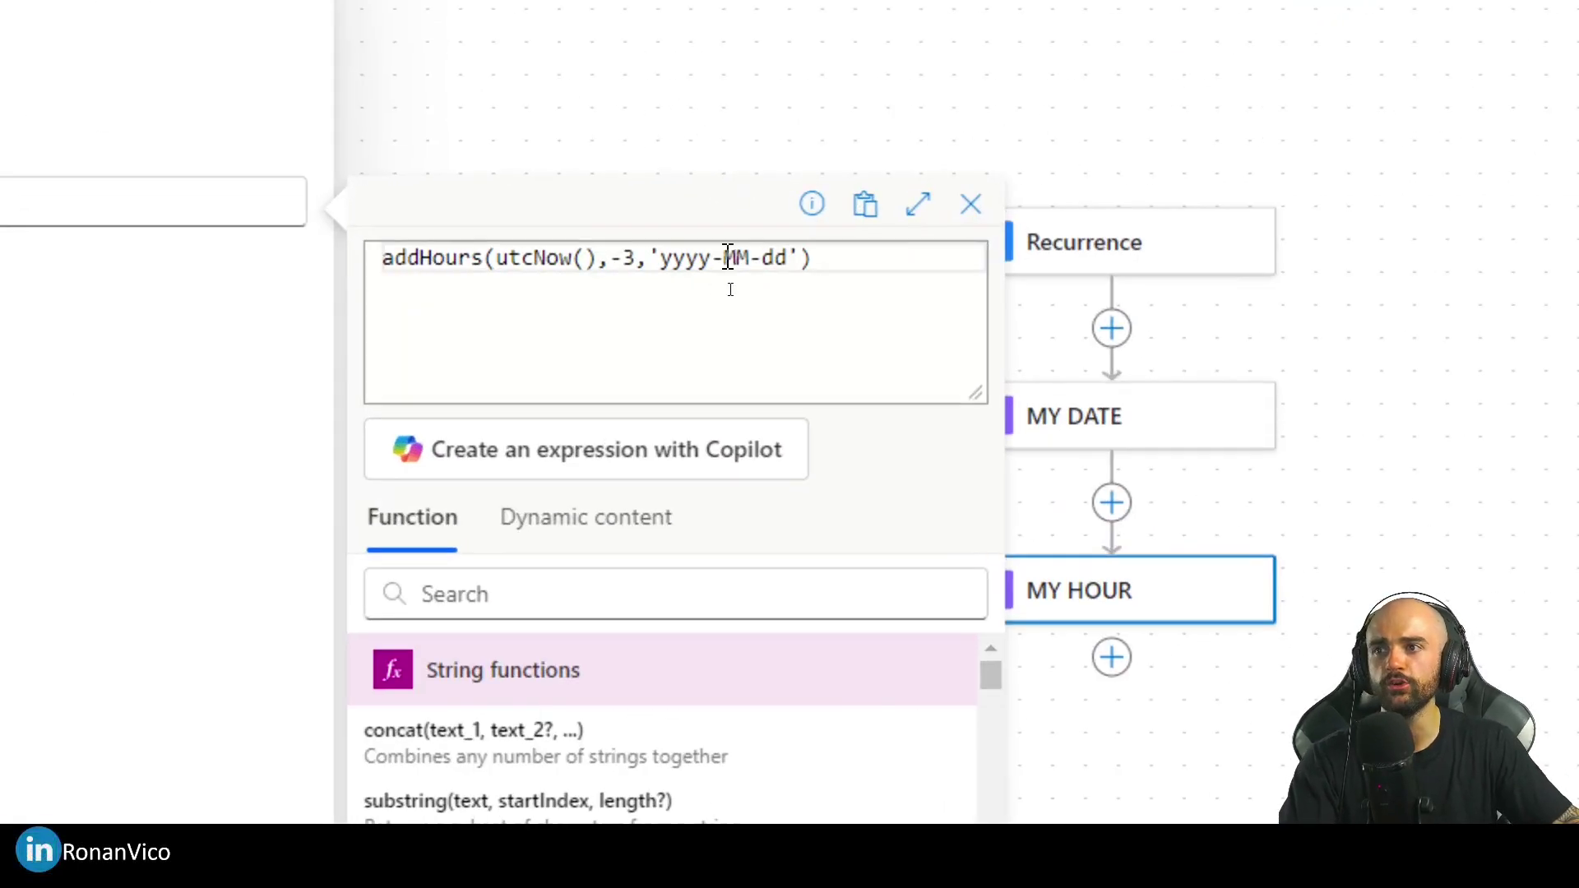
drag(789, 259, 688, 258)
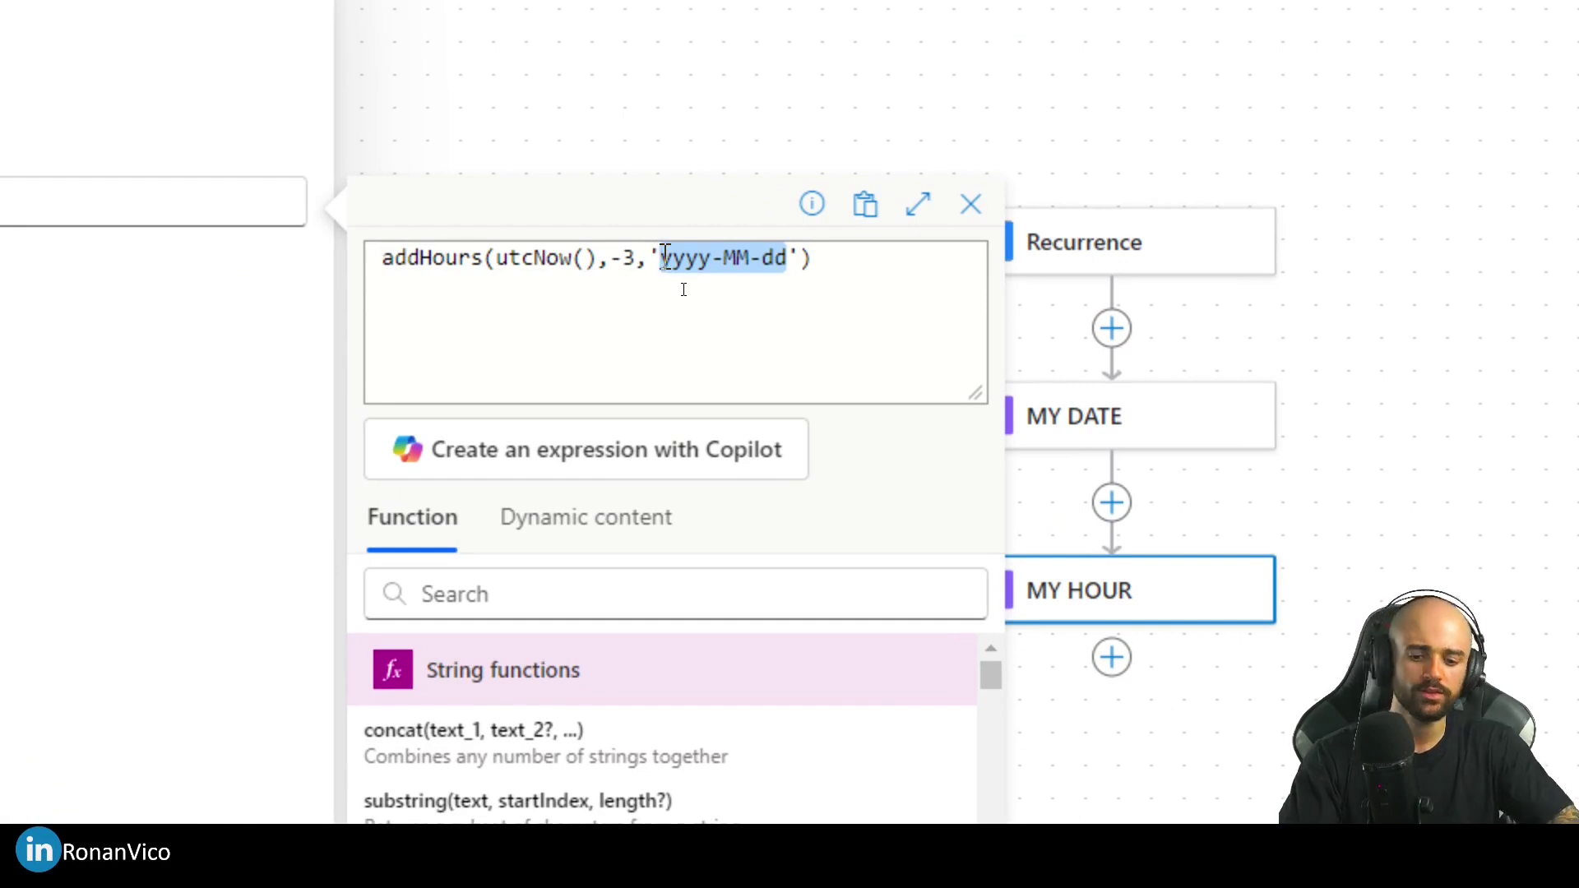
text(HH)
drag(663, 257, 681, 258)
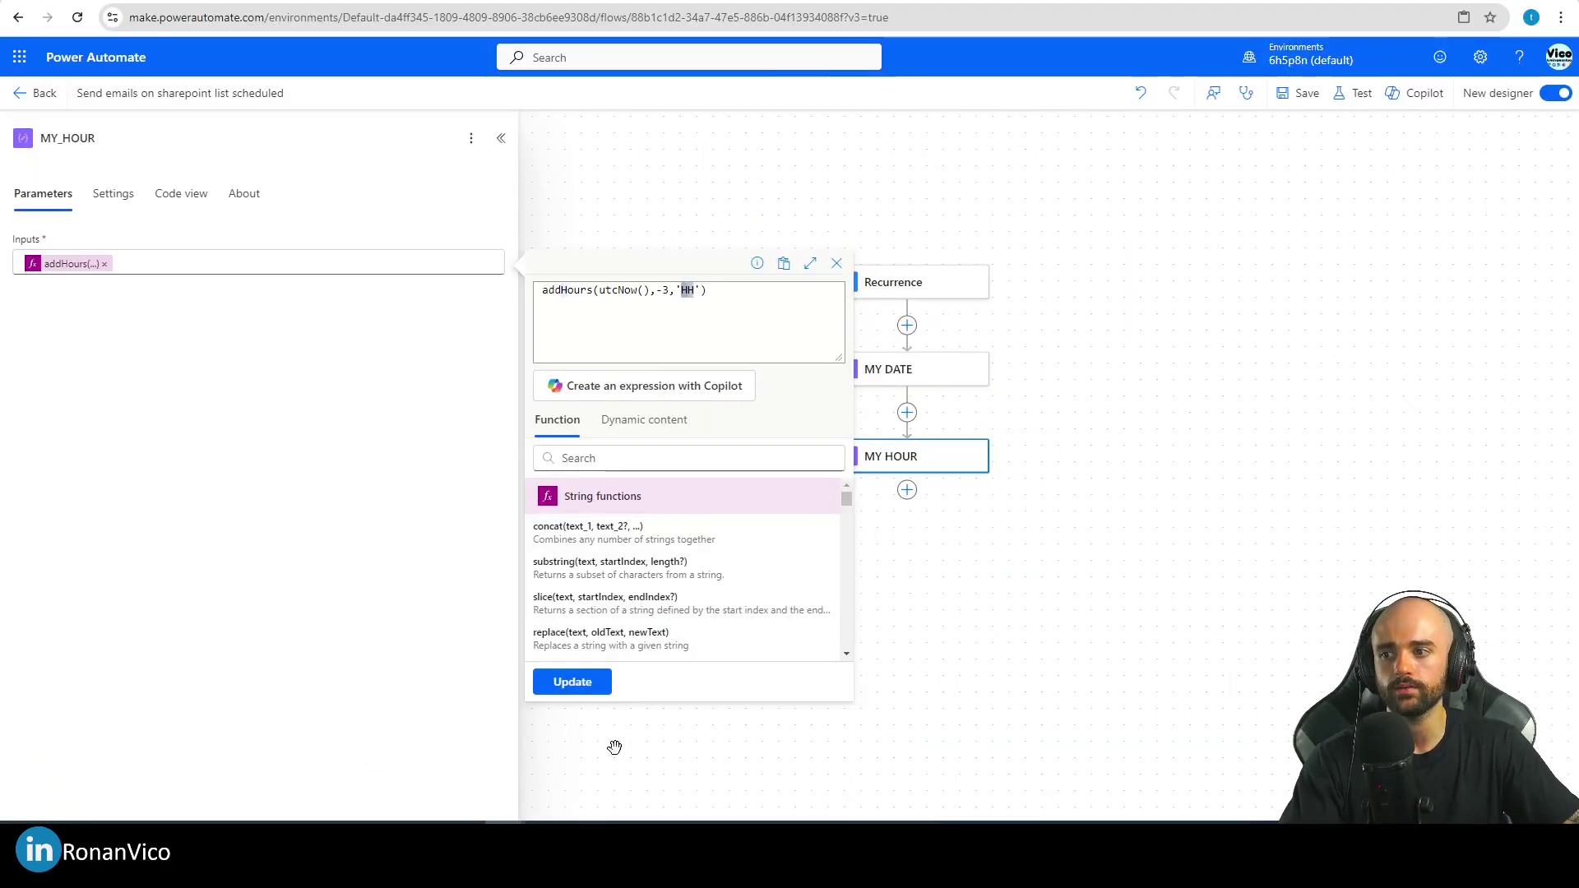
click(571, 681)
- Copy the MY_HOUR action and paste the duplicate directly below it in the flow
right_click(841, 411)
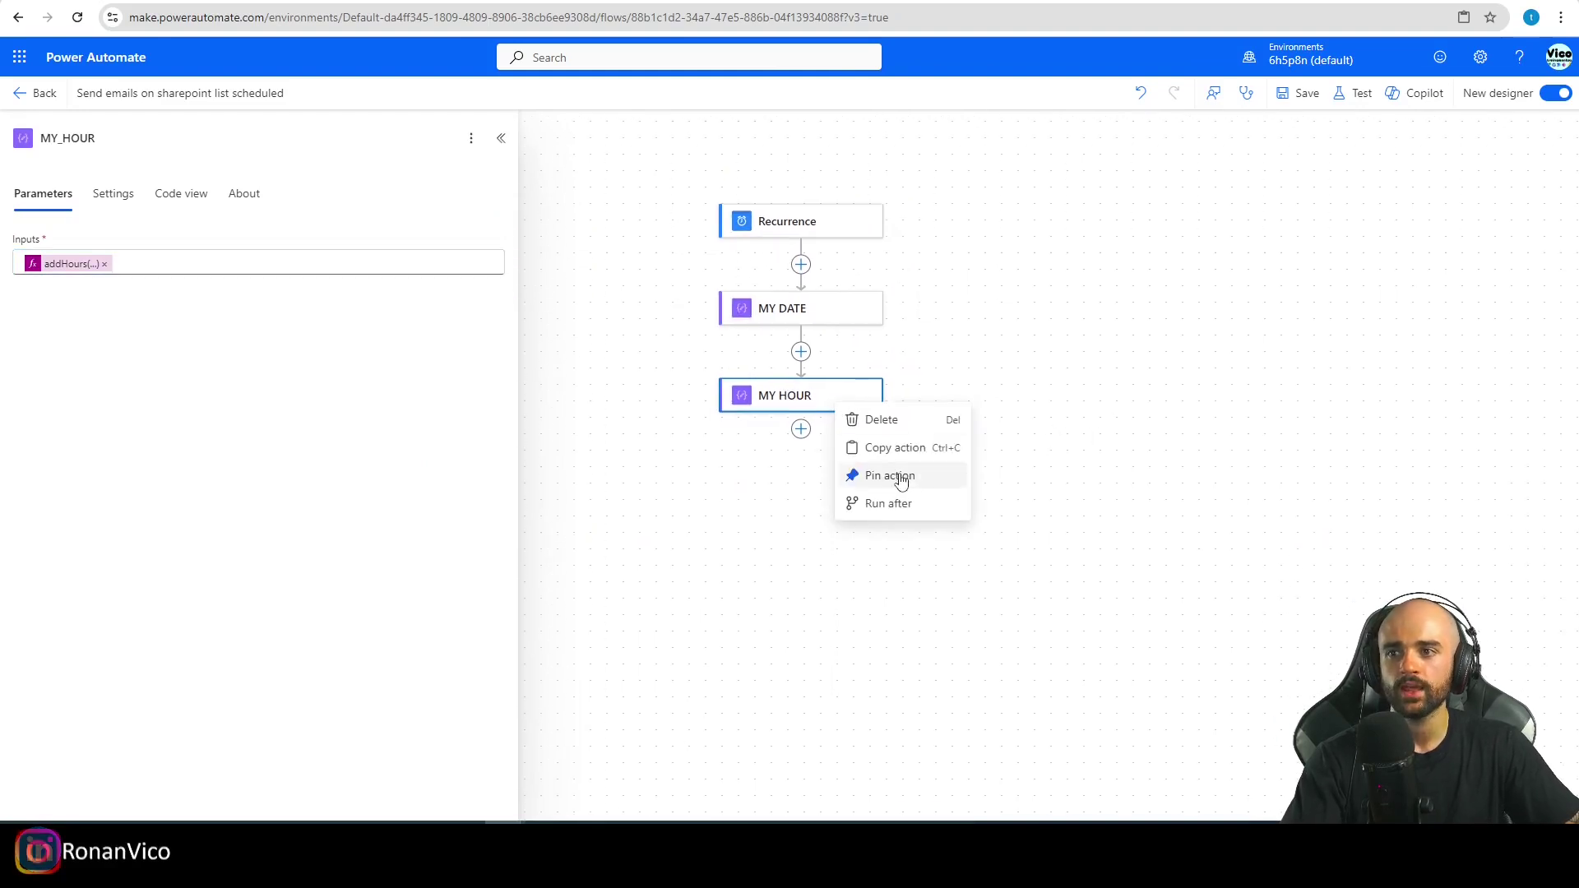
click(900, 451)
click(800, 429)
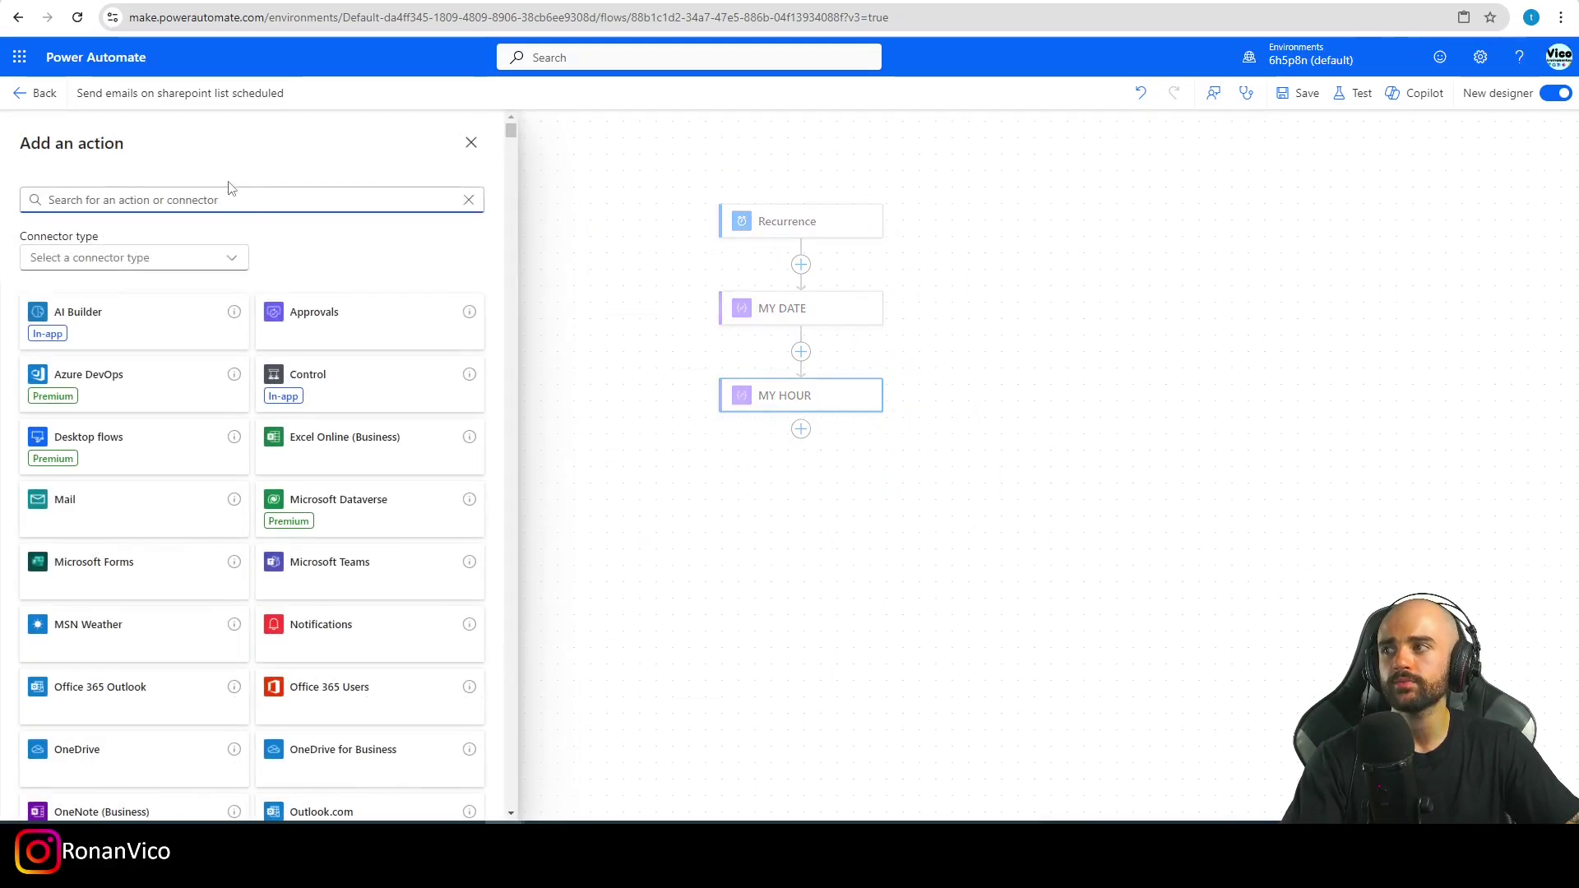
click(823, 505)
click(801, 429)
click(875, 438)
- Rename the action pasted below MY_HOUR to MY_MINUTE and set its expression to addHours(utcNow(),-3,'mm')
click(120, 139)
text(MY_MINUTE)
key(Return)
click(72, 263)
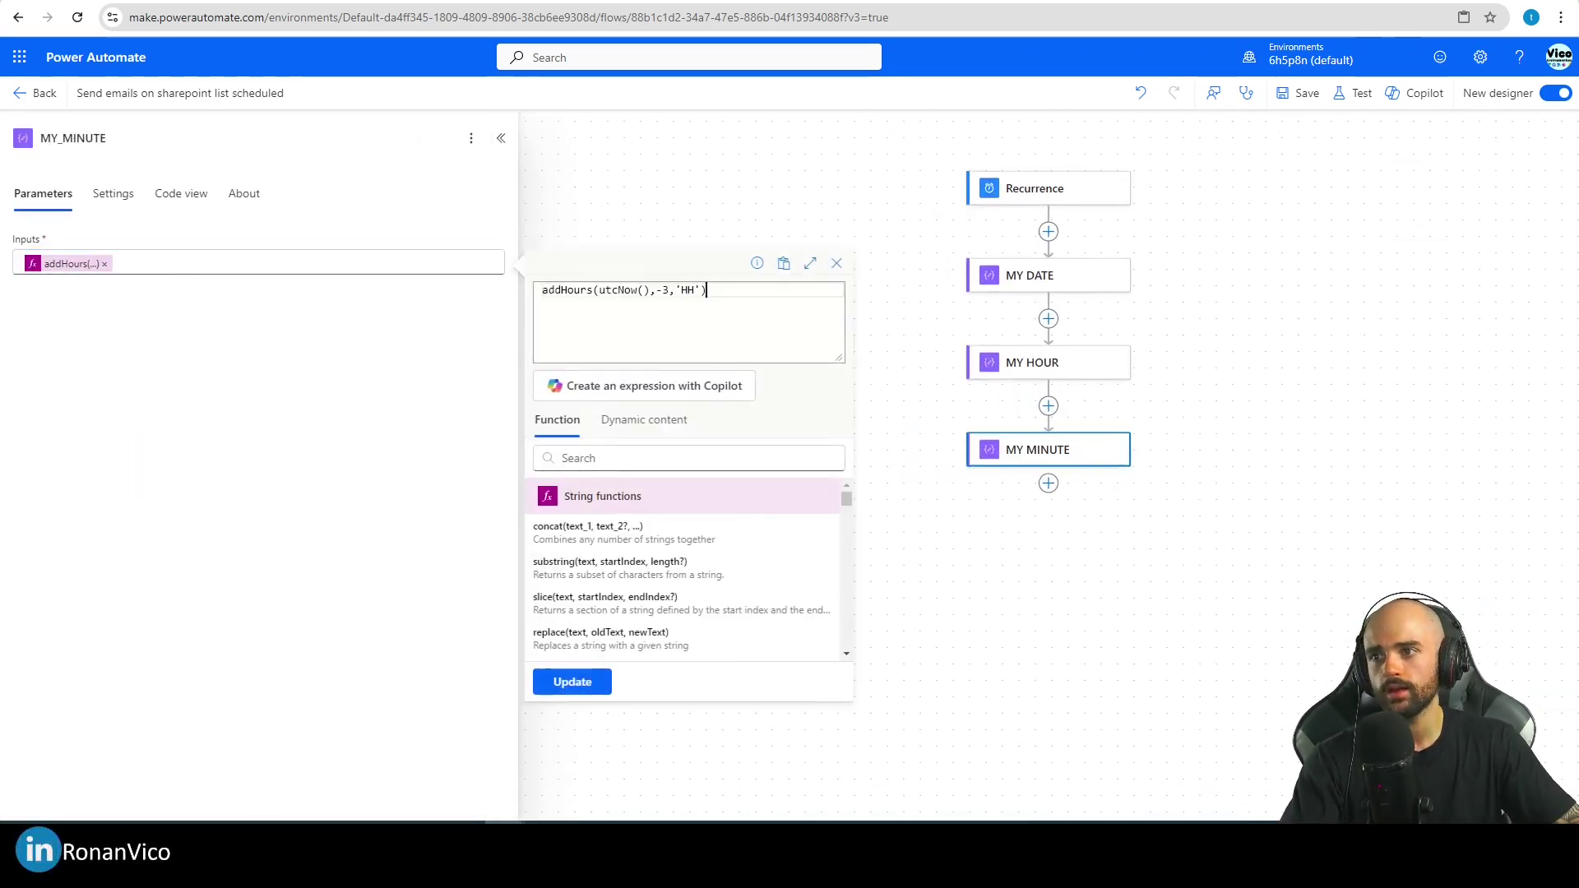
double_click(688, 290)
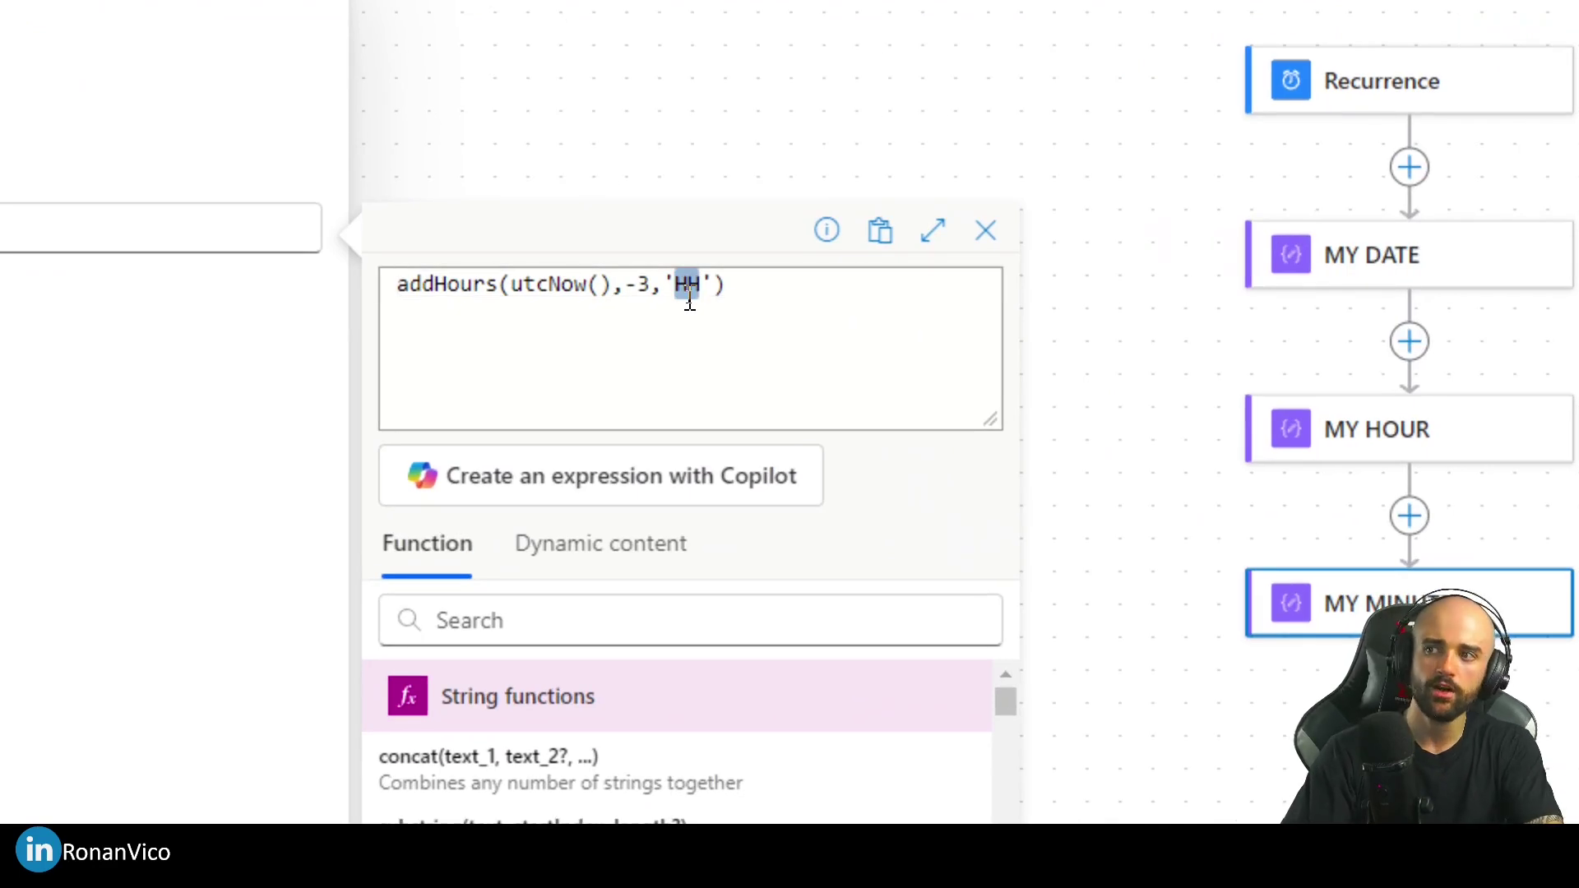
text(mm)
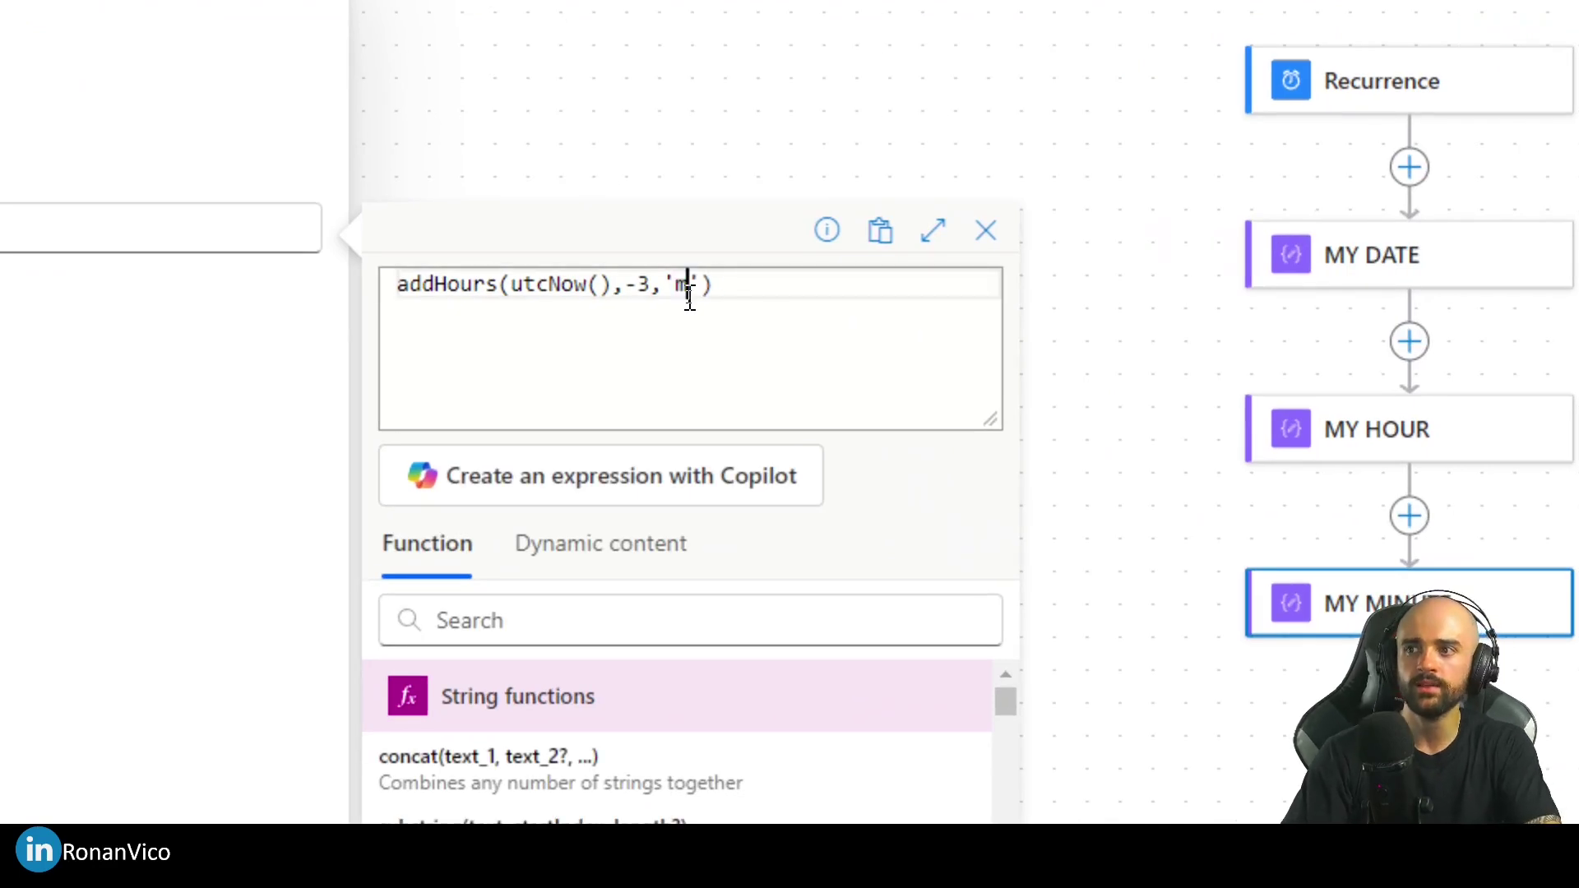
click(567, 680)
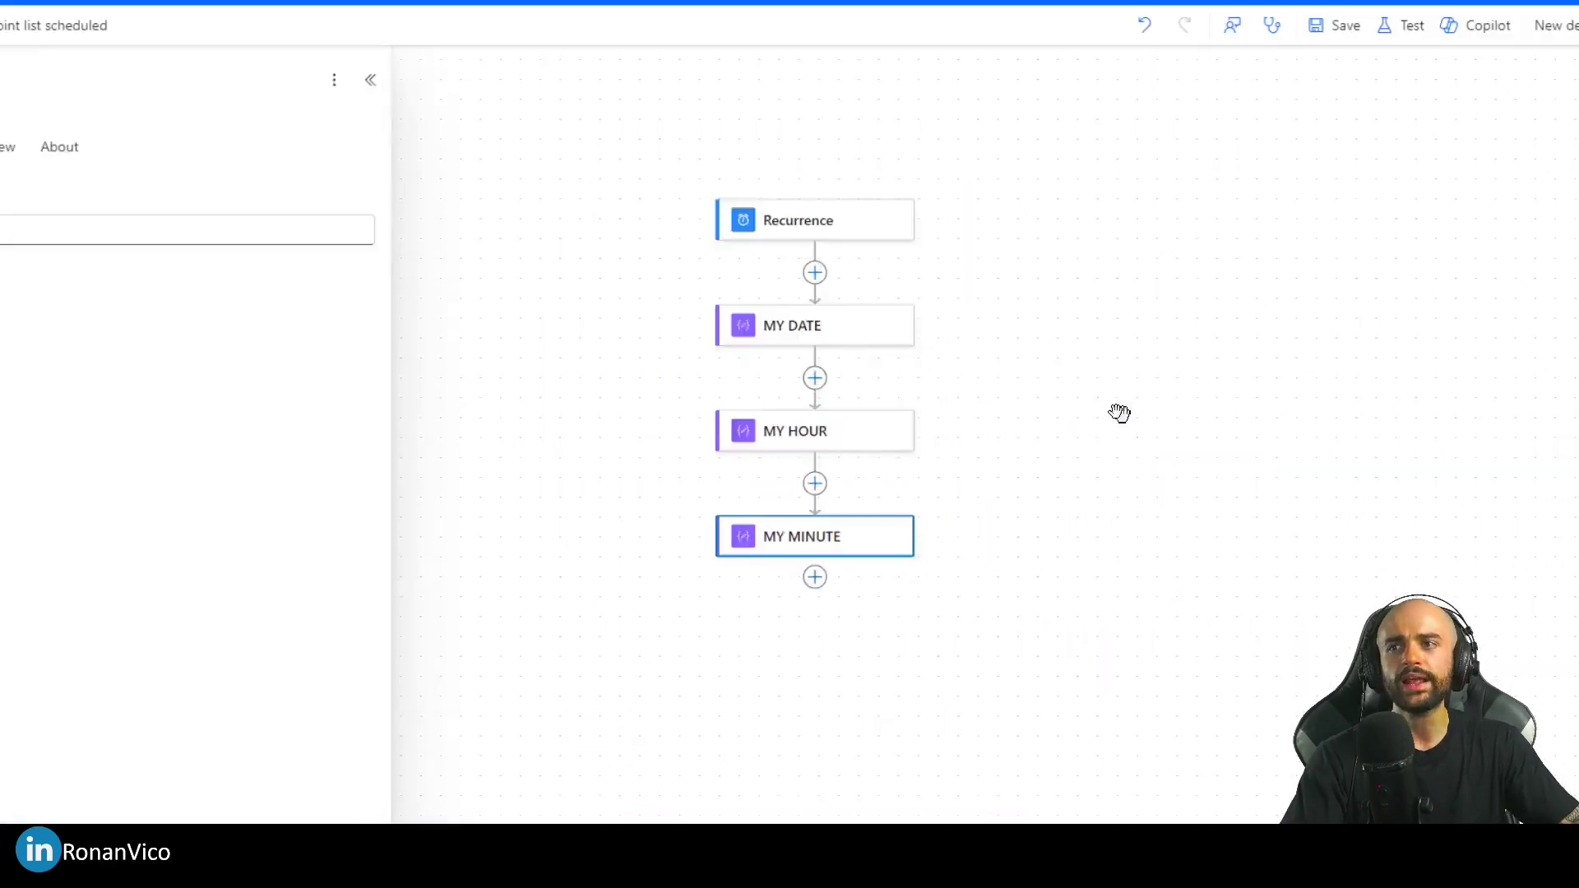
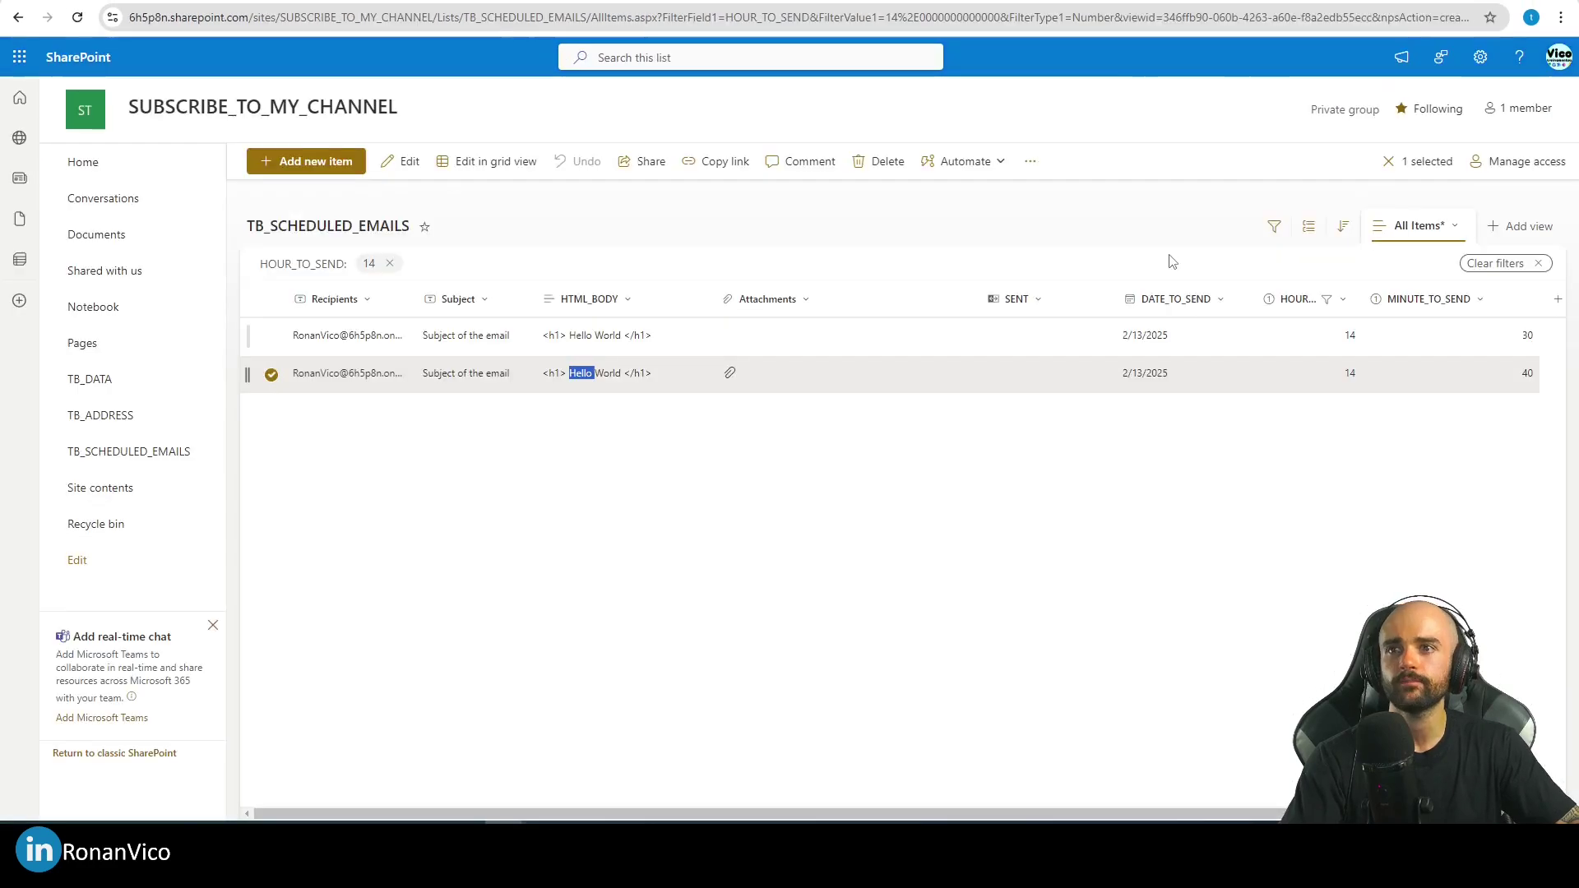
- Filter the TB_SCHEDULED_EMAILS list in SharePoint by the DATE_TO_SEND value 2/13/2025
click(1176, 300)
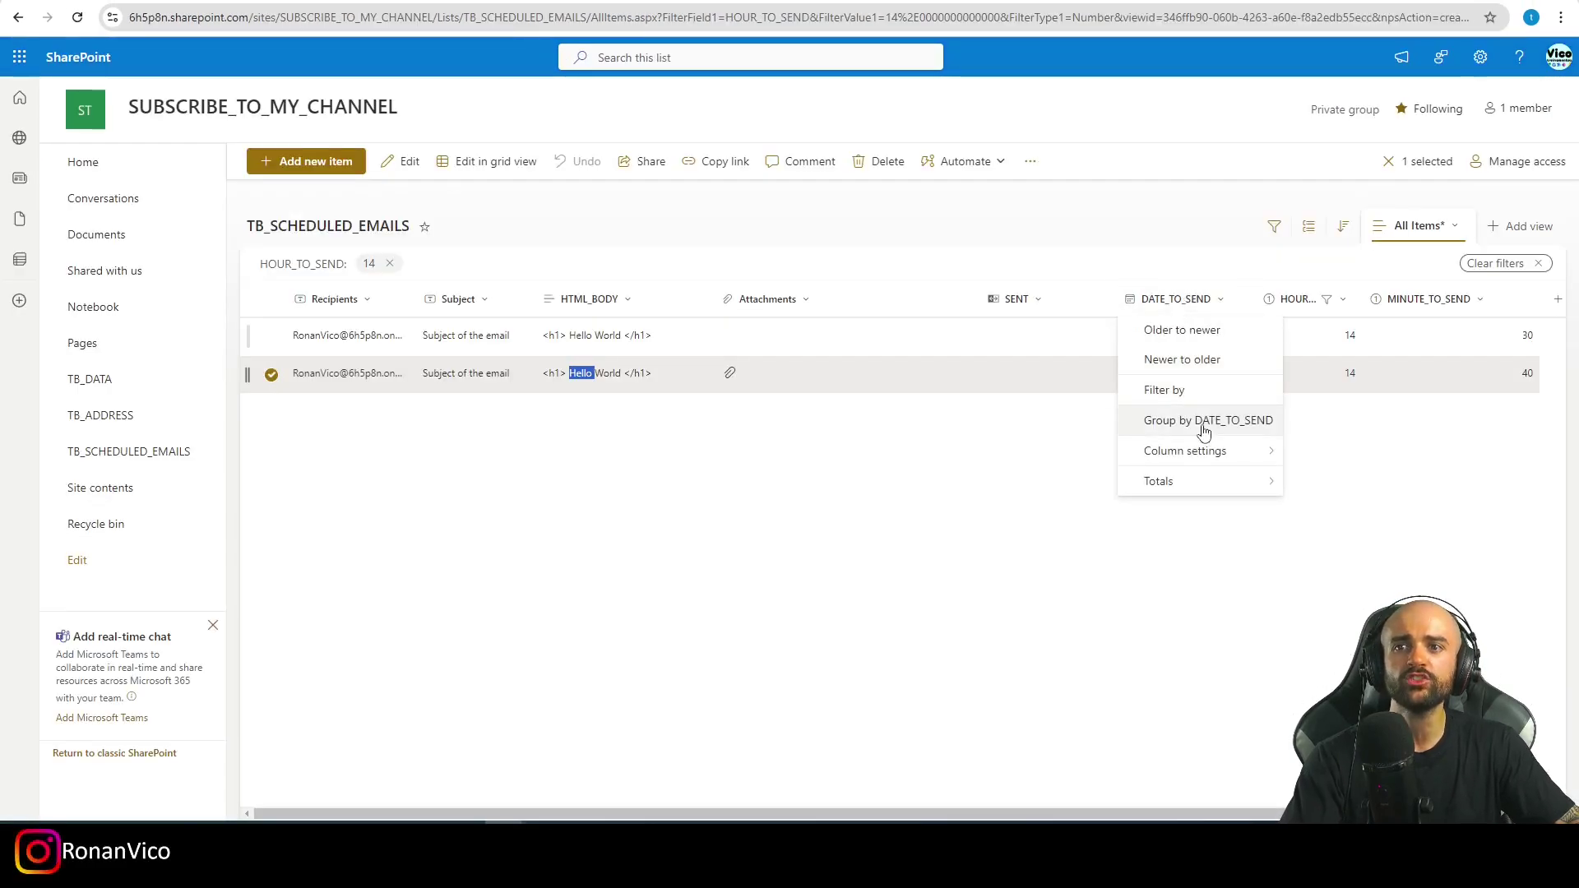
click(1164, 389)
click(1330, 91)
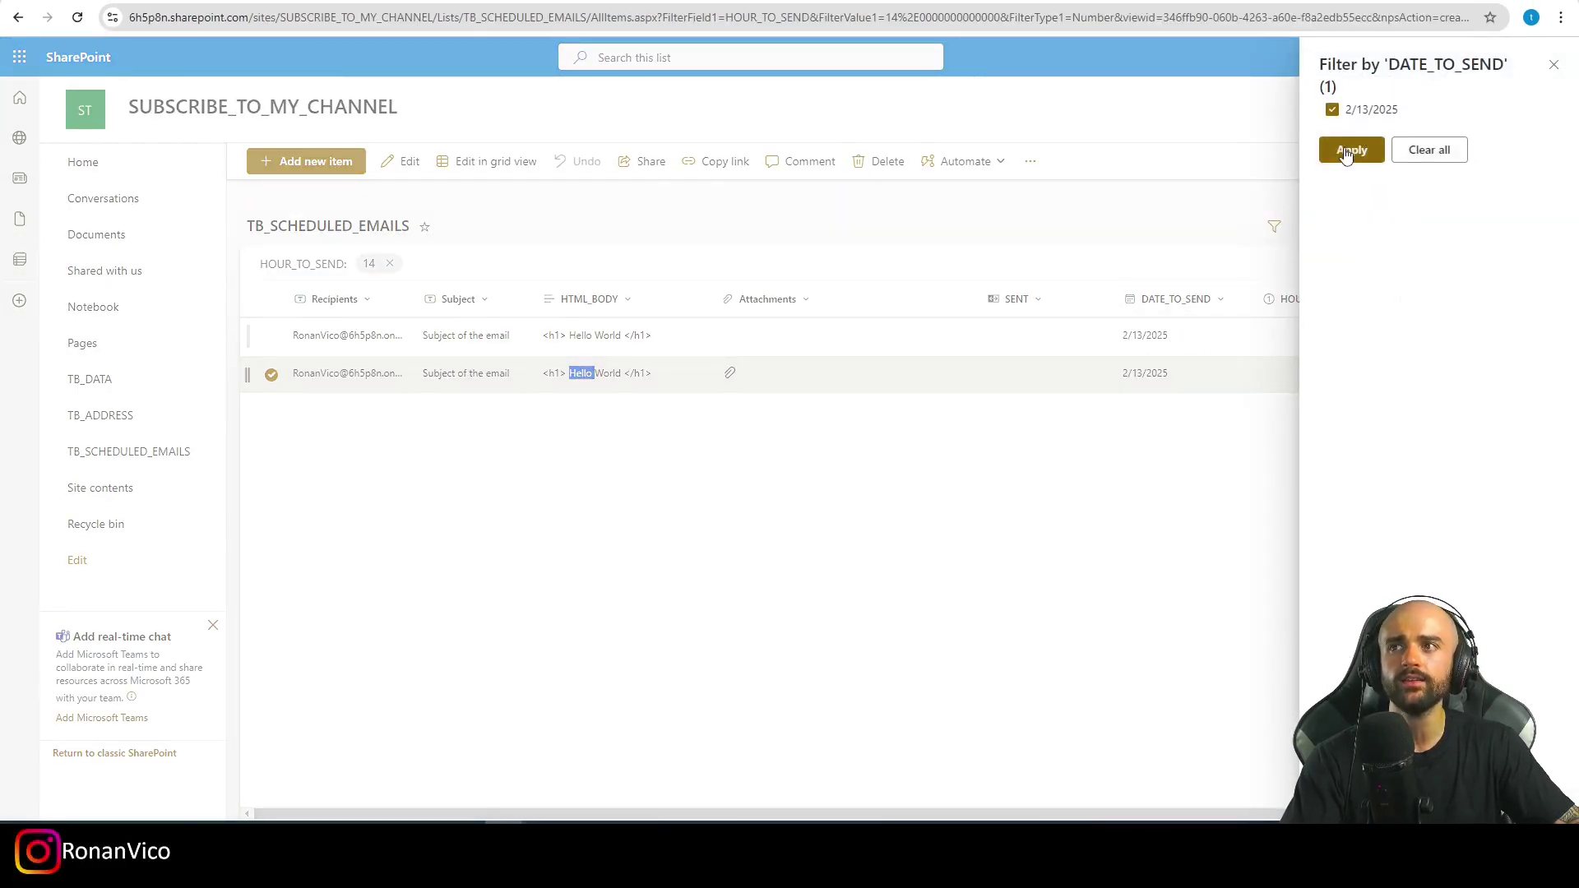
click(1350, 158)
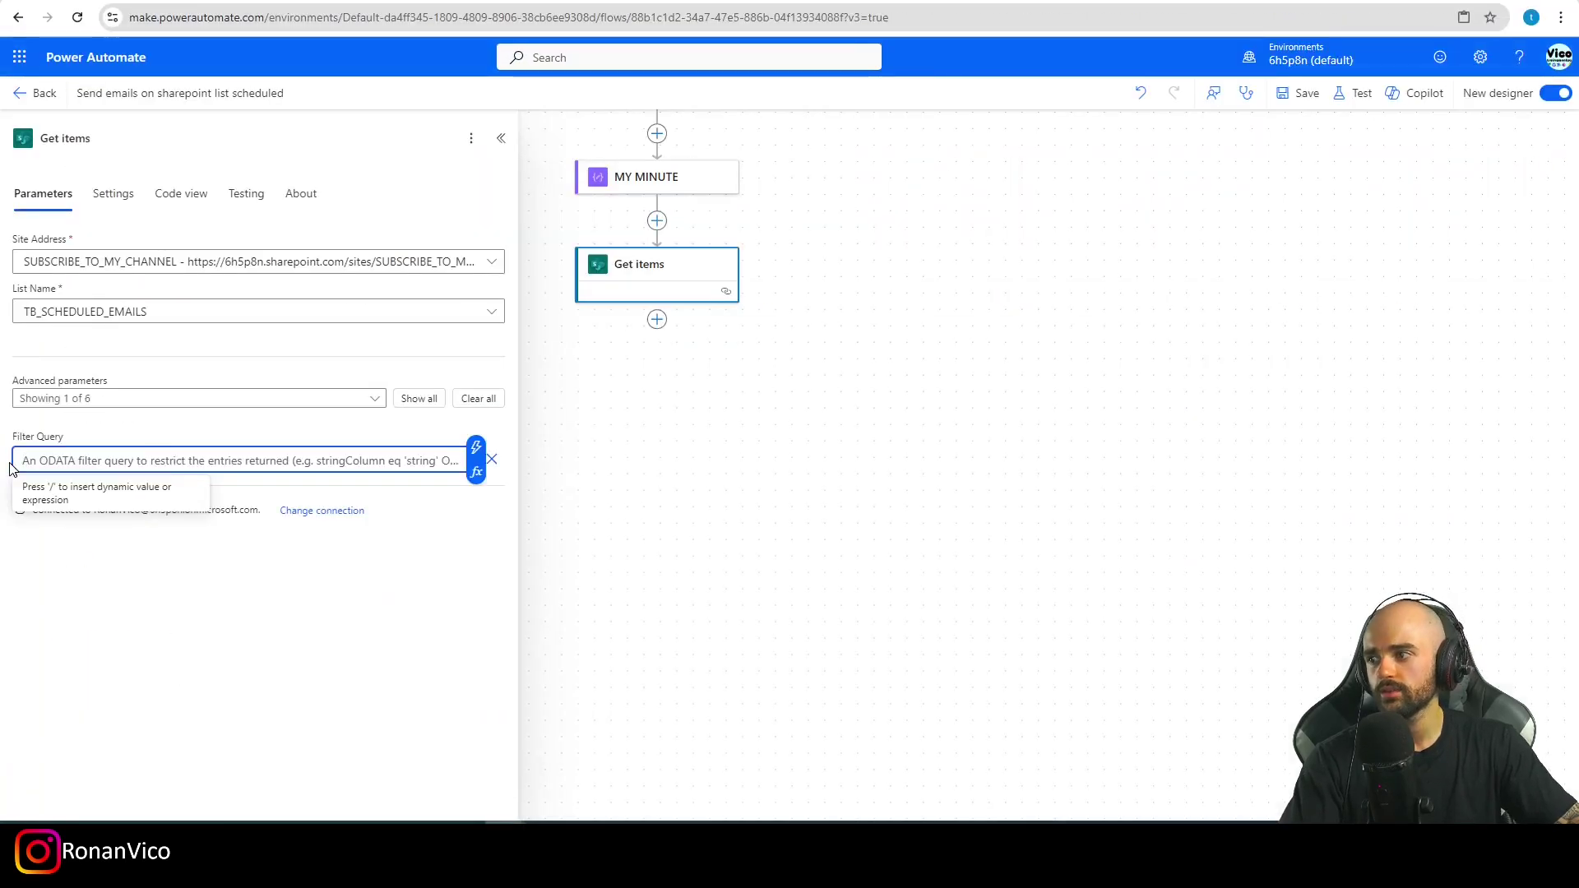
- In the Get items filter query, enter DATE_TO_SEND eq '' with the MY_DATE output inserted between the quotes
text(D)
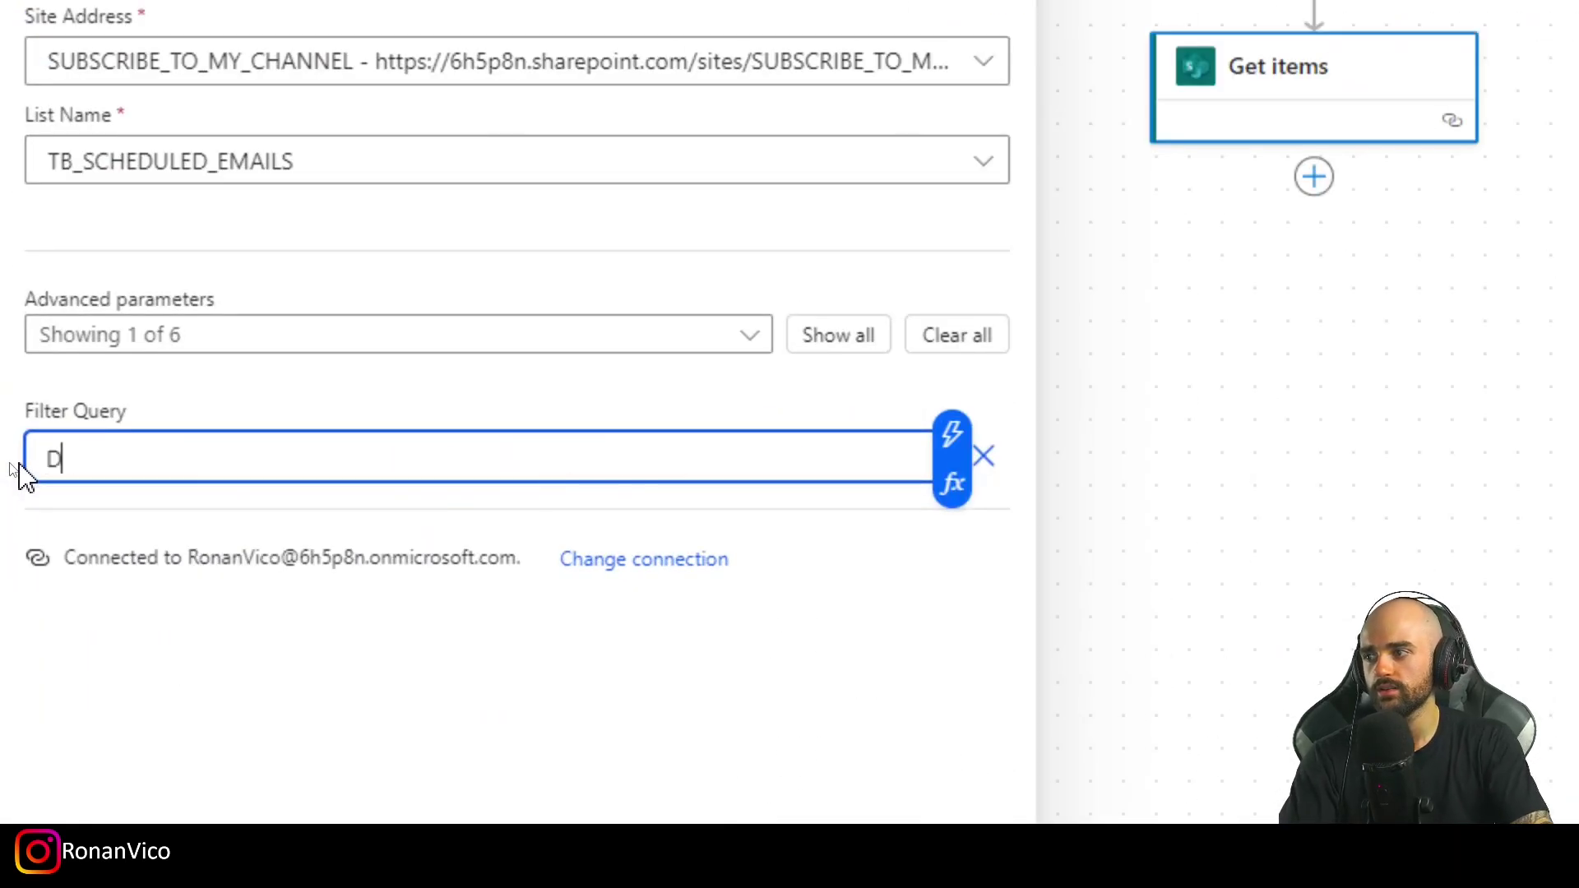
text(ATE_TO_SEND eq '')
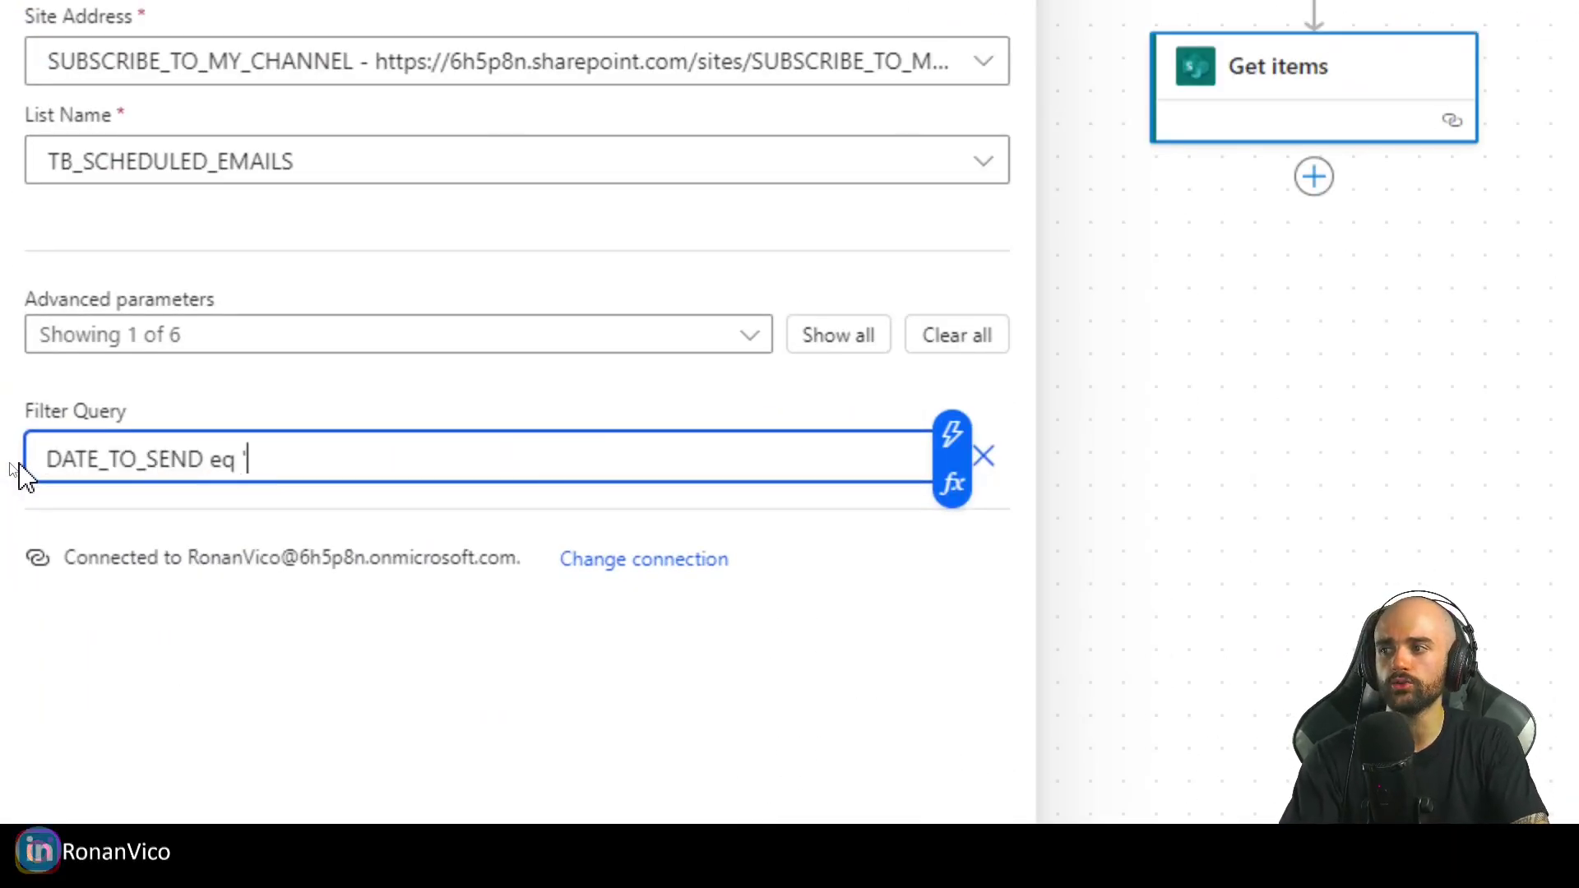
click(243, 458)
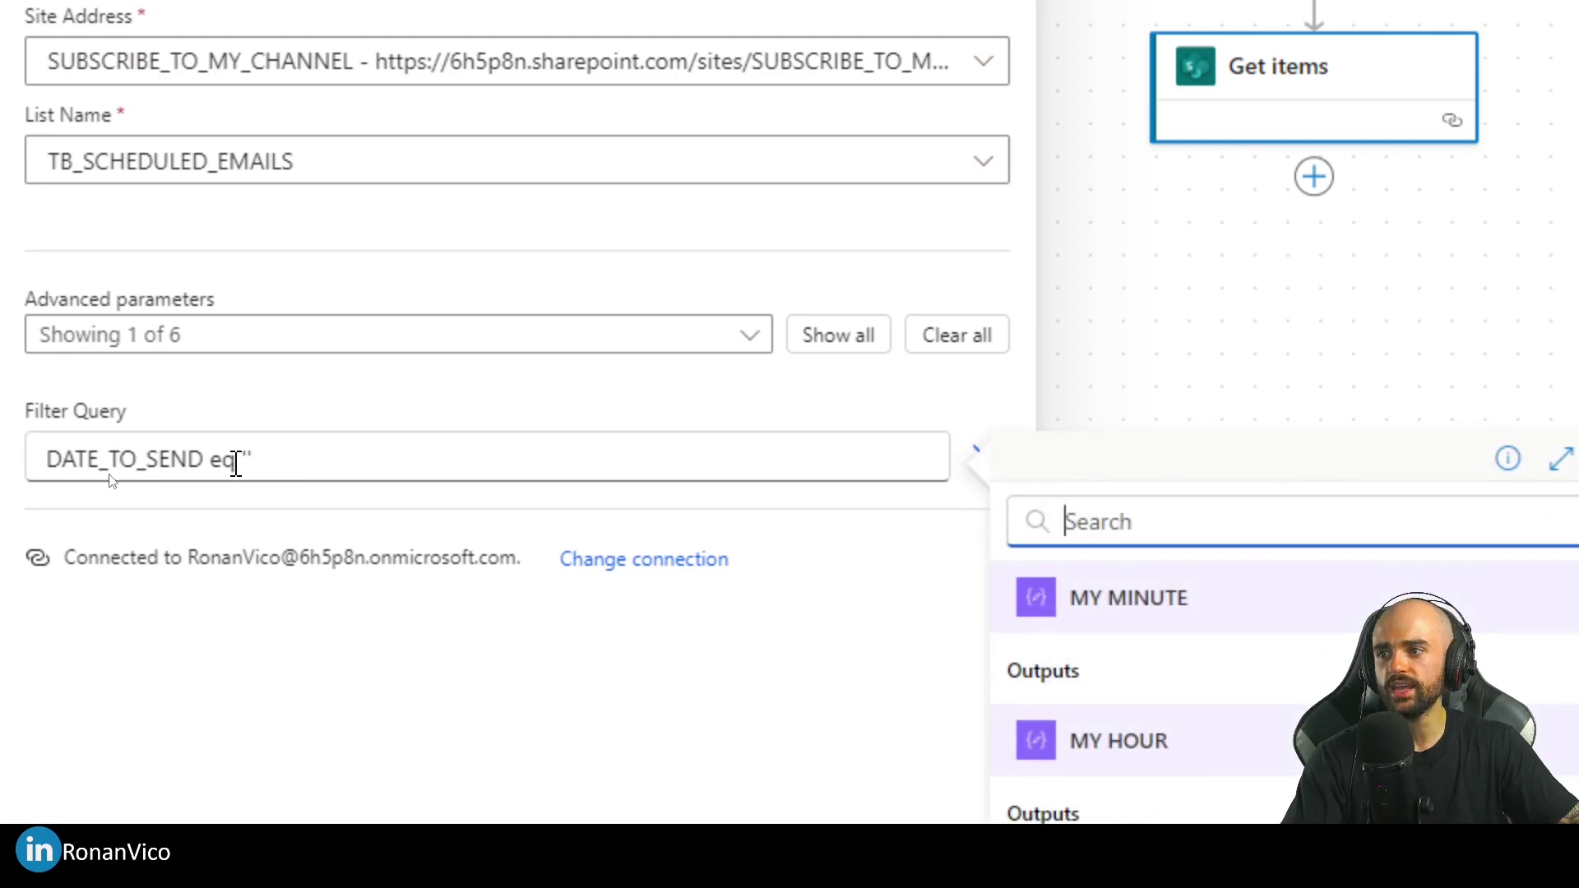
click(1159, 887)
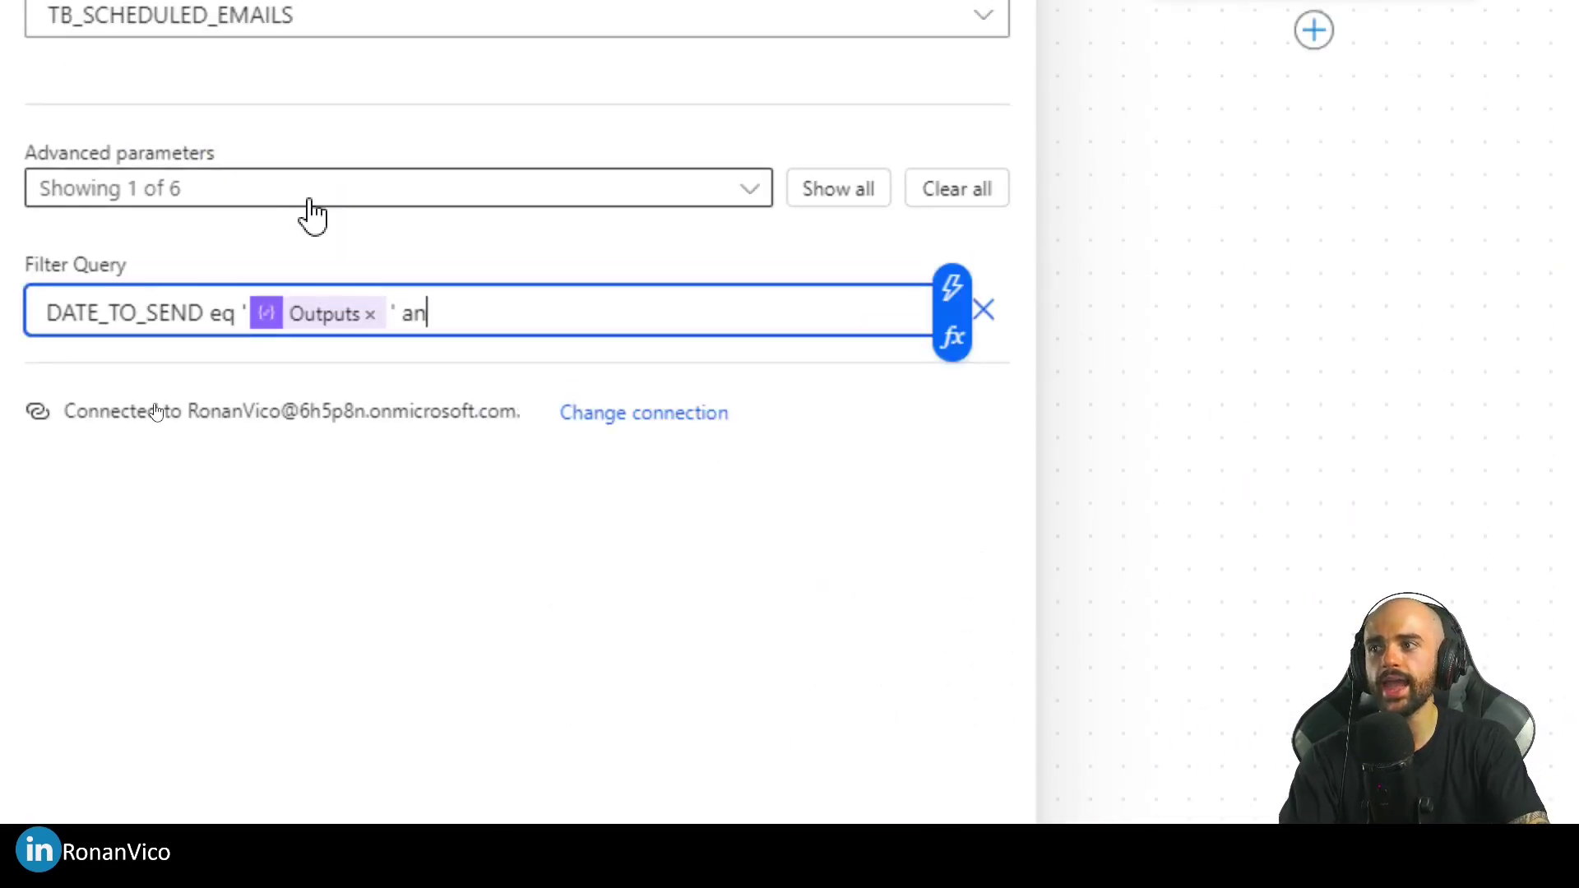
- Extend the Get items filter query with and HOUR_TO_SEND eq followed by the expression int(outputs('MY_HOUR'))
text(and)
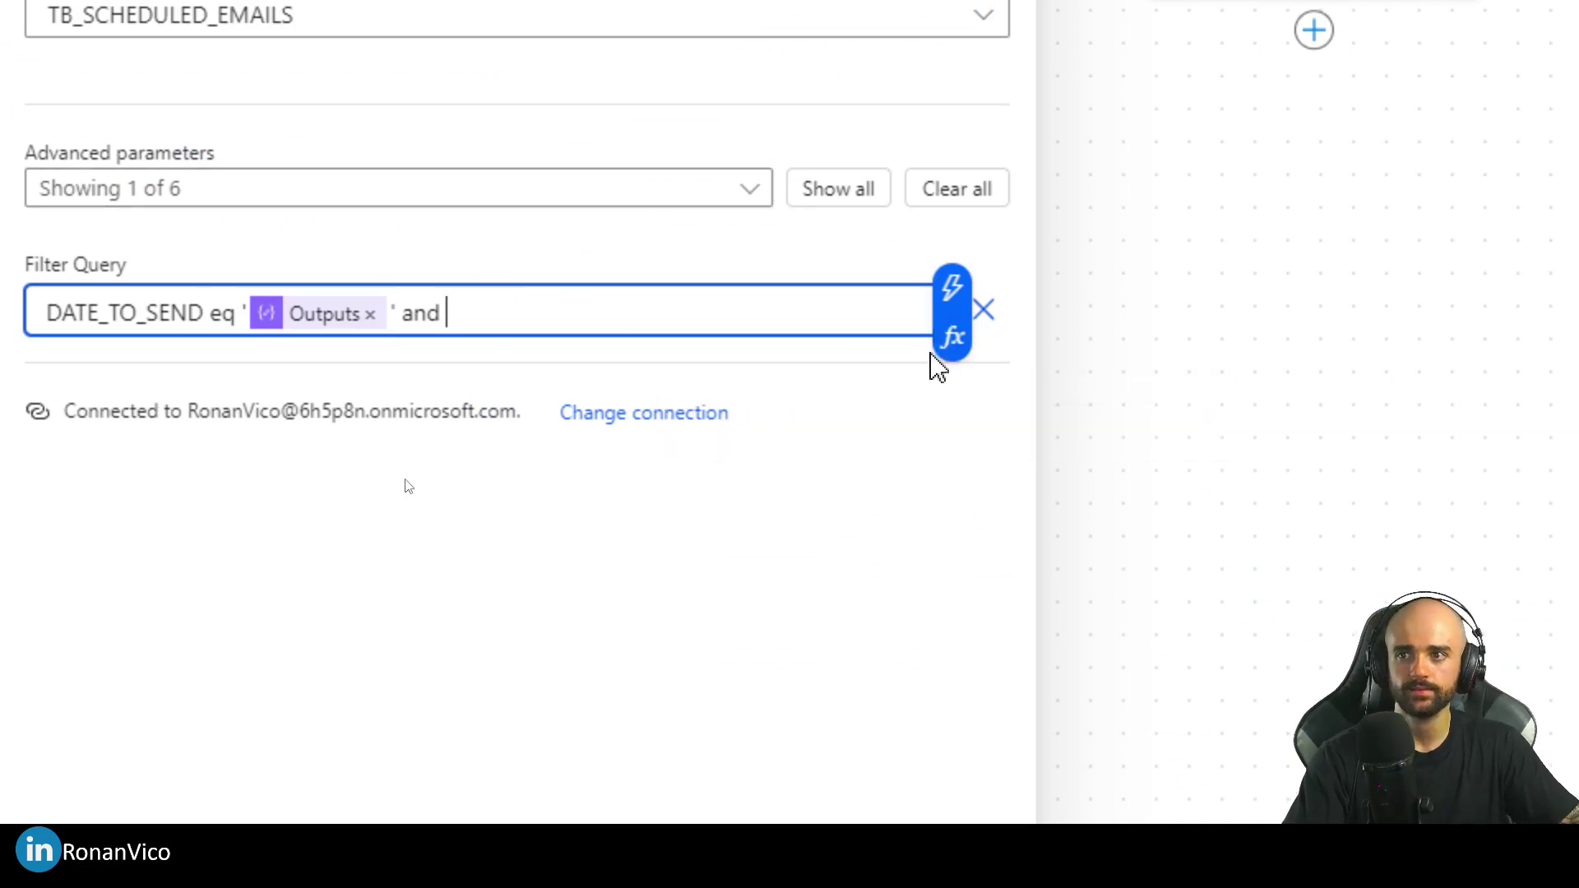
click(952, 337)
click(581, 320)
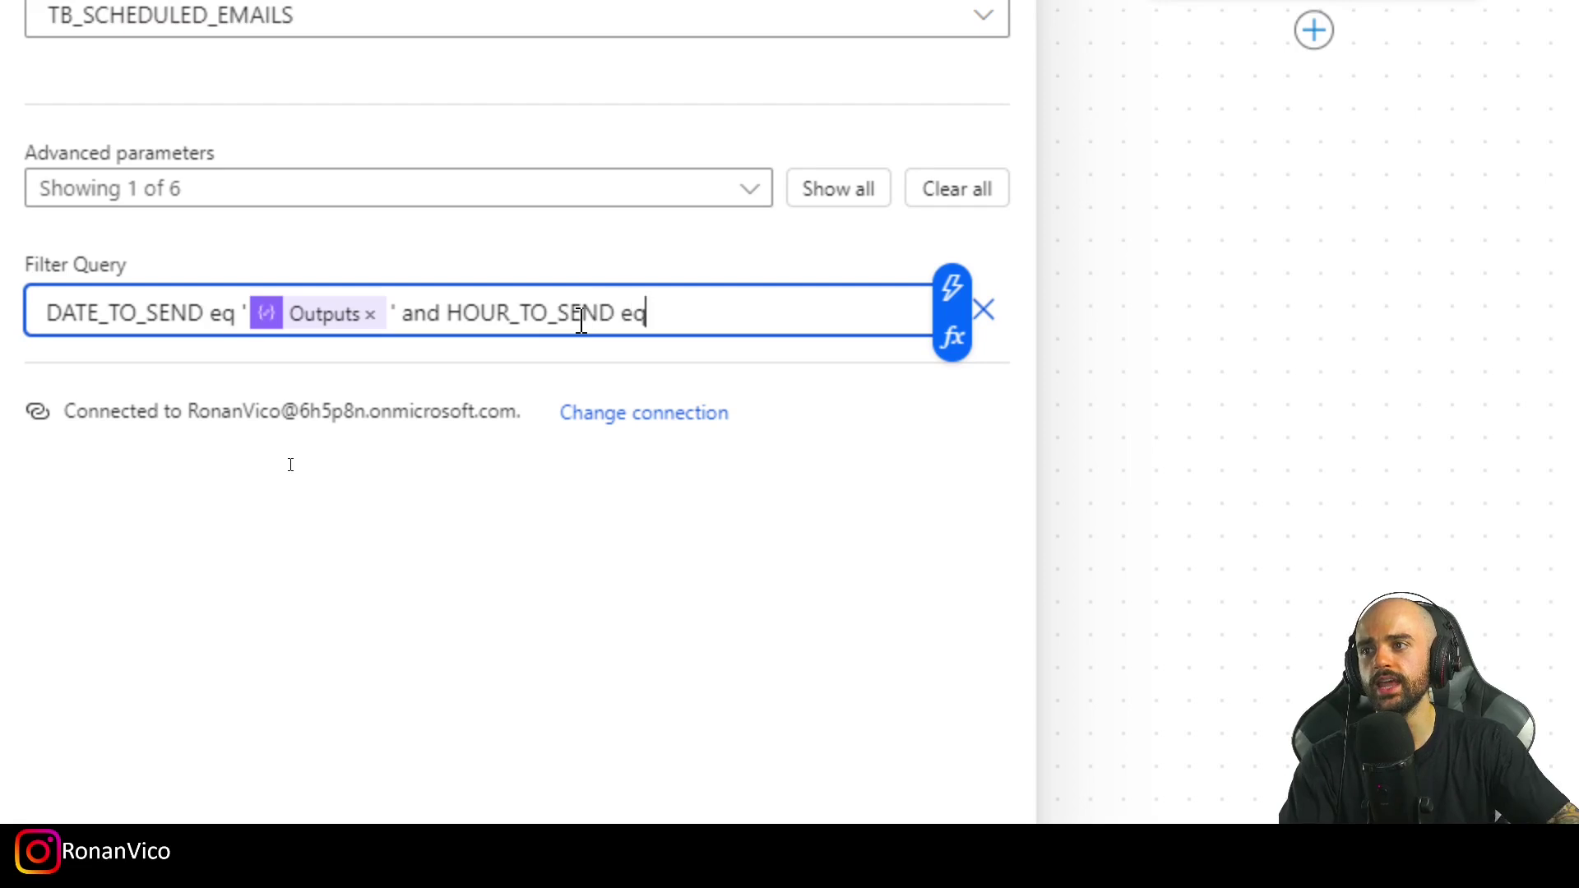
click(956, 344)
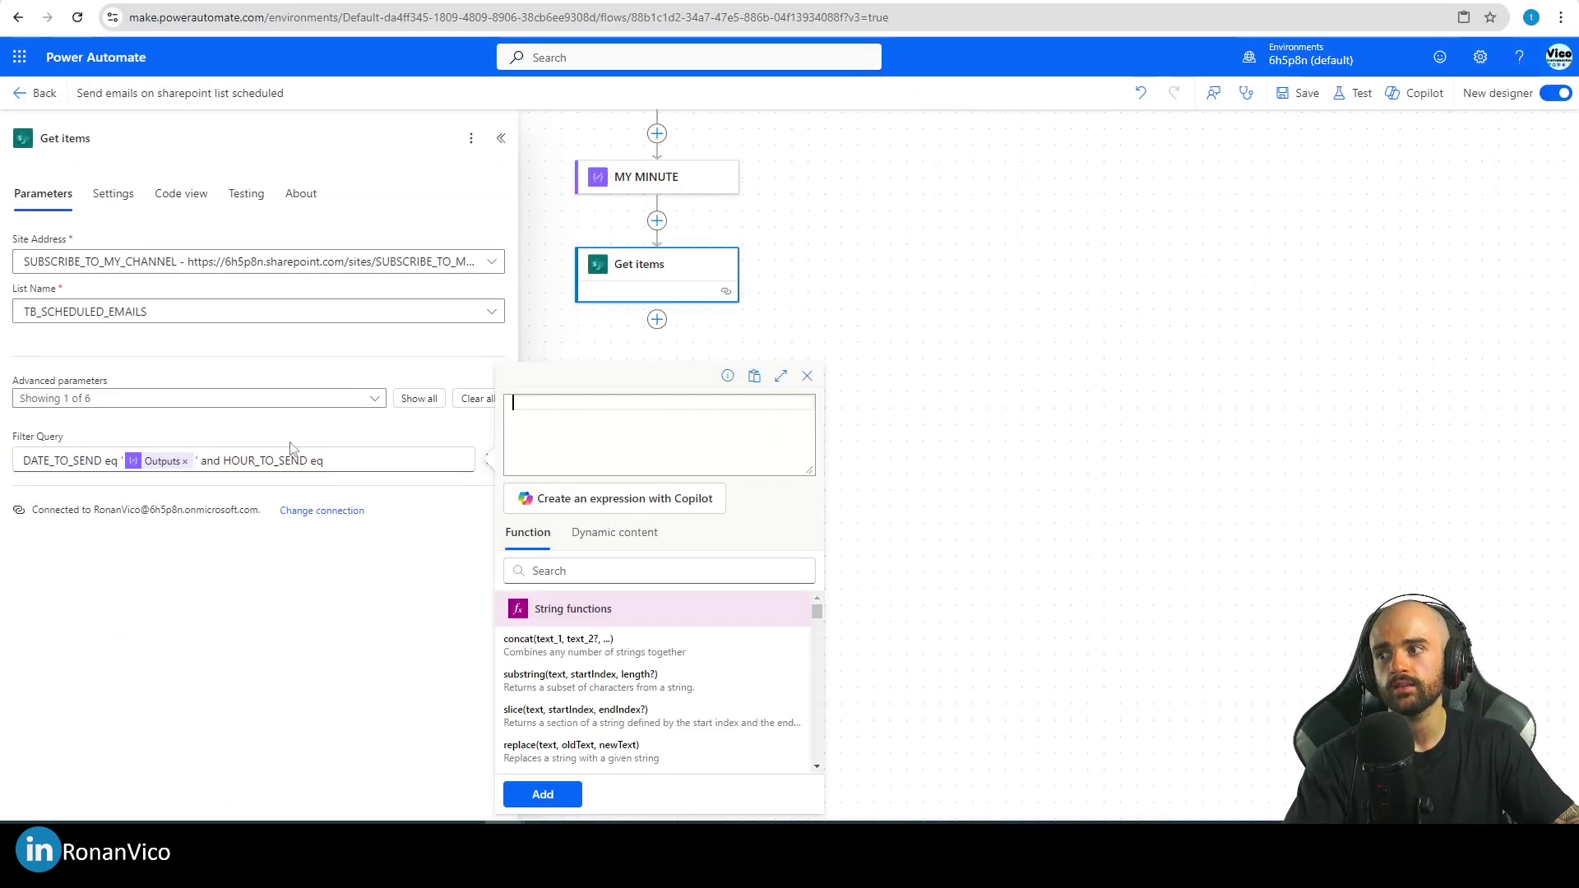
click(373, 469)
click(476, 472)
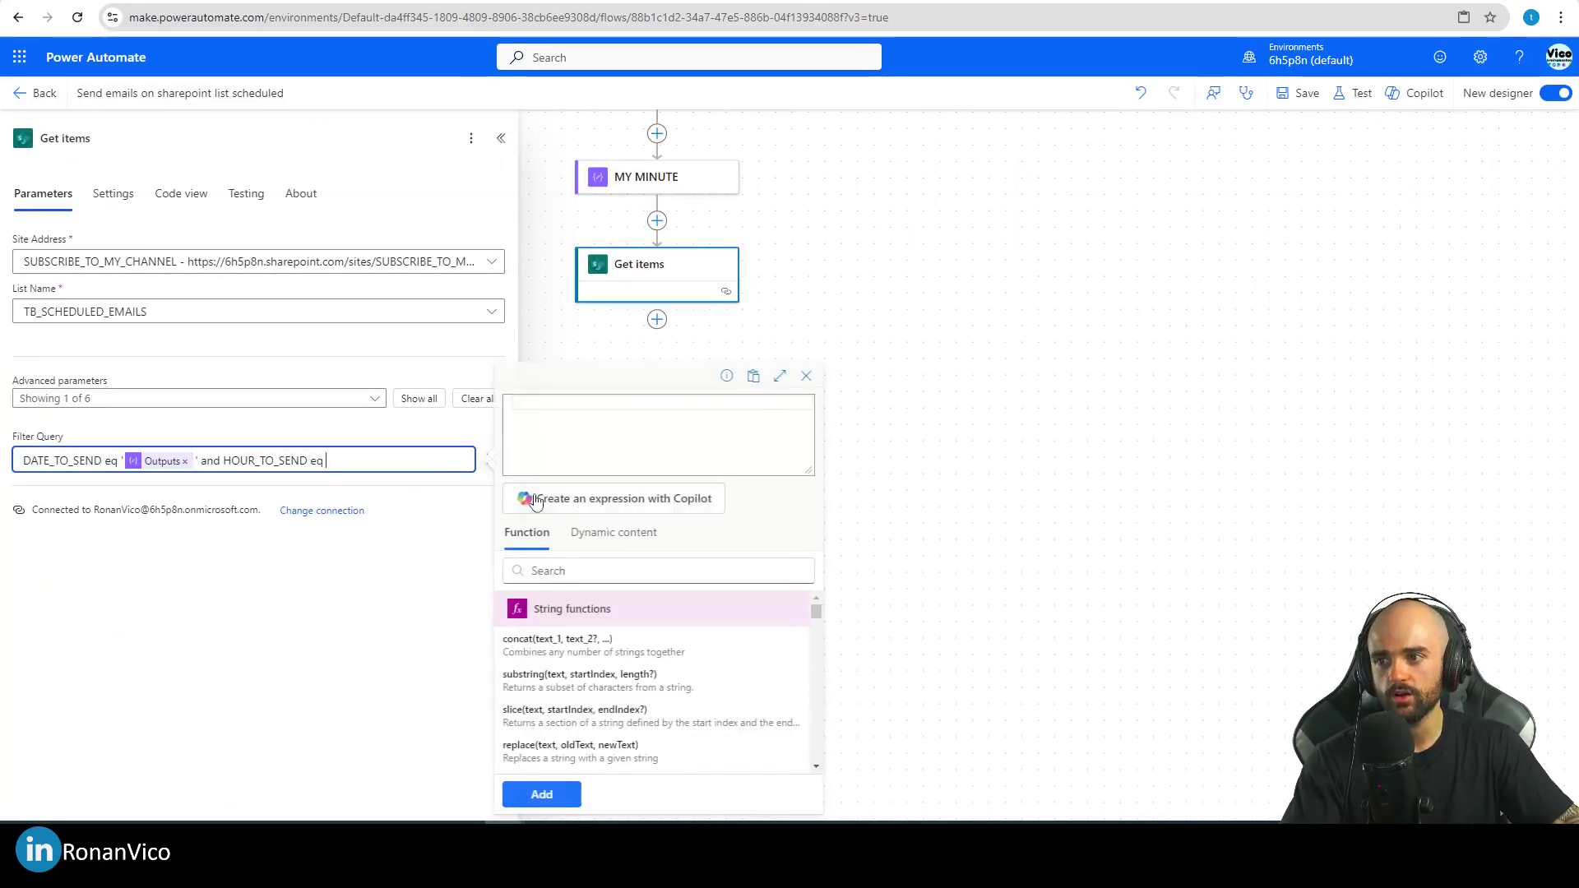
click(615, 530)
click(600, 434)
text(int)
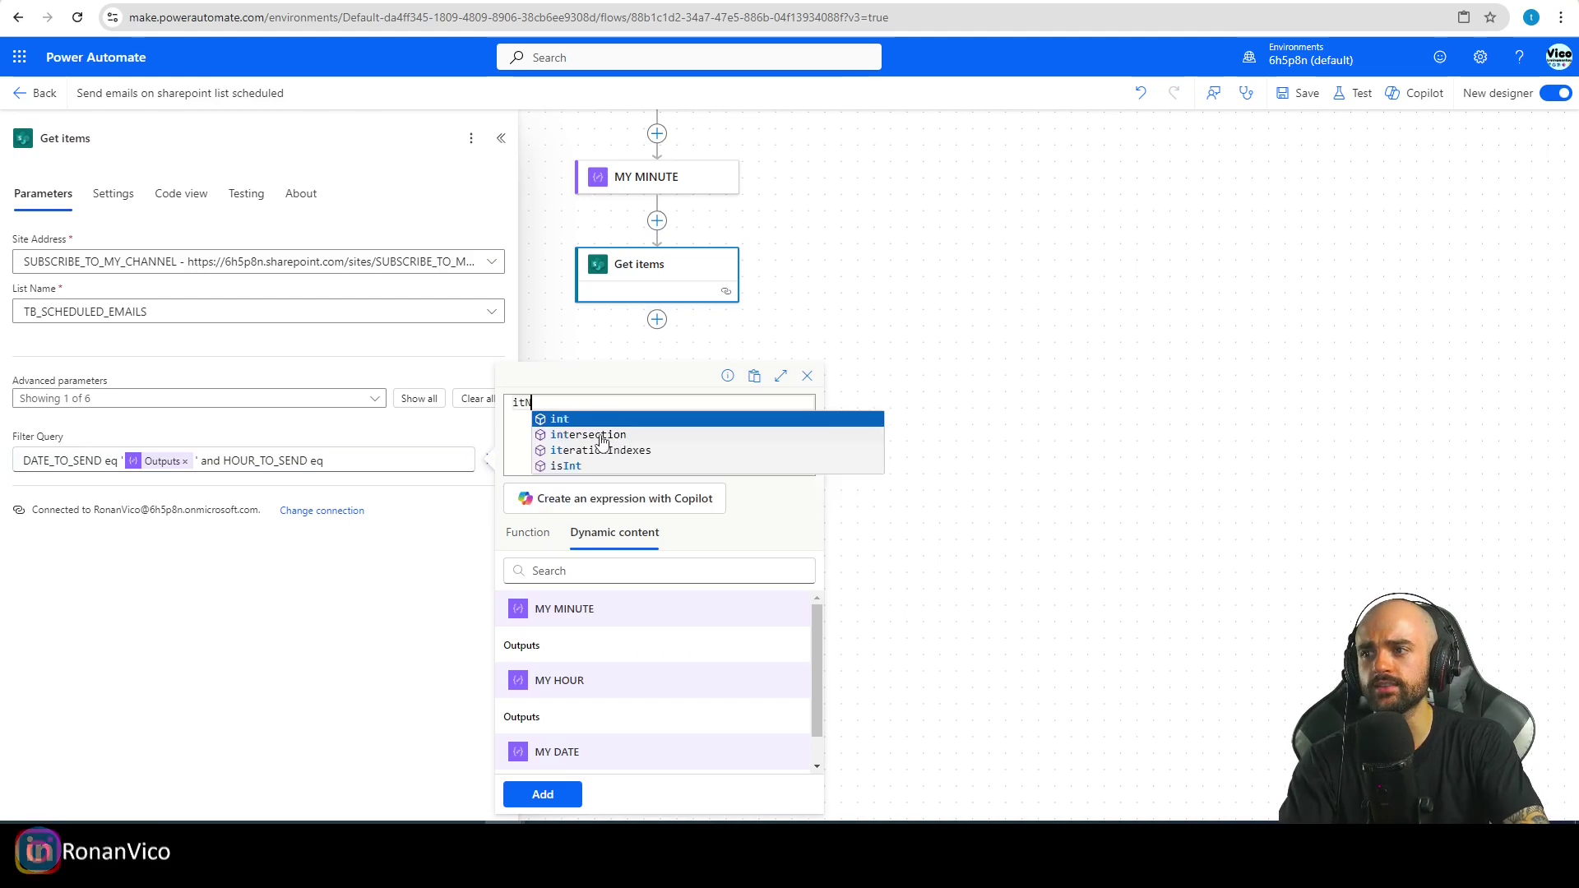
key(Return)
click(576, 716)
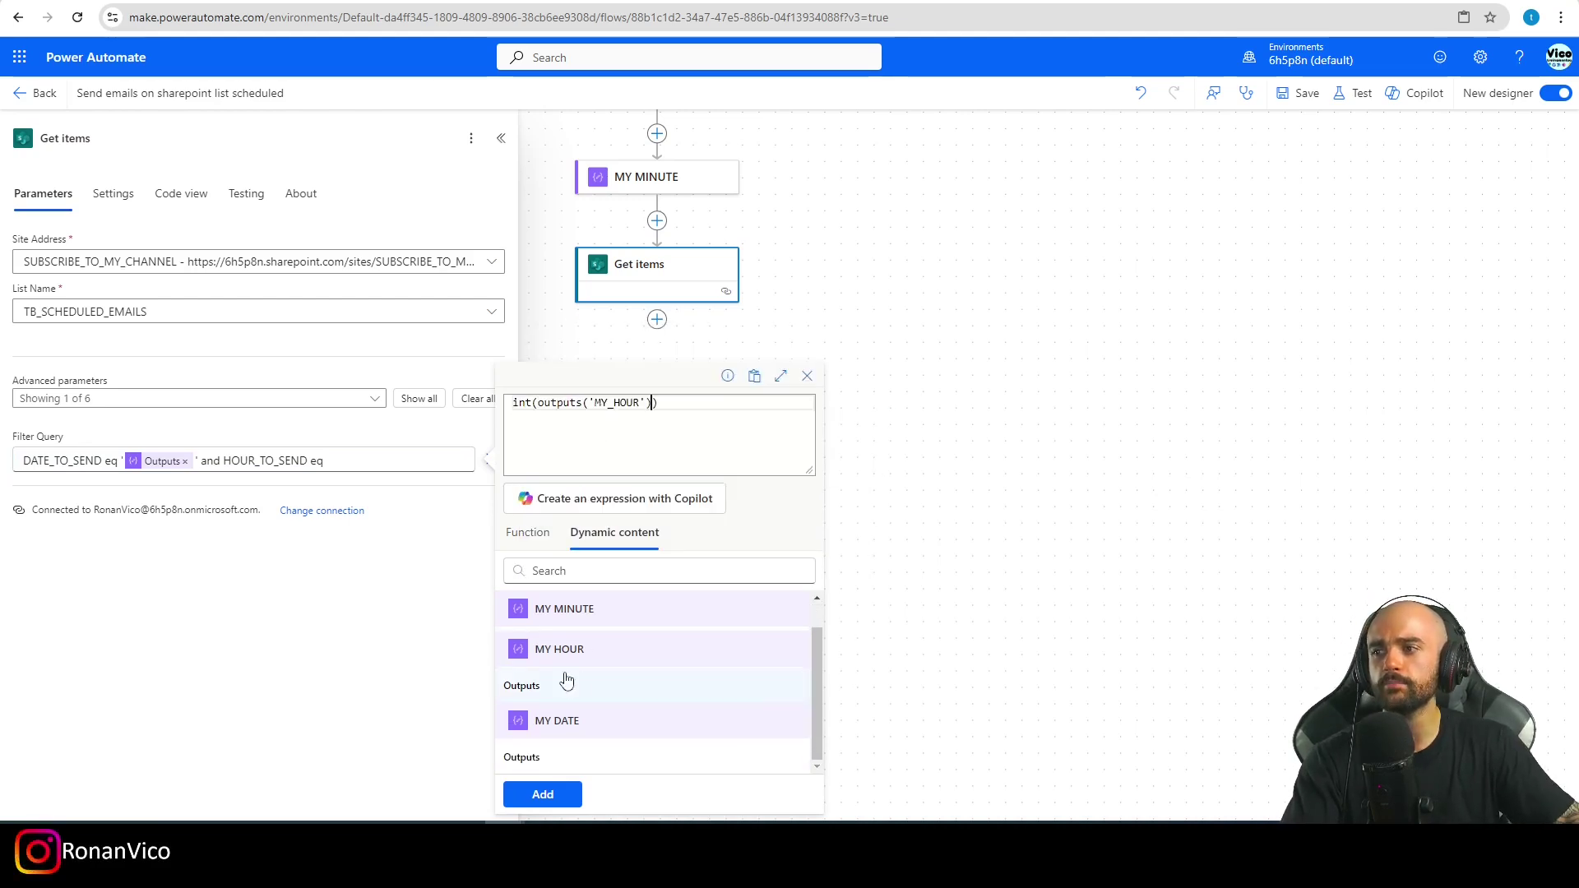
click(548, 791)
- Append and MINUTE_TO_SEND eq with the expression int(outputs('MY_MINUTE')) to the Get items filter query and save the flow
text(and MINUTE_TO_SEND eq)
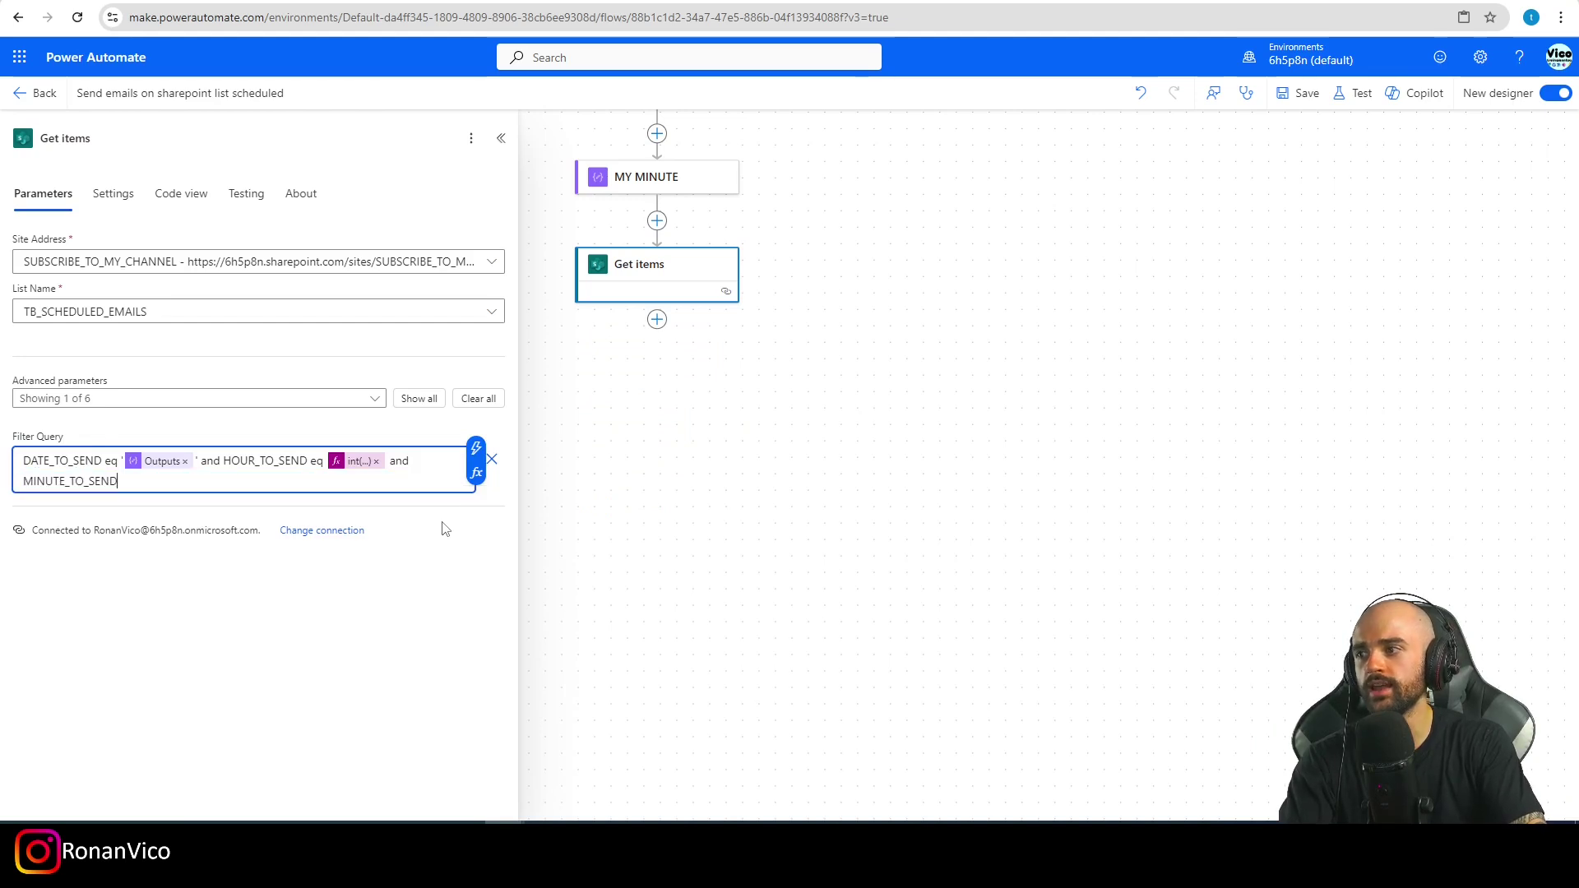
click(477, 481)
click(608, 535)
click(579, 445)
text(int)
key(Return)
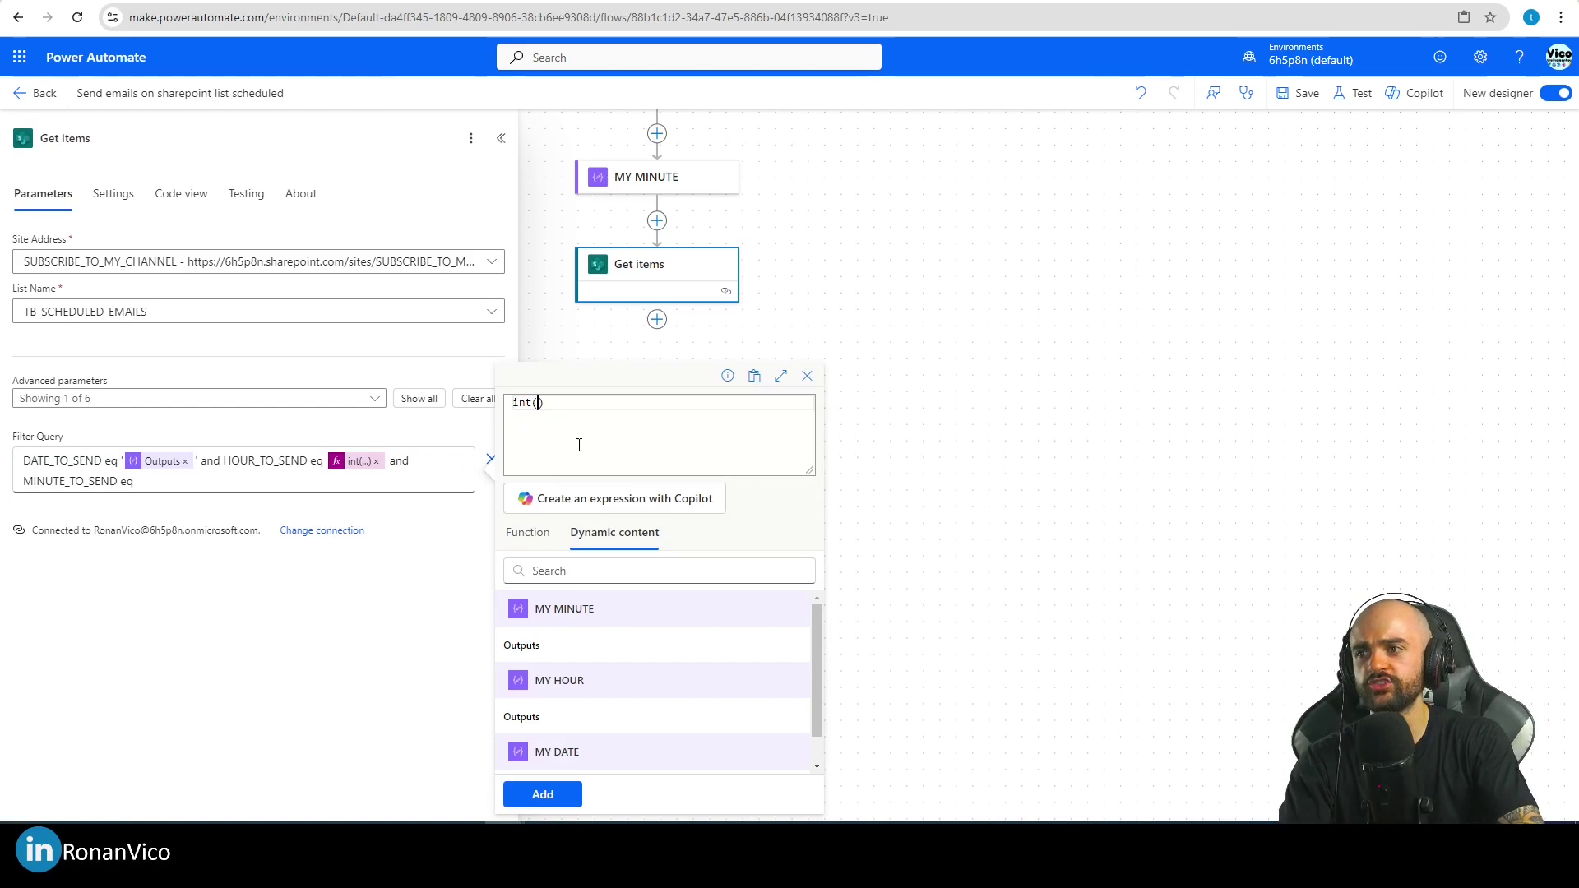
click(553, 650)
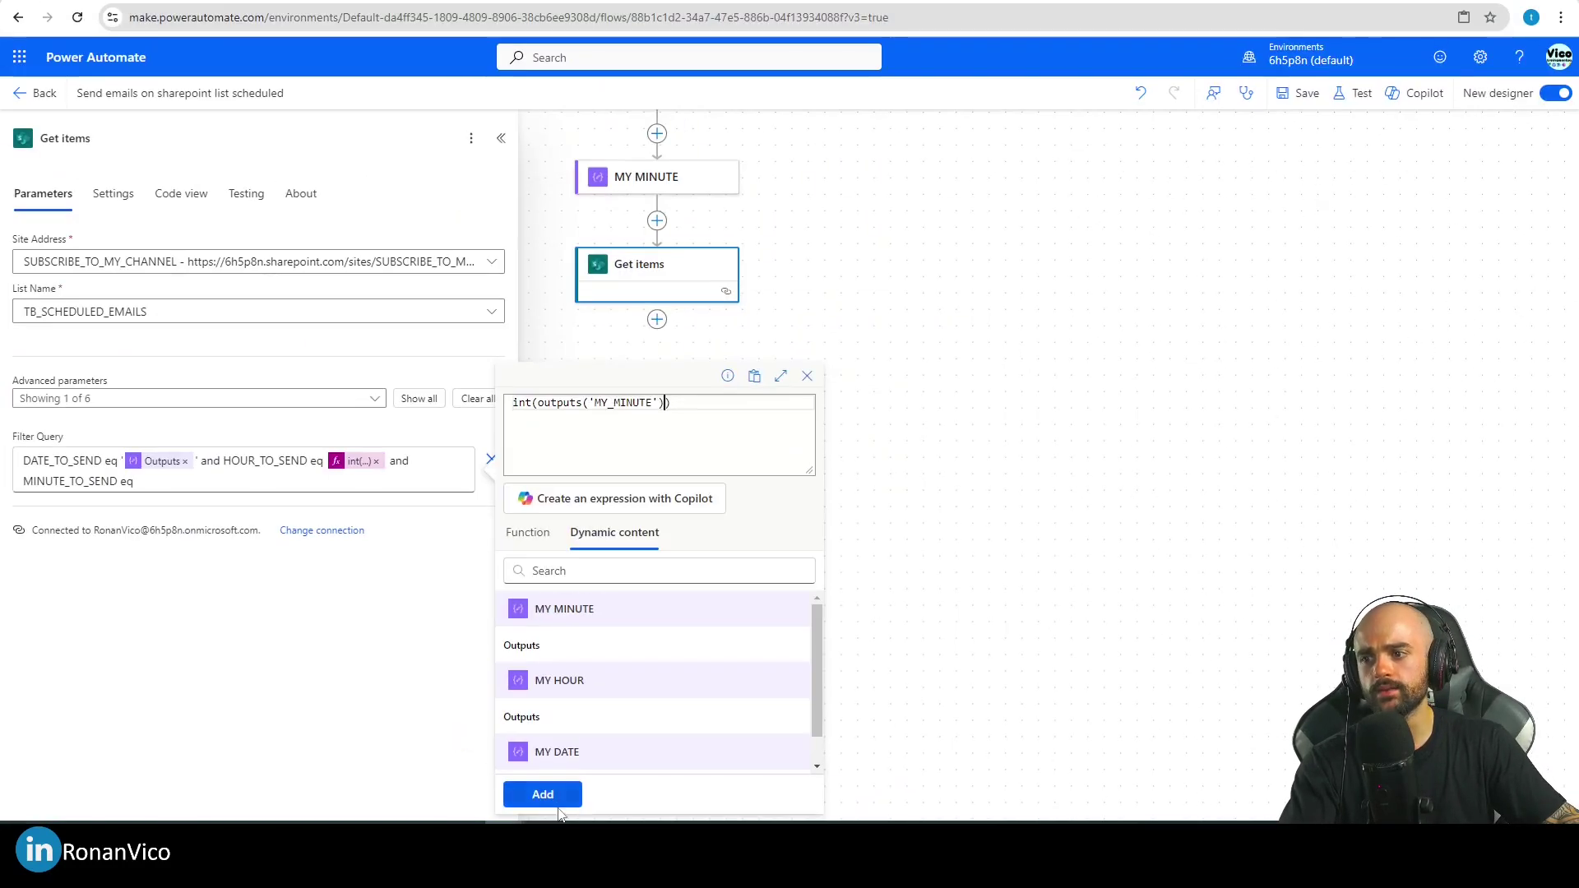
click(544, 794)
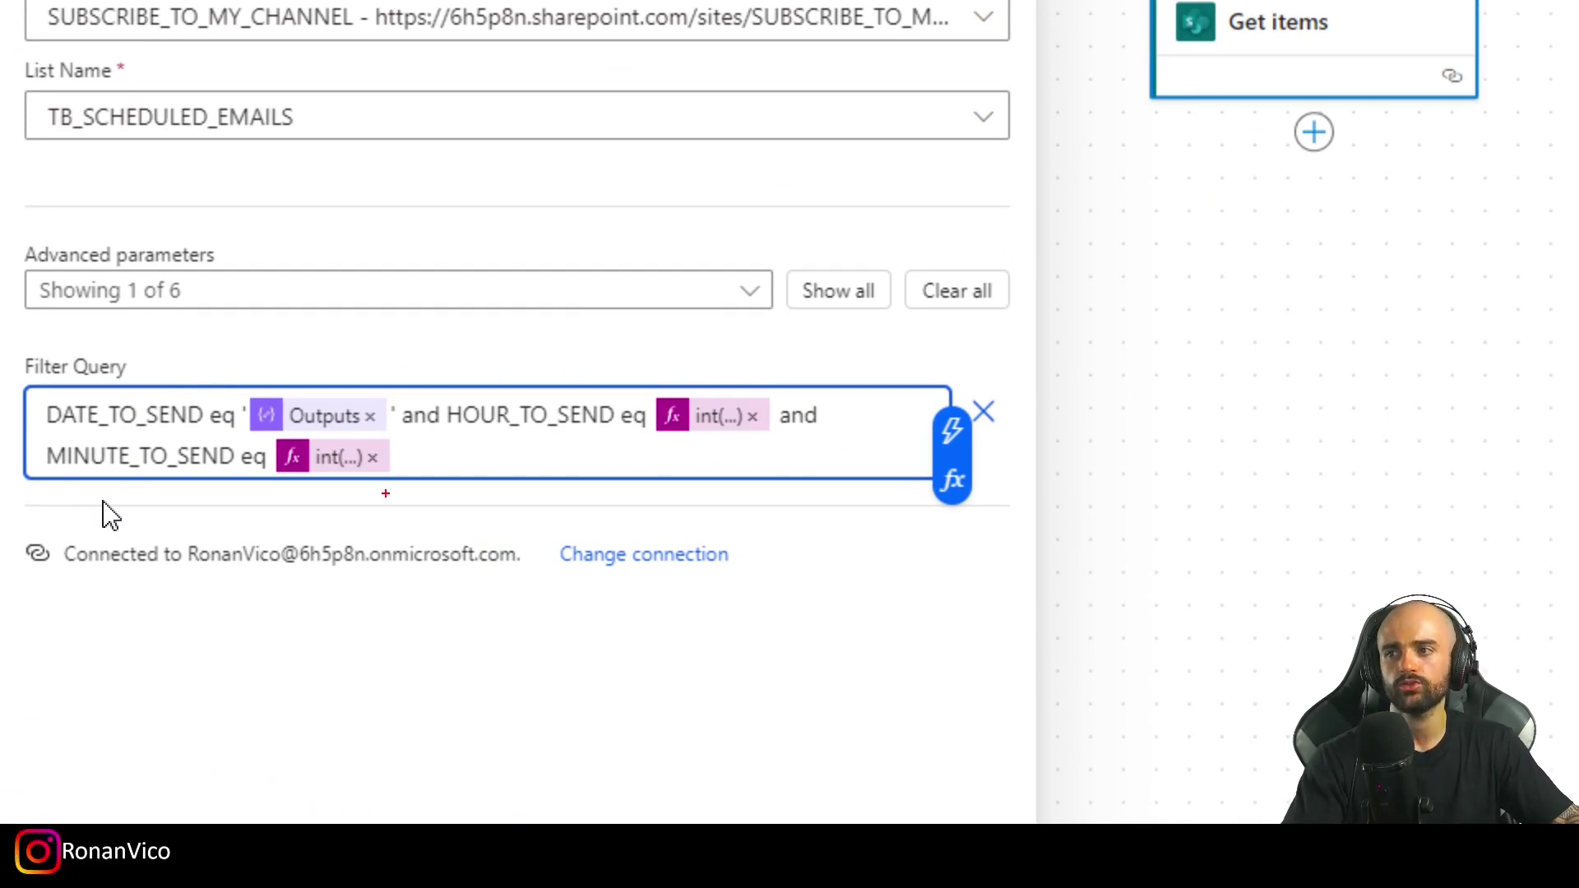
click(1303, 93)
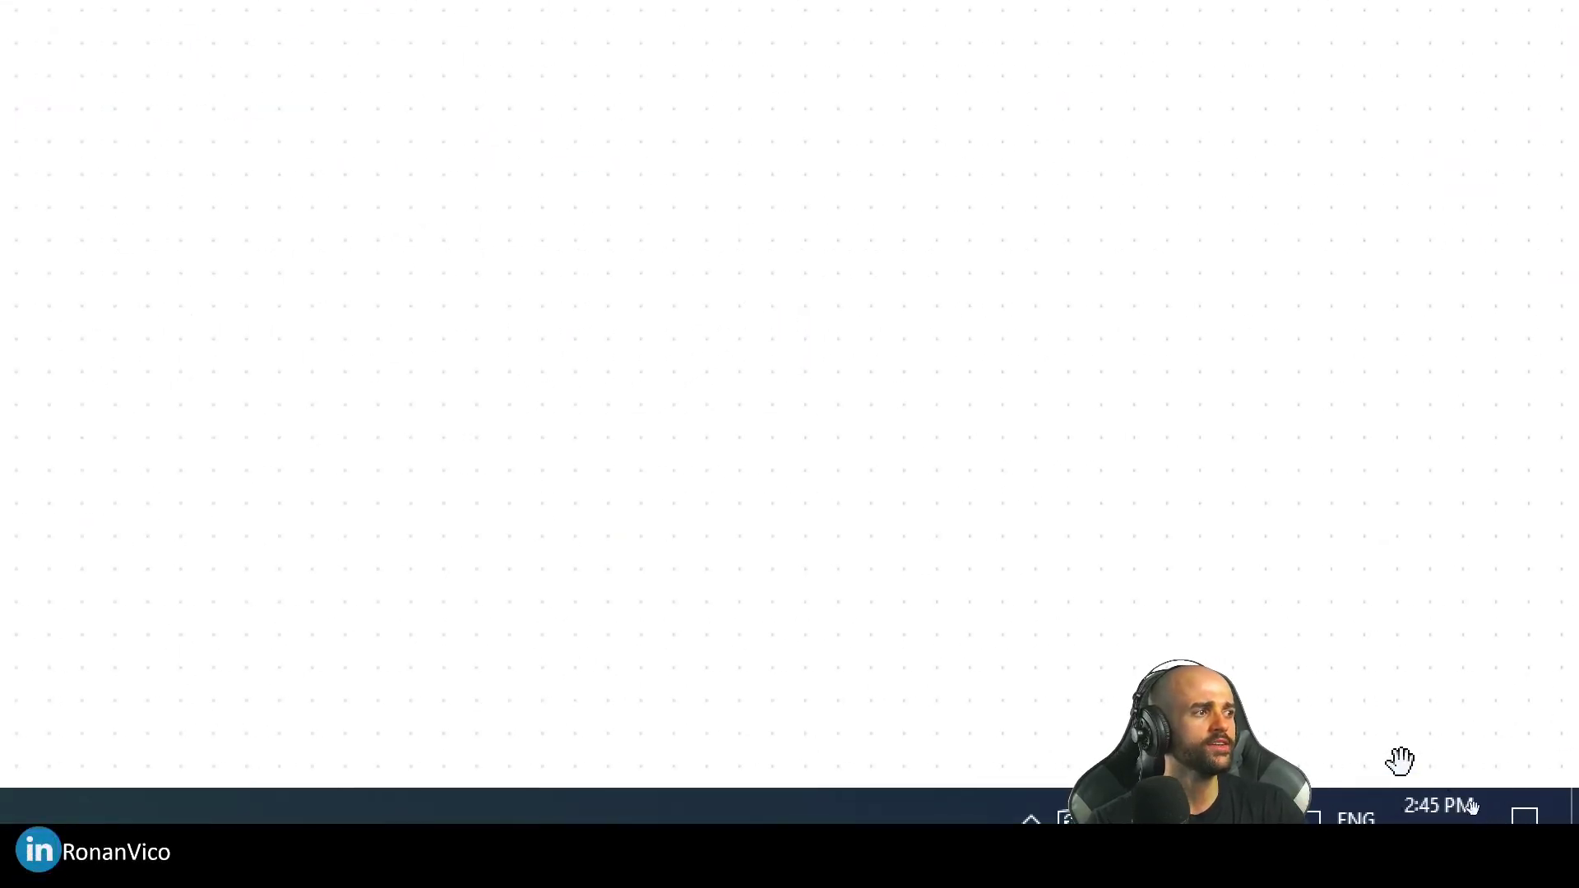
- In the SharePoint list TB_SCHEDULED_EMAILS, set MINUTE_TO_SEND to 46 for the 2/13/2025 item with attachments
mouse_move(1435, 814)
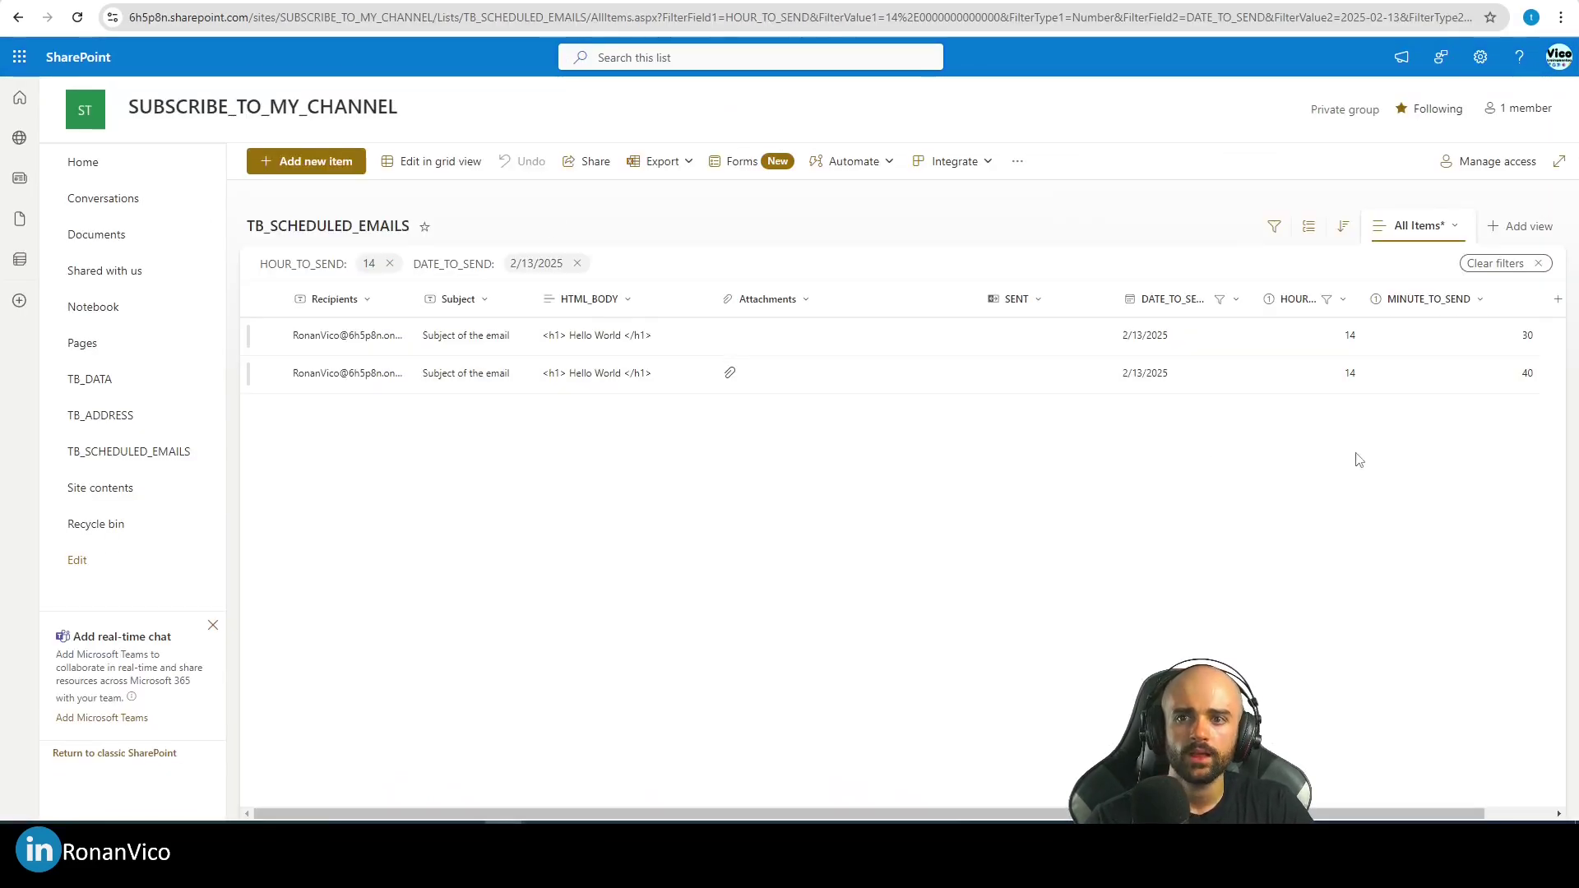
double_click(1277, 377)
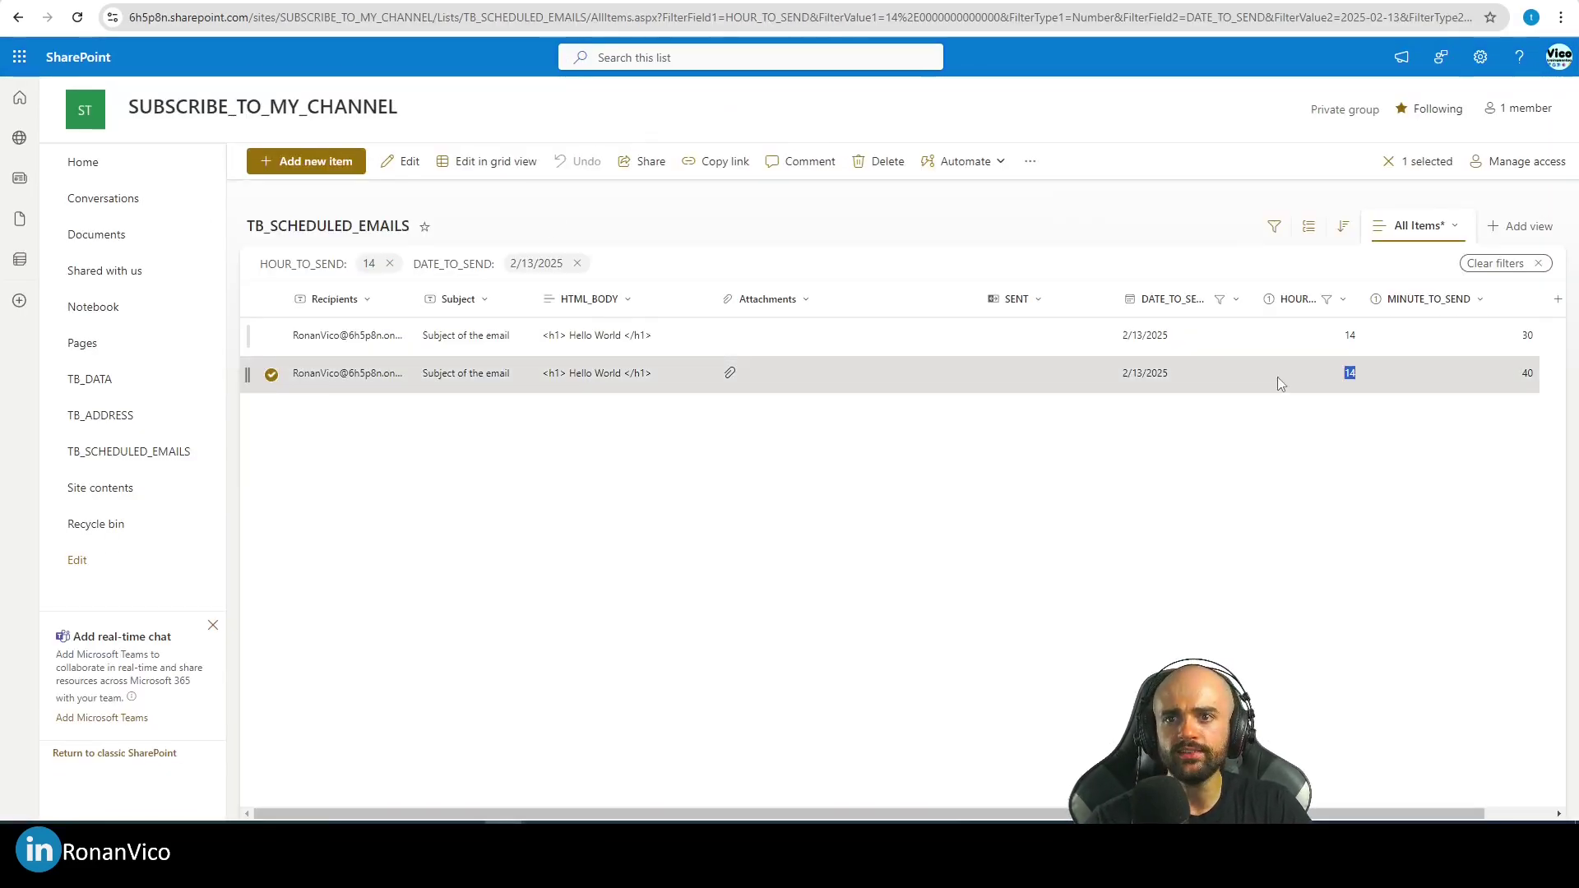
click(1268, 386)
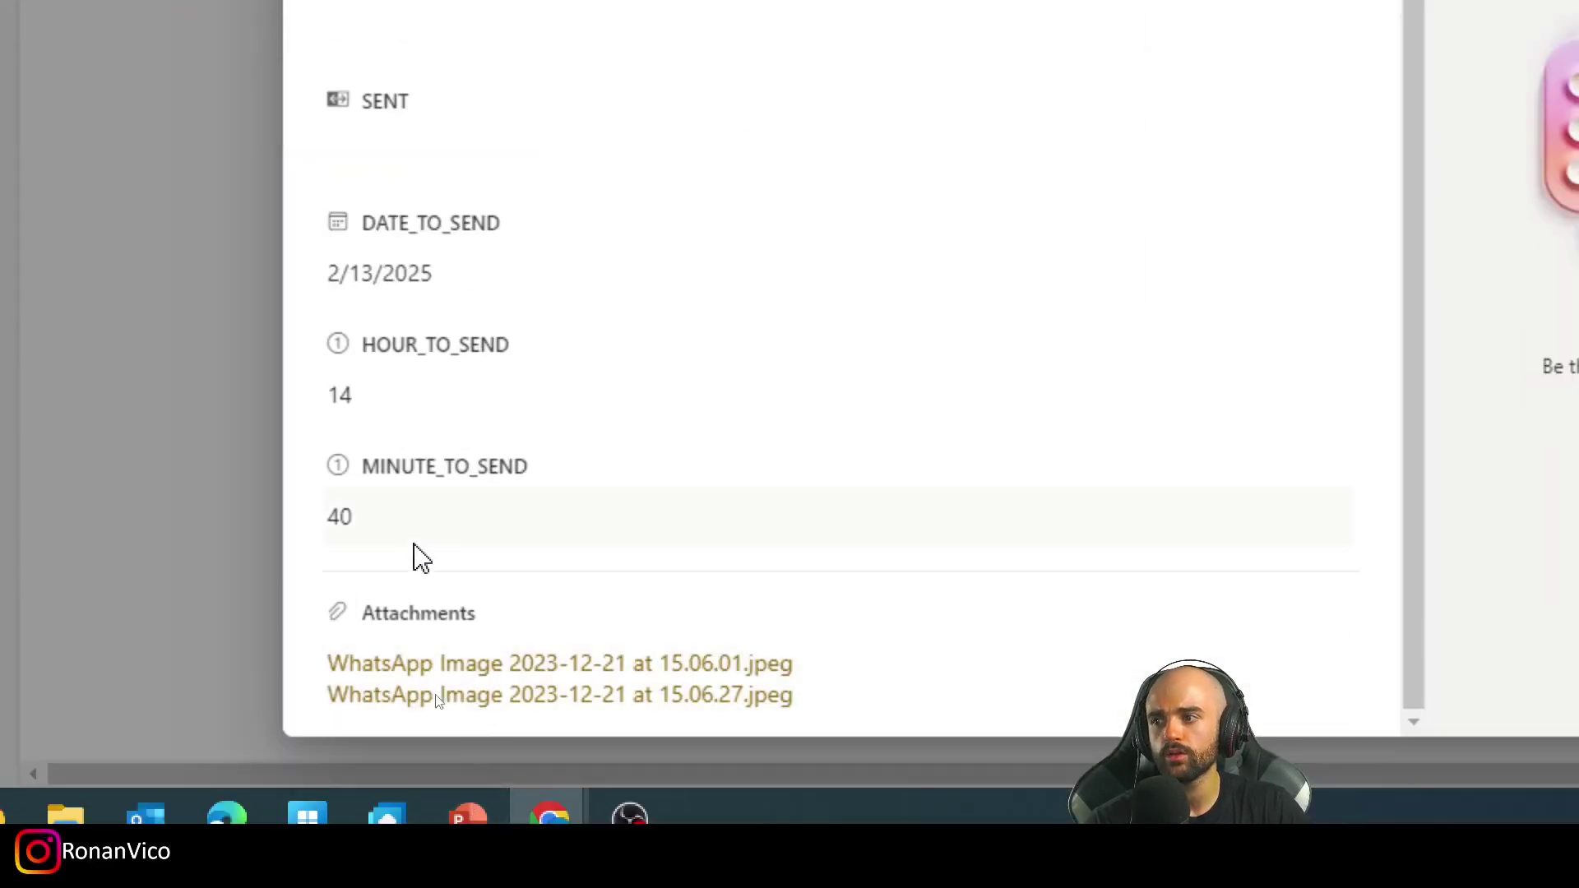
click(395, 516)
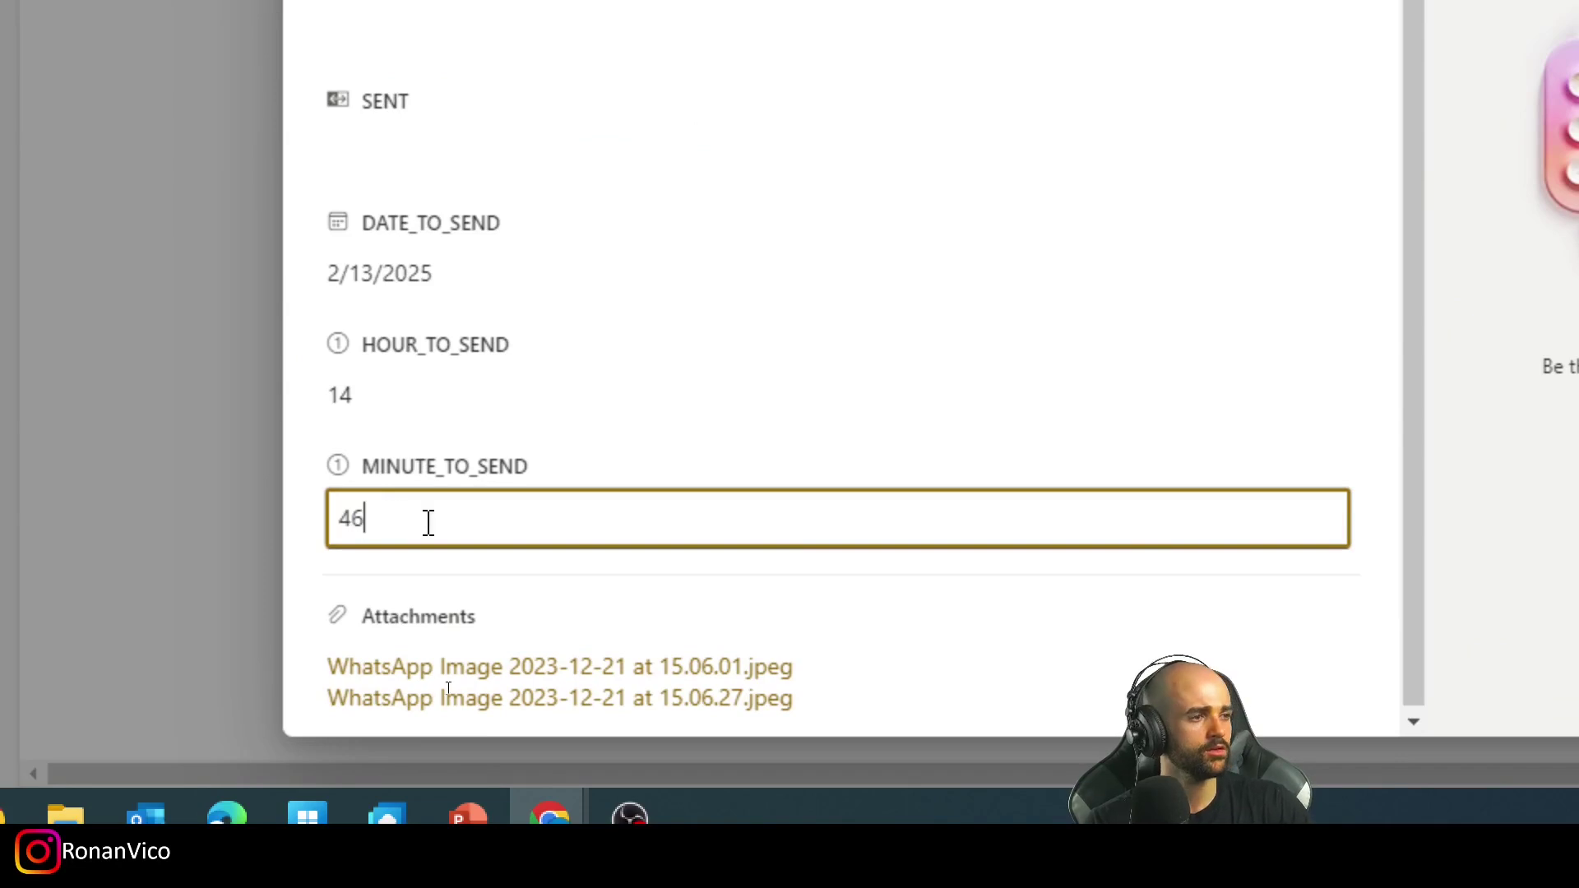
click(796, 609)
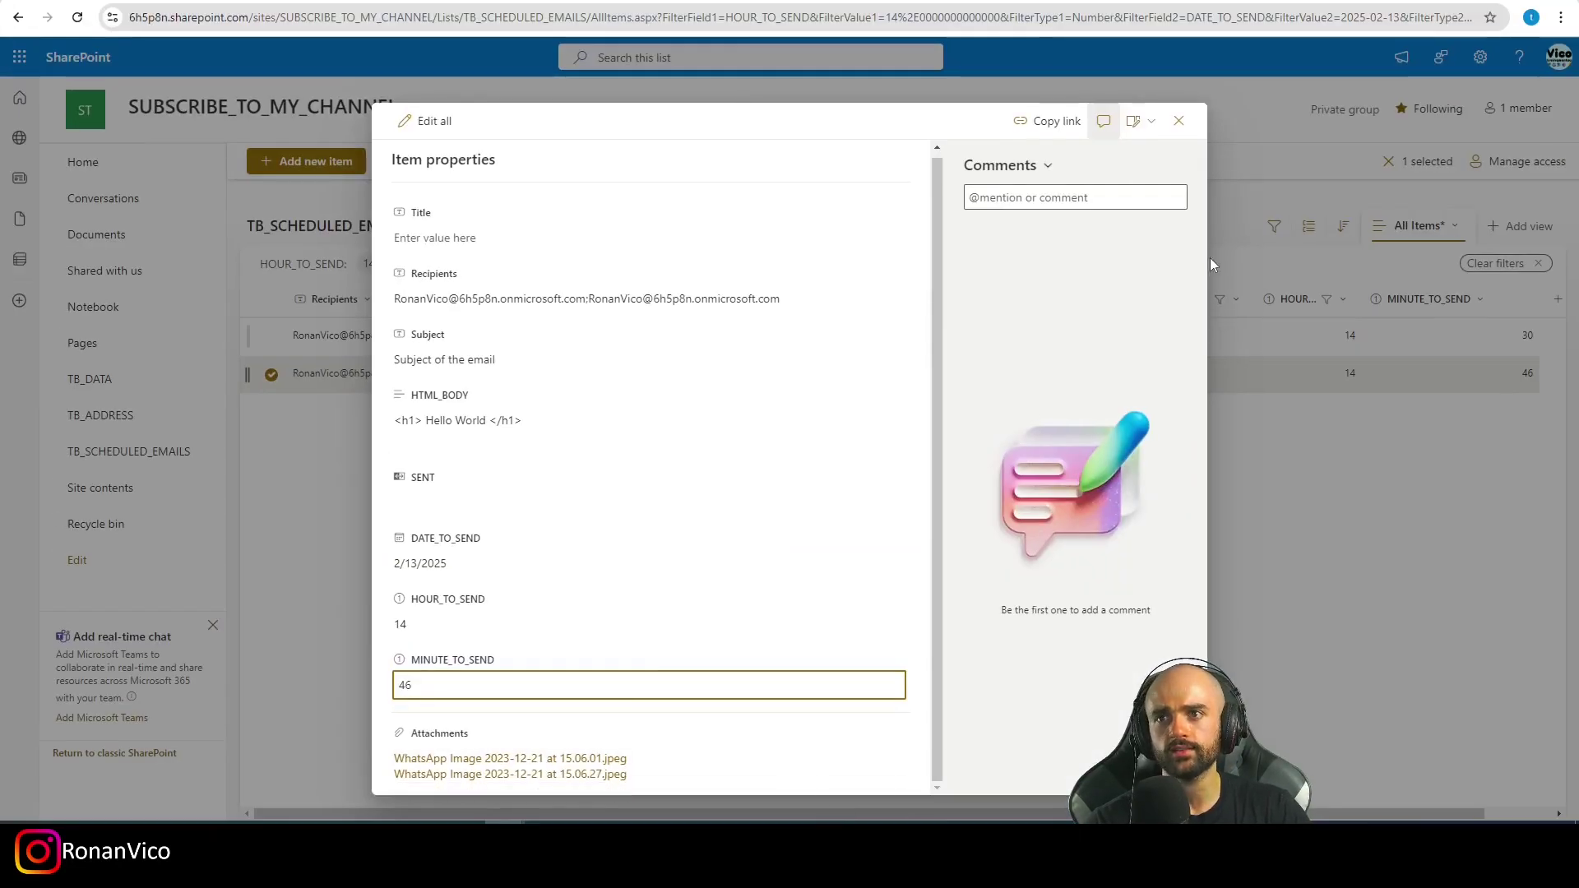
click(1179, 121)
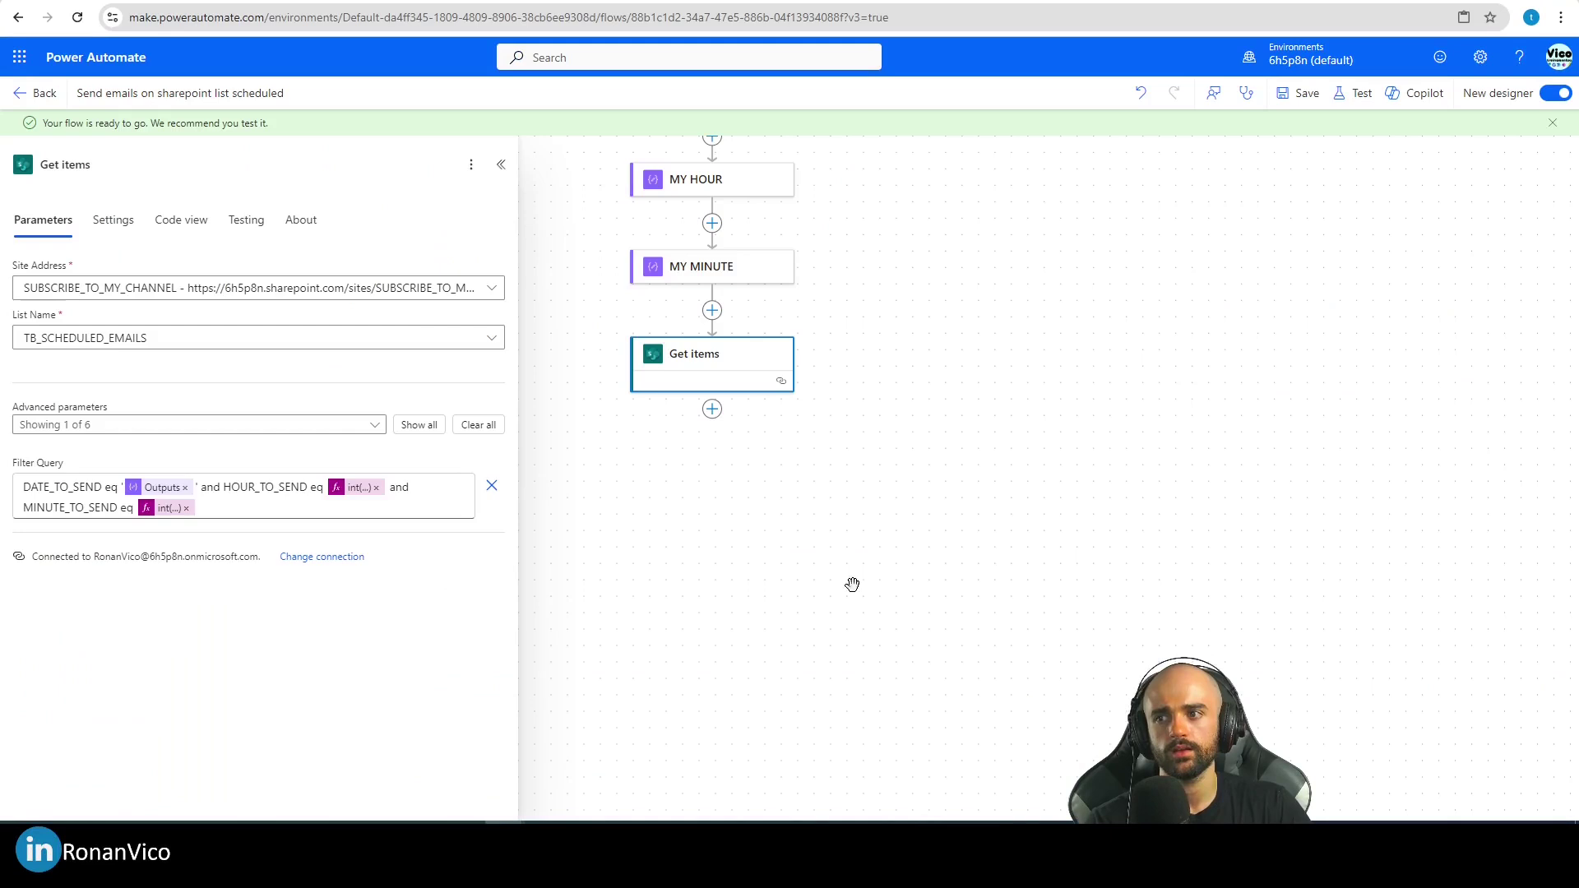
- Save the flow in Power Automate and run a manual test of it
click(1305, 94)
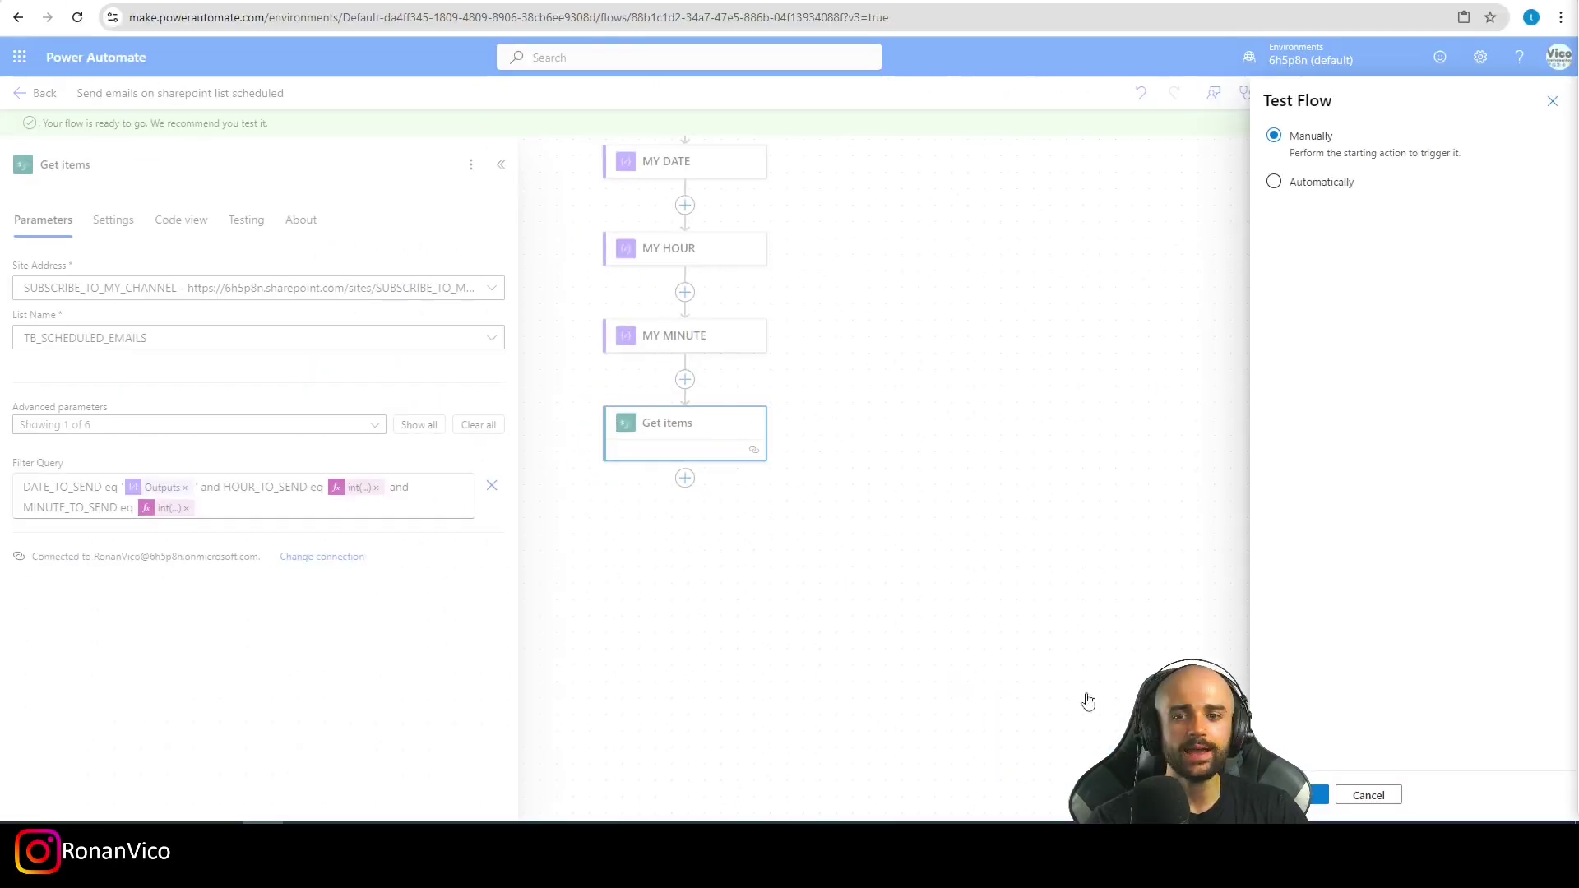
click(1315, 795)
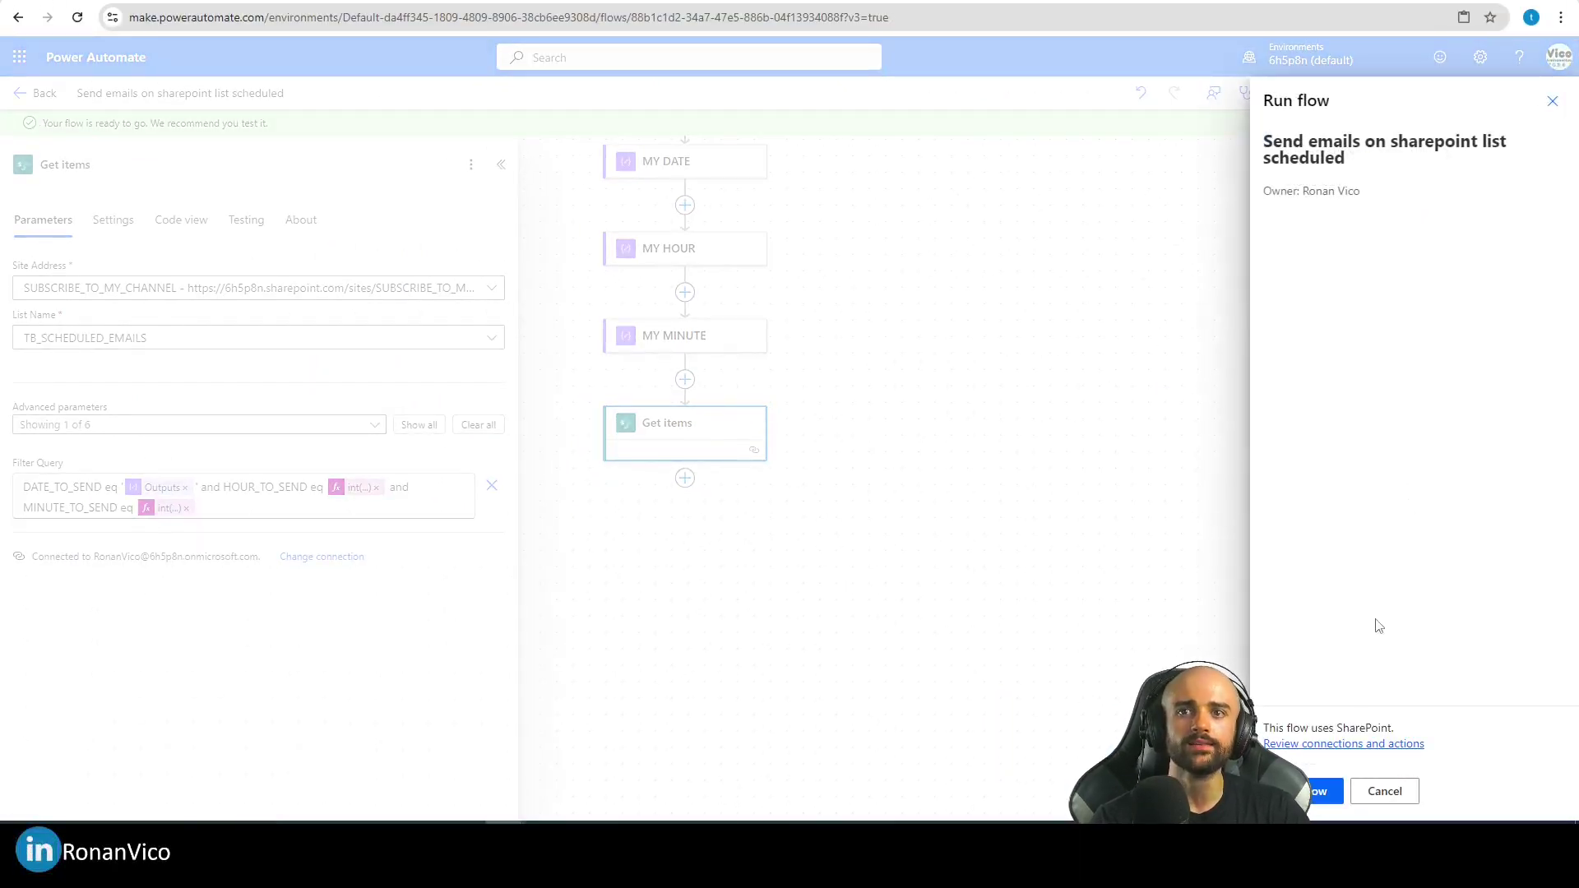
click(1319, 792)
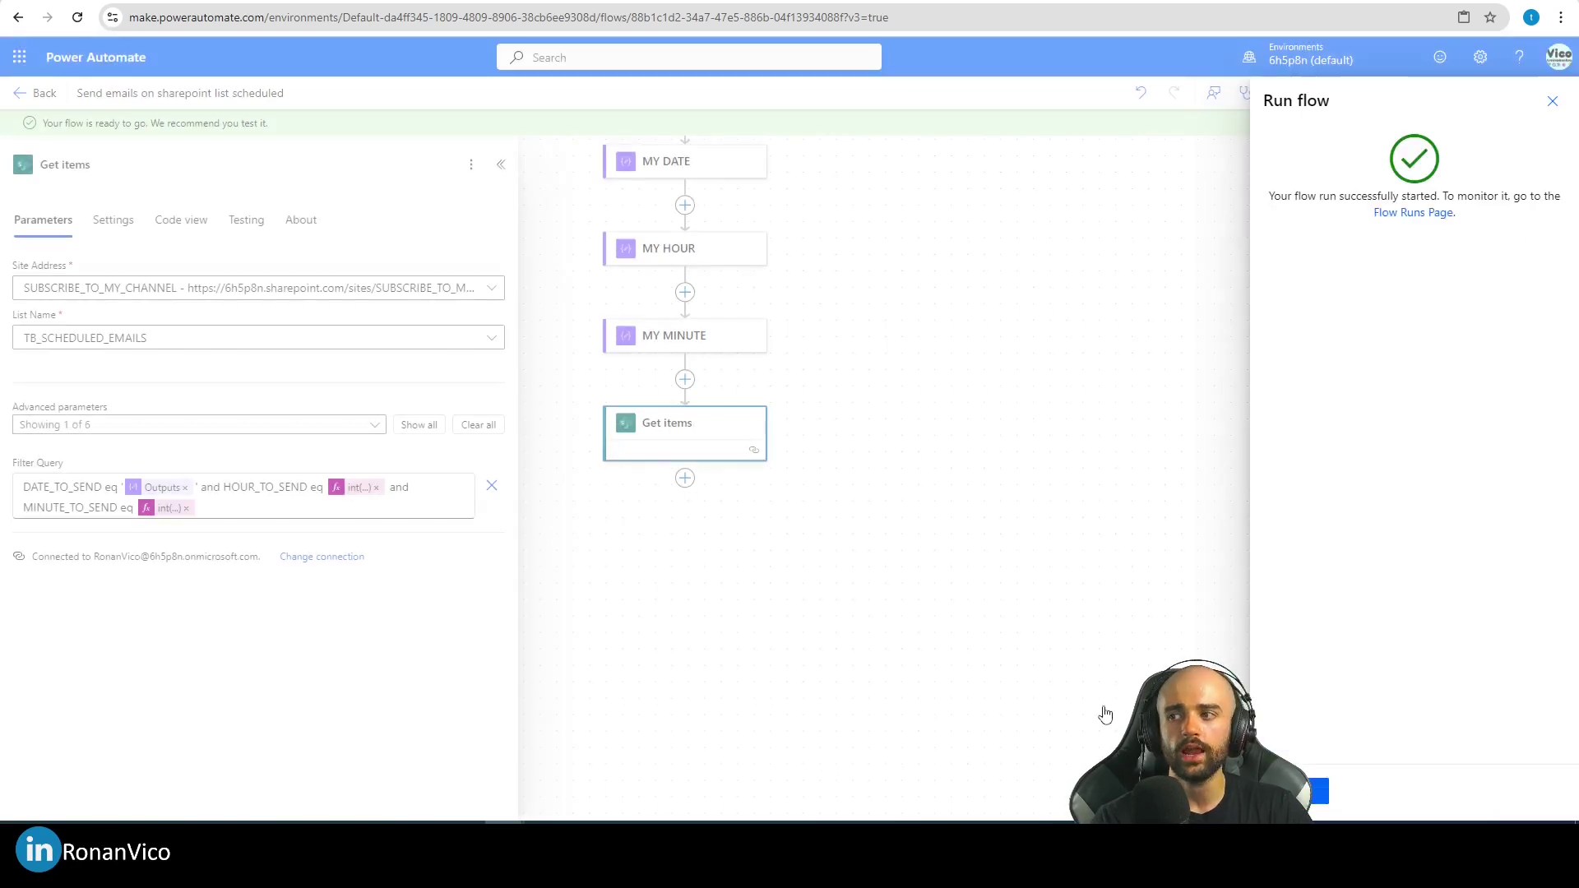
click(1320, 791)
- Examine the Get items run's filter input and its output body for the matching scheduled email
scroll(413, 575, down, 1)
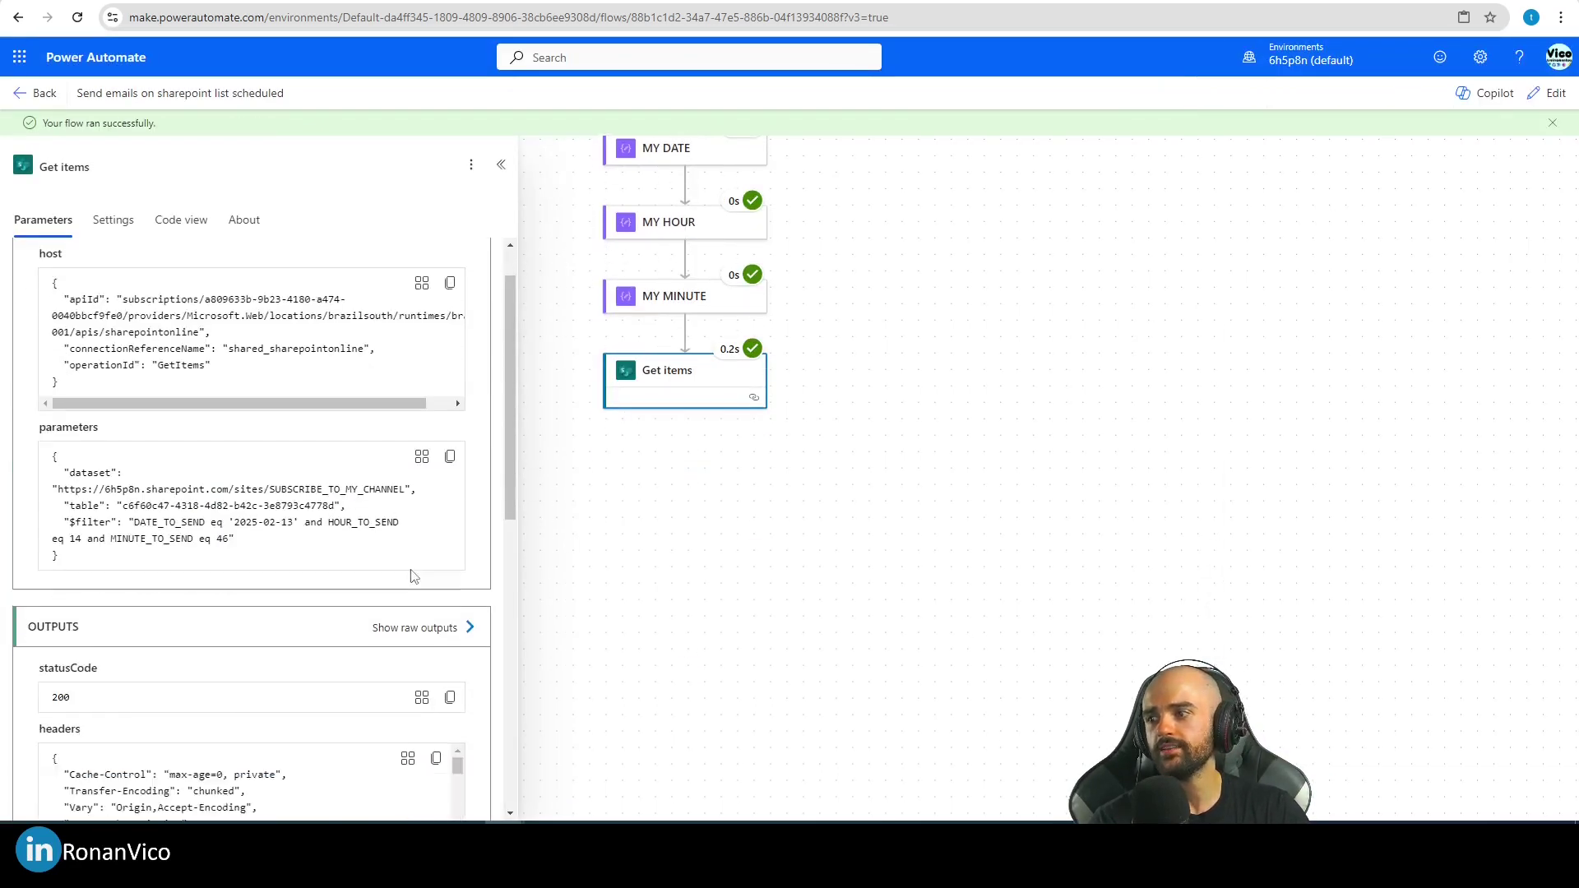
scroll(414, 575, down, 5)
scroll(132, 506, down, 3)
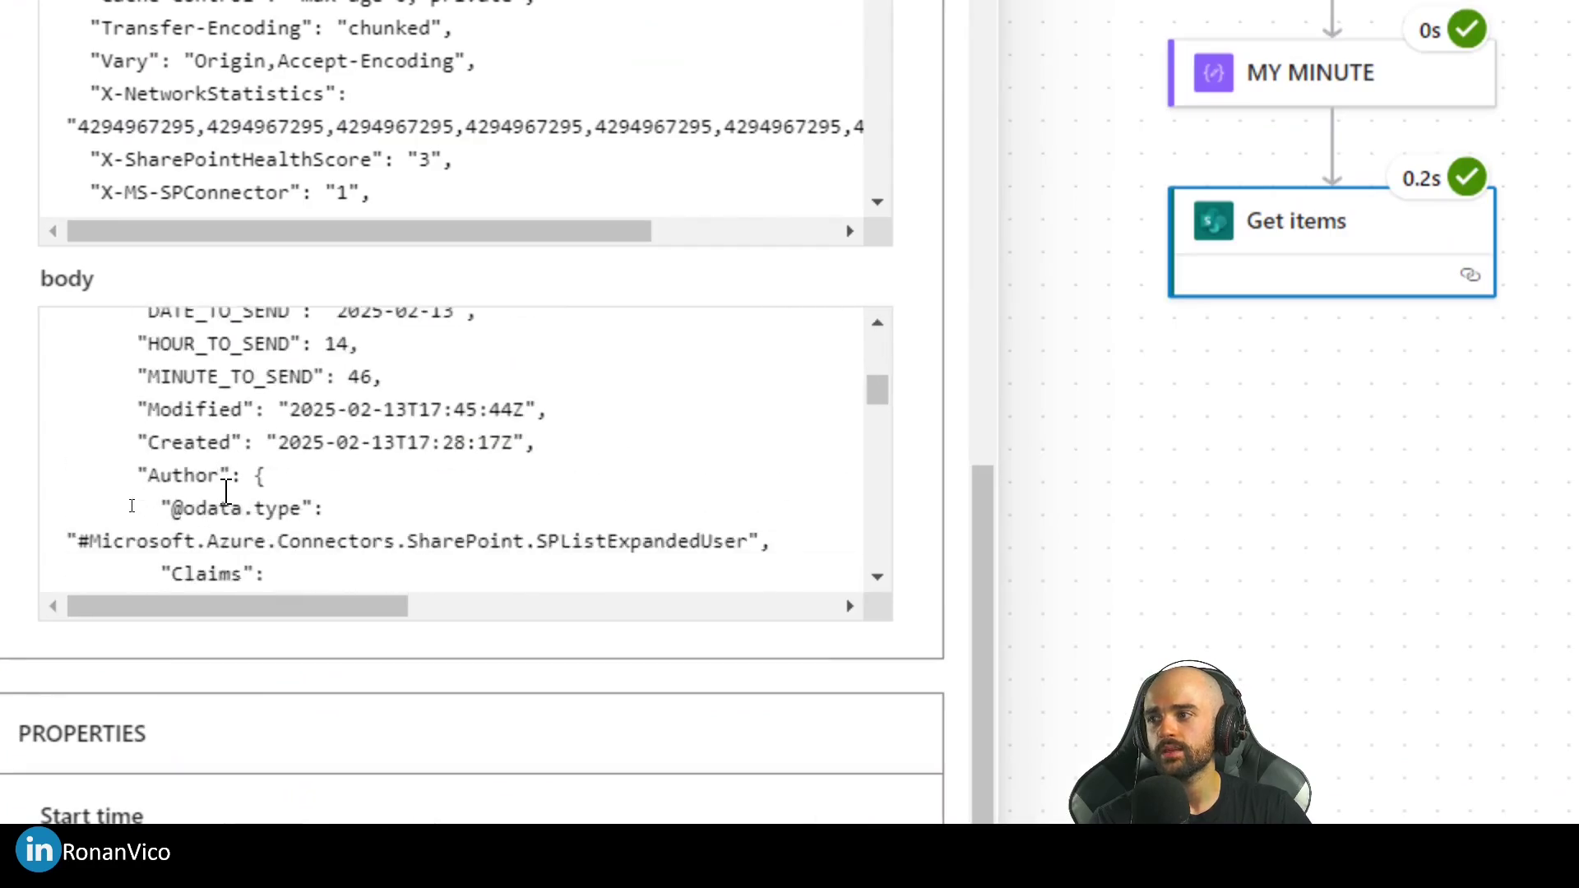
scroll(226, 492, down, 5)
scroll(222, 498, up, 10)
drag(102, 403, 461, 575)
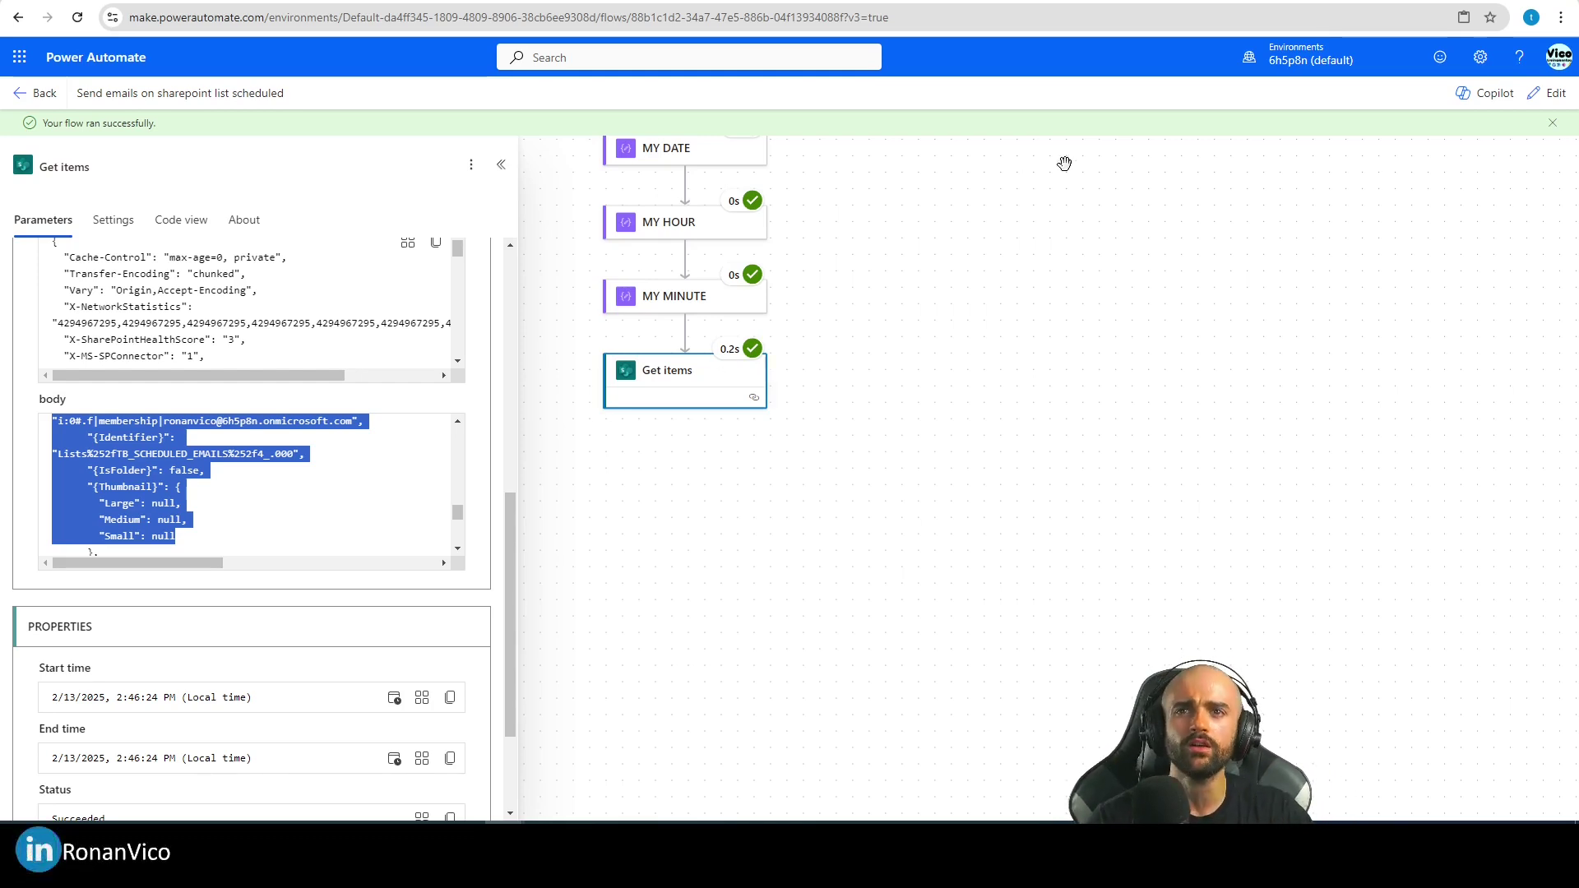
- Return the flow to editing and add an Office 365 Outlook Send an email (V2) action after Get items
click(1553, 126)
click(1550, 93)
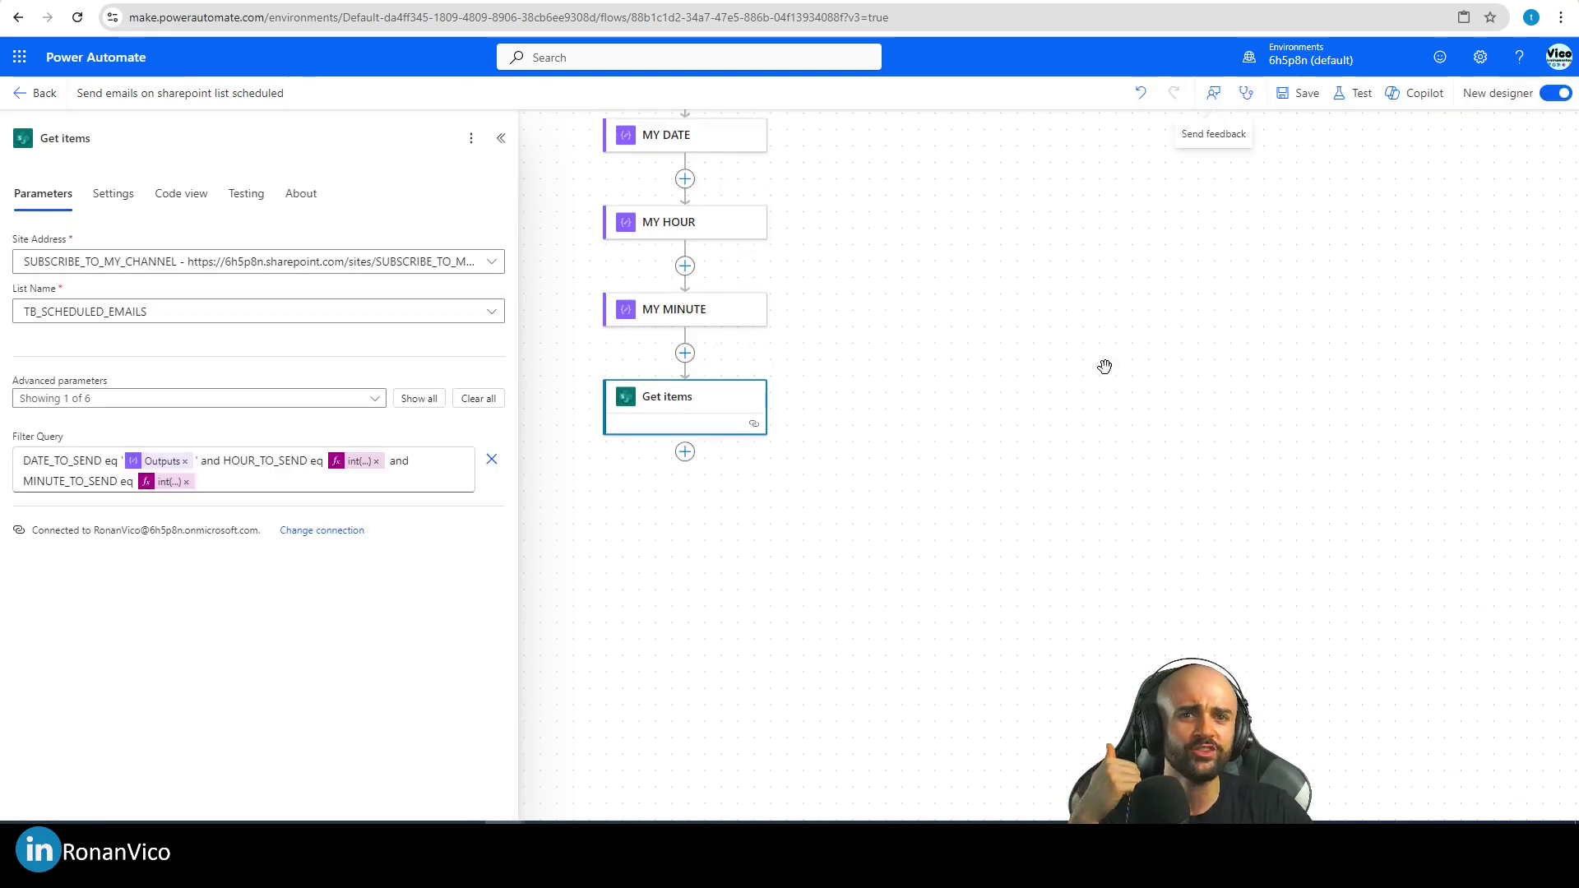
click(686, 451)
text(outlook)
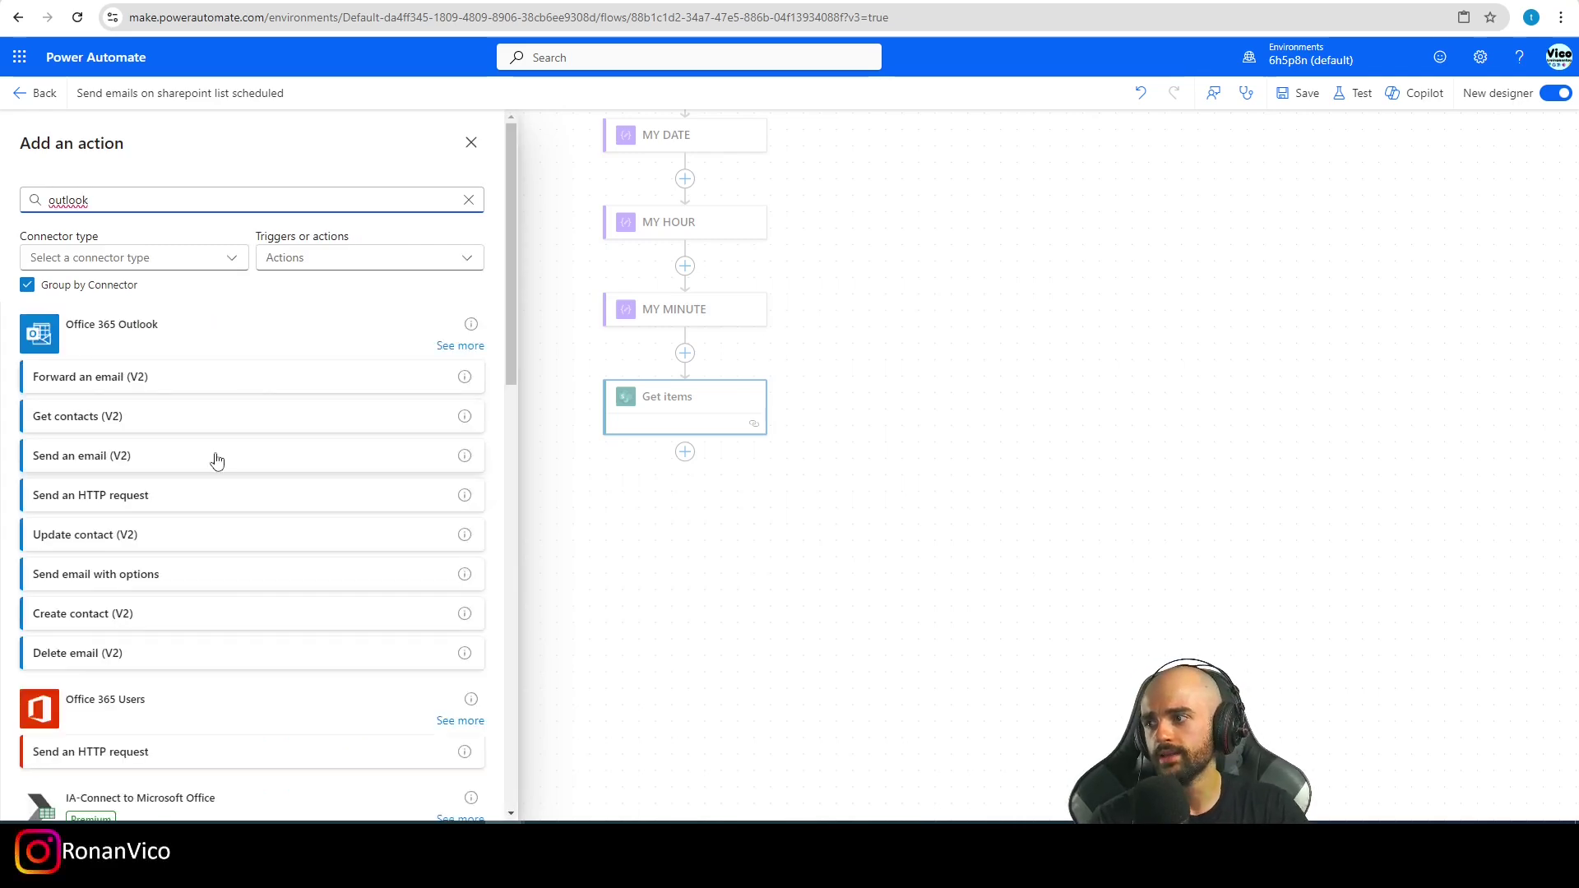
click(216, 458)
drag(1173, 644, 891, 408)
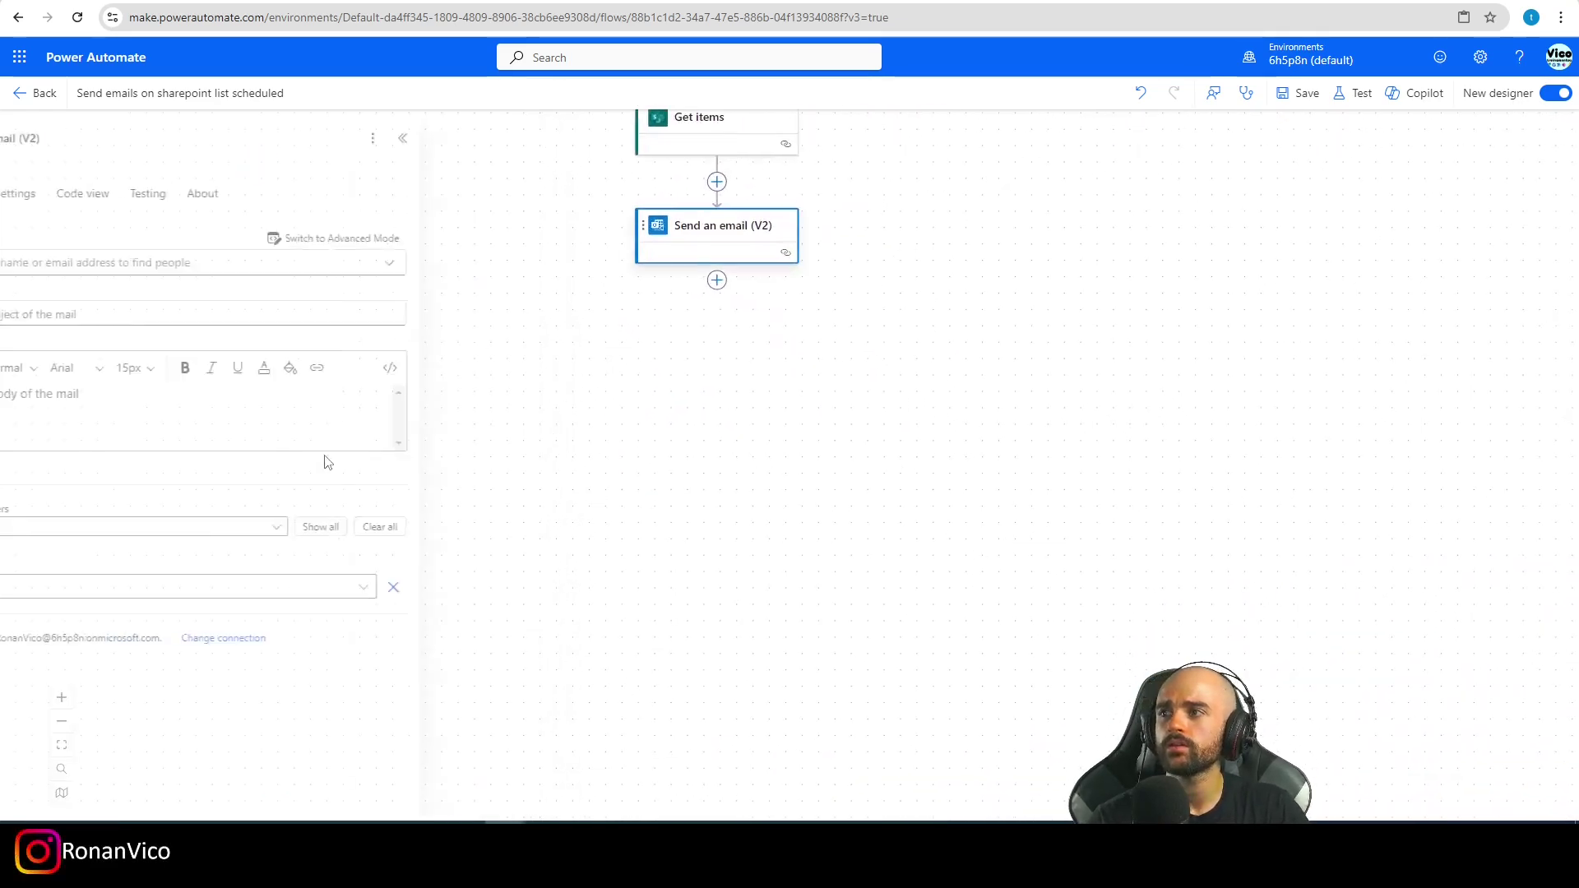
- Switch the To field of Send an email (V2) to advanced mode
click(440, 237)
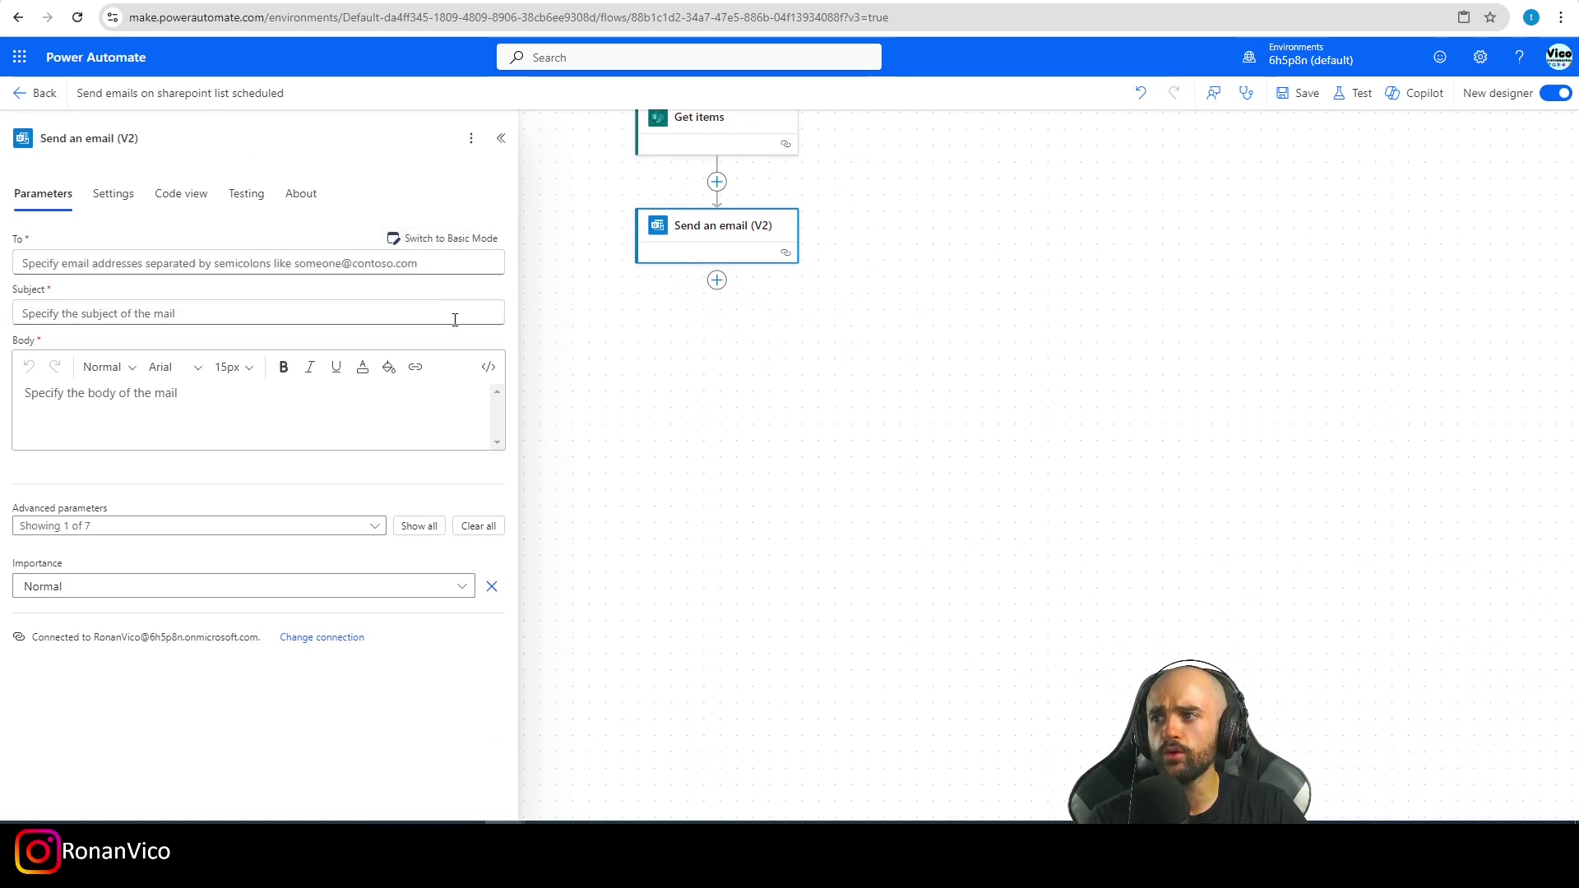
click(469, 237)
click(440, 238)
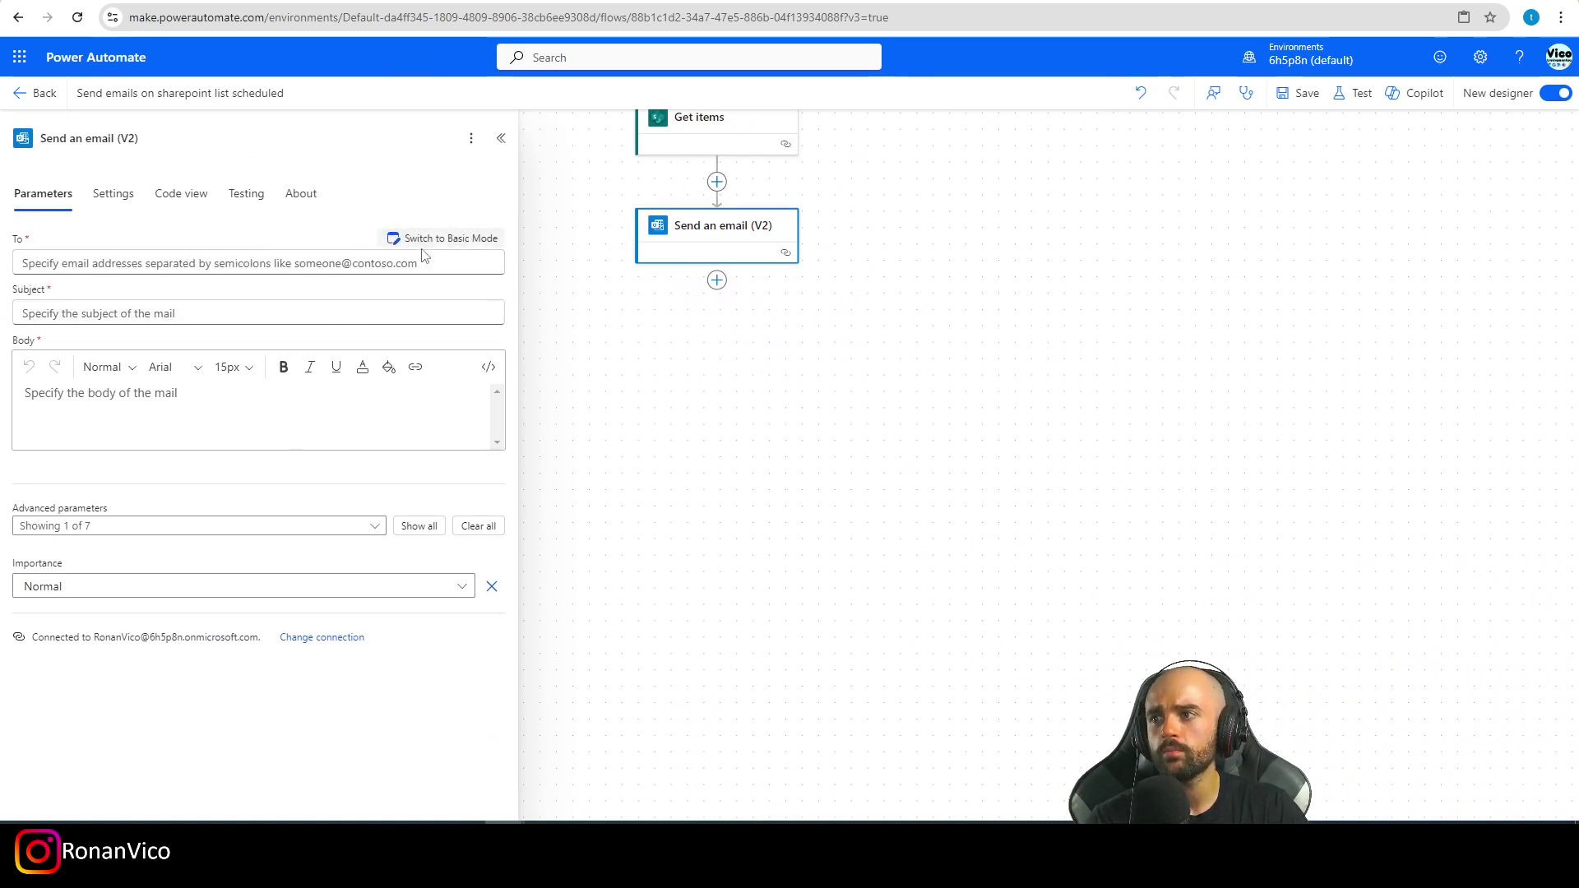
click(451, 240)
click(449, 241)
- Wrap Send an email (V2) in a For each loop by choosing Get items dynamic content for its To expression
click(483, 260)
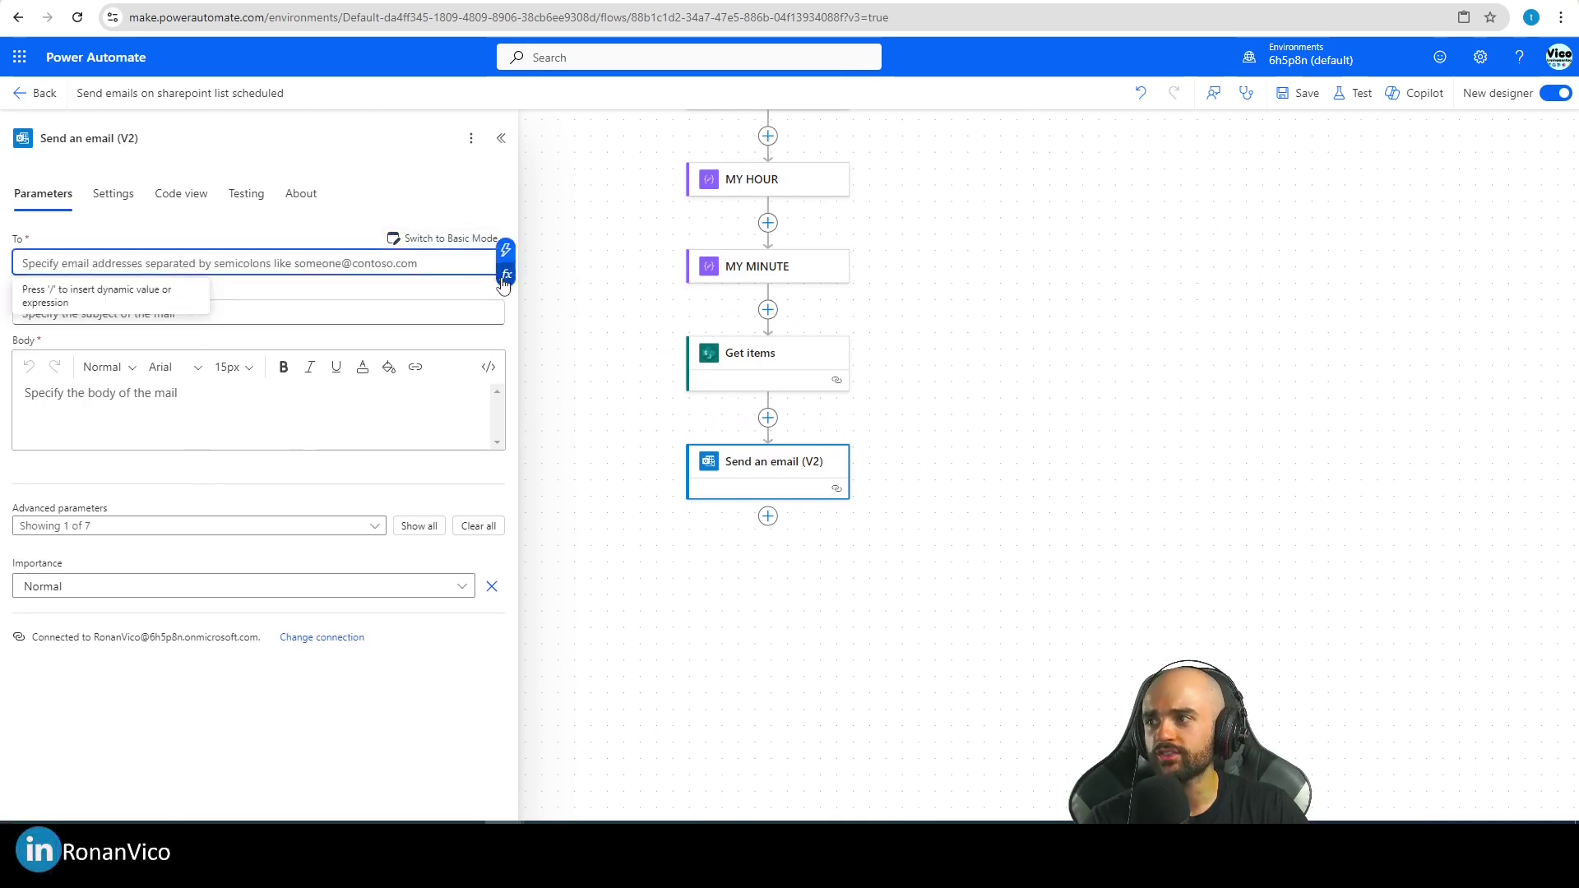
click(504, 277)
click(644, 419)
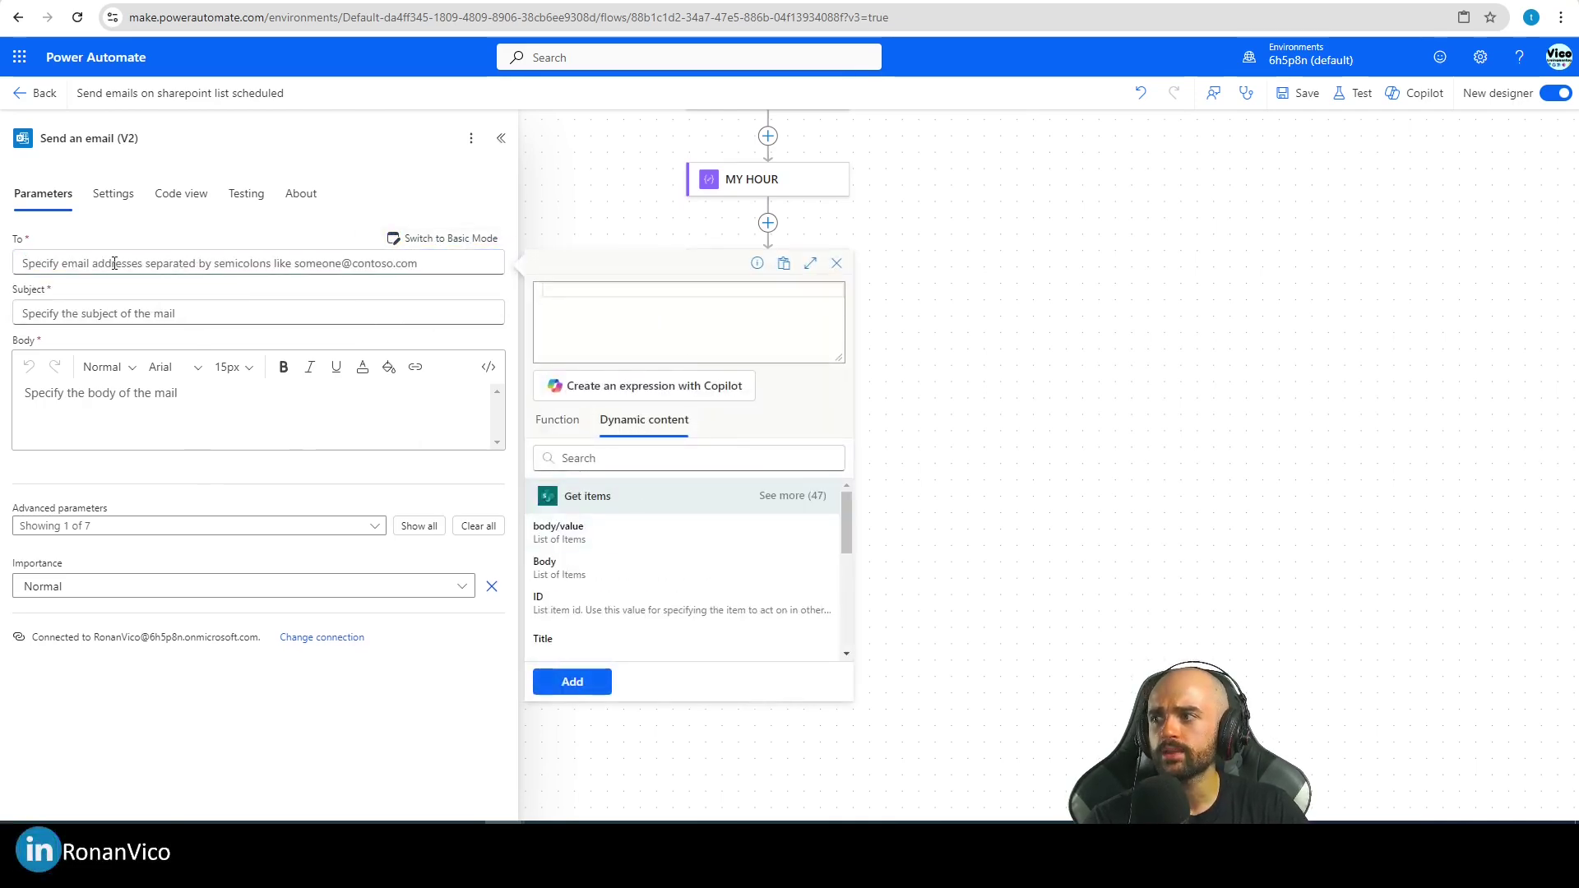
scroll(610, 568, down, 5)
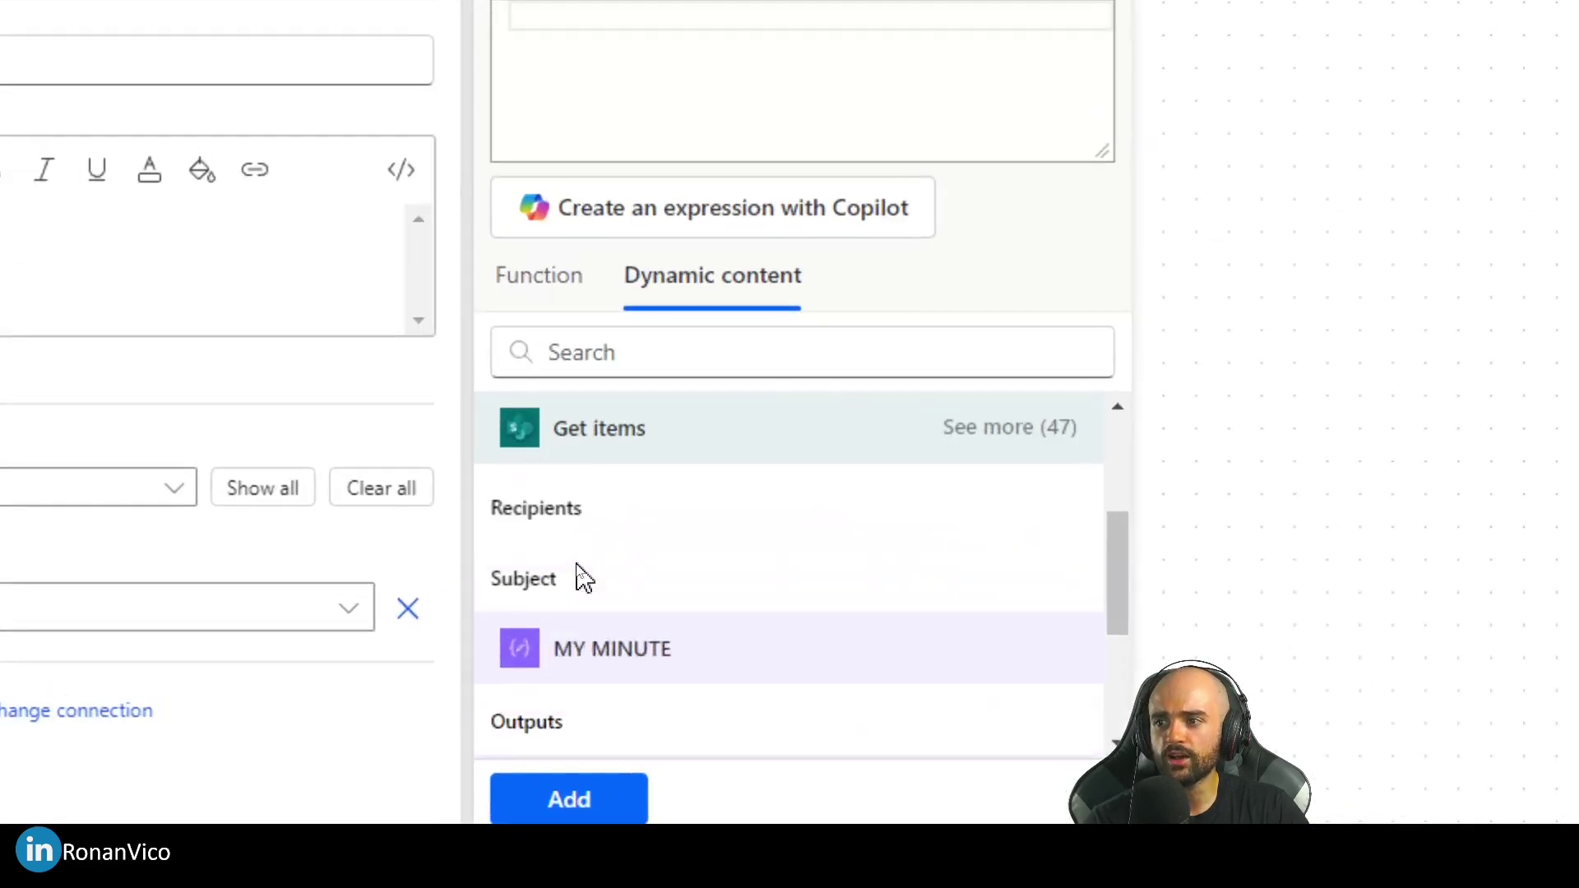
scroll(585, 578, up, 1)
click(1414, 557)
scroll(1458, 812, down, 1)
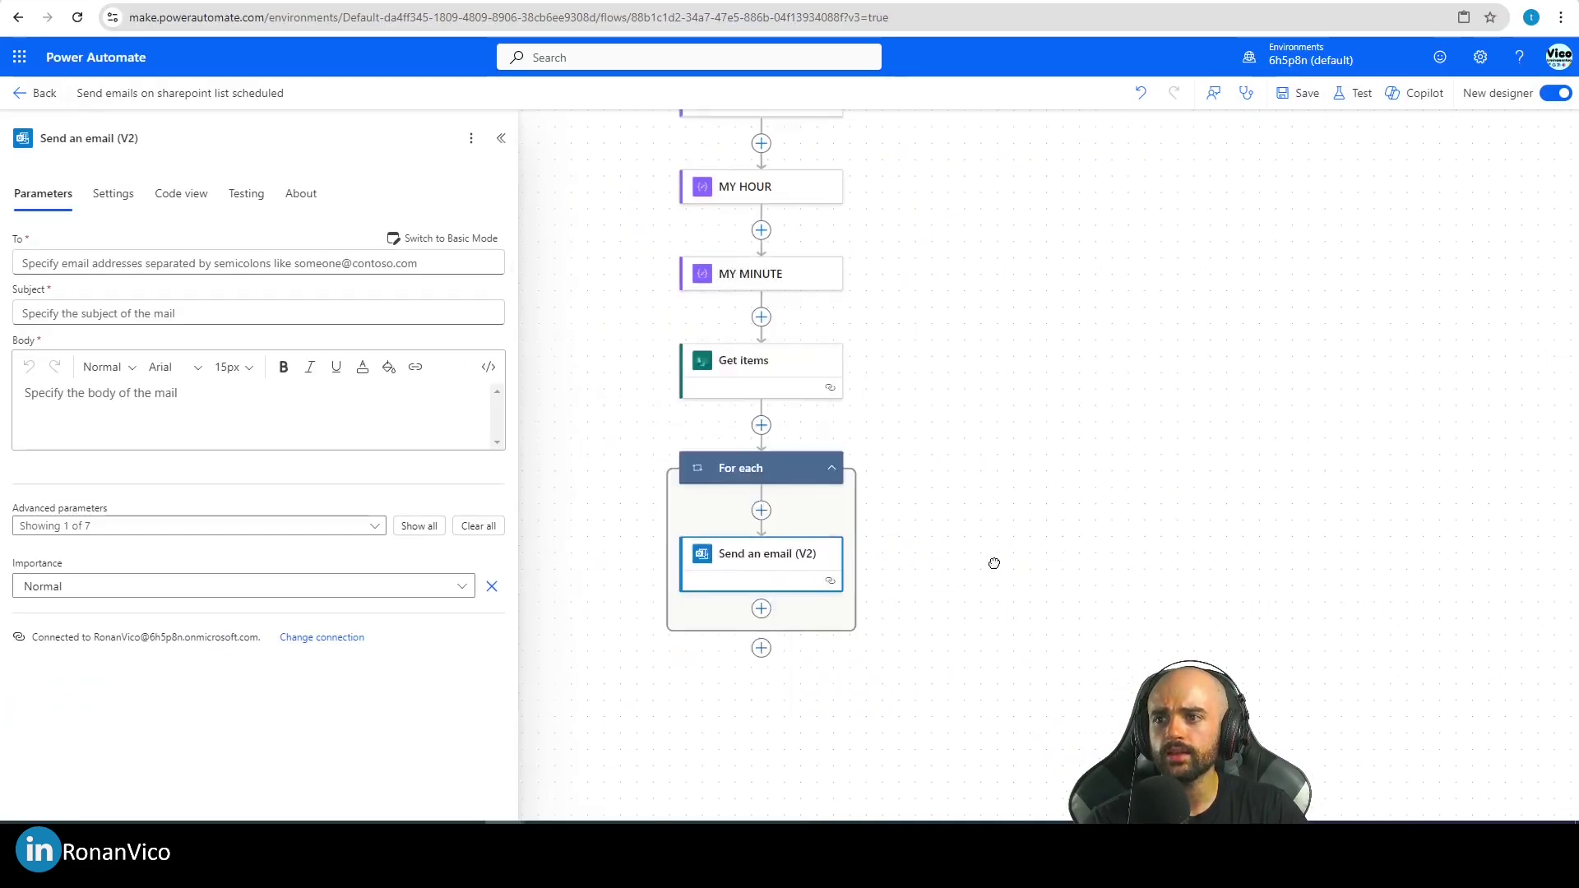
drag(1017, 686, 945, 451)
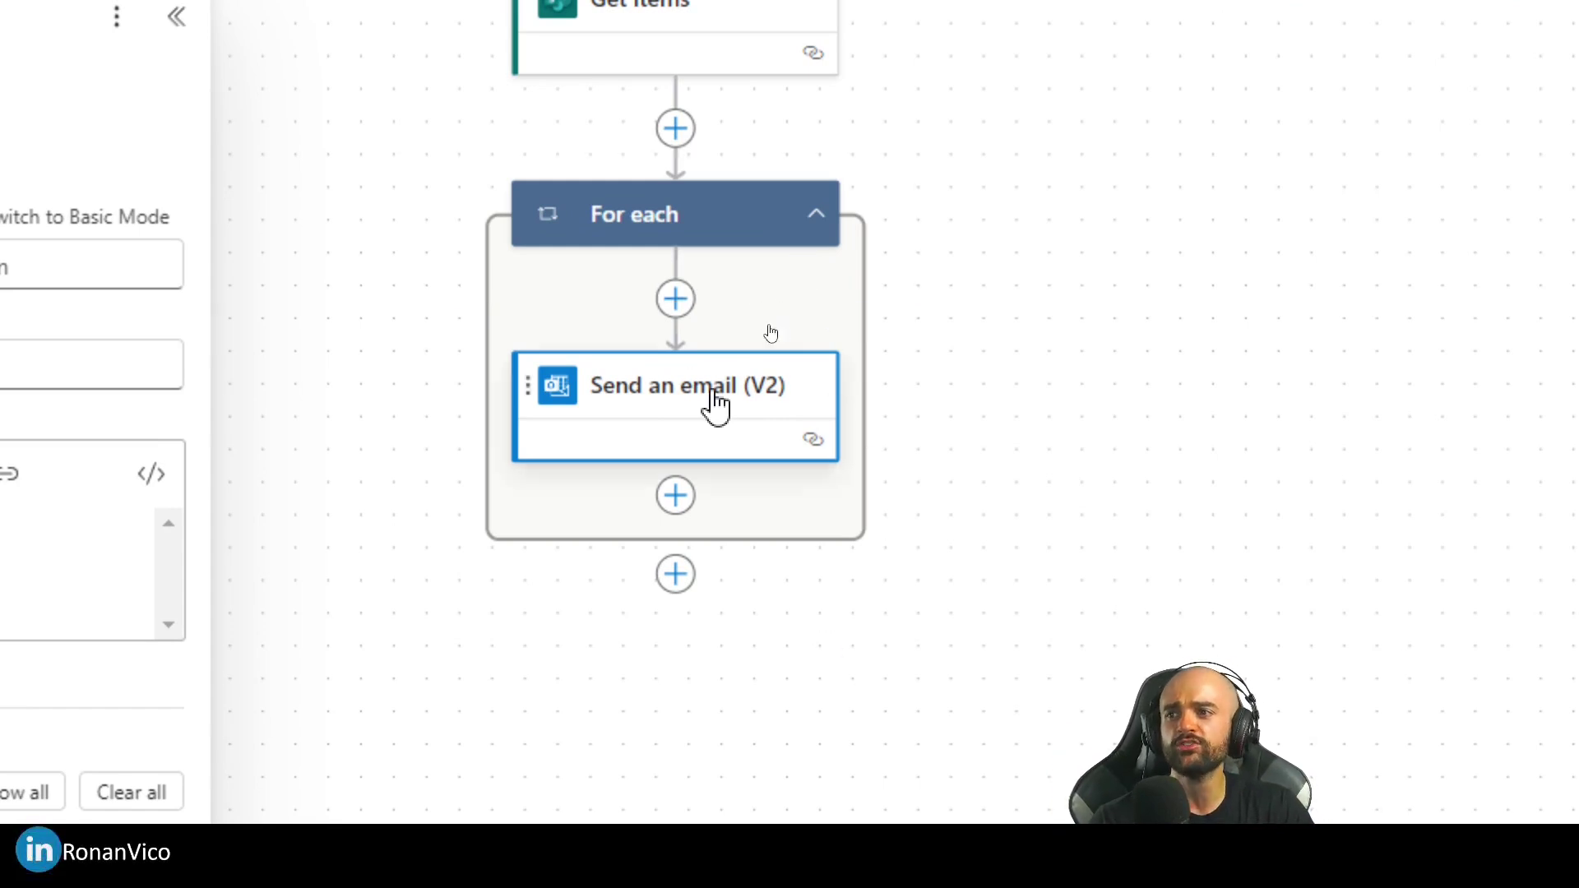
- Set the To field of Send an email (V2) to Recipients and its Subject to Subject, both from Get items
click(159, 264)
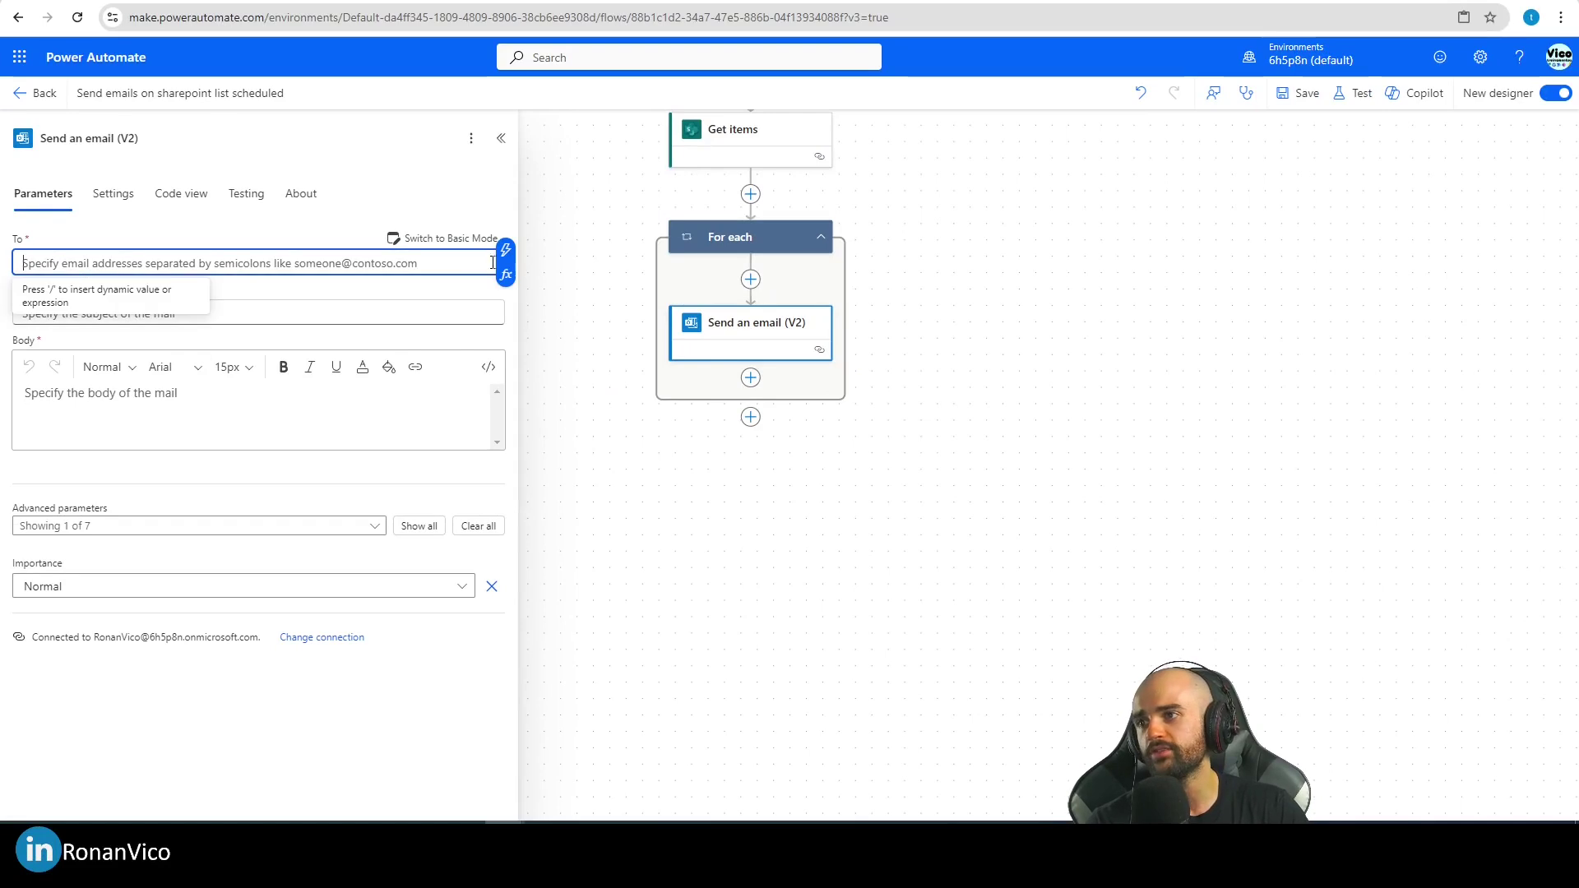
click(505, 250)
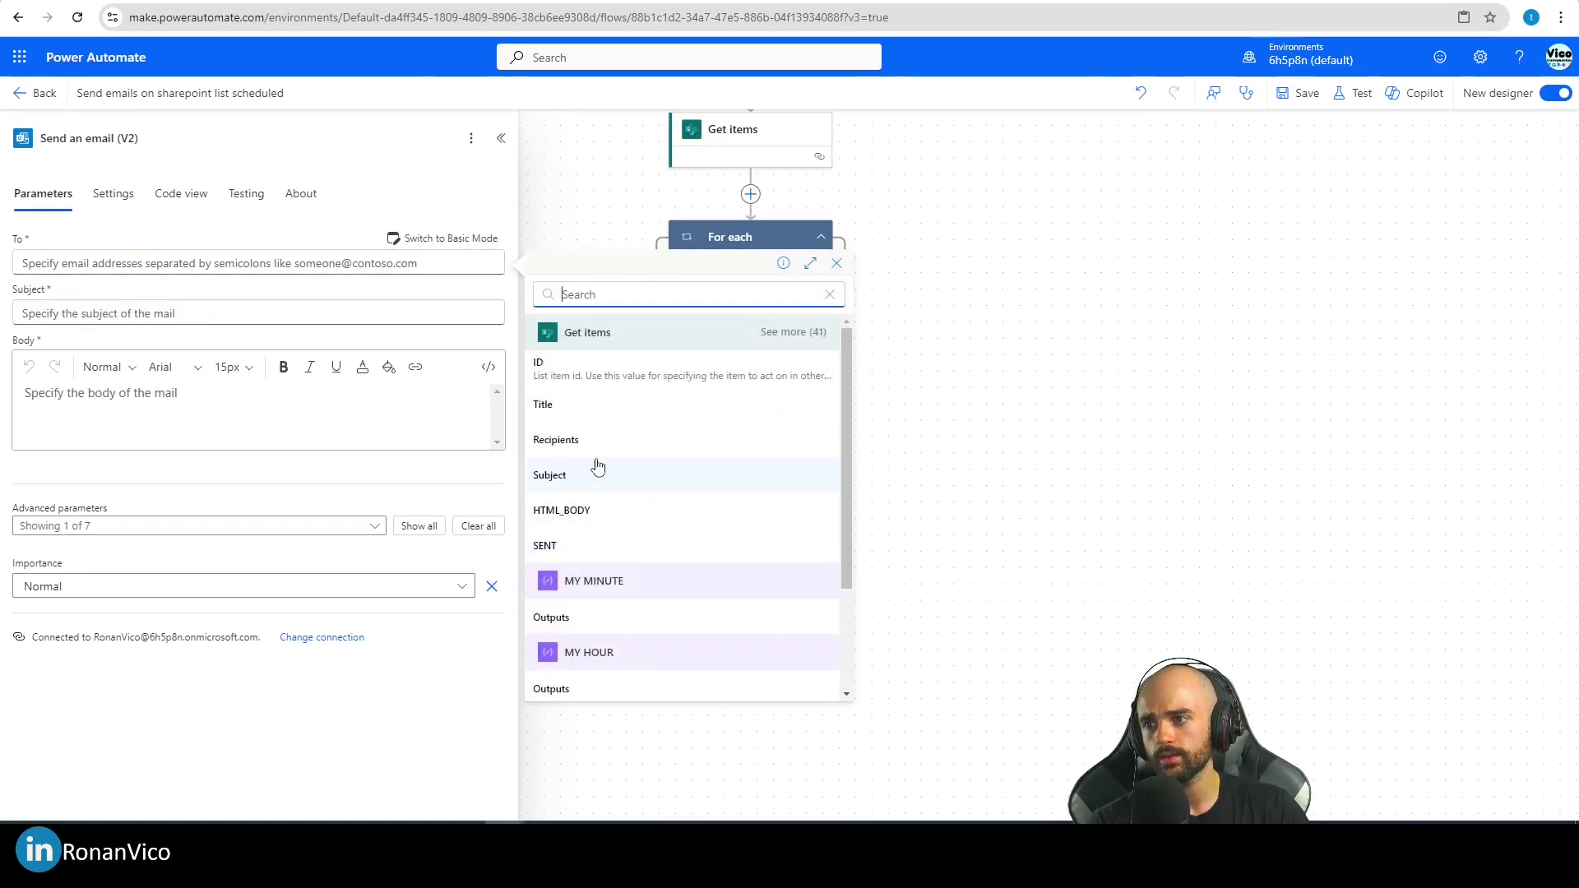
click(567, 440)
click(296, 316)
click(505, 301)
click(580, 524)
- Set the body of Send an email (V2) to the HTML_BODY dynamic content from Get items
click(398, 413)
click(505, 380)
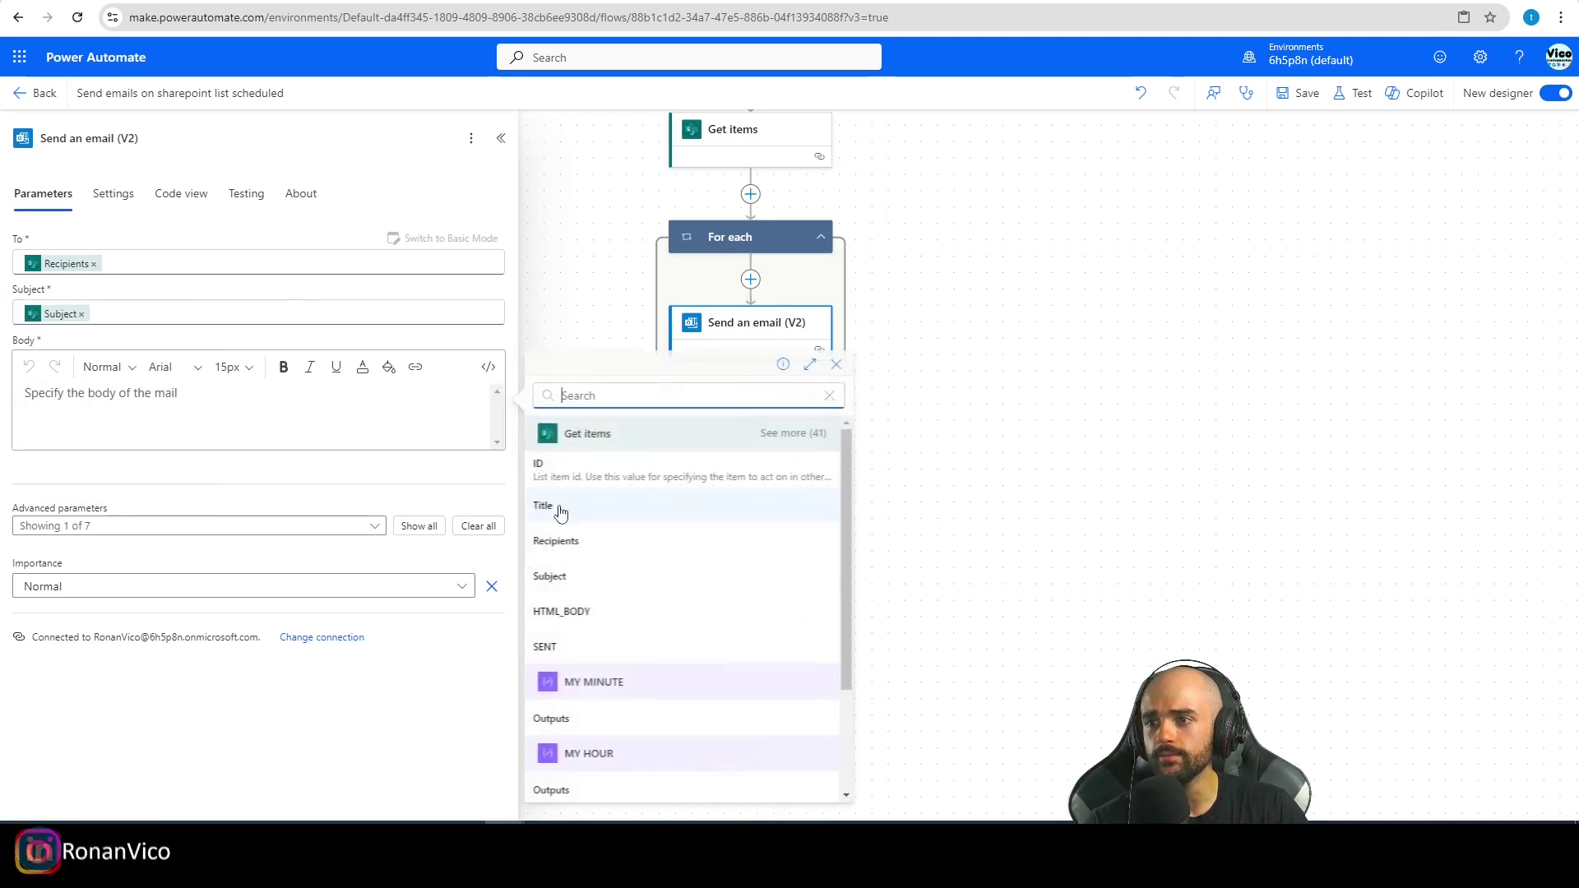
click(624, 611)
- Show the Attachments advanced parameter of Send an email (V2) and add a new attachment item
click(123, 597)
click(80, 527)
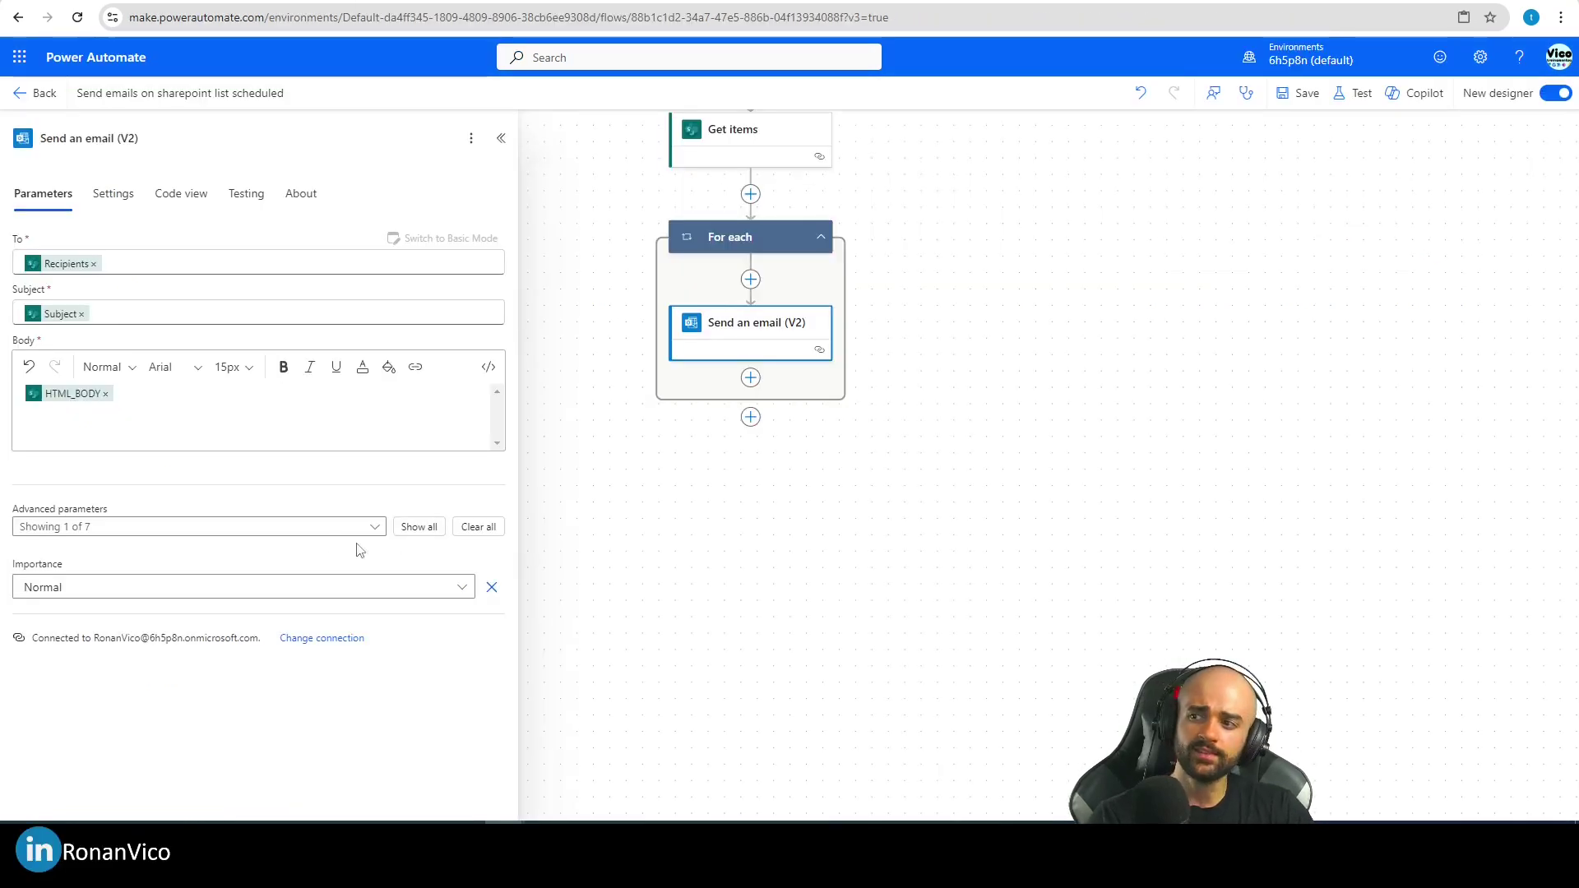
click(156, 587)
click(176, 731)
click(230, 527)
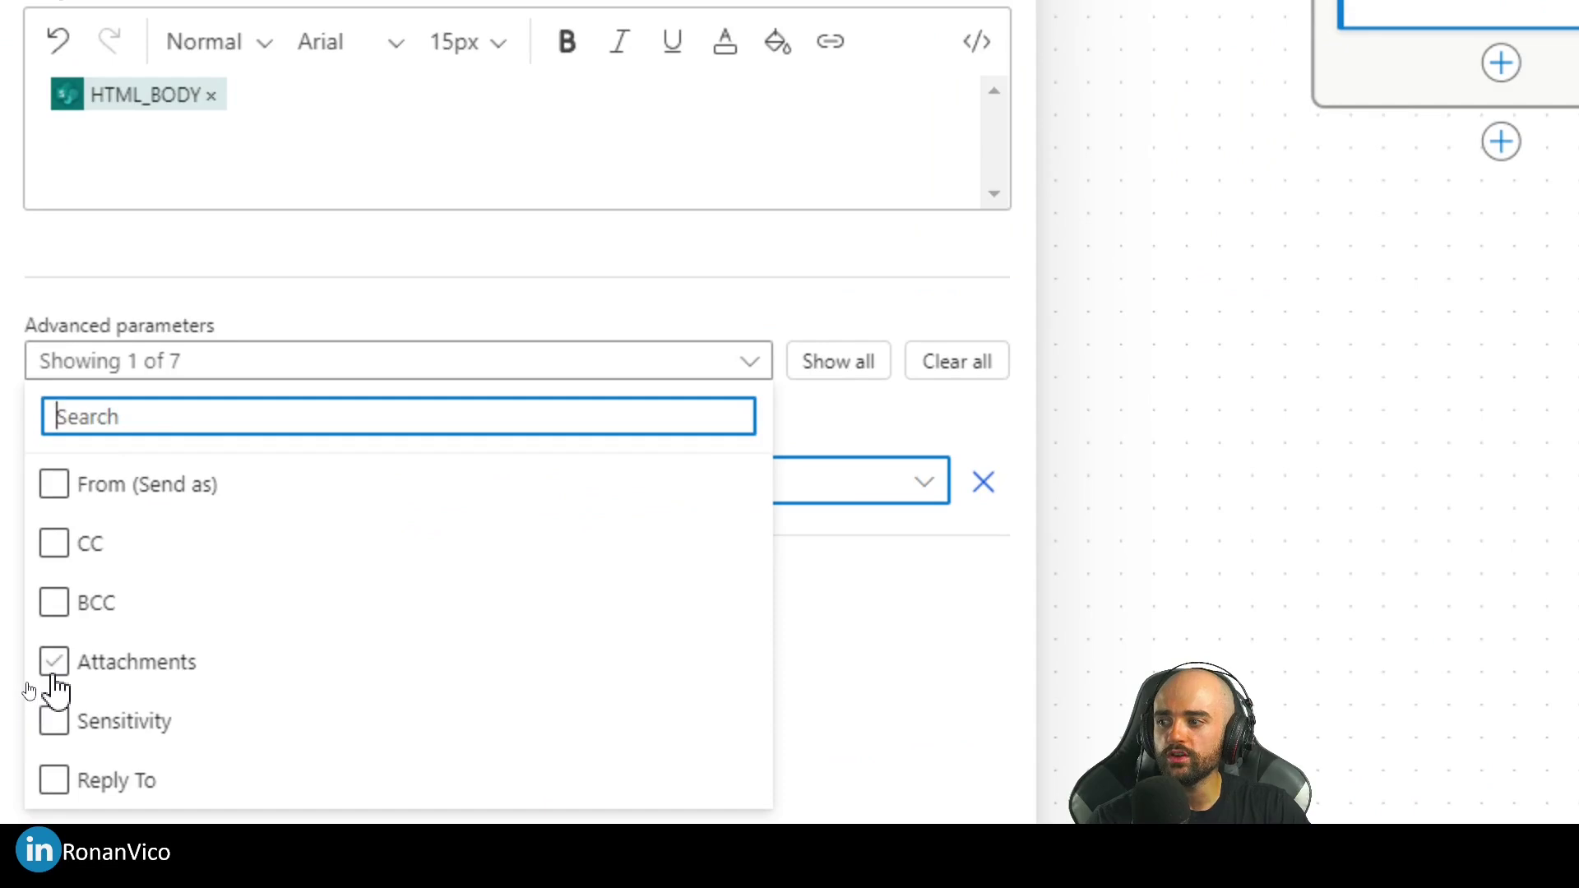
click(27, 678)
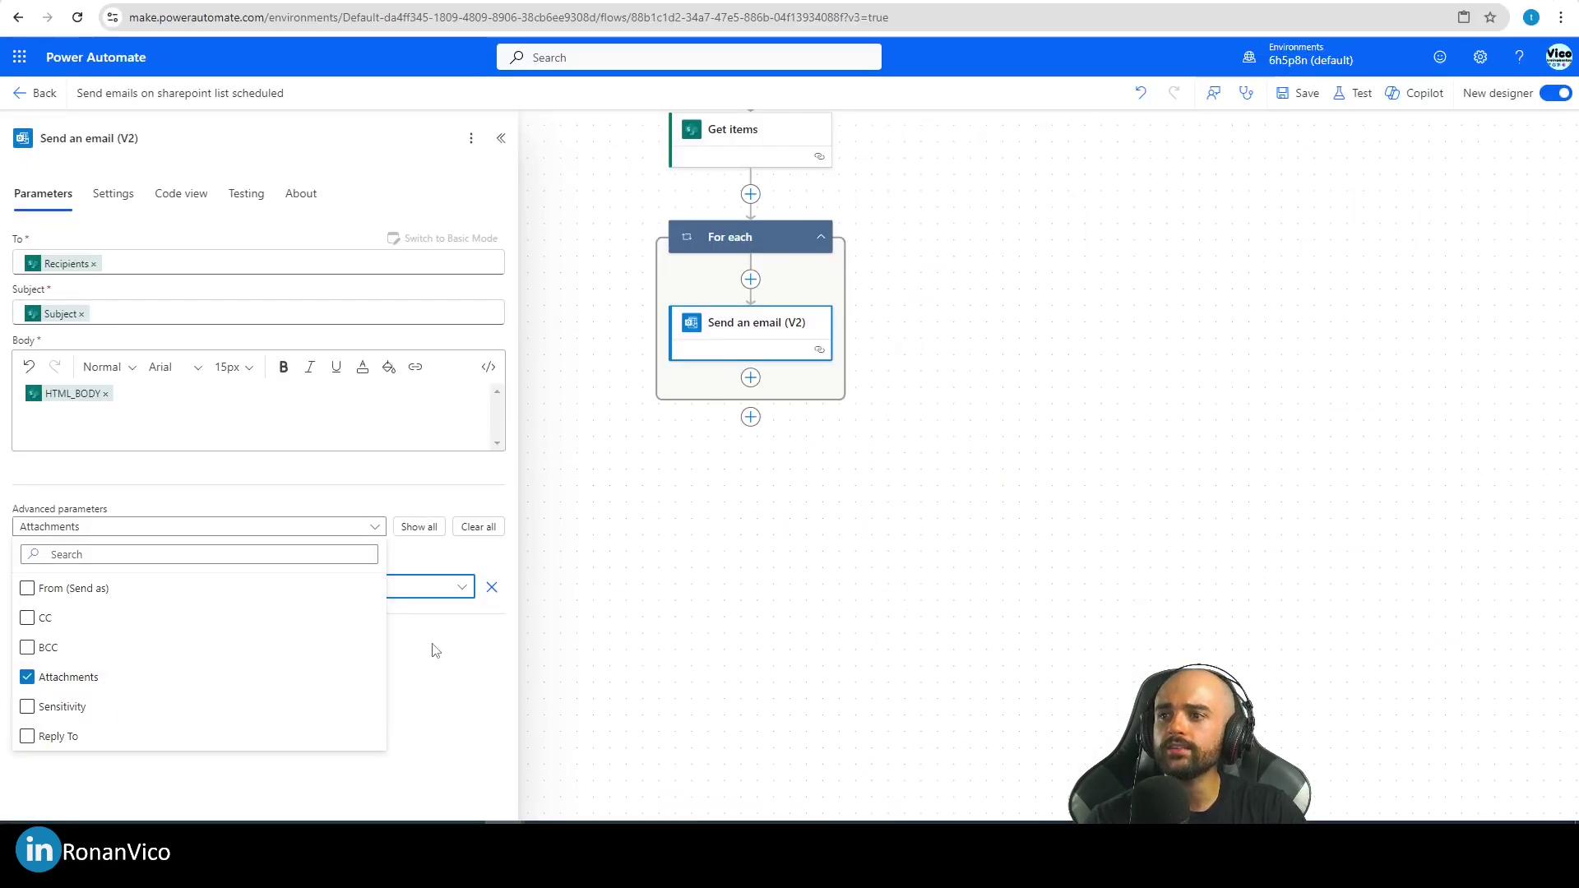
click(435, 711)
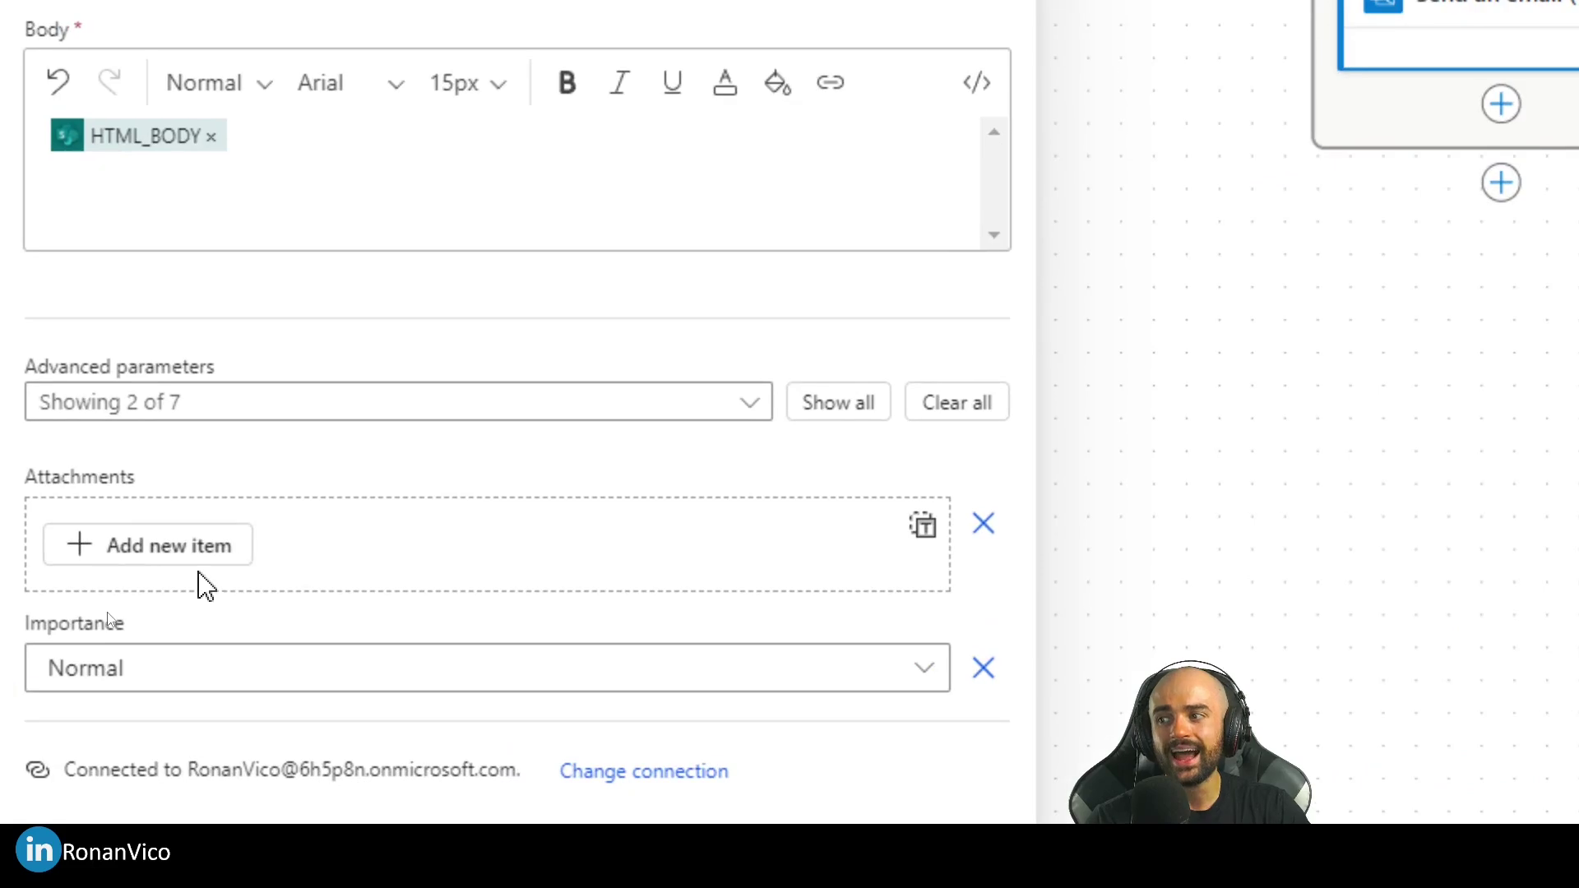
click(107, 600)
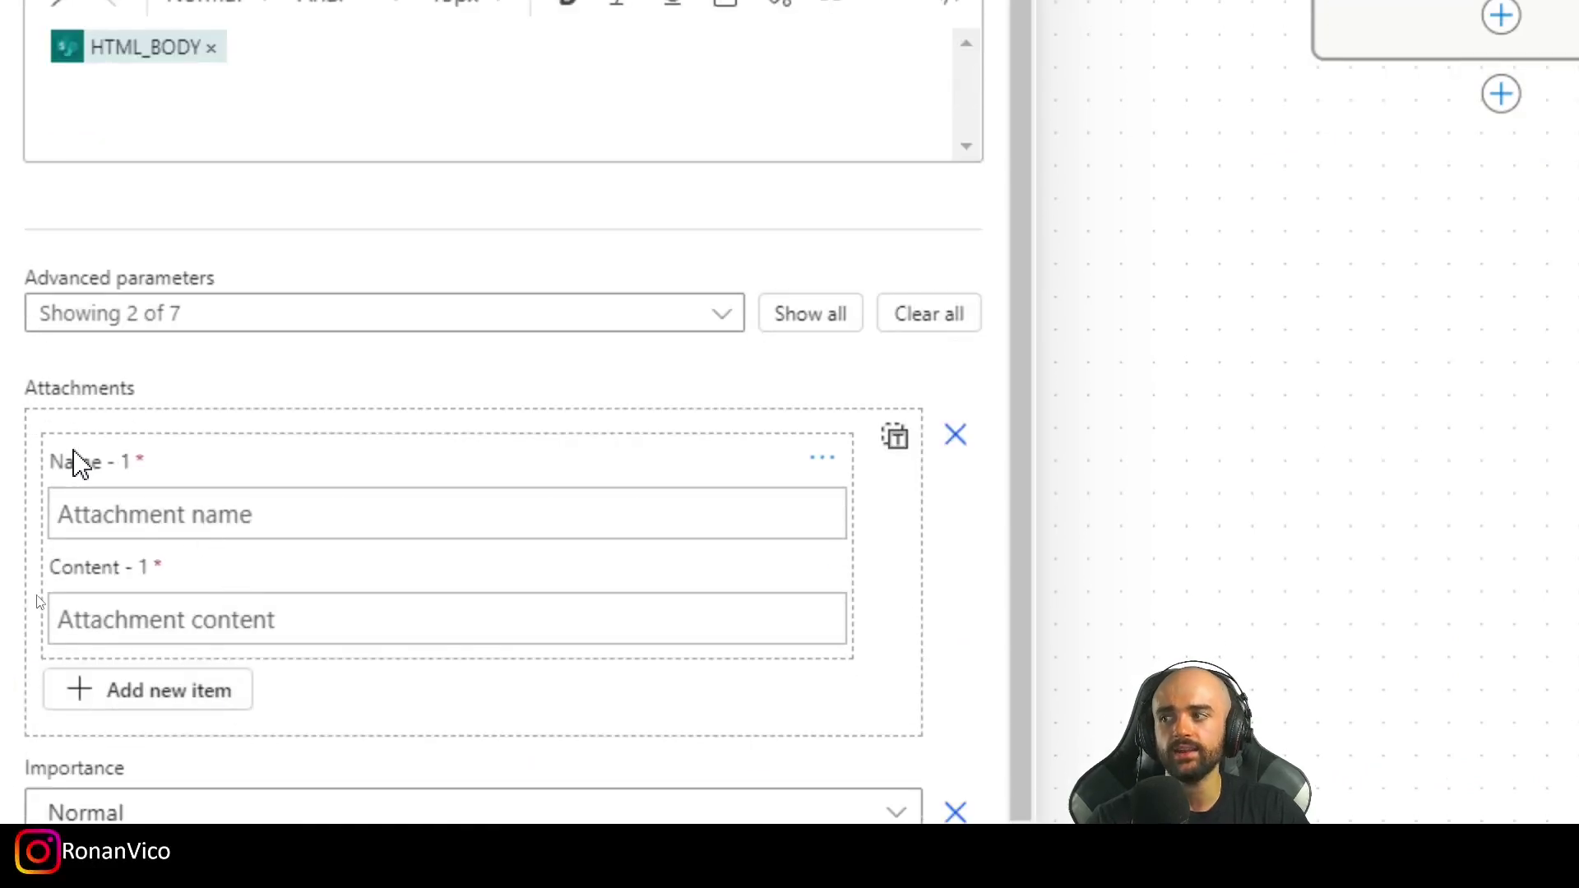
- Add a Condition action before Send an email (V2) inside the For each loop and rename it CHECK IF HAVE ATTCHMENTS
scroll(814, 311, up, 2)
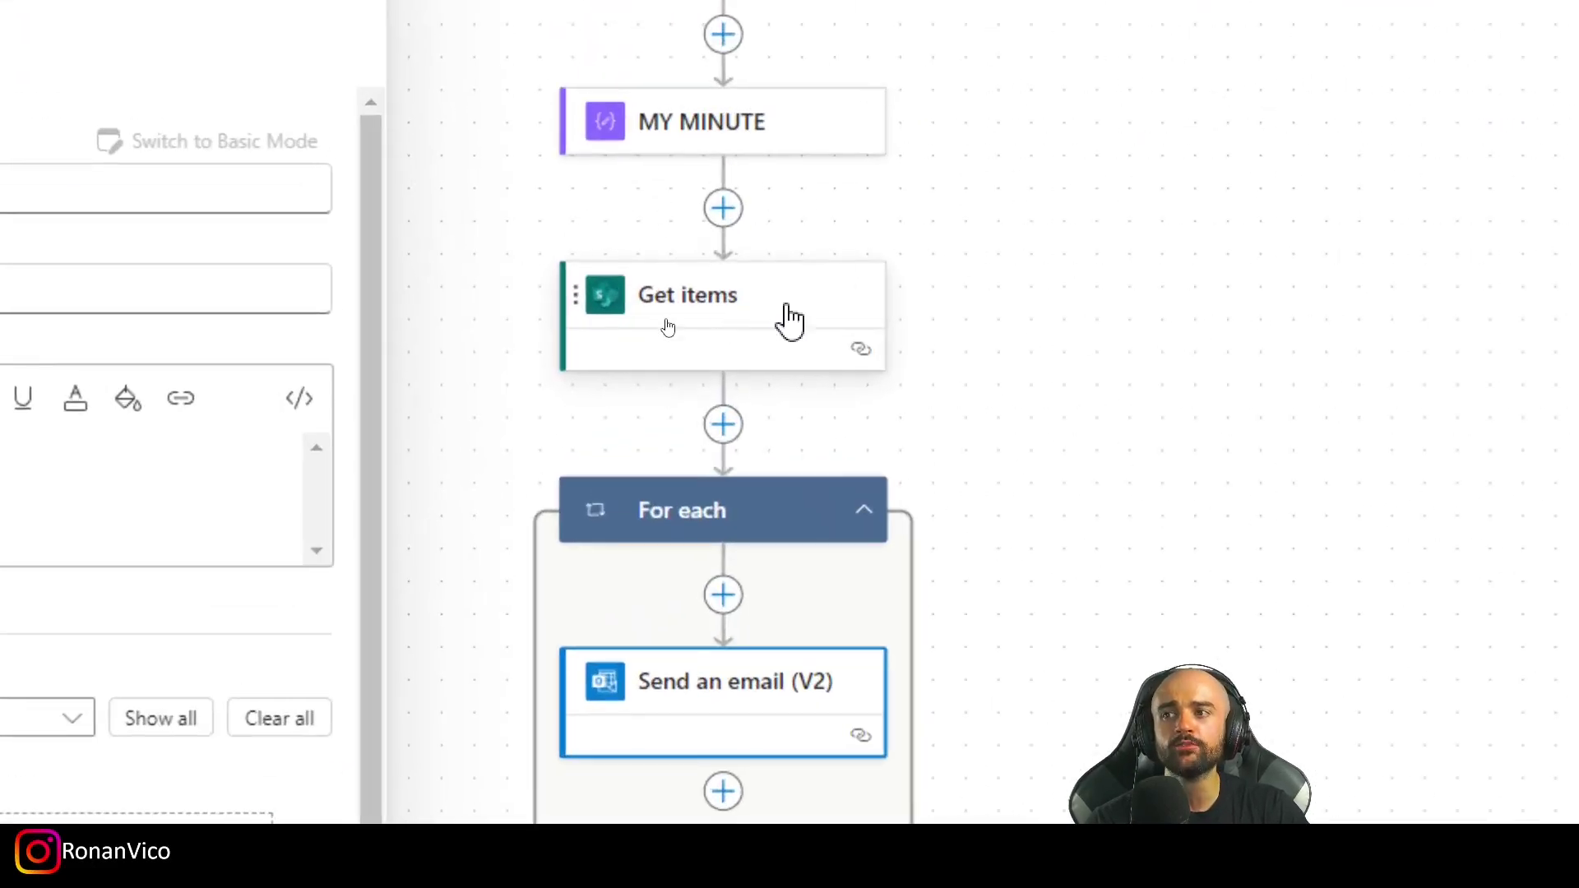
click(723, 593)
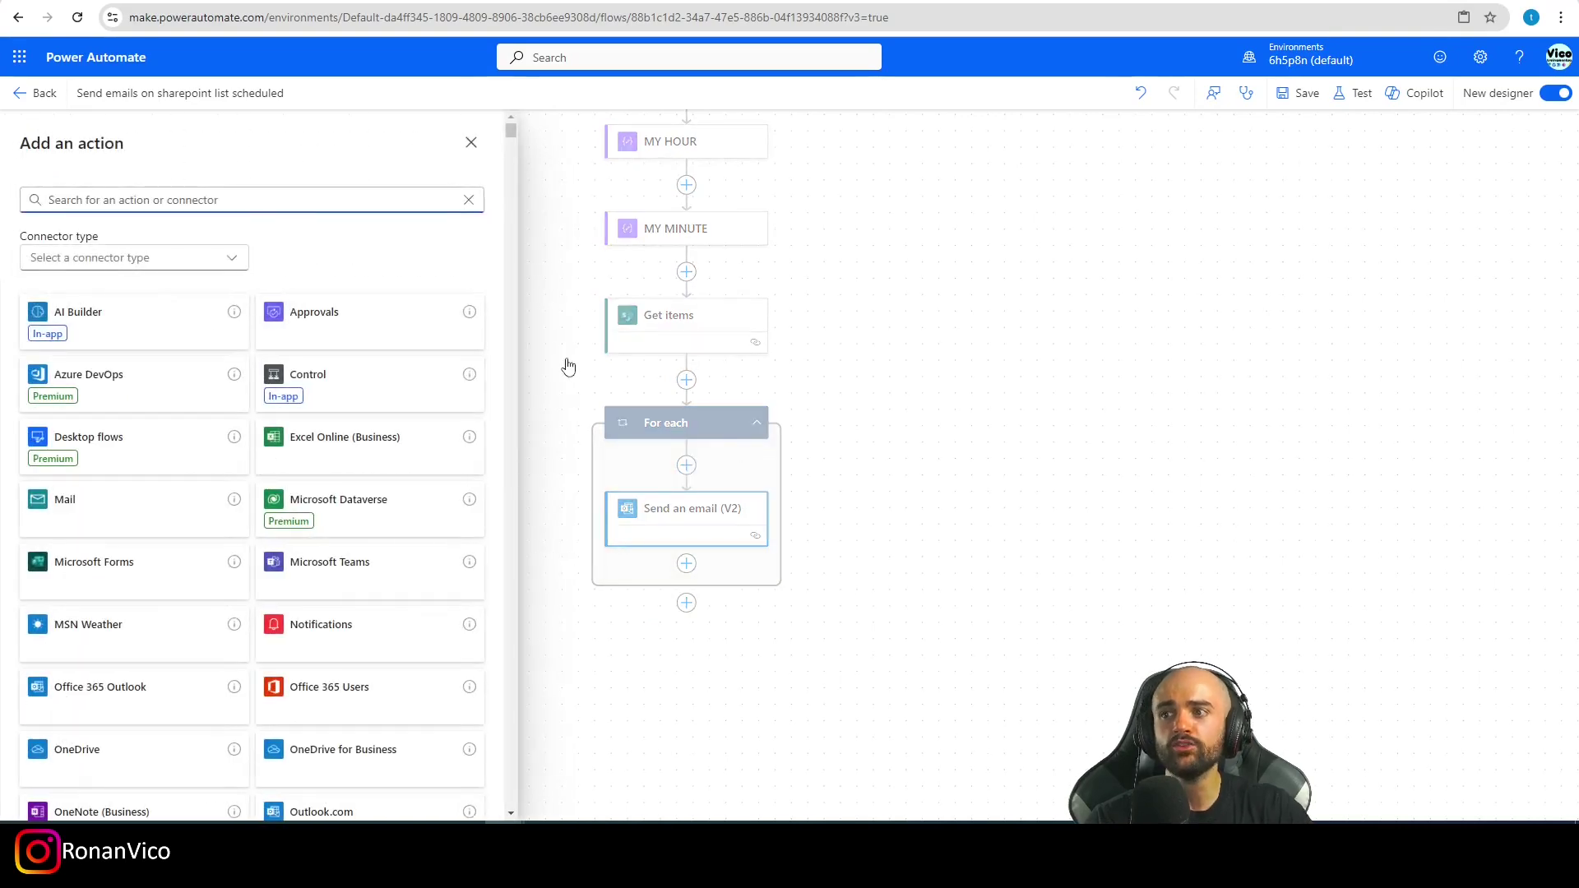
text(condition)
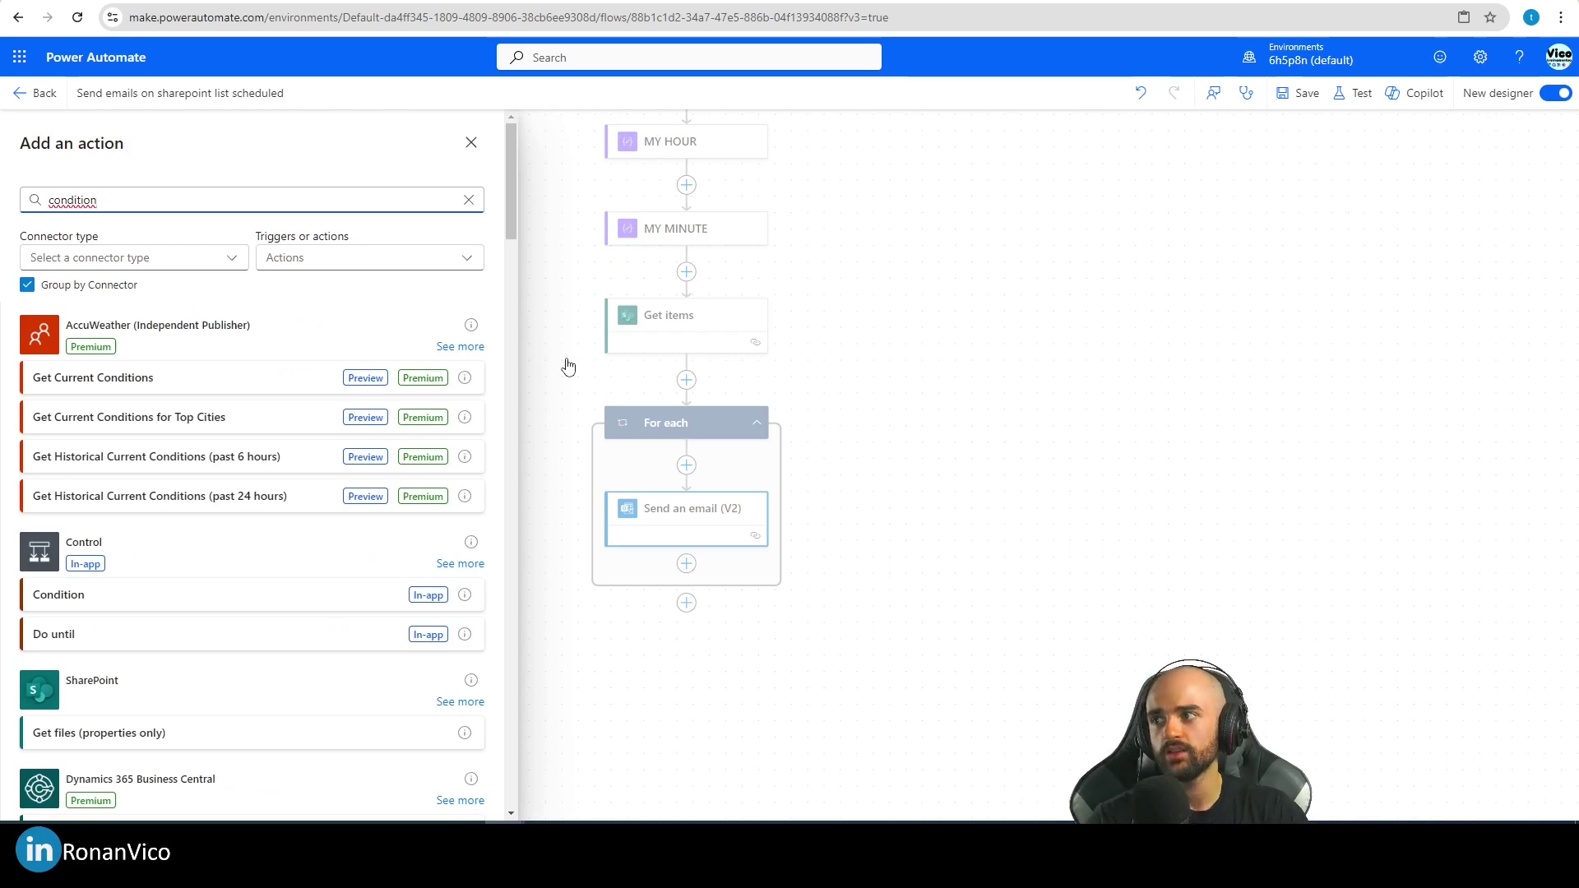
click(292, 595)
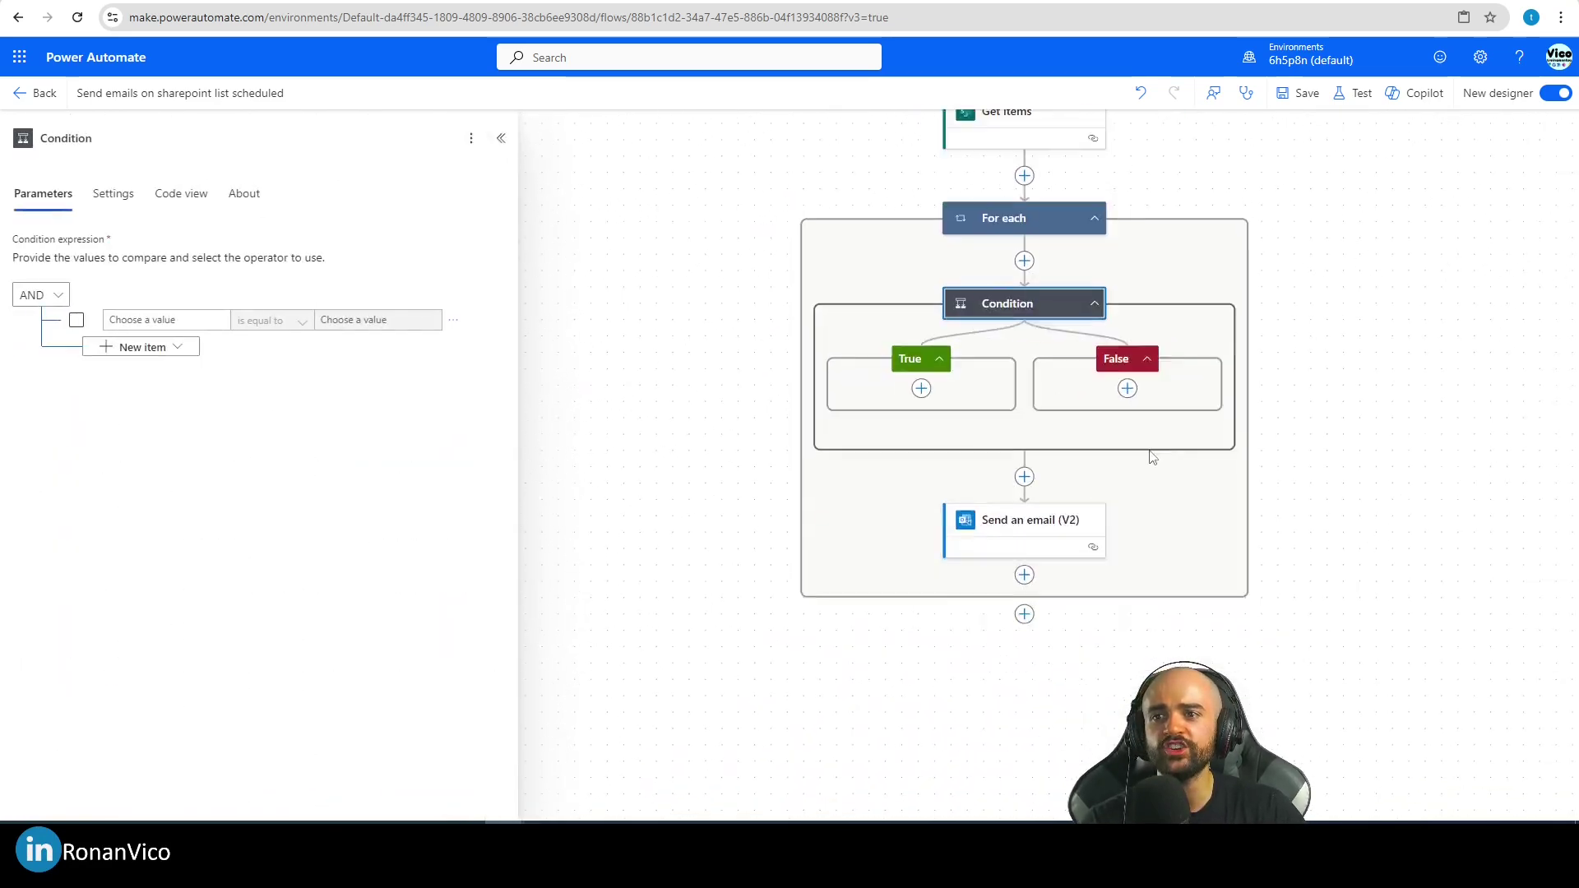
click(142, 138)
text(CHECK IF HAVE ATTACHMENTS)
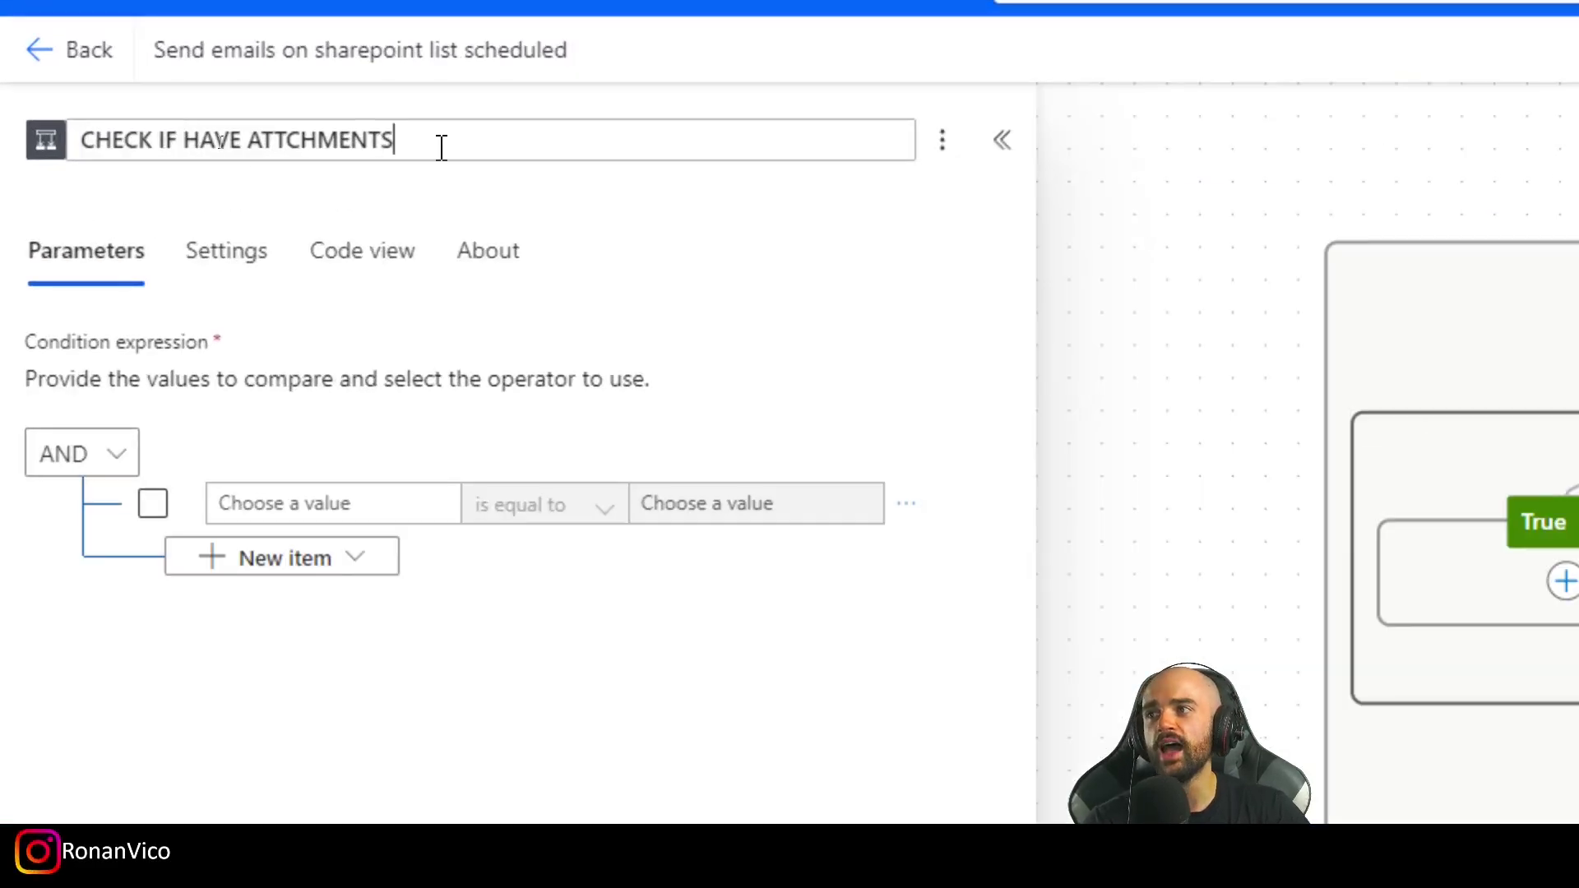
click(498, 210)
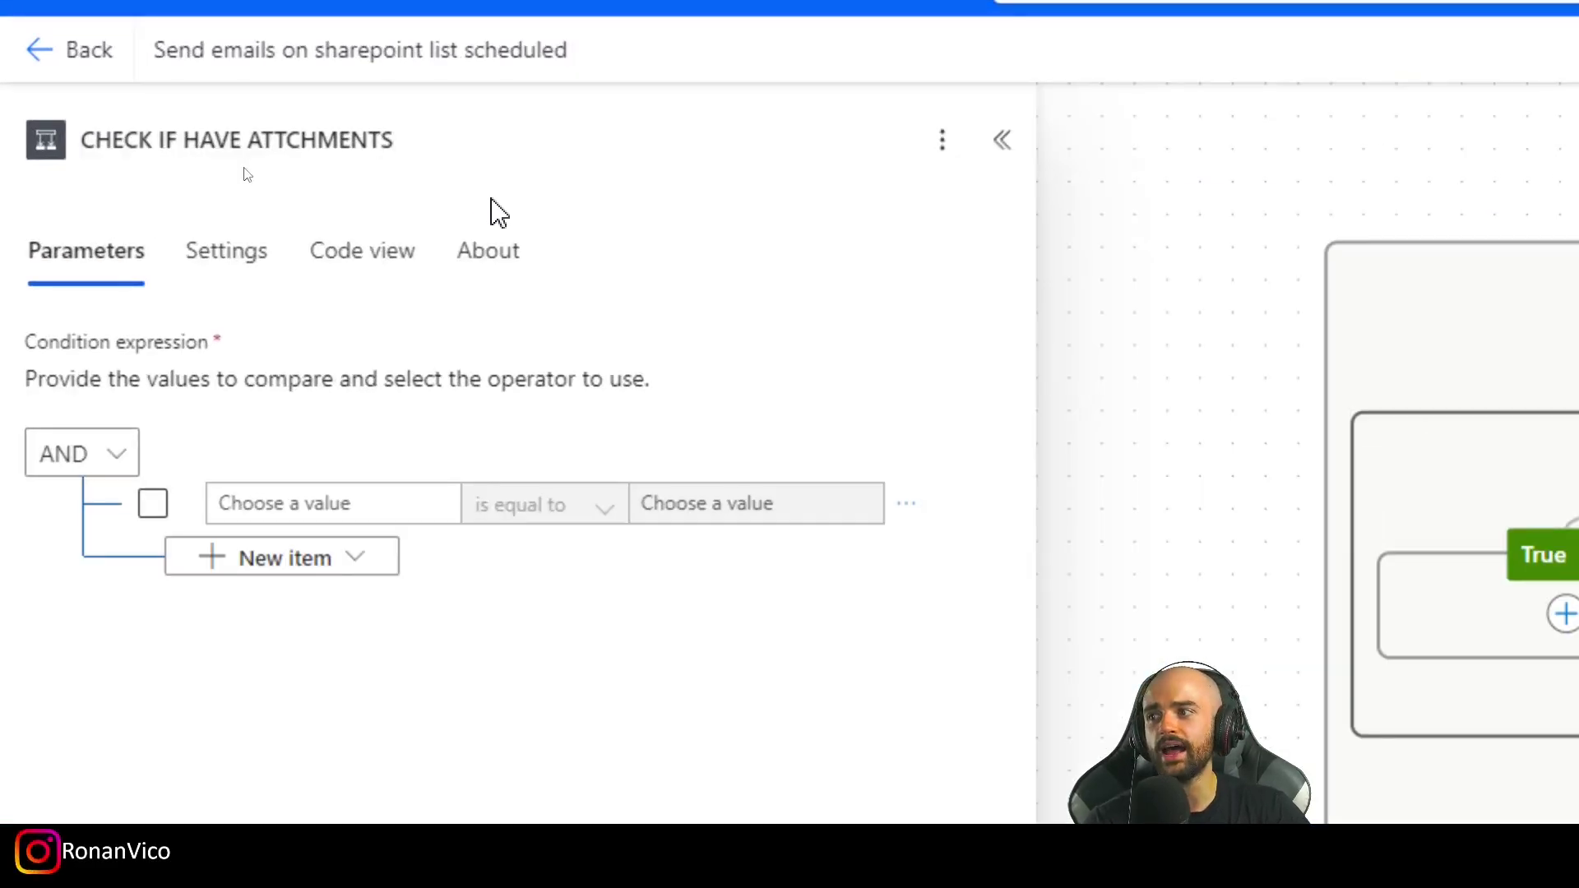
- Set the first value of the CHECK IF HAVE ATTCHMENTS condition to Has attachments from Get items
click(356, 503)
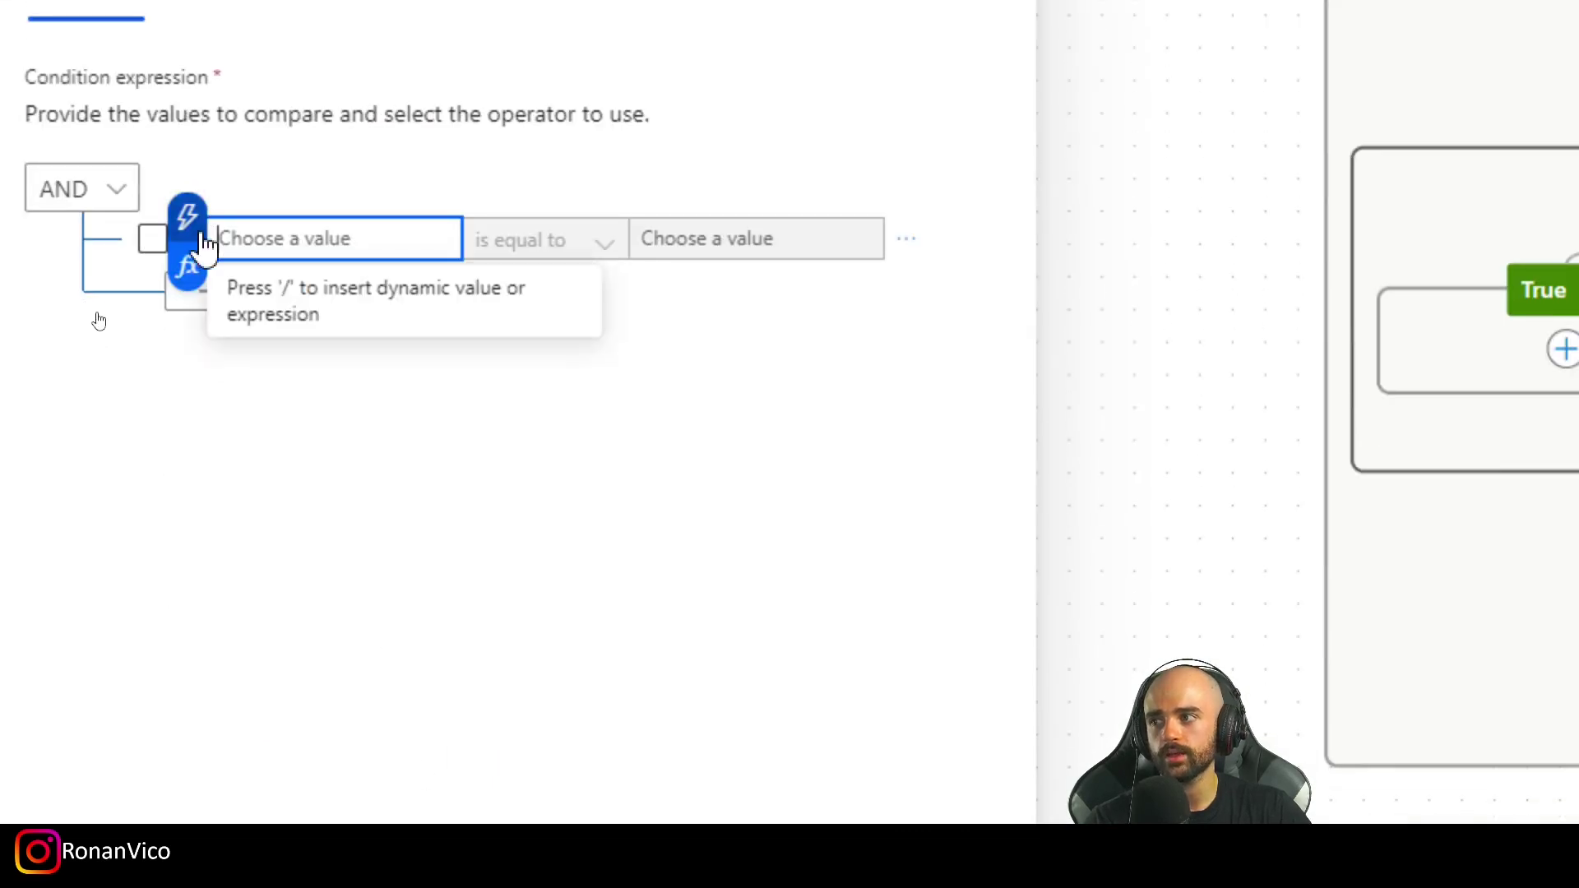
click(187, 220)
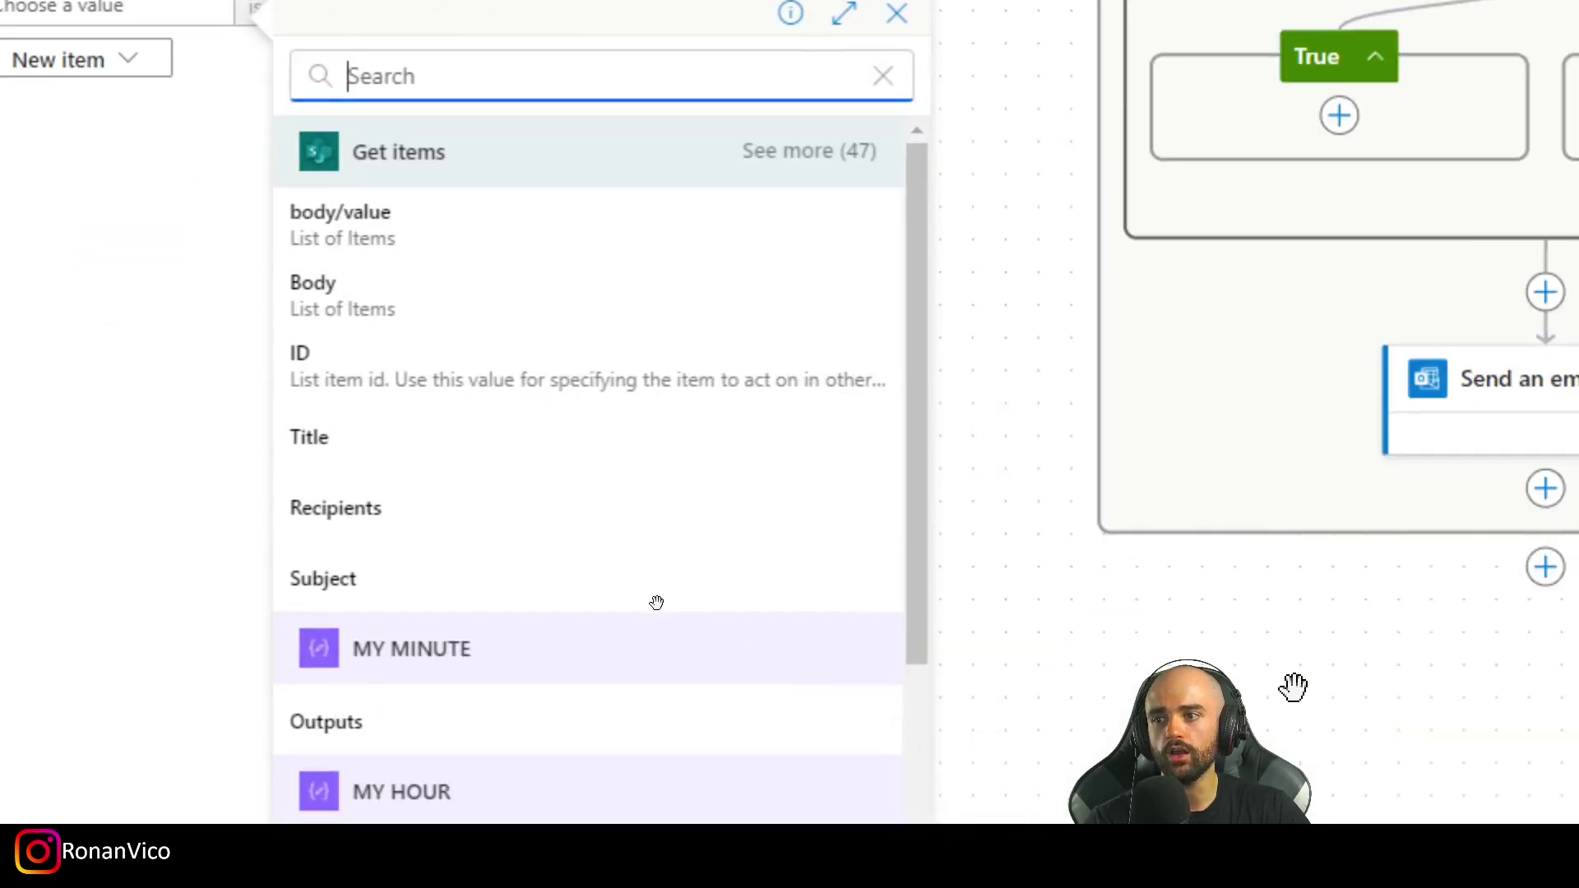
scroll(494, 329, down, 2)
text(atta)
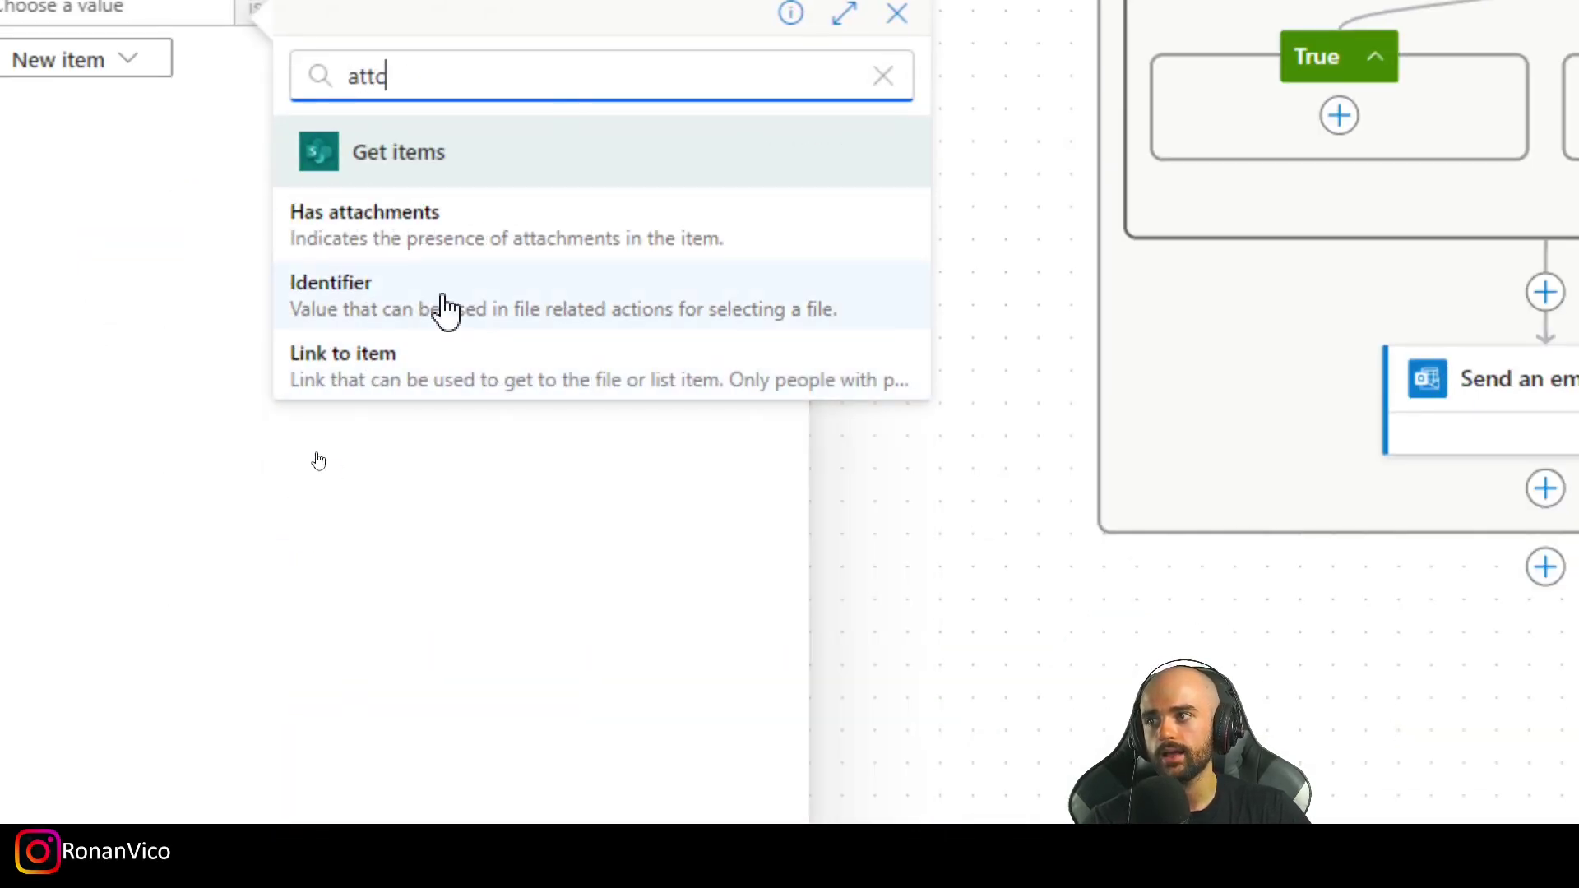
click(405, 222)
- Set the comparison value of the condition to the expression true, using the is equal to operator
click(579, 15)
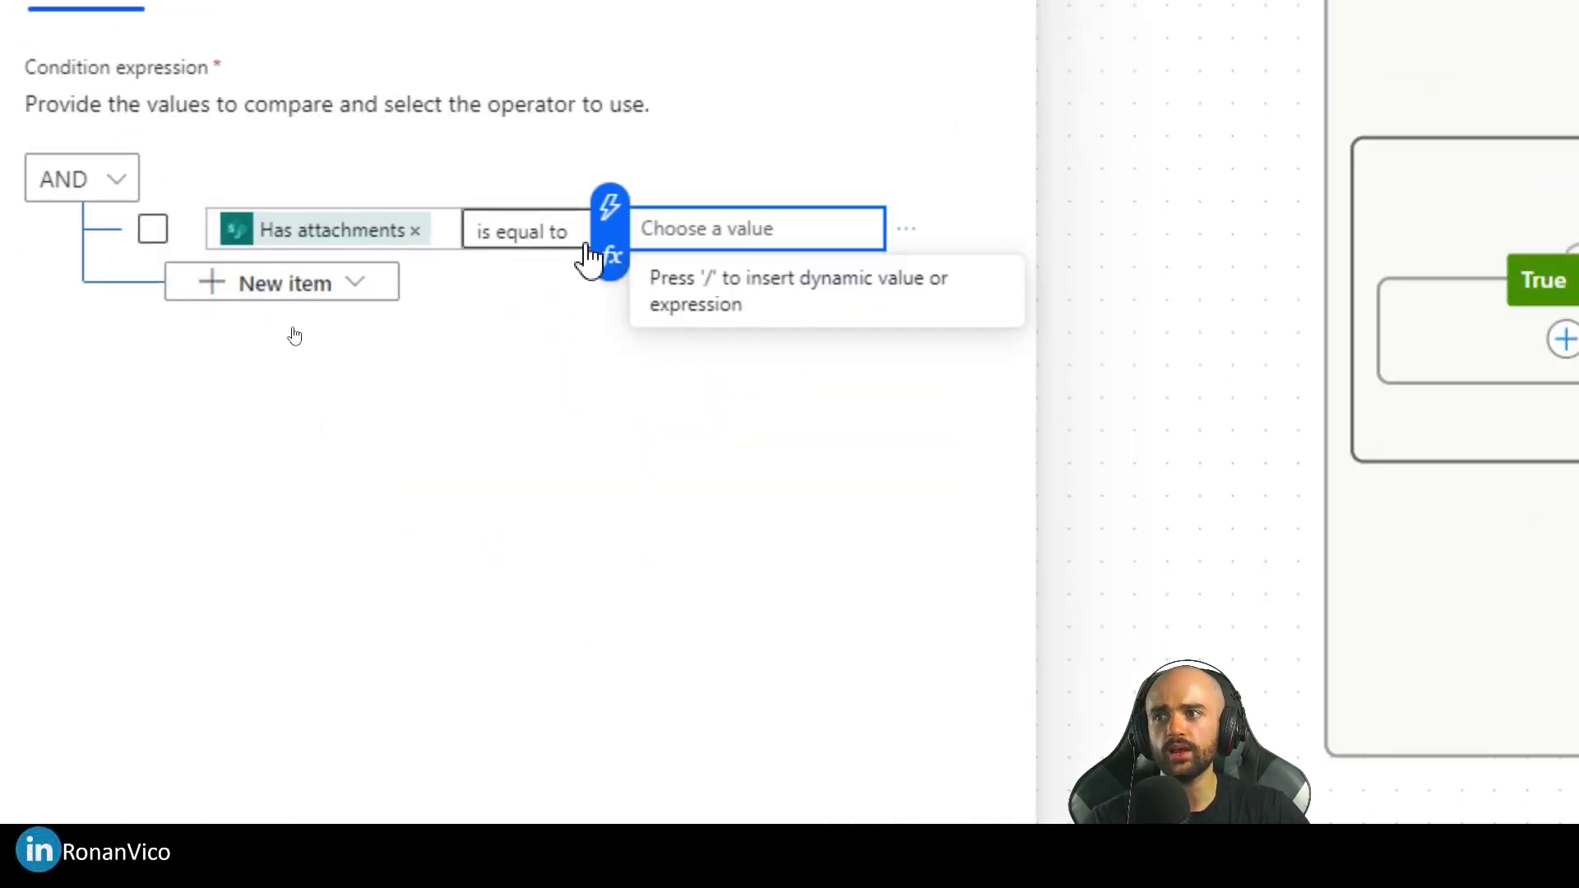
click(609, 207)
key(Escape)
click(610, 257)
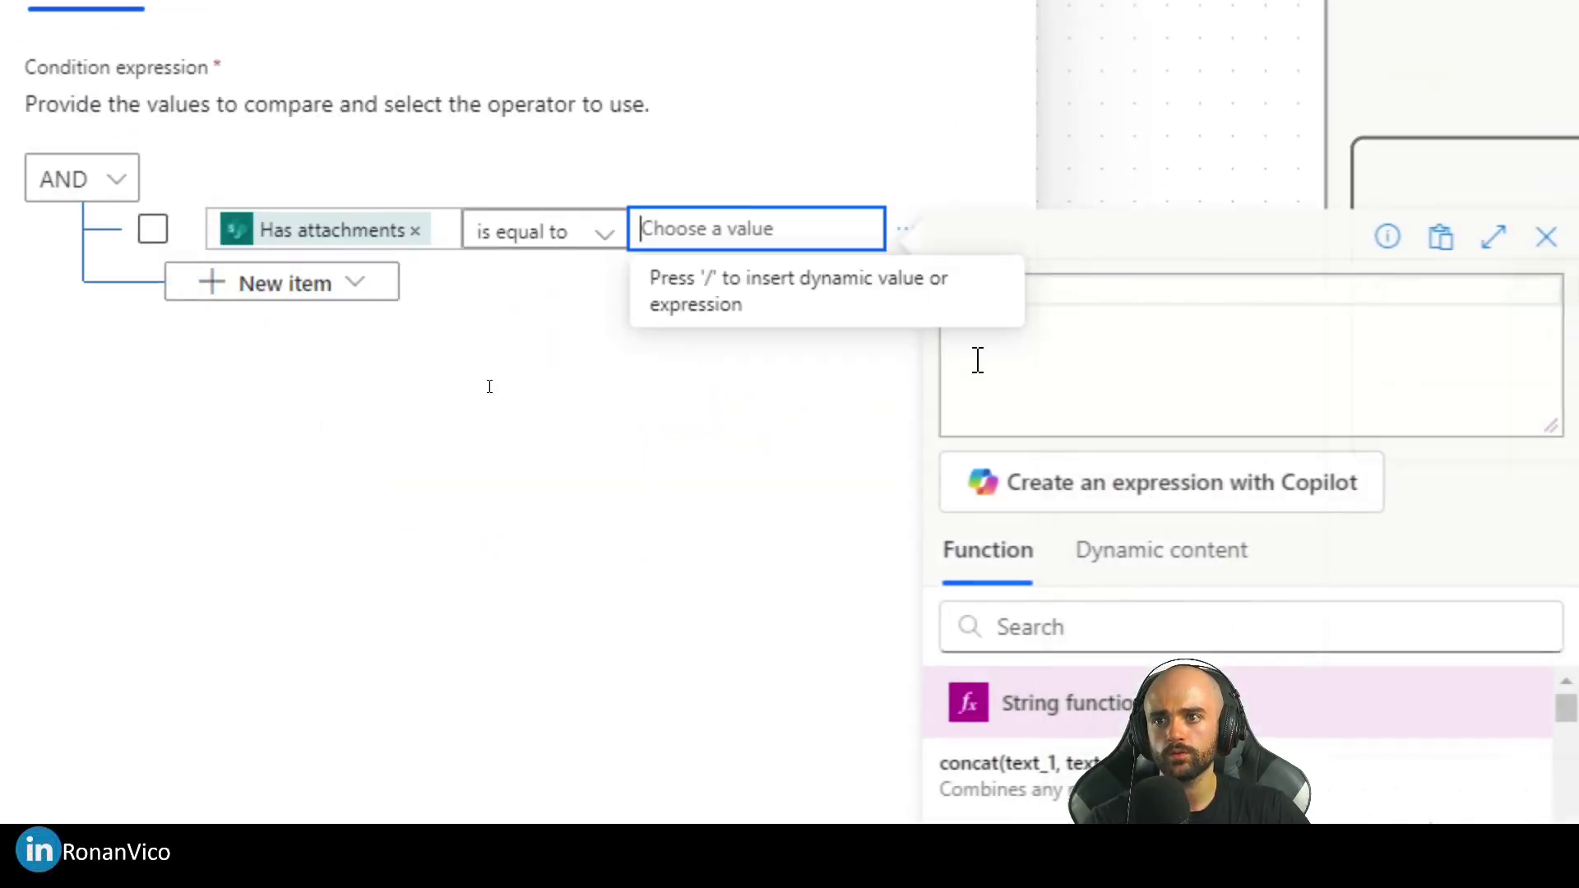
click(1127, 546)
text(true)
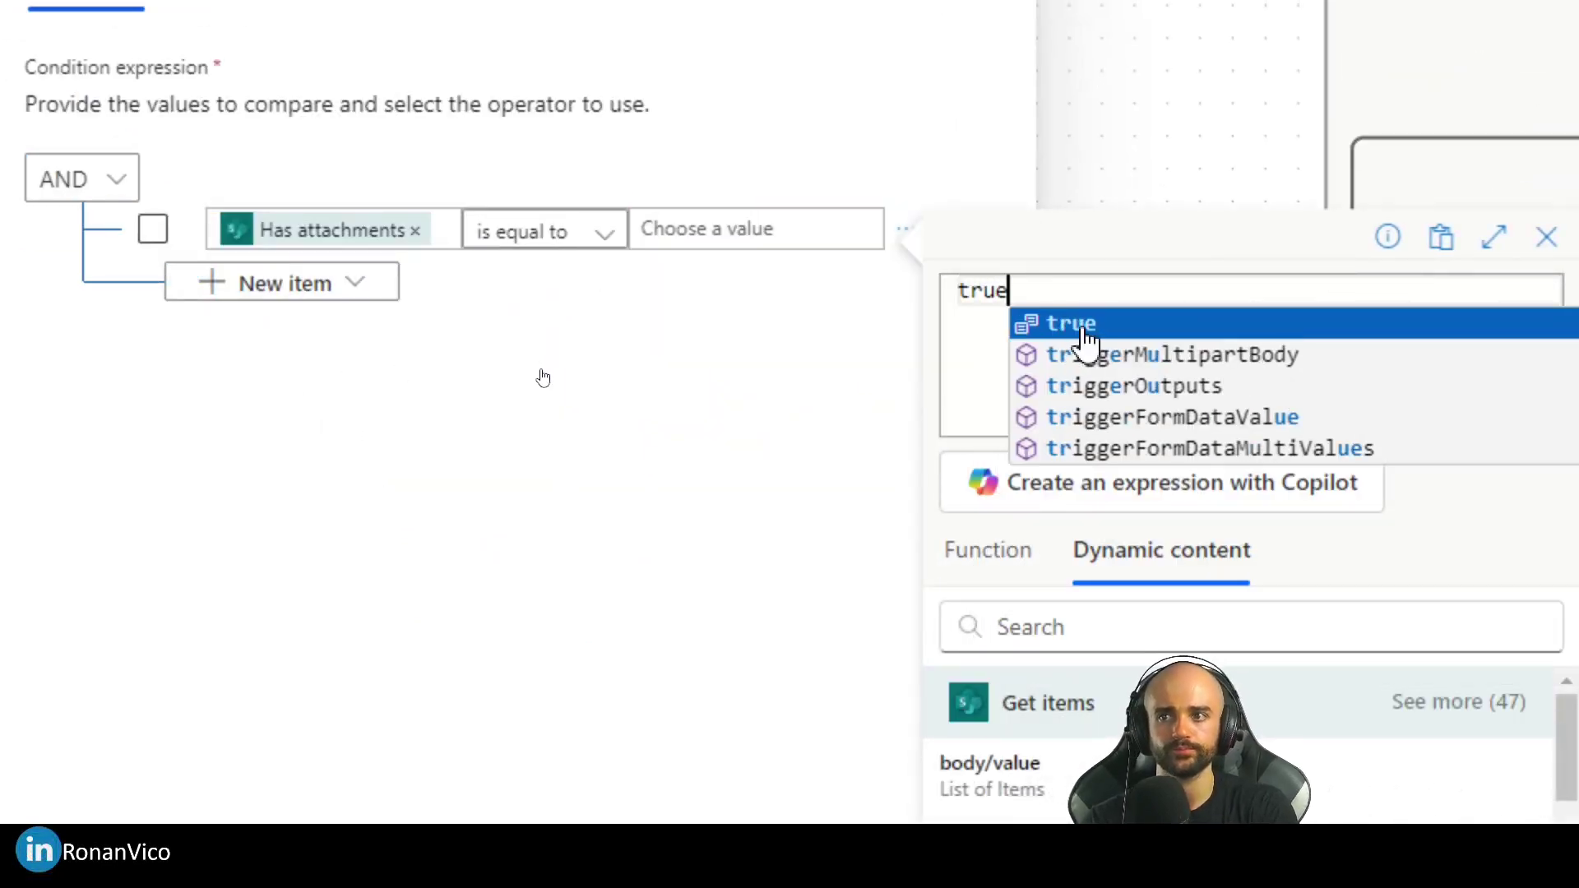
click(1086, 329)
click(1016, 887)
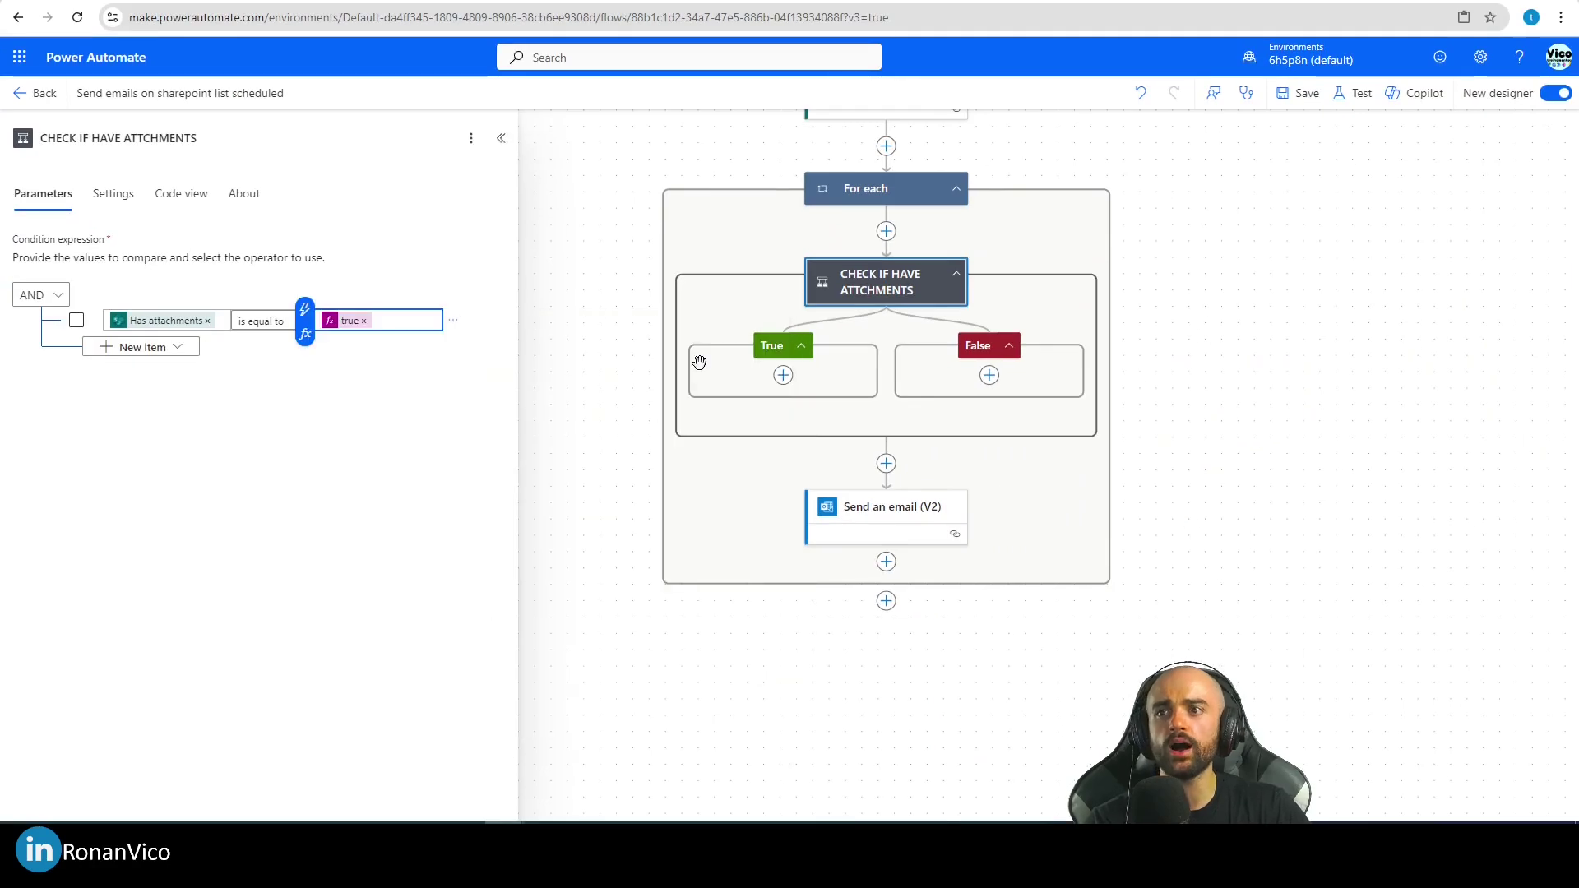
- Add a SharePoint Get attachments action to the True branch of CHECK IF HAVE ATTCHMENTS
drag(816, 371, 826, 398)
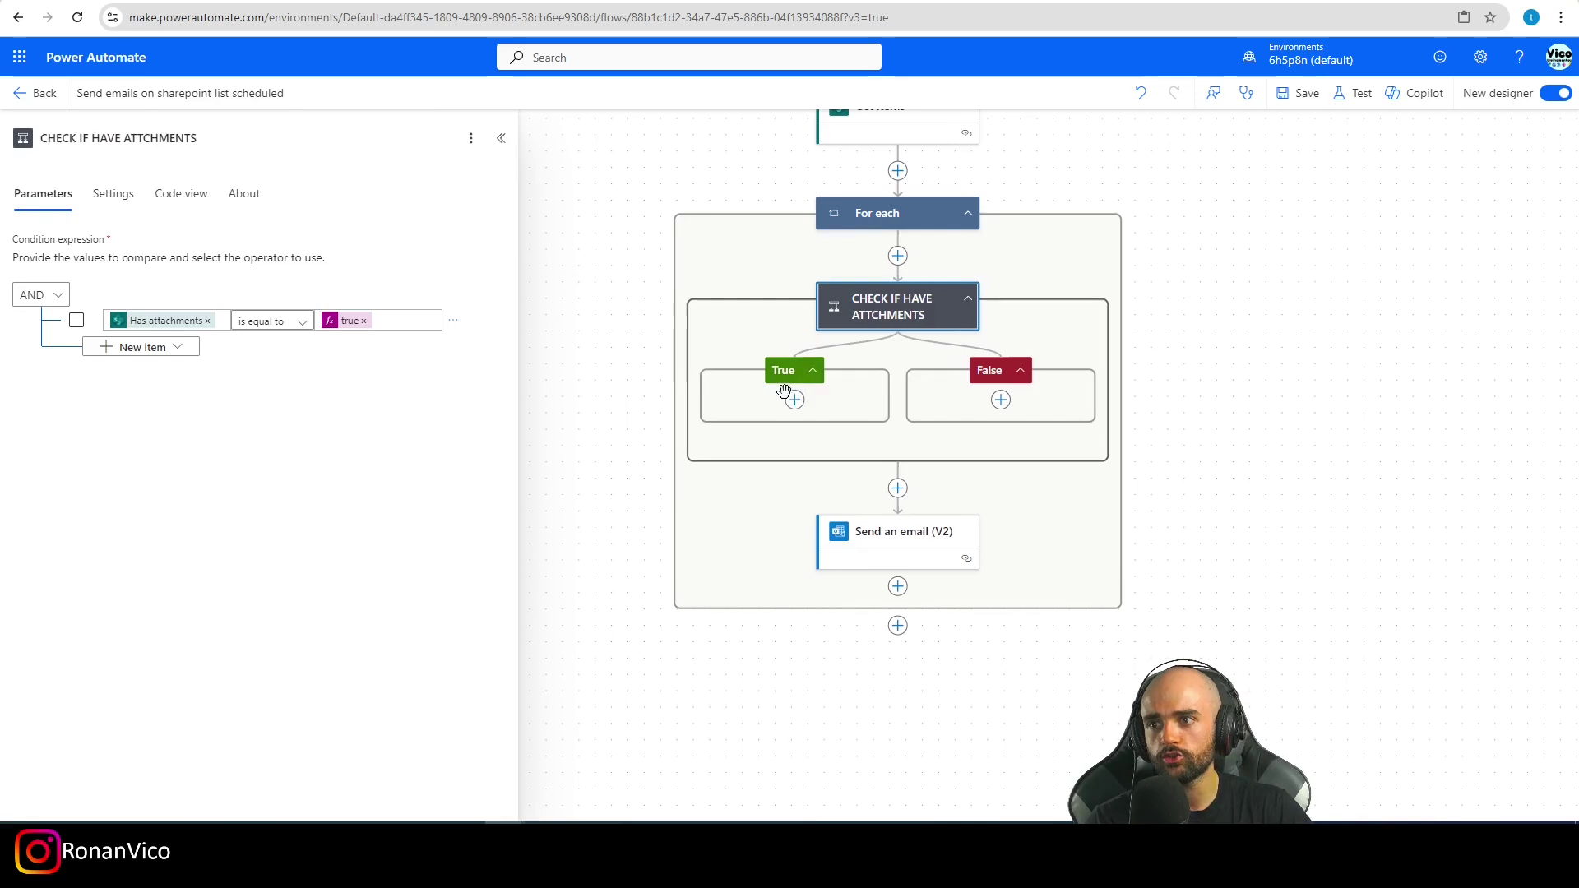
click(794, 399)
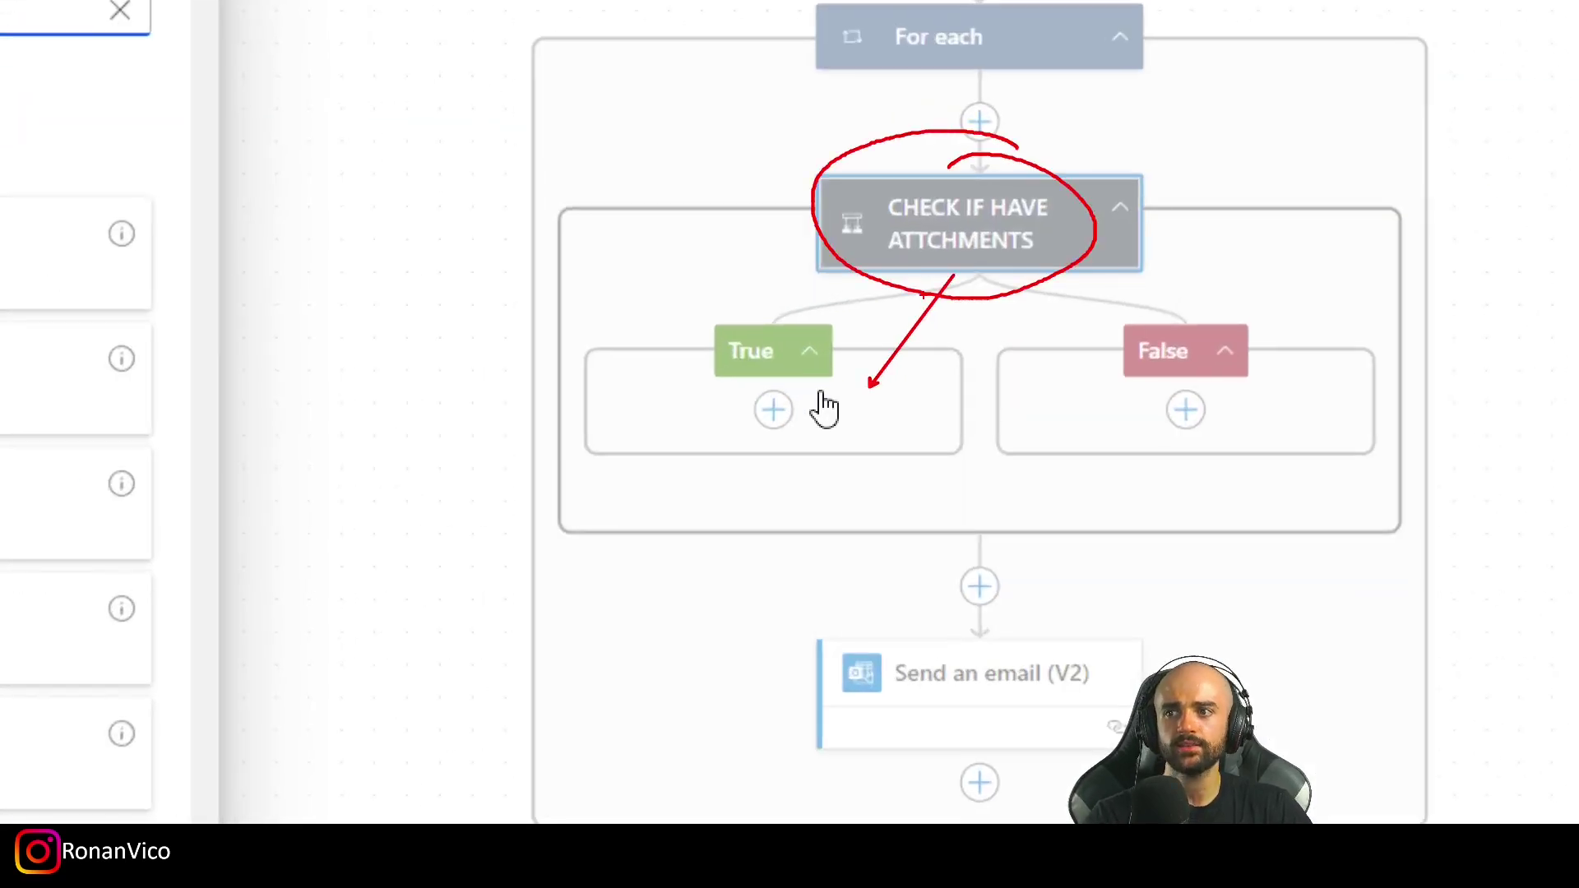
click(130, 145)
text(sharepoint)
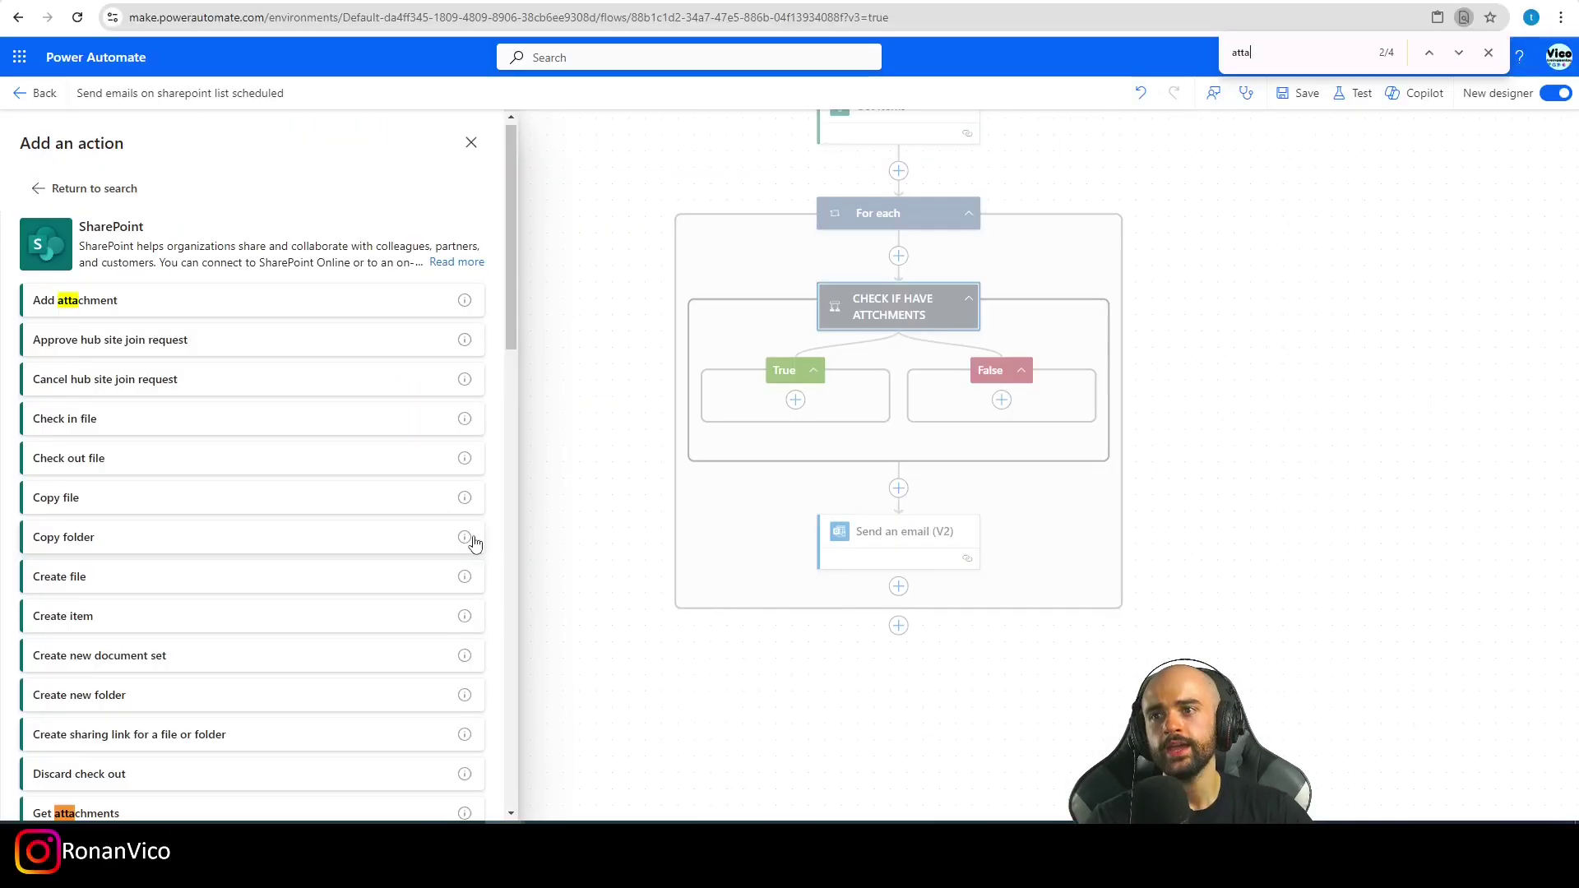
scroll(987, 810, down, 4)
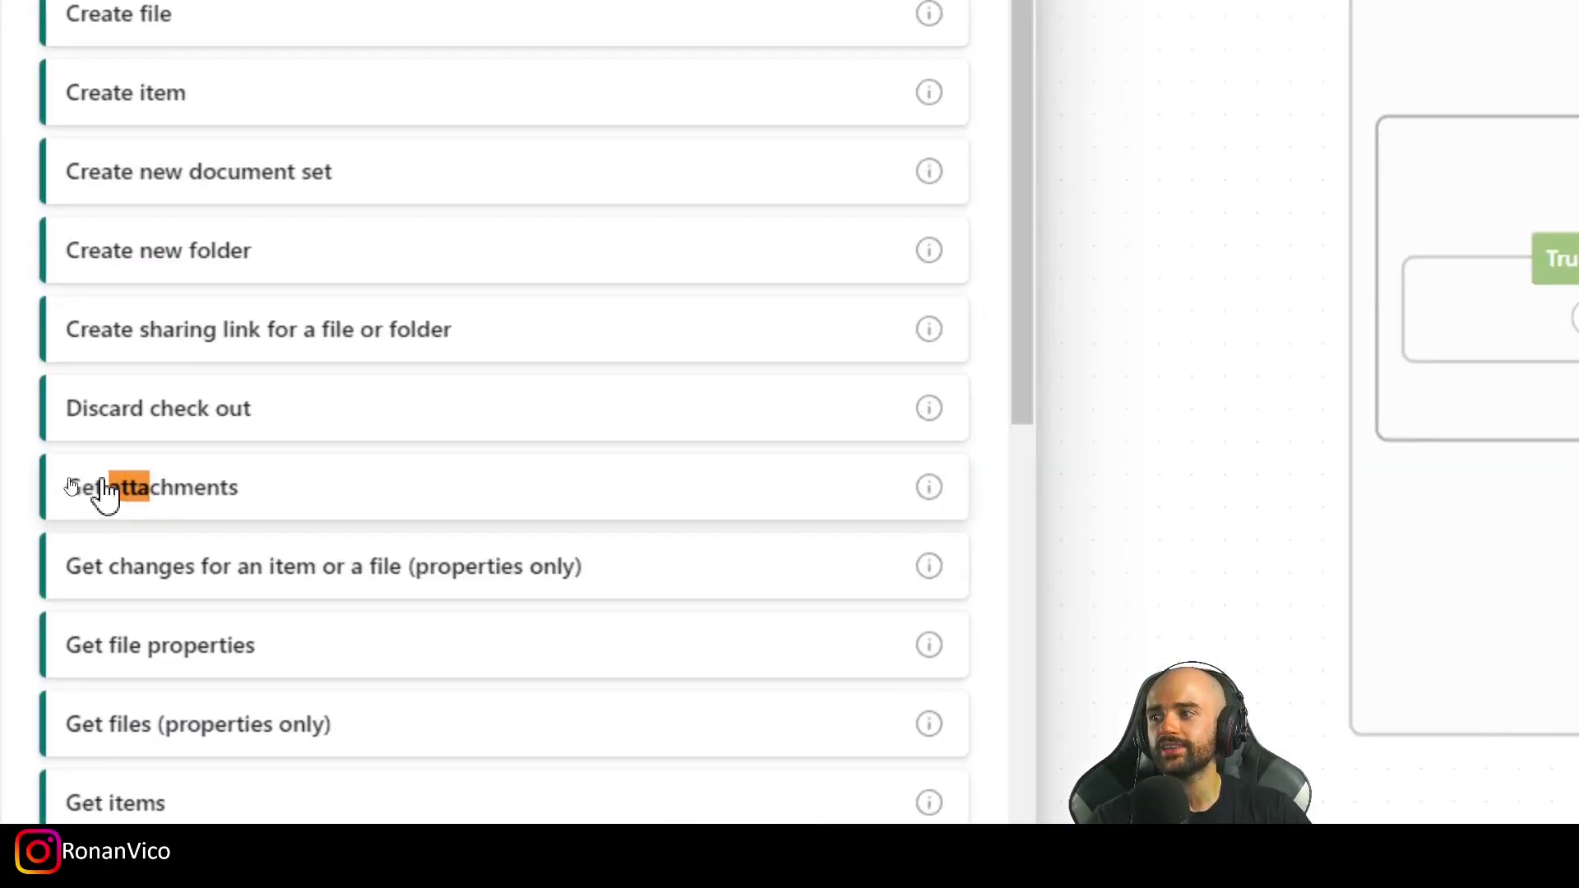
click(896, 497)
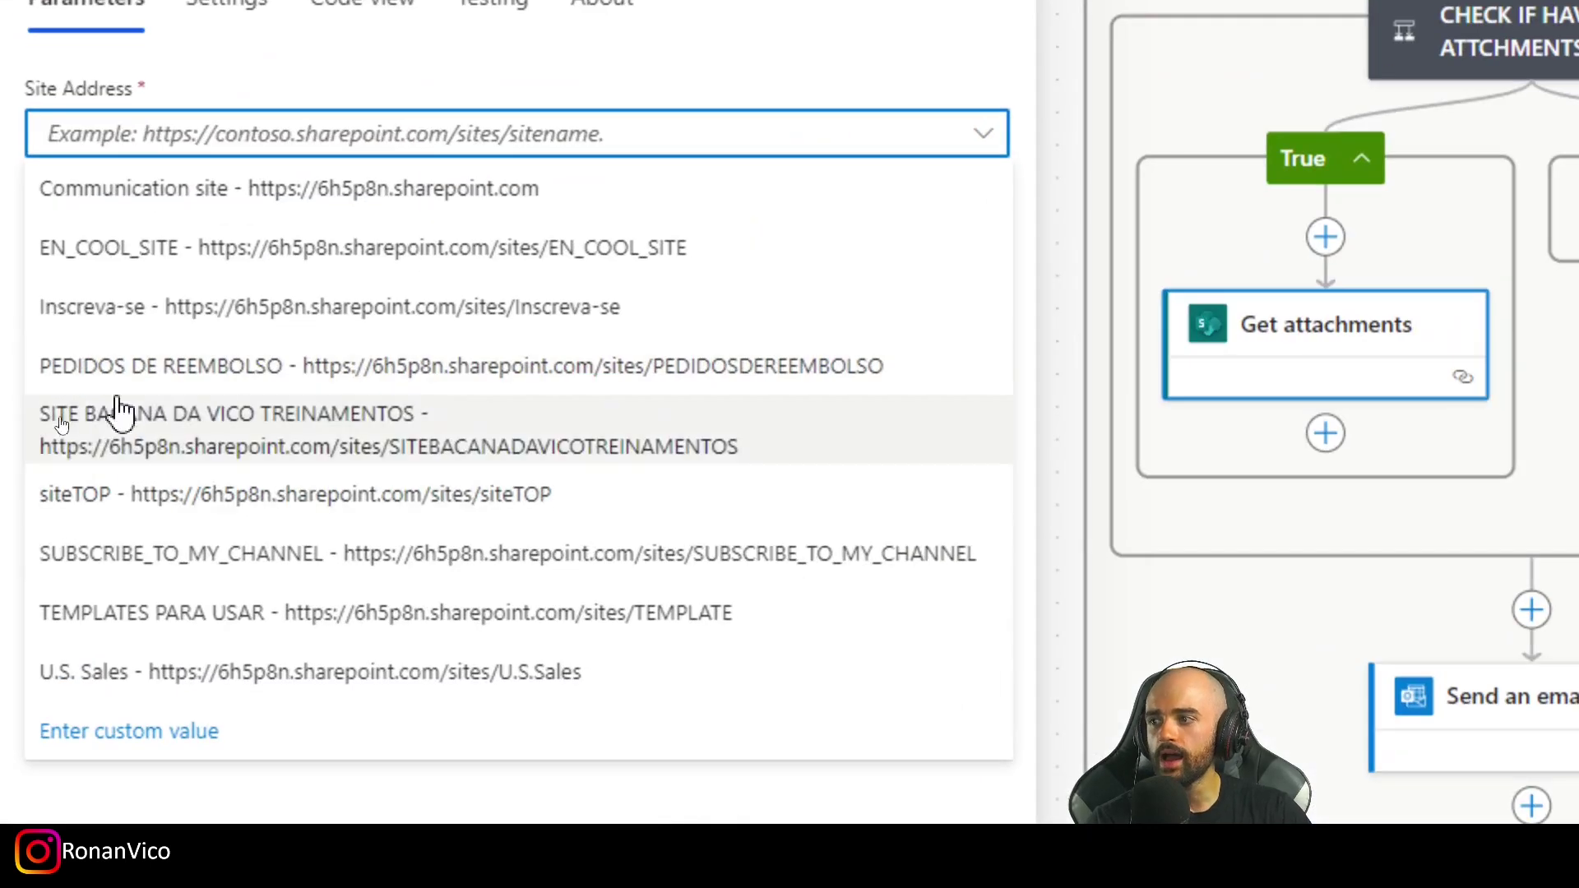
- Configure Get attachments with the SUBSCRIBE_TO_MY_CHANNEL site, the TB_SCHEDULED_EMAILS list and the ID from Get items
click(49, 553)
click(169, 232)
click(91, 311)
click(272, 350)
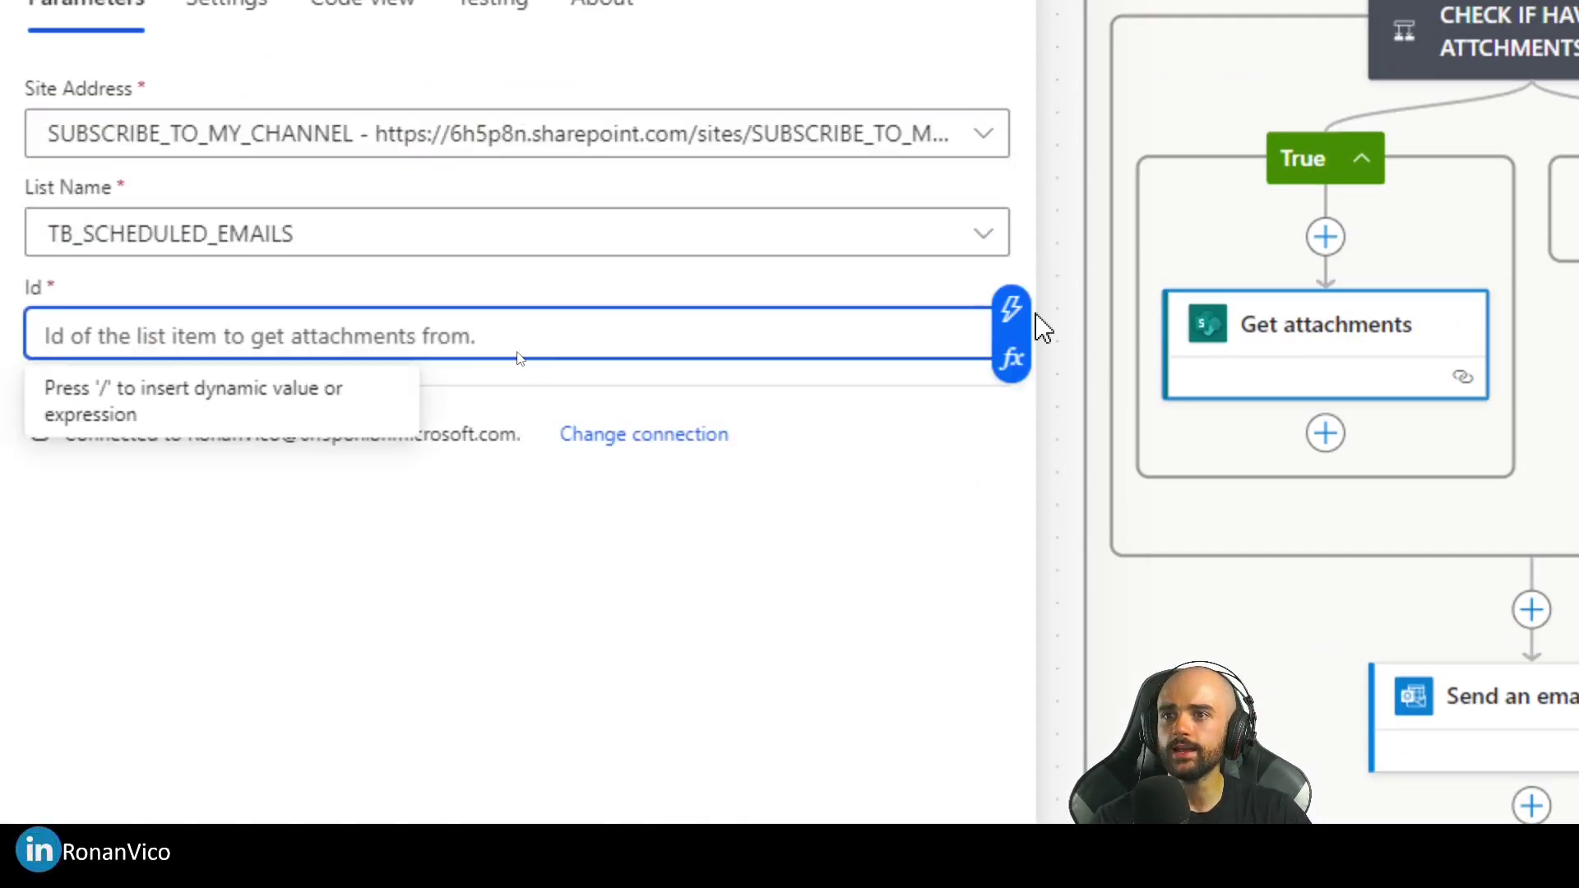
click(1010, 309)
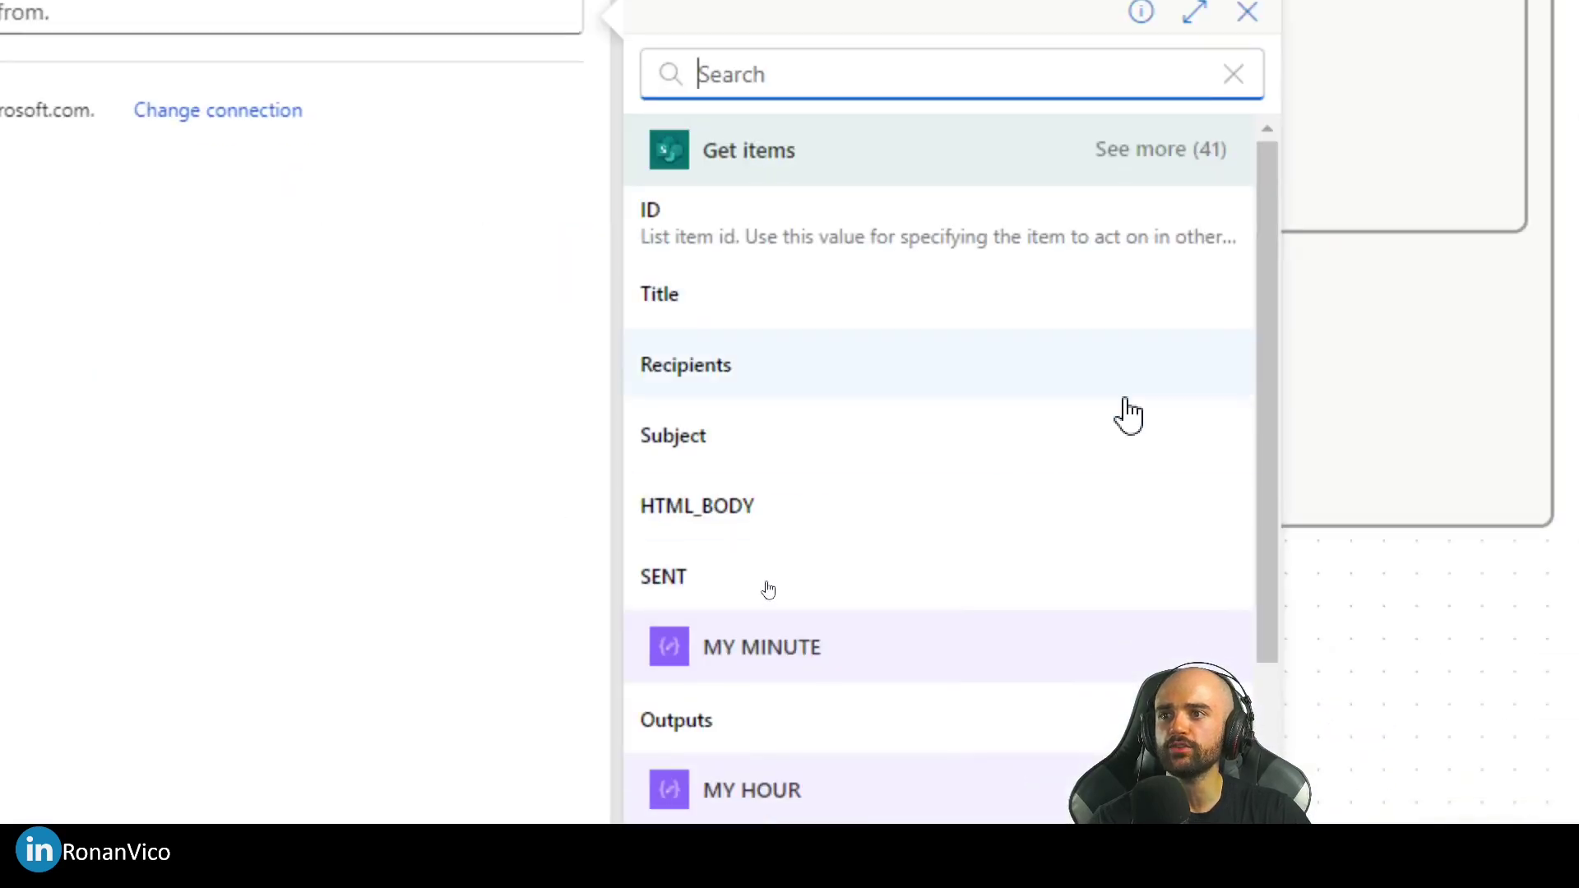
click(790, 246)
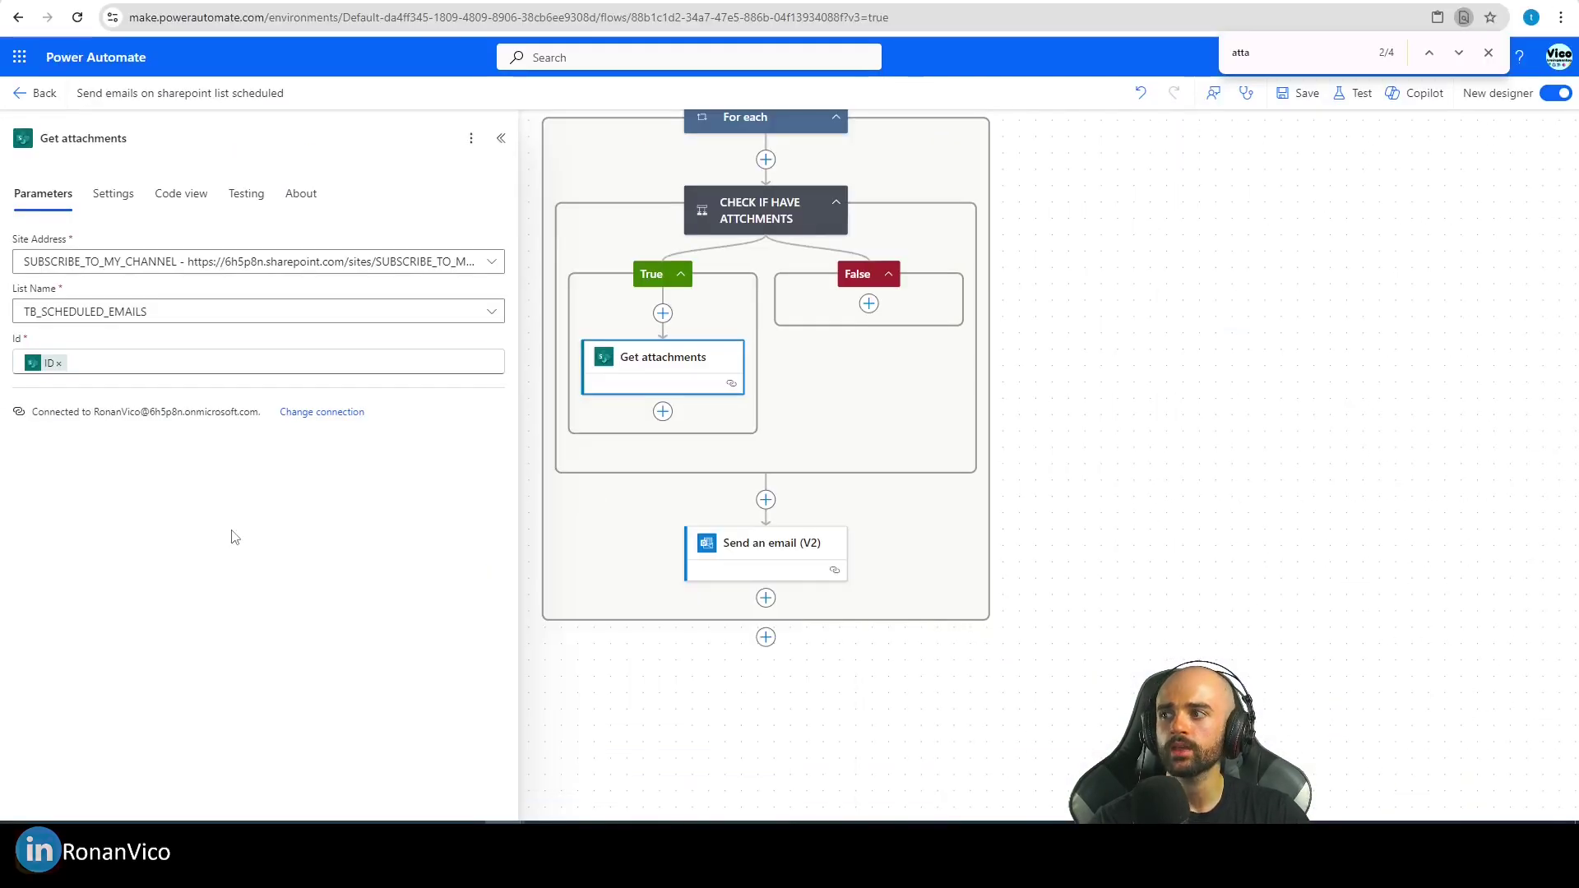
- Add an Initialize variable action between Get items and the For each loop
click(663, 412)
click(827, 442)
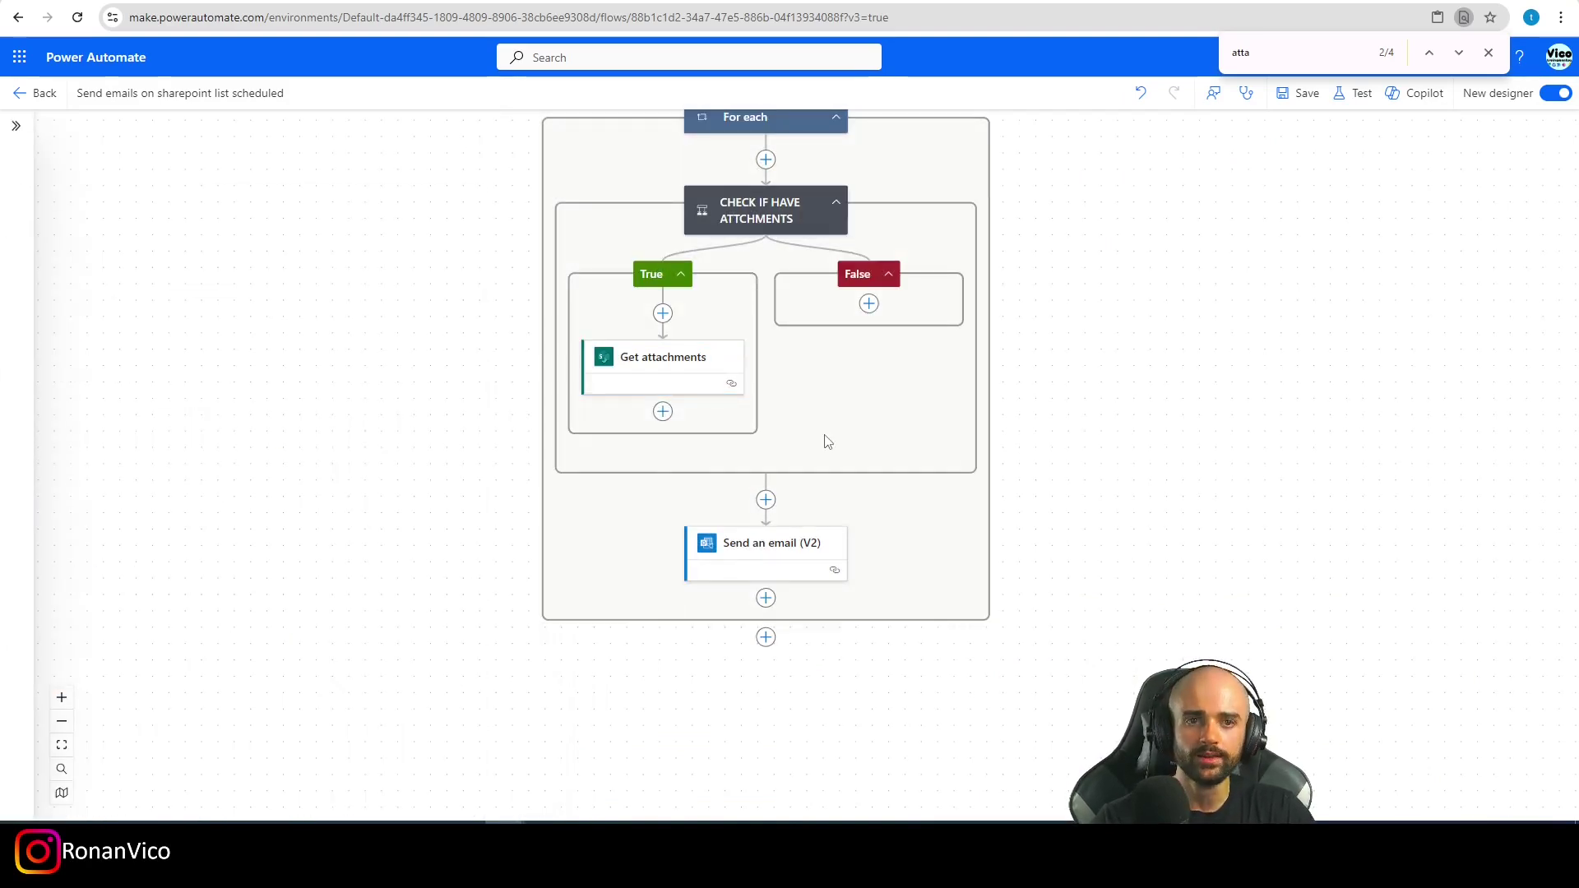
drag(828, 441, 678, 631)
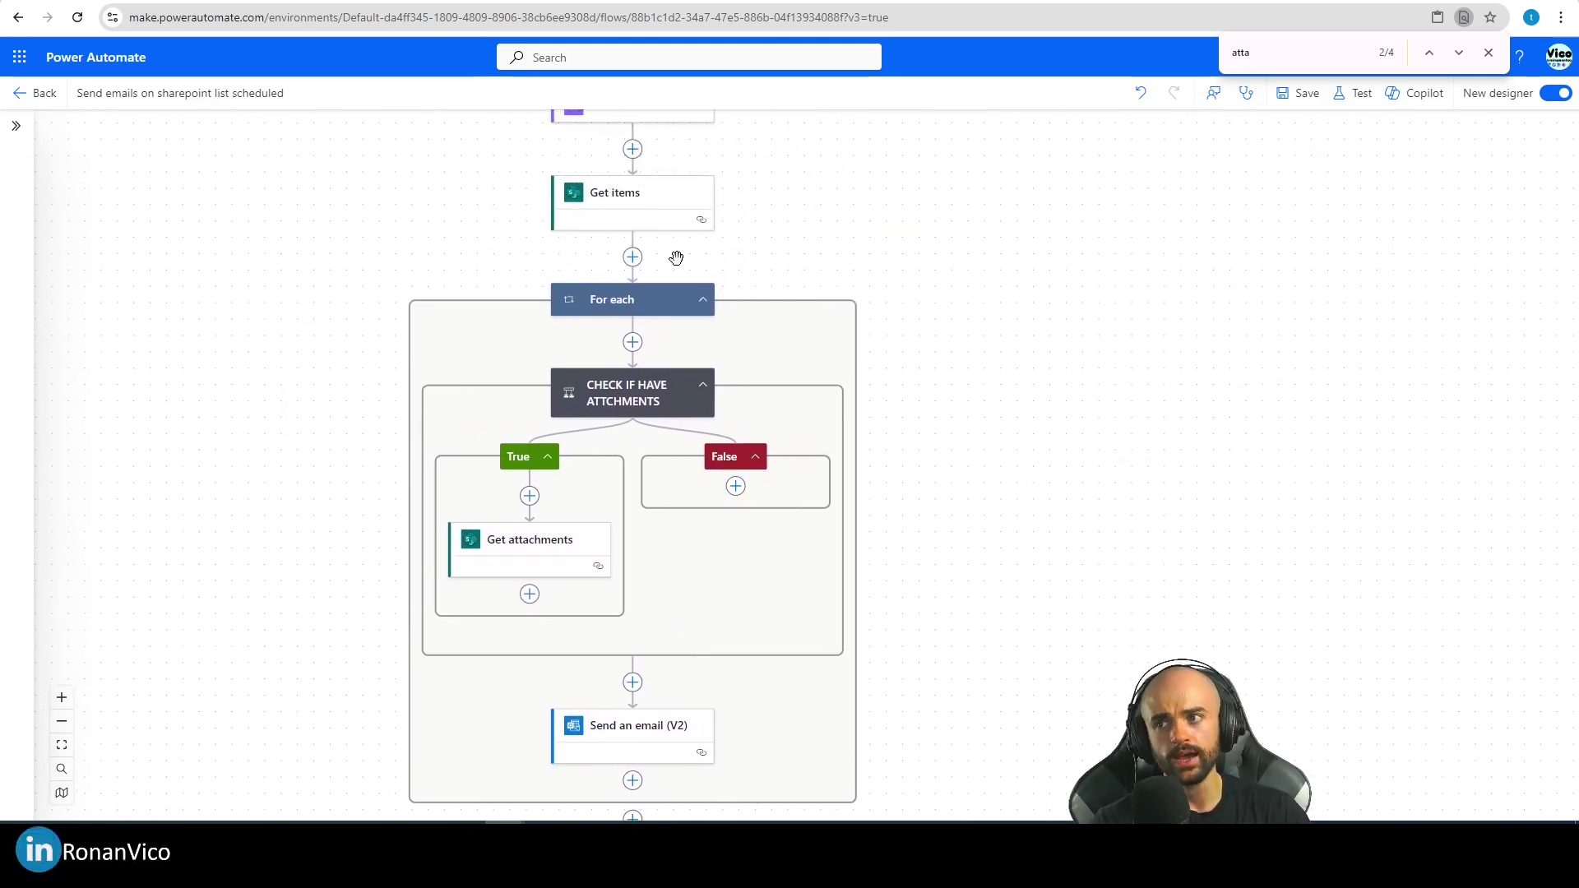
drag(676, 258, 733, 338)
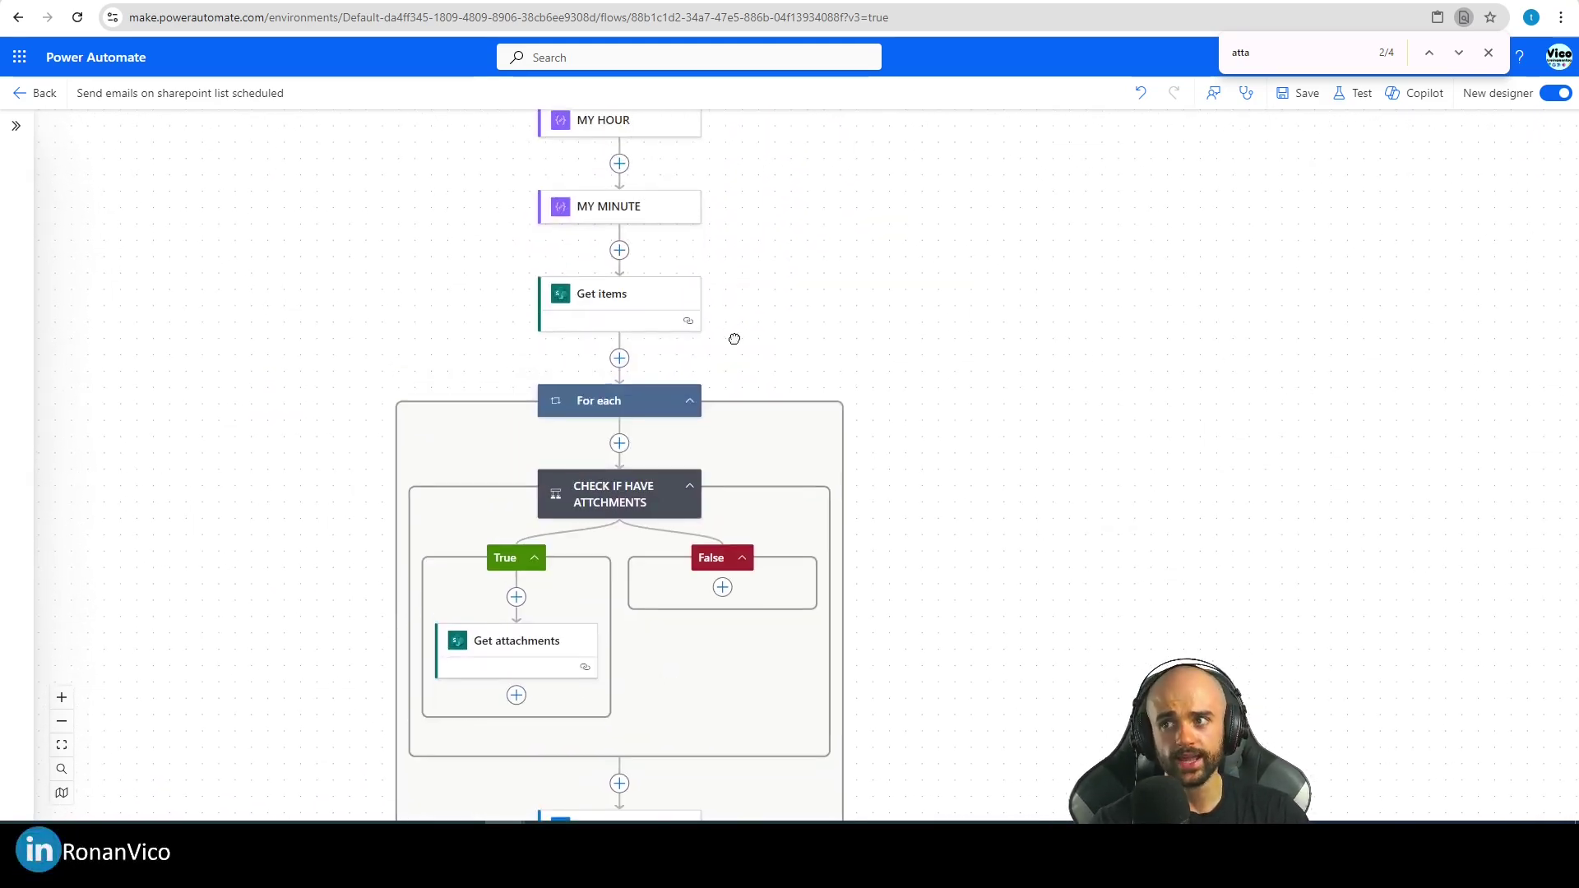
click(619, 362)
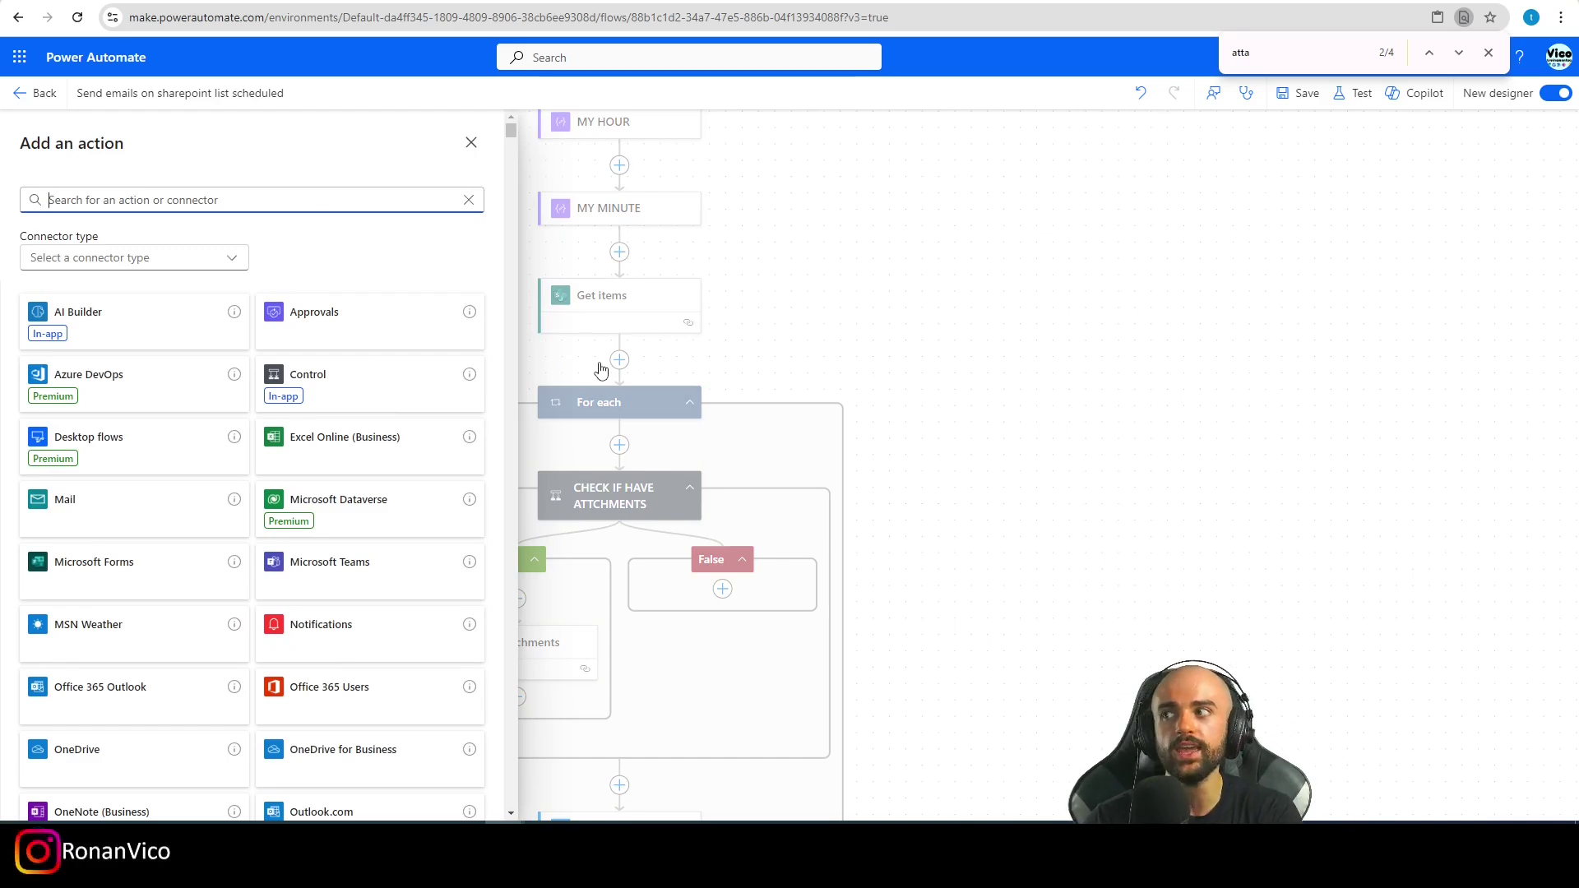
text(variab)
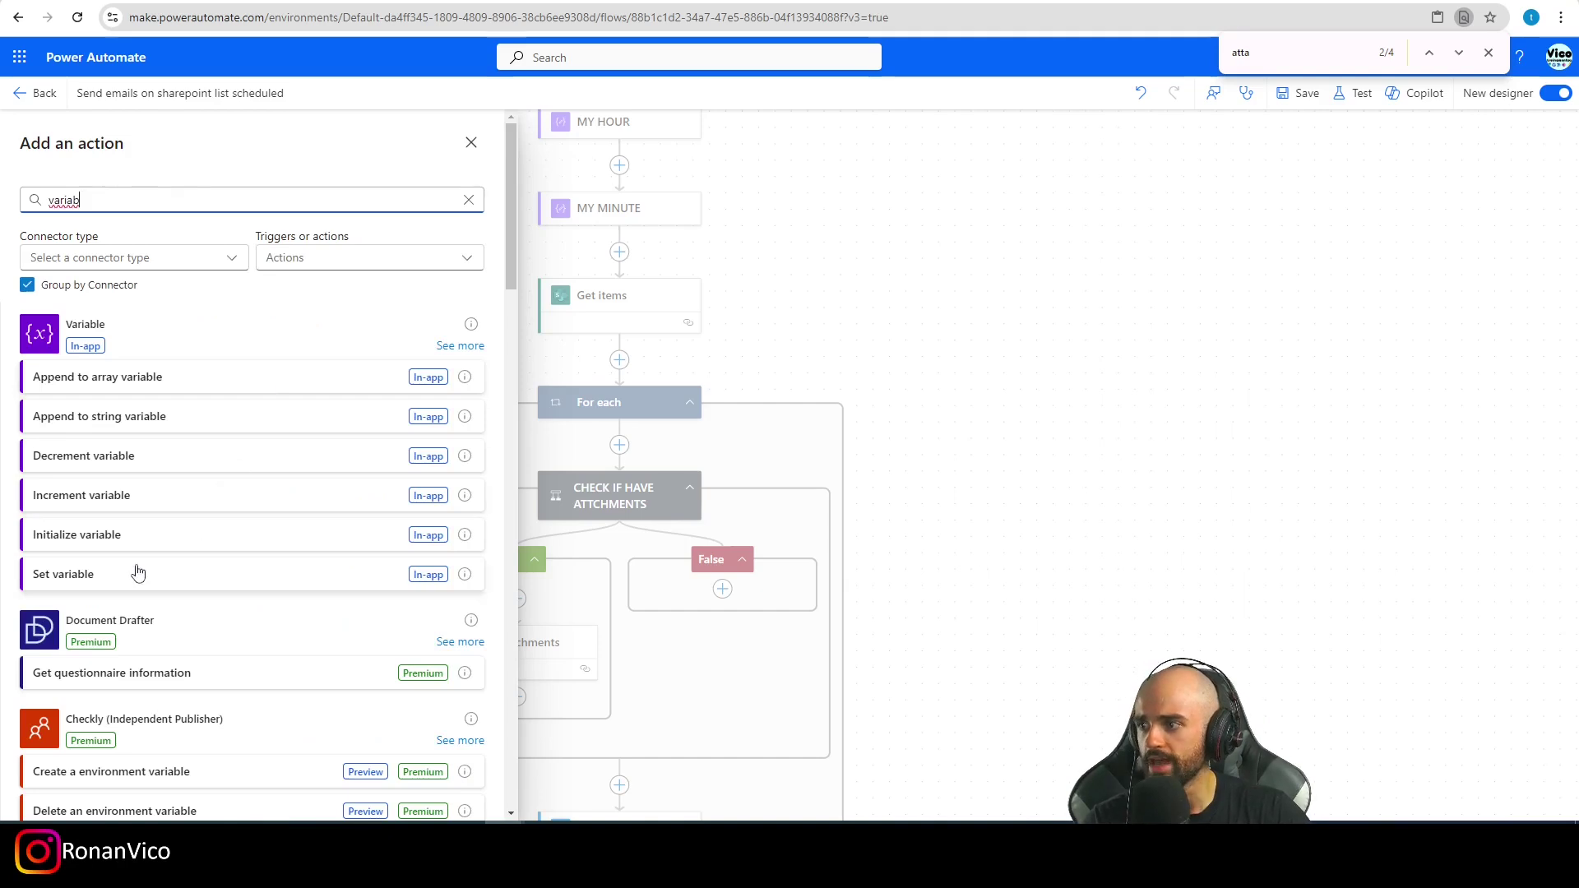
click(108, 544)
click(463, 314)
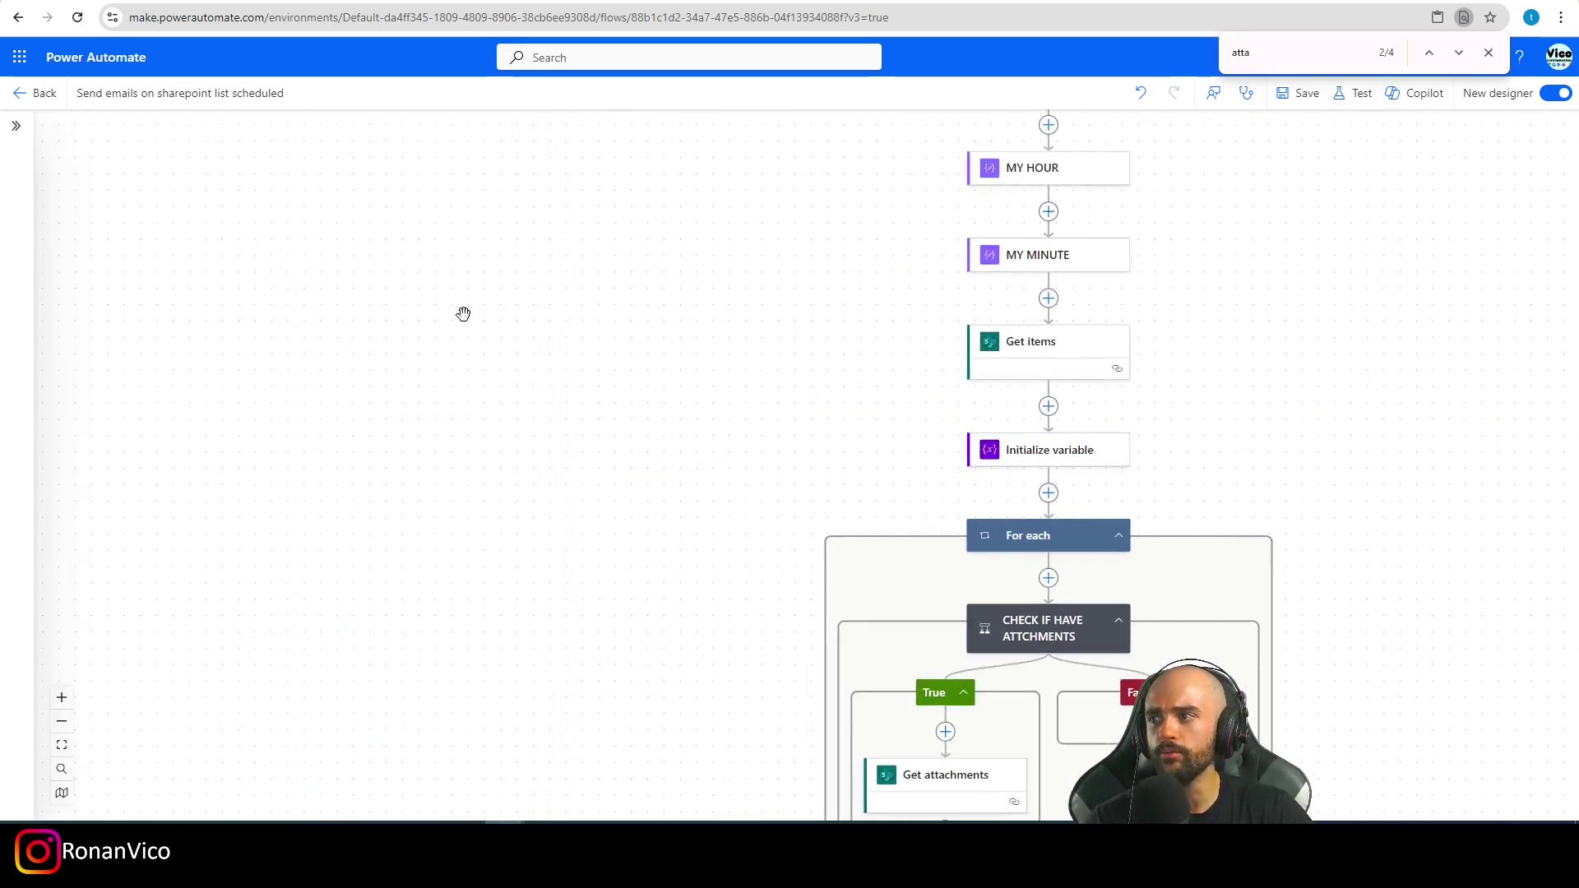
- Name the initialized variable attchments_from_the_row and set its type to Array, leaving the value empty
click(975, 460)
click(338, 260)
text(attchments_from_)
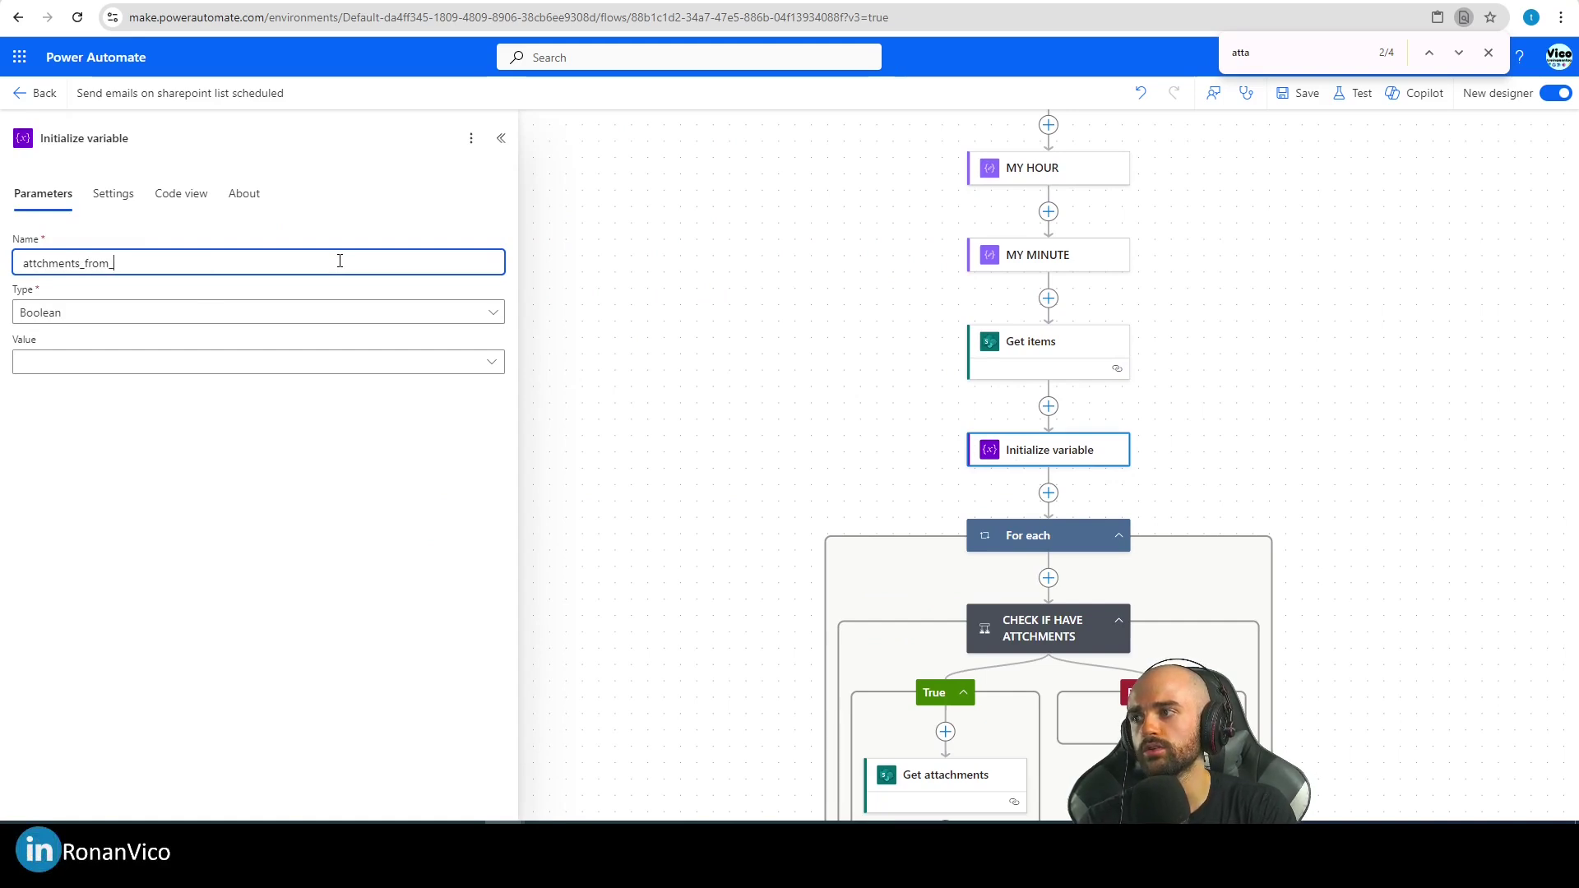
text(the_row)
click(285, 313)
click(99, 489)
click(319, 359)
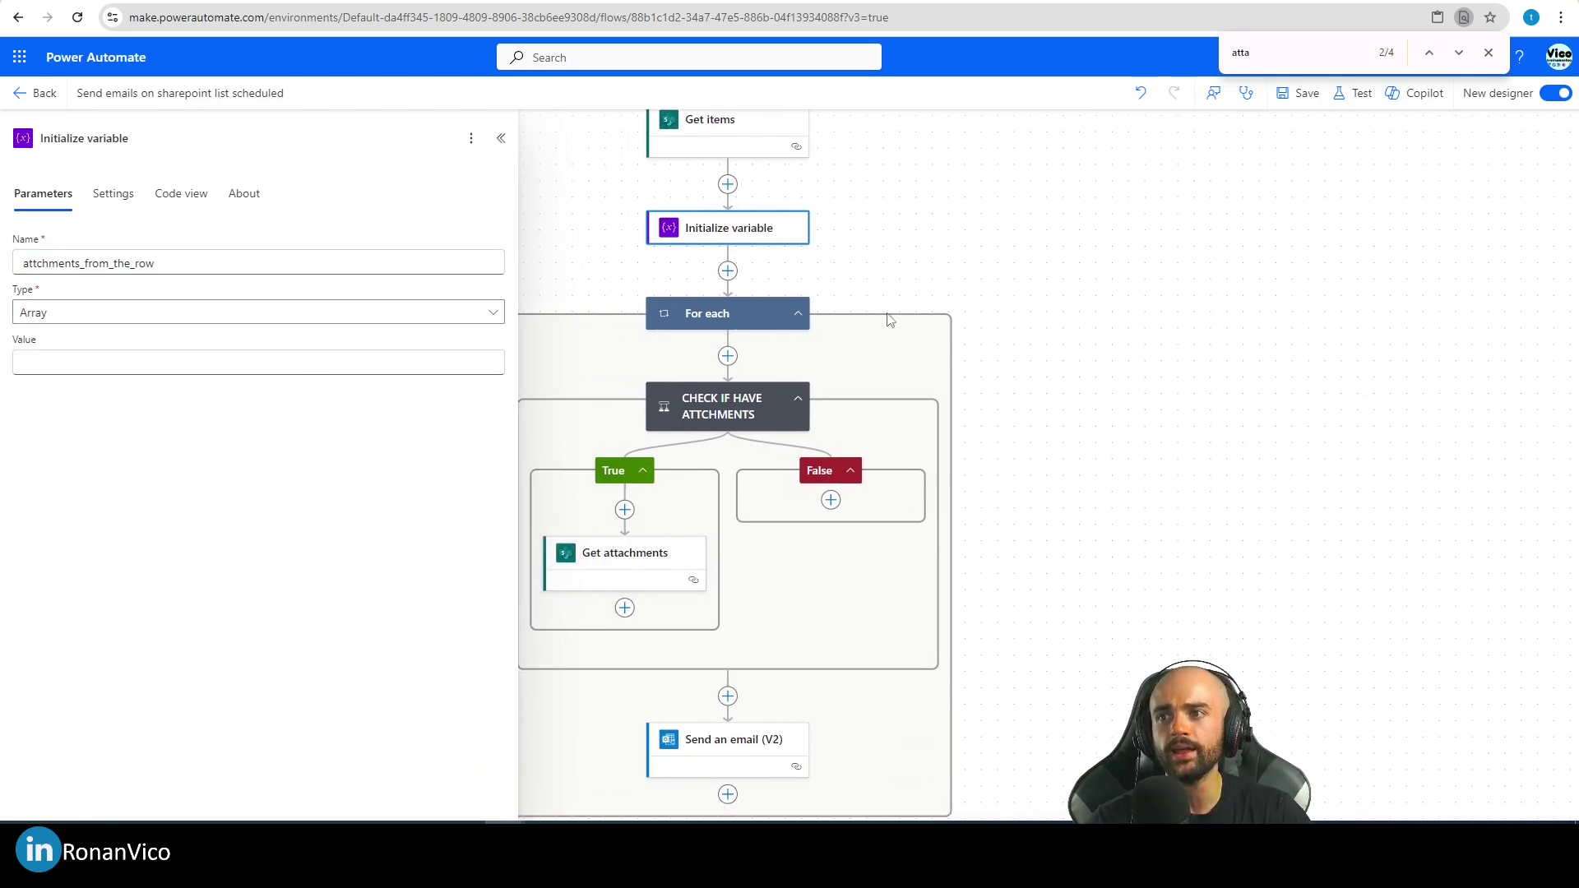
- Add a Set variable action inside the For each loop, before the CHECK IF HAVE ATTCHMENTS condition
click(717, 355)
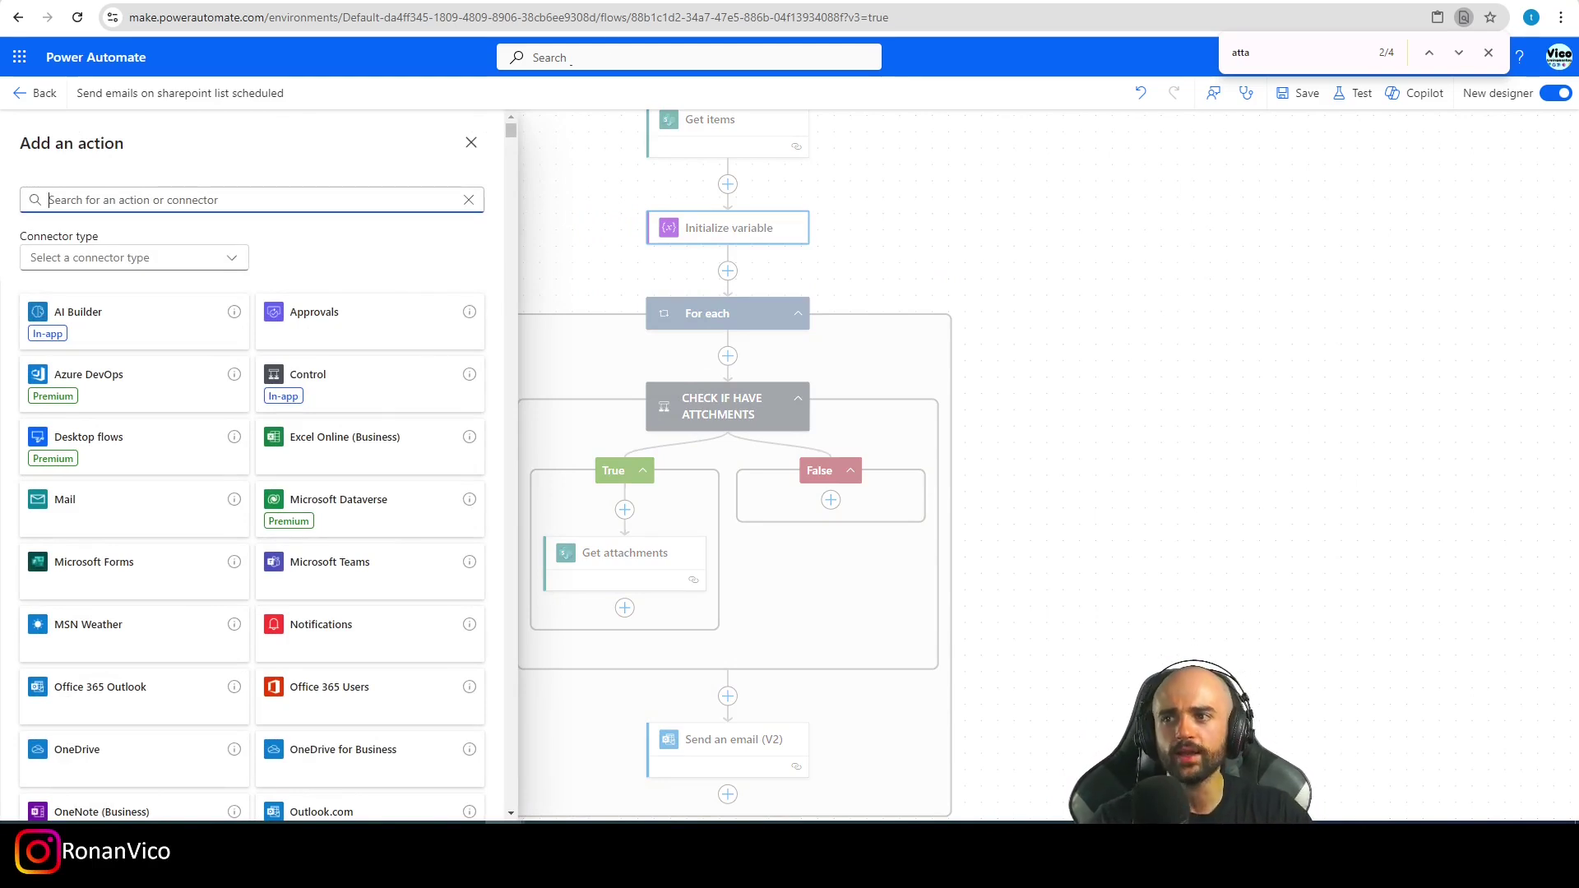
mouse_move(971, 426)
mouse_down()
mouse_move(657, 346)
mouse_move(740, 658)
mouse_up()
key(Escape)
click(728, 355)
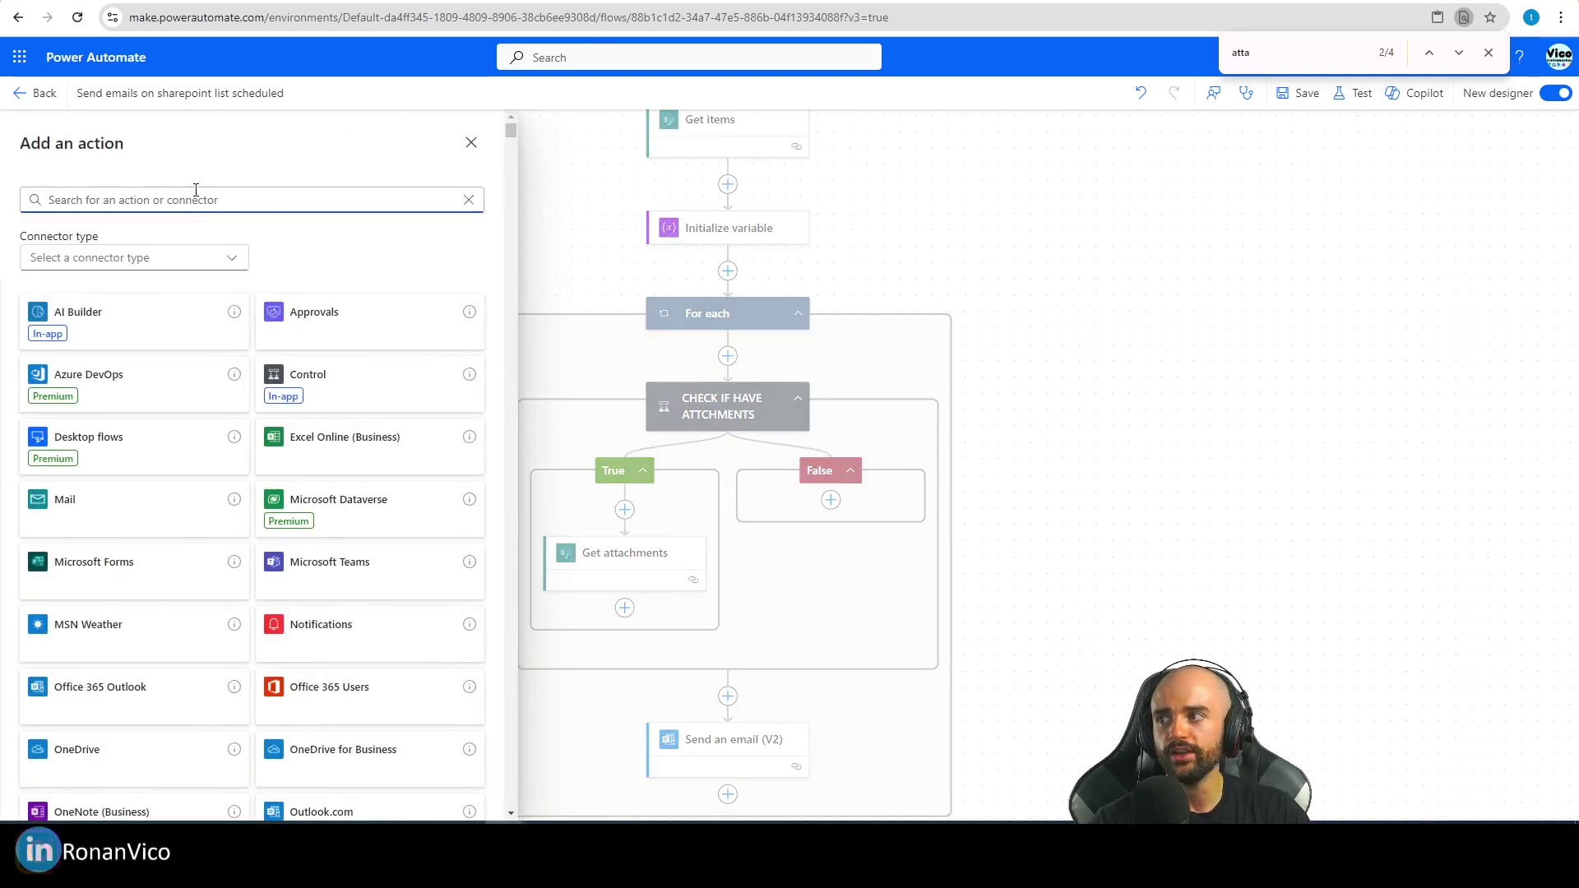
text(variable)
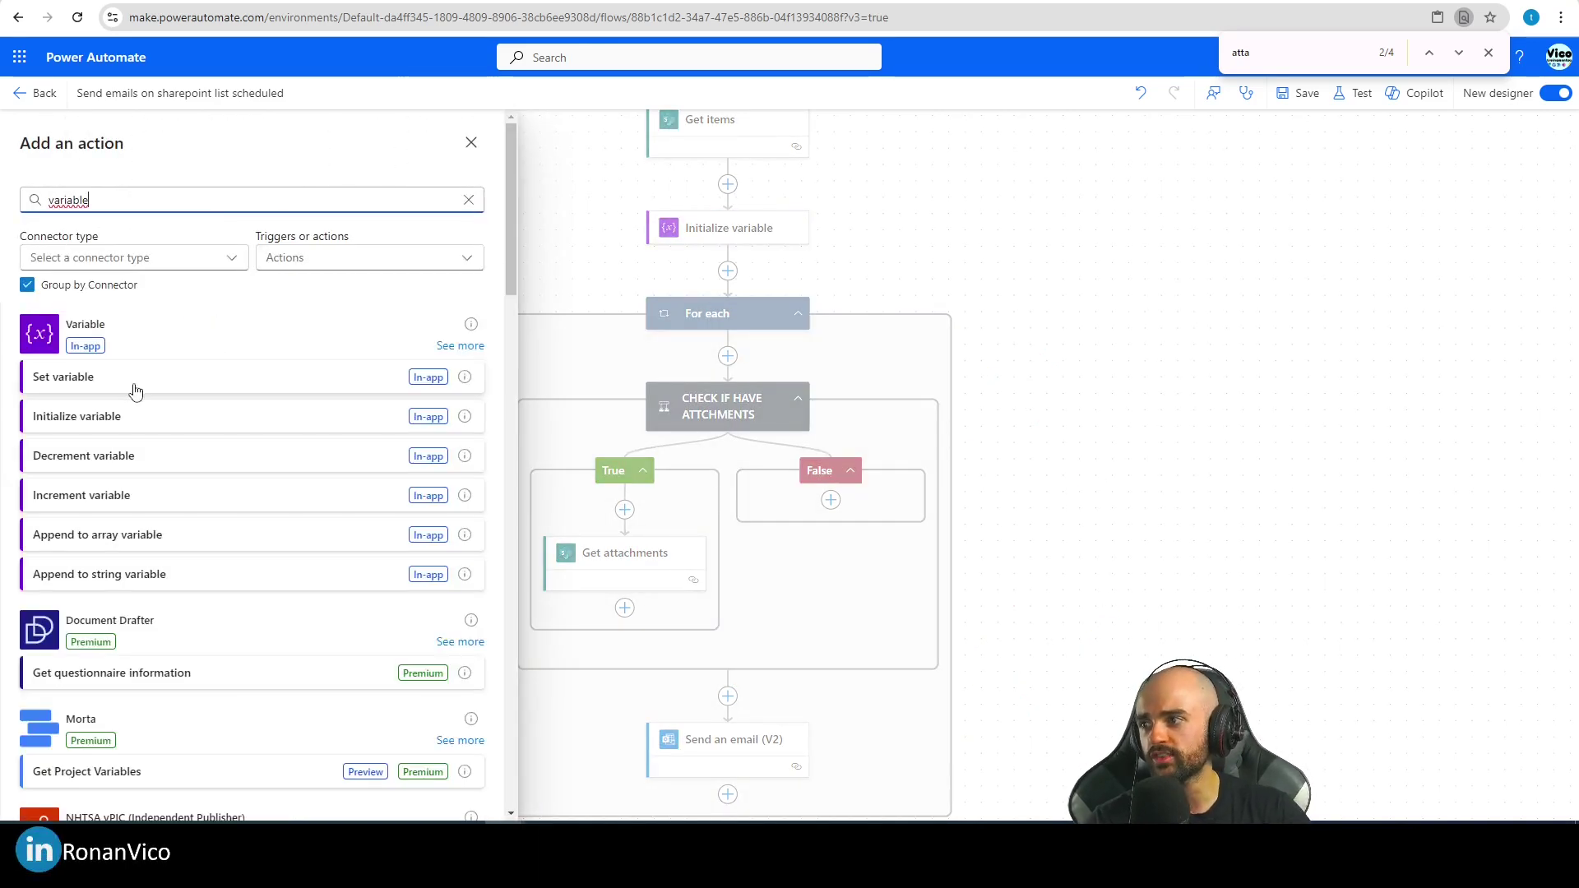
click(137, 383)
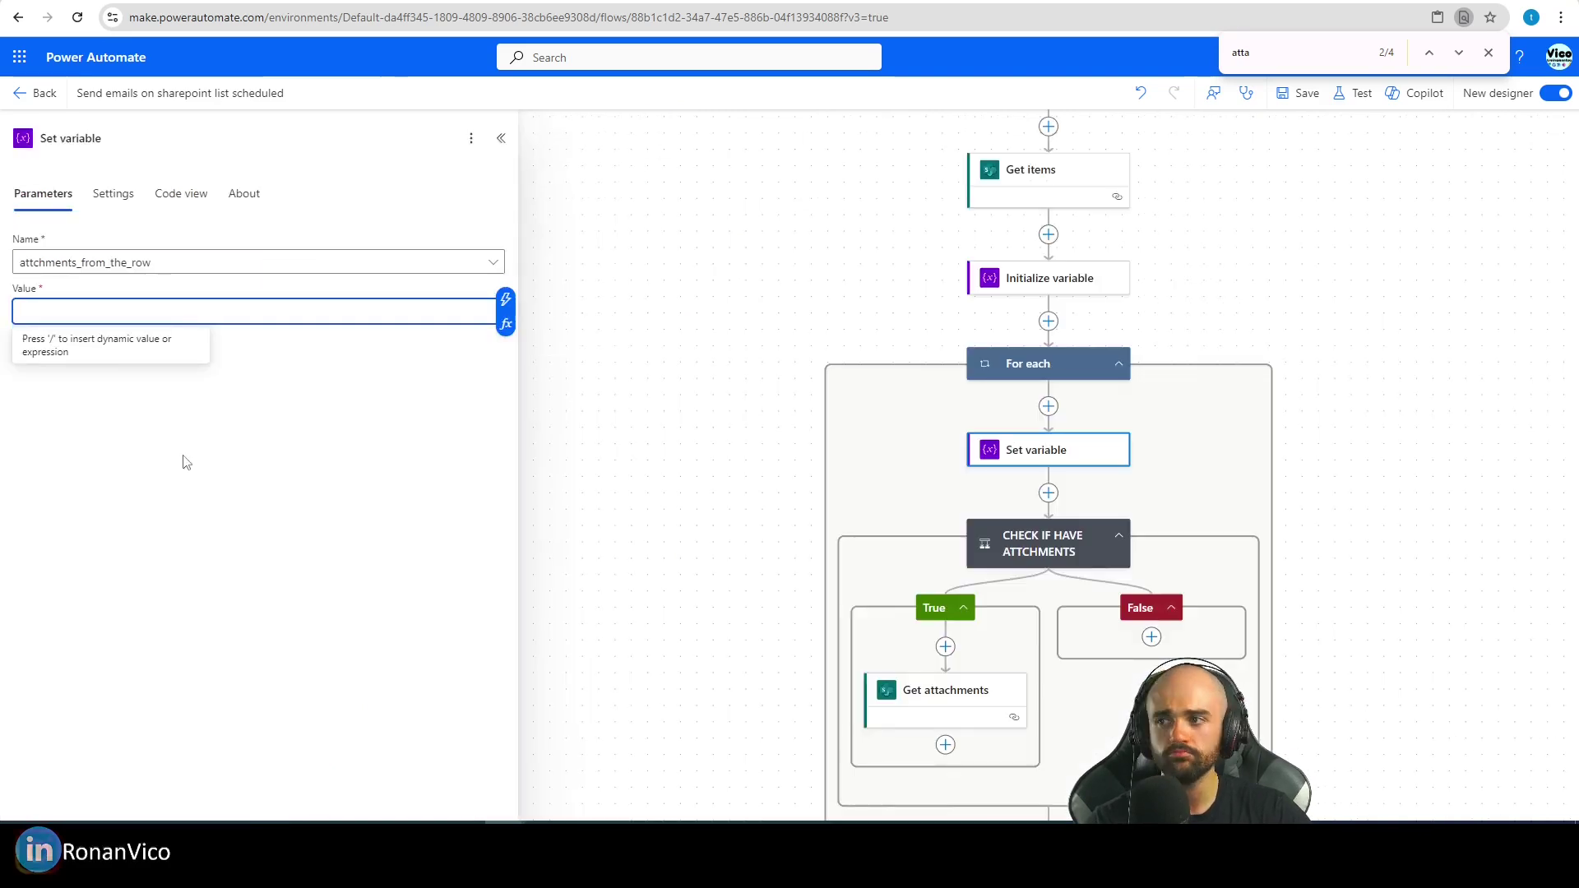
- Set the variable's value to [] and rename the action CLEARING THE VARIABLE OF ATTCHMENTS
click(229, 321)
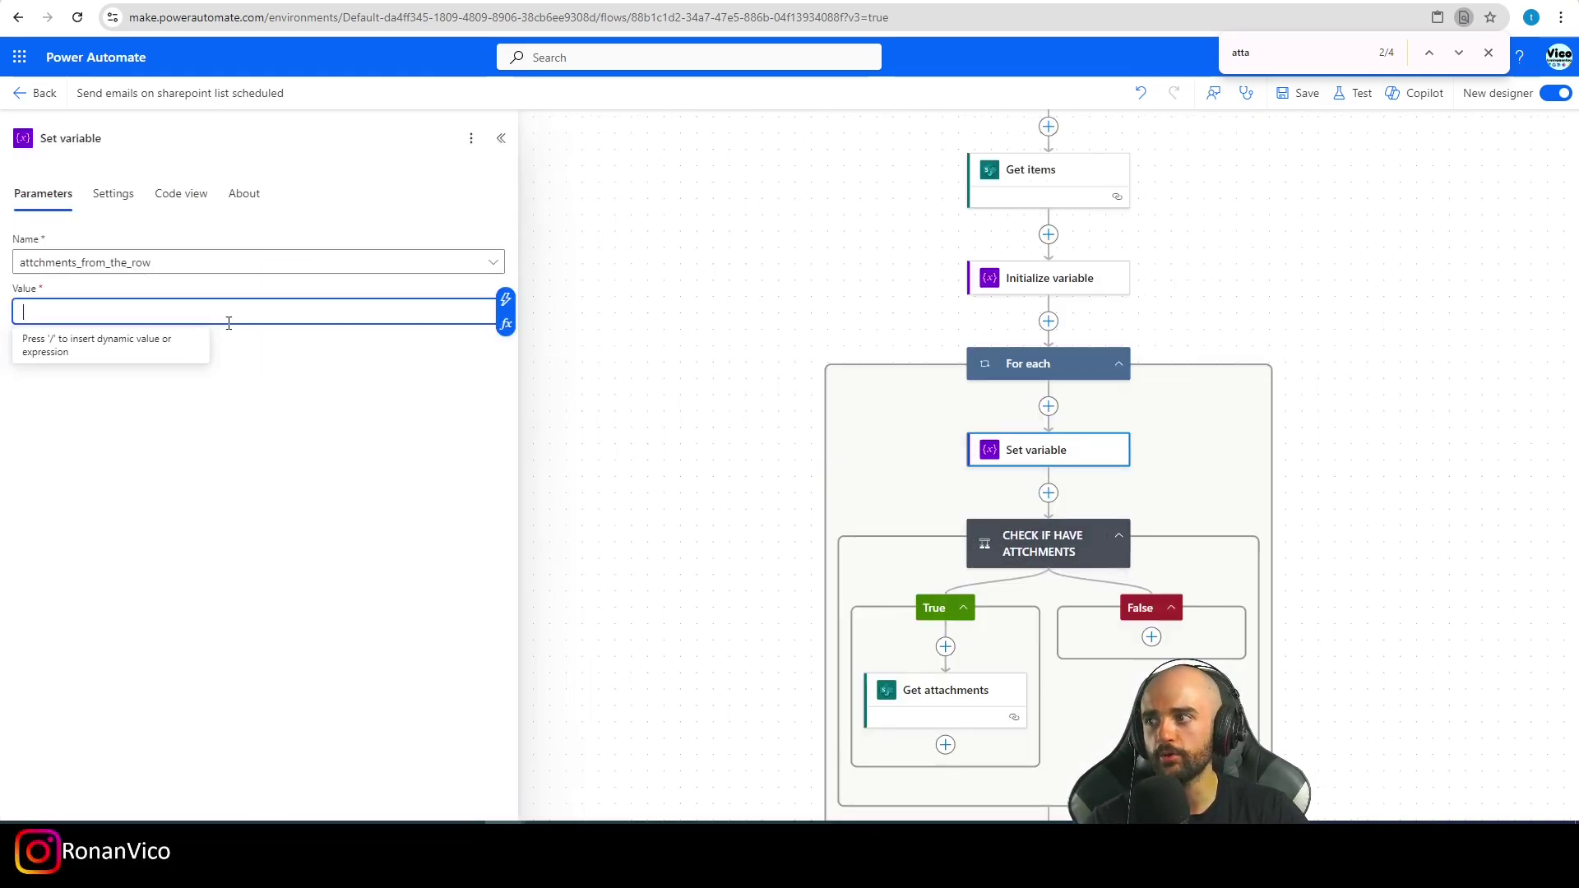
text([])
drag(812, 548, 494, 375)
click(185, 137)
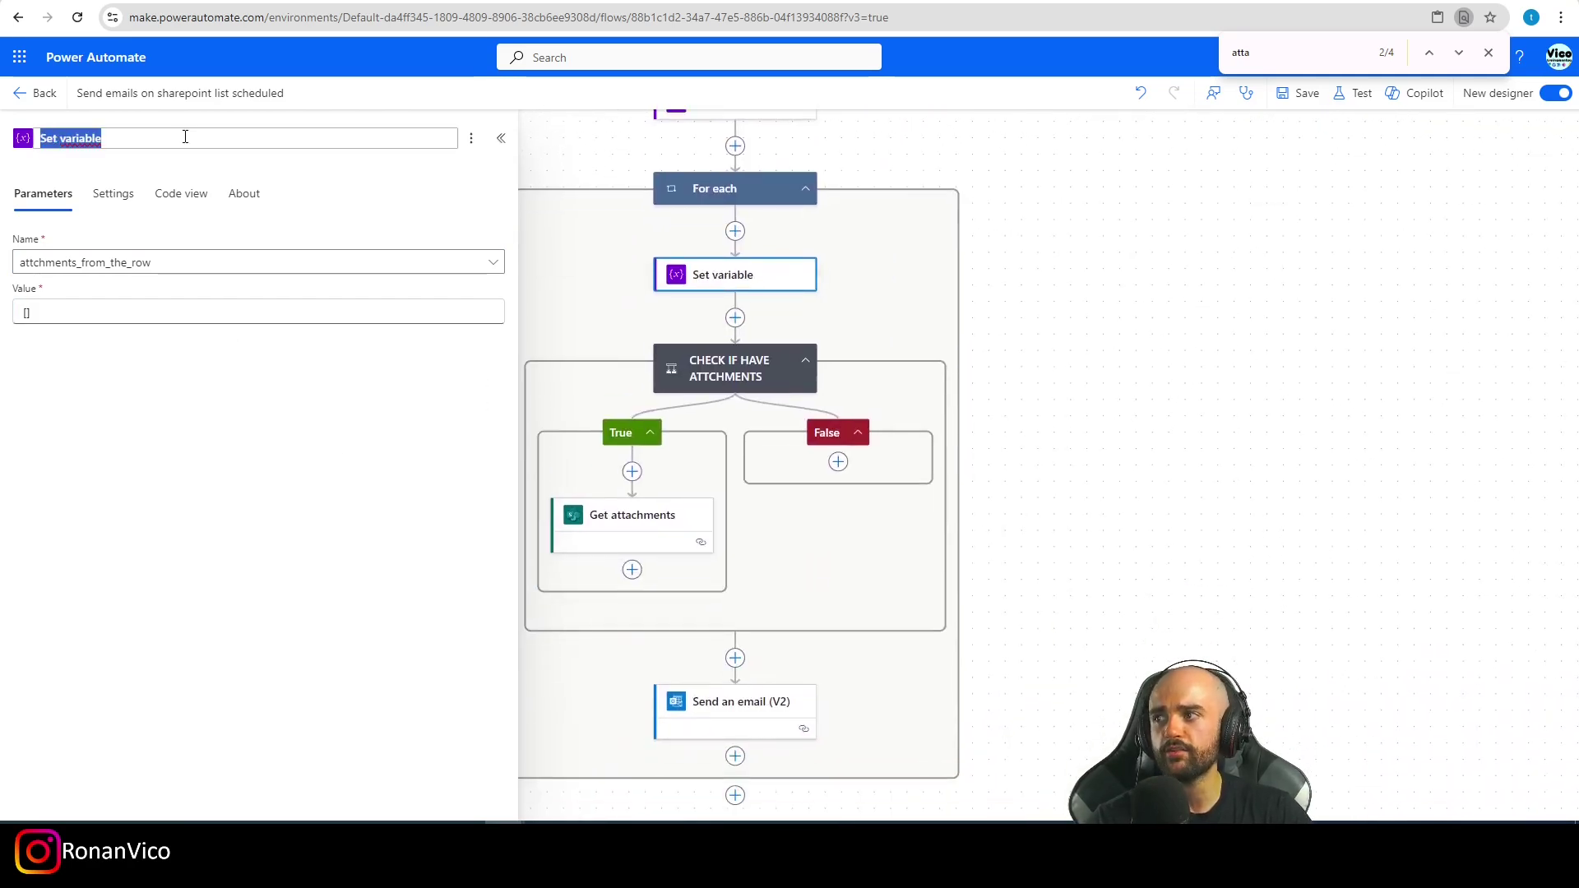
text(CLEARING THE VARIABLE OF ATTCHMENTS)
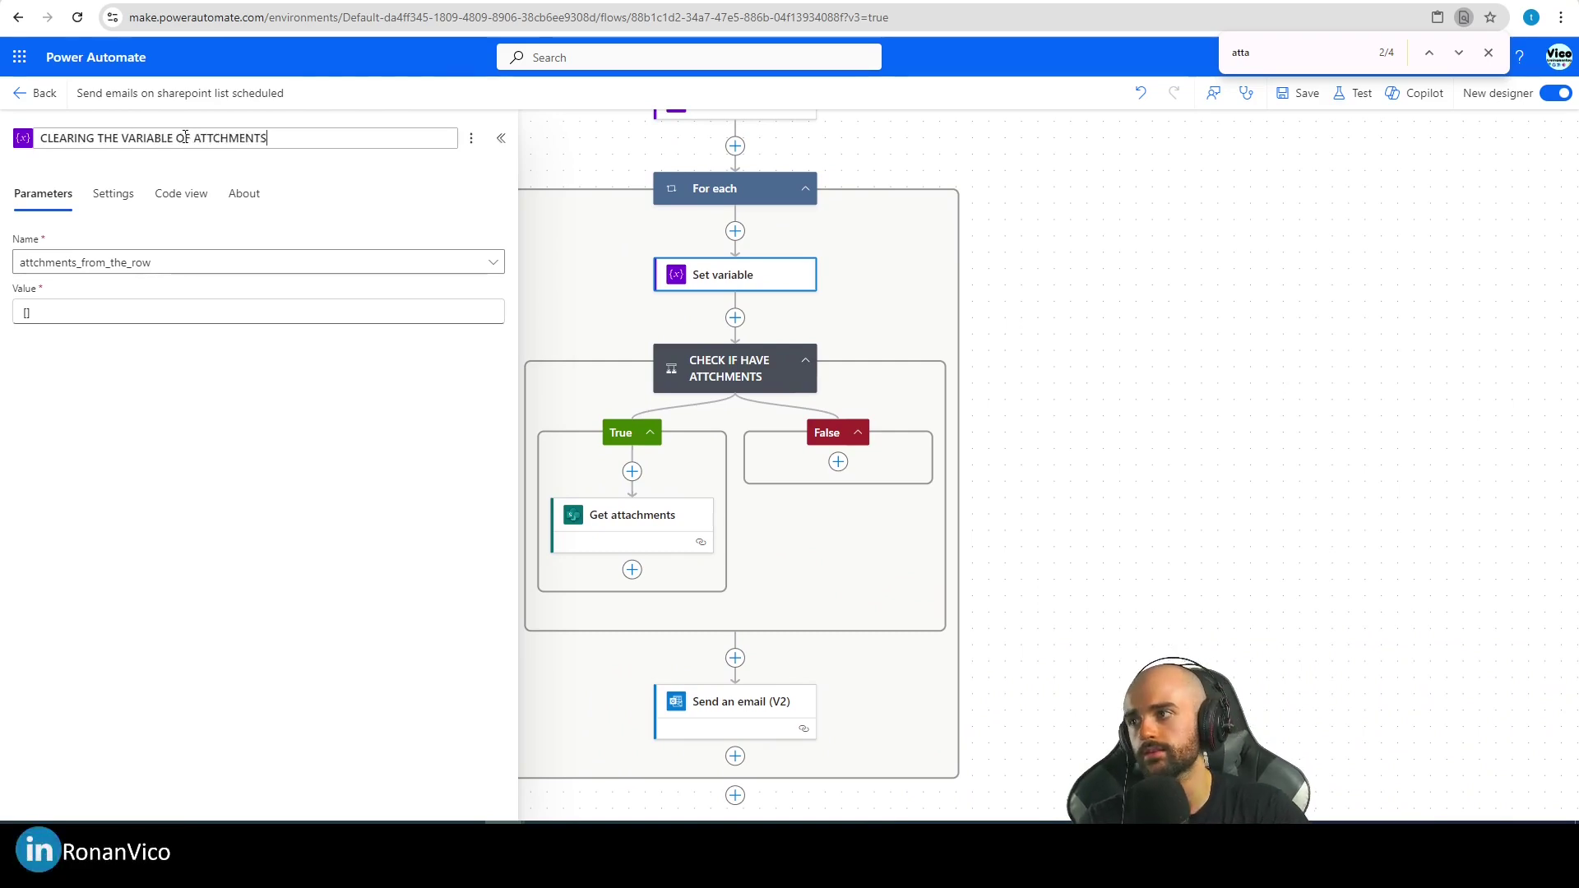
- Add an Append to array variable action after Get attachments in the True branch
click(633, 515)
scroll(633, 515, down, 2)
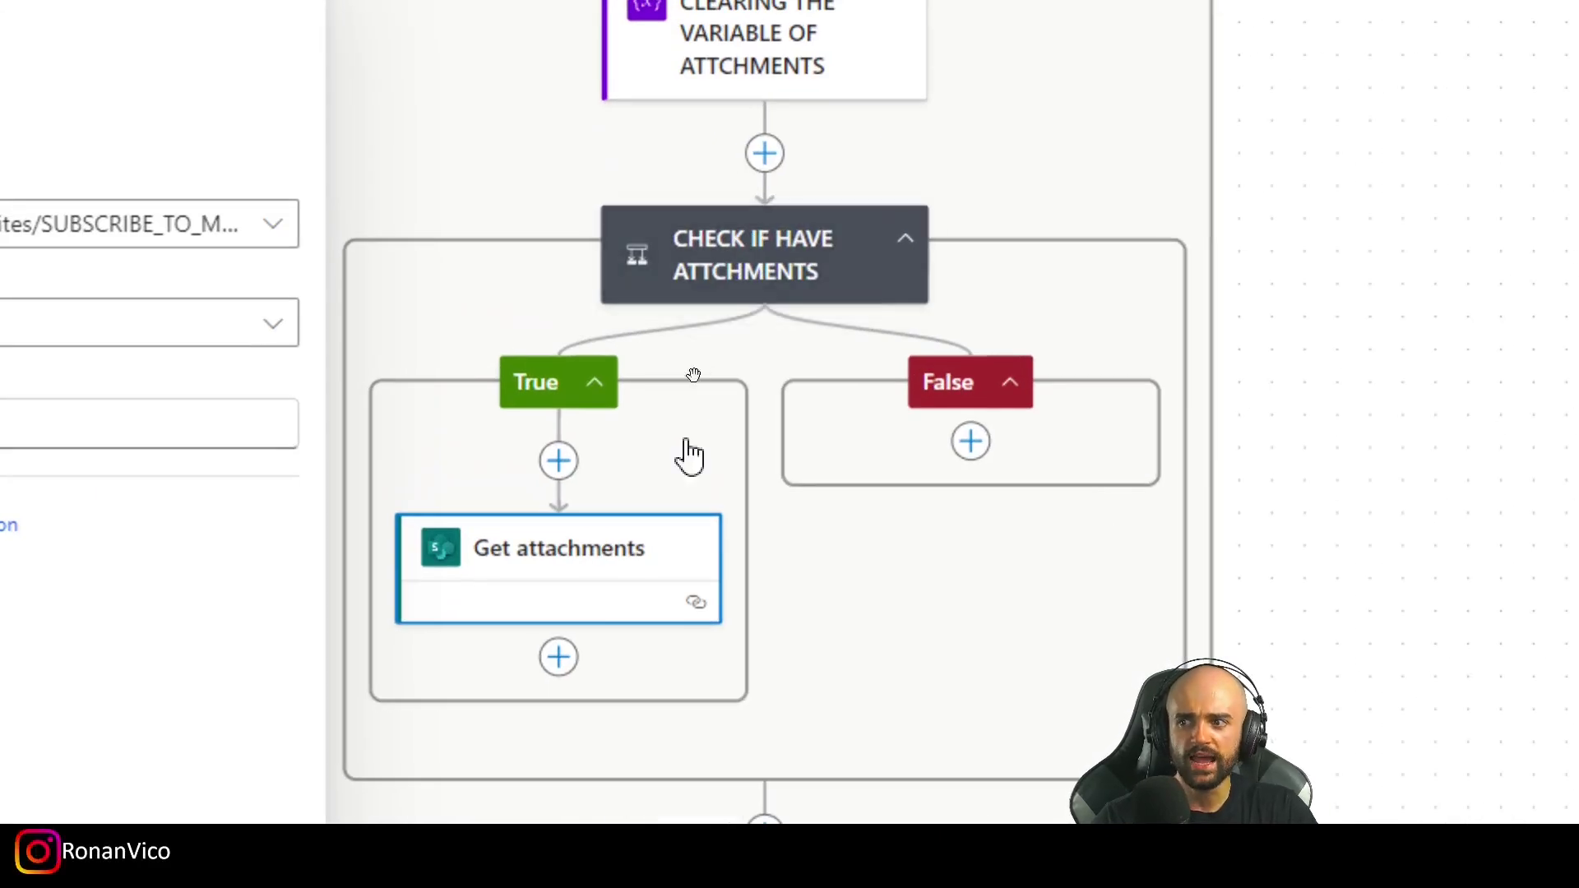
click(559, 656)
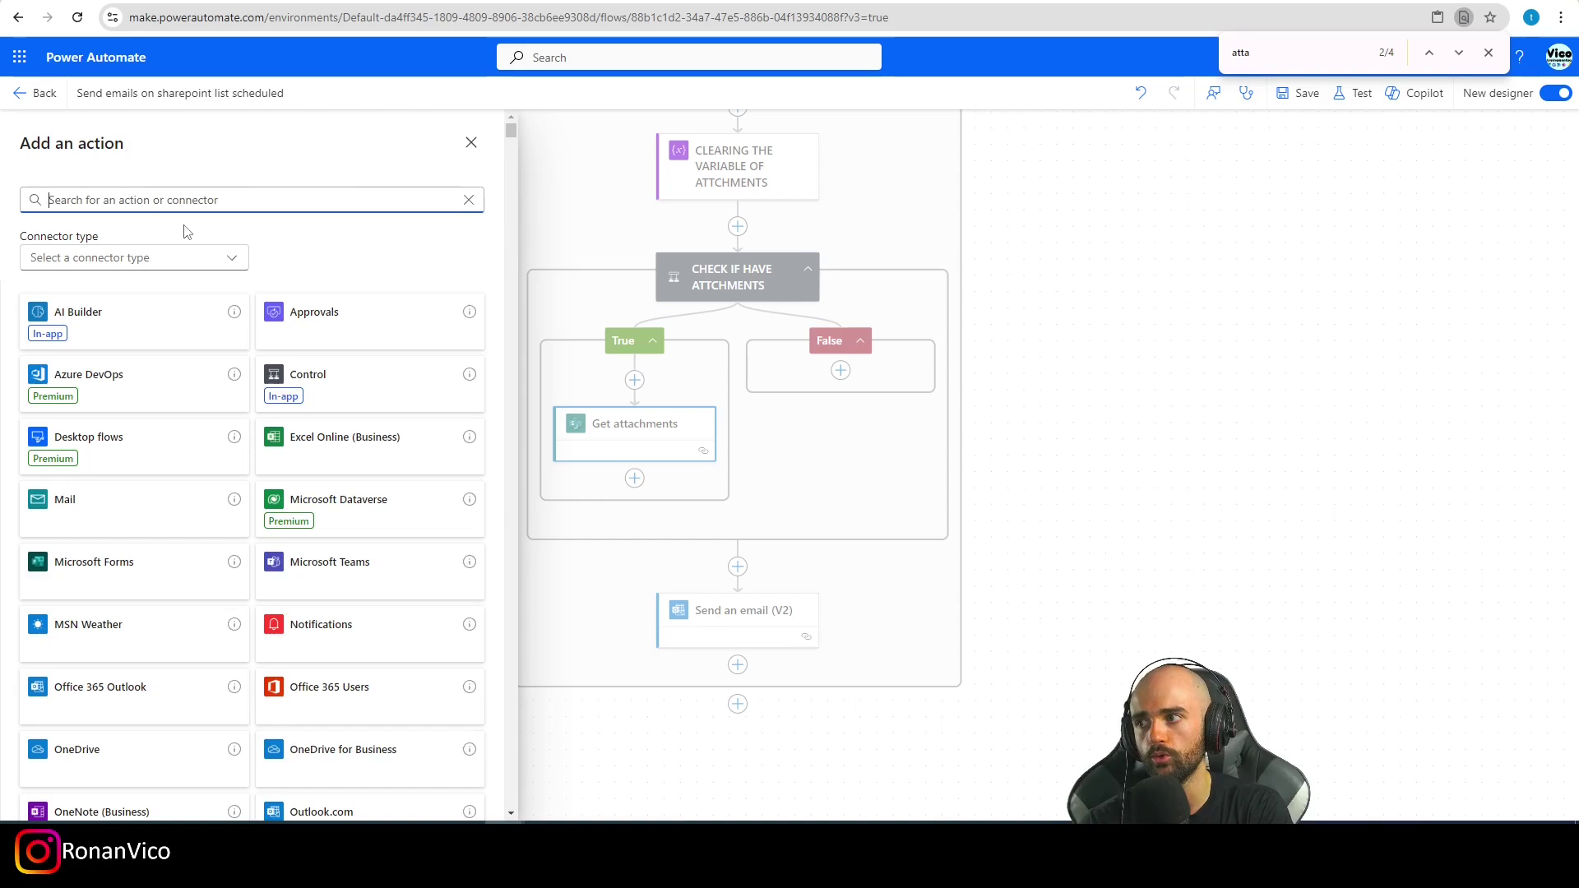
text(variable)
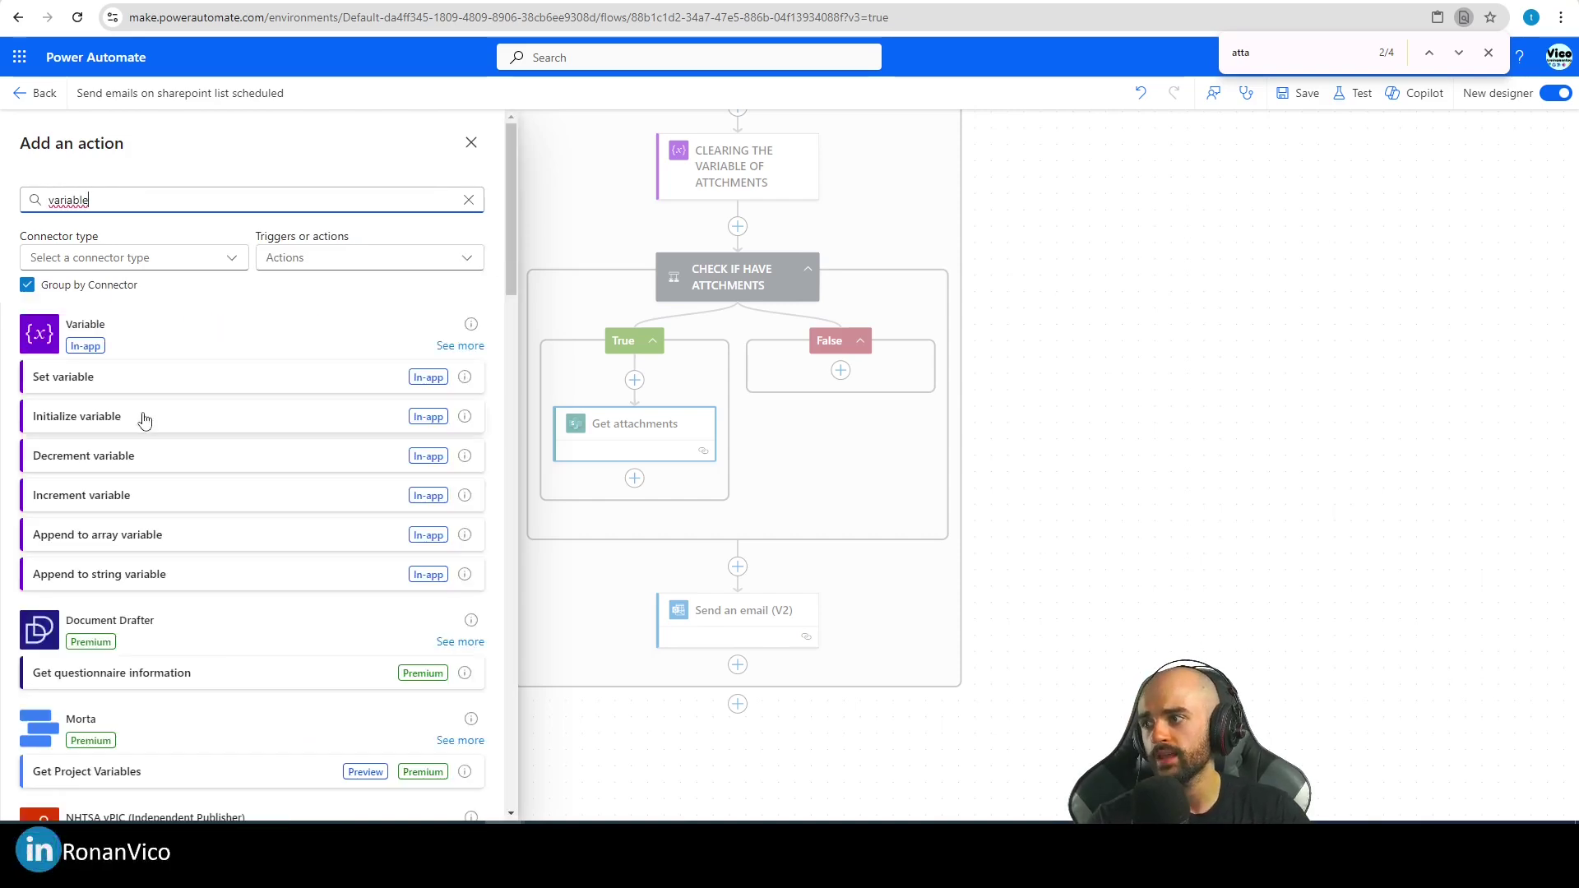
click(146, 548)
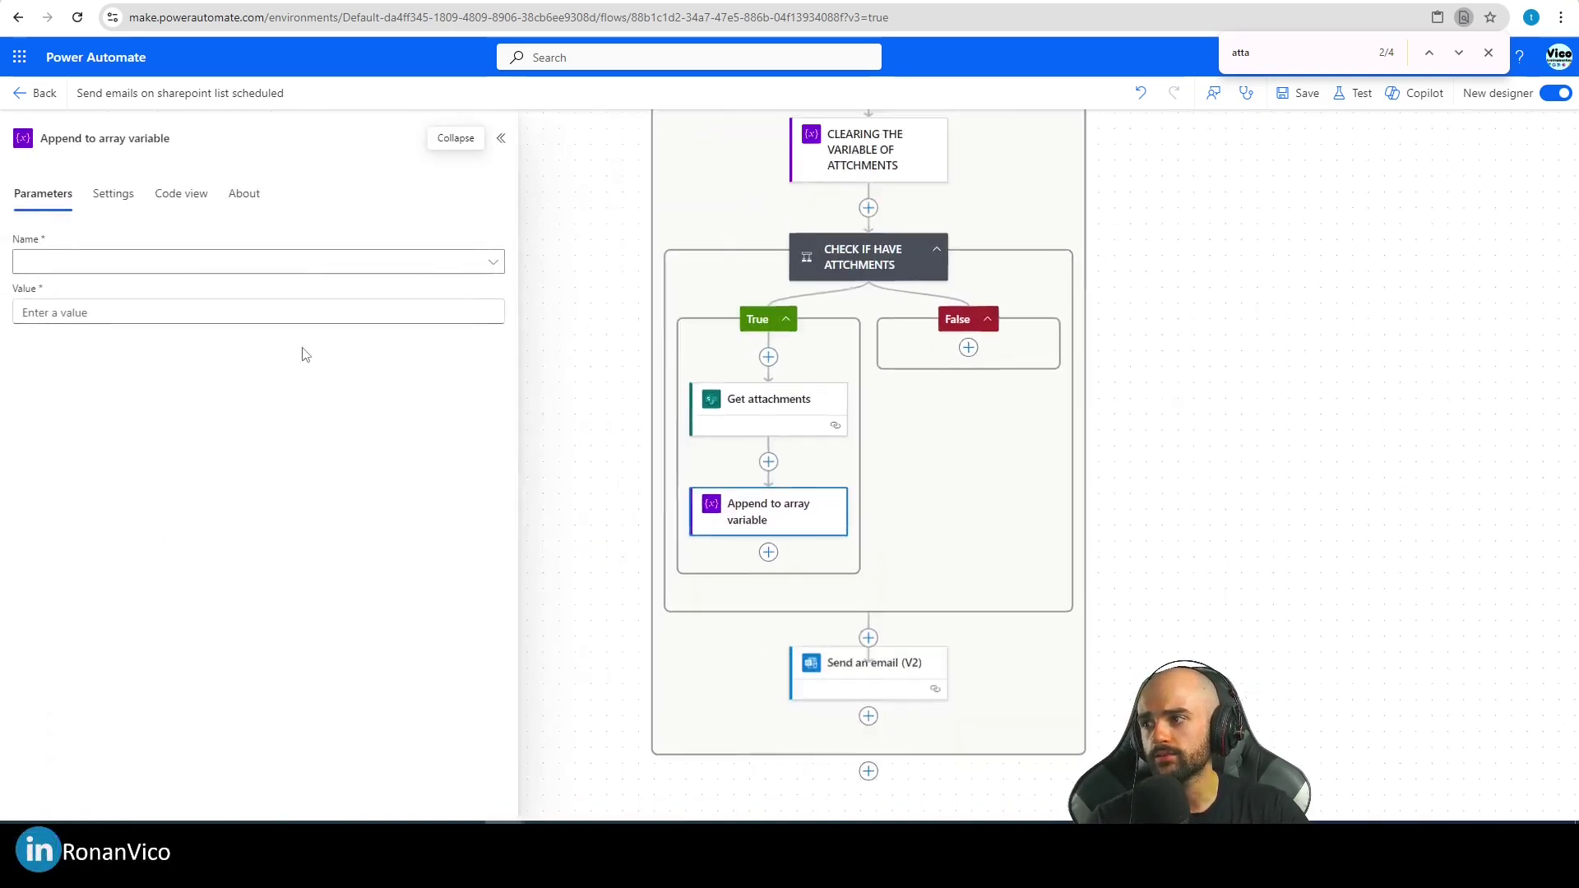
- Select attchments_from_the_row as the variable to append to and start its value as an empty JSON object in curly braces
click(151, 262)
click(151, 292)
click(155, 312)
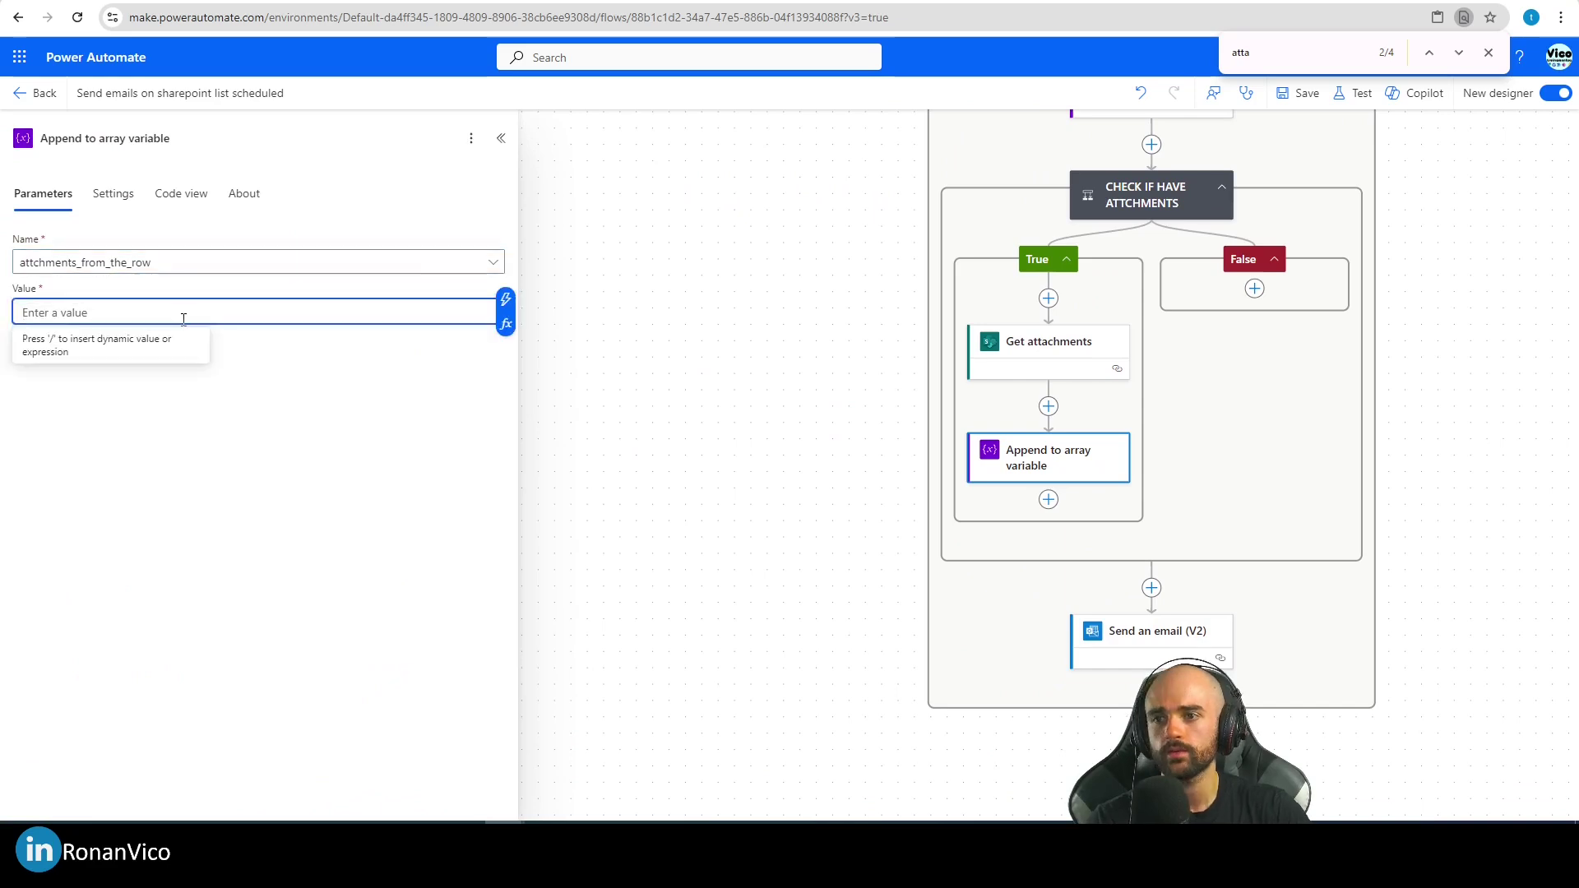
text({)
key(Return)
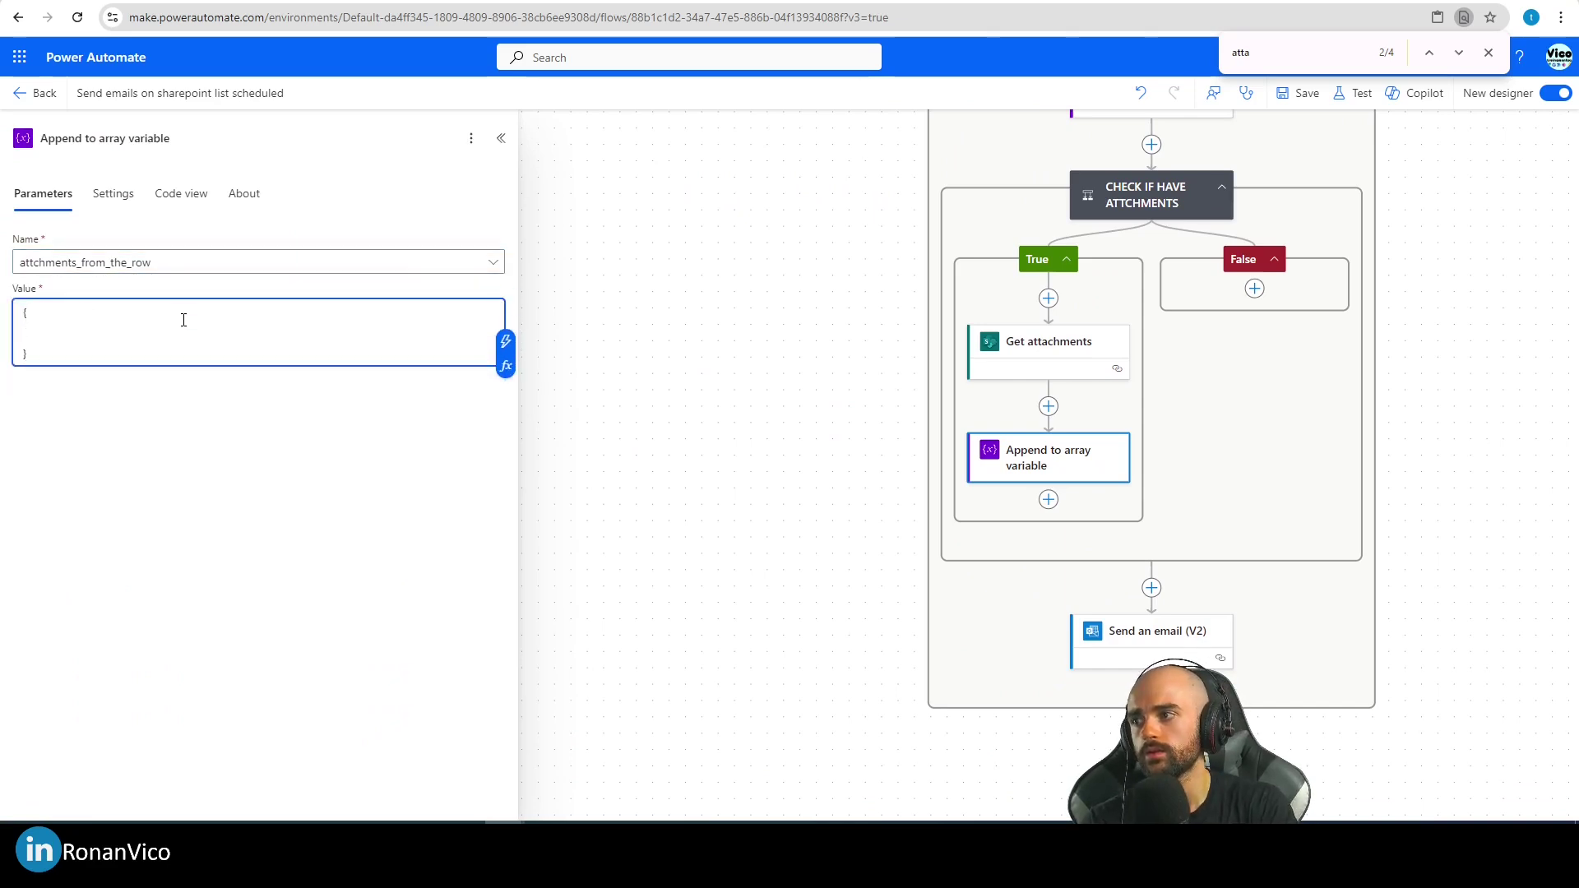
key(Tab)
- Check the attachment field names in Send an email (V2) and enter Name and Content as keys in the appended object
click(1078, 653)
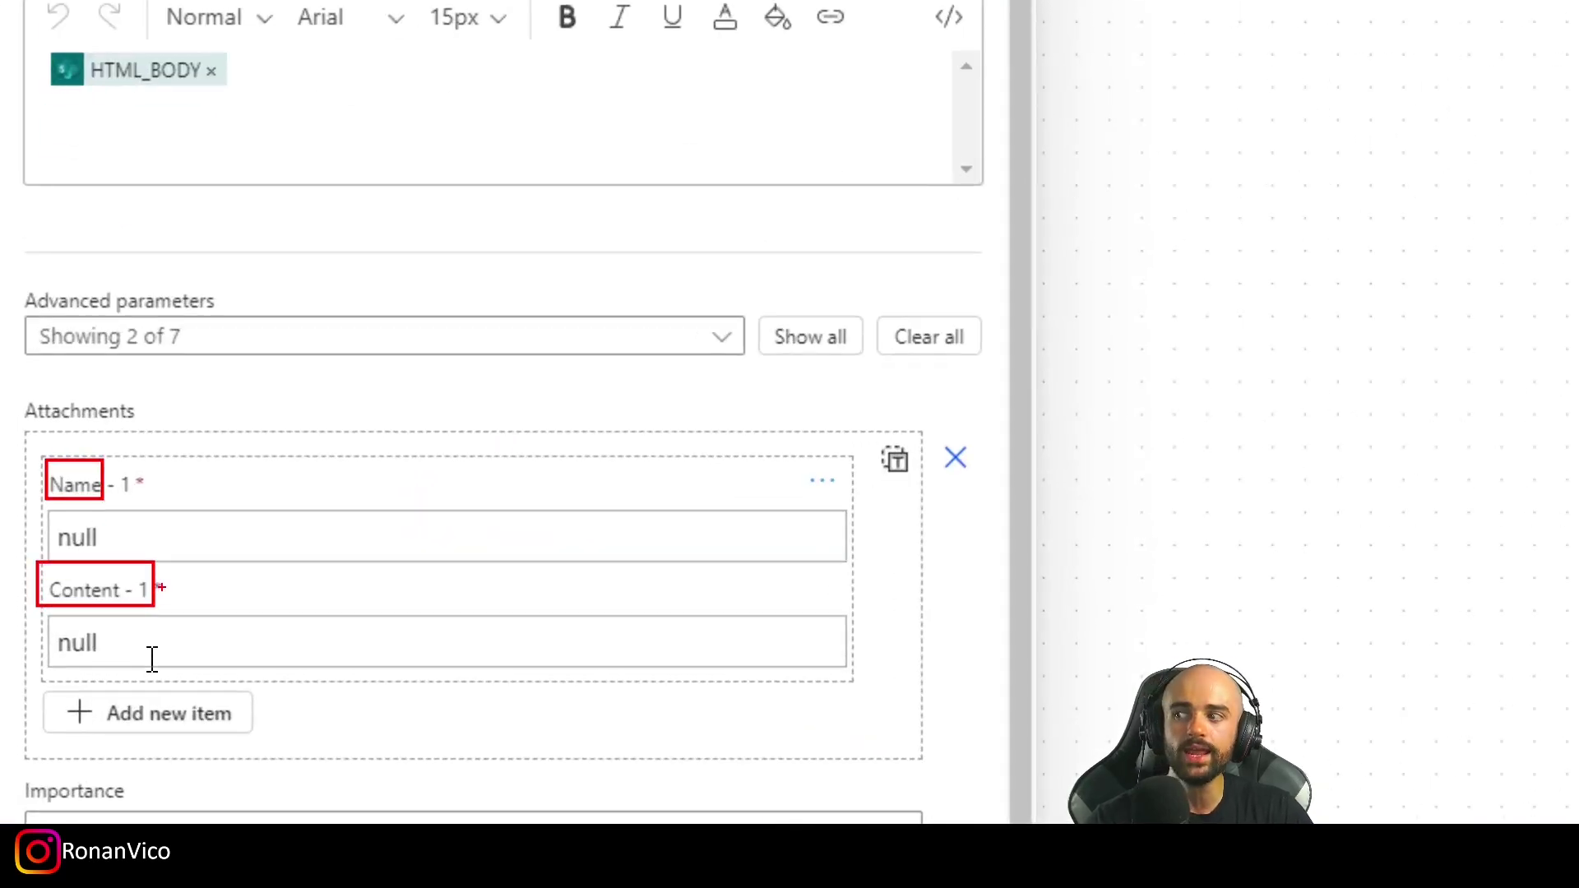
click(1048, 345)
click(1049, 457)
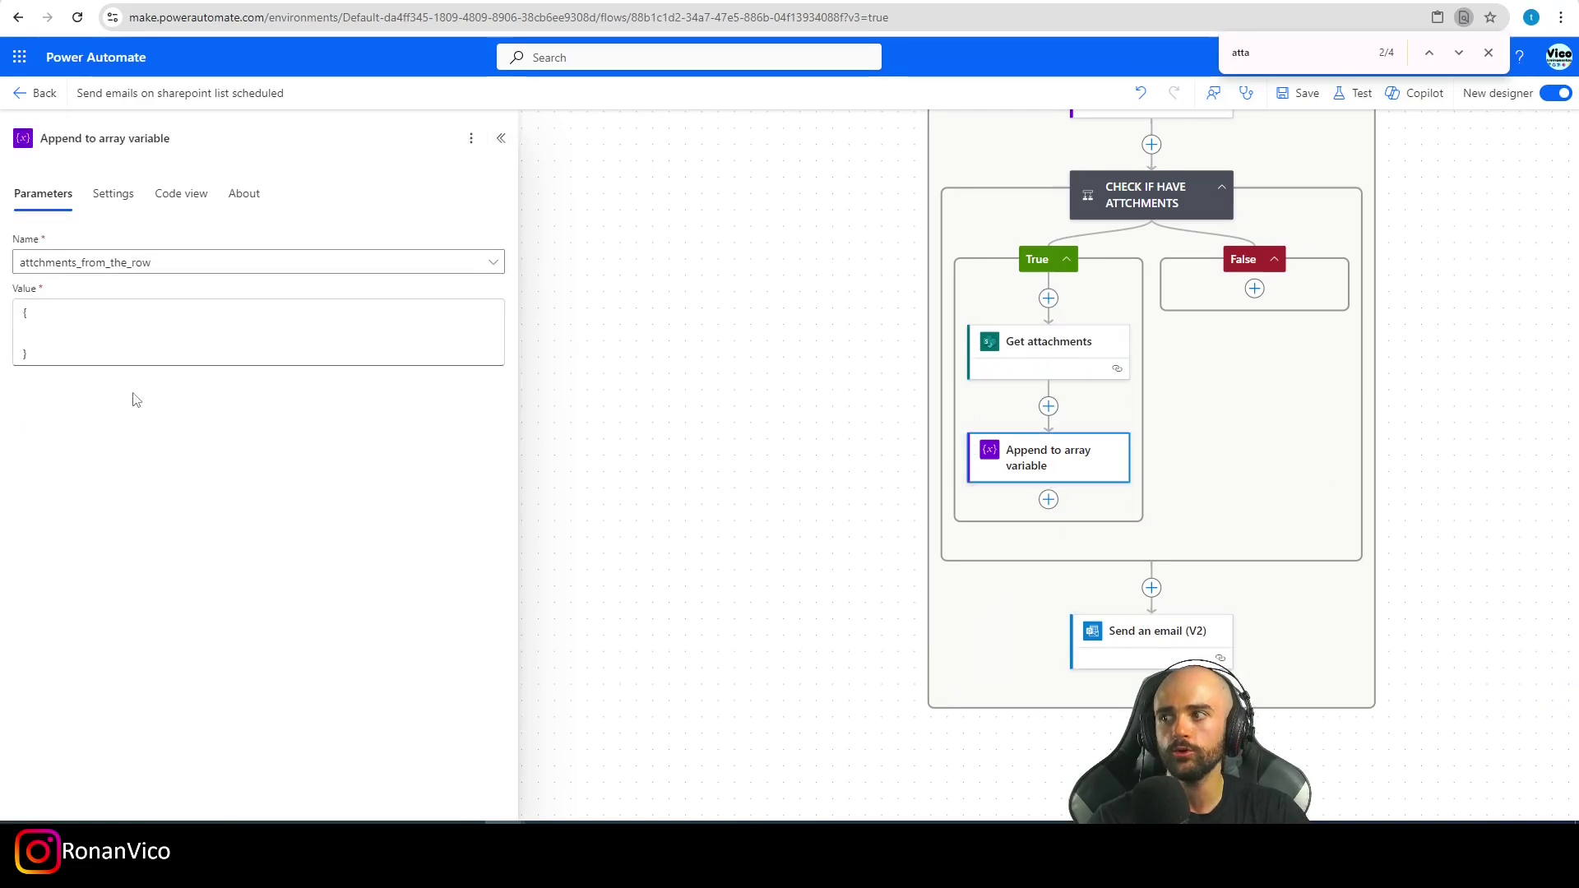
click(75, 329)
text(Name)
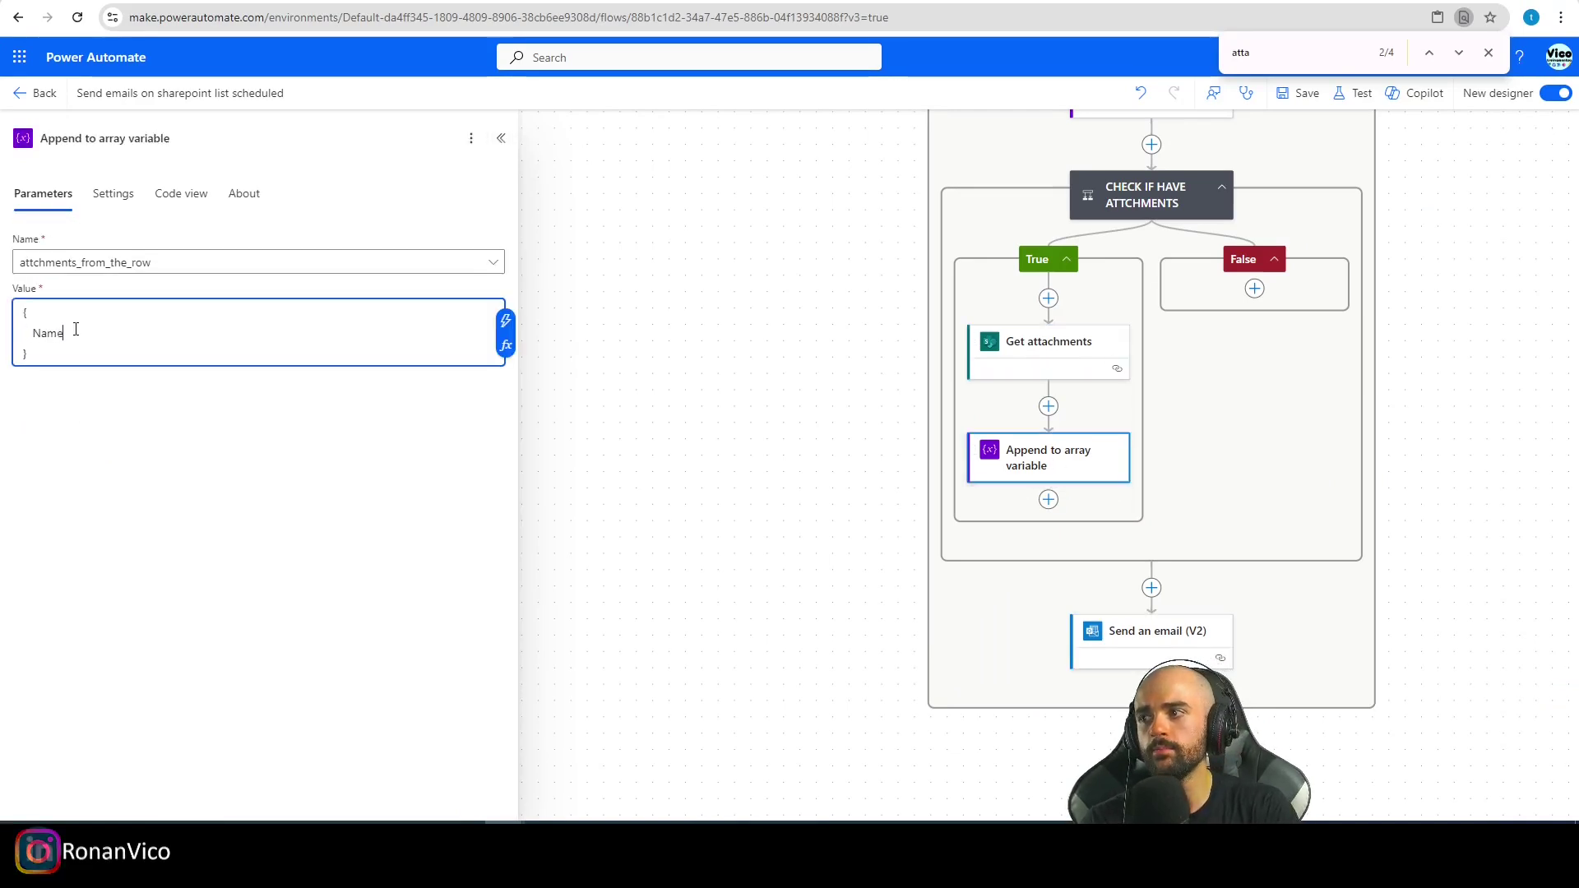
text(:)
key(Return)
text(Content)
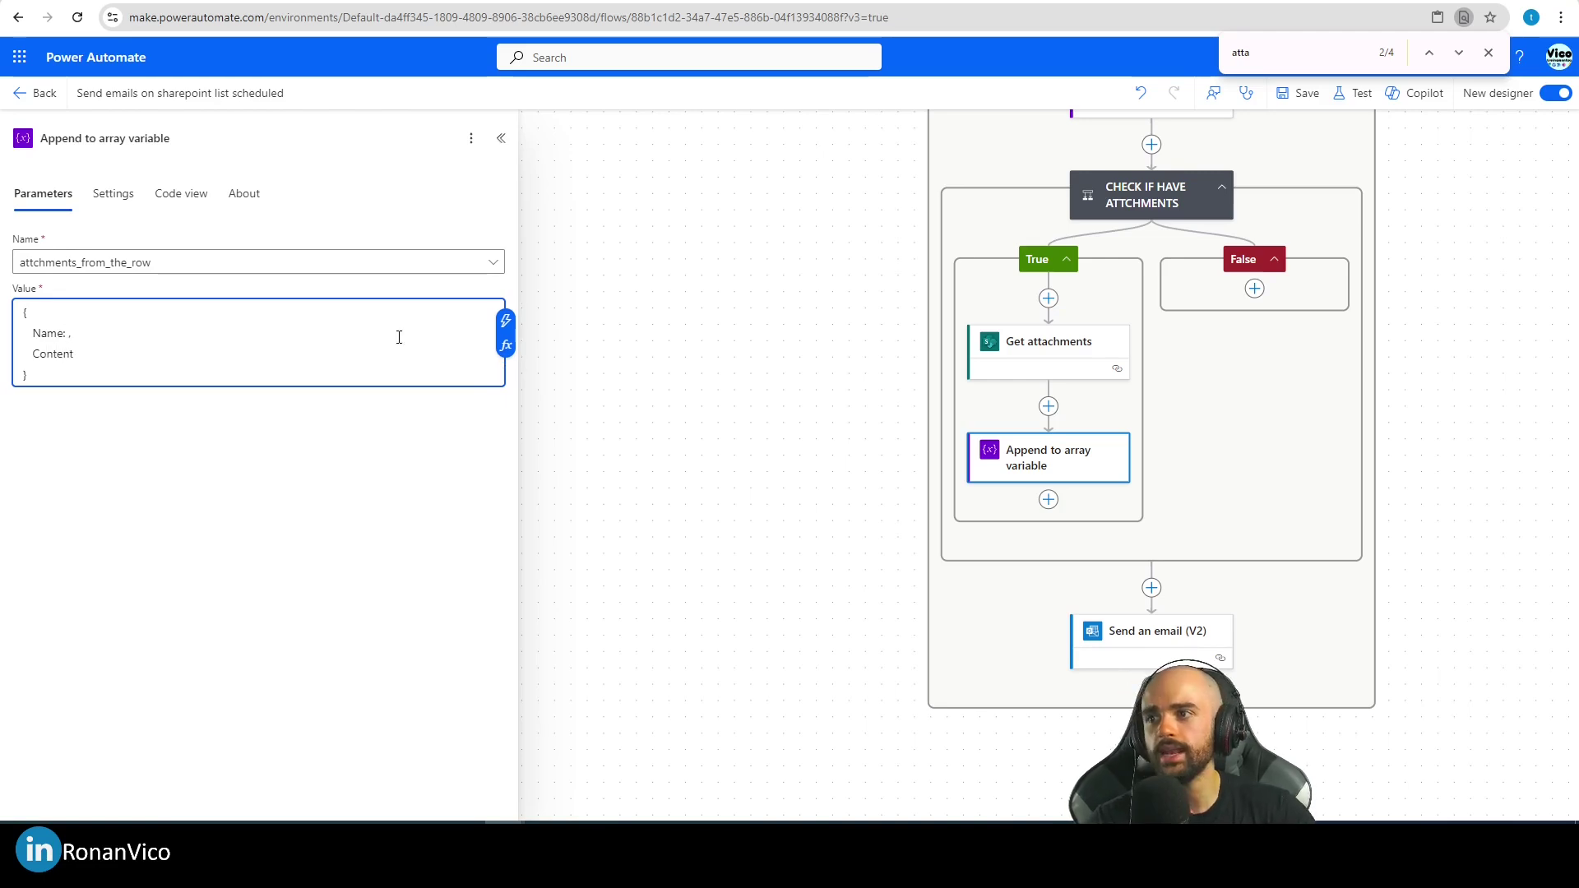
- Insert the DisplayName from Get attachments as the quoted Name value, and put both the Name and Content keys in double quotes
click(504, 325)
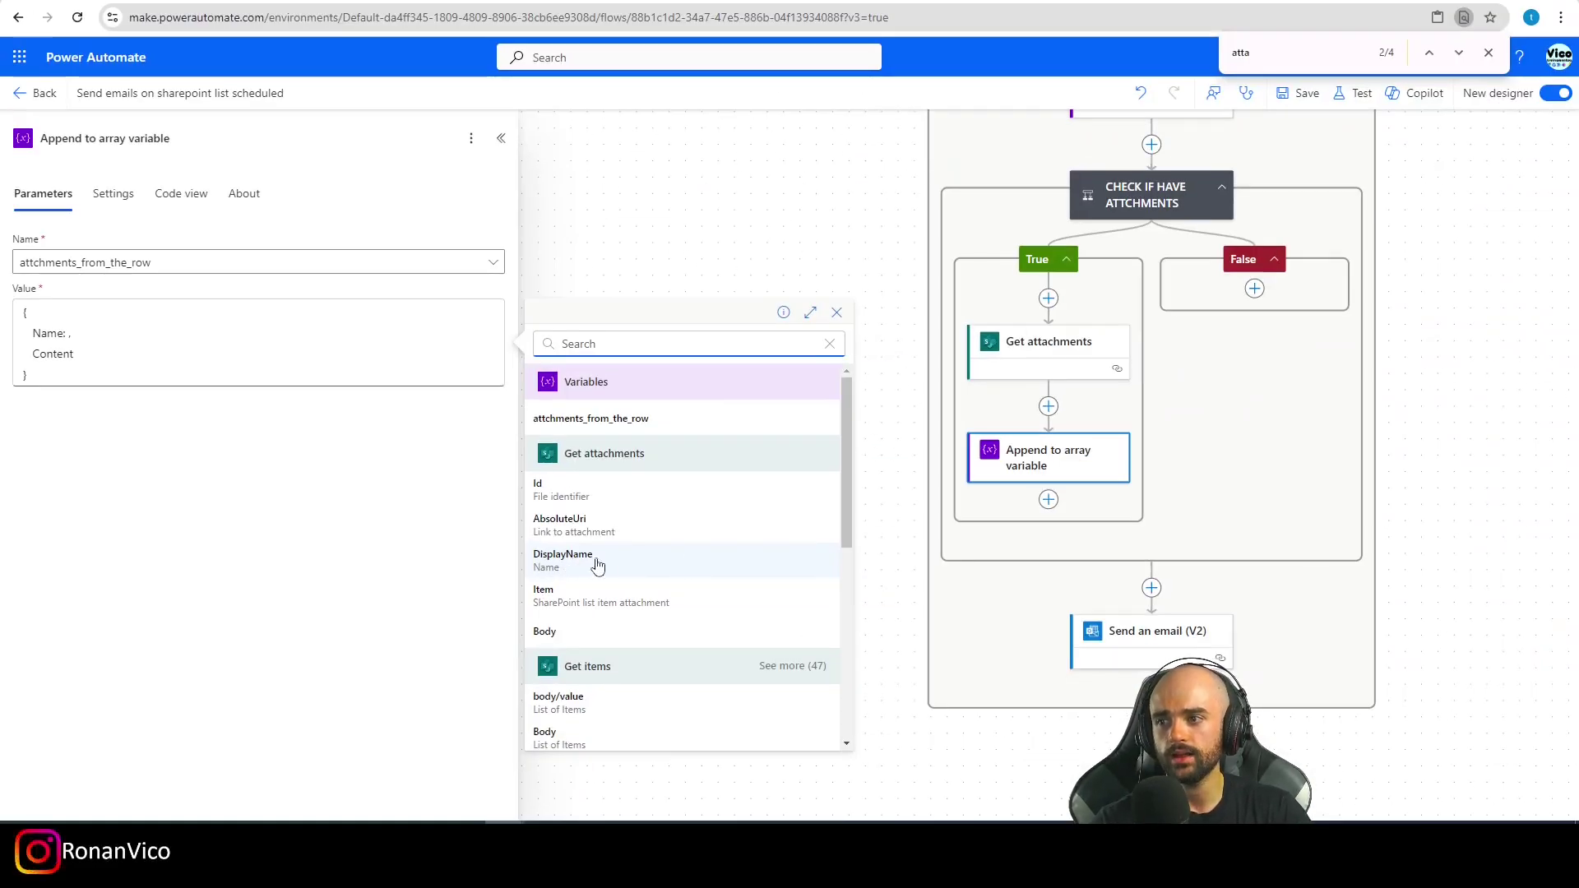
scroll(573, 564, down, 1)
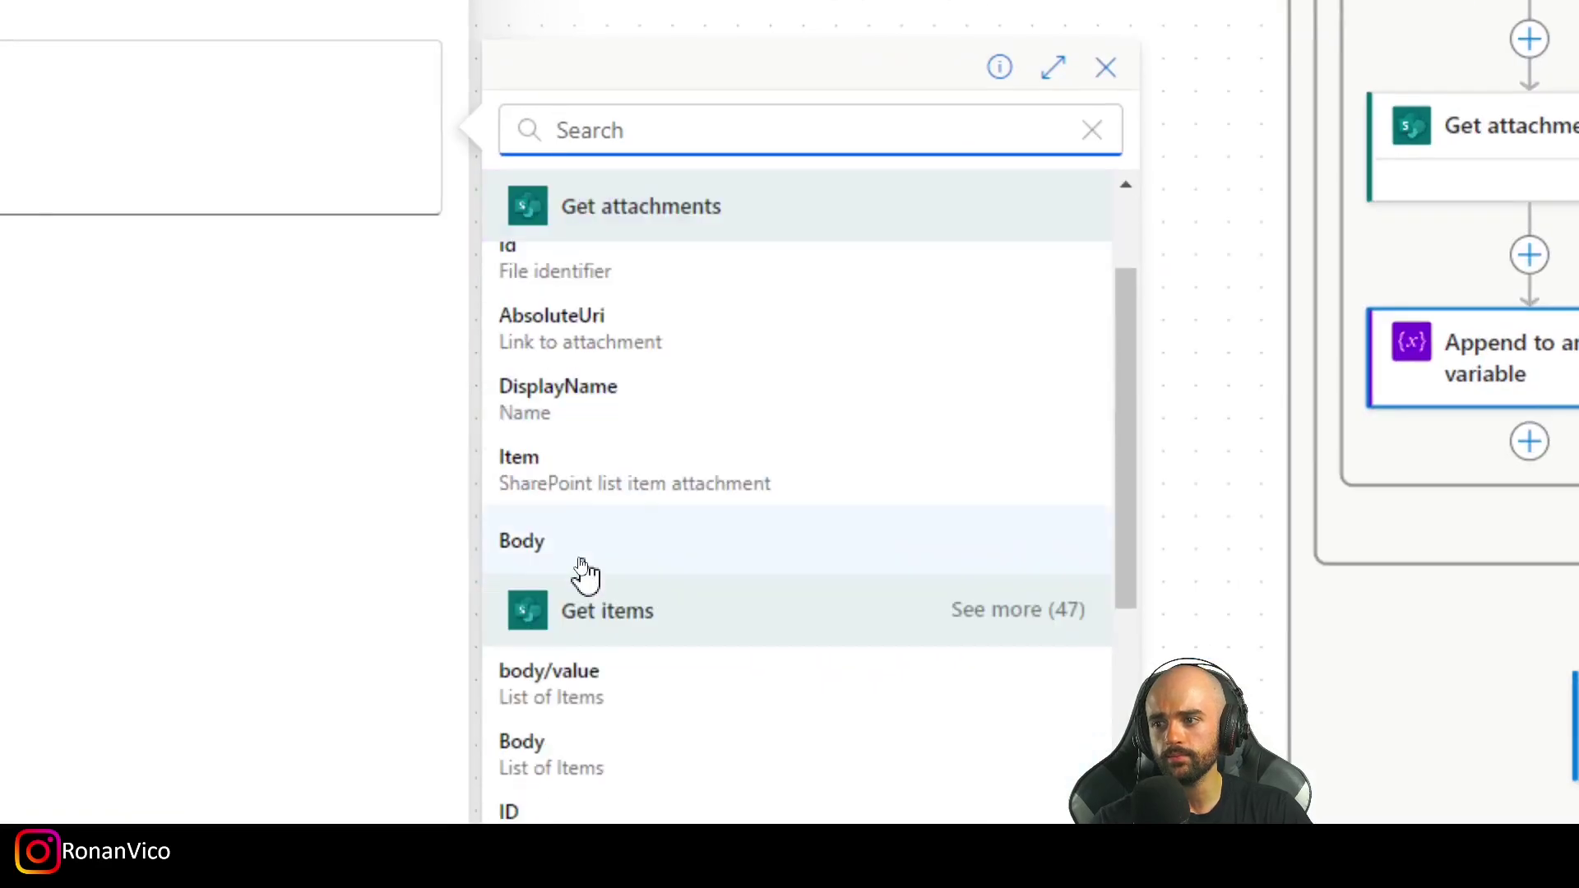
click(557, 393)
key(Home)
text("Name)
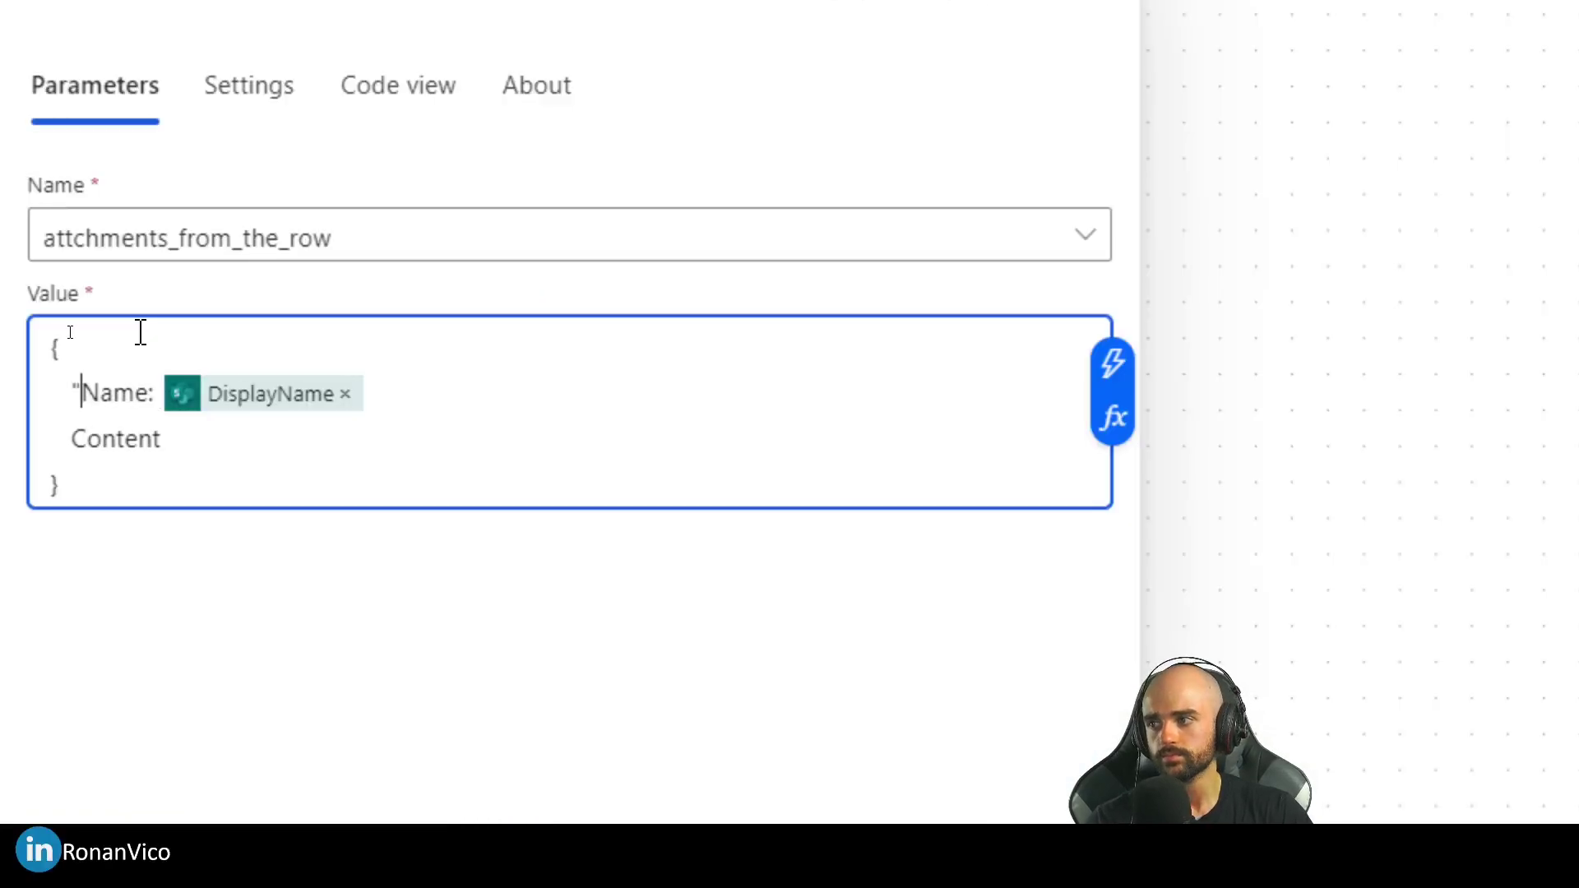
text(": ")
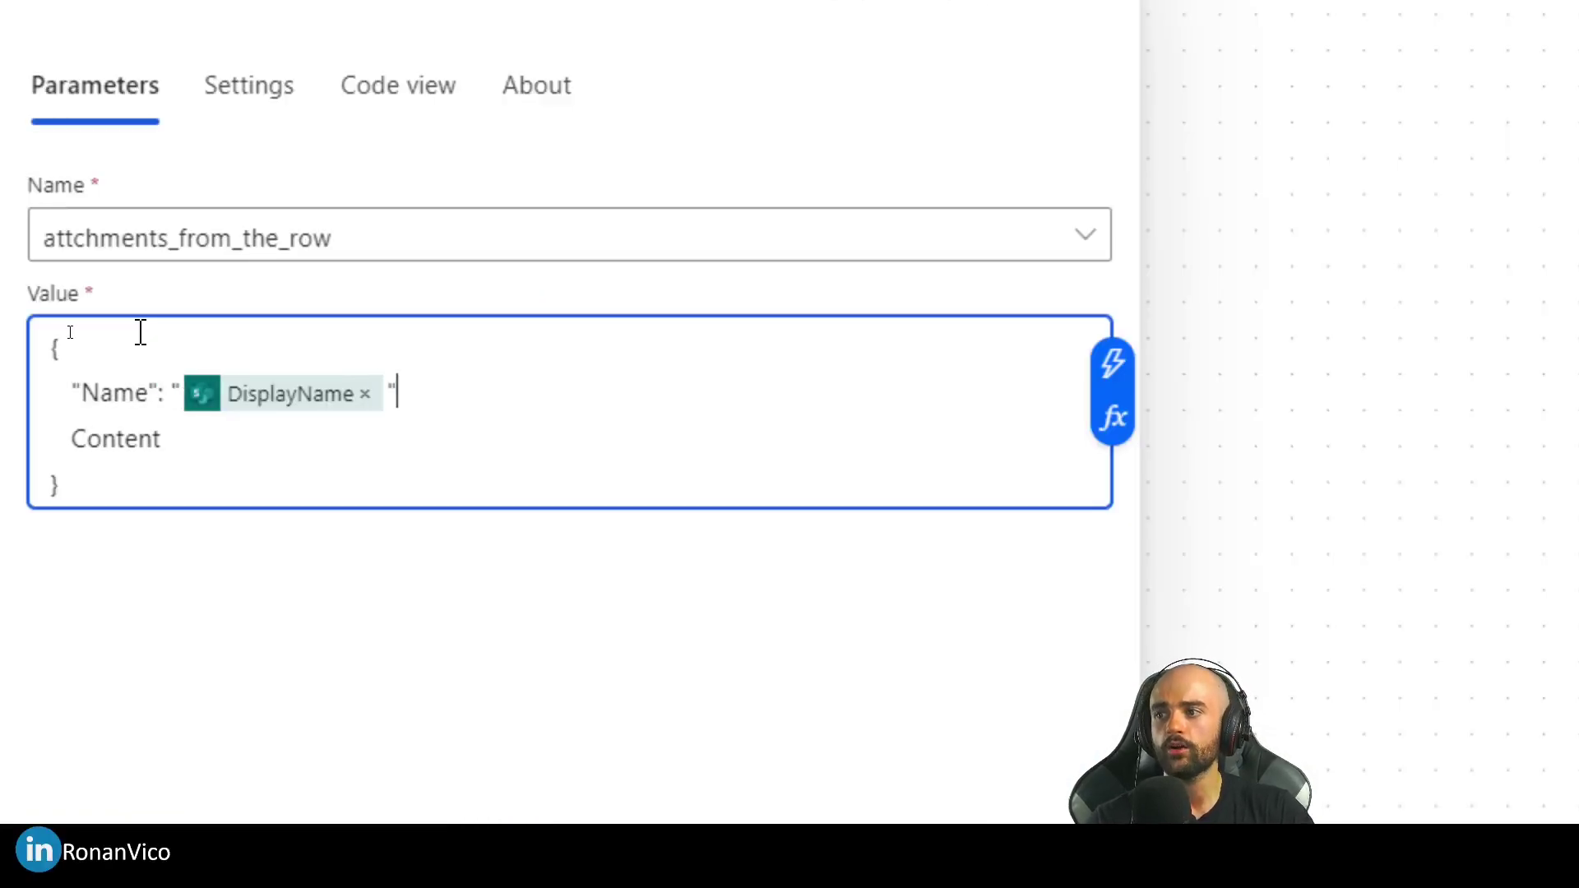
click(79, 438)
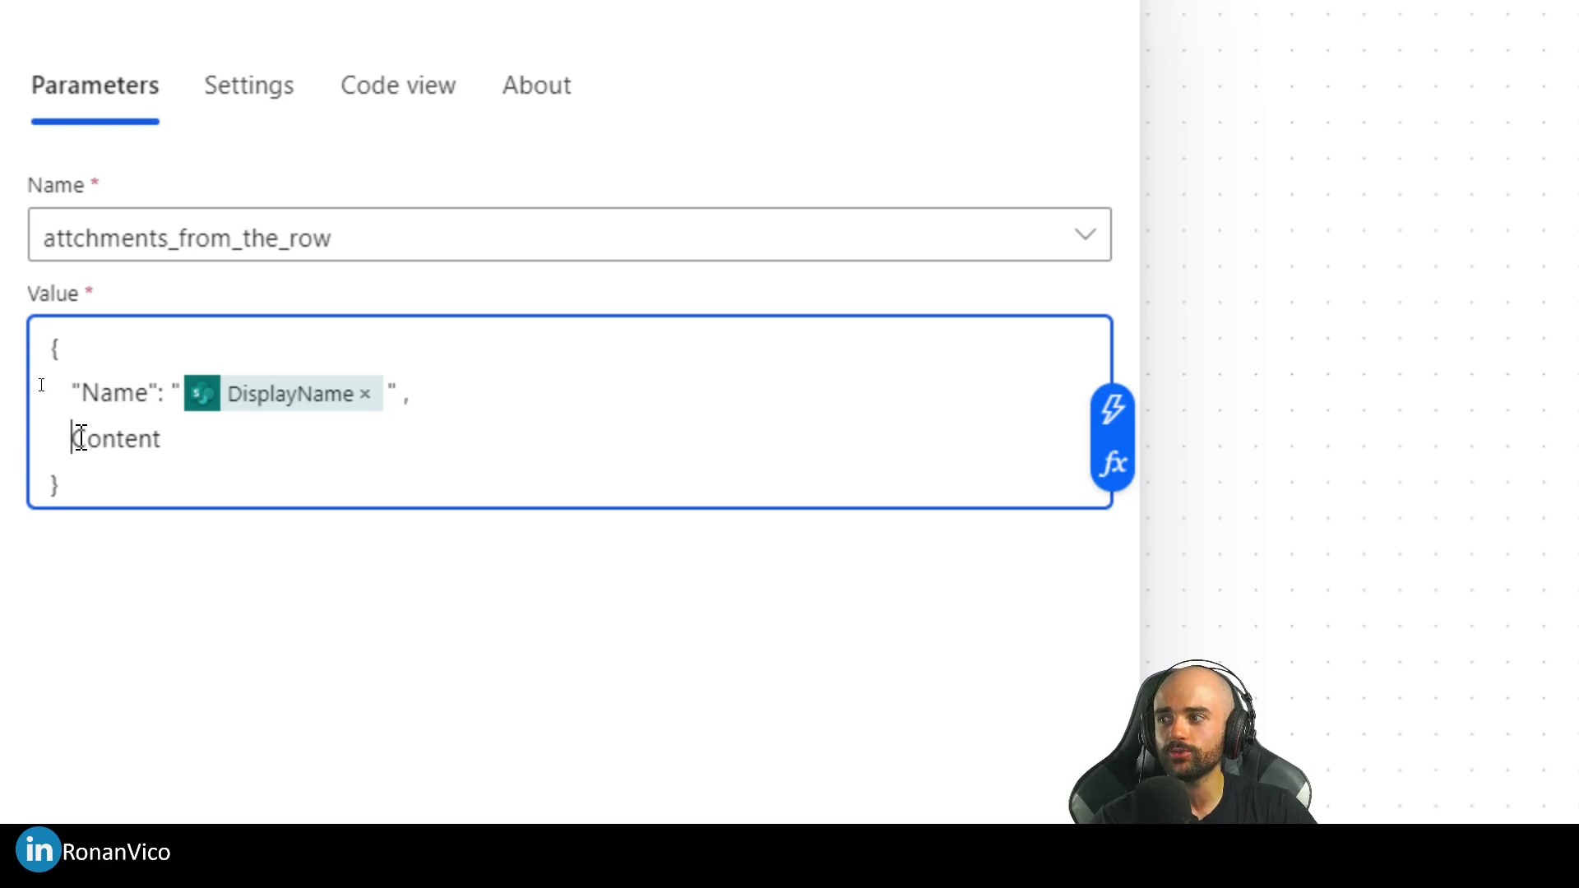
text(")
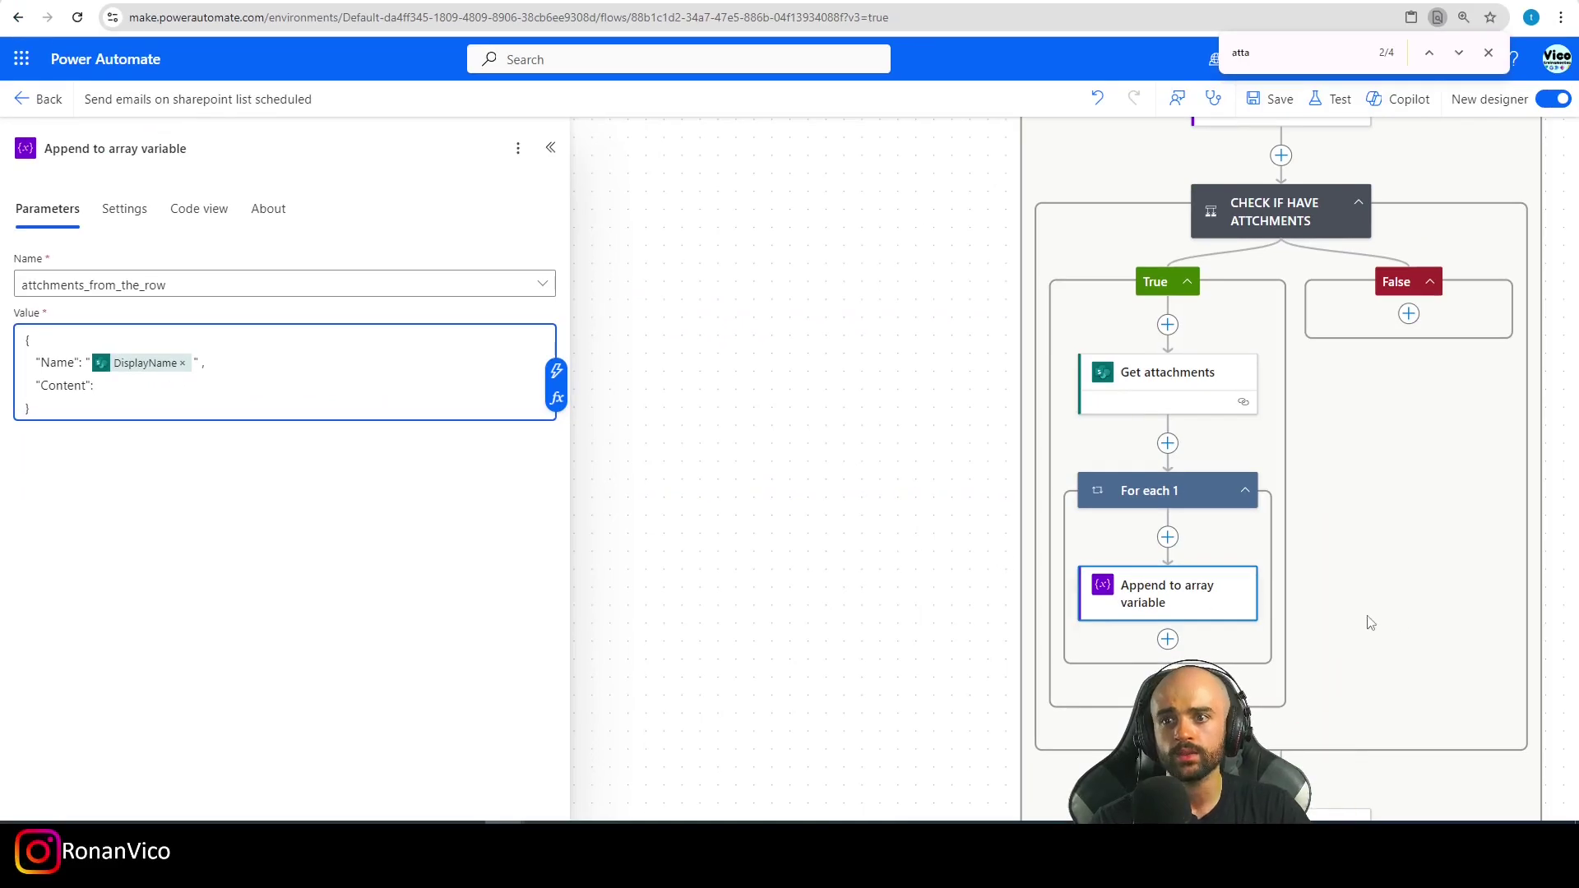
- Add a SharePoint Get attachment content action inside For each 1, before Append to array variable
drag(1369, 623, 947, 409)
click(726, 331)
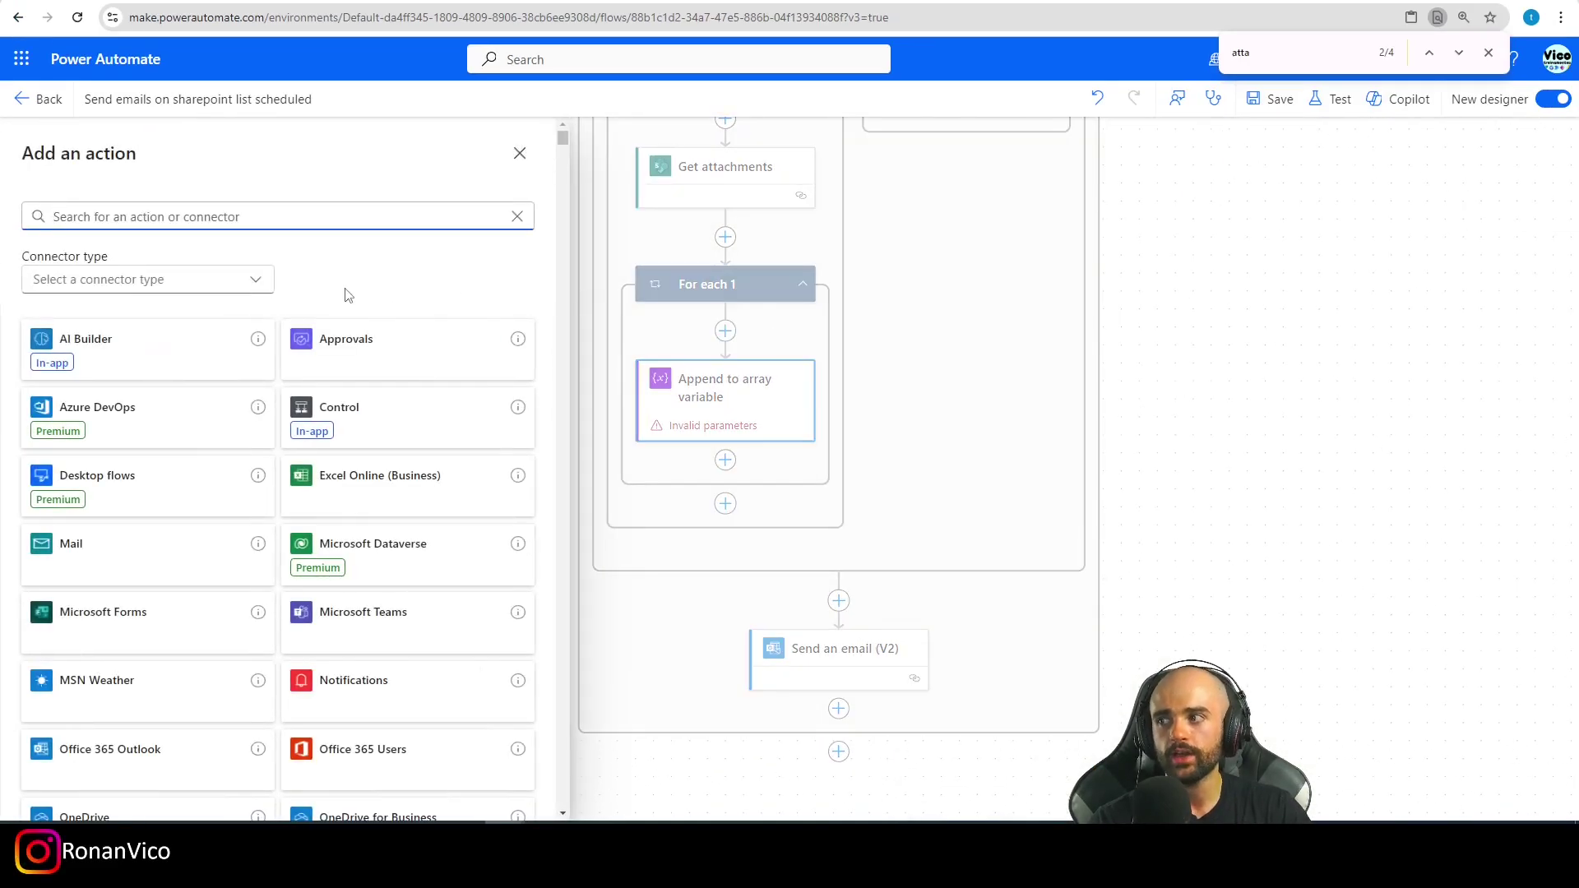
text(sharepoint)
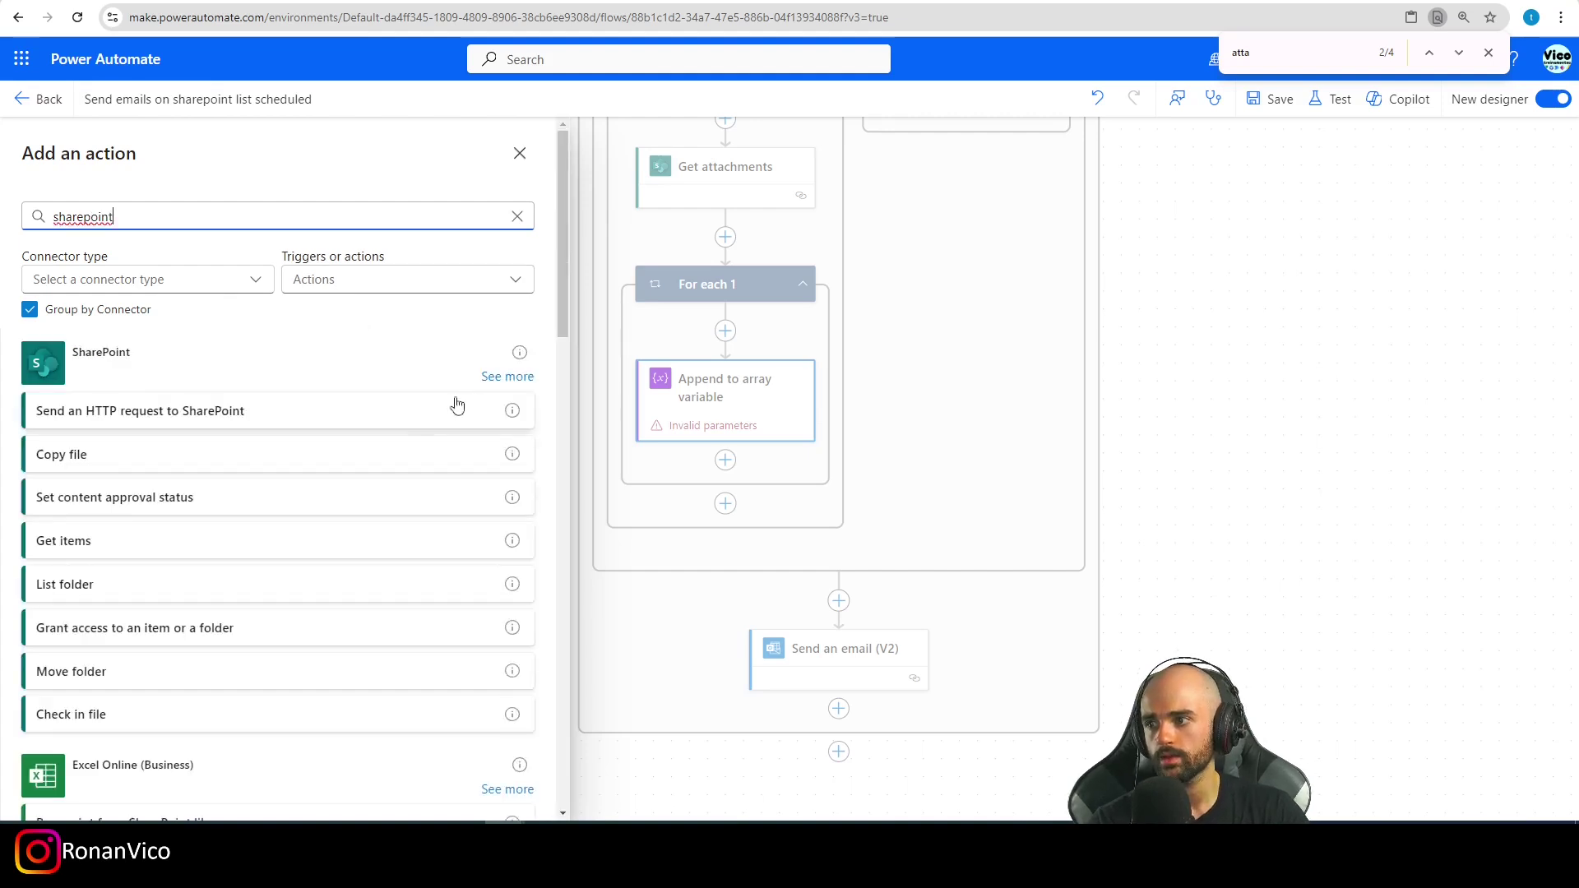
click(508, 370)
key(ctrl+f)
text(attach)
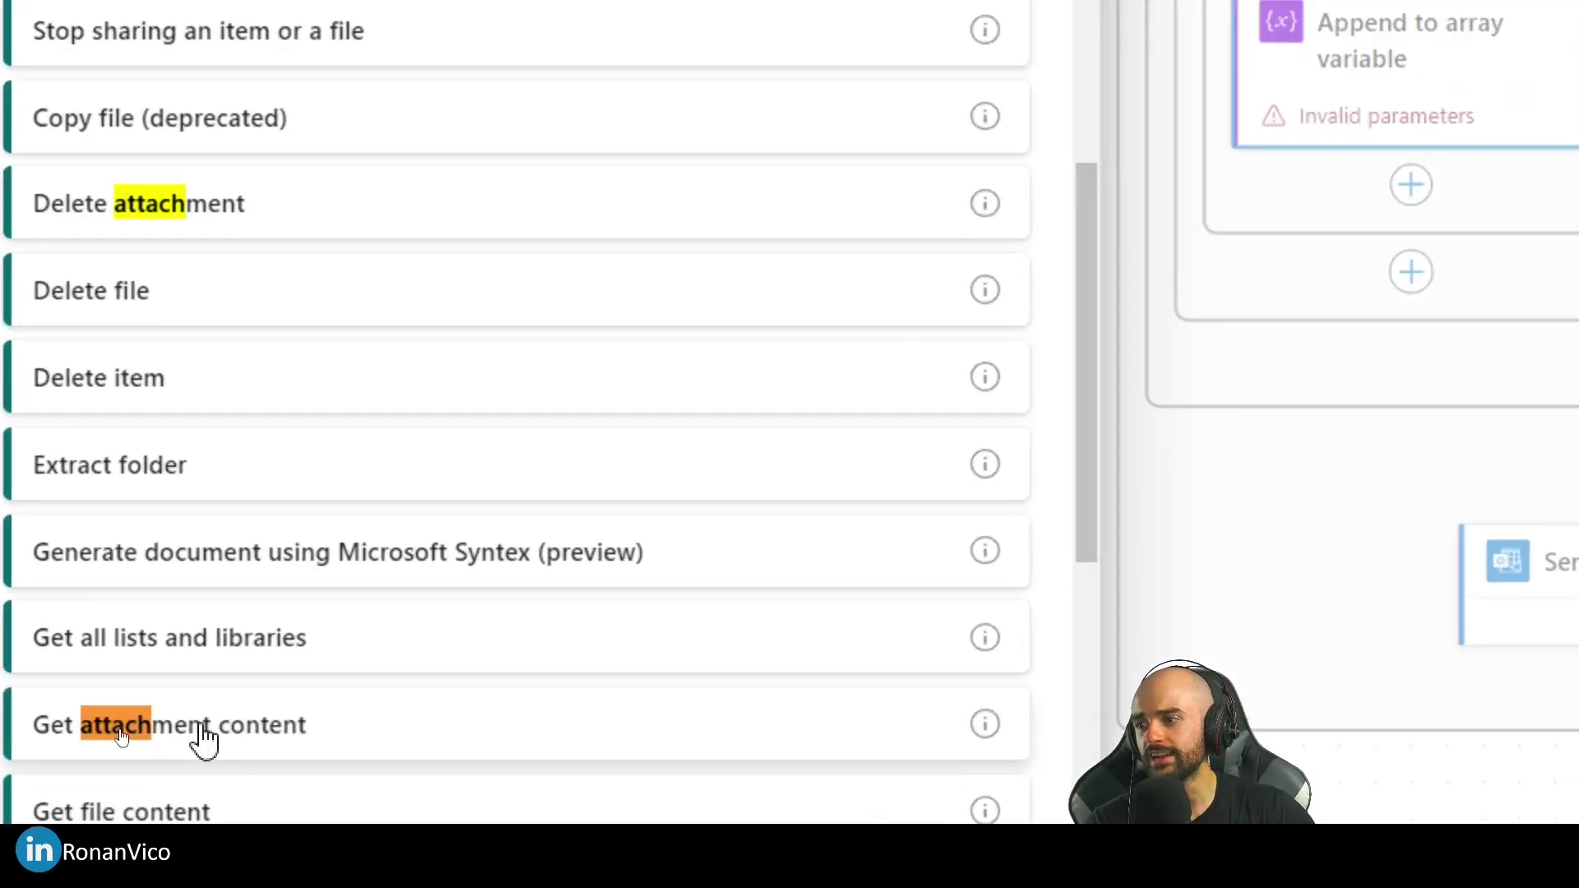
click(204, 738)
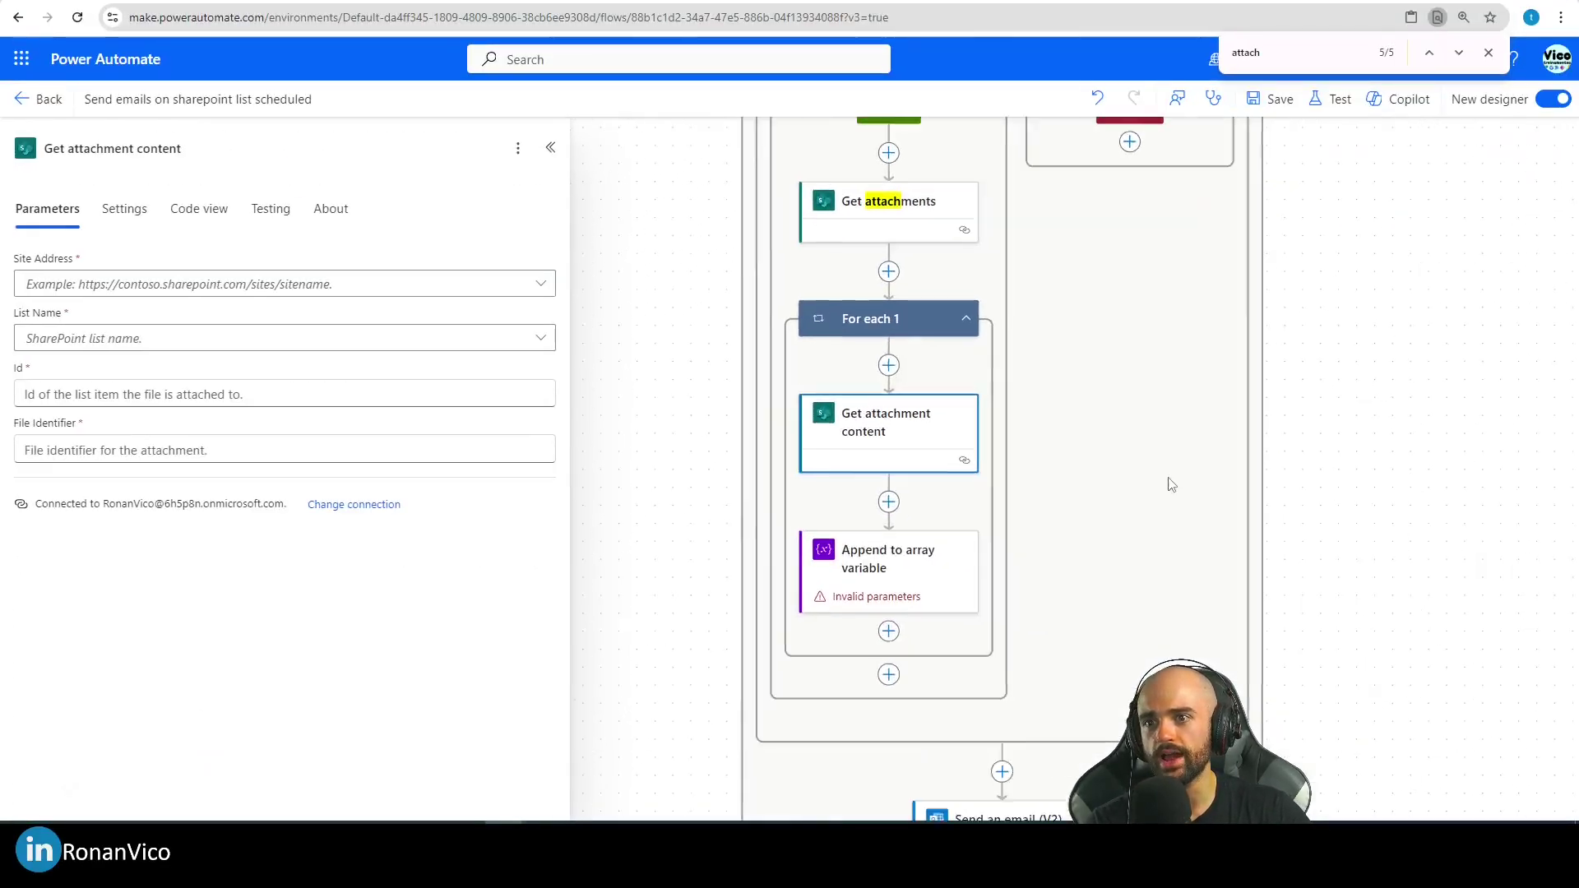
- Configure Get attachment content with the SUBSCRIBE_TO_MY_CHANNEL site, TB_SCHEDULED_EMAILS list, item ID, and the Get attachments Id as file identifier
click(123, 338)
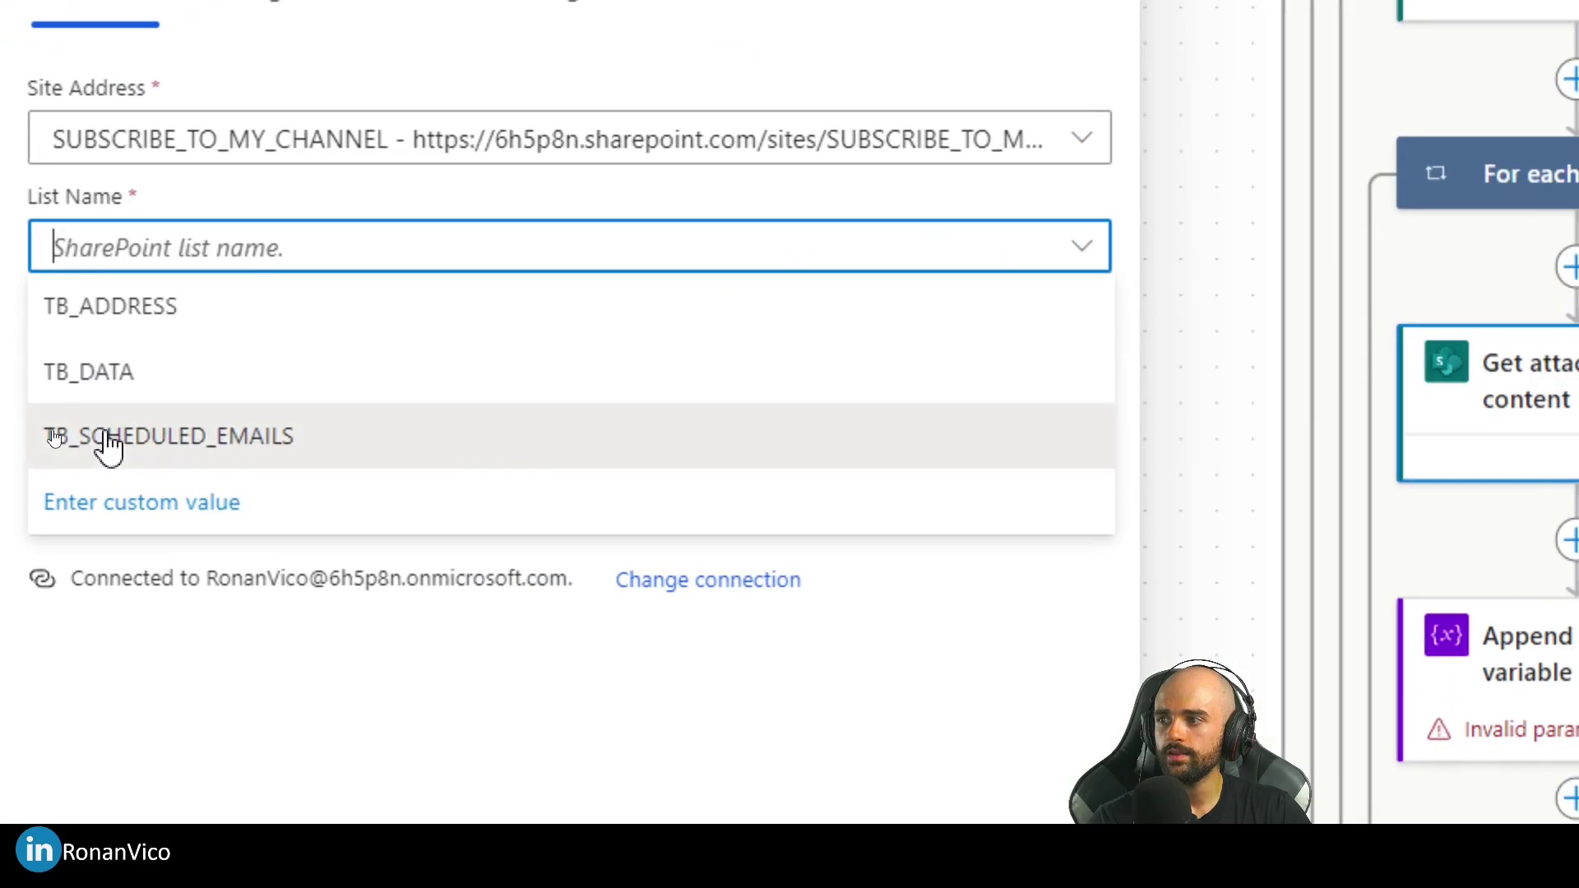
click(110, 444)
click(148, 359)
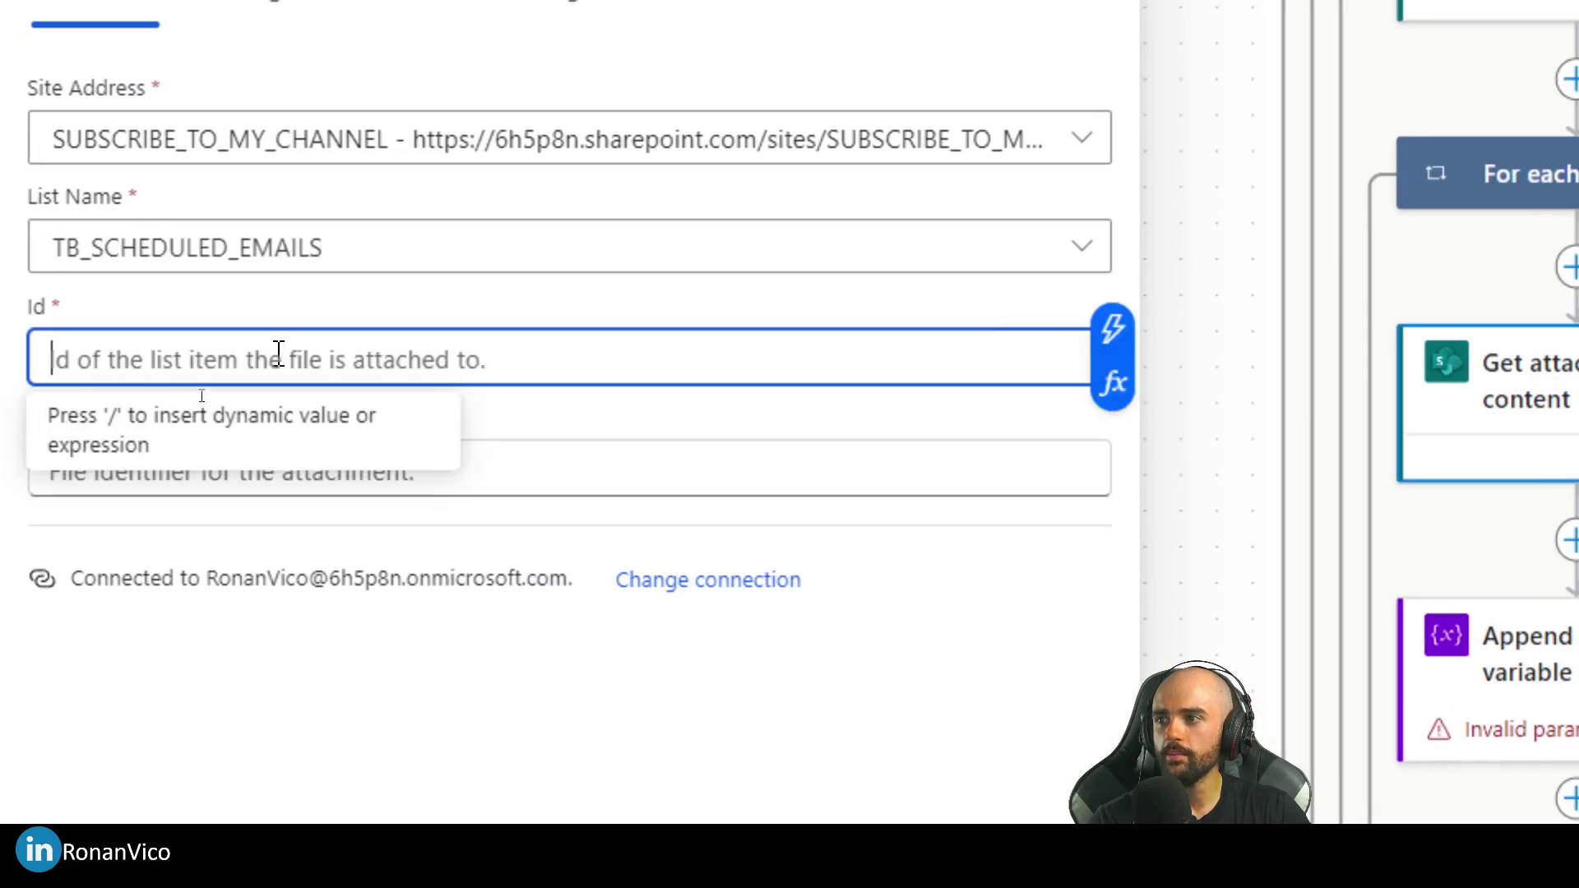
click(1113, 327)
click(1184, 609)
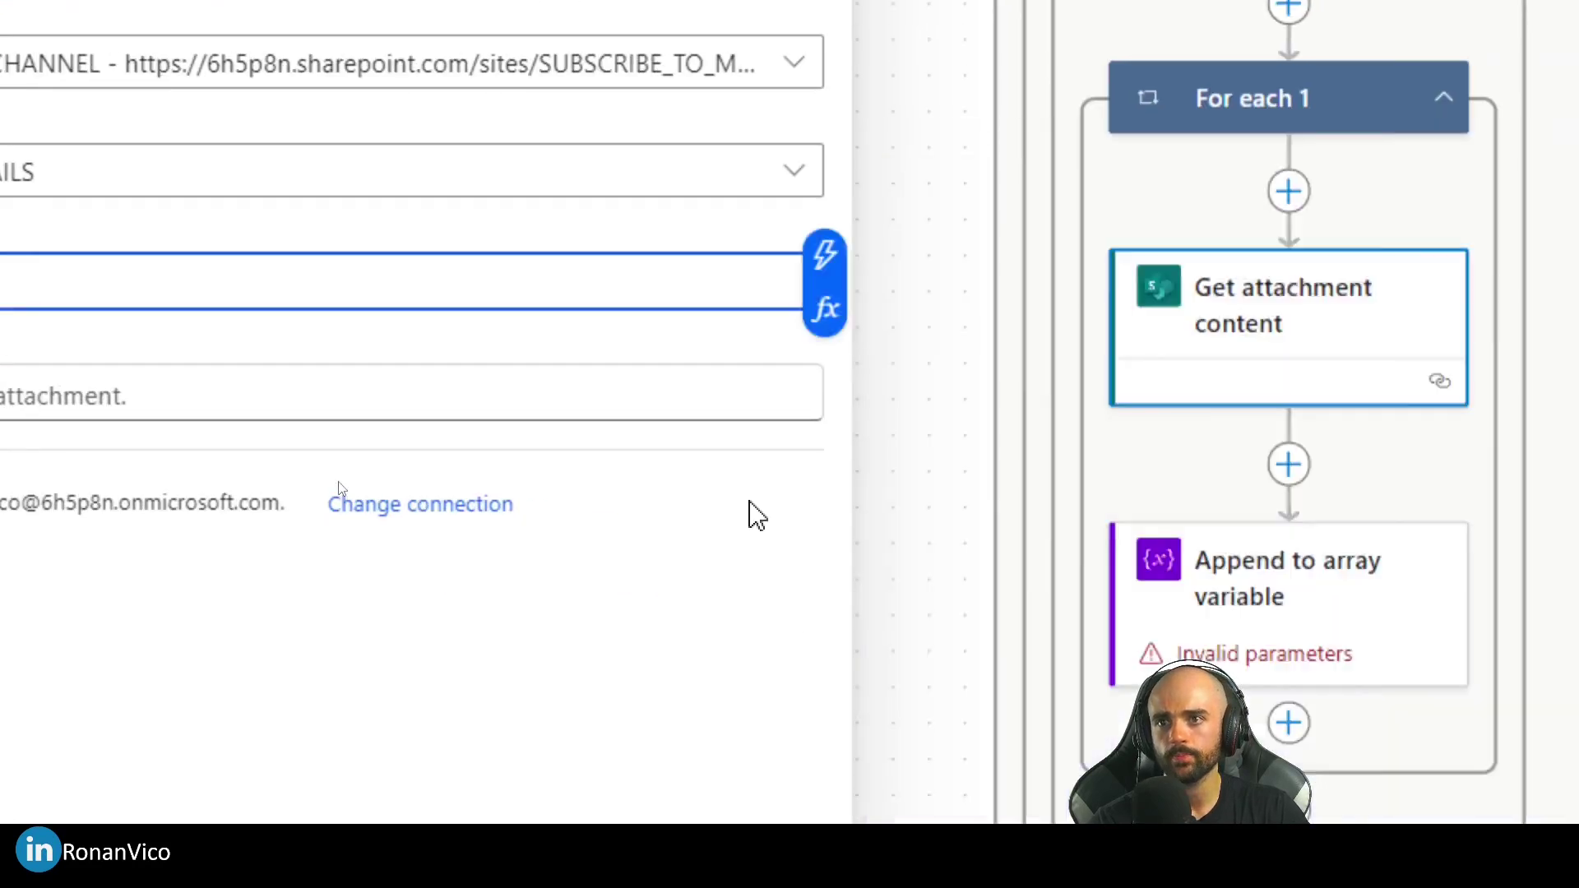
click(188, 387)
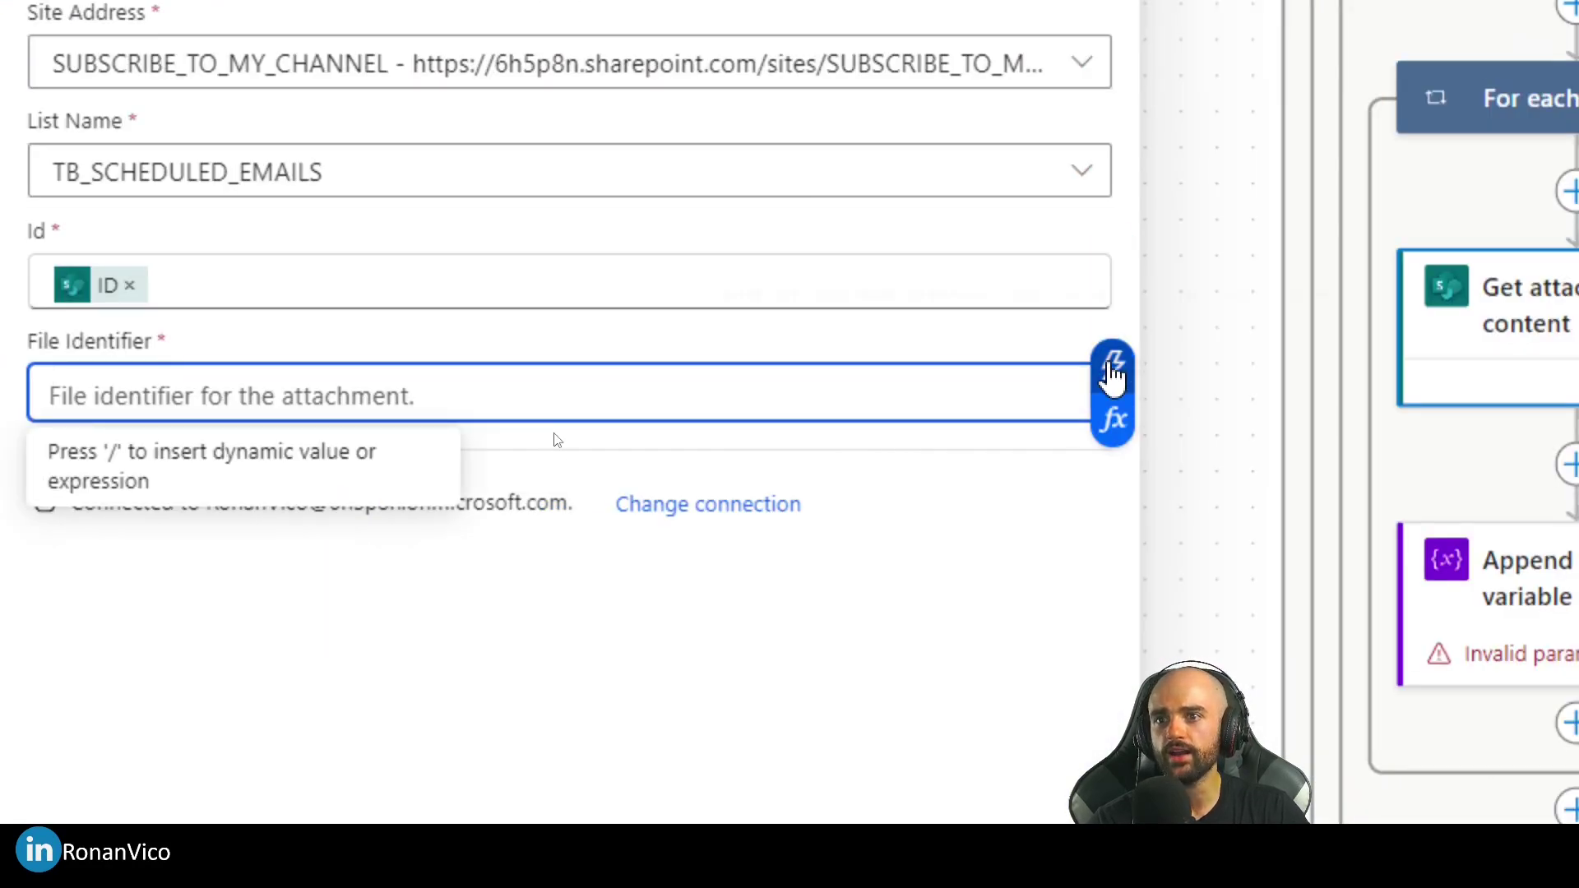
click(1113, 364)
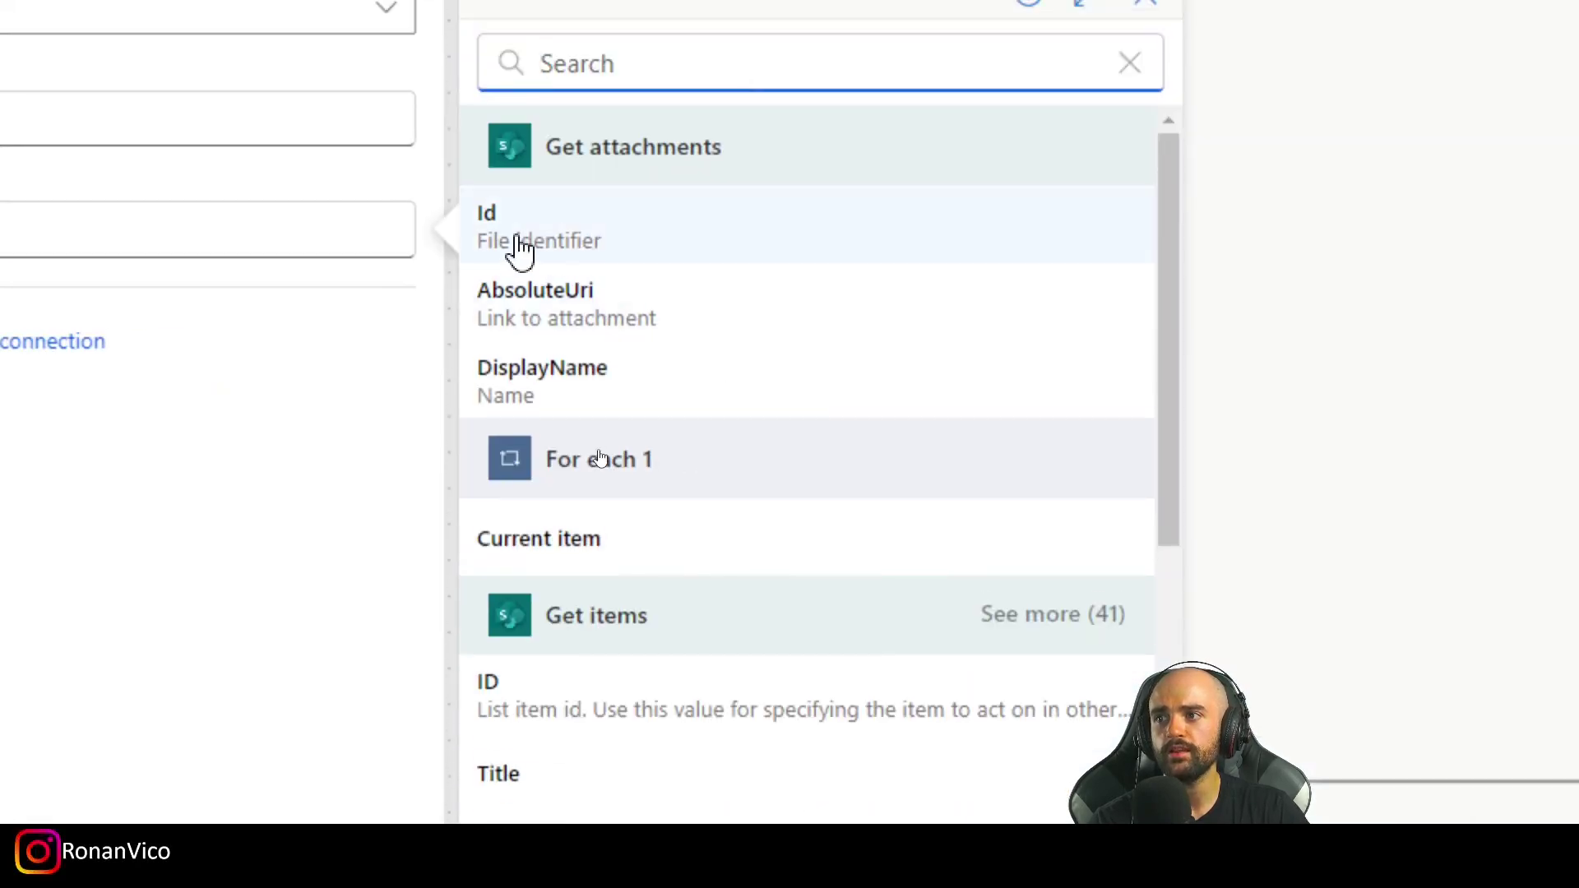
click(580, 241)
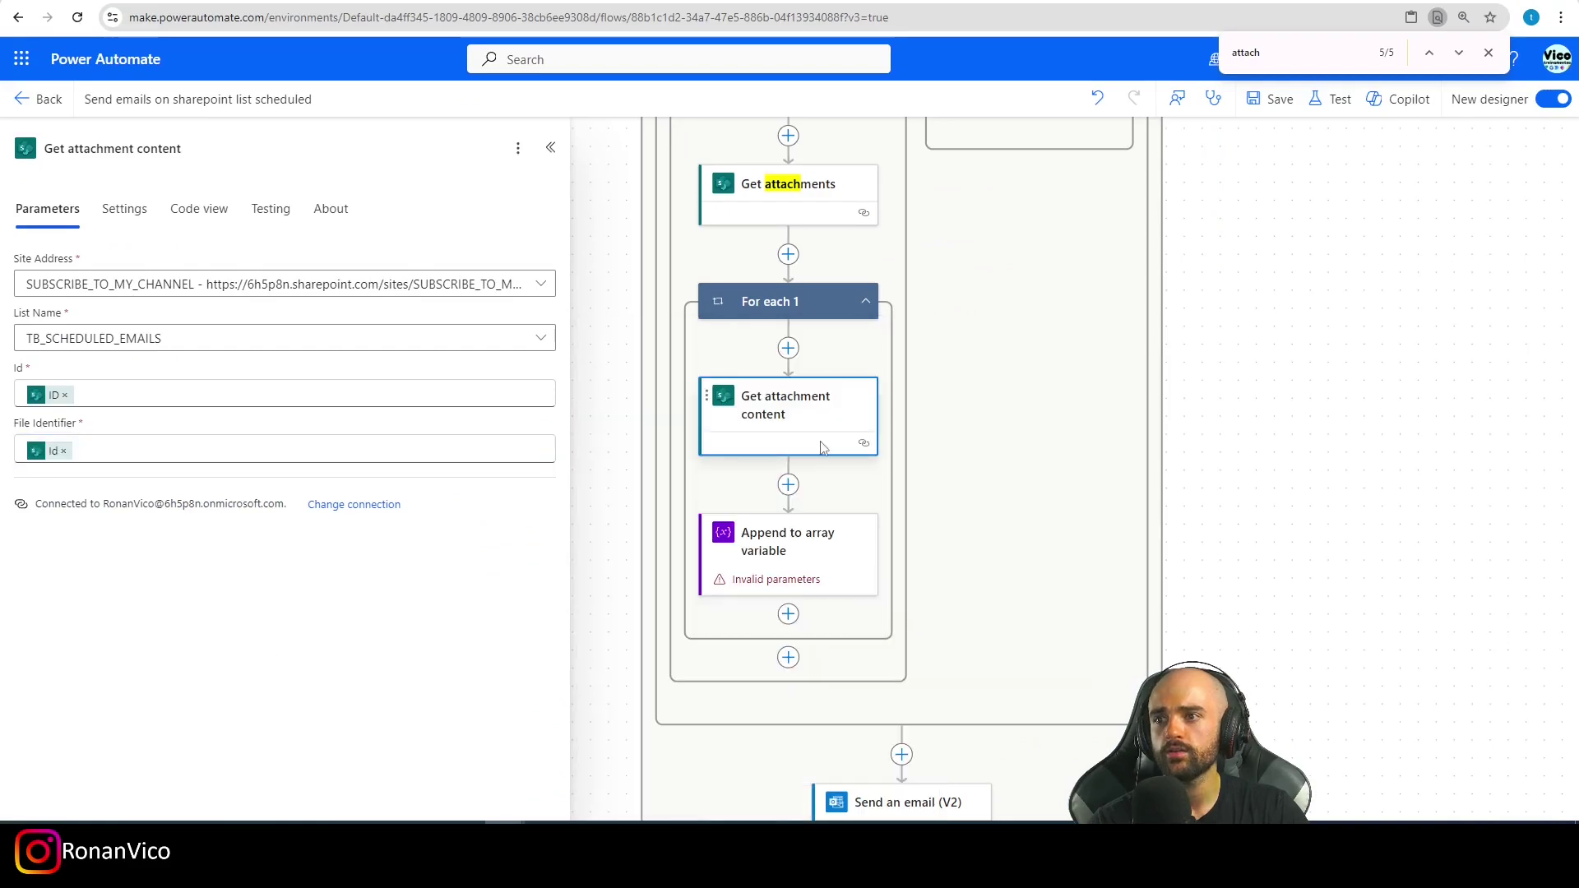
drag(676, 260, 938, 344)
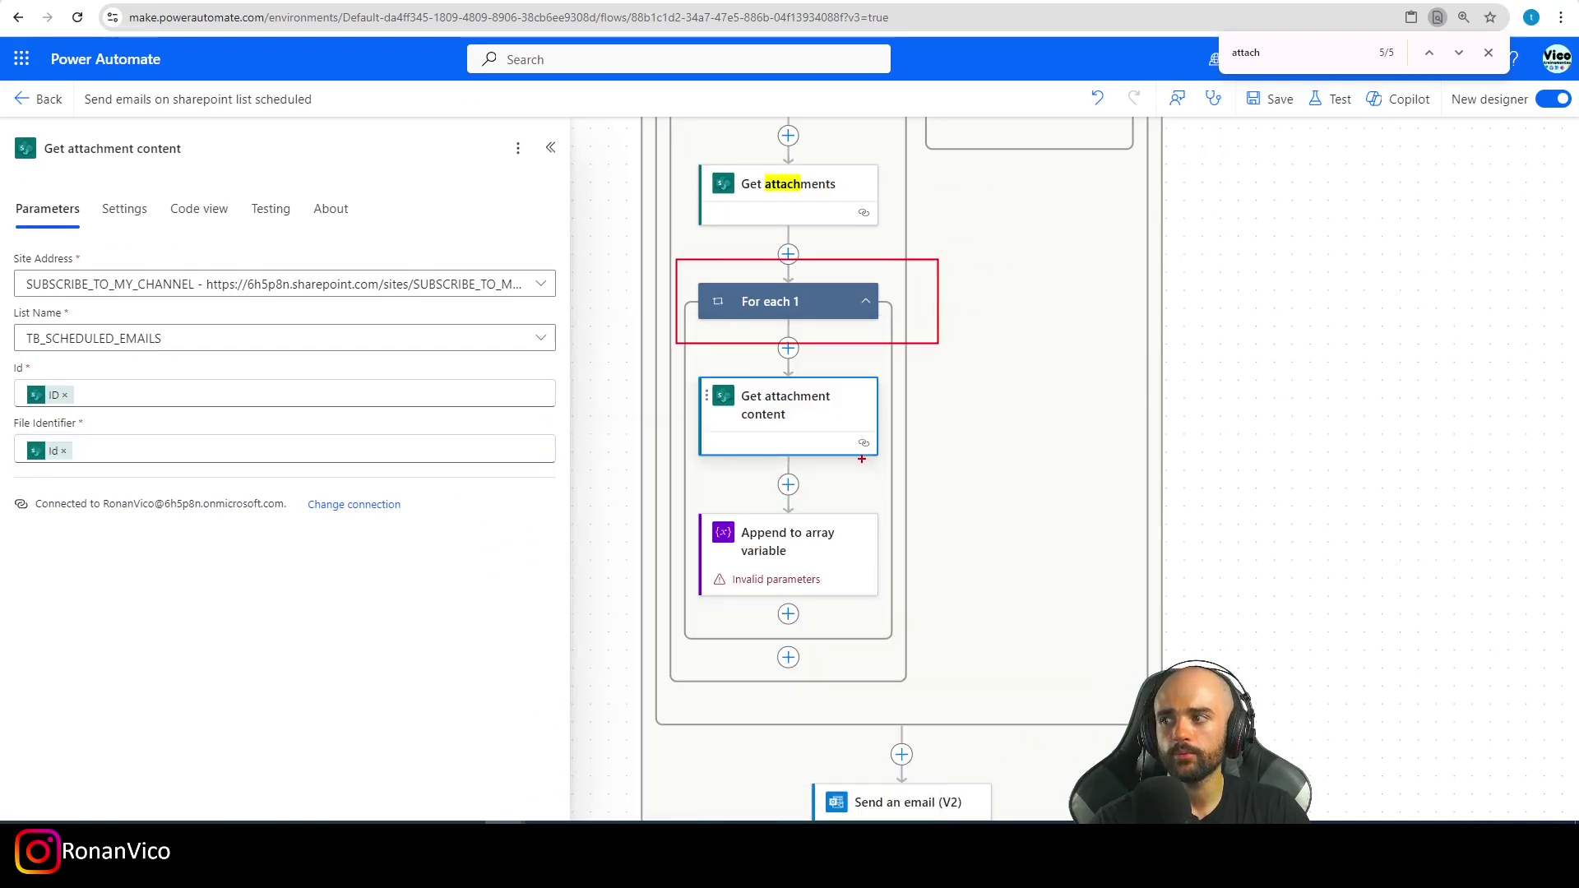
key(Escape)
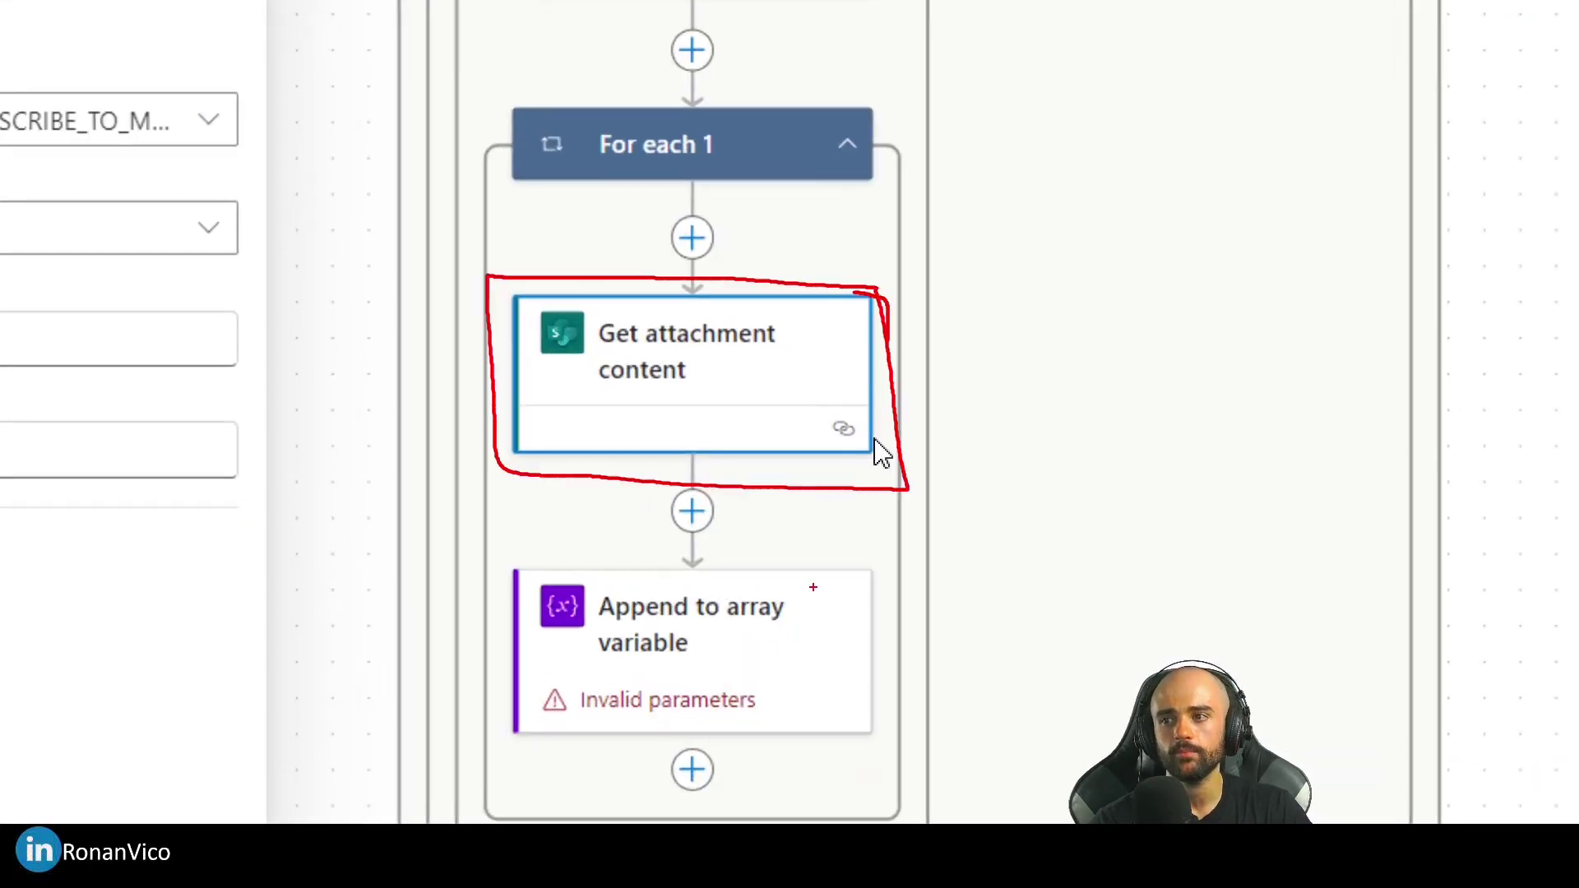
- Insert the Attachment Content output of Get attachment content as the Content value in Append to array variable
click(691, 625)
click(120, 391)
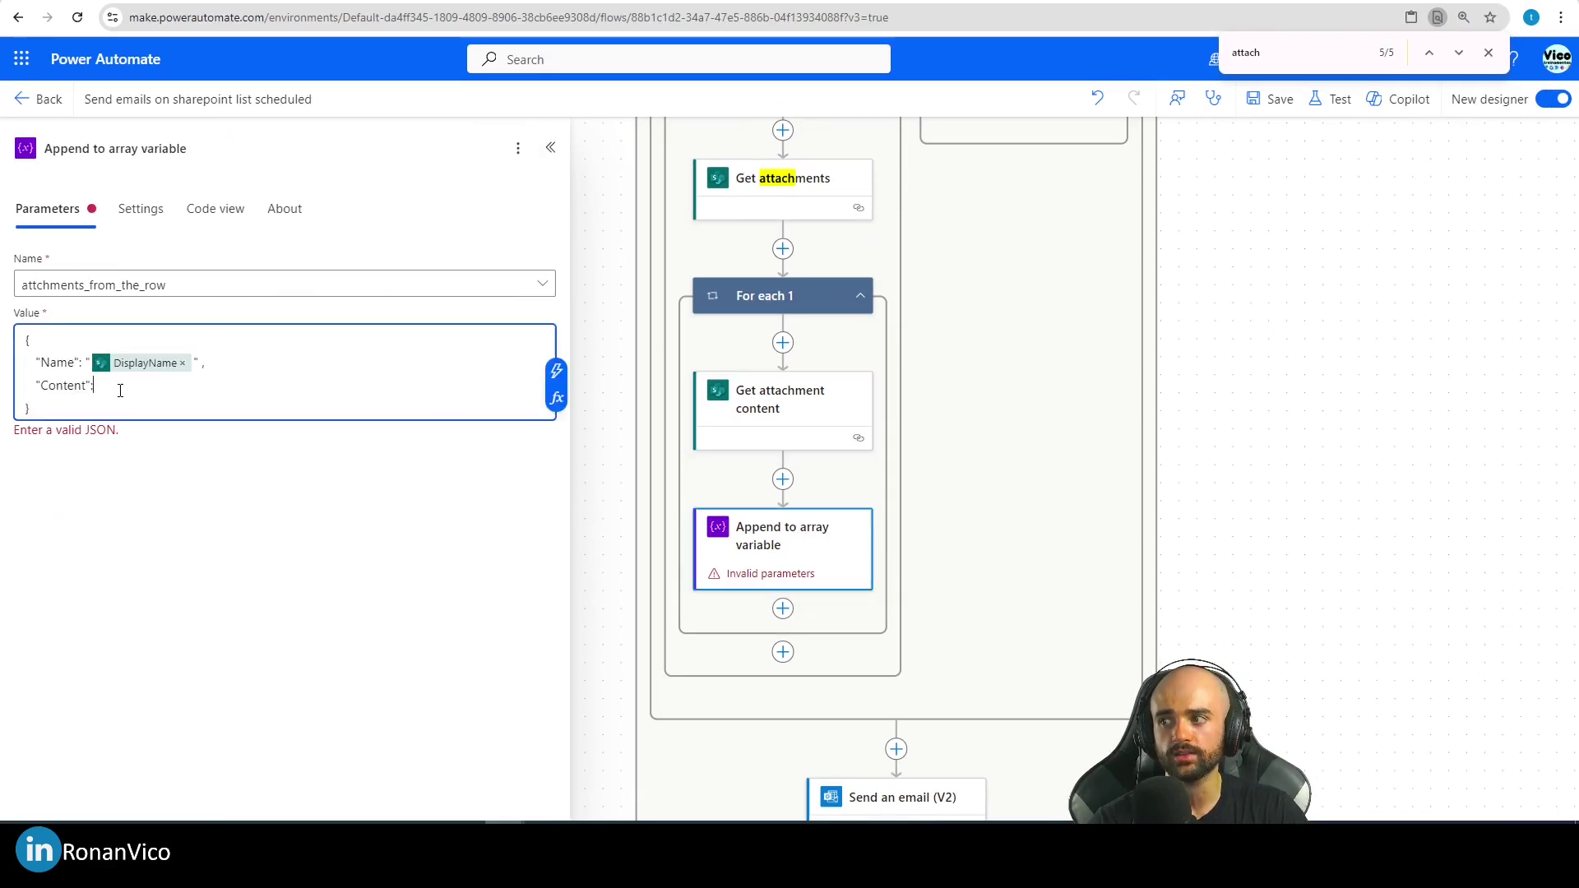
click(548, 373)
scroll(659, 497, down, 3)
scroll(664, 467, up, 2)
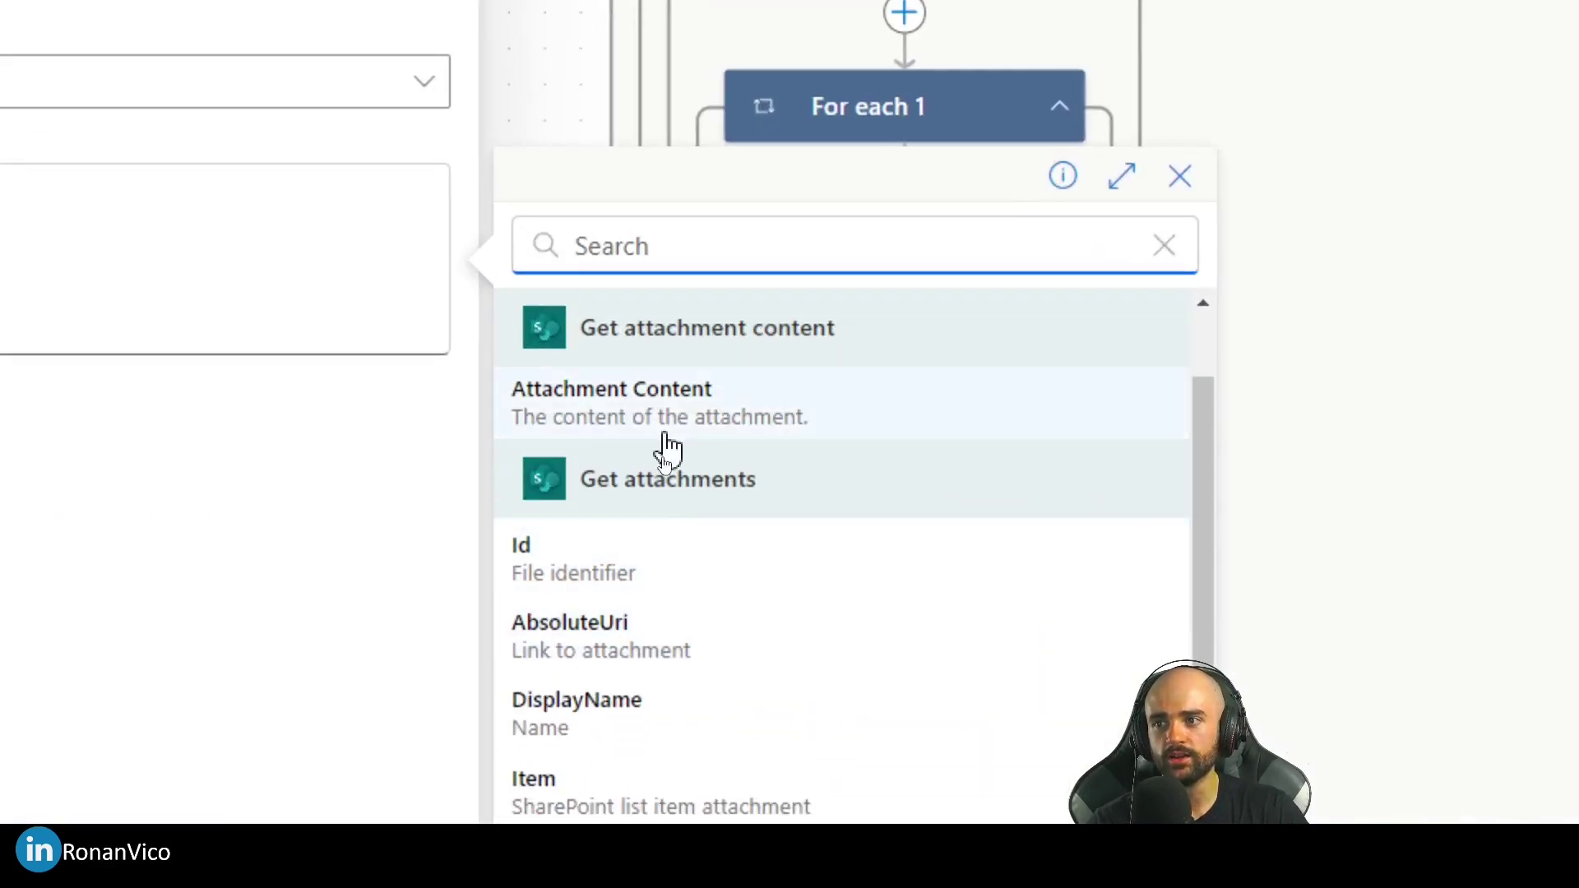
click(665, 436)
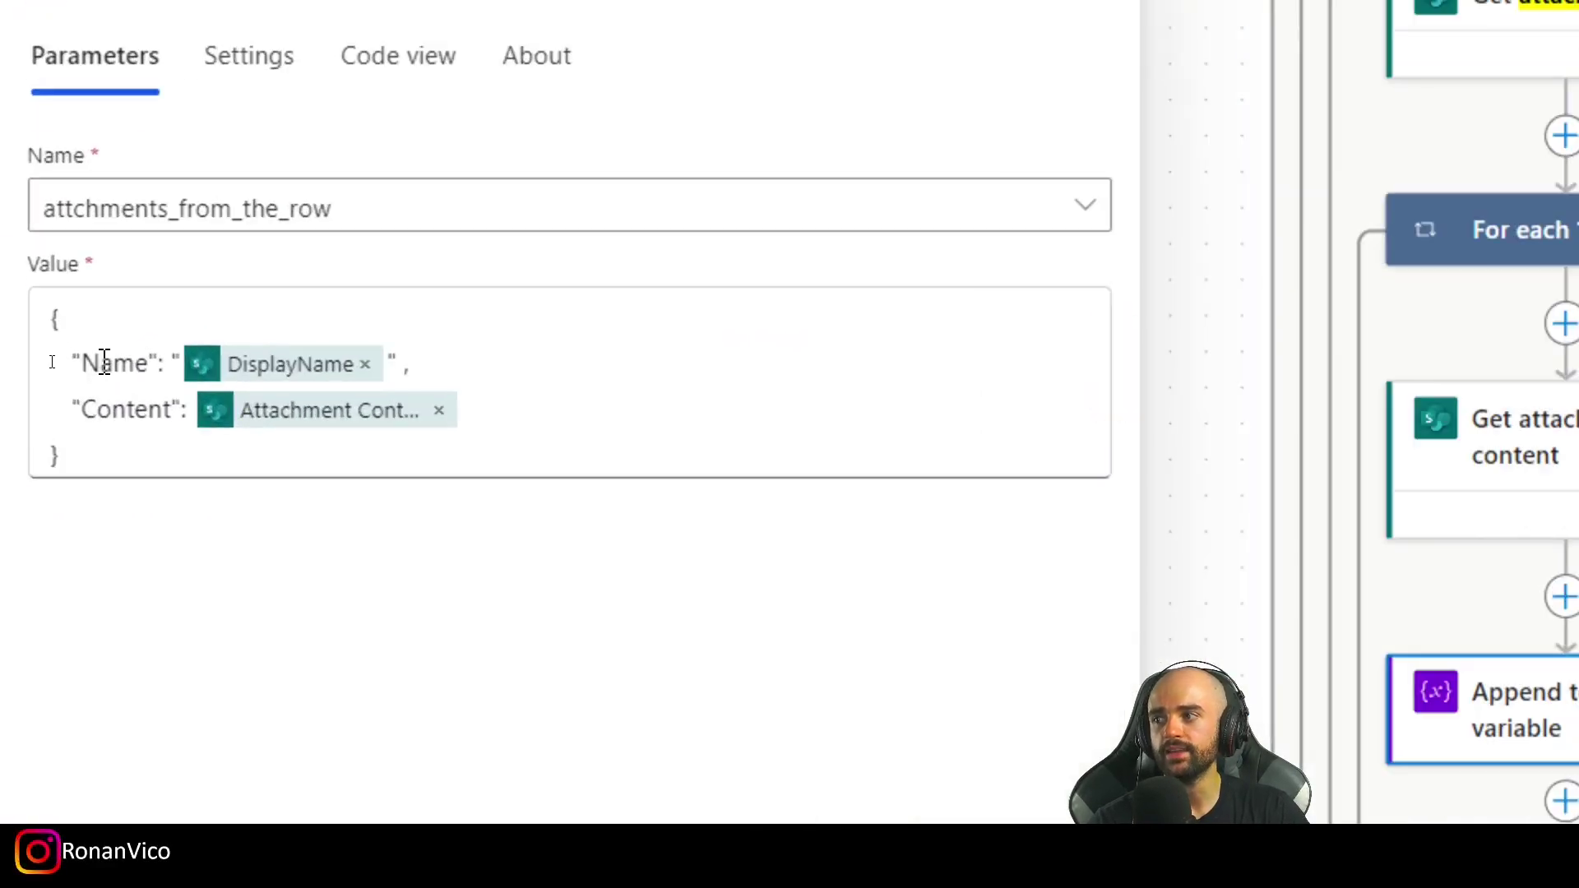
- Show the Attachments parameter of Send an email (V2) as an entire array and check the exact key names it expects
click(104, 362)
scroll(822, 526, down, 2)
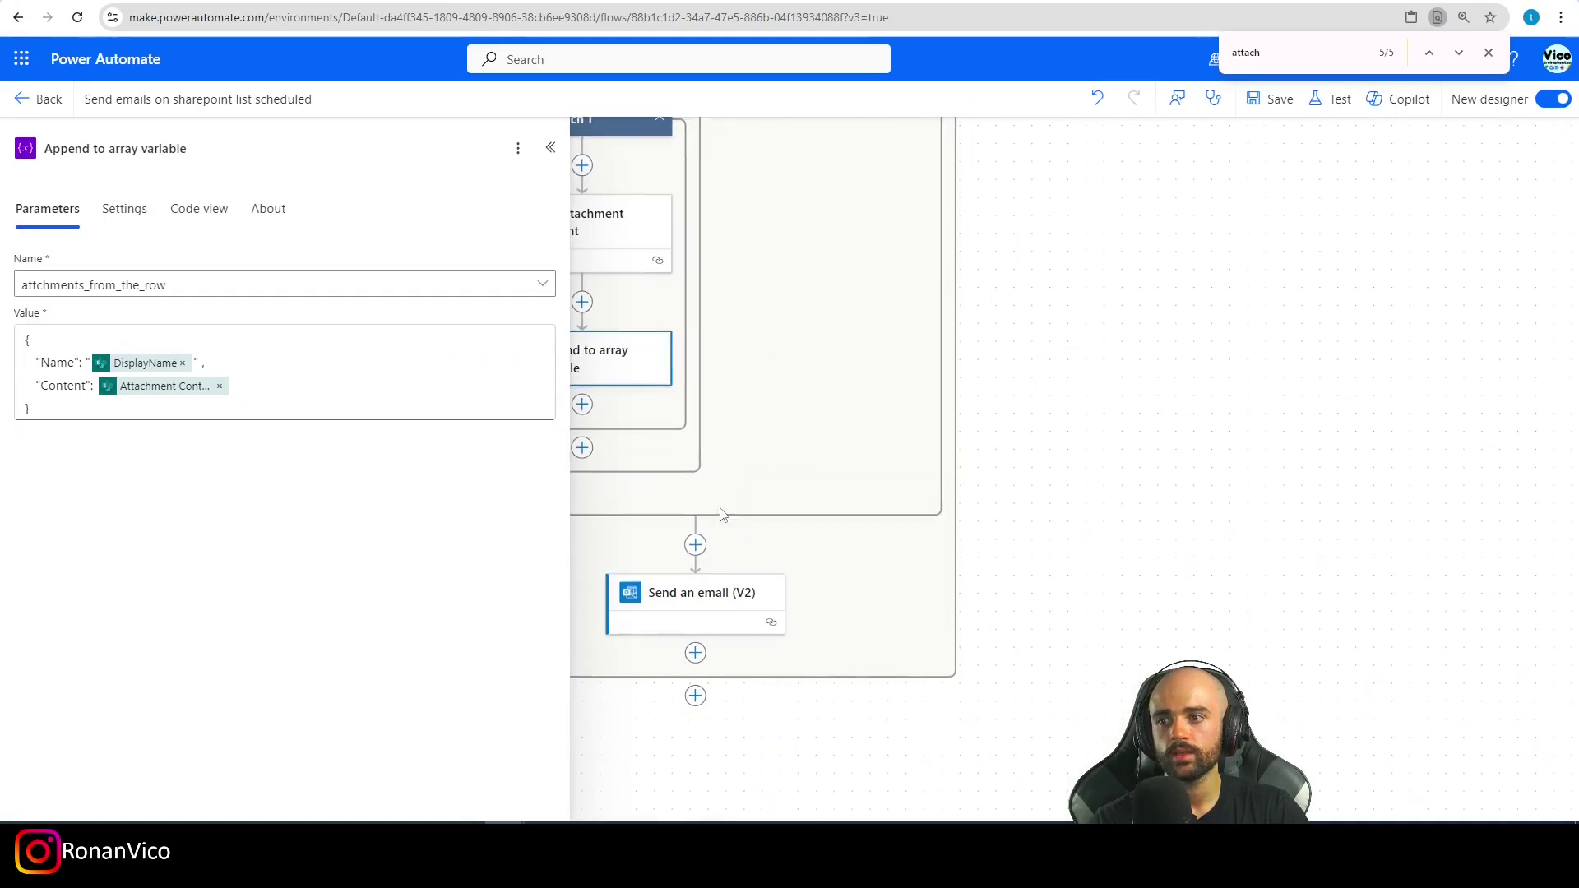
click(681, 615)
scroll(328, 565, down, 2)
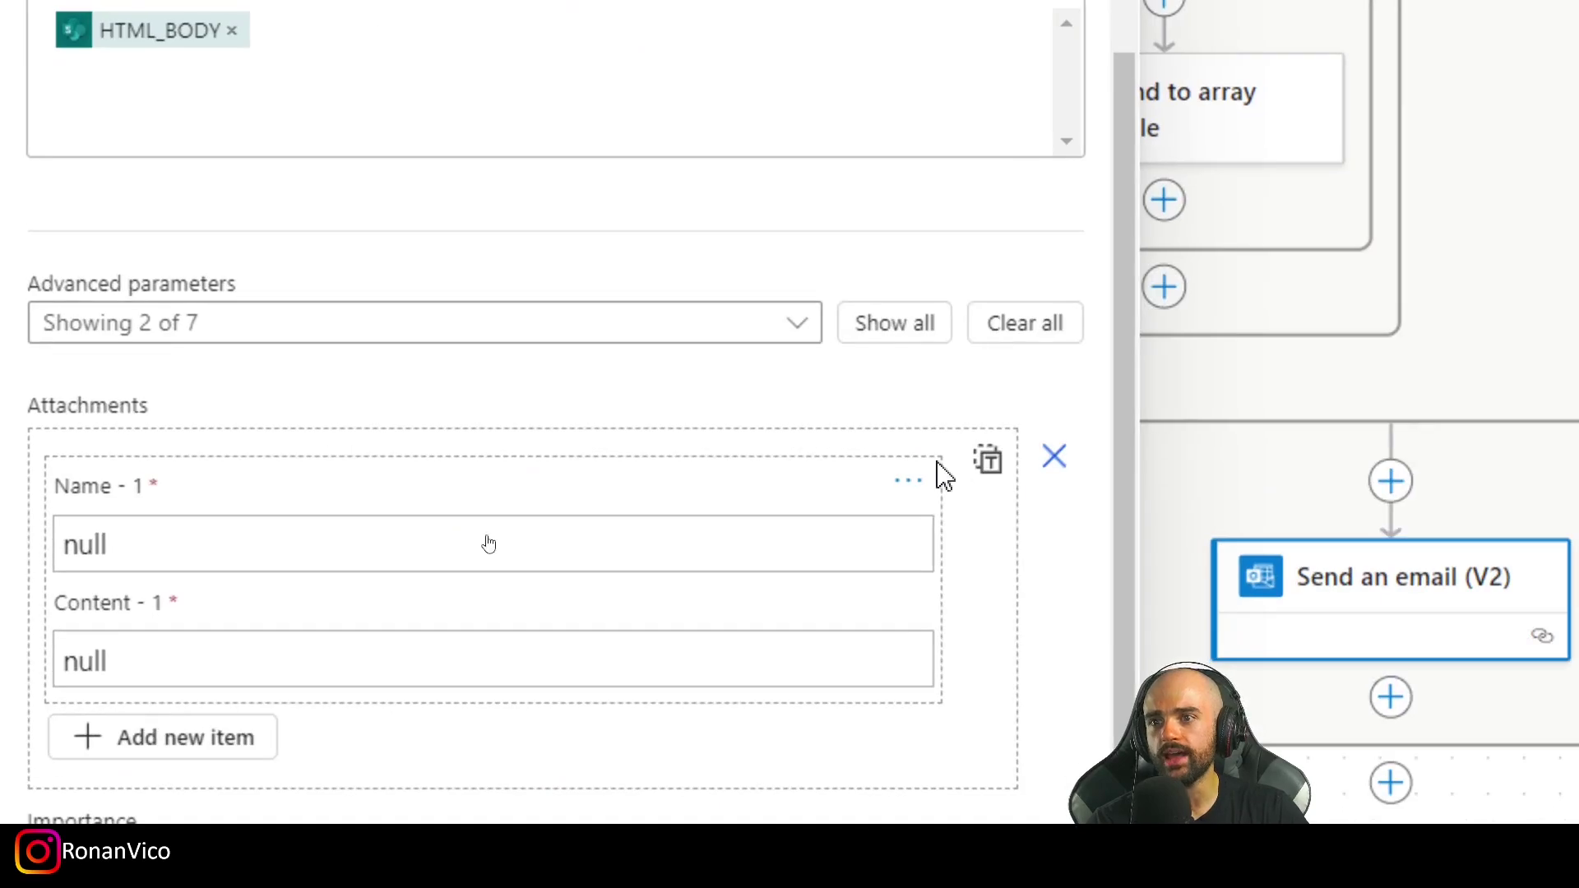
click(1046, 461)
click(411, 546)
click(202, 359)
click(356, 616)
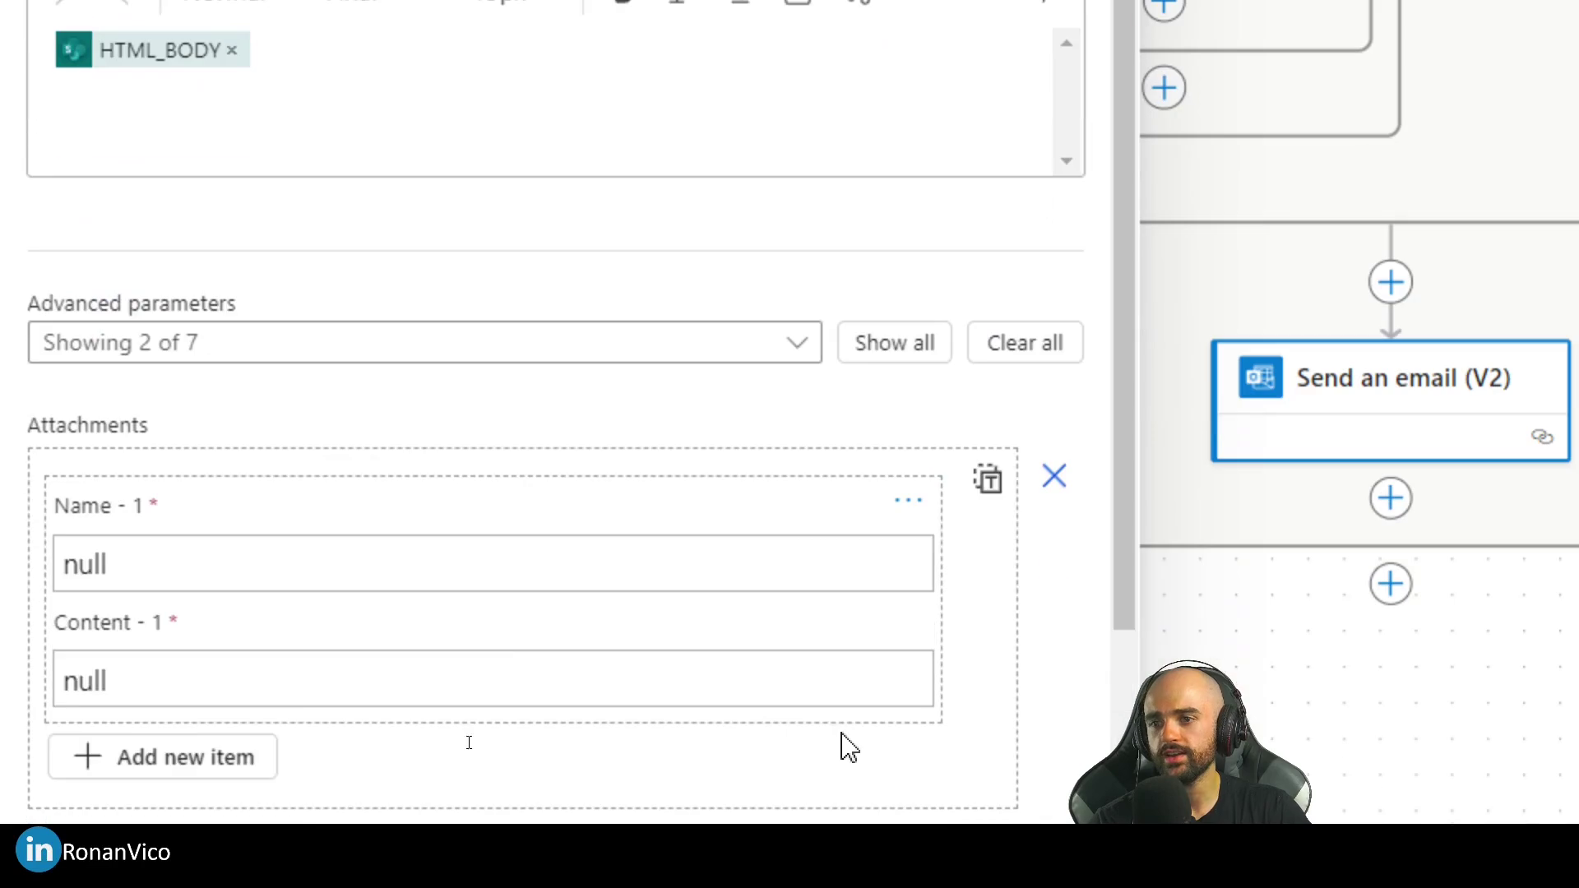
click(989, 479)
click(110, 695)
click(184, 620)
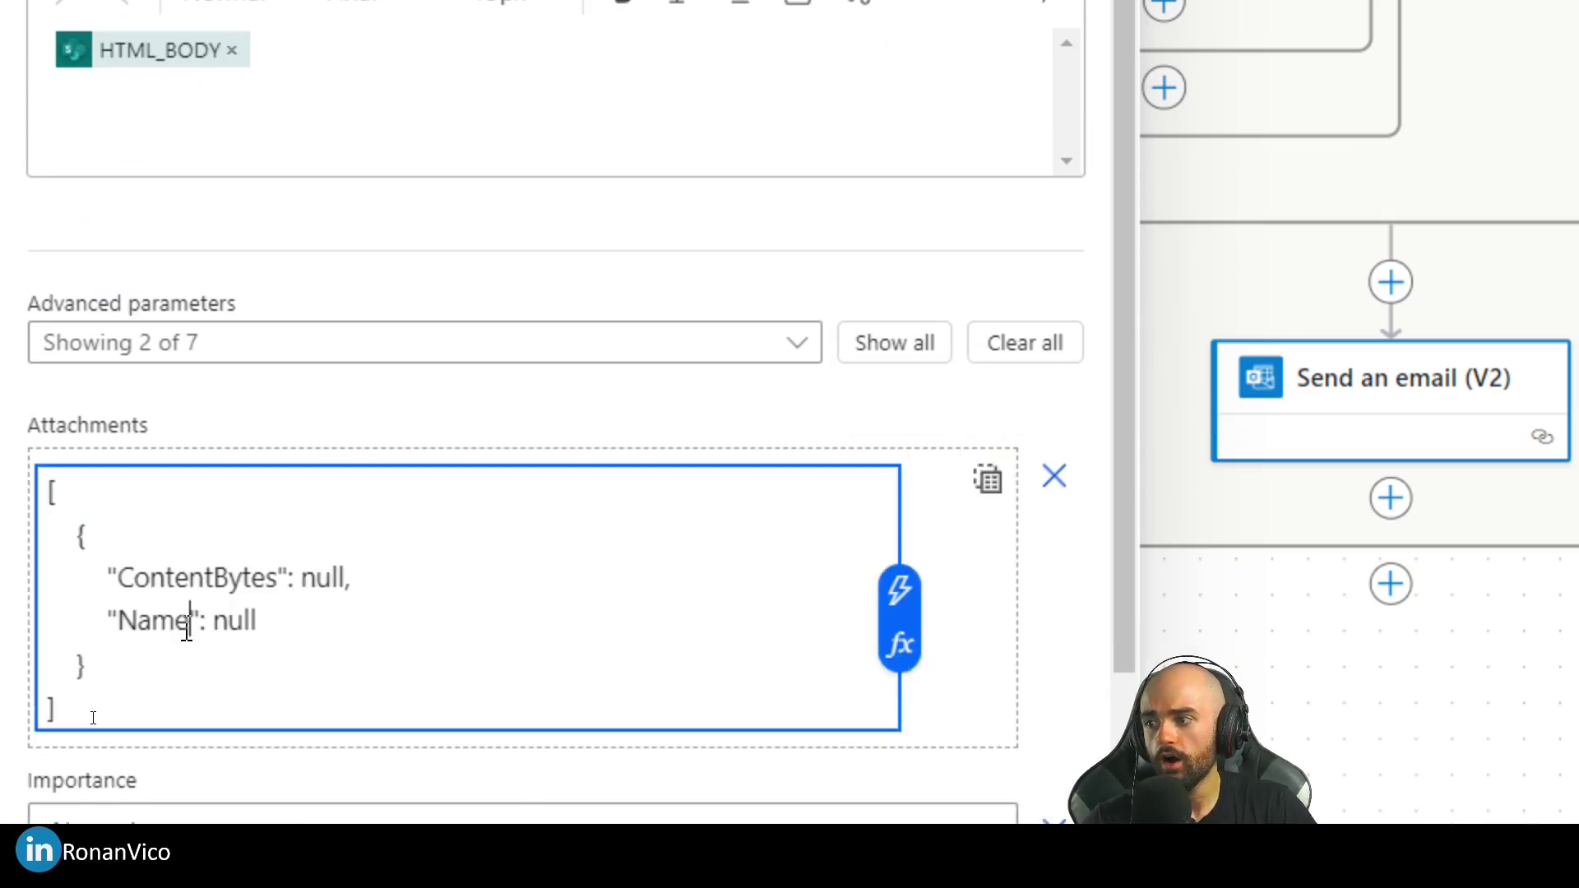
double_click(206, 585)
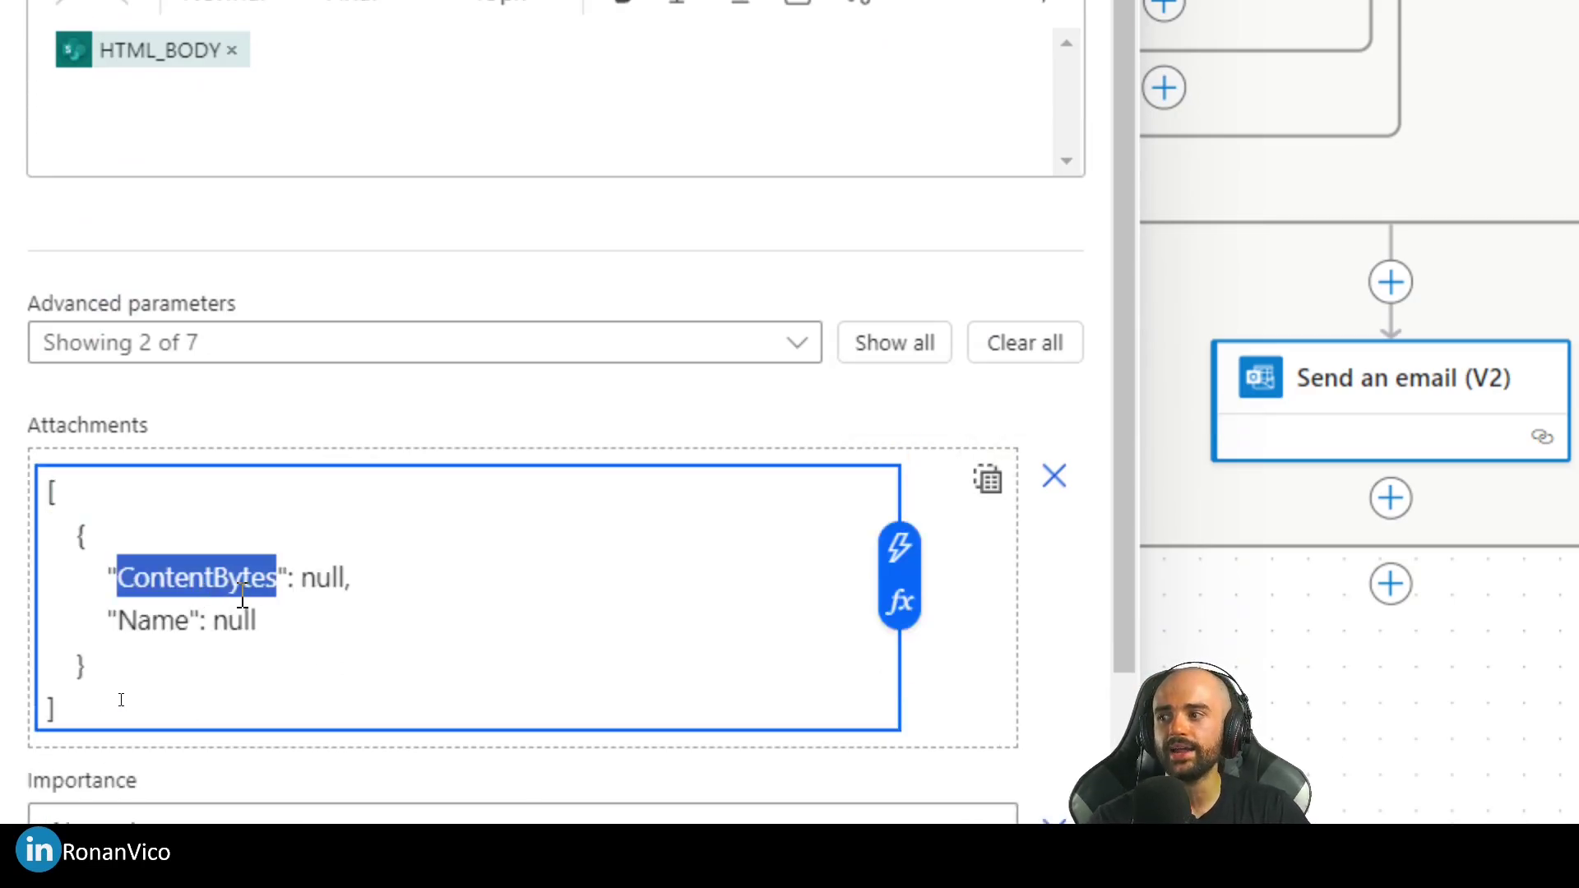
- Rename the Content key to ContentBytes in the object of Append to array variable
drag(1427, 86, 1578, 118)
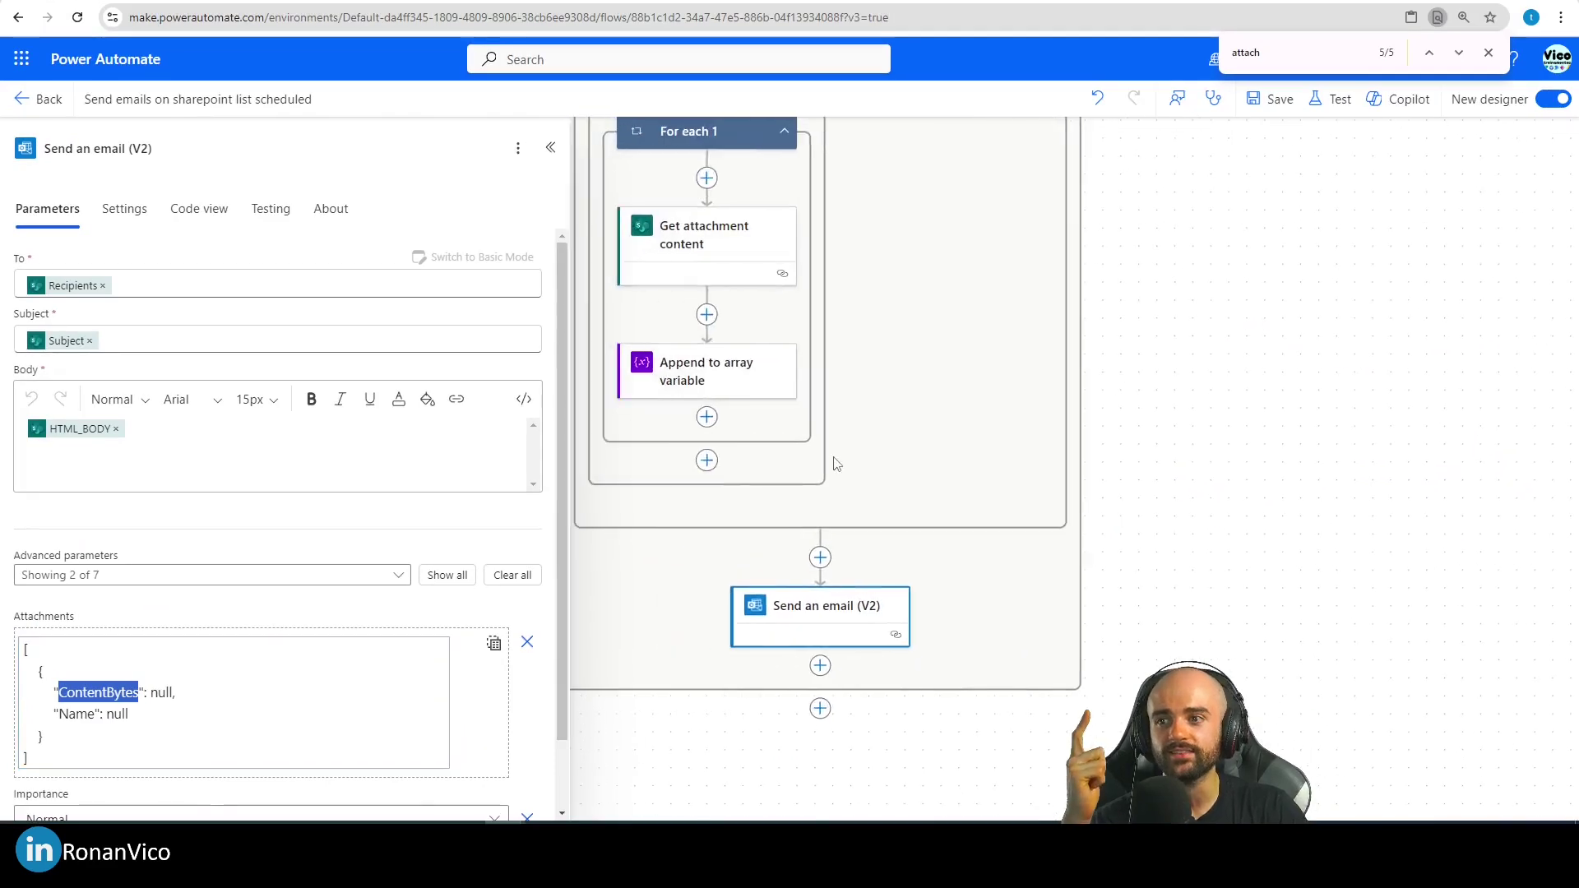
click(780, 381)
click(66, 380)
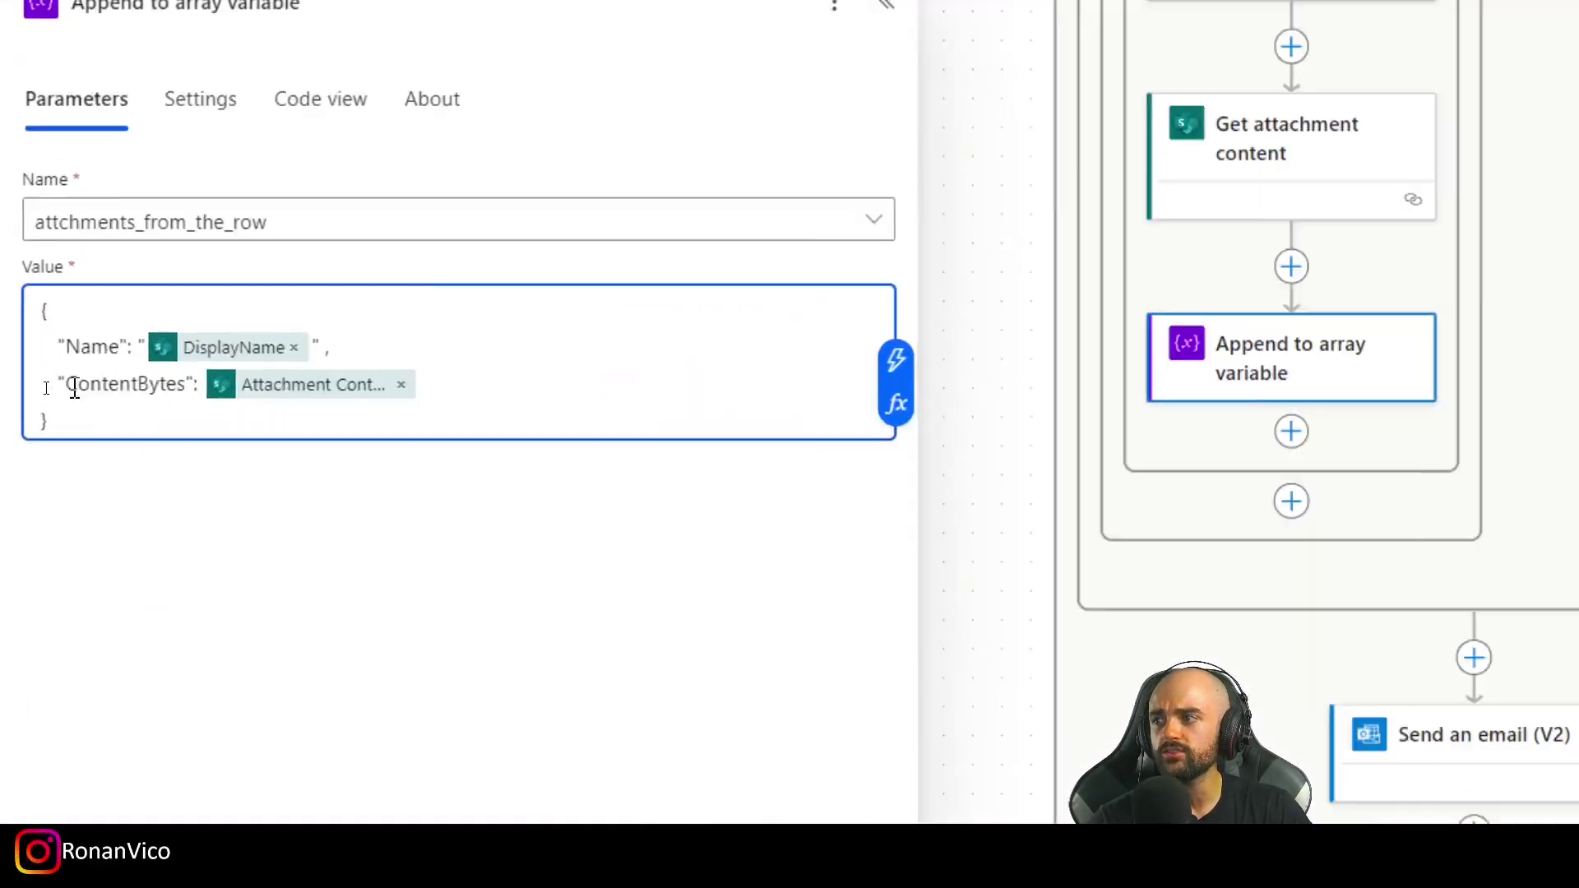
- Show the Attachments of Send an email (V2) as an entire array again and examine its structure
click(1480, 753)
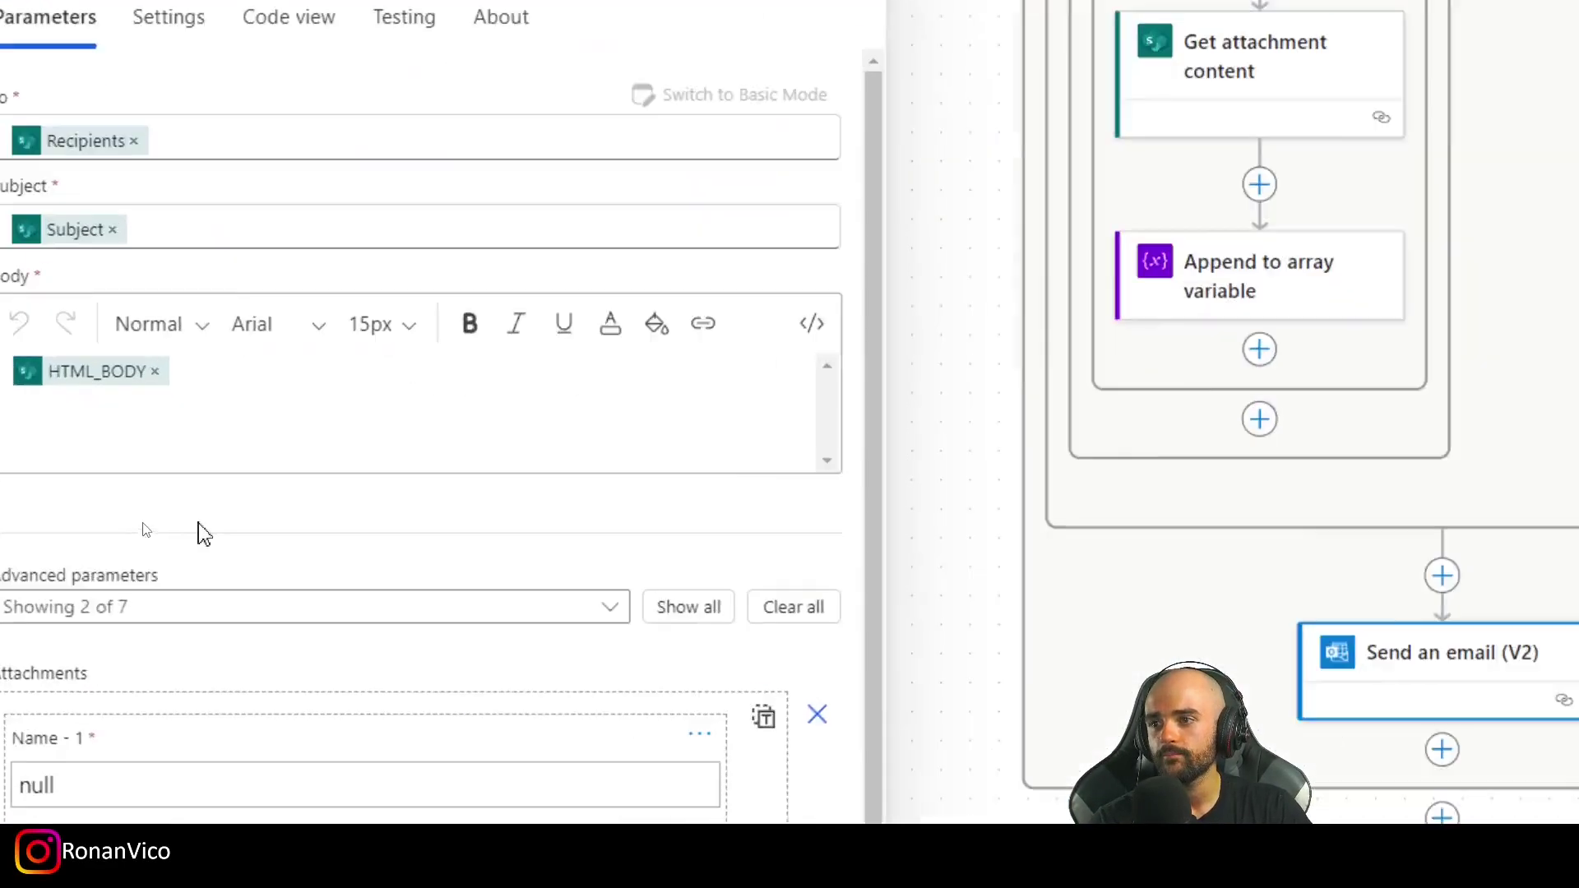
scroll(715, 629, down, 2)
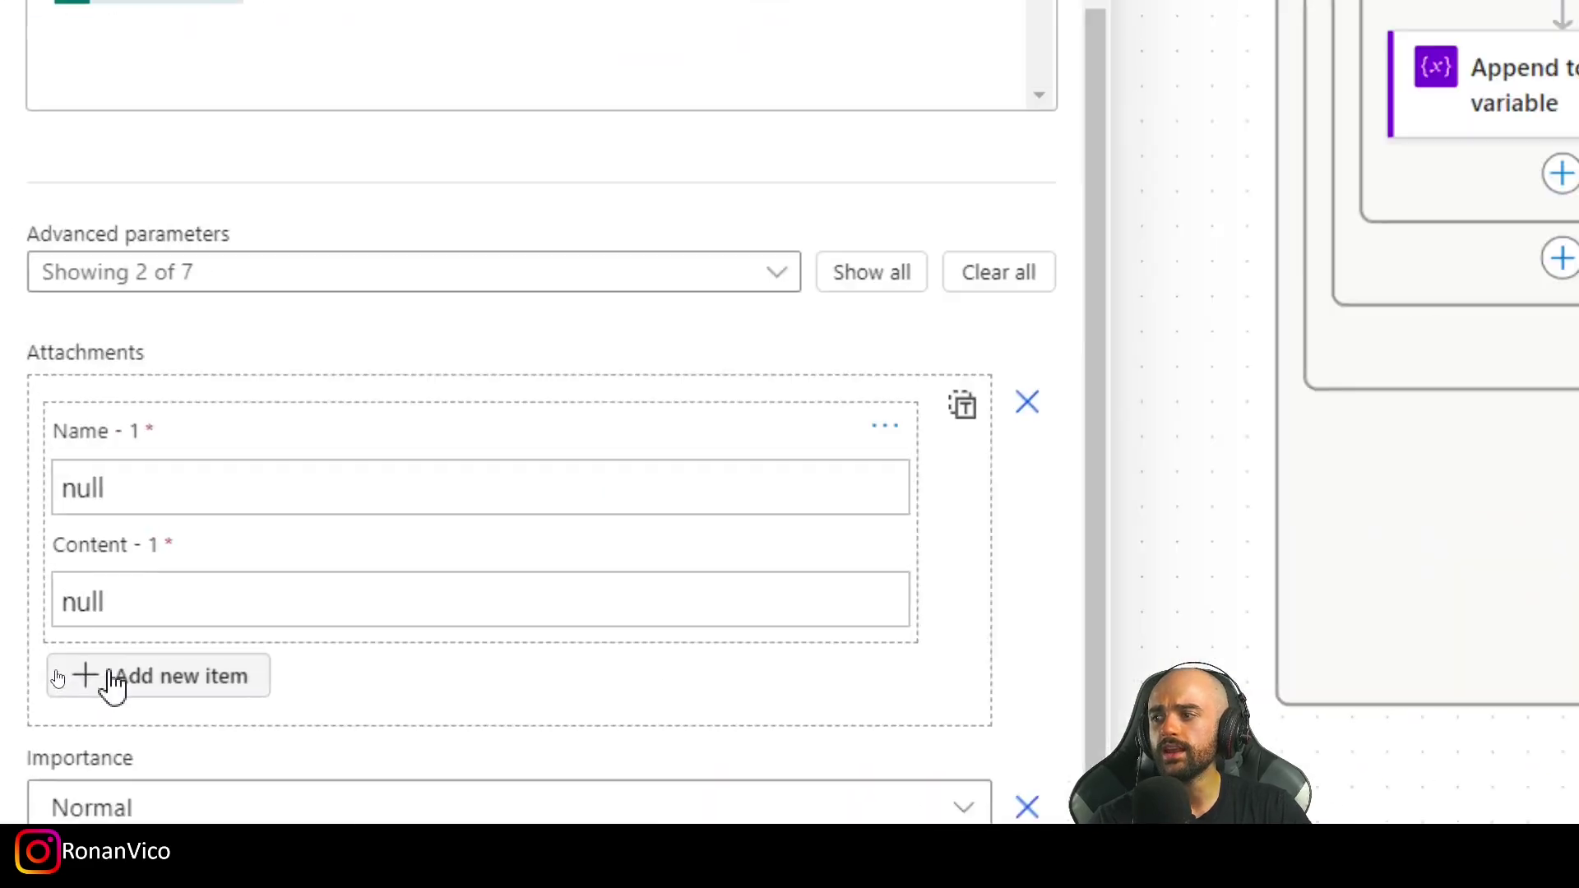
click(493, 534)
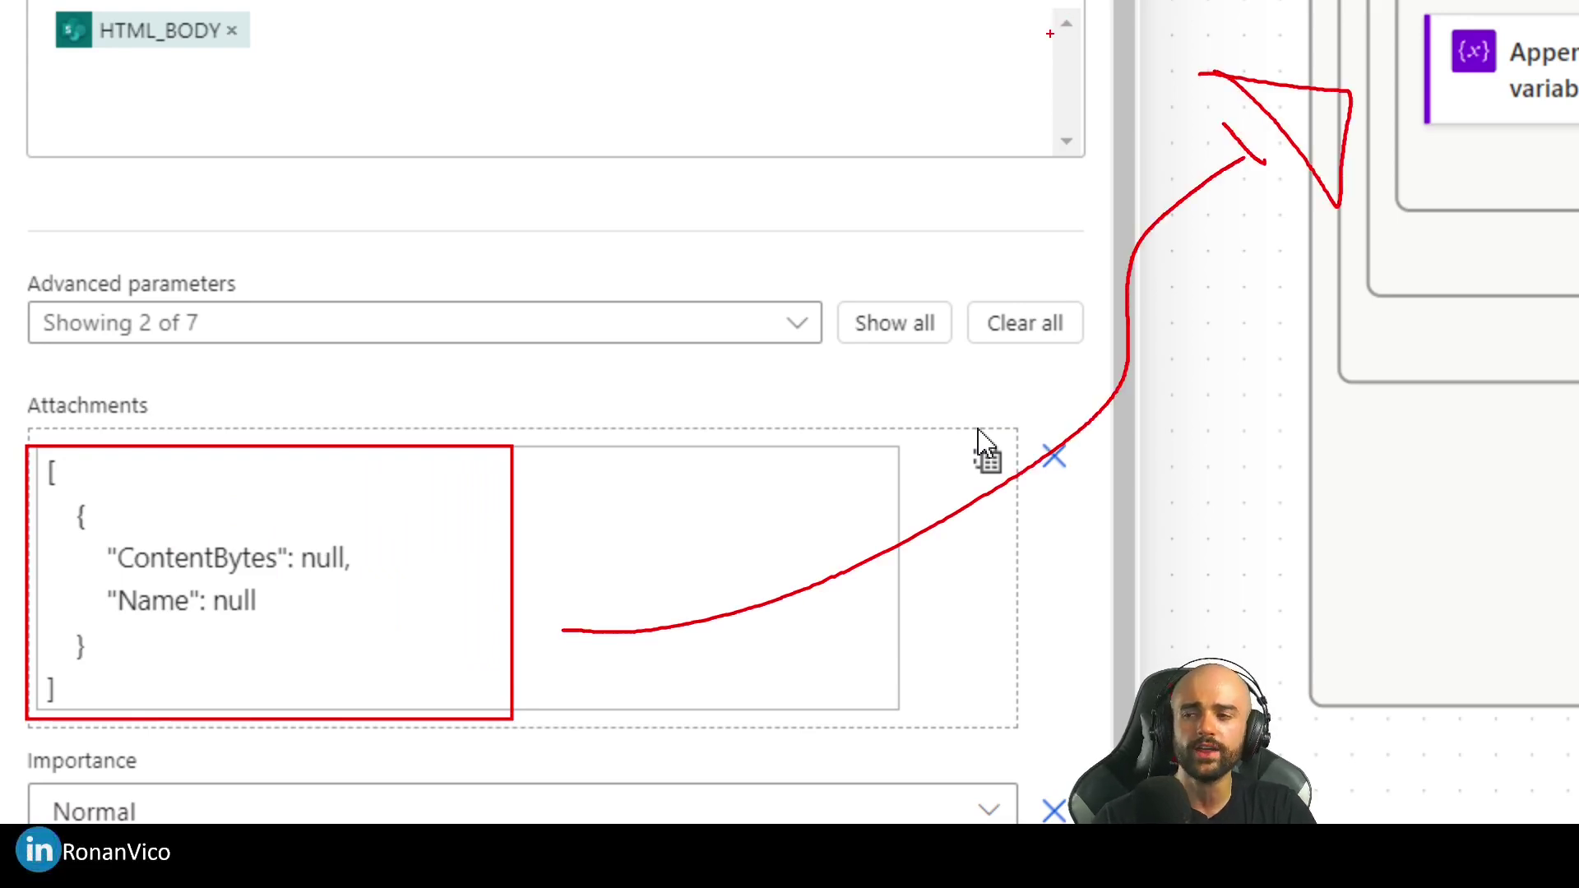
- Enclose the Attachment Content value of ContentBytes in double quotes in Append to array variable
click(1505, 74)
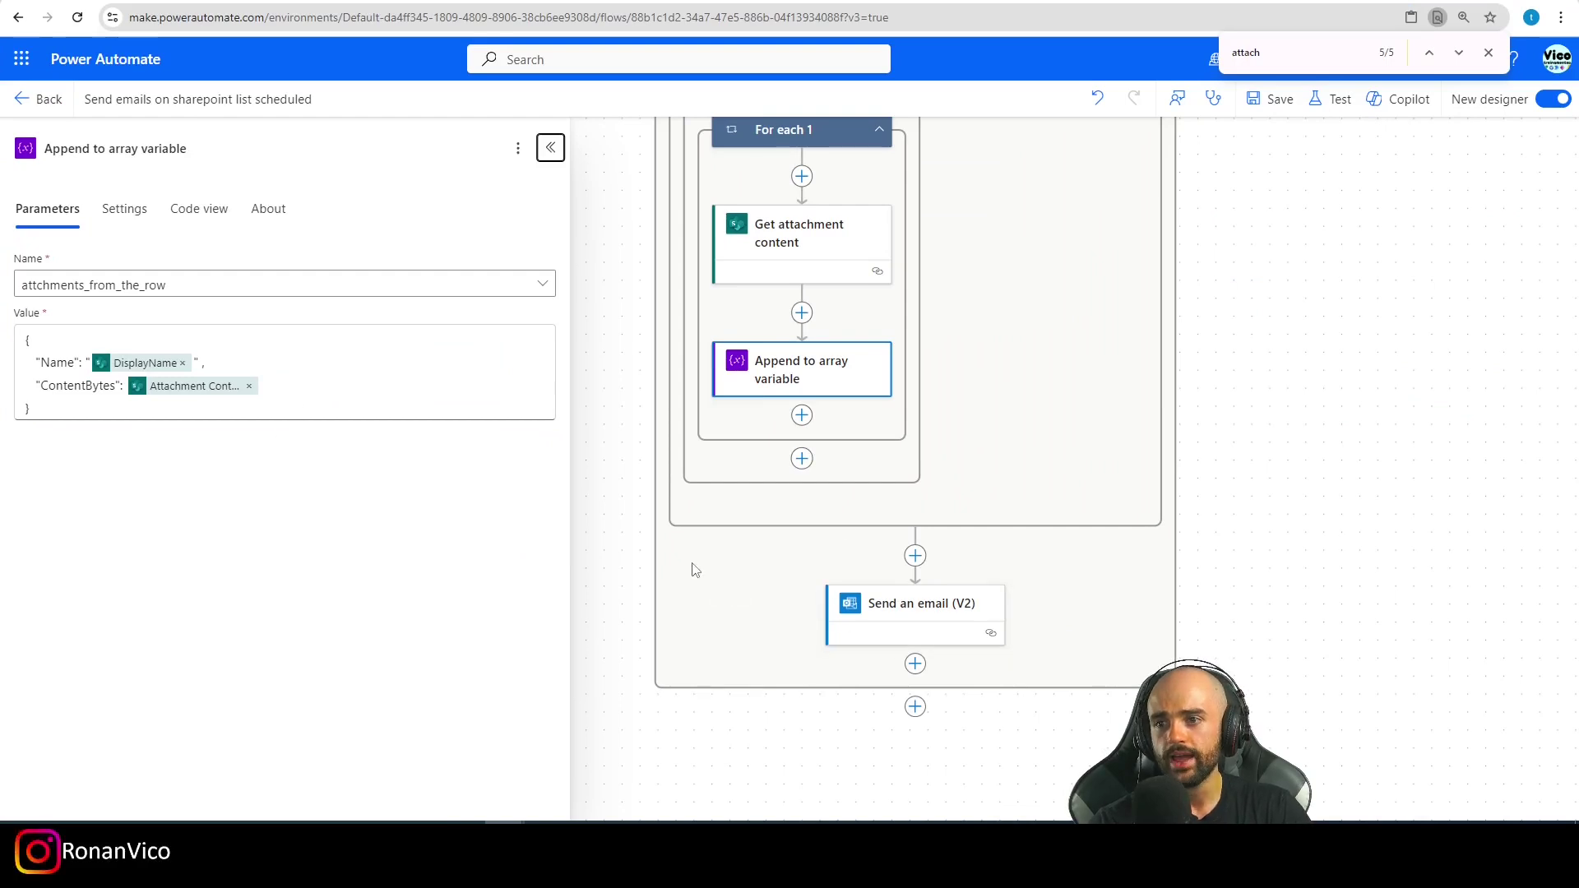
click(268, 385)
text(")
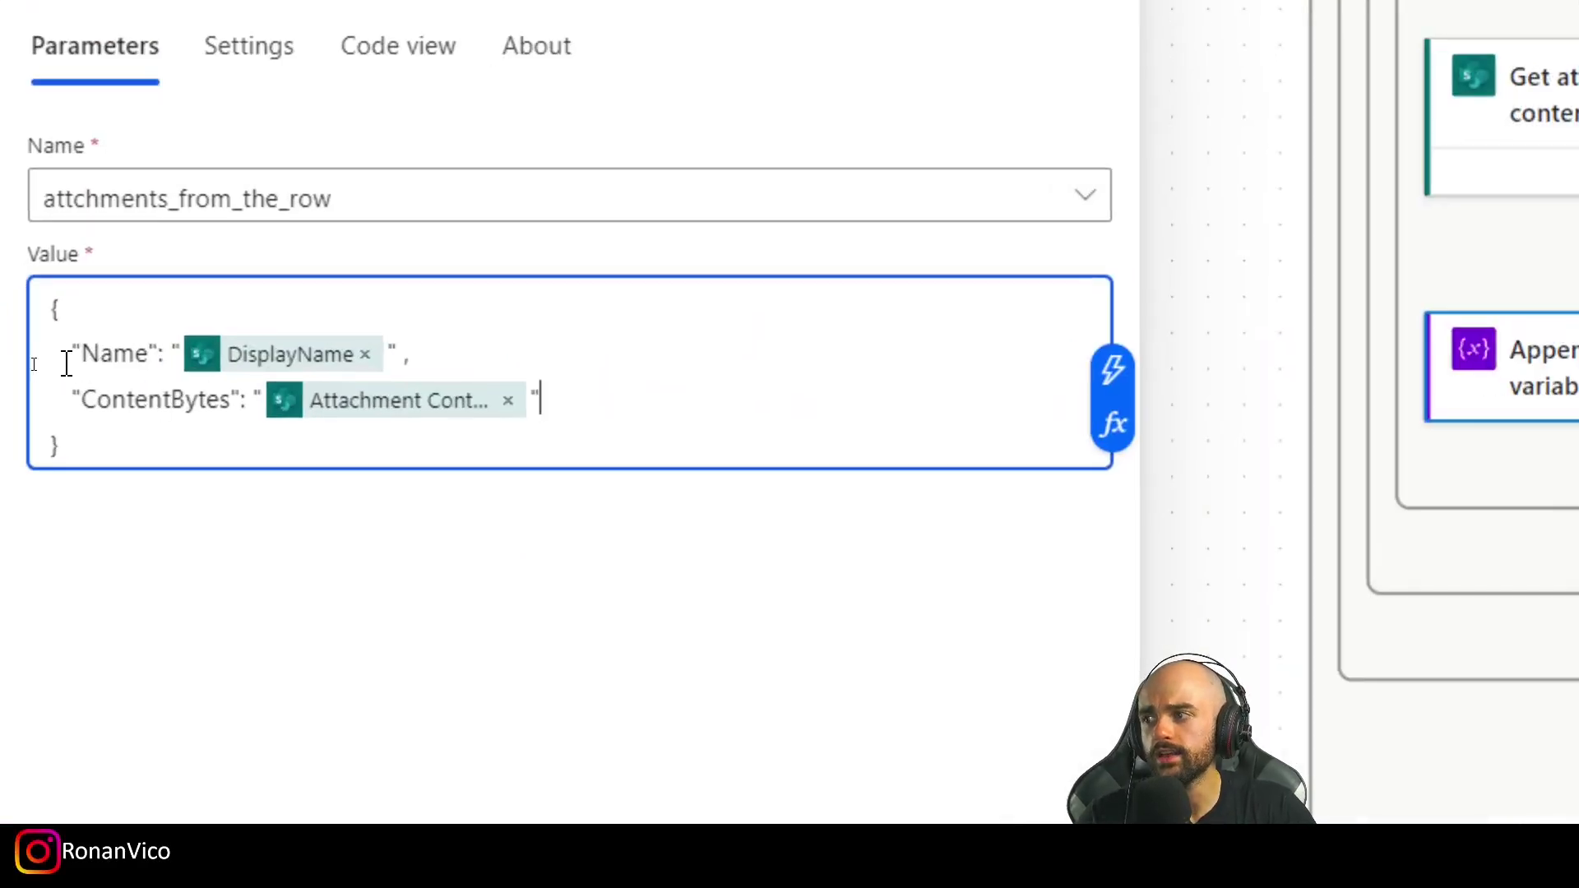
drag(67, 362, 80, 362)
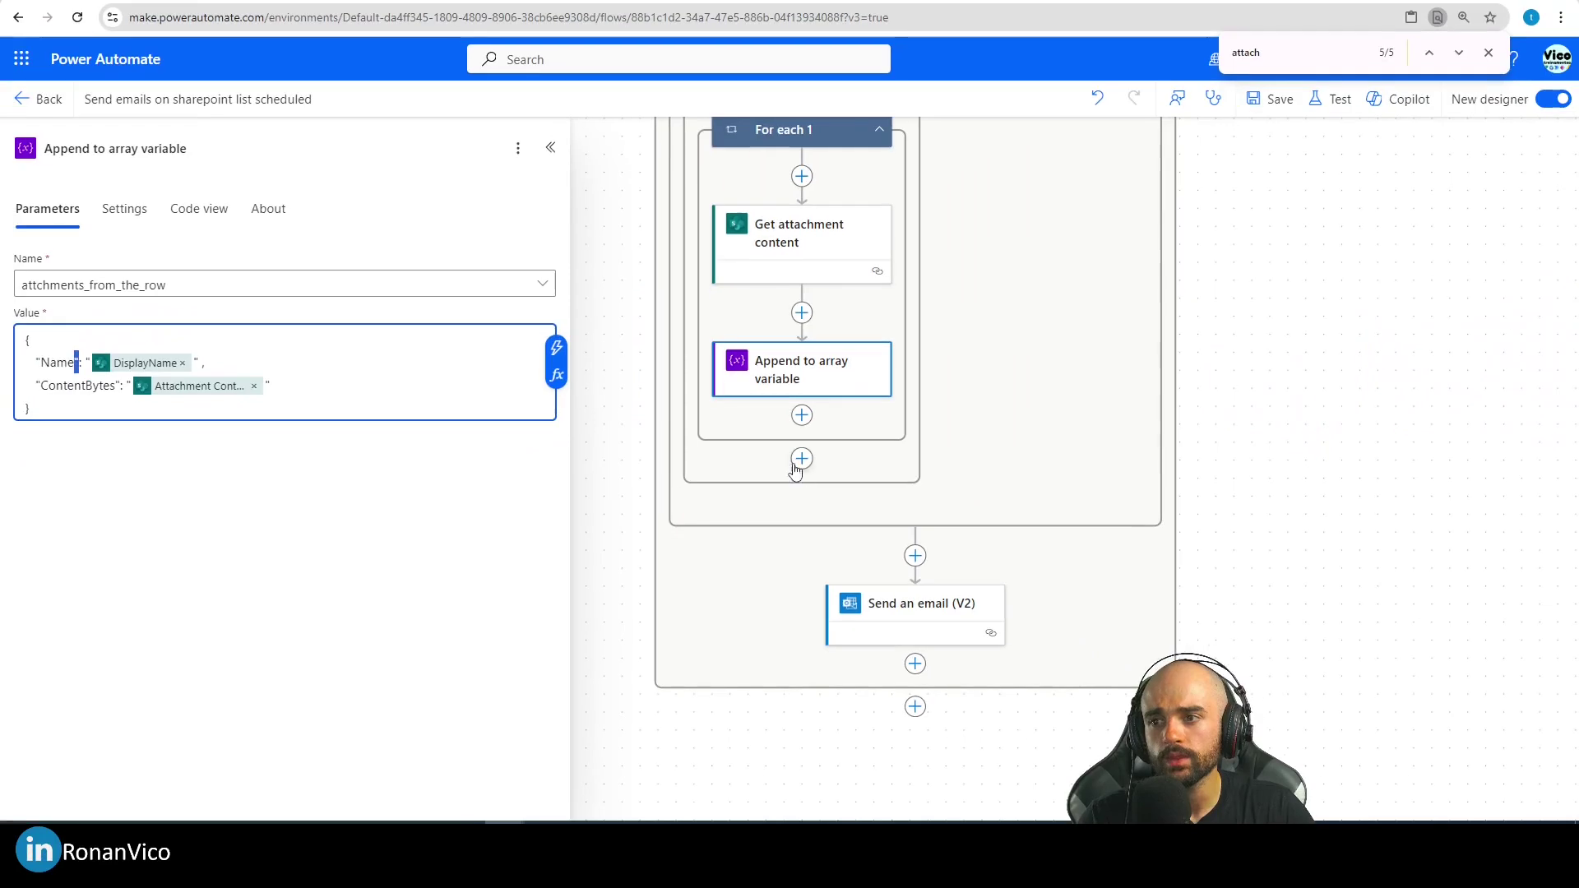
- Compare the attachment array format in Send an email (V2) with the keys and quotation marks in Append to array variable
click(888, 625)
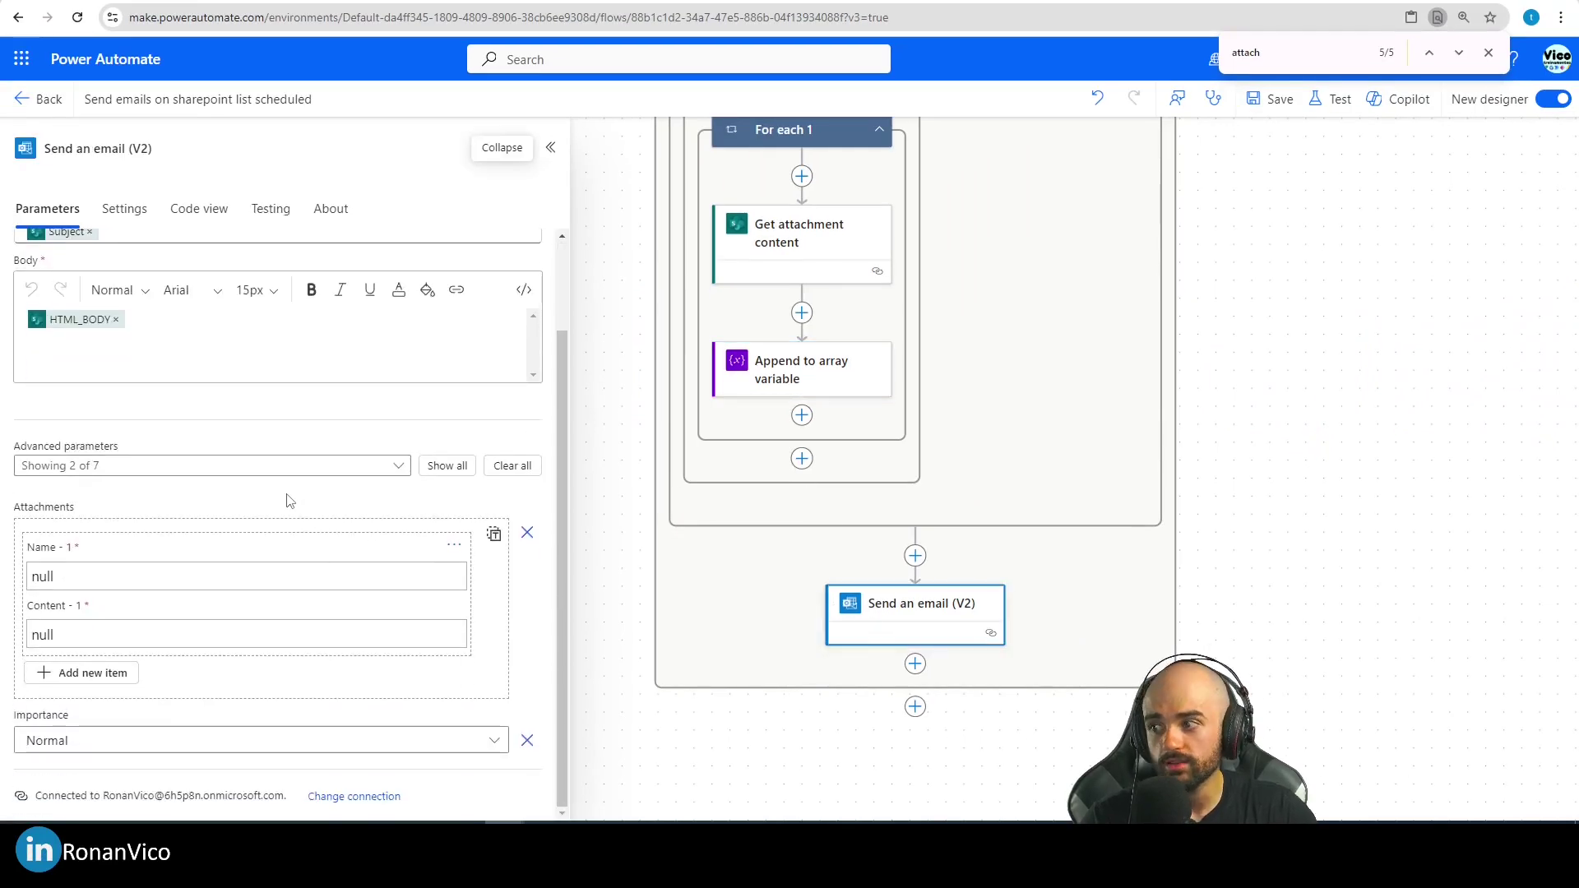
click(494, 533)
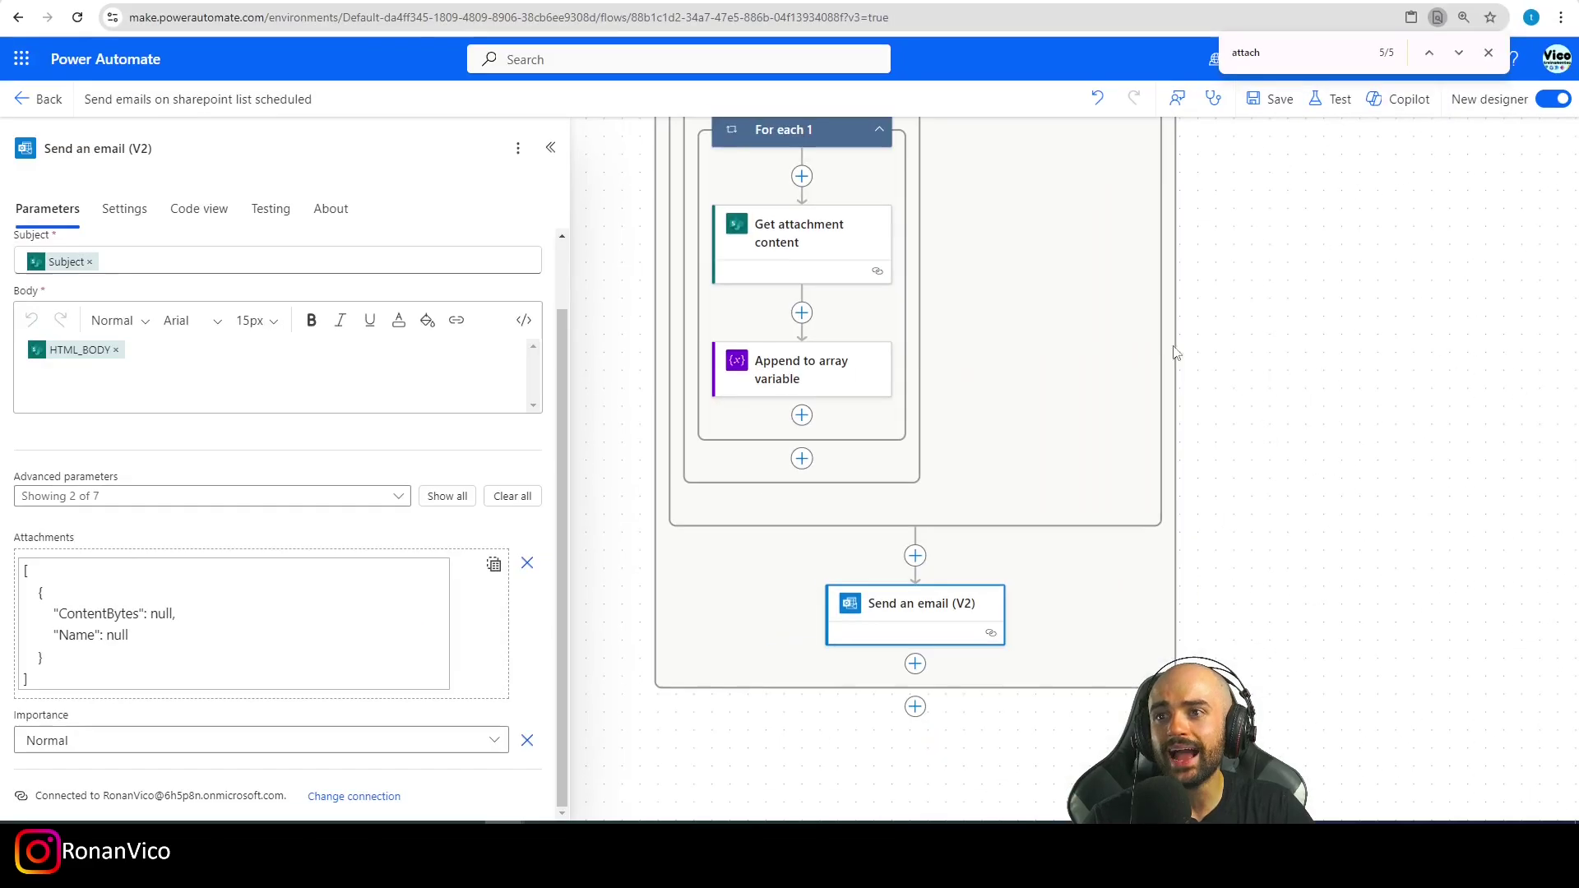
click(814, 369)
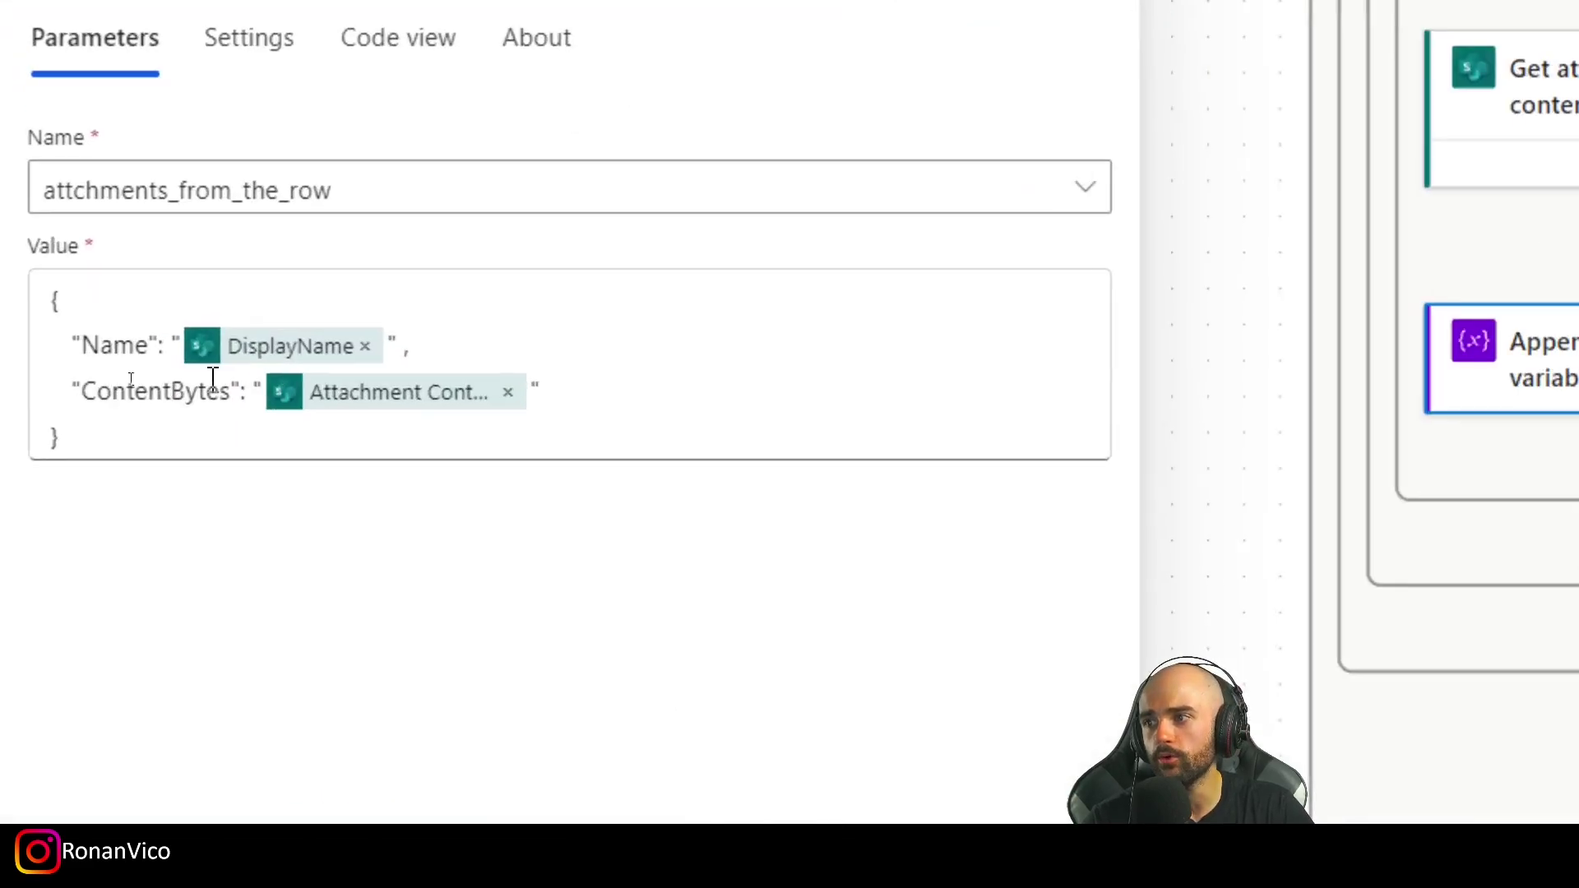
click(94, 340)
click(37, 390)
click(230, 388)
click(175, 341)
click(392, 342)
click(257, 390)
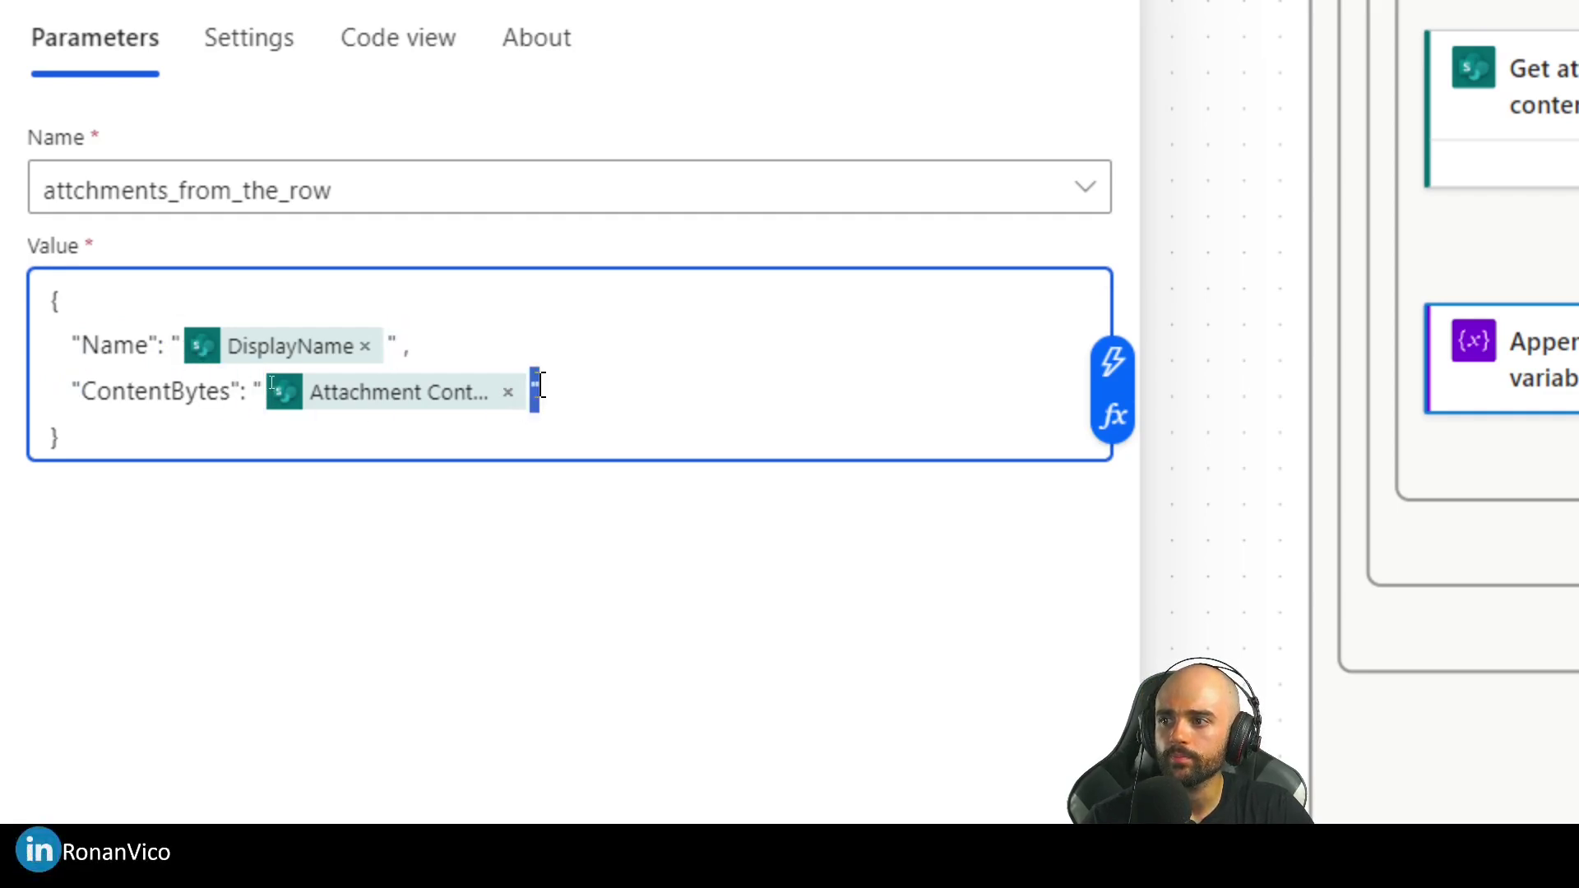
- Replace the default Attachments array in Send an email (V2) with the attchments_from_the_row variable
scroll(835, 521, down, 1)
click(832, 511)
scroll(414, 569, down, 1)
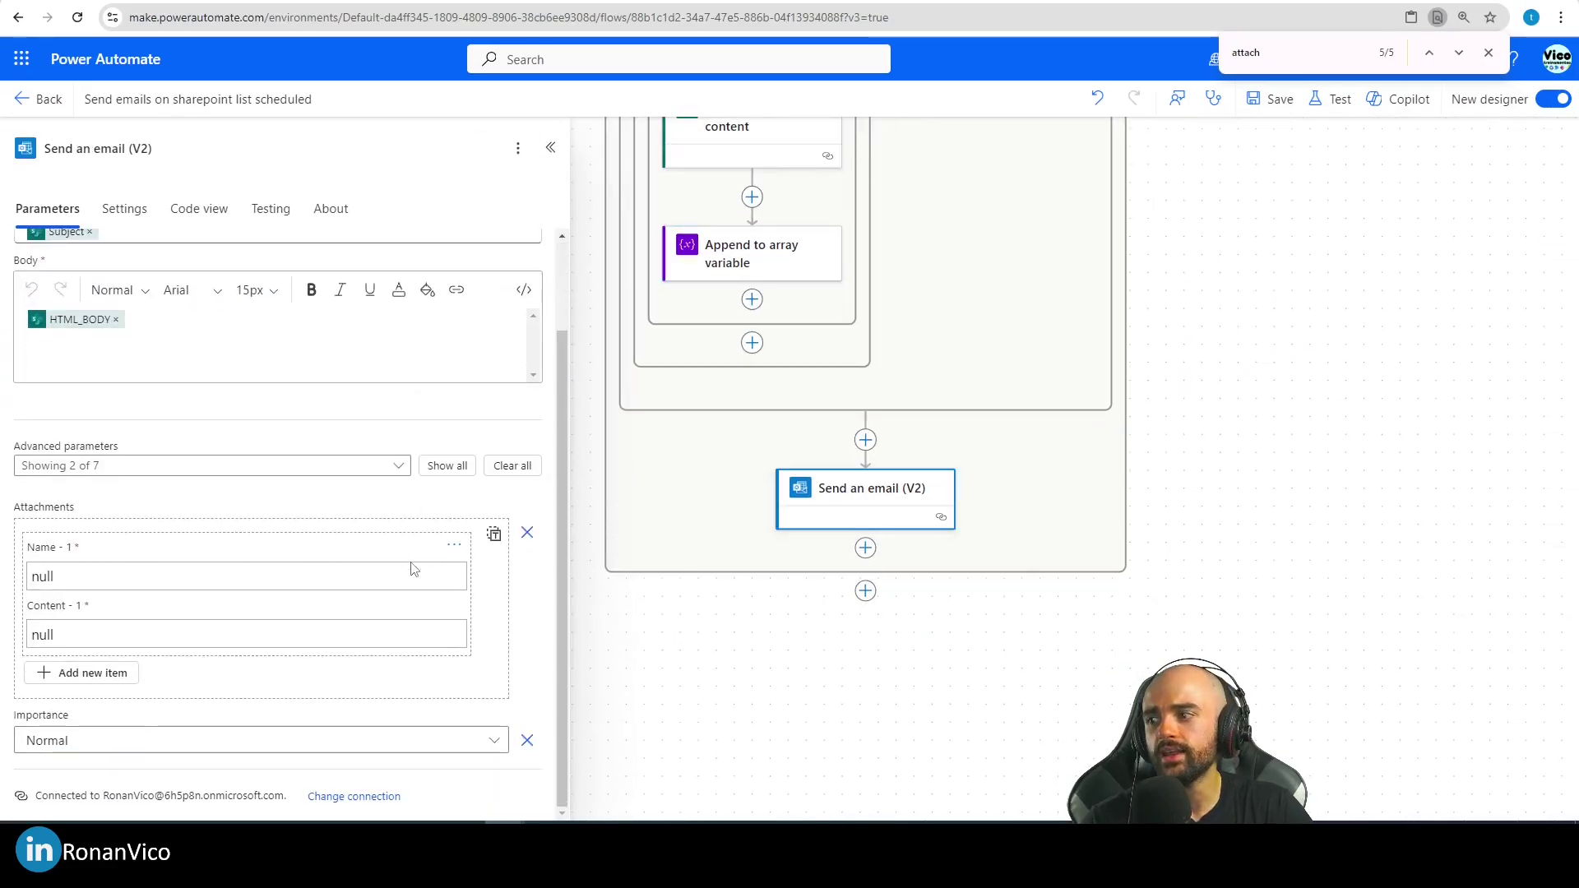
click(493, 534)
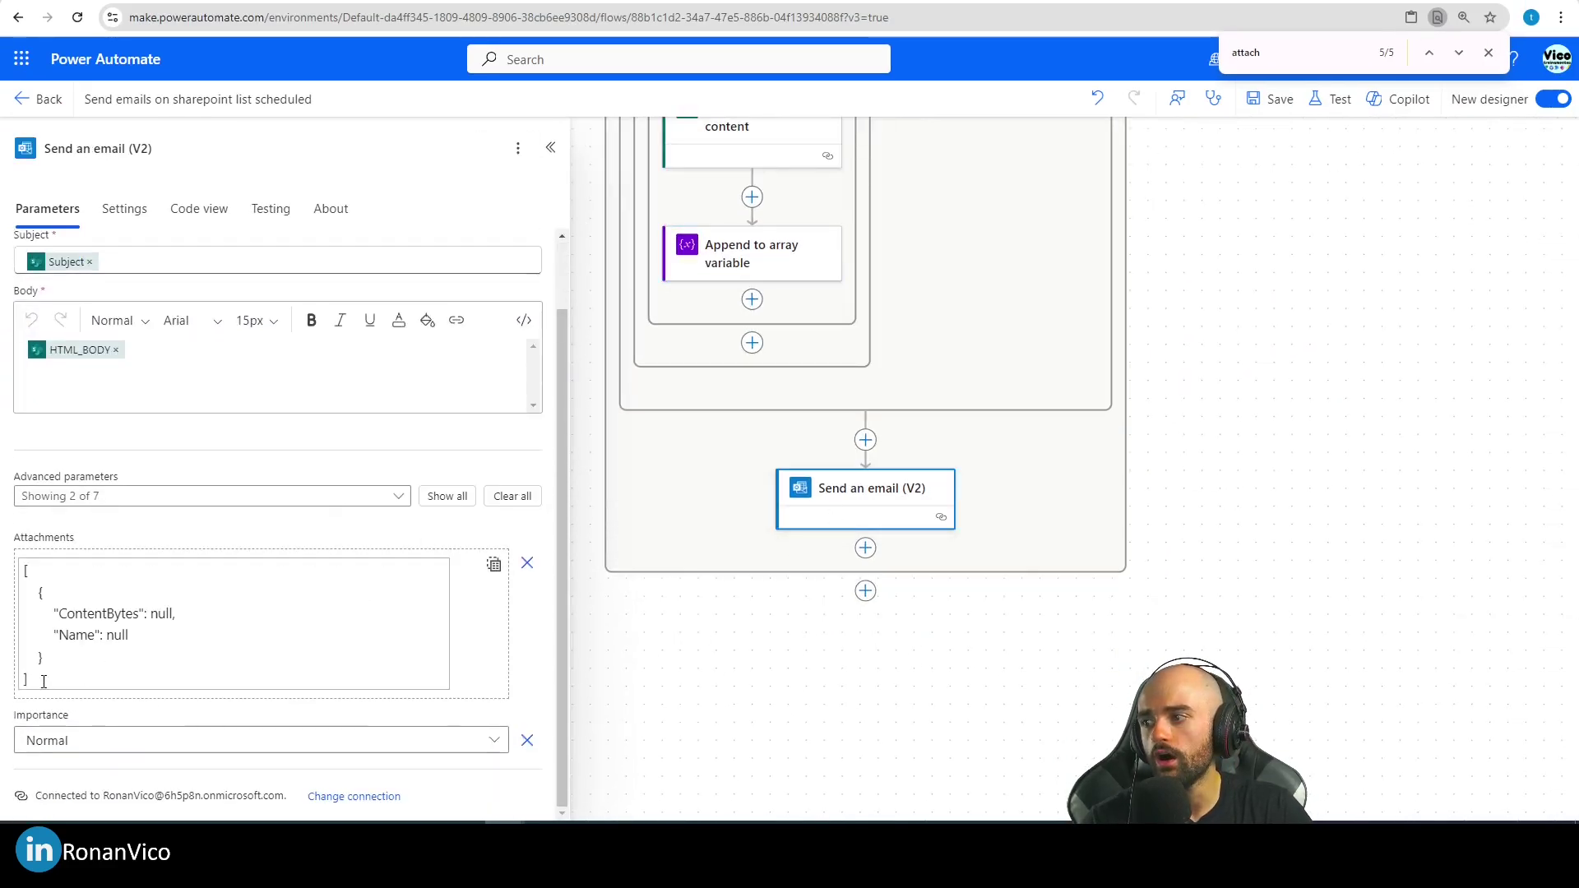
drag(43, 681, 7, 565)
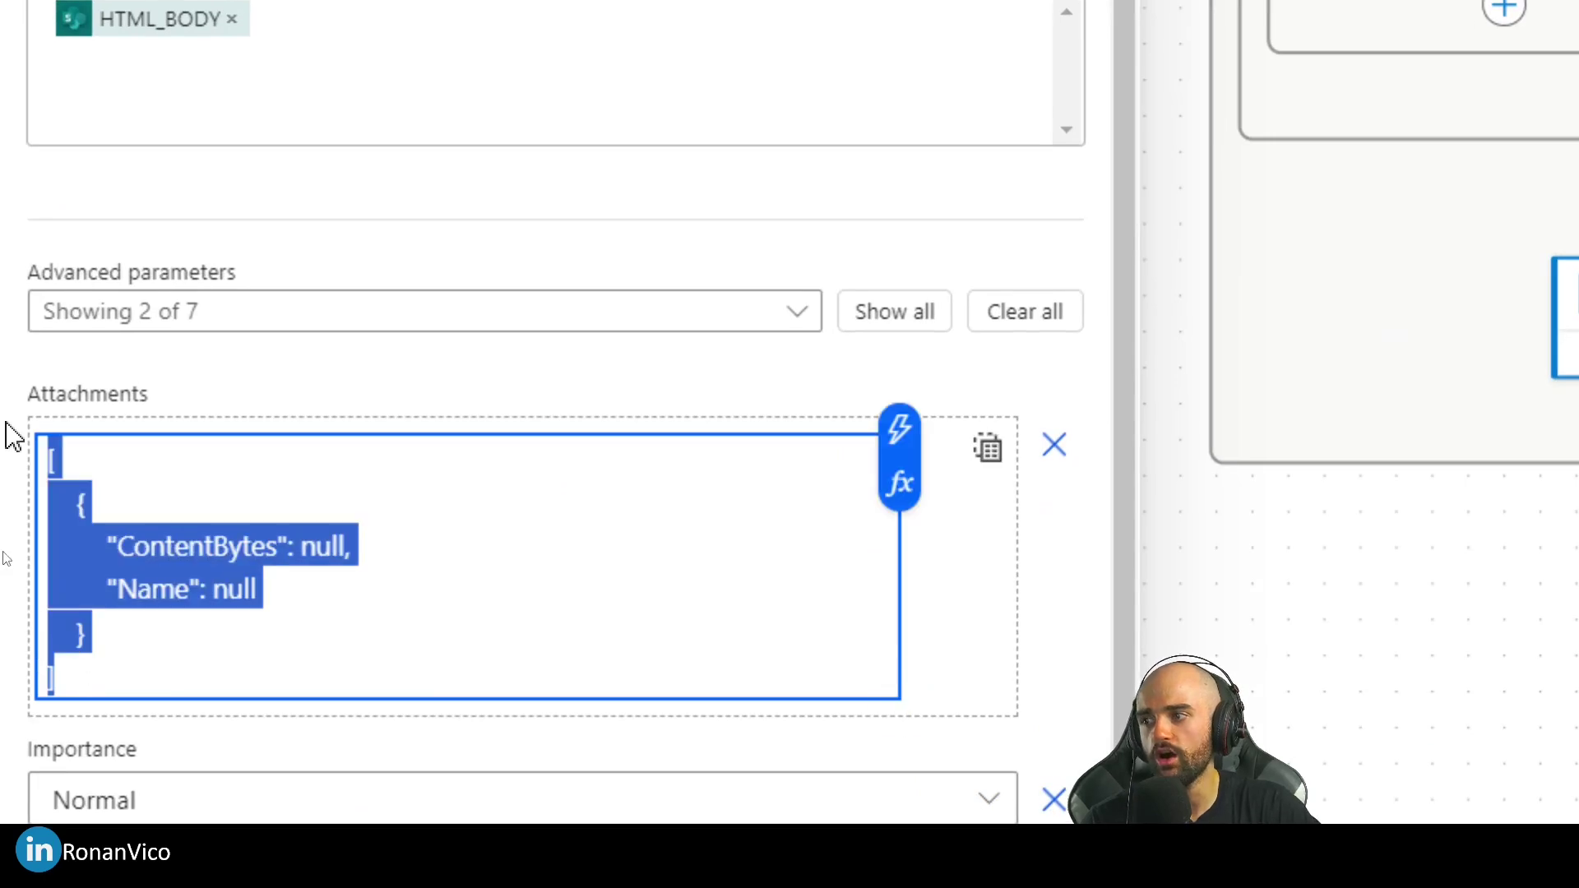
key(BackSpace)
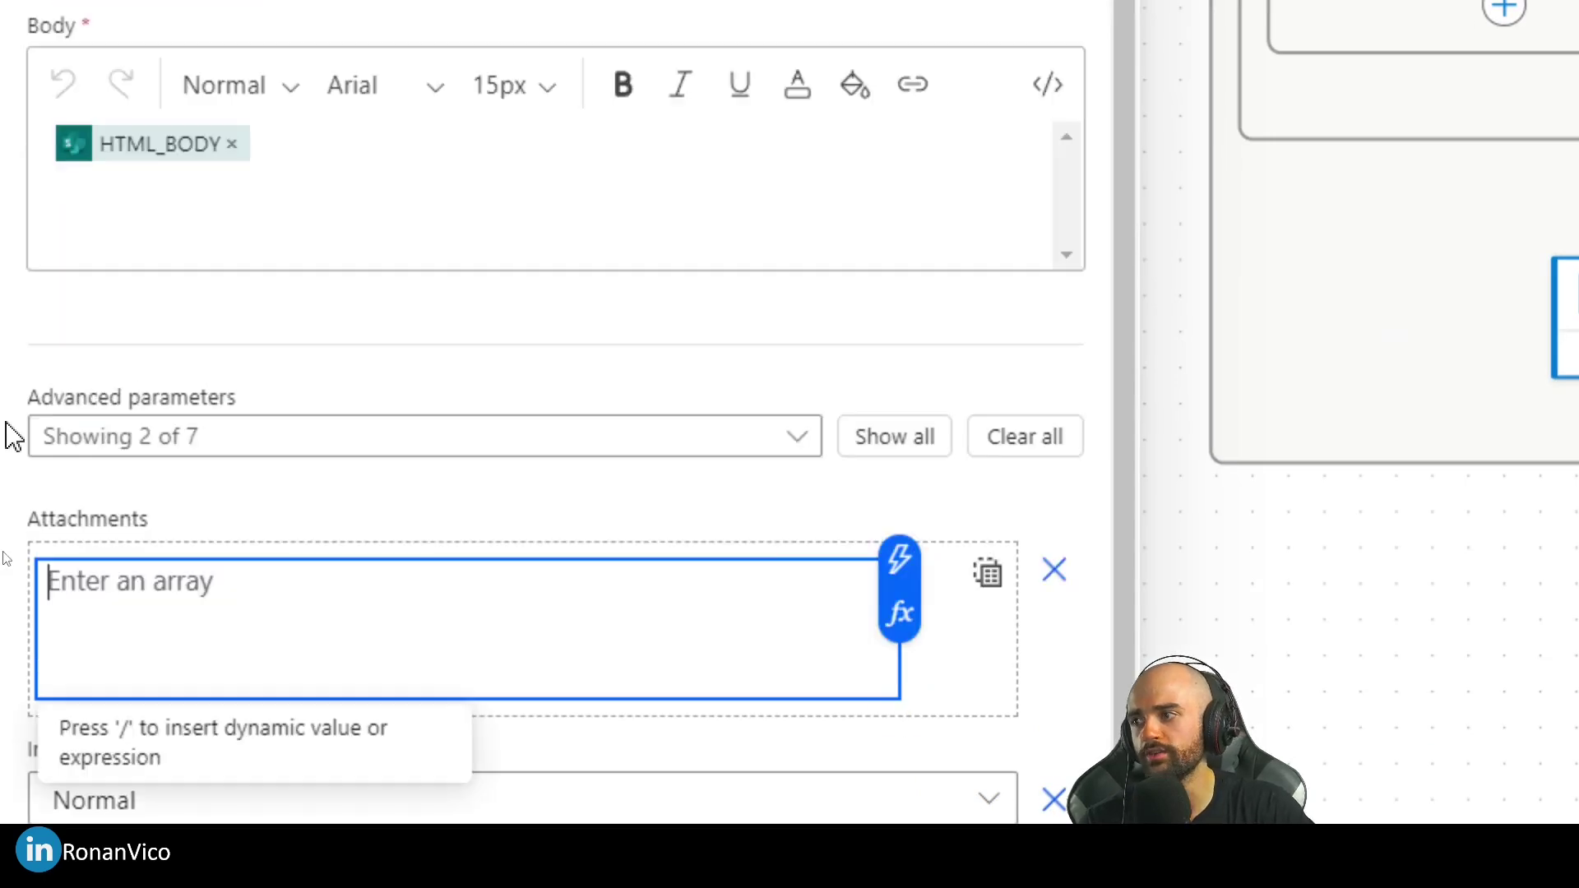
click(904, 574)
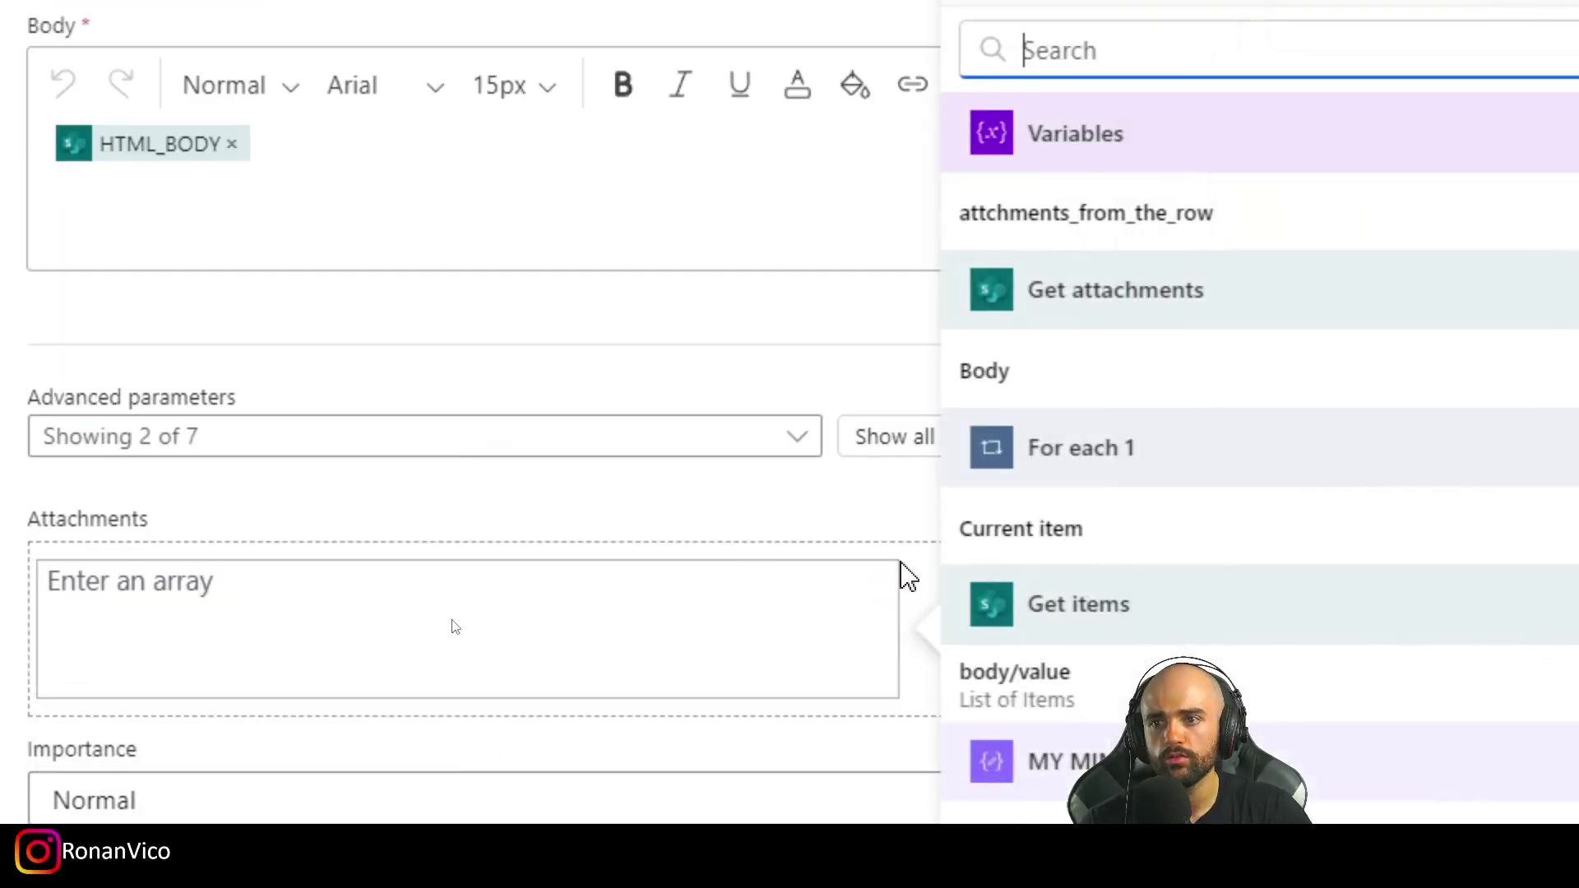
click(1017, 238)
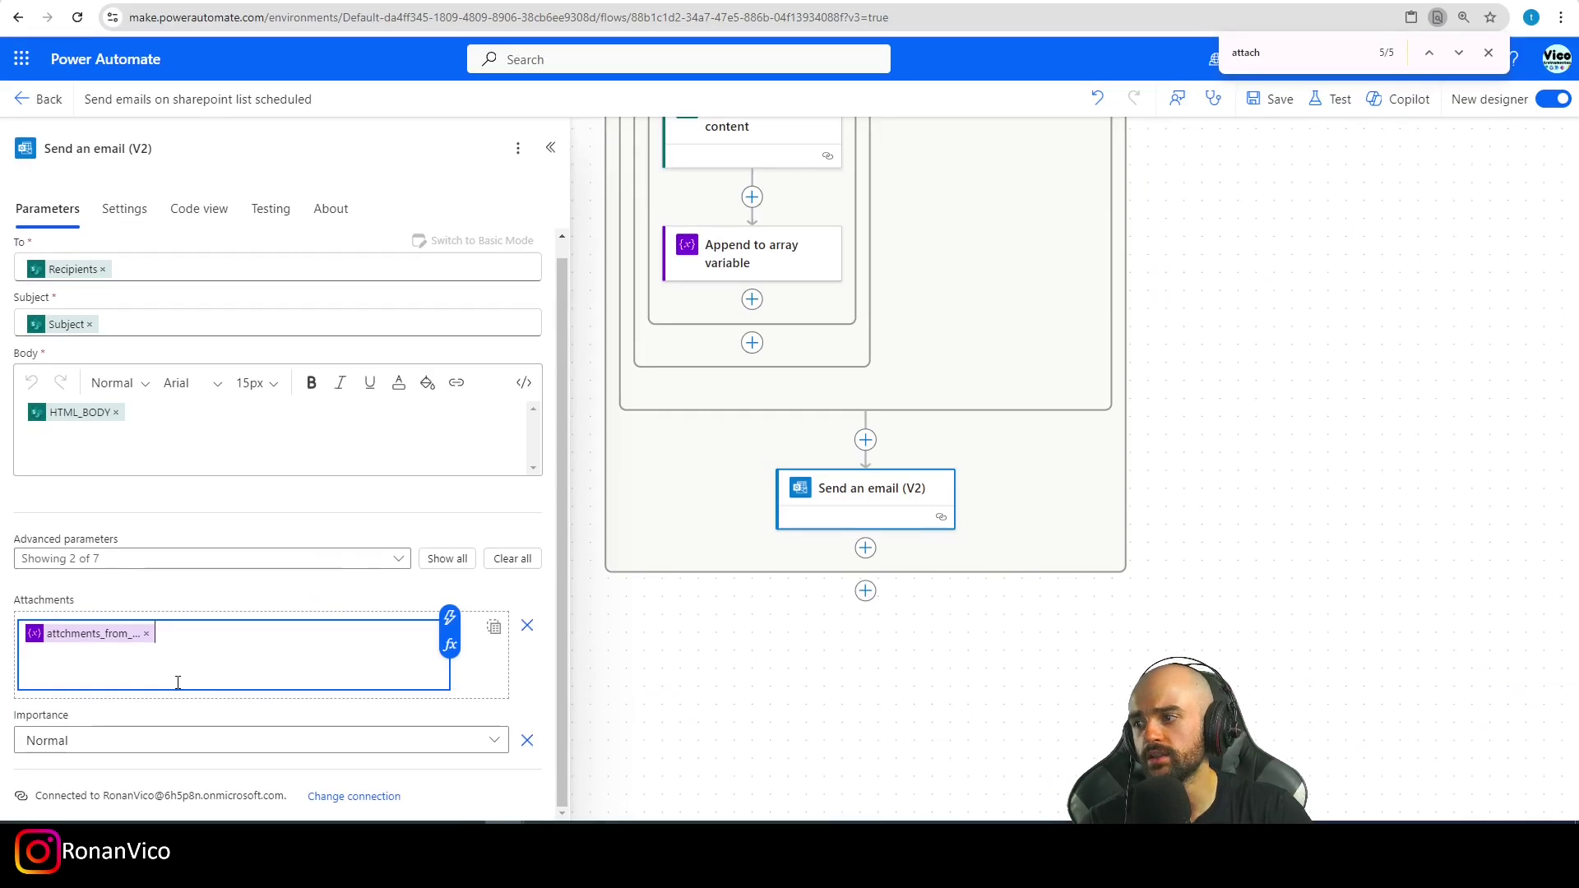
click(251, 601)
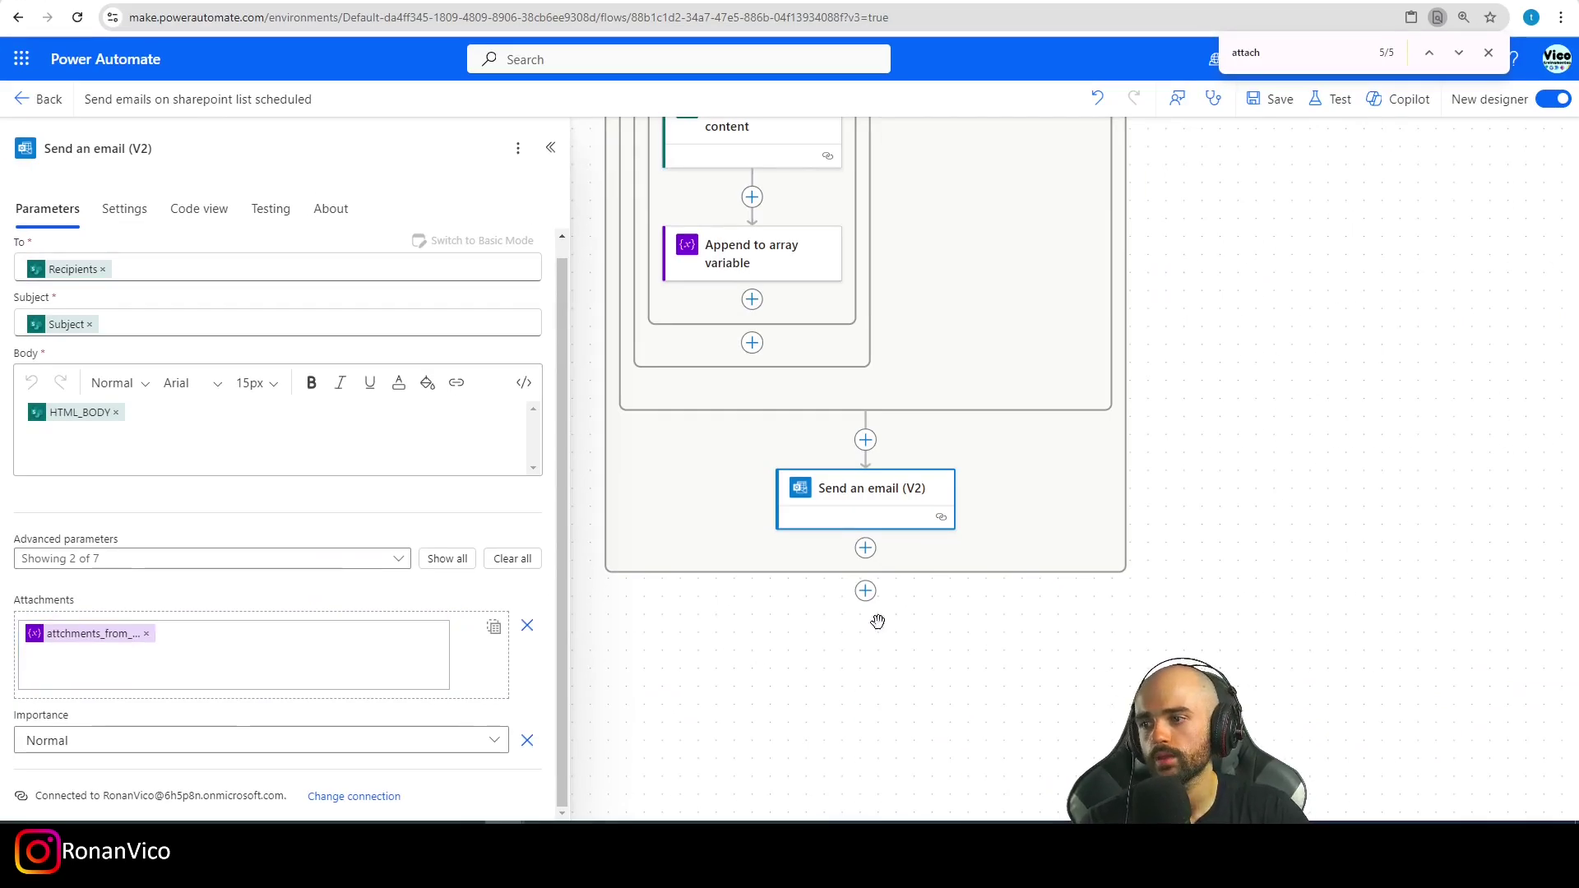
- Close the page search and rename the For each 1 loop to For each attachment
click(1488, 53)
scroll(1098, 458, up, 4)
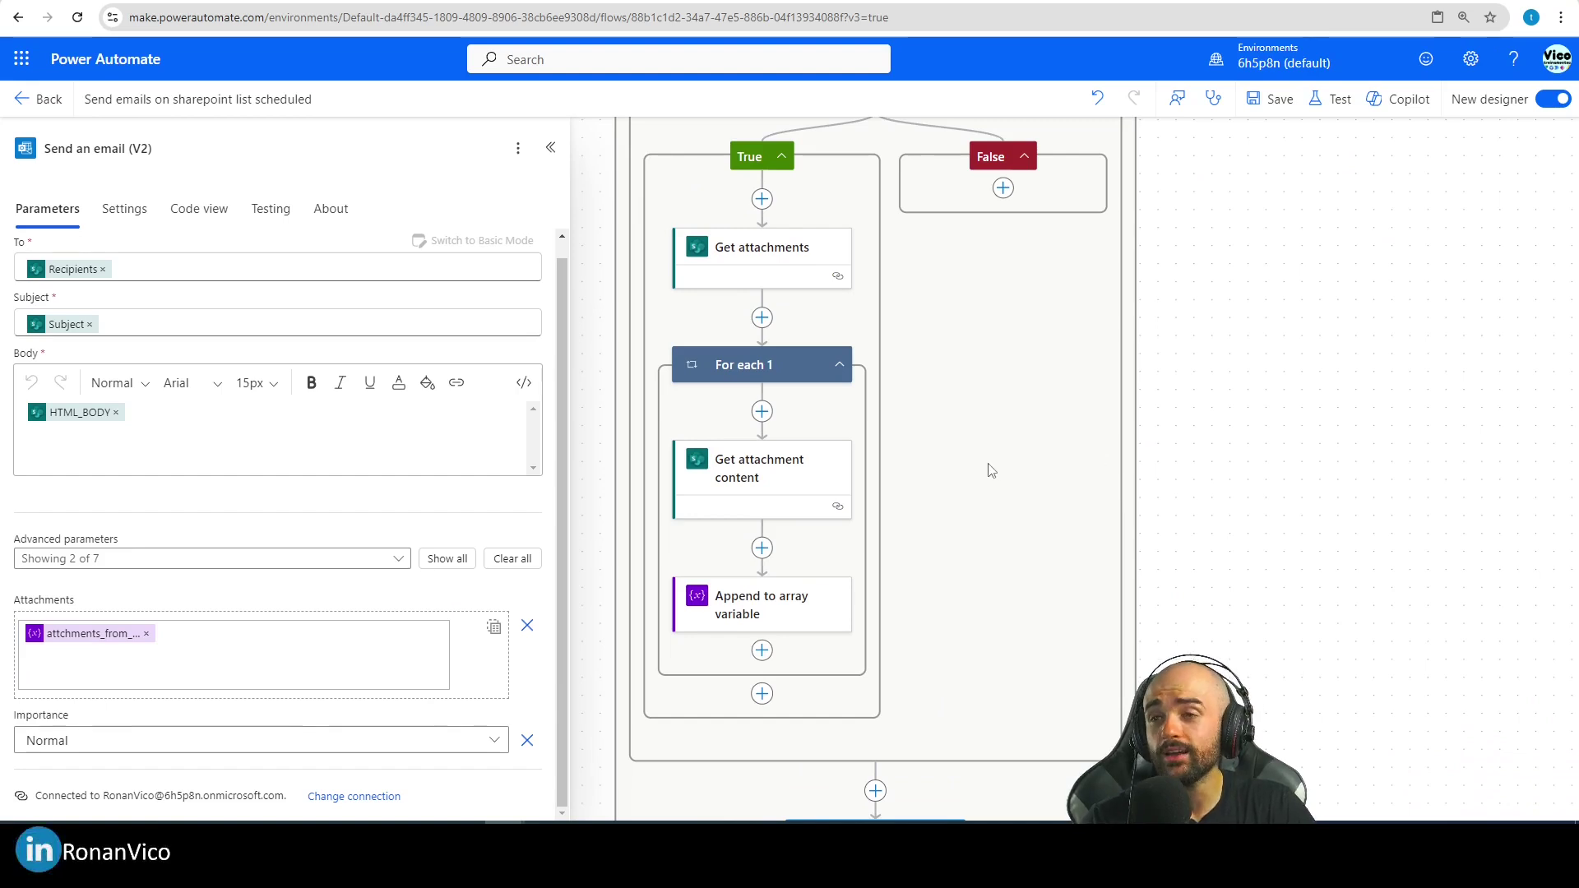
scroll(991, 469, up, 2)
scroll(910, 609, up, 2)
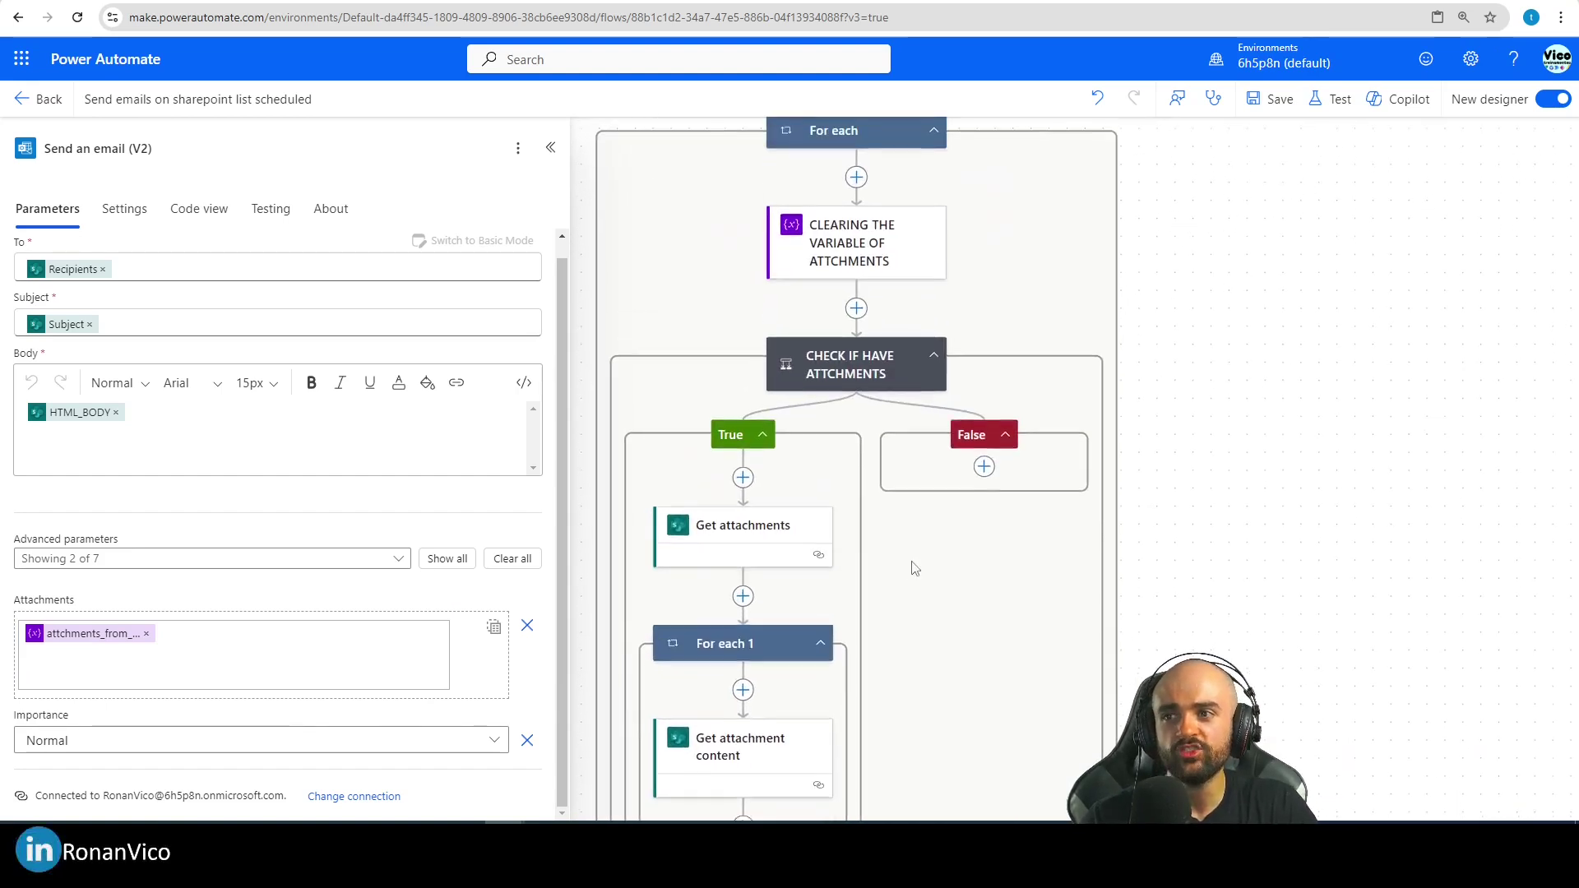
scroll(909, 592, down, 2)
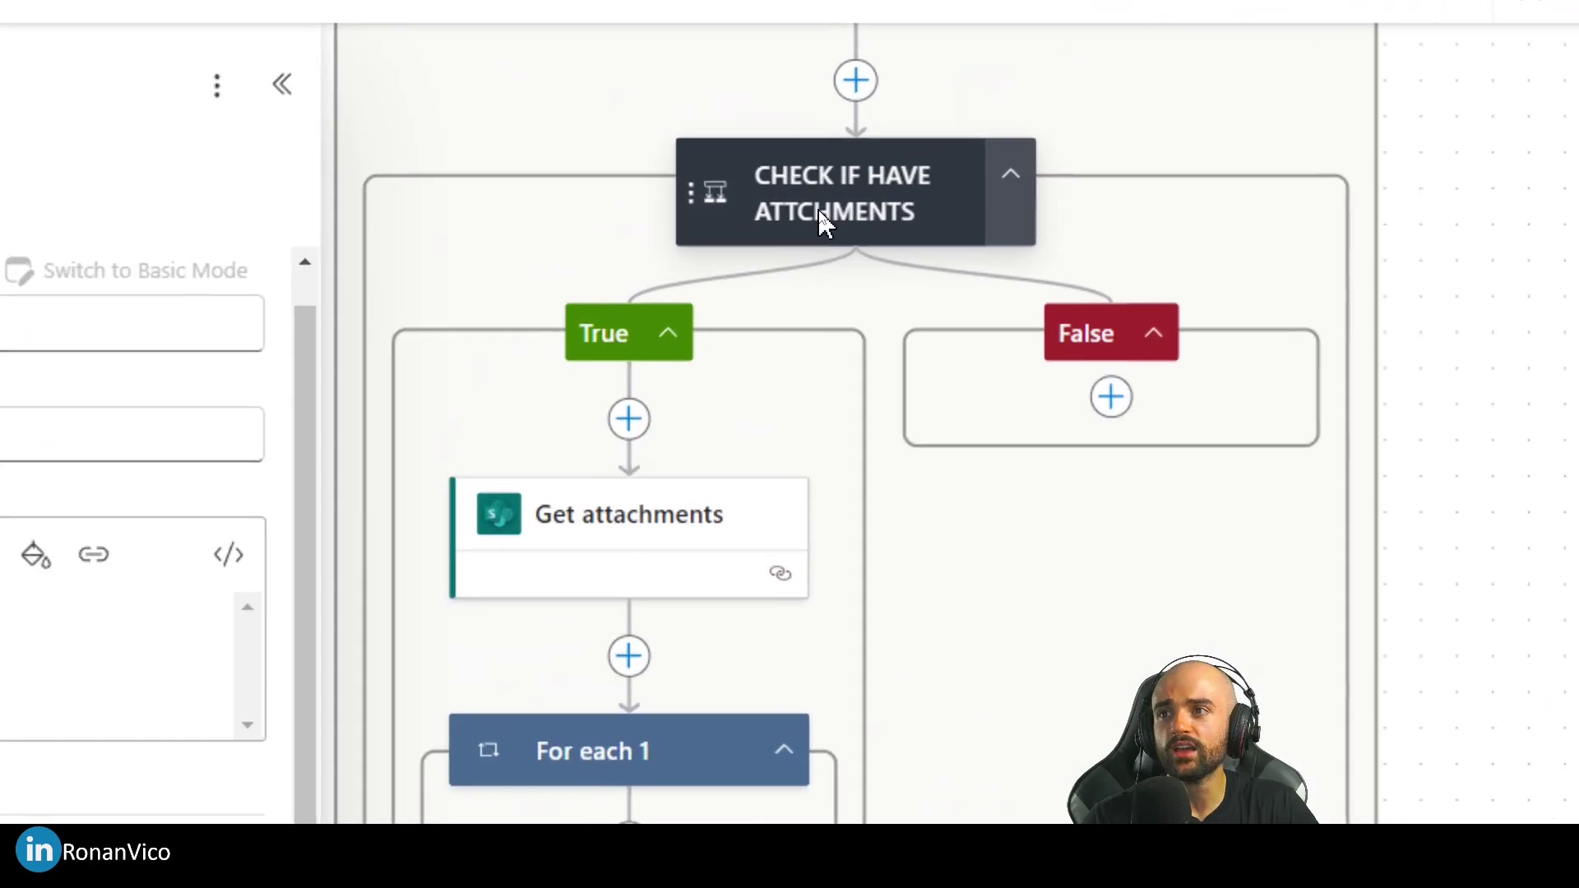
click(666, 538)
scroll(946, 288, down, 3)
click(858, 125)
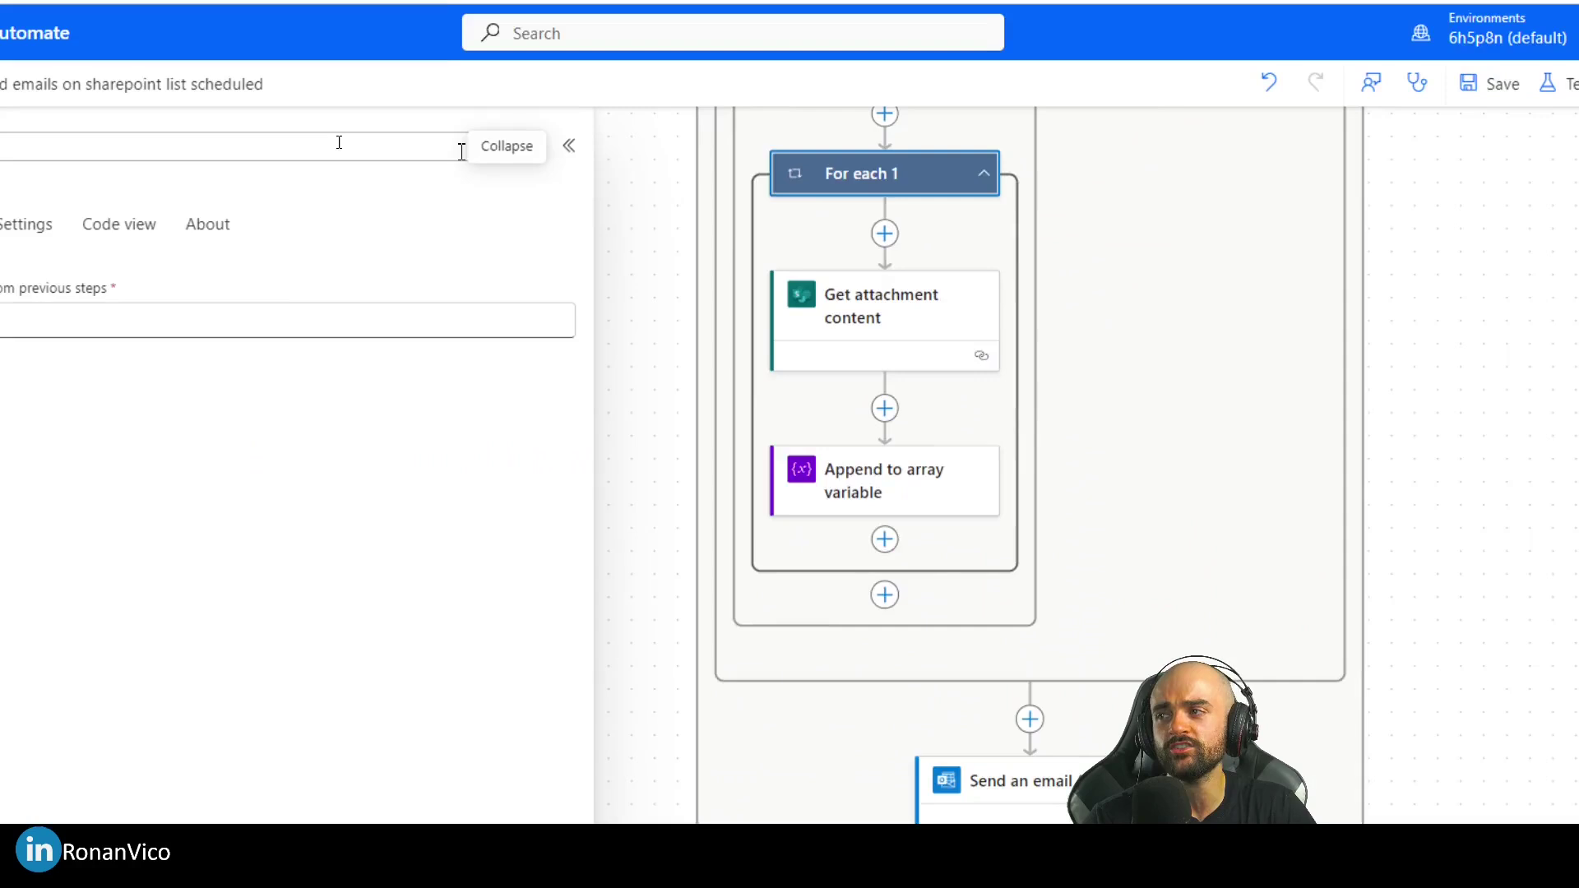
double_click(339, 143)
text(attachment)
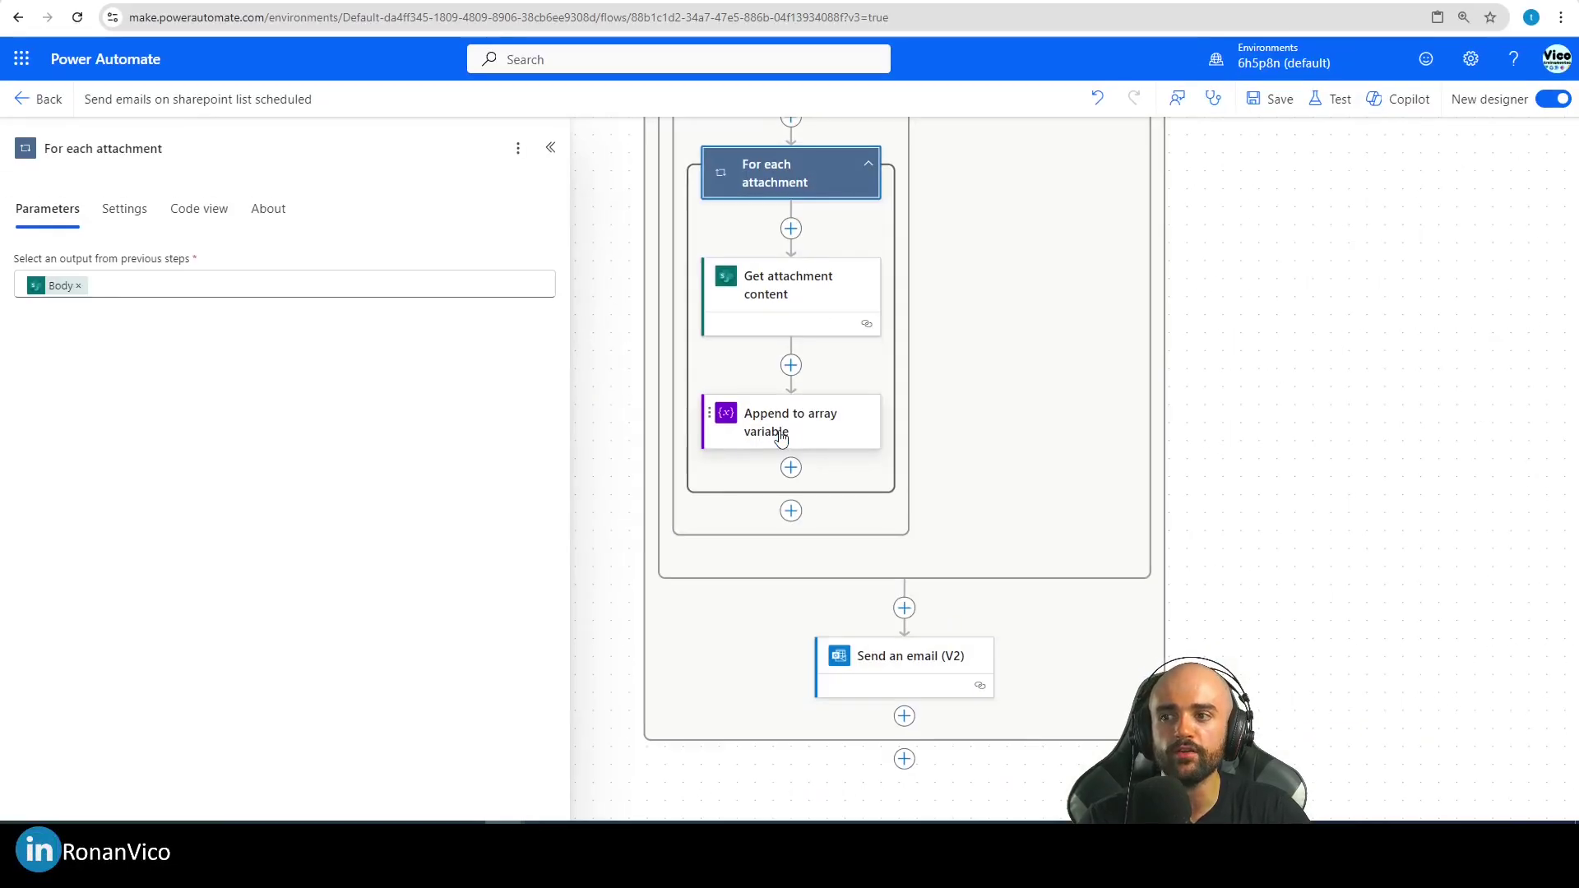
- Review the settings of Append to array variable and Send an email (V2)
click(781, 438)
drag(1487, 722, 1340, 570)
click(878, 533)
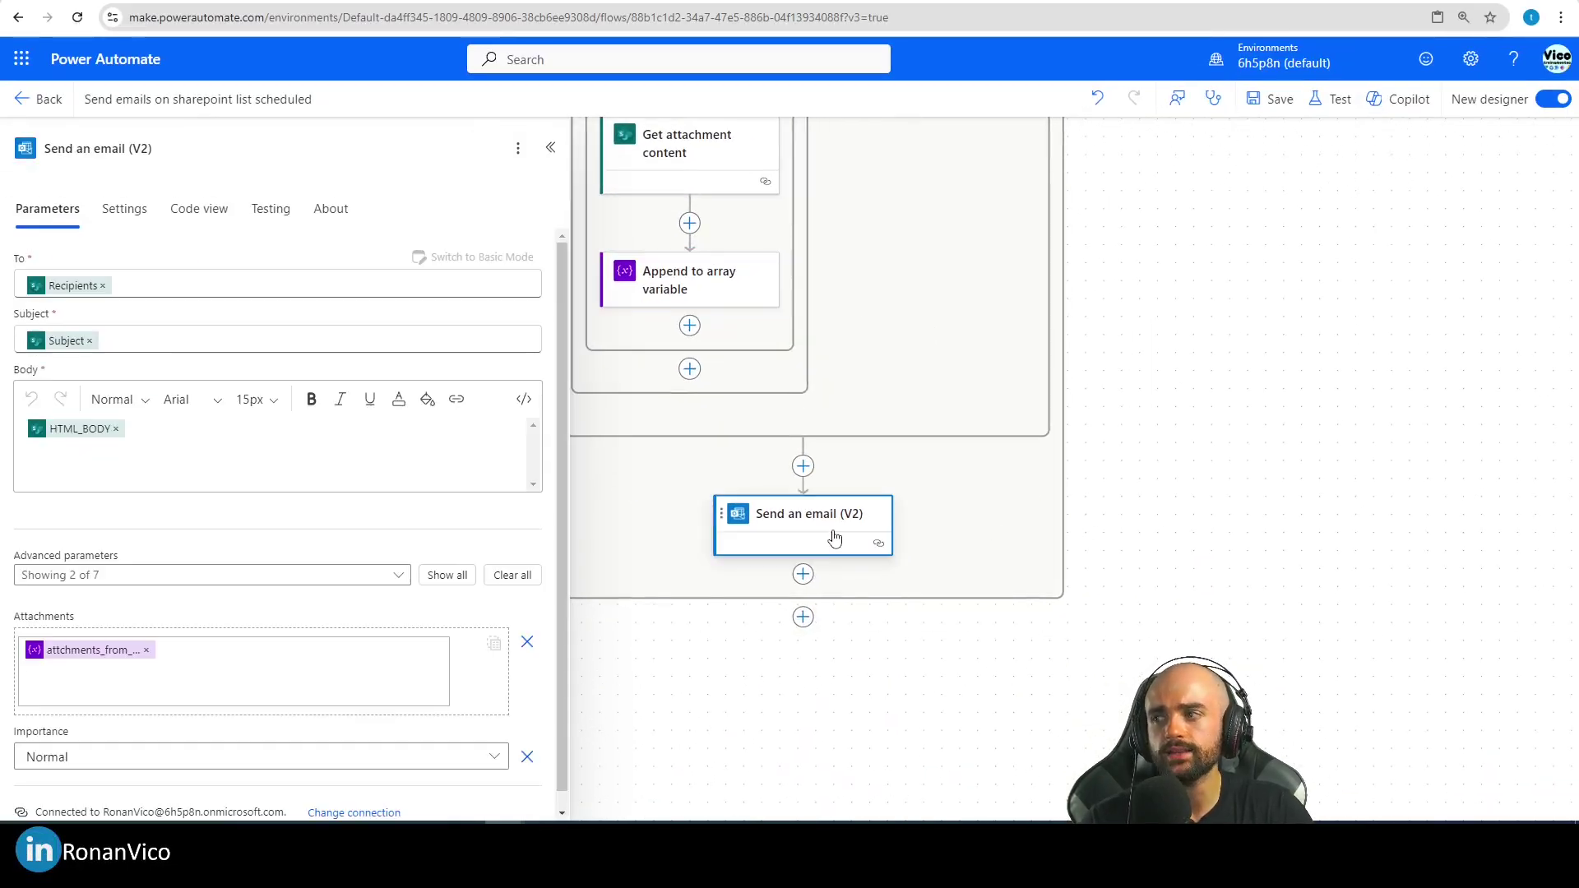
- Review the variable-clearing action, the False branch of CHECK IF HAVE ATTCHMENTS and the Attachments value in Send an email (V2)
scroll(926, 335, up, 8)
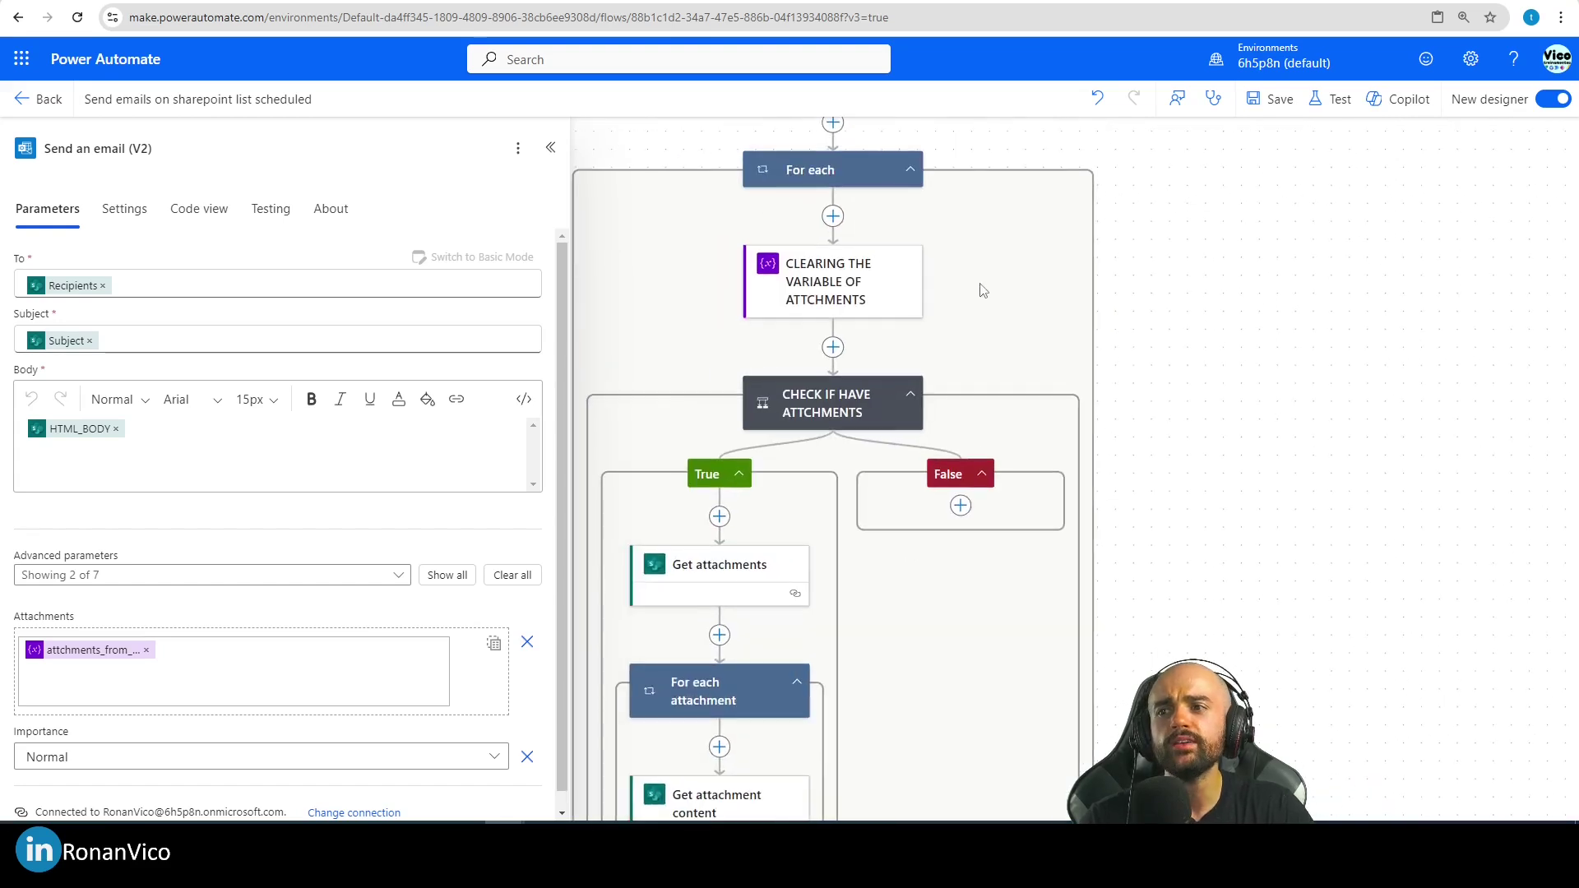
drag(764, 247, 951, 329)
drag(942, 539, 943, 540)
mouse_move(995, 444)
mouse_down()
mouse_move(1061, 444)
mouse_move(1028, 432)
mouse_up()
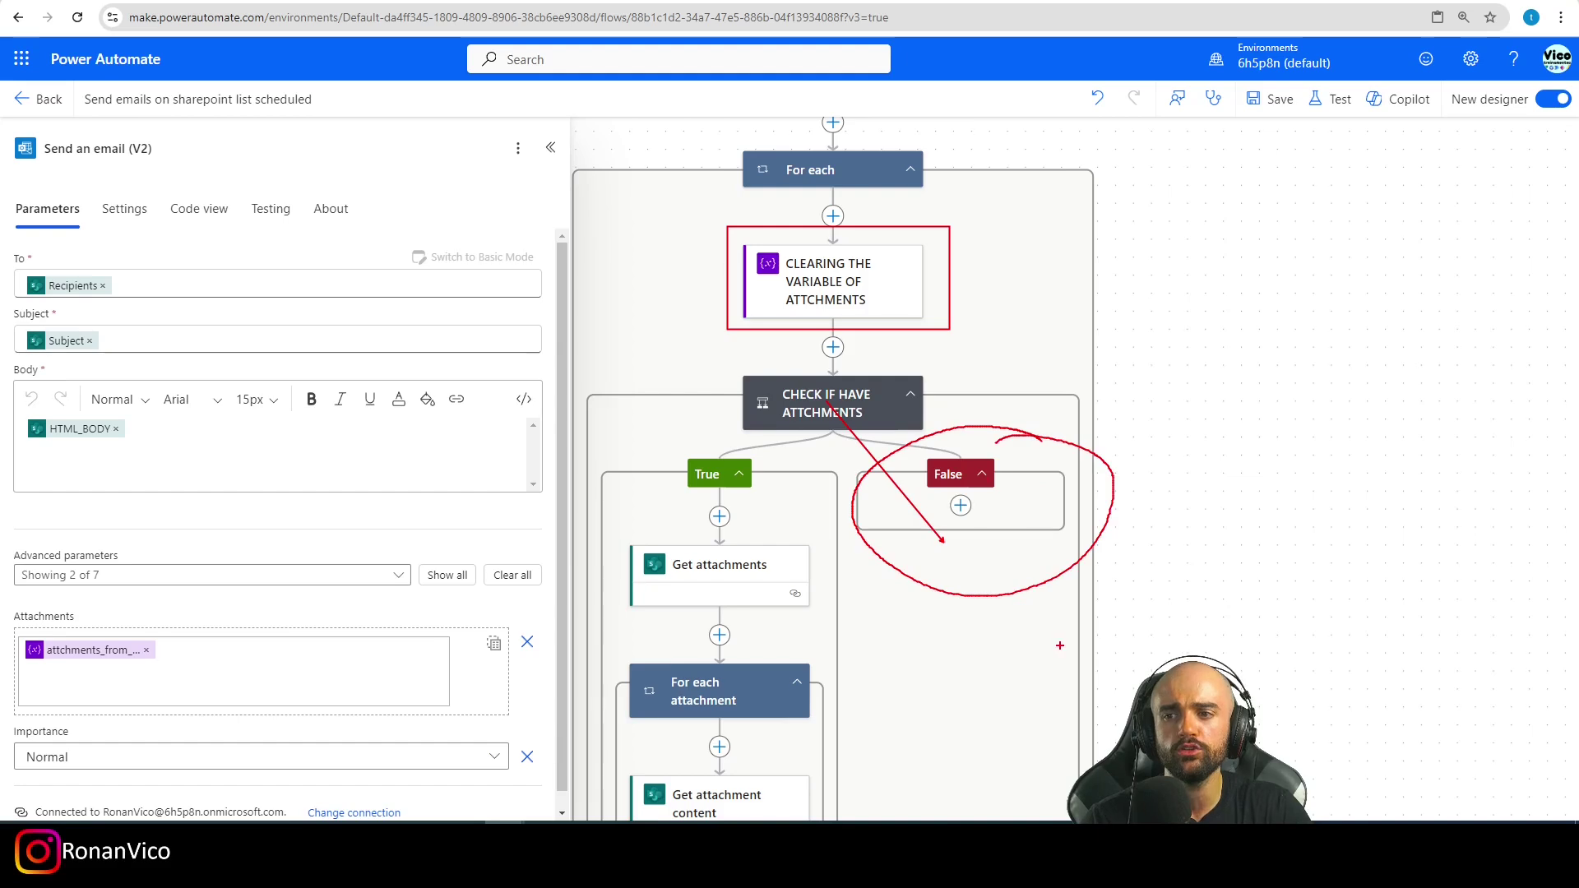
key(Escape)
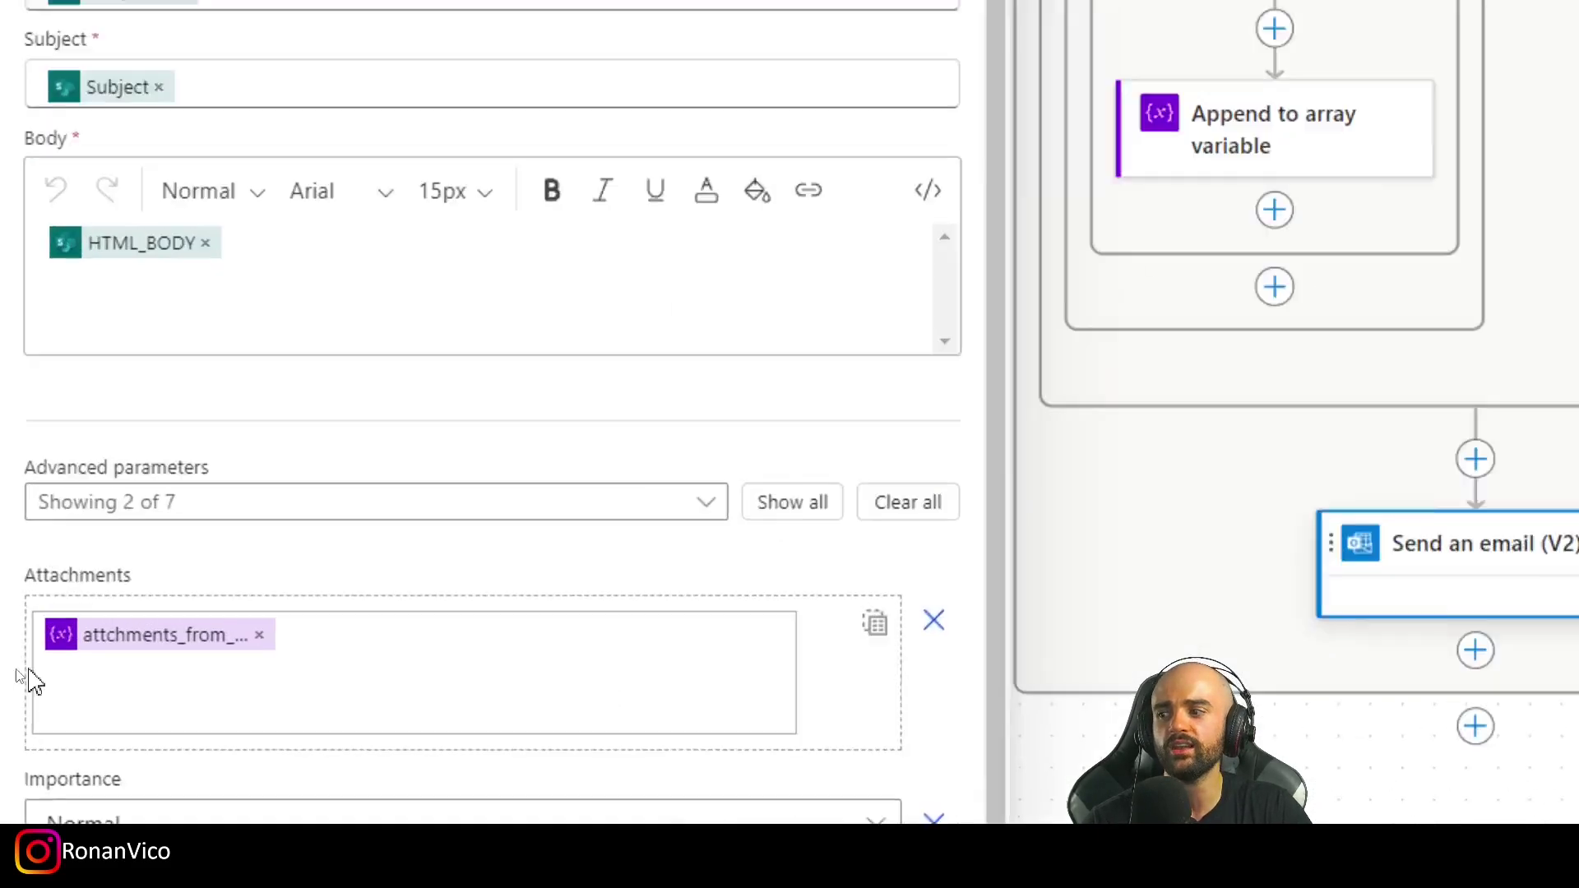
drag(134, 626, 25, 653)
drag(267, 636, 747, 755)
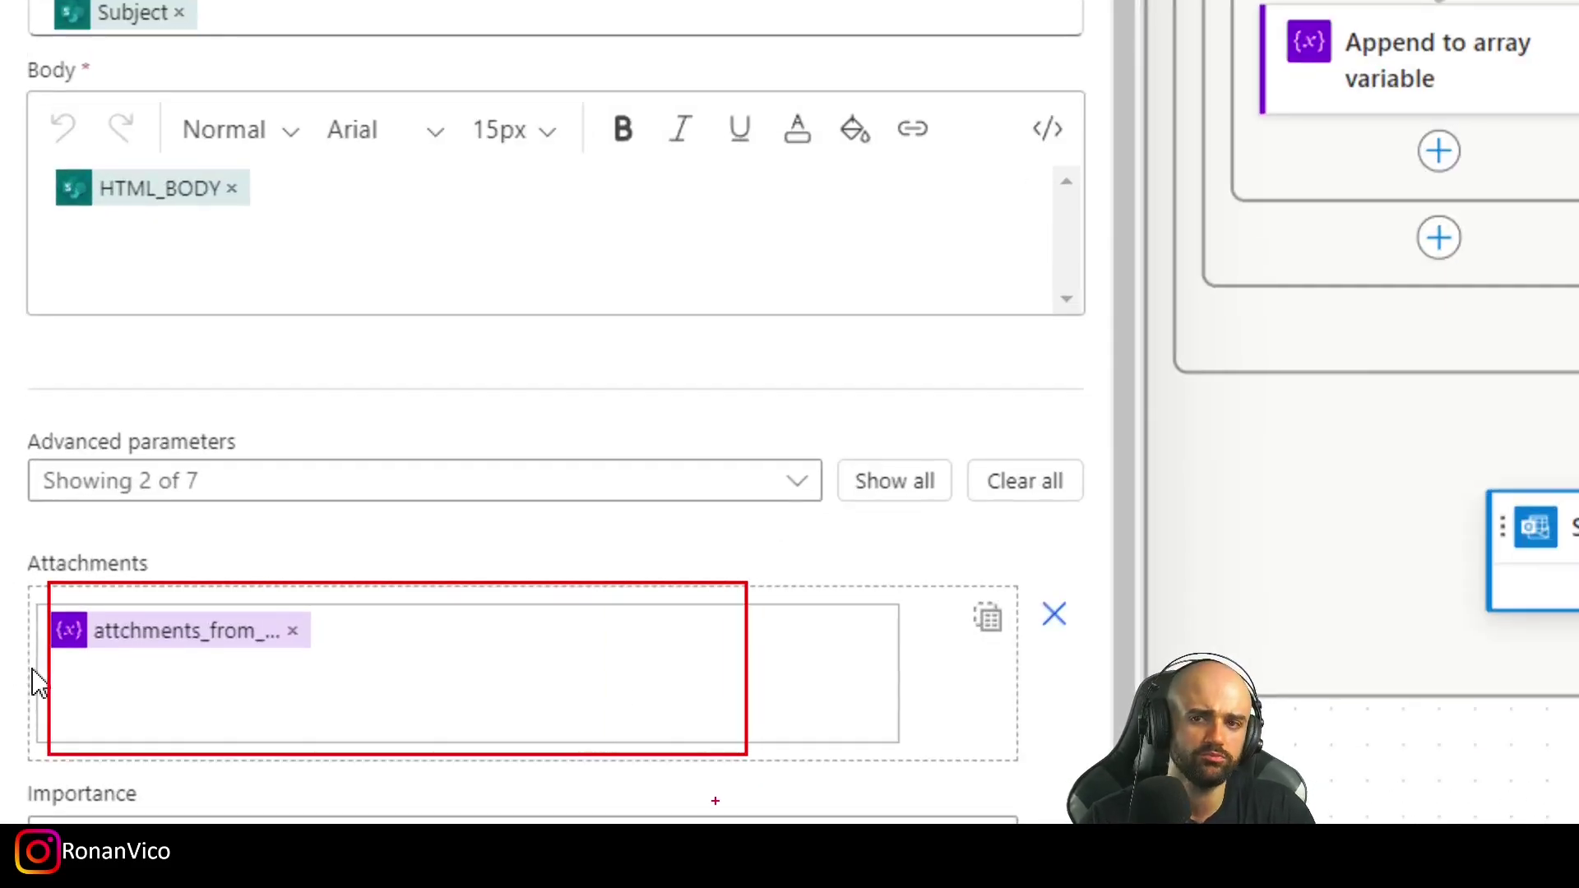
key(Escape)
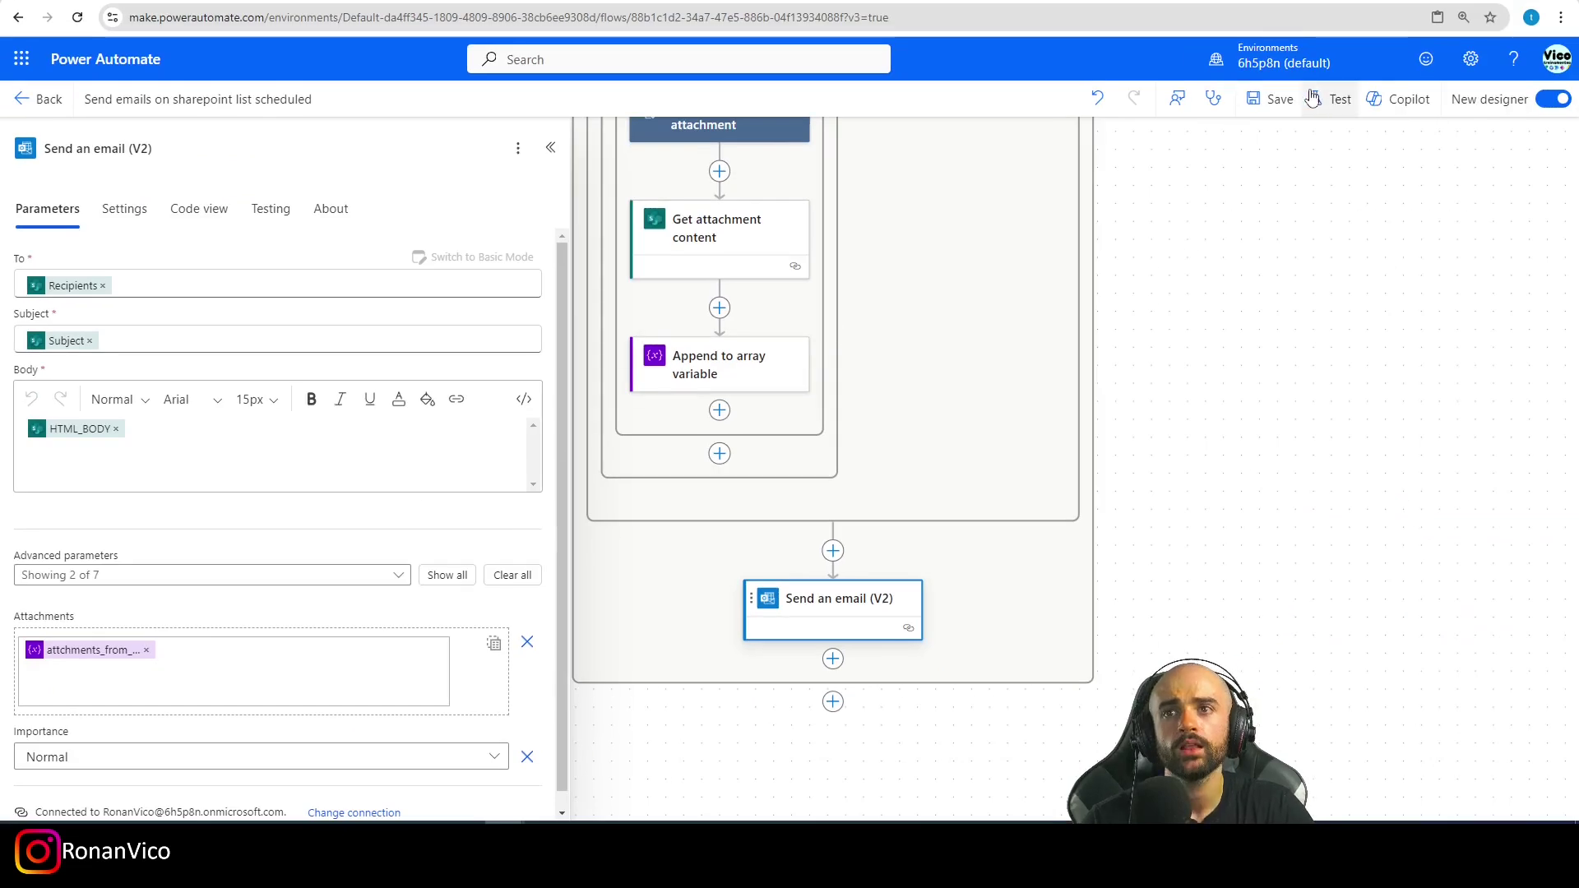
- Save the flow and open Microsoft 365 in a new browser tab
click(1256, 100)
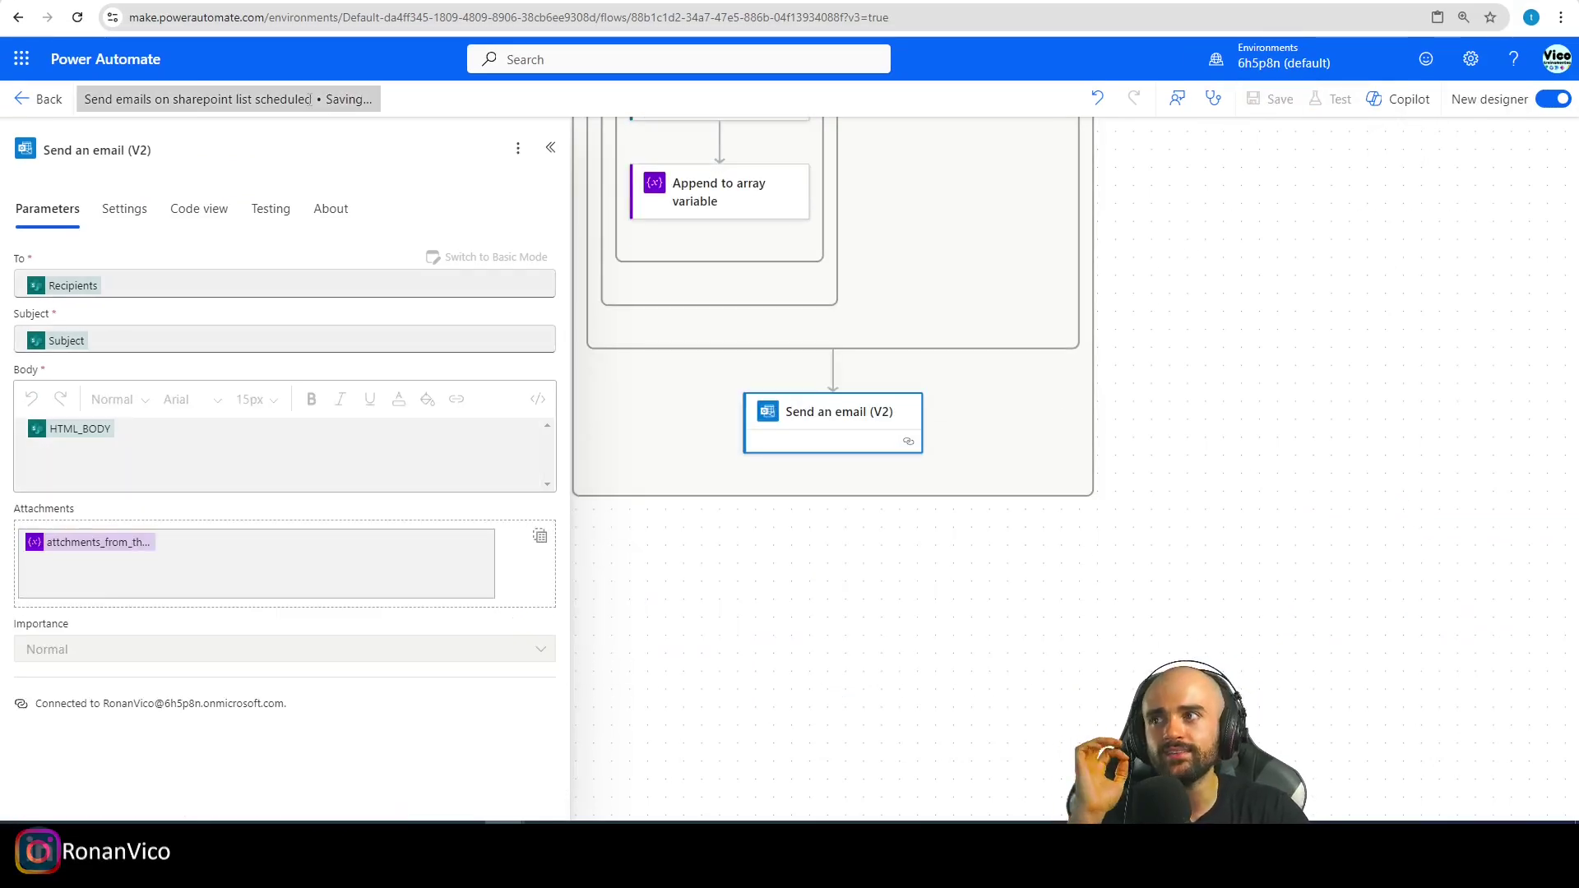
key(ctrl+t)
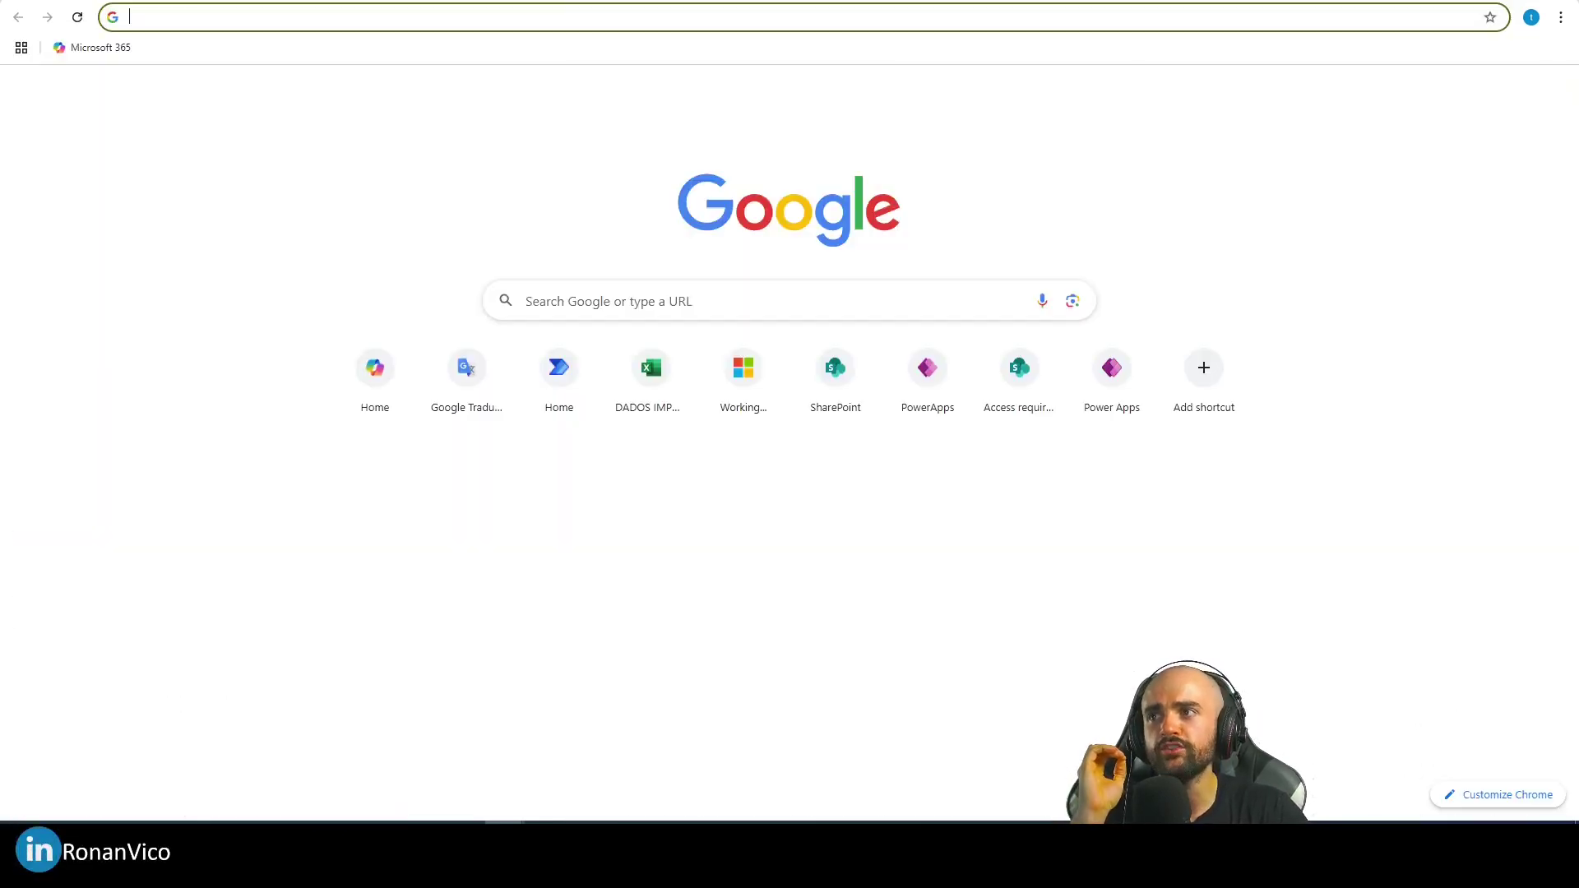
click(92, 47)
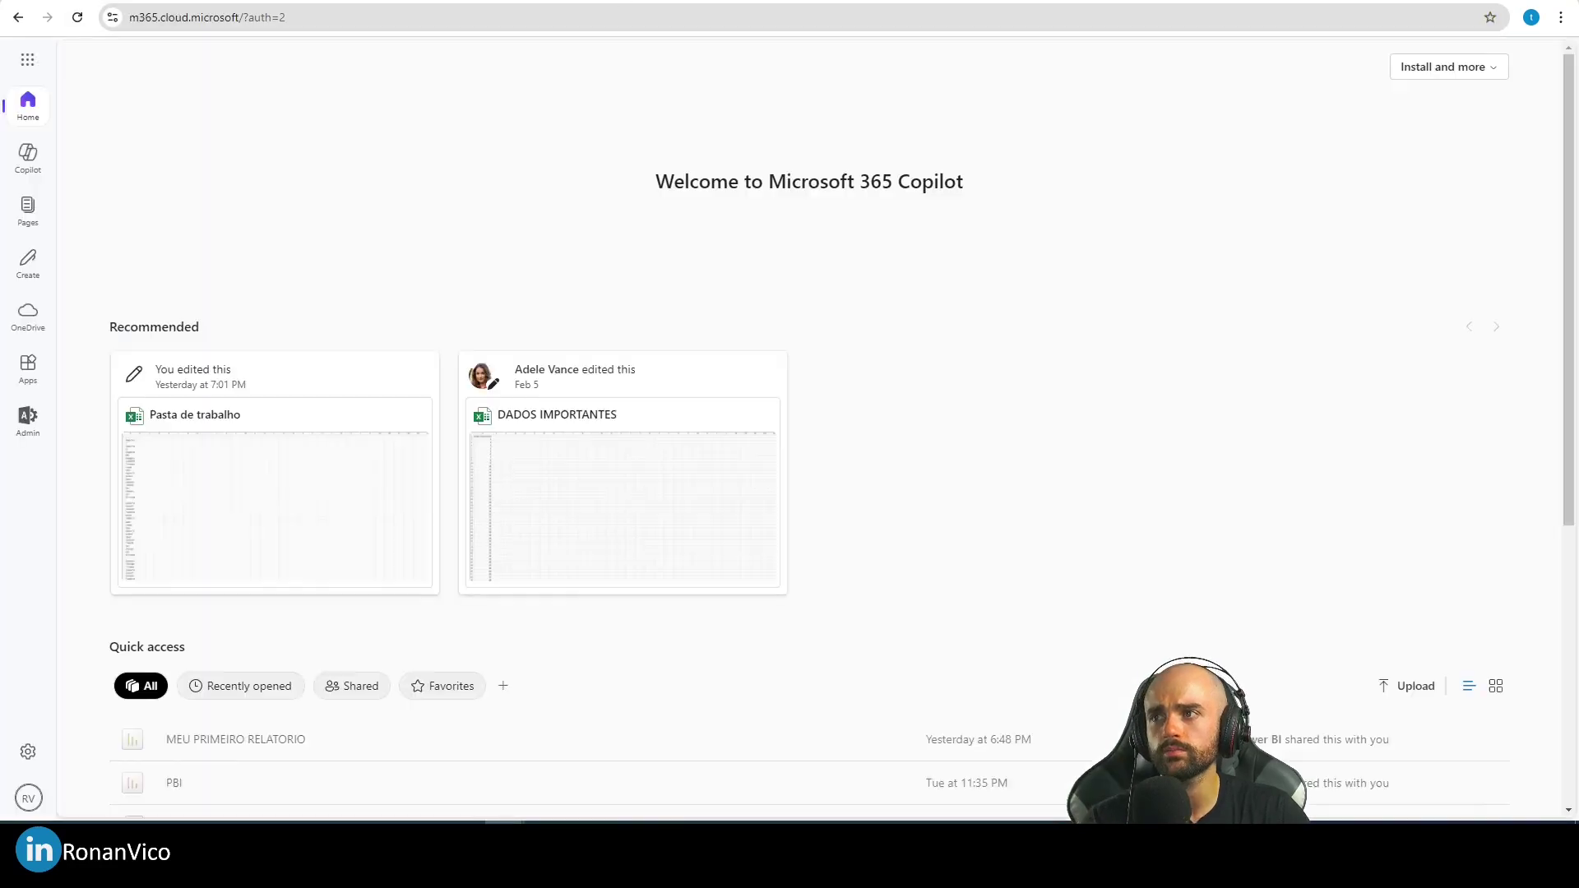
click(24, 60)
click(352, 193)
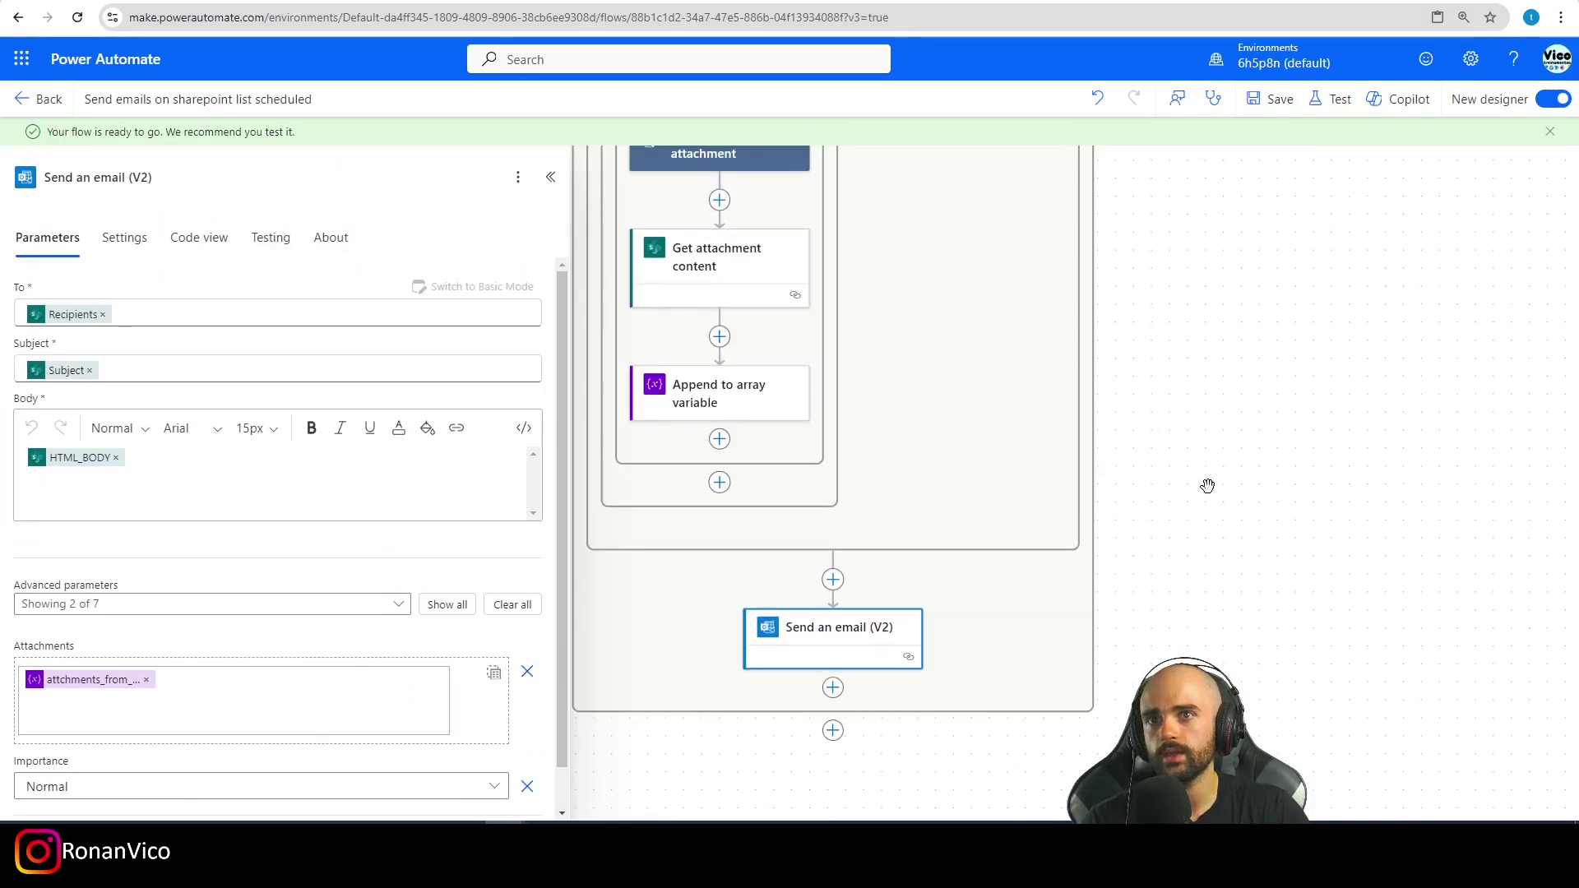
drag(1207, 486, 1152, 330)
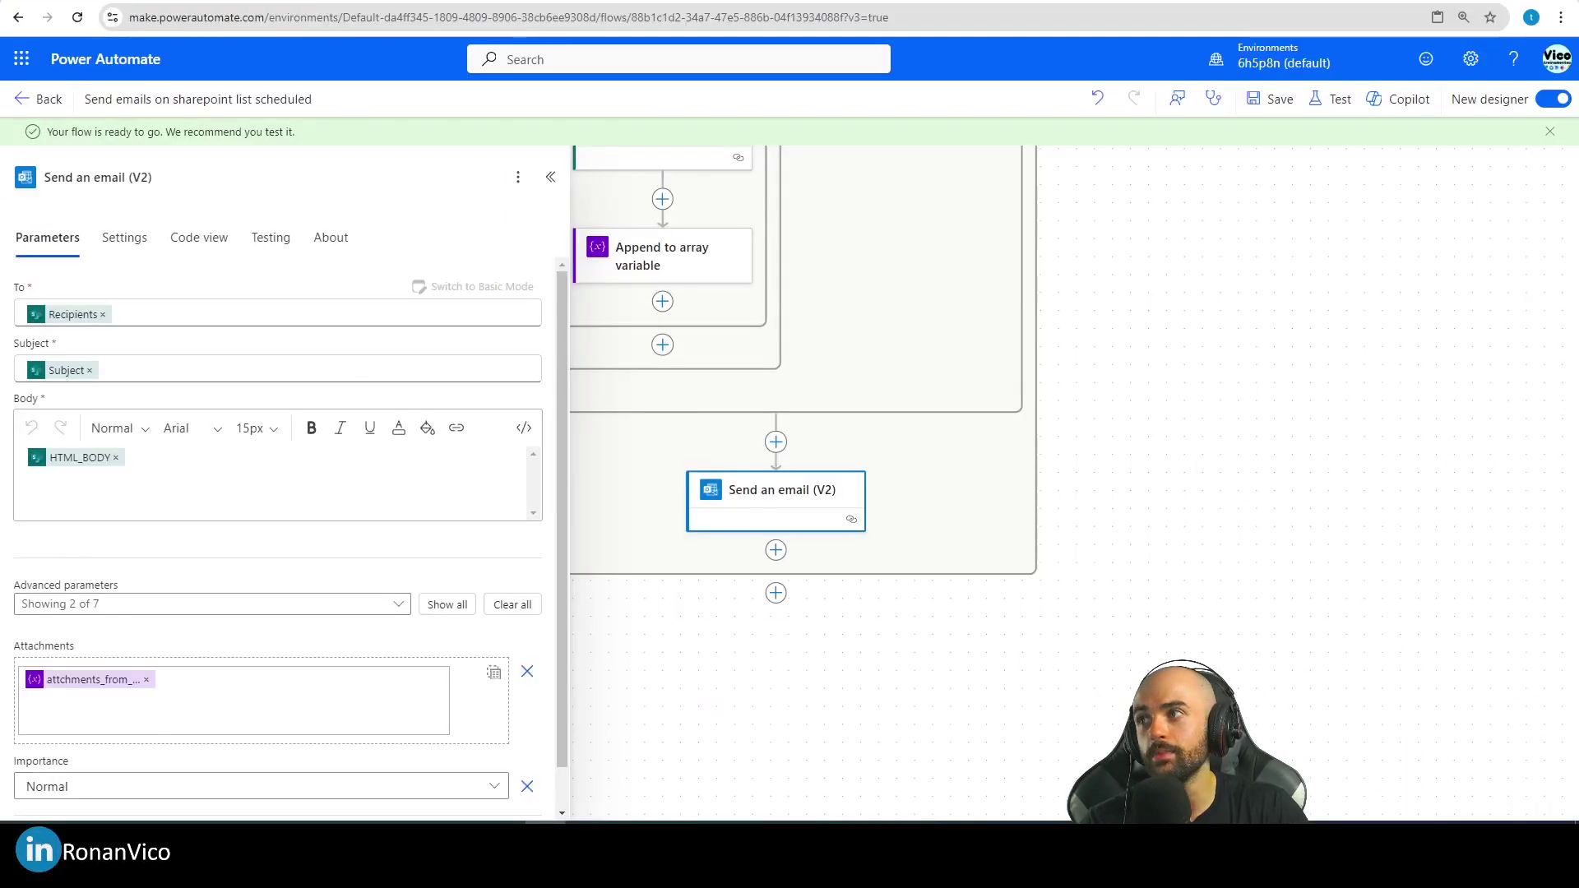
- Switch to the TB_SCHEDULED_EMAILS list and set MINUTE_TO_SEND to 55 for the item with attachments
key(alt+Tab)
click(1280, 380)
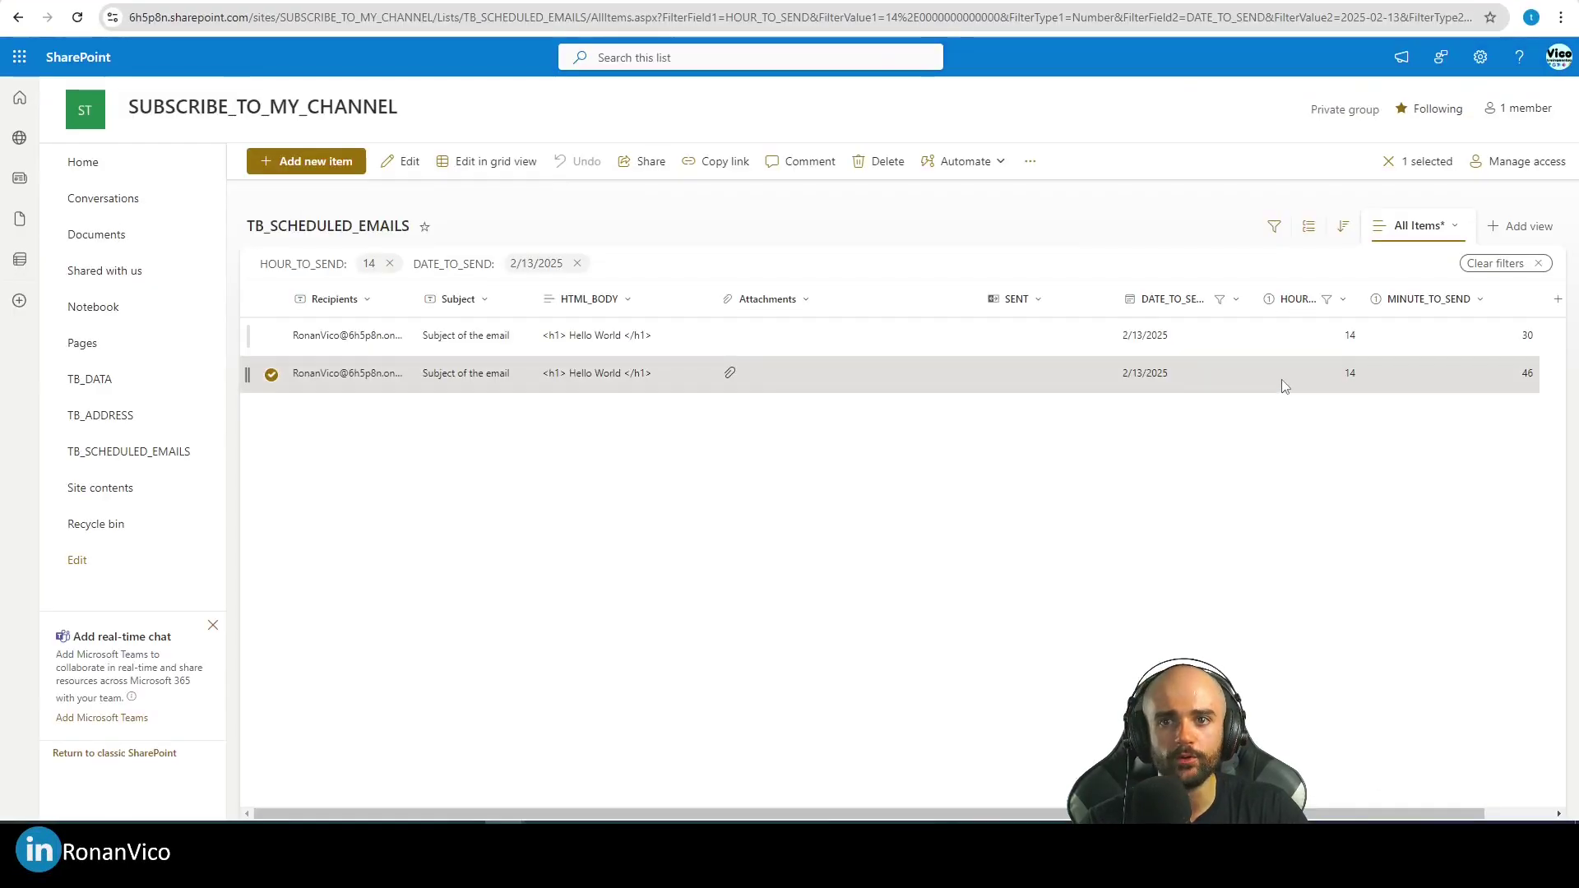
double_click(1275, 377)
click(411, 691)
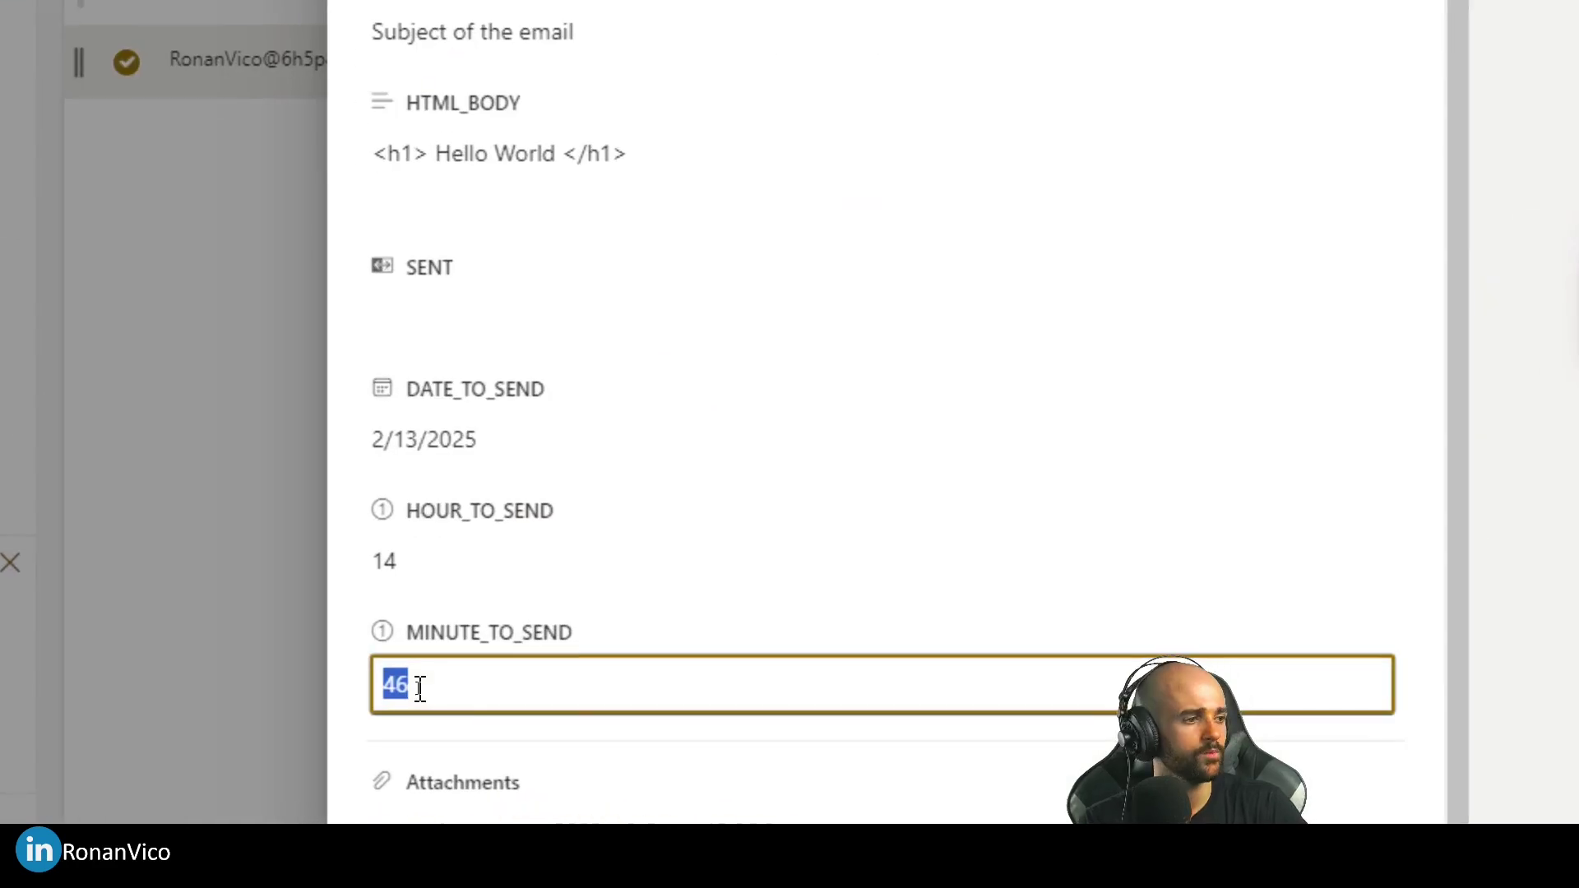
text(55)
key(Return)
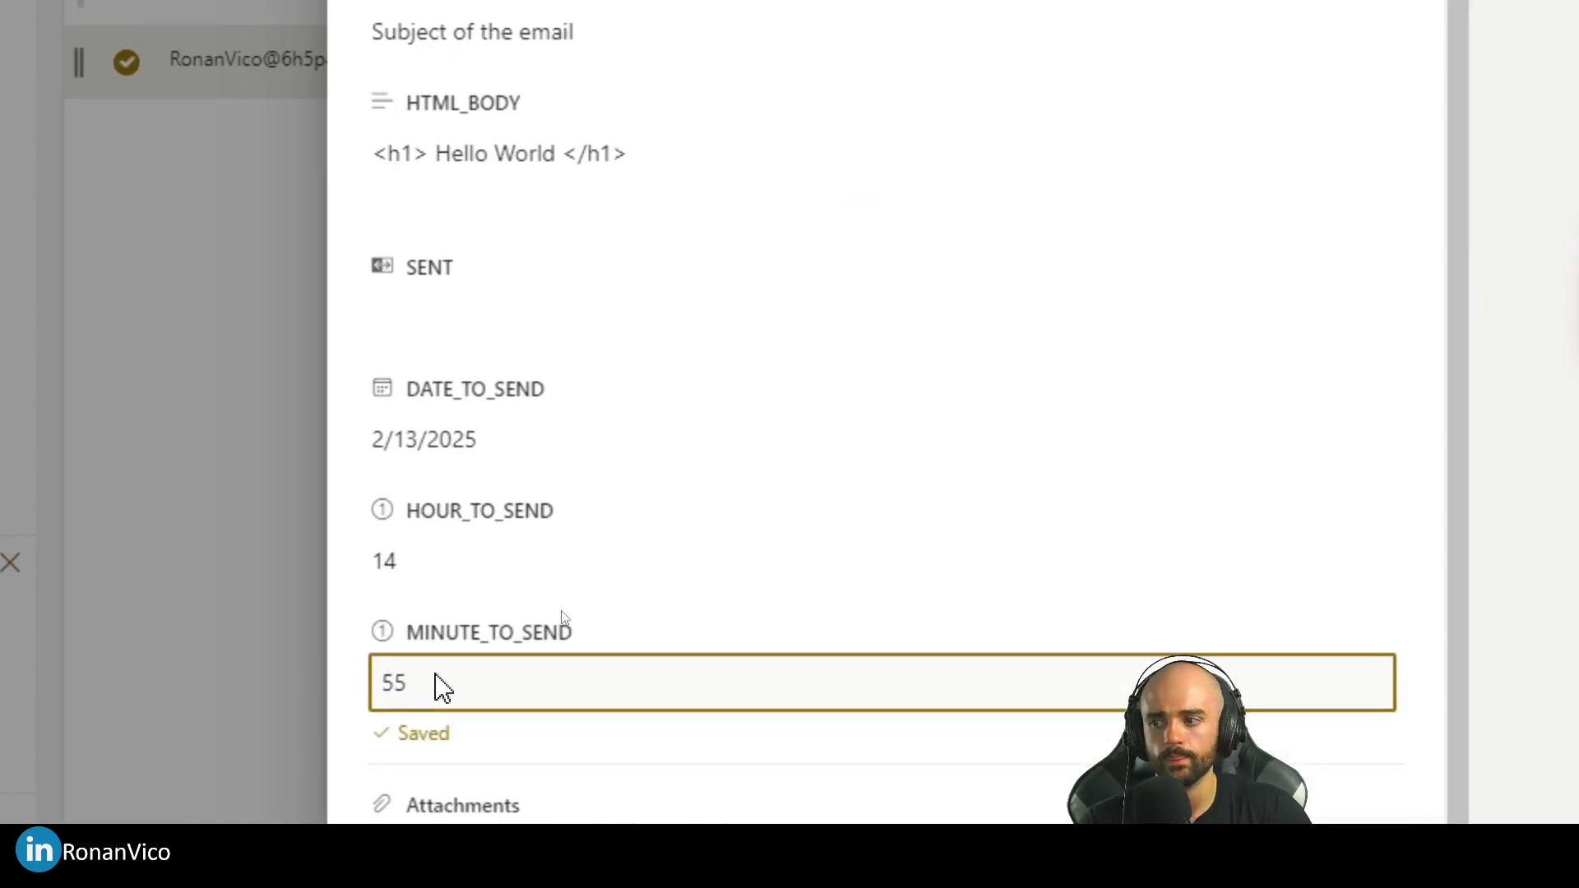
click(1187, 162)
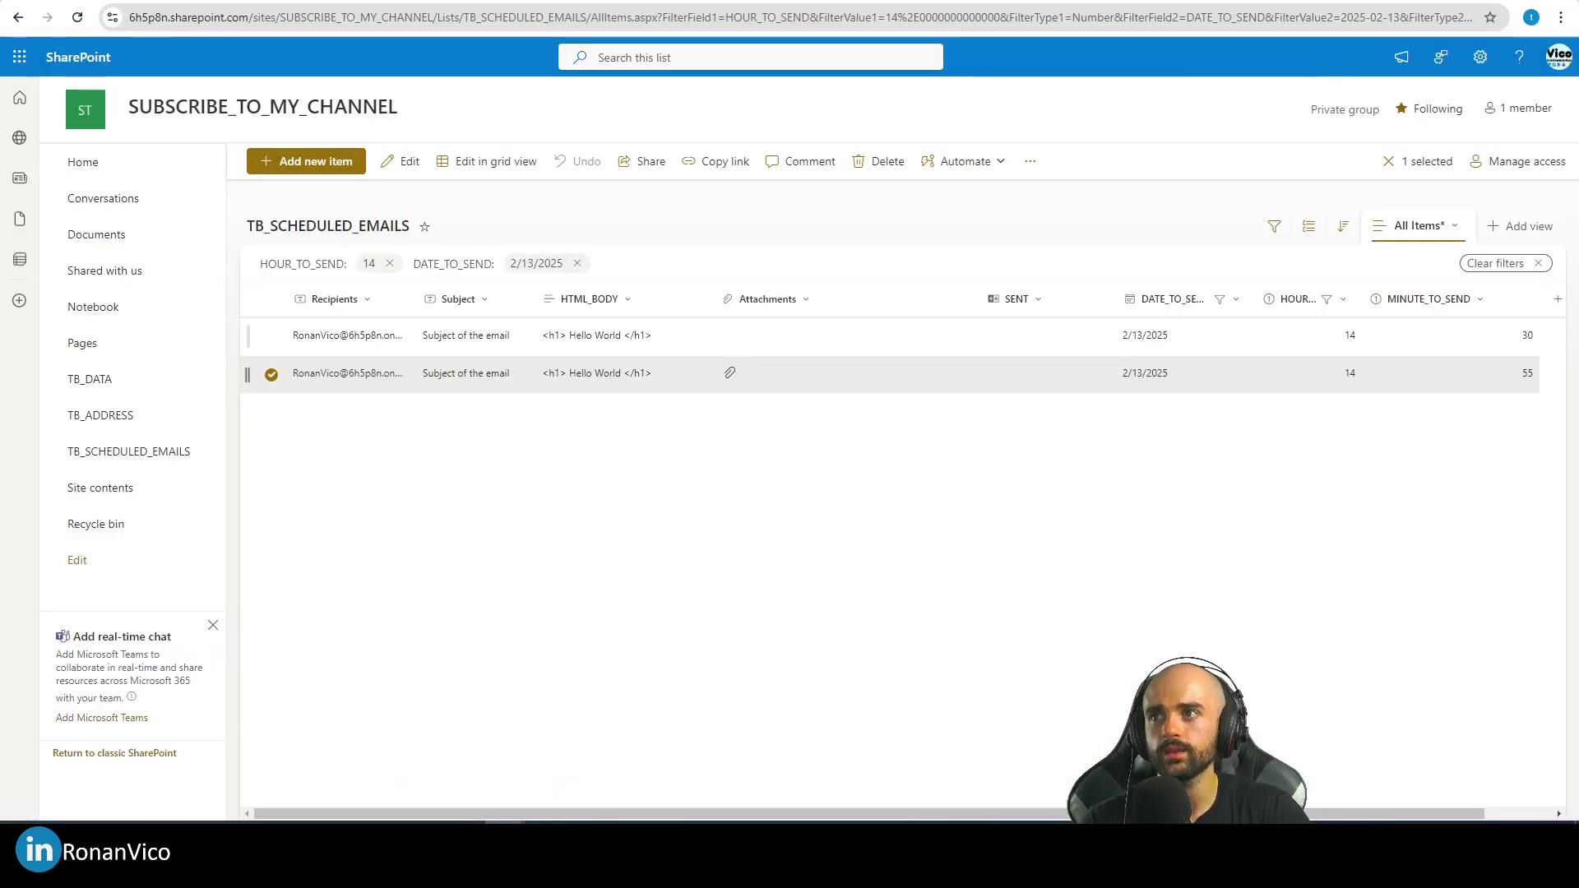
- Set MINUTE_TO_SEND to 55 for the list item without attachments
key(alt+Tab)
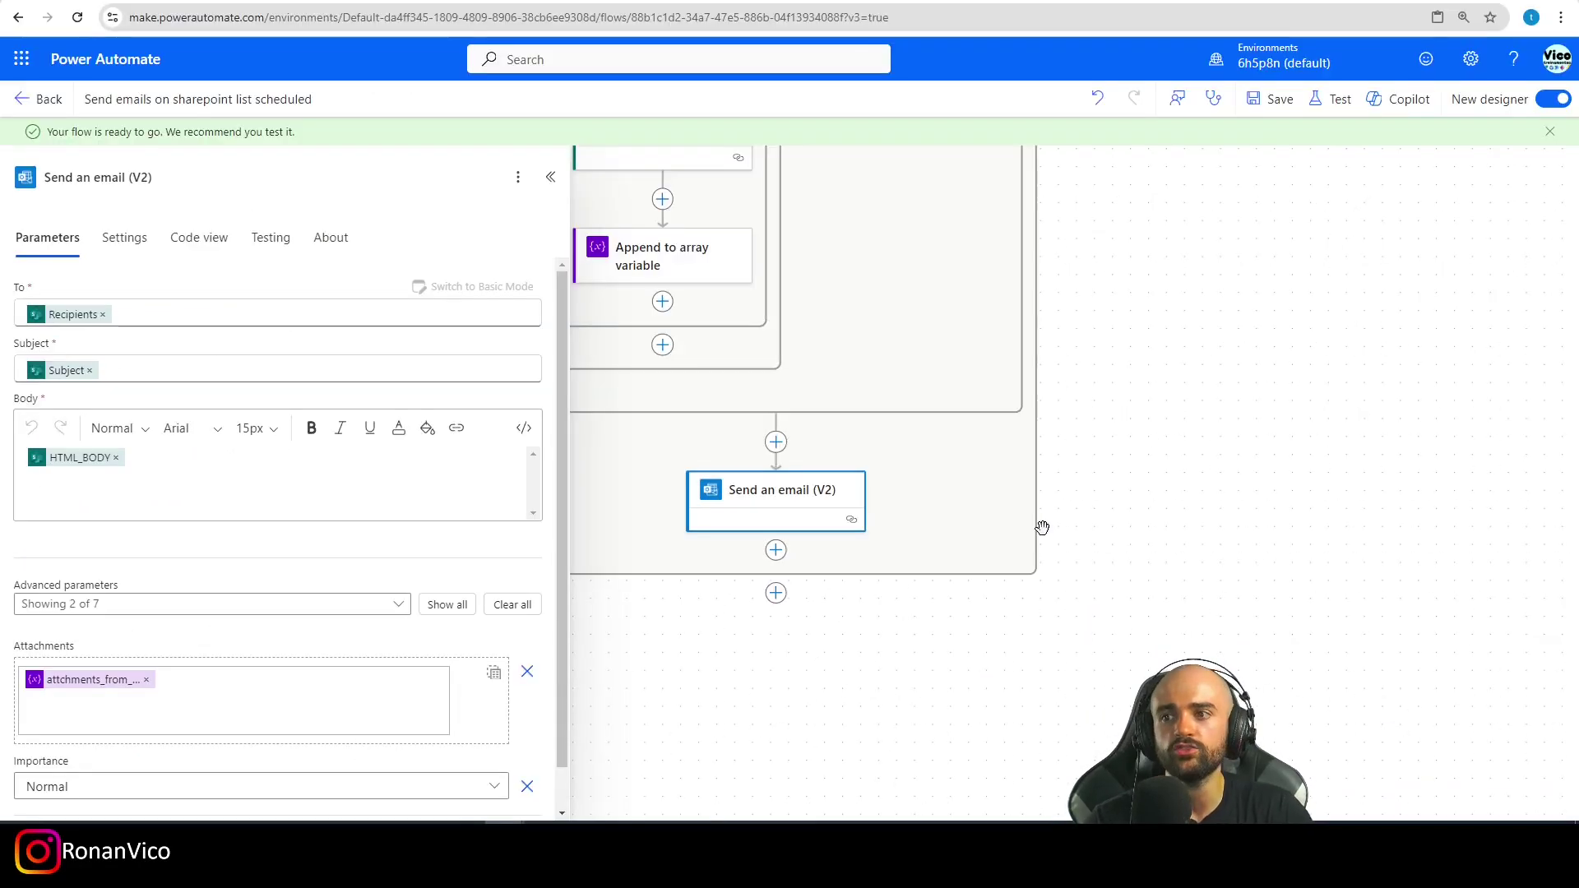
key(alt+Tab)
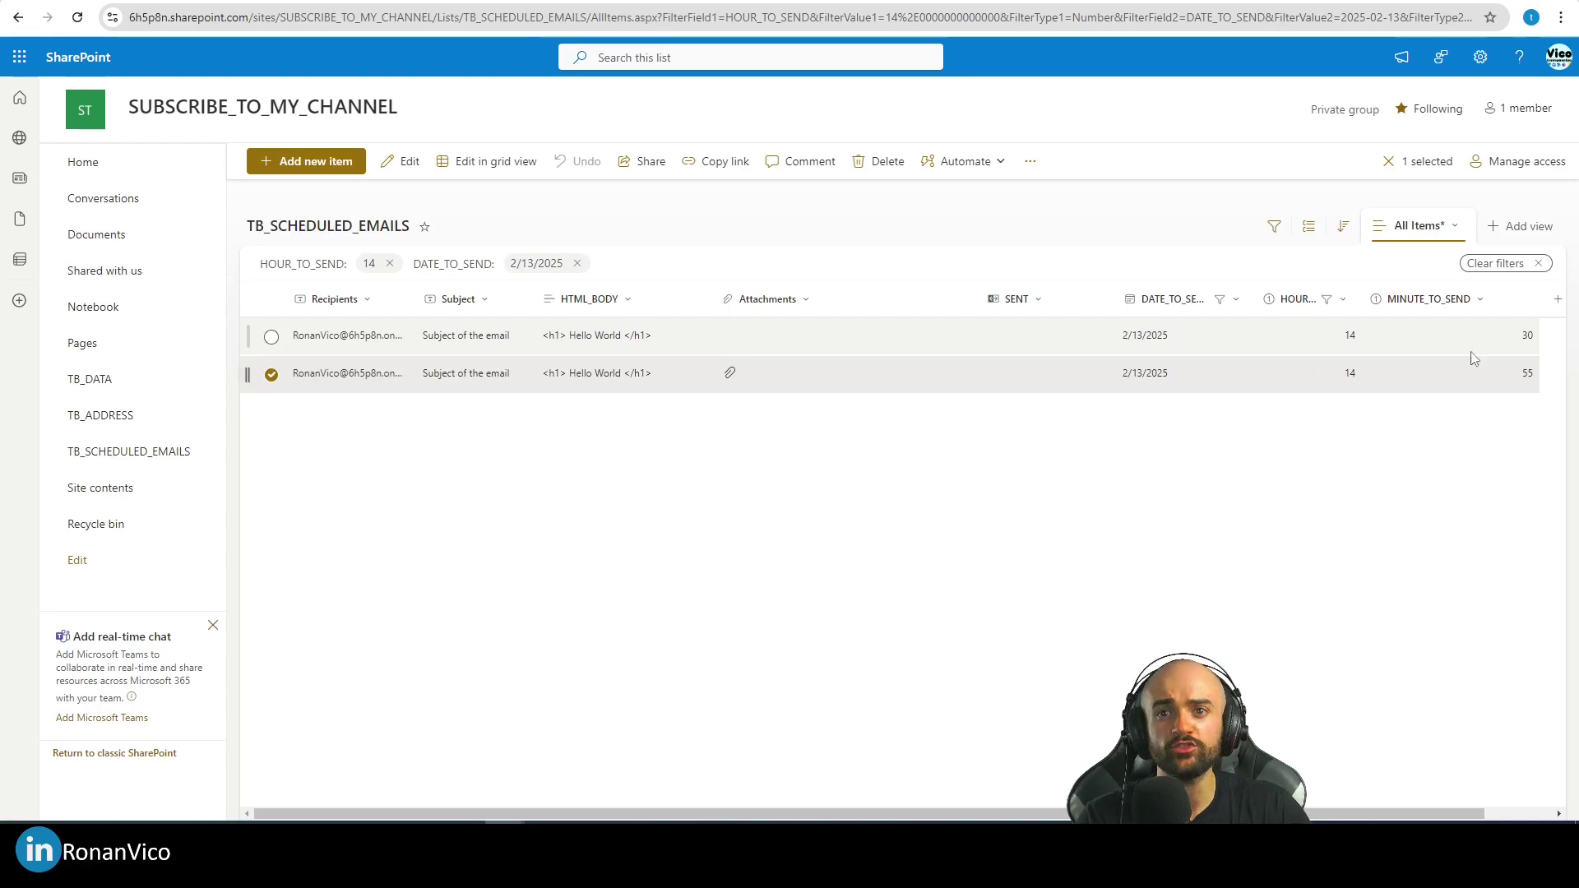
double_click(1148, 340)
click(428, 688)
text(55)
click(1179, 121)
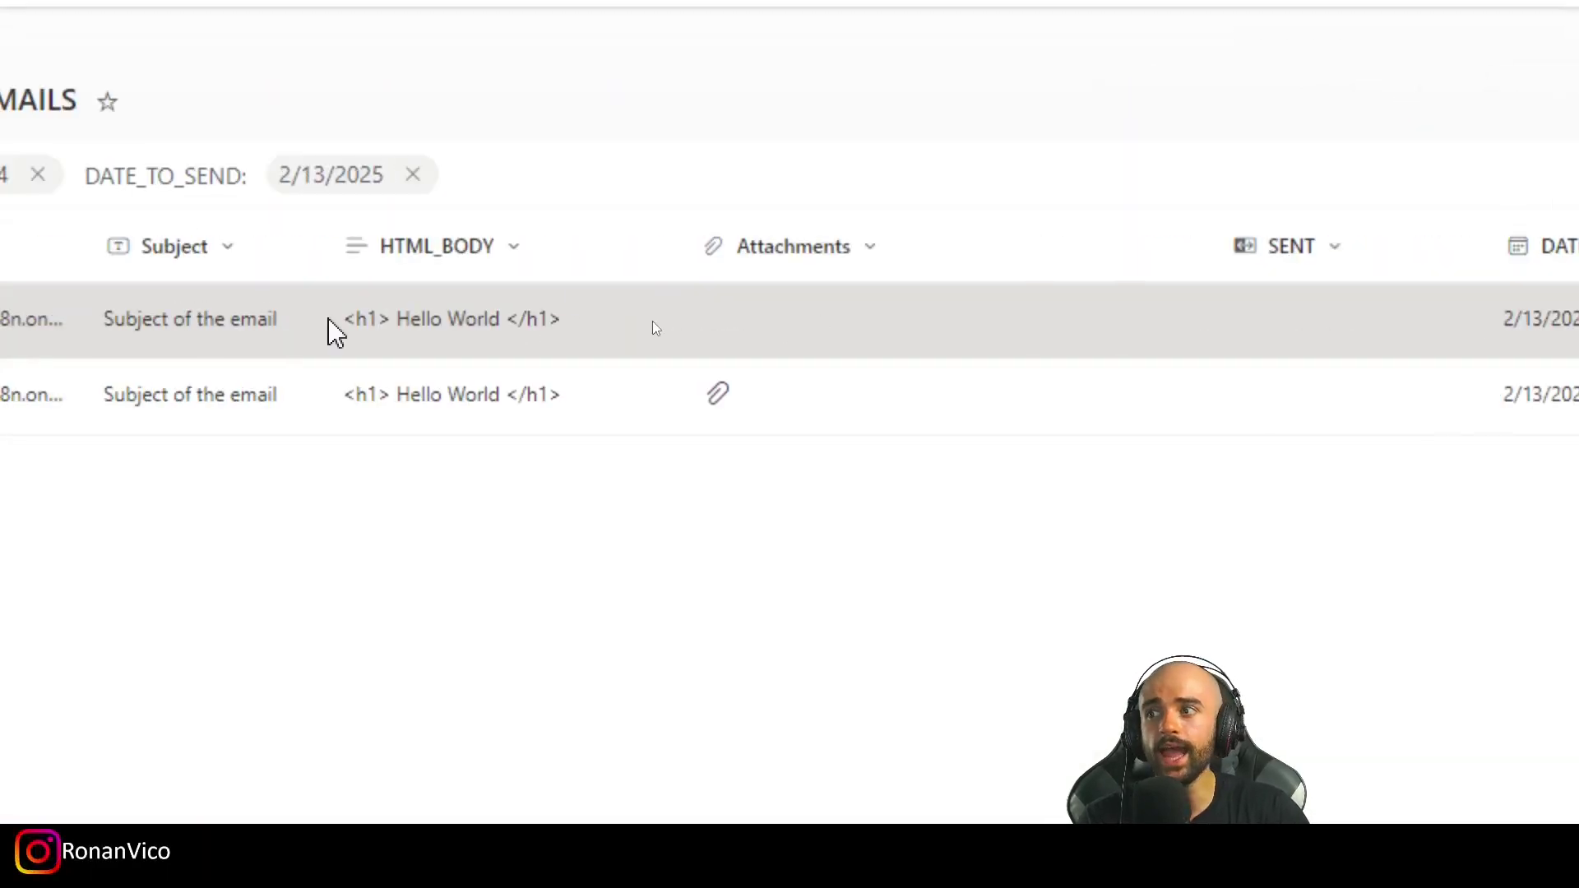
- Change the Subject of the item without attachments to "one email"
click(588, 296)
click(504, 364)
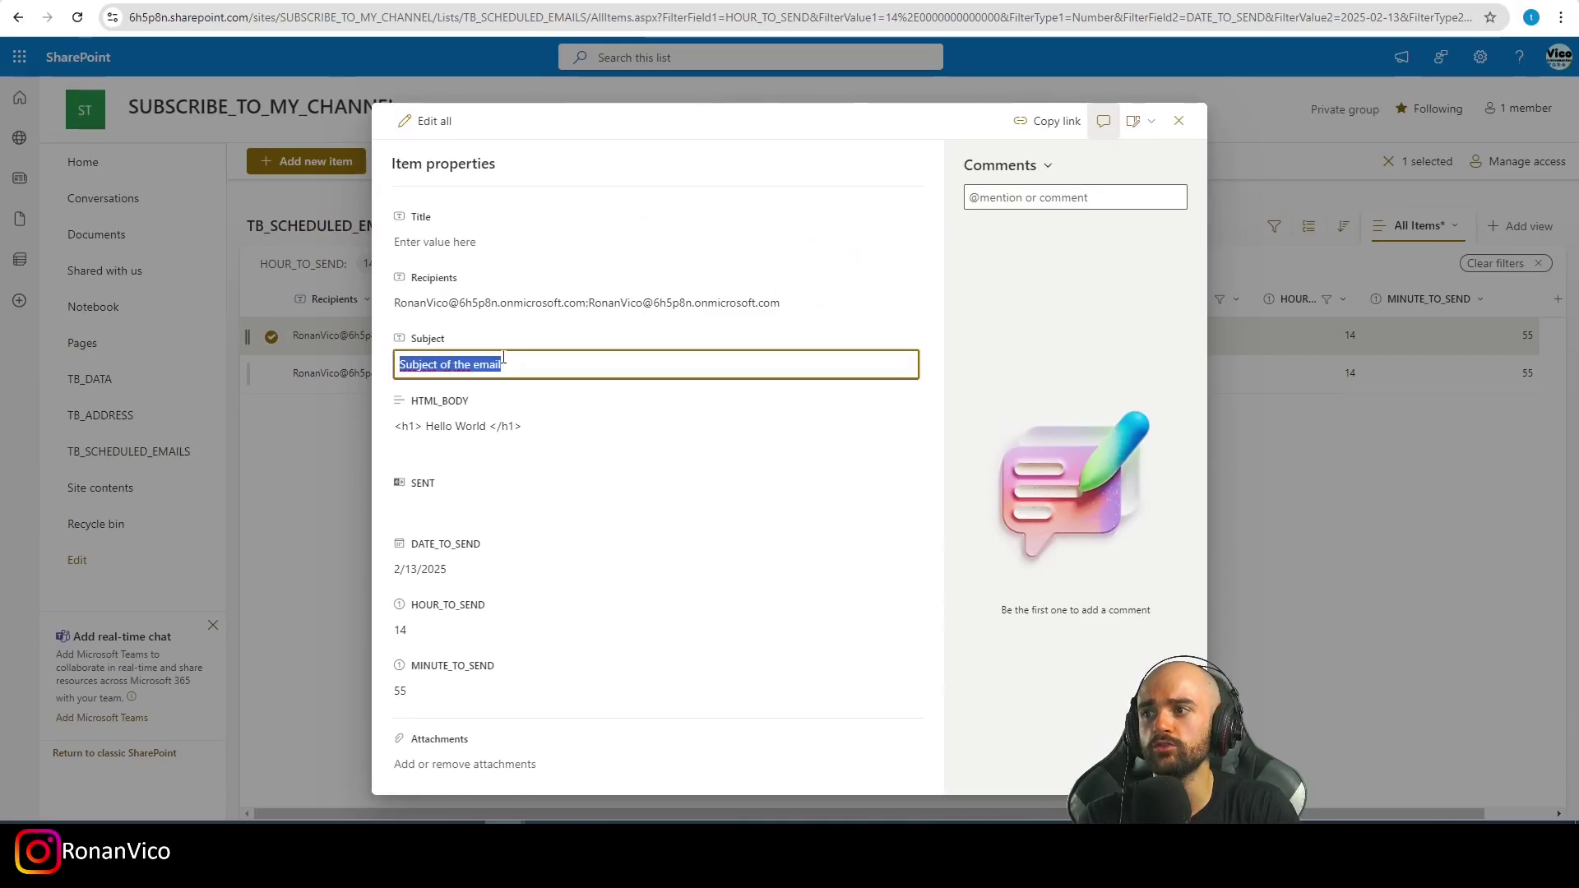
text(on)
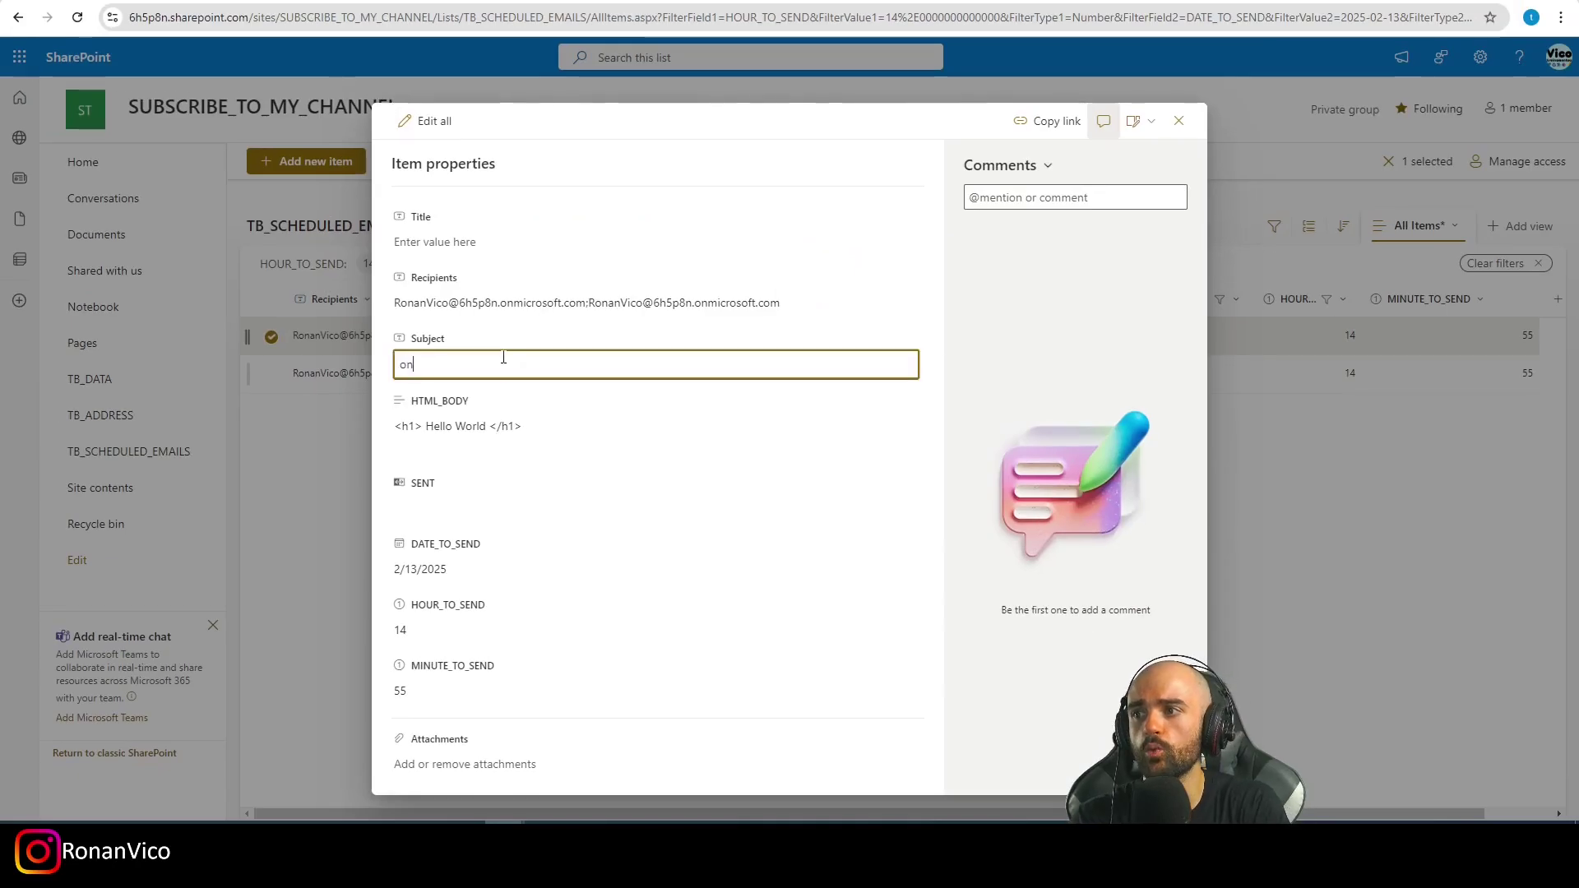
text(e email)
key(Return)
key(Escape)
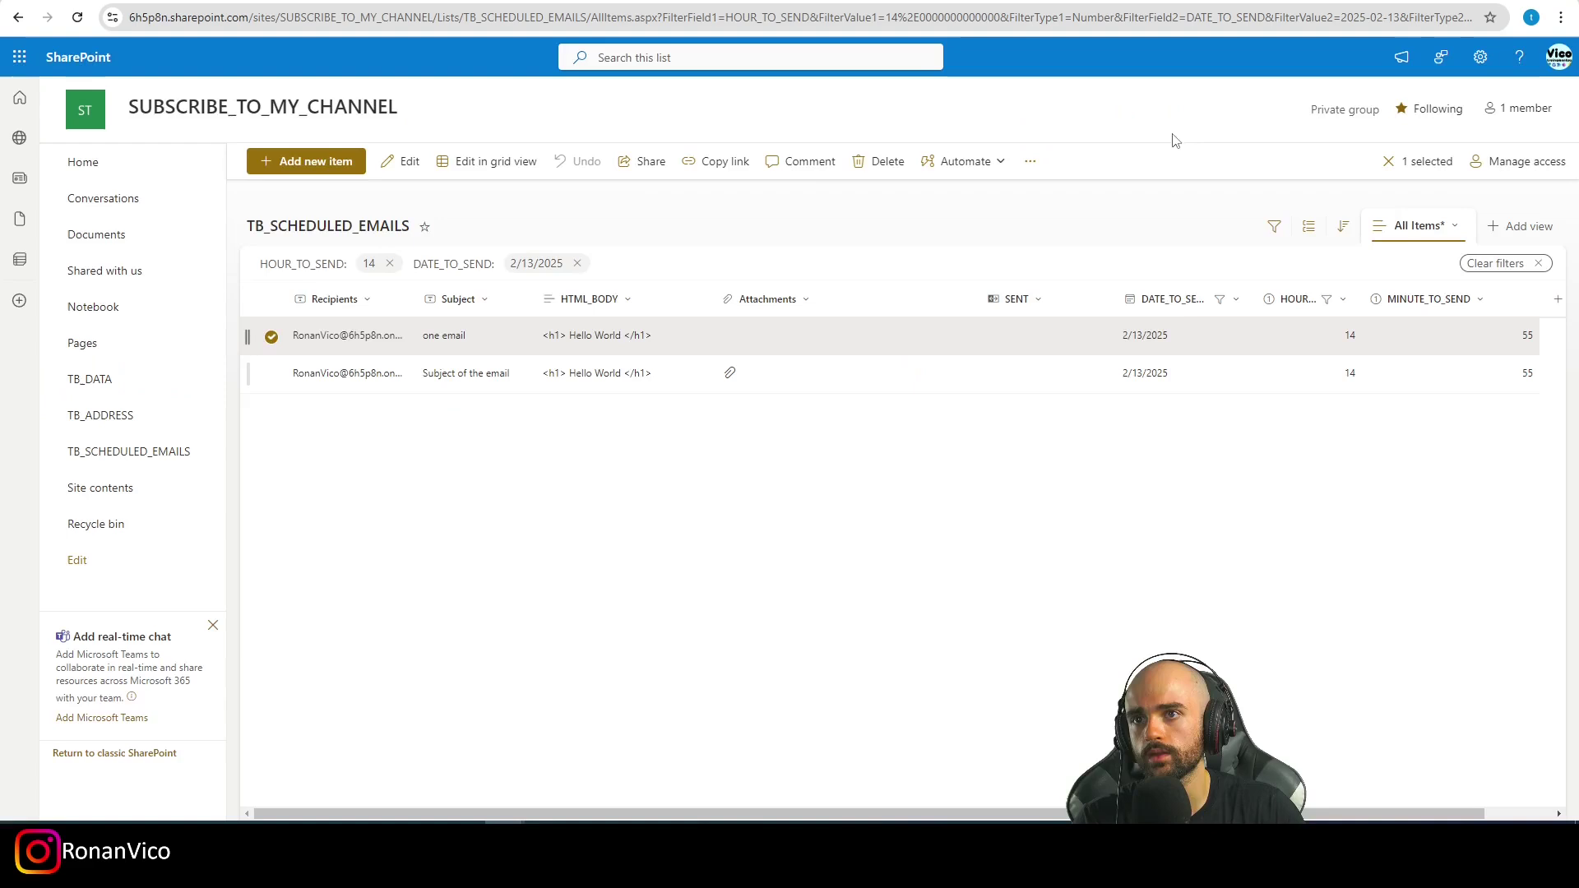
- Change the Subject of the item with attachments to "second email"
double_click(450, 372)
click(480, 367)
text(second email)
key(Return)
key(Escape)
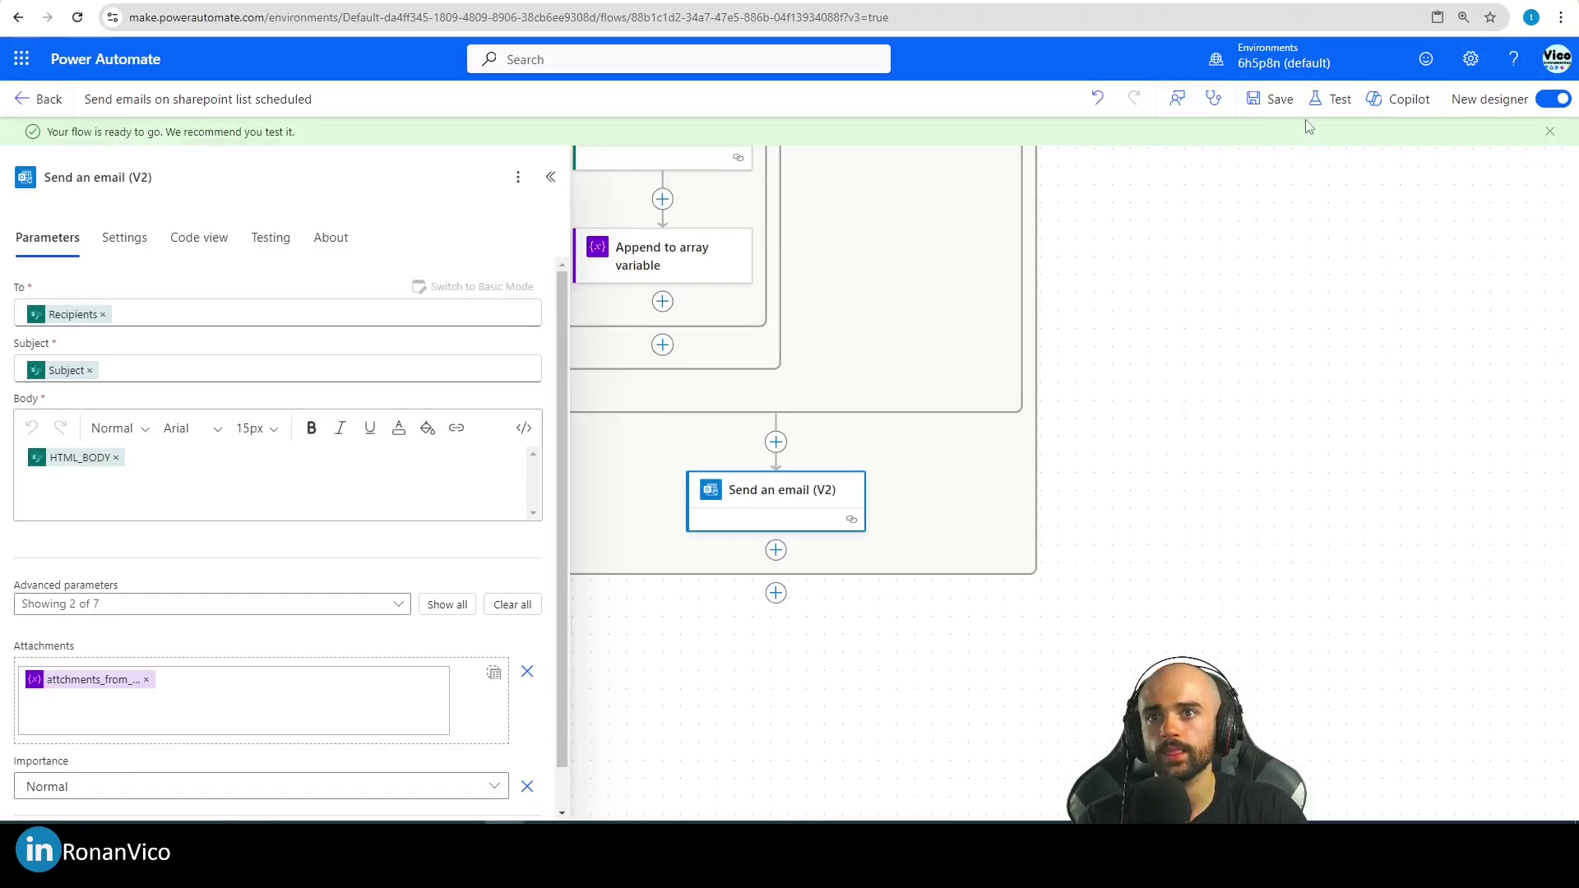
- Return to the flow in Power Automate, run a test and bring the For each loop's run results into view
click(1332, 99)
click(1273, 792)
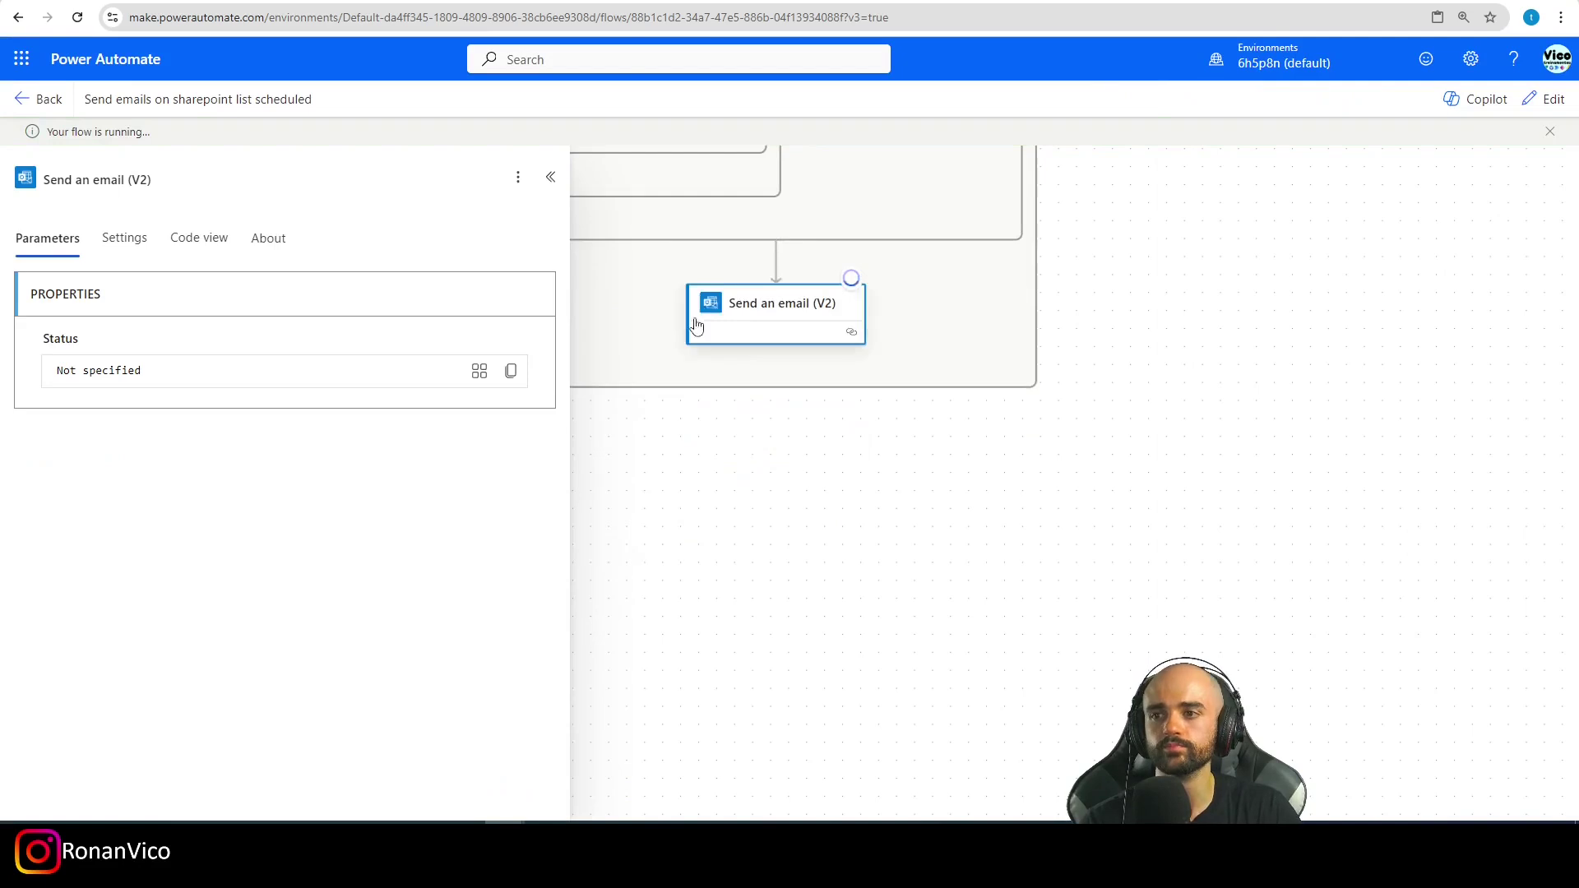
scroll(903, 499, down, 2)
scroll(879, 576, up, 1)
scroll(864, 642, down, 2)
scroll(872, 617, up, 1)
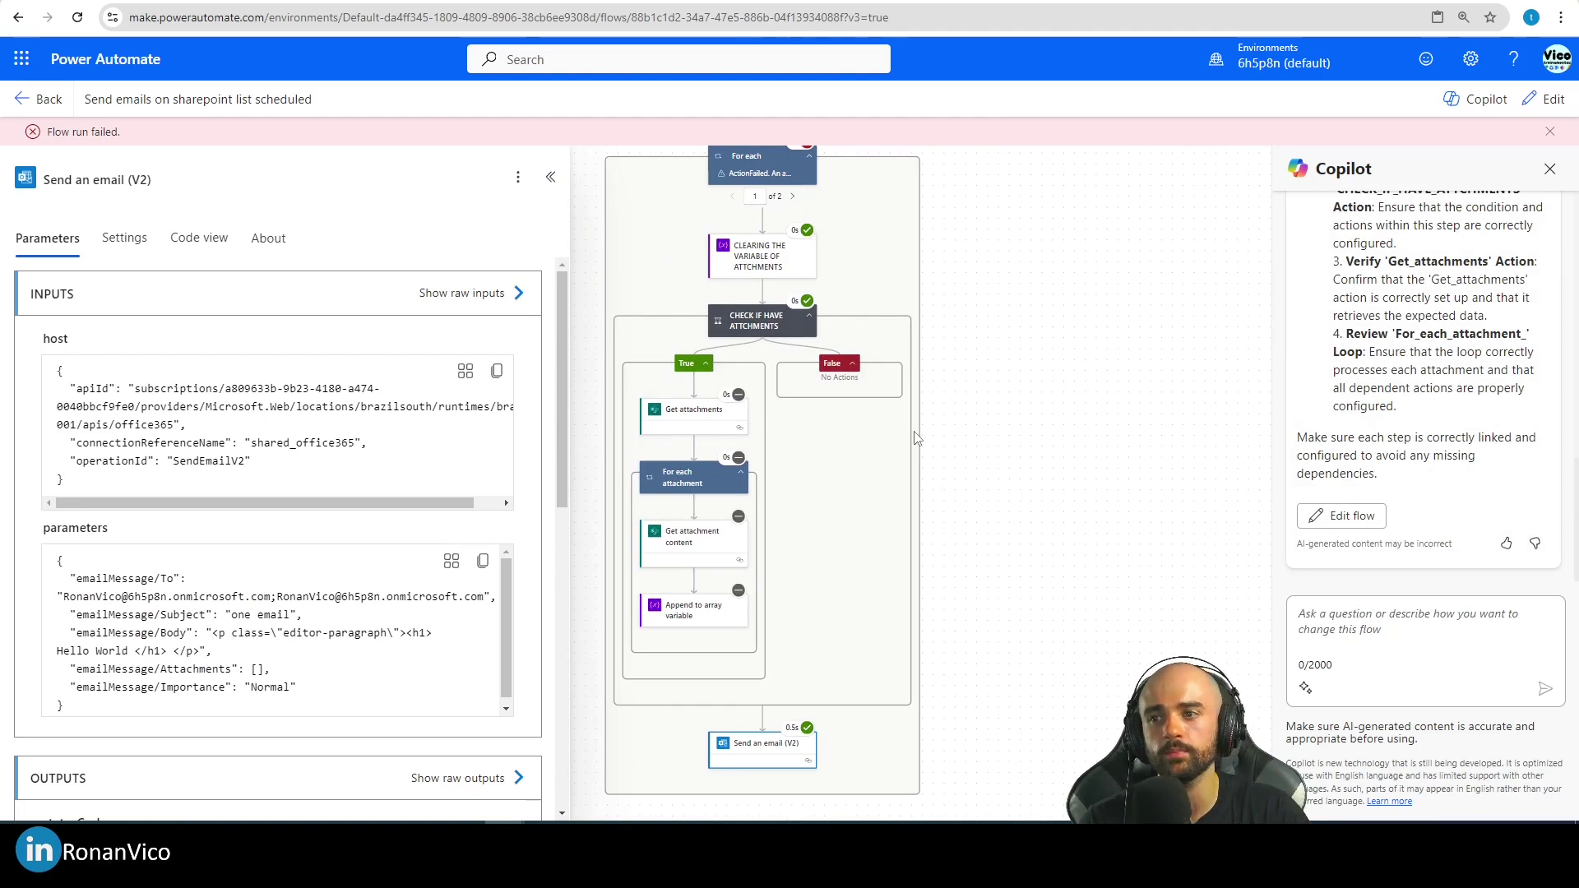
- Examine the For each run results and the inputs of Get attachment content, and dismiss the Copilot suggestions
drag(653, 206, 905, 715)
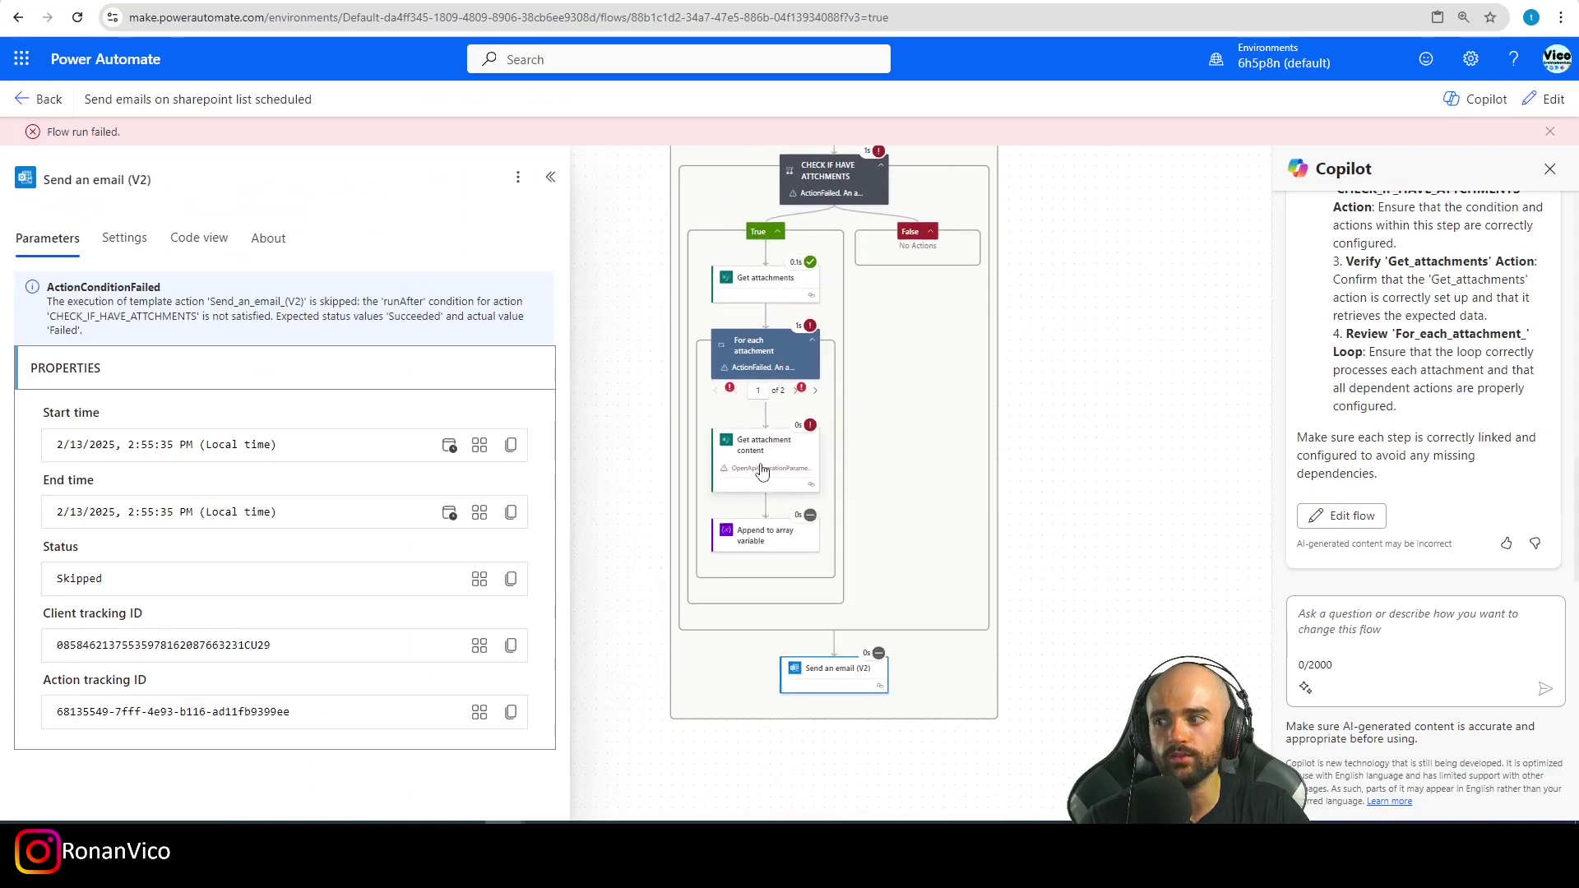
click(765, 460)
scroll(505, 467, down, 5)
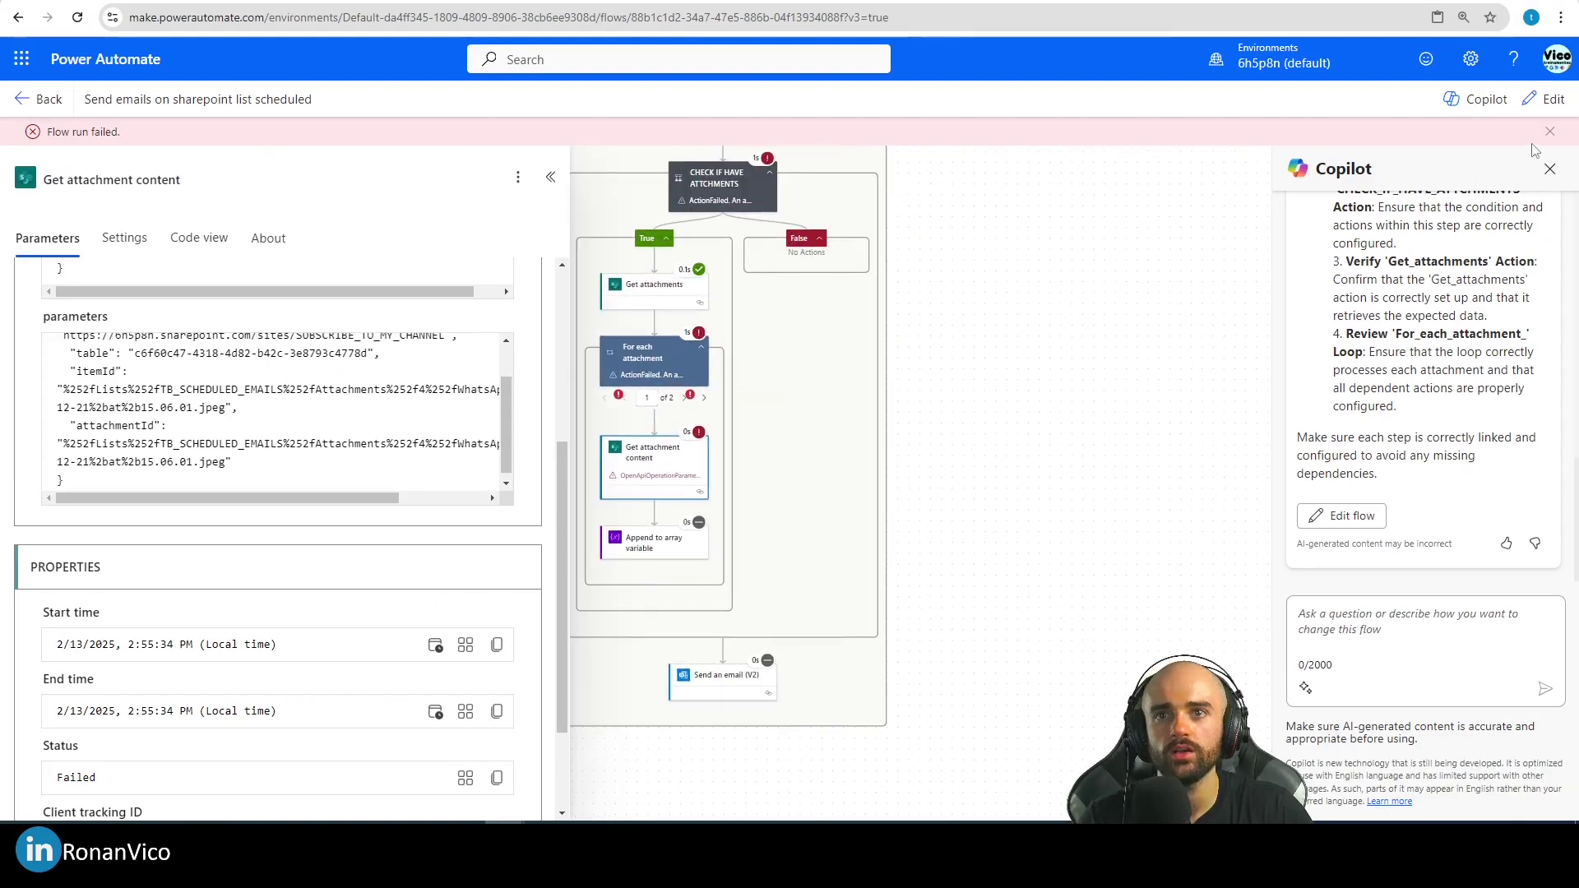
click(1548, 164)
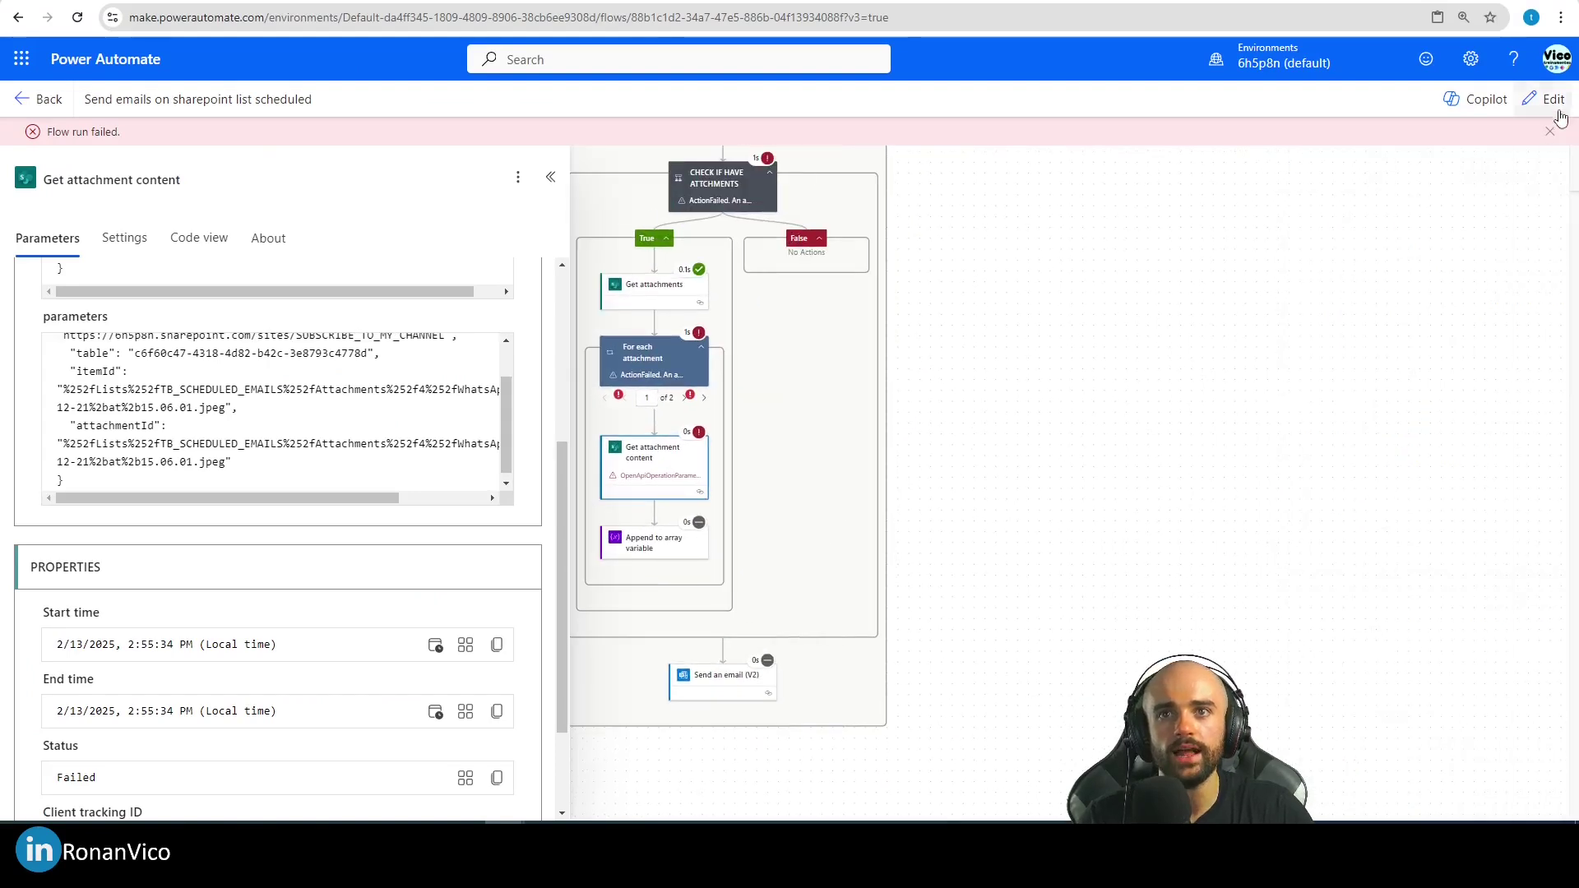
- Reopen the flow for editing and clear the Id value of Get attachment content
click(1550, 101)
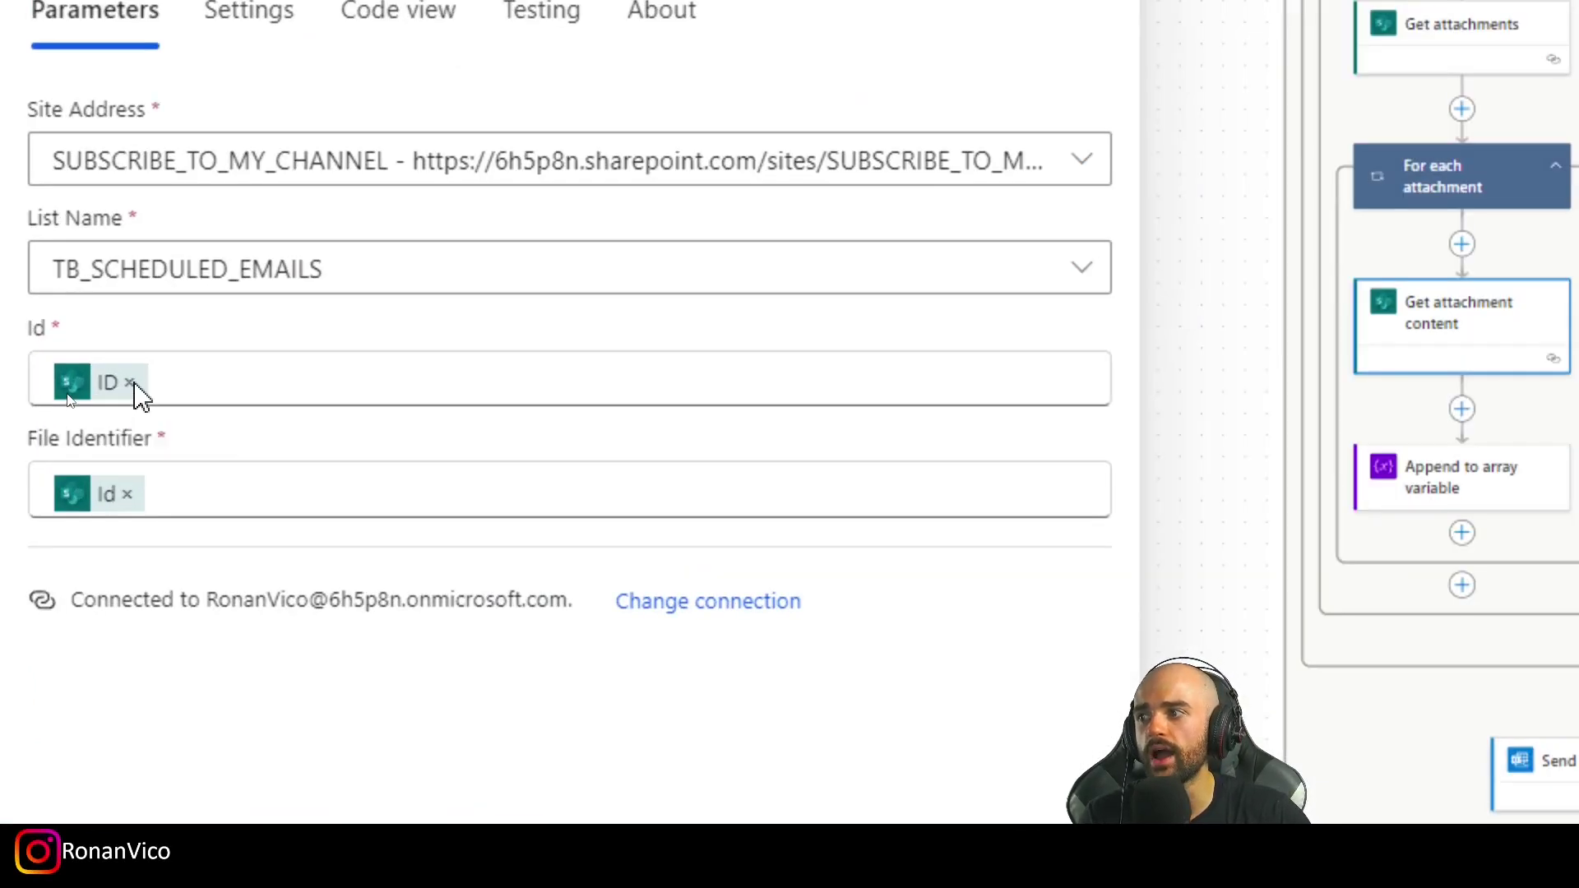
click(114, 384)
click(1115, 404)
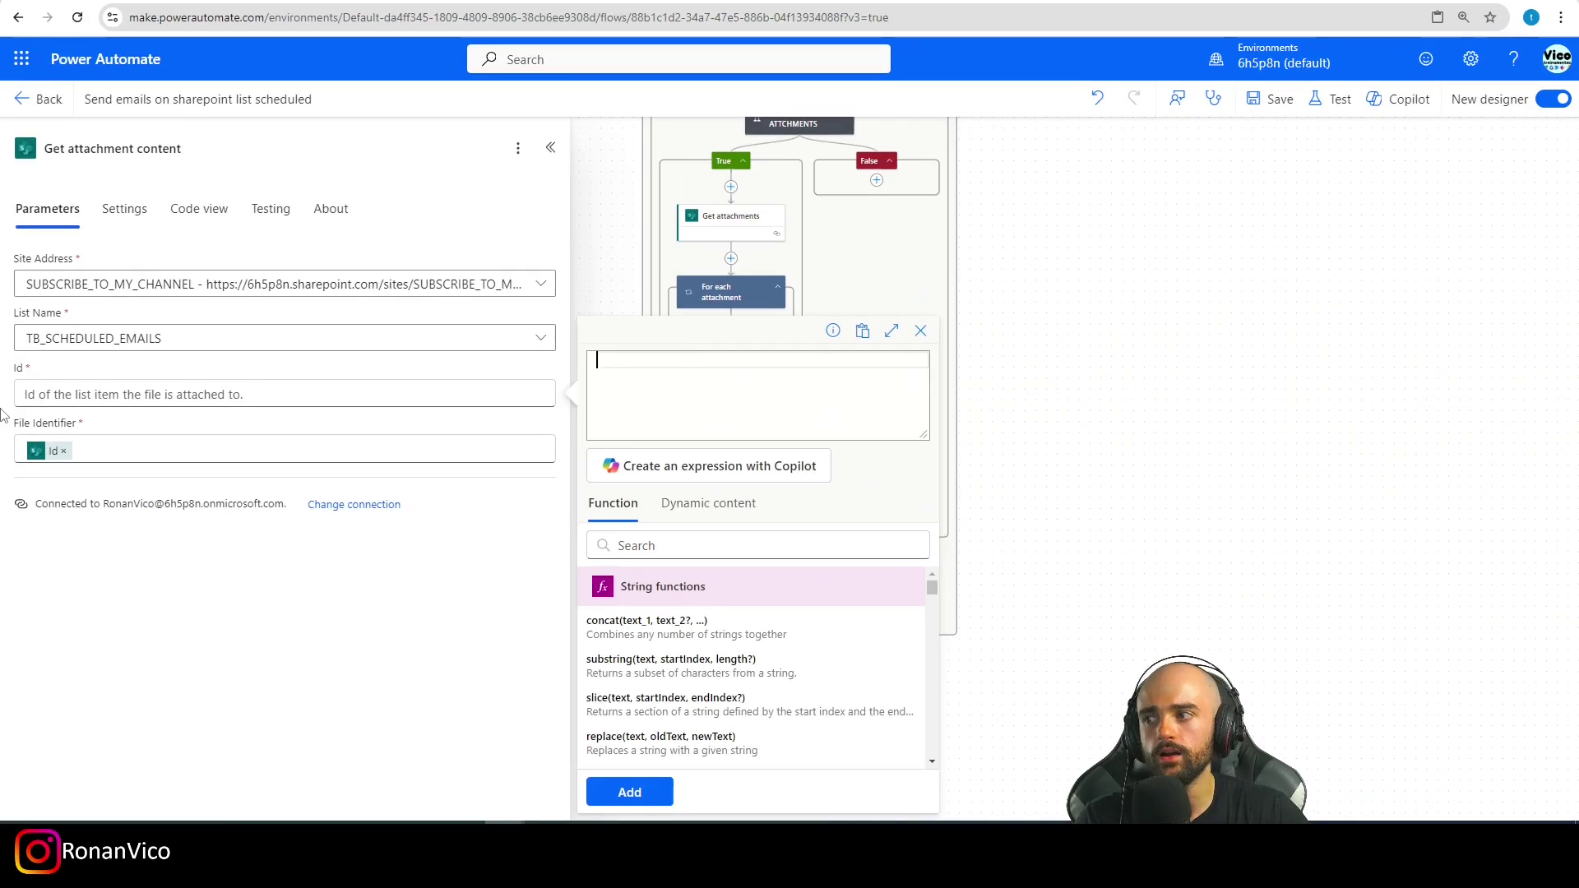
click(68, 398)
click(556, 406)
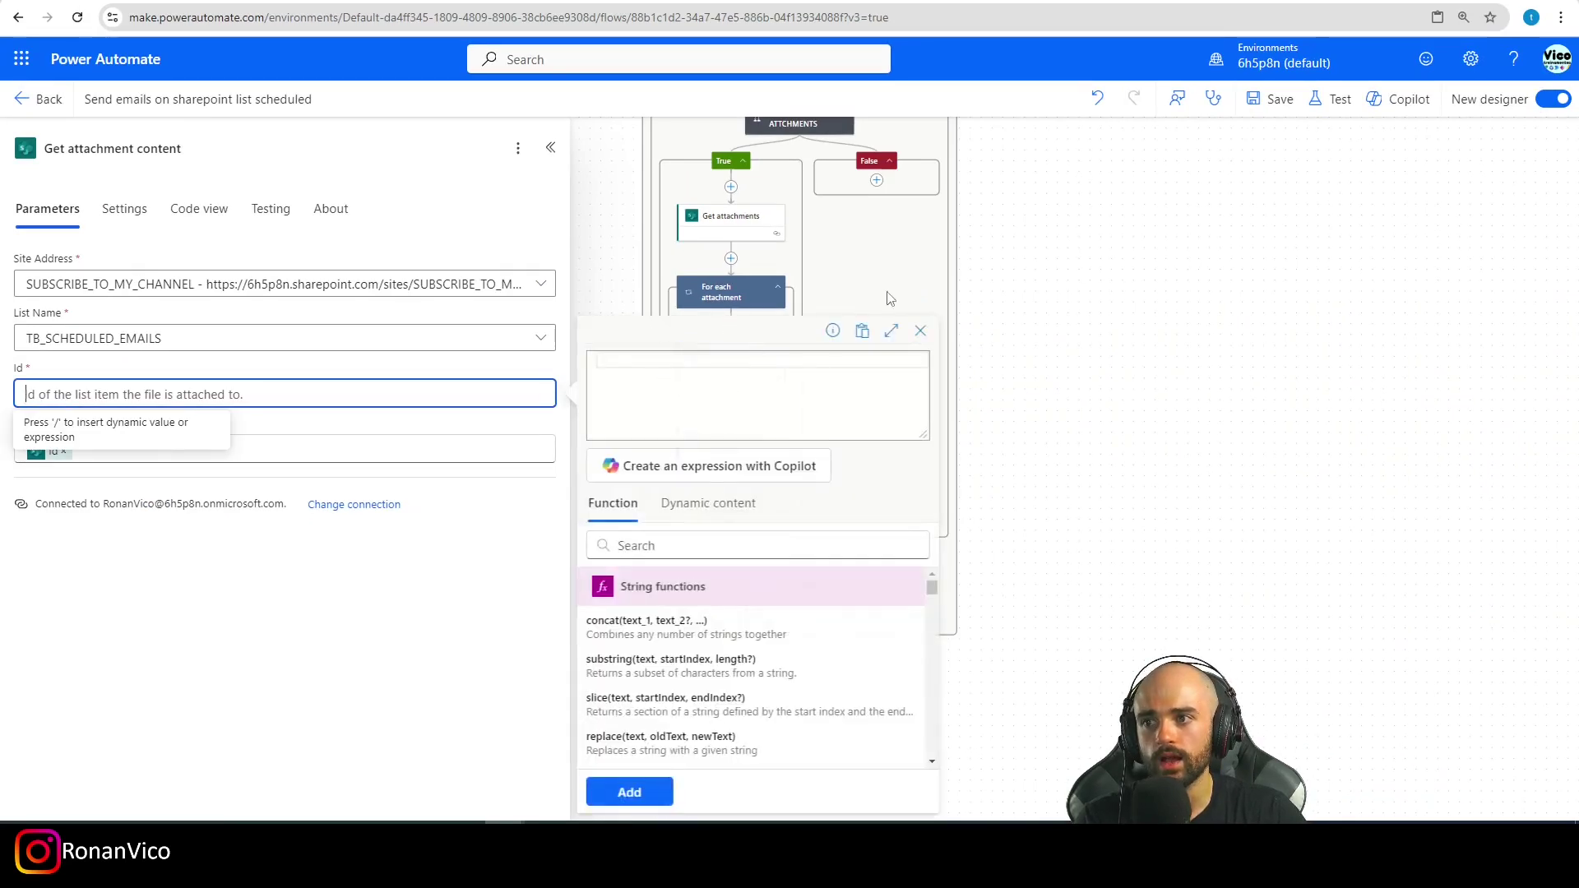
click(987, 440)
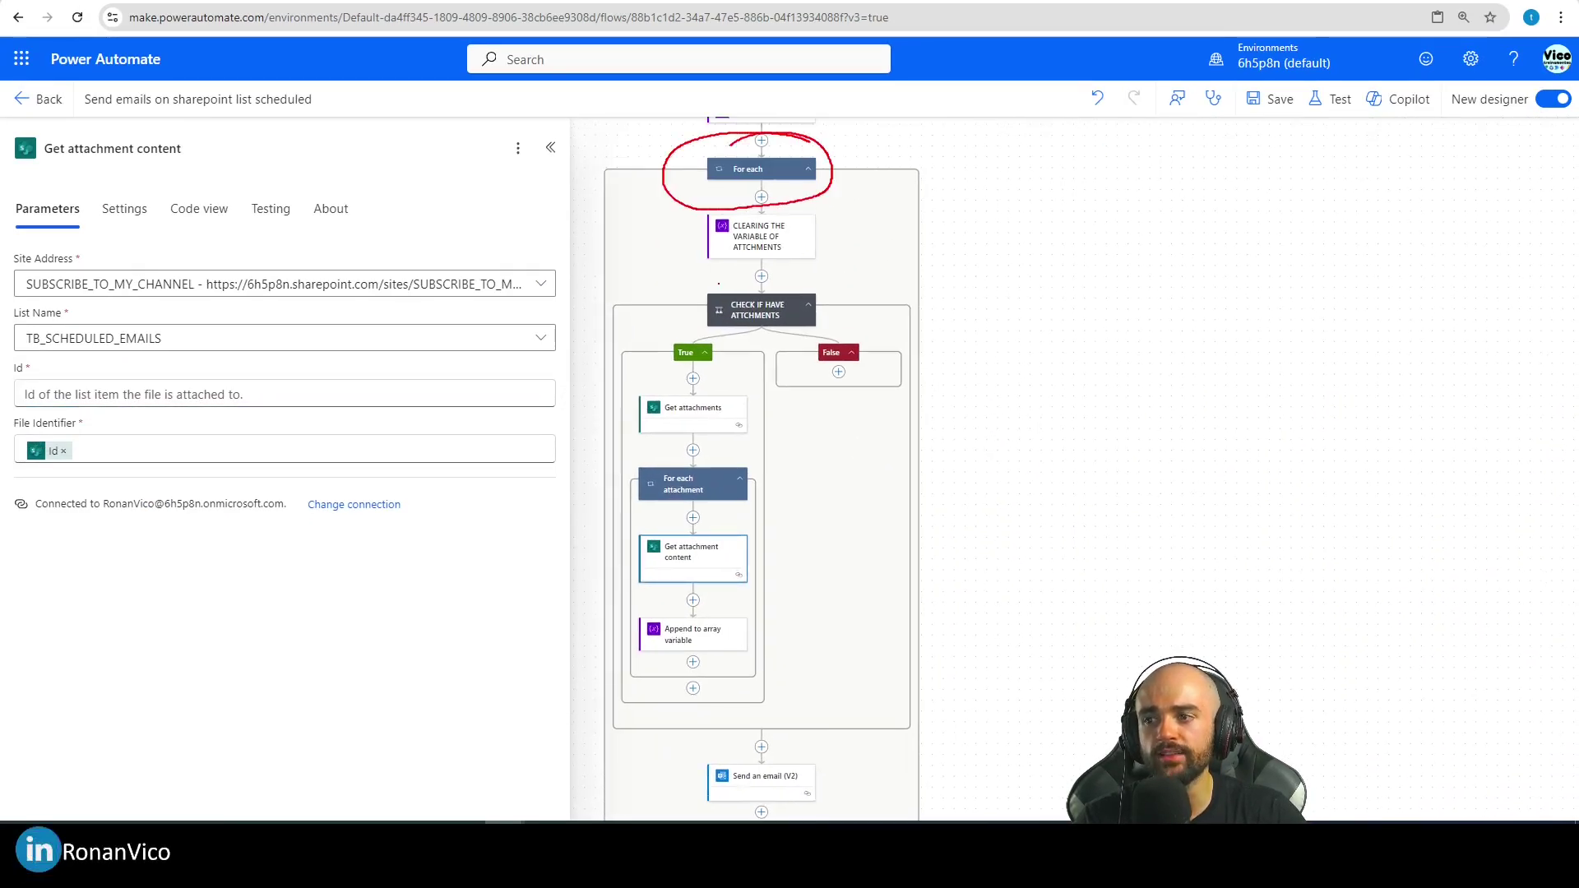
- Fill the Id of Get attachment content with the ID dynamic value from Get items
click(378, 403)
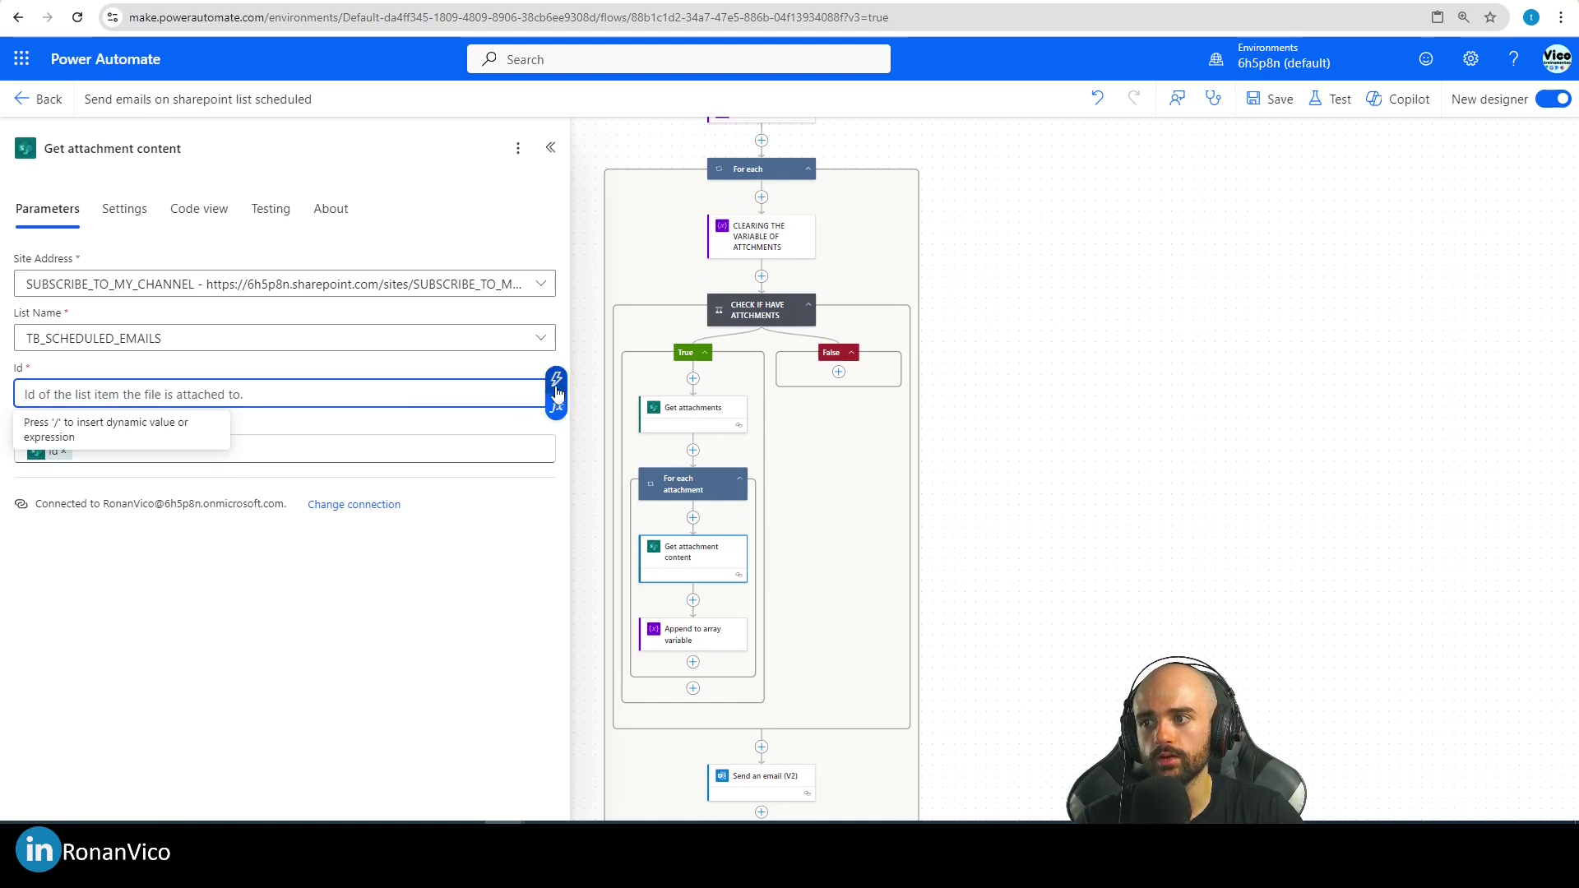
click(556, 385)
scroll(737, 659, down, 5)
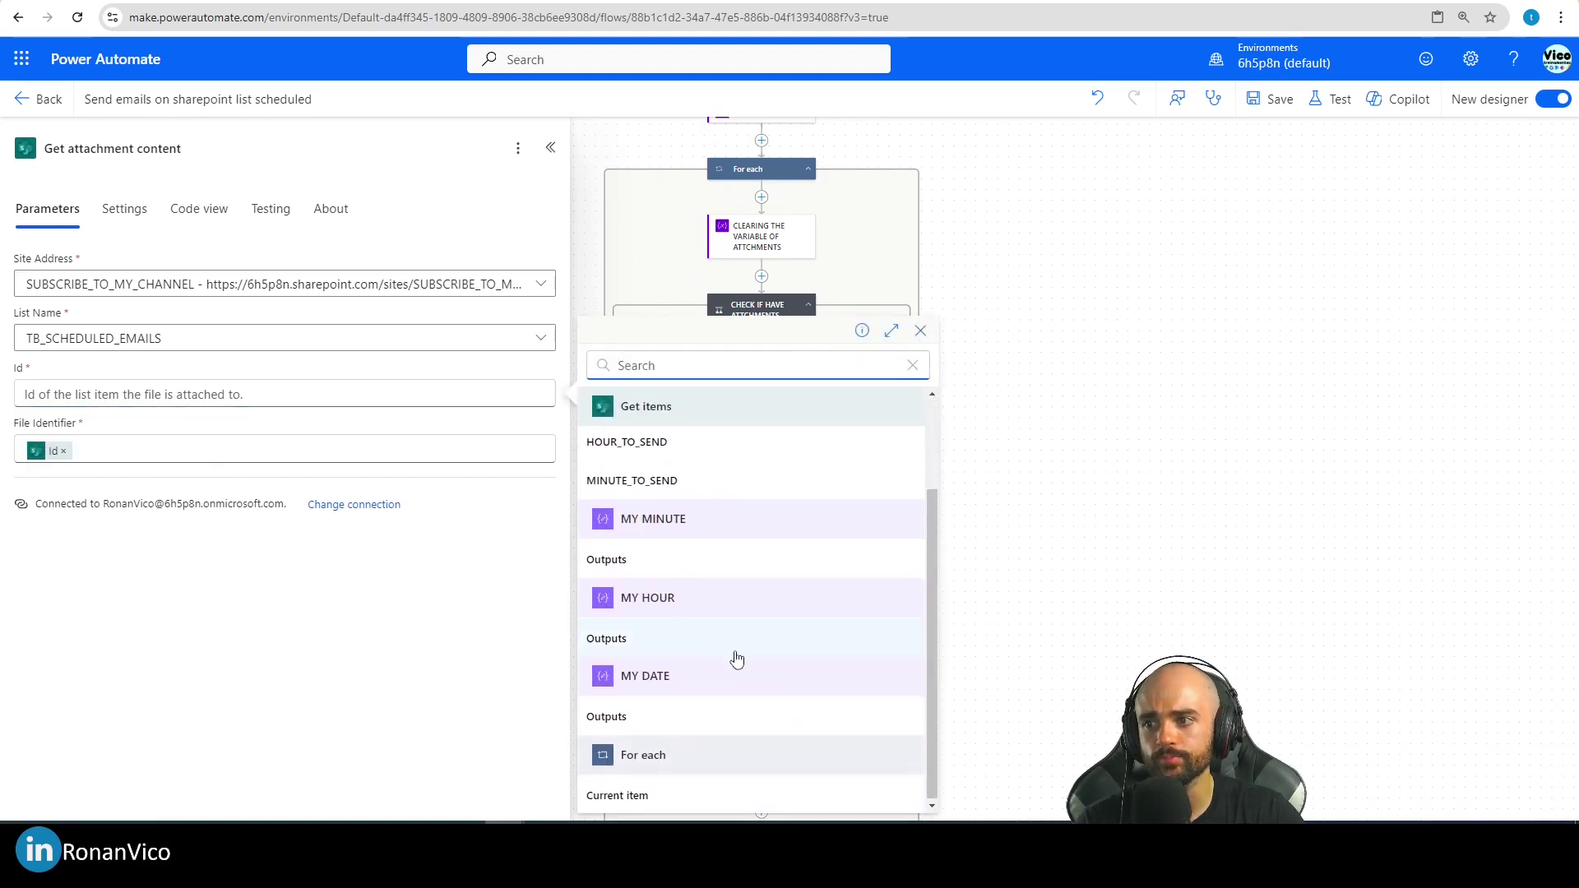
scroll(737, 659, up, 3)
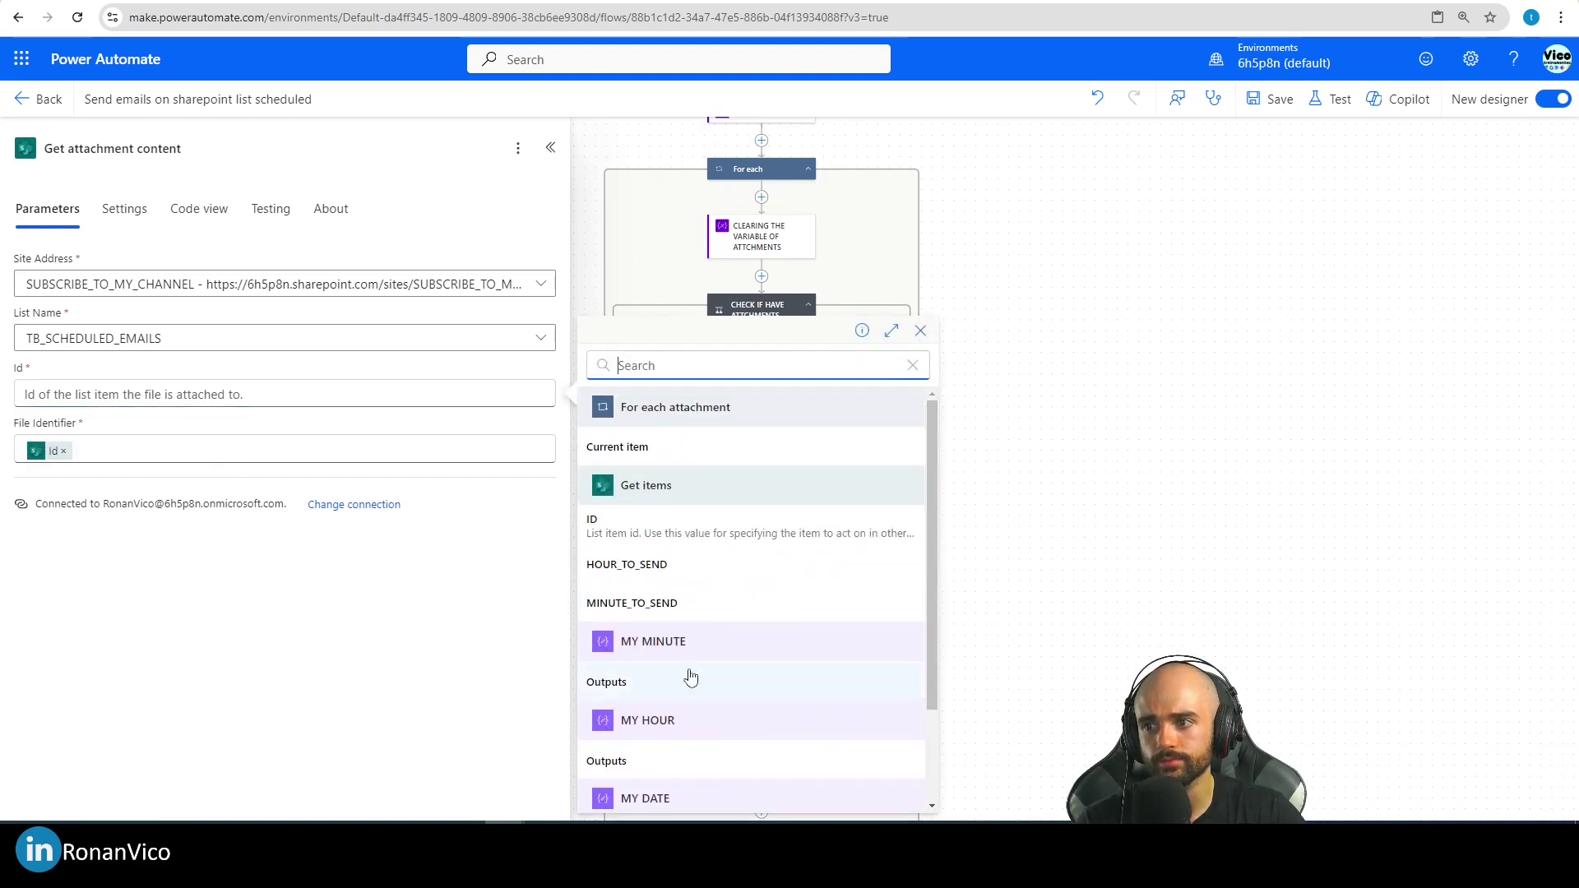
click(646, 535)
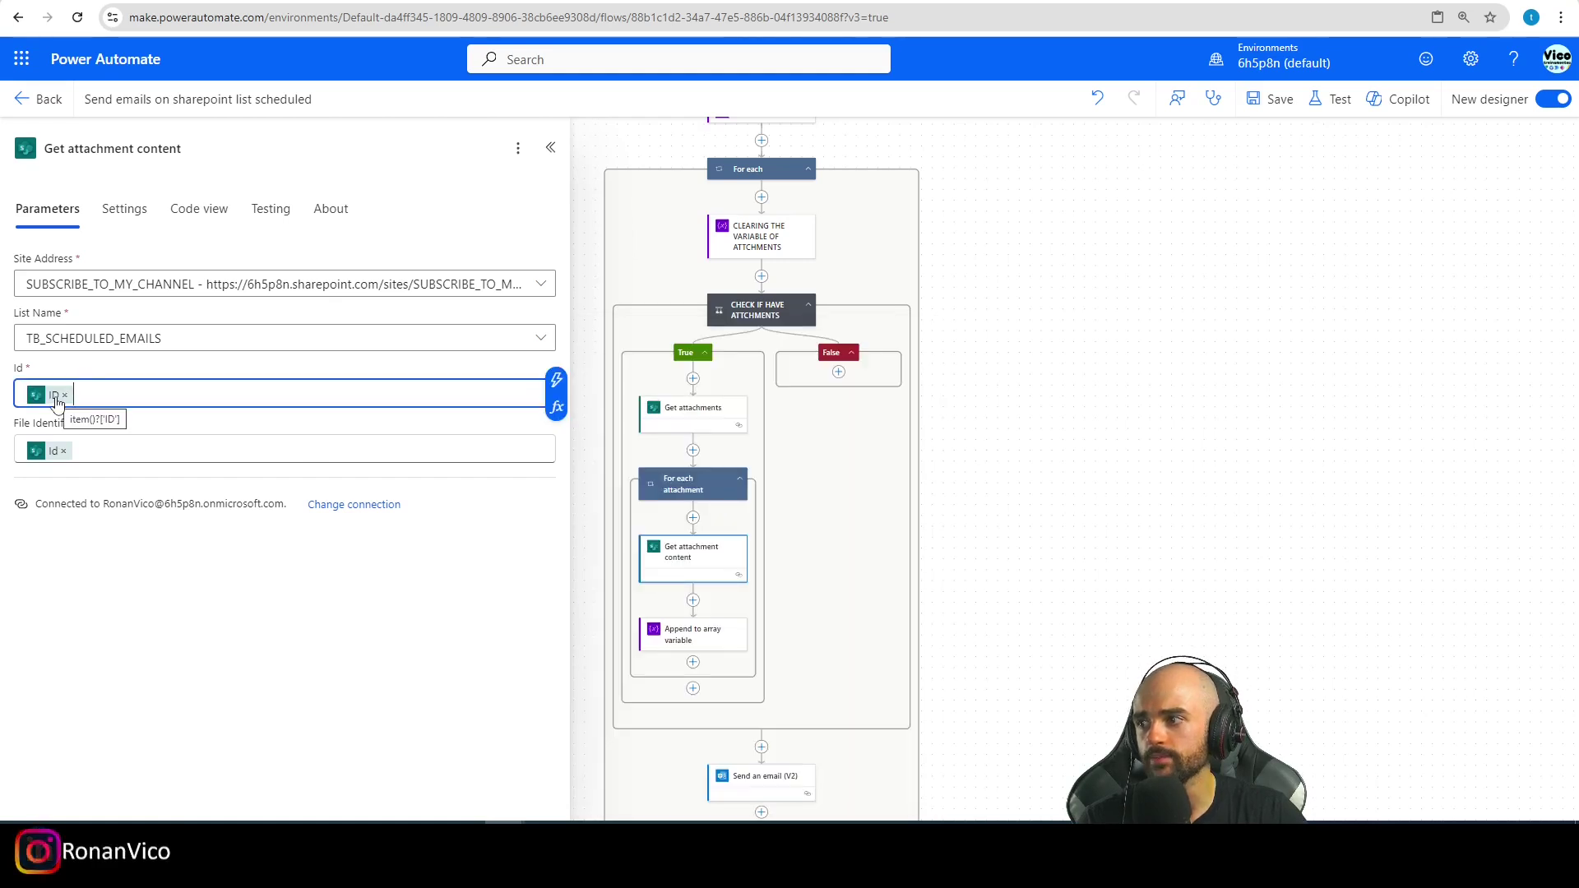
click(25, 394)
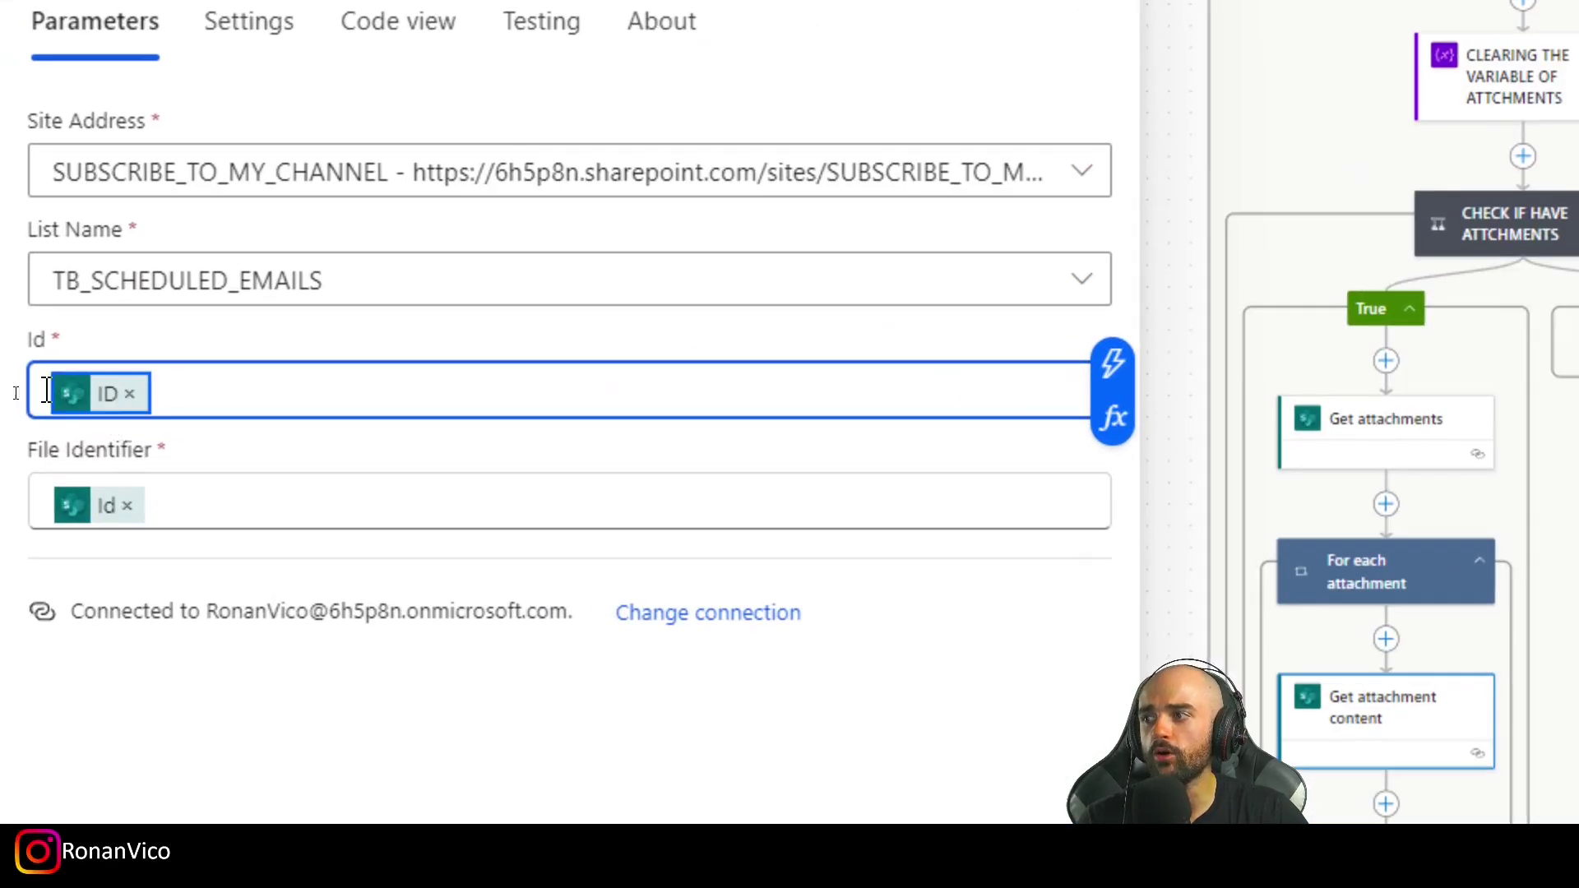
- Clear the Id of Get attachment content and start an items() expression for it
key(BackSpace)
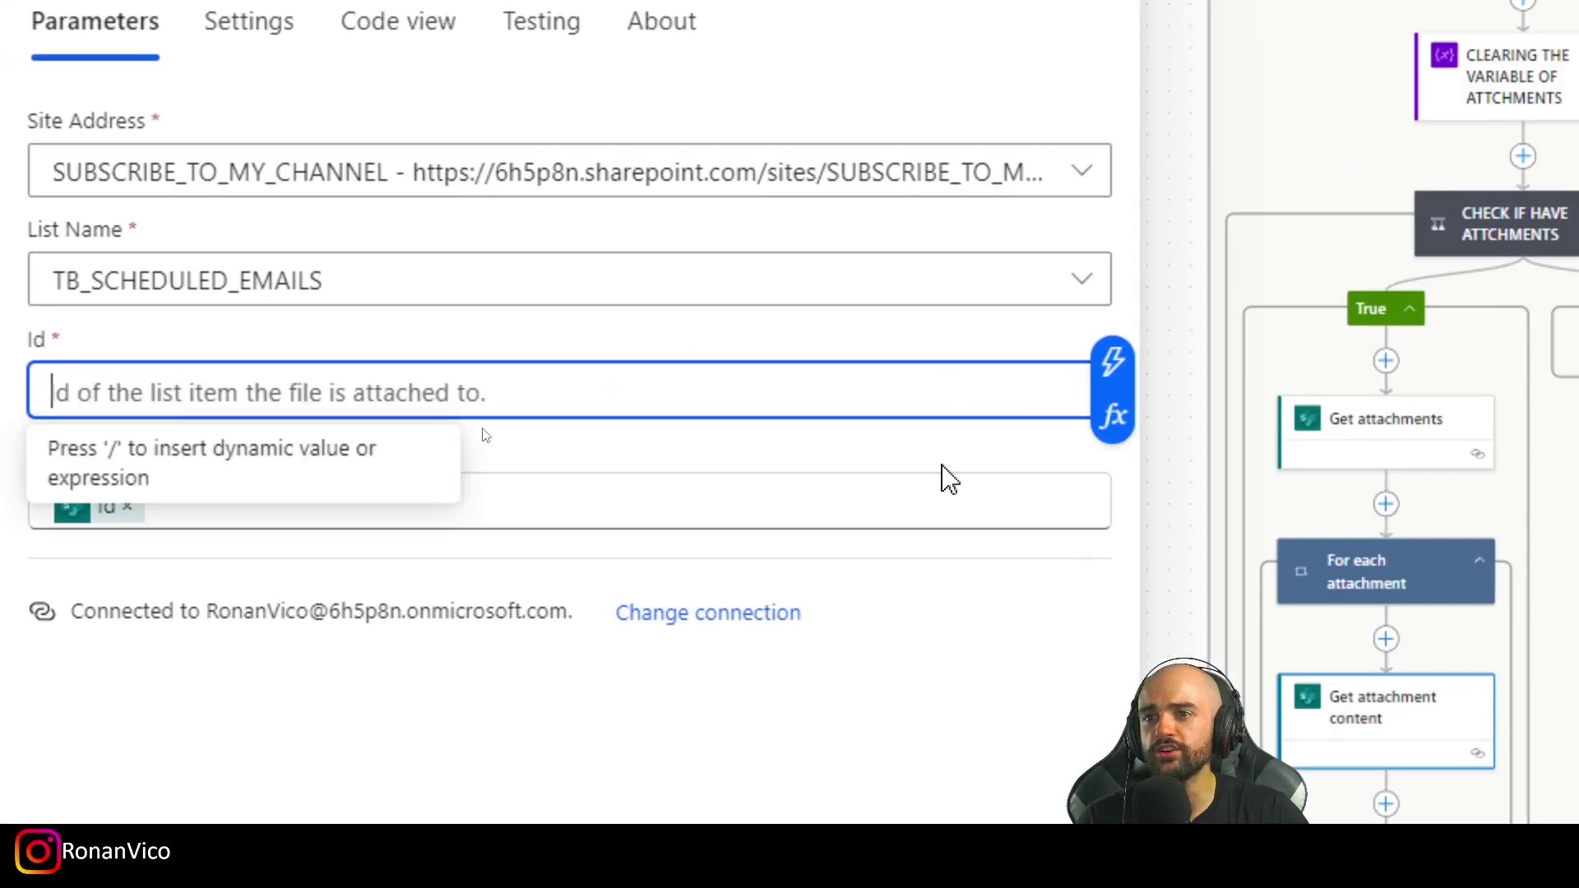
click(1112, 416)
click(1043, 606)
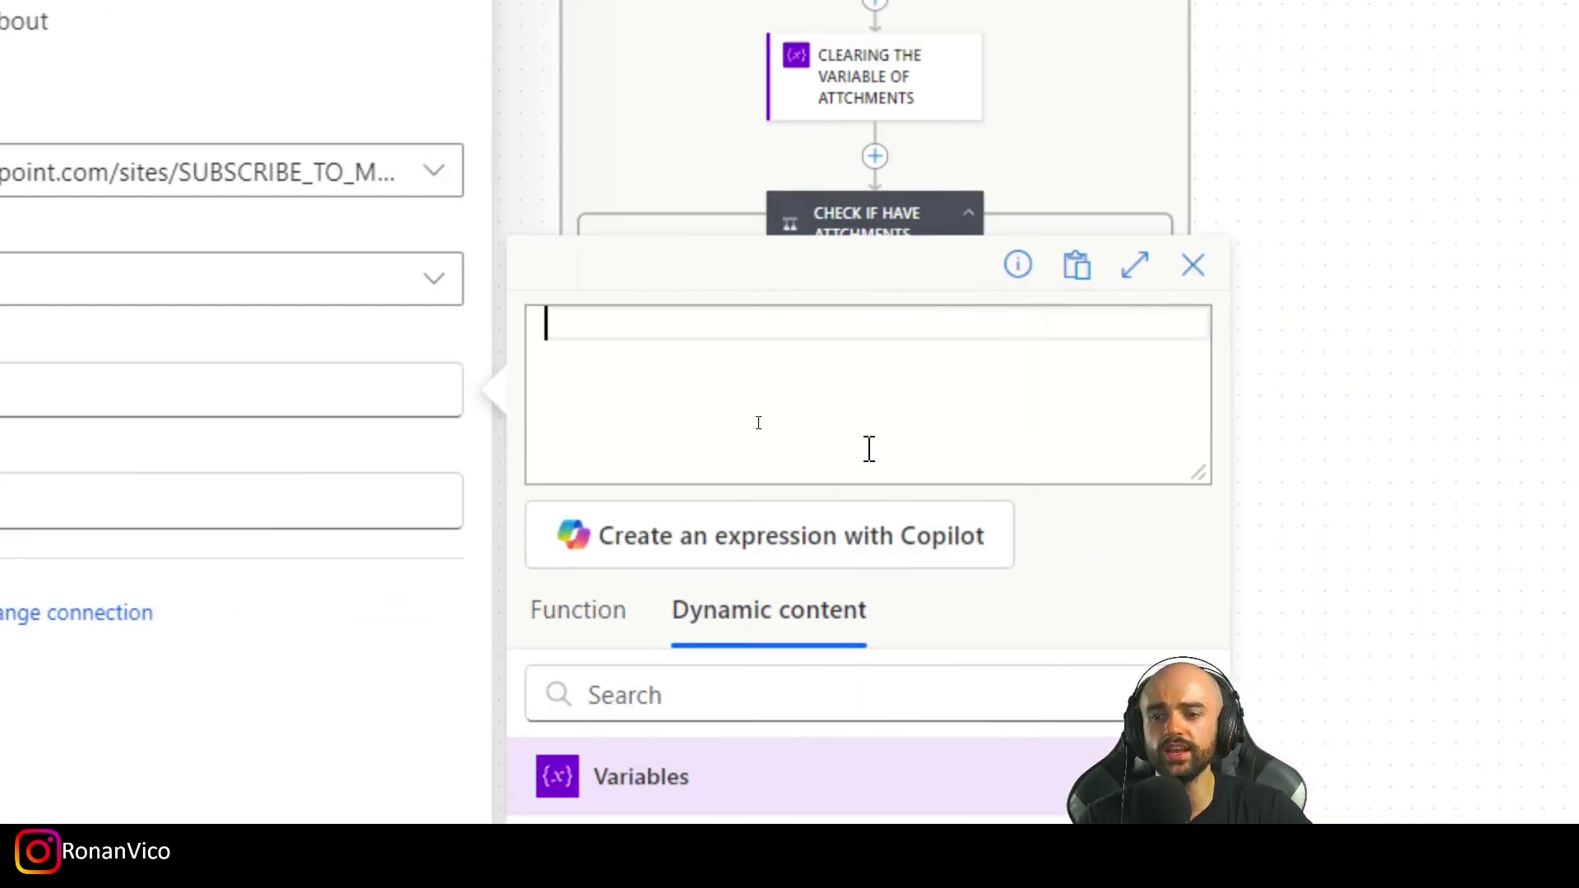
text(item())
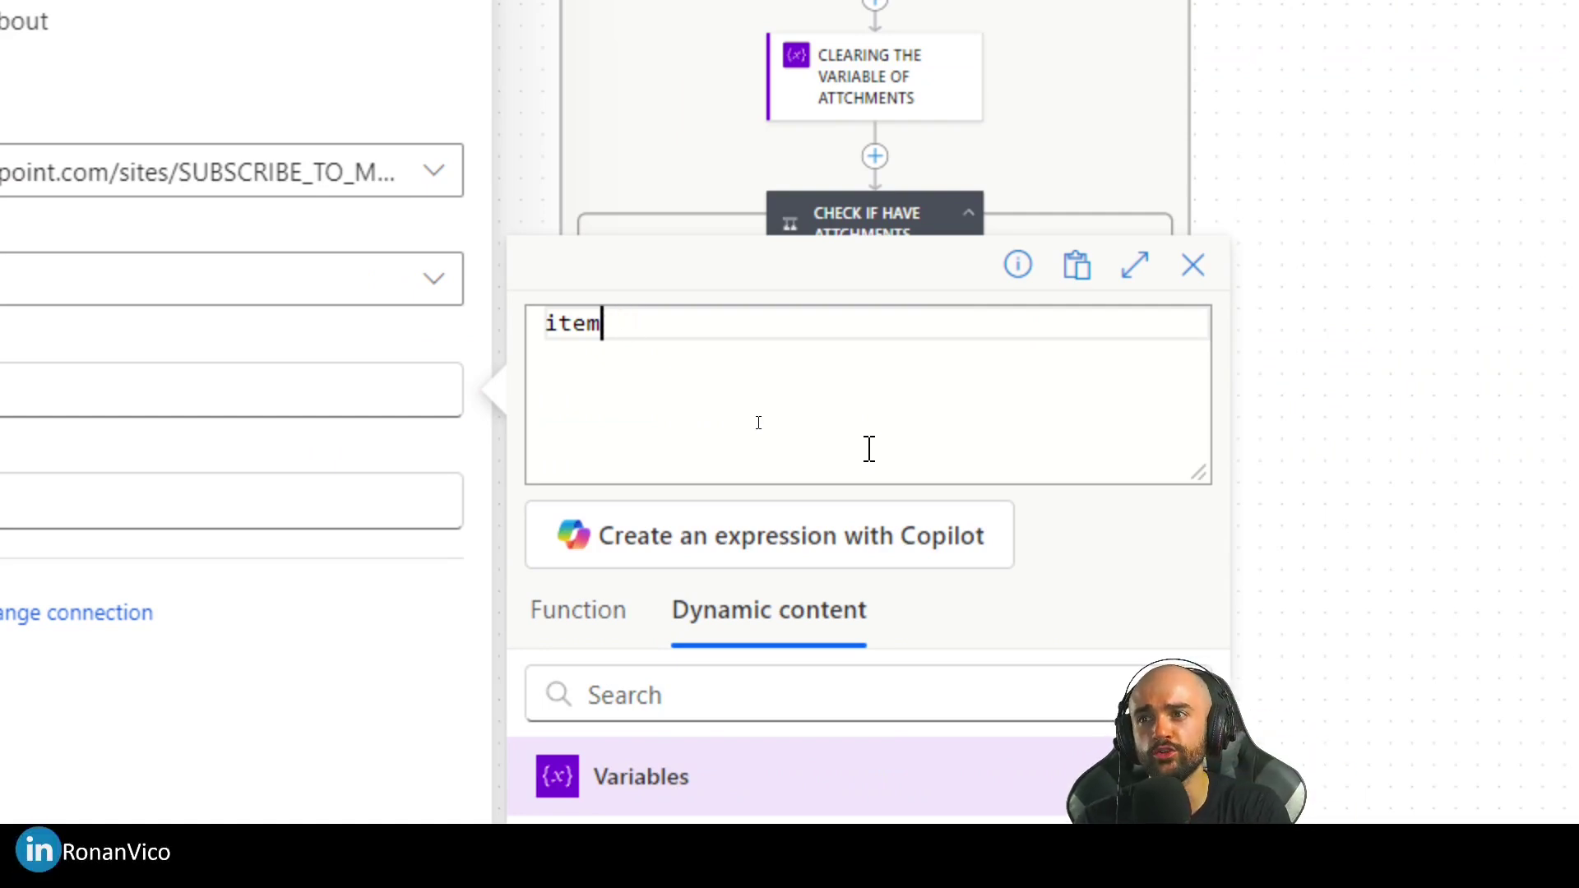
text(s(')
click(1049, 365)
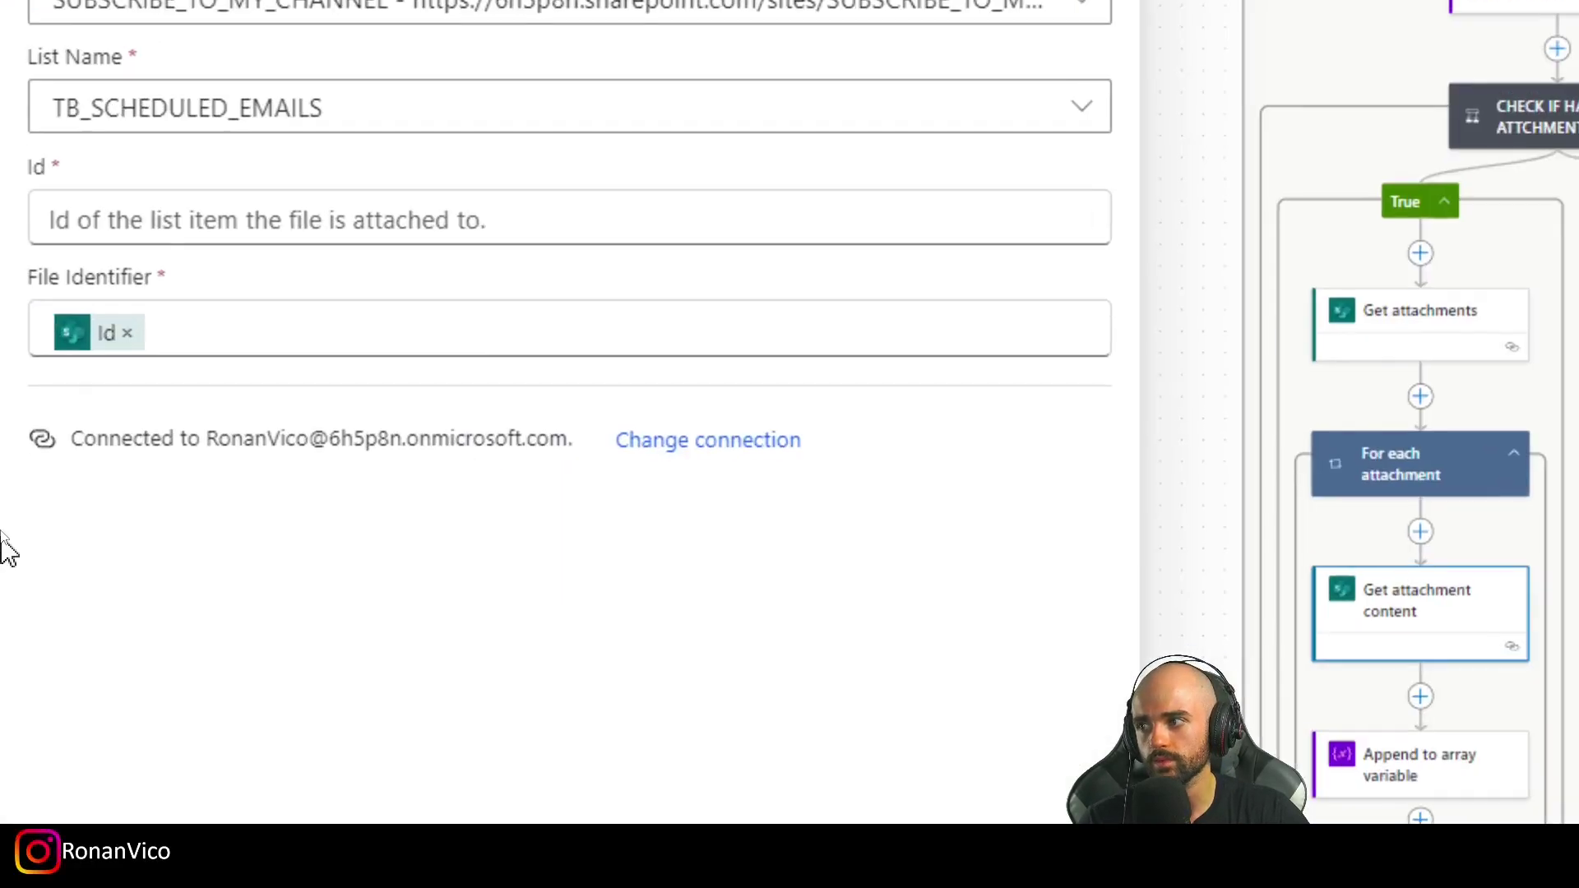
- Set the Id of Get attachment content to the expression items('For_each')['ID']
click(193, 230)
click(1110, 240)
text(items(')
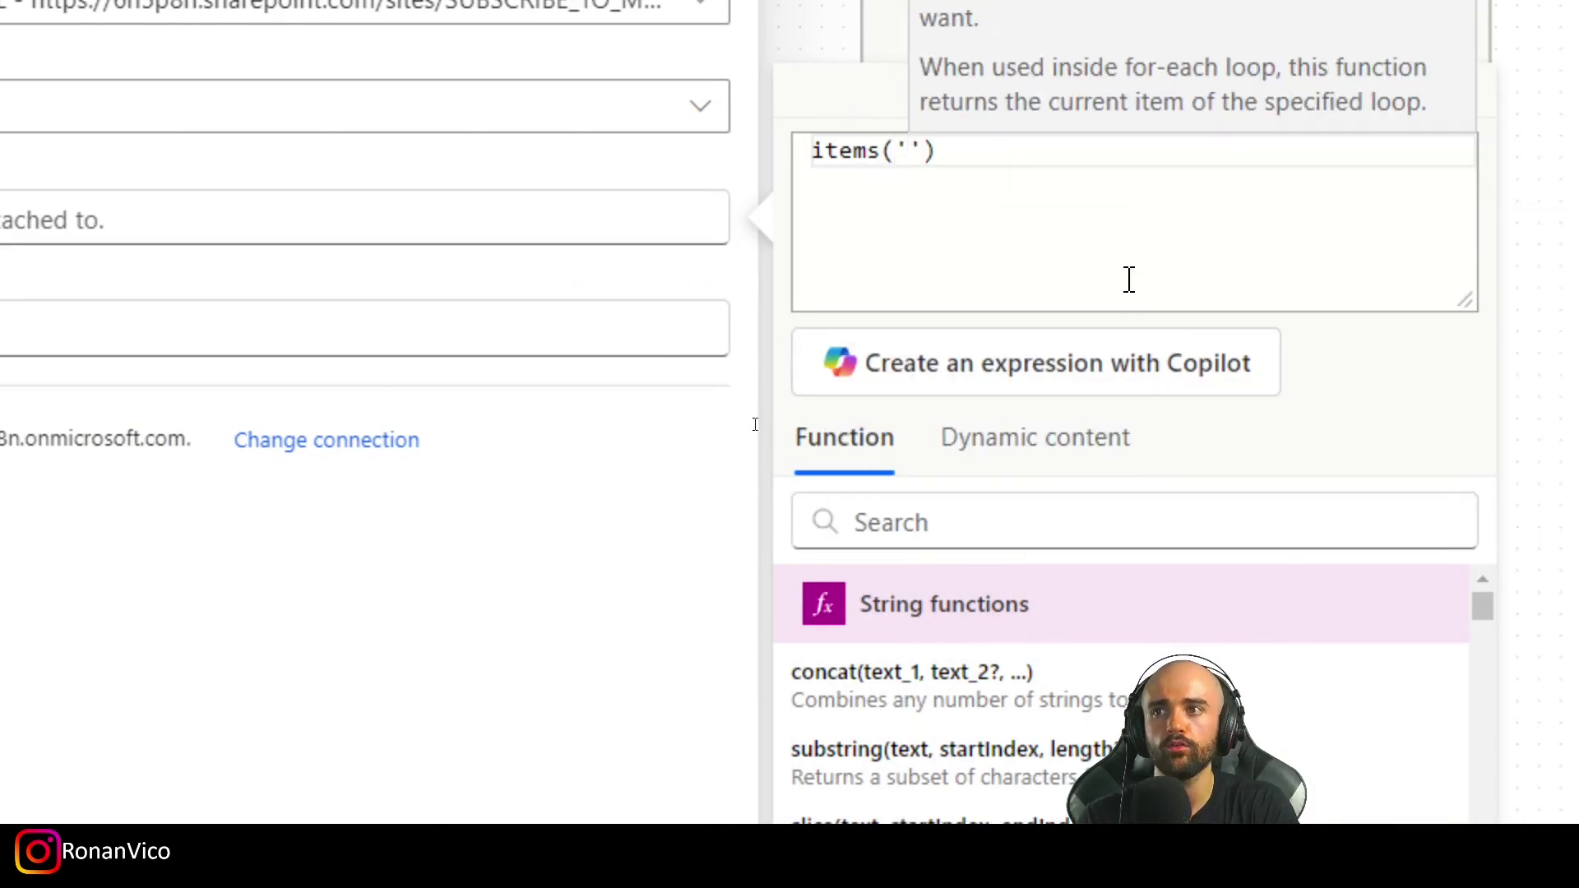
text(For_each')['ID)
drag(808, 175, 1107, 252)
drag(798, 266, 672, 493)
drag(804, 508, 923, 552)
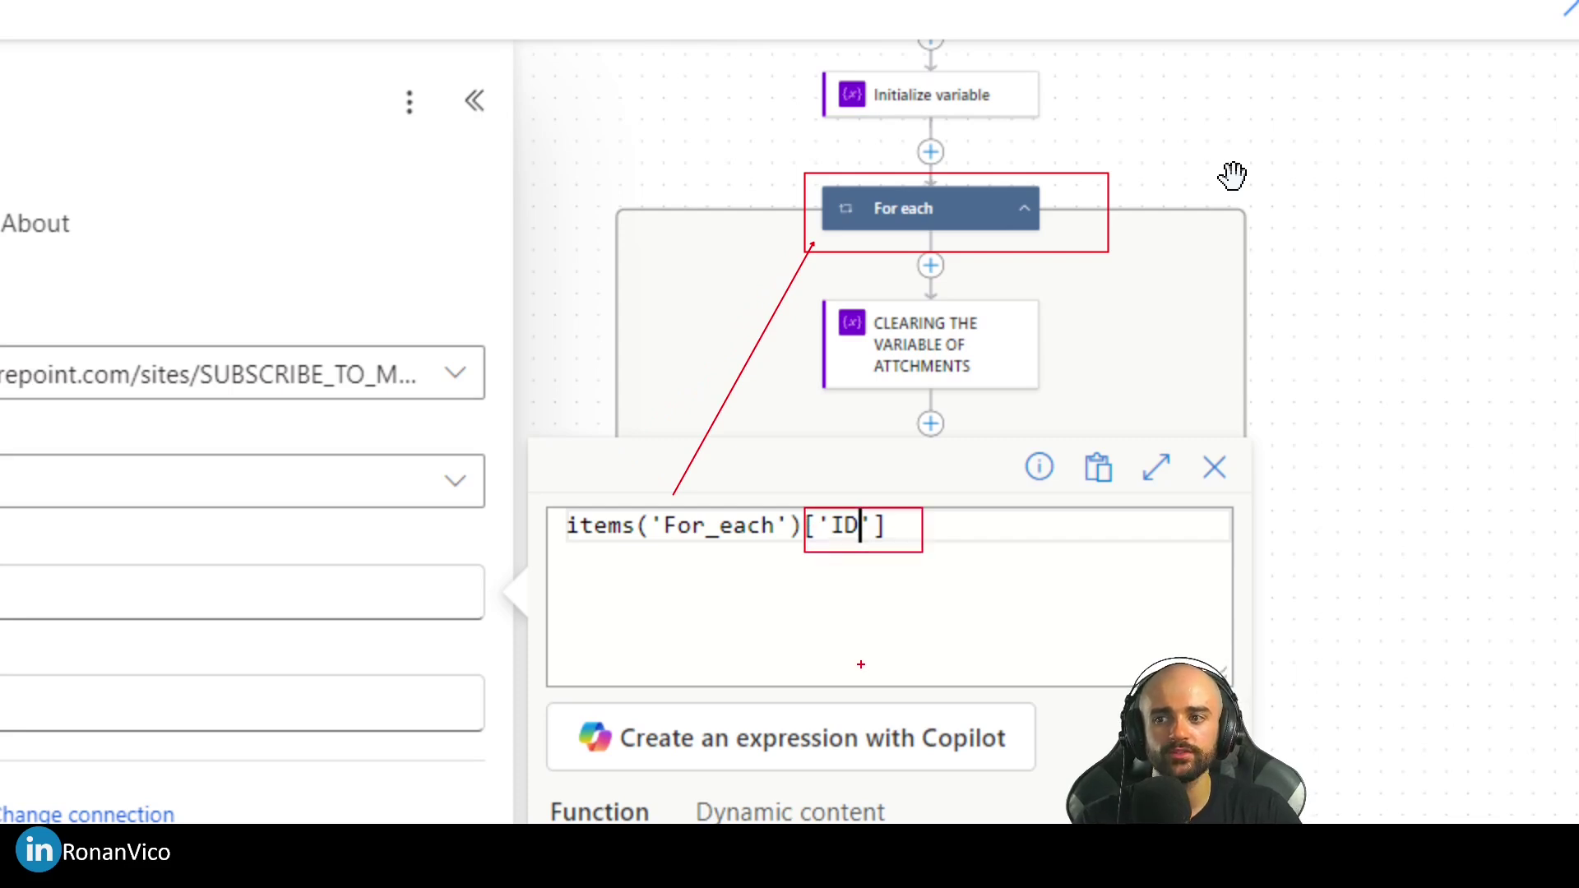
click(649, 791)
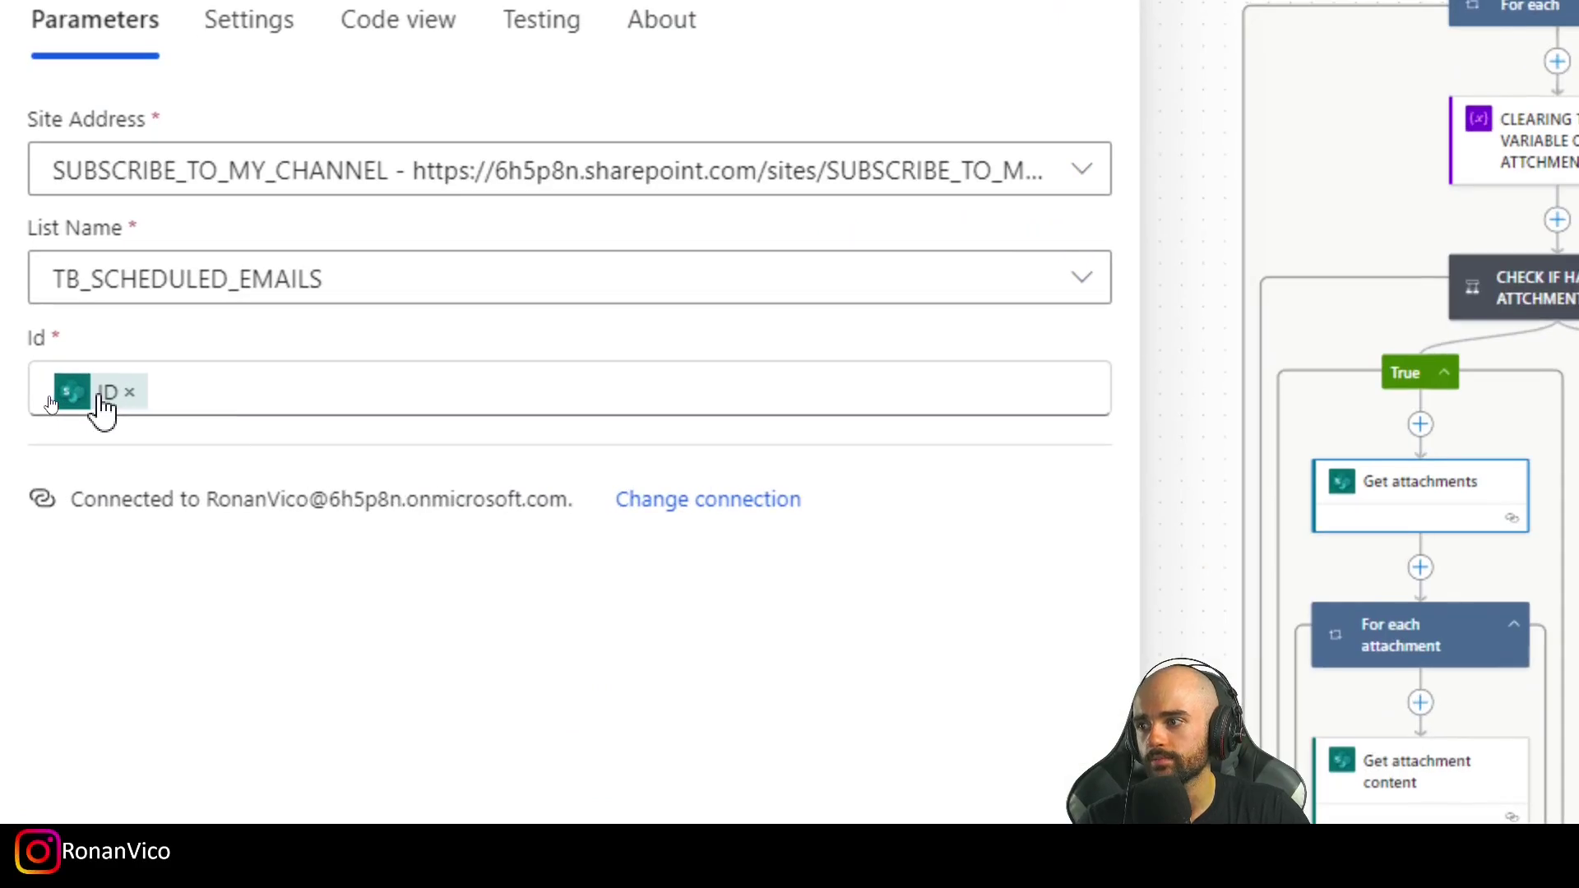
- Save the flow, and delete the earlier "one email" message from the Outlook inbox
click(1276, 98)
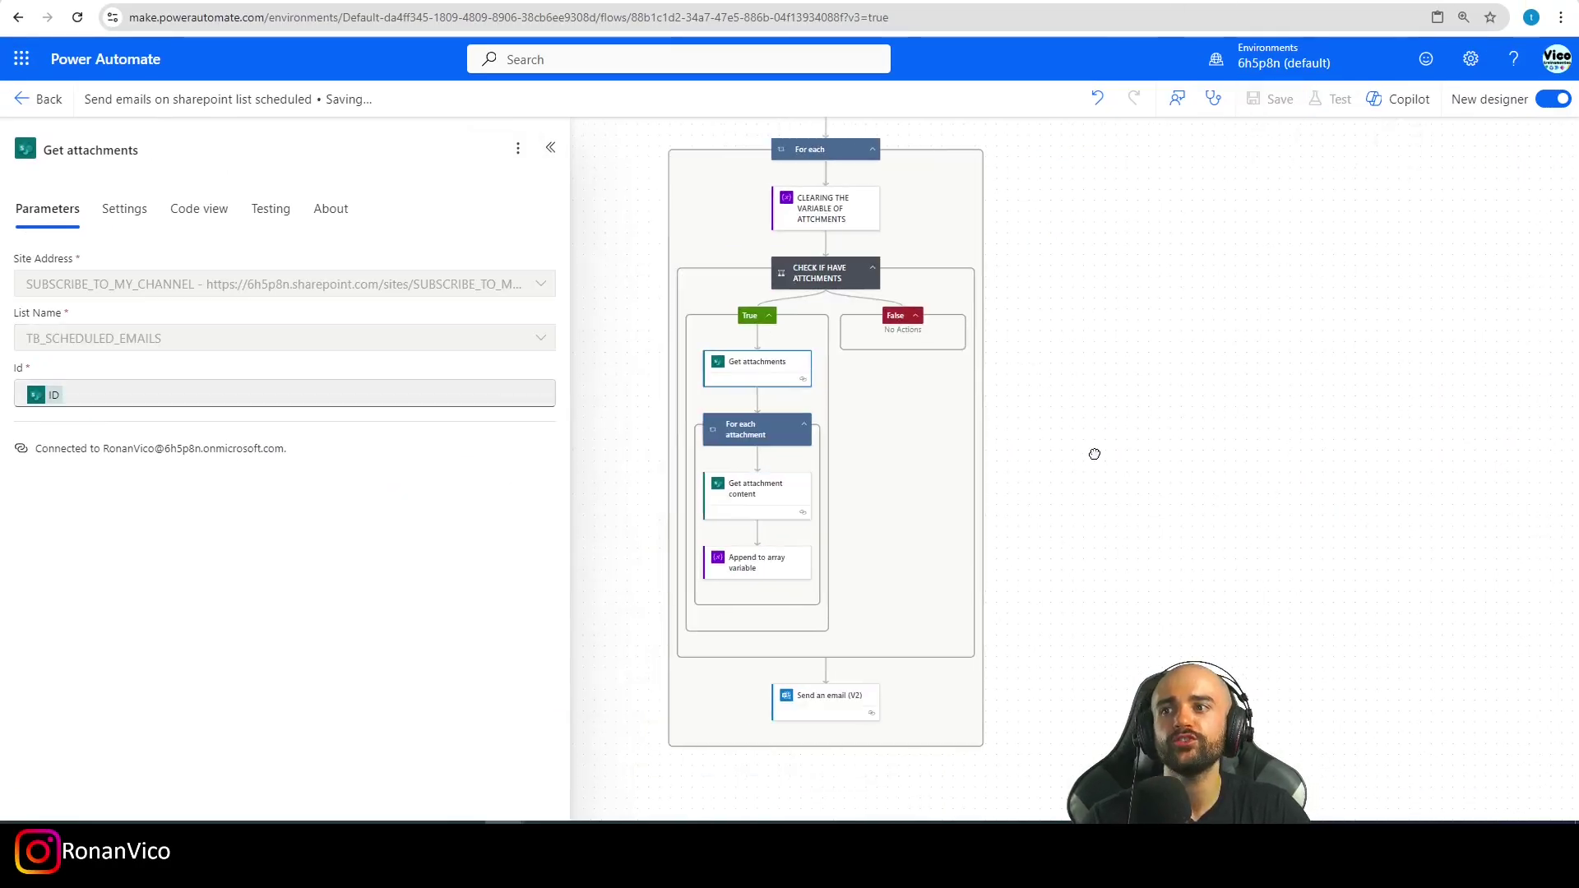
drag(1155, 375, 1188, 318)
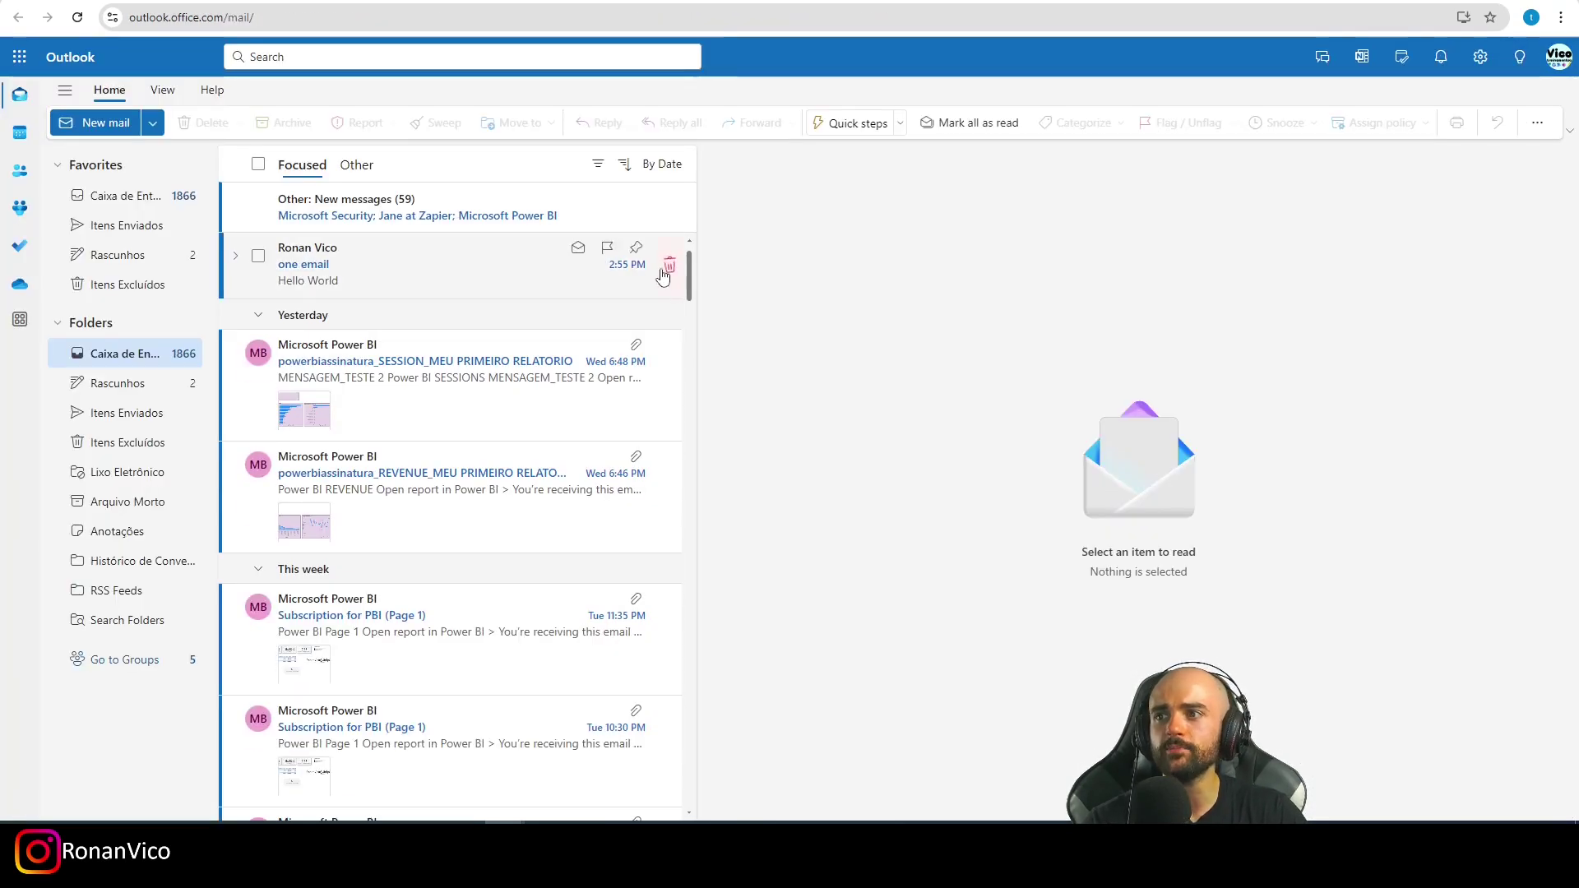
click(671, 264)
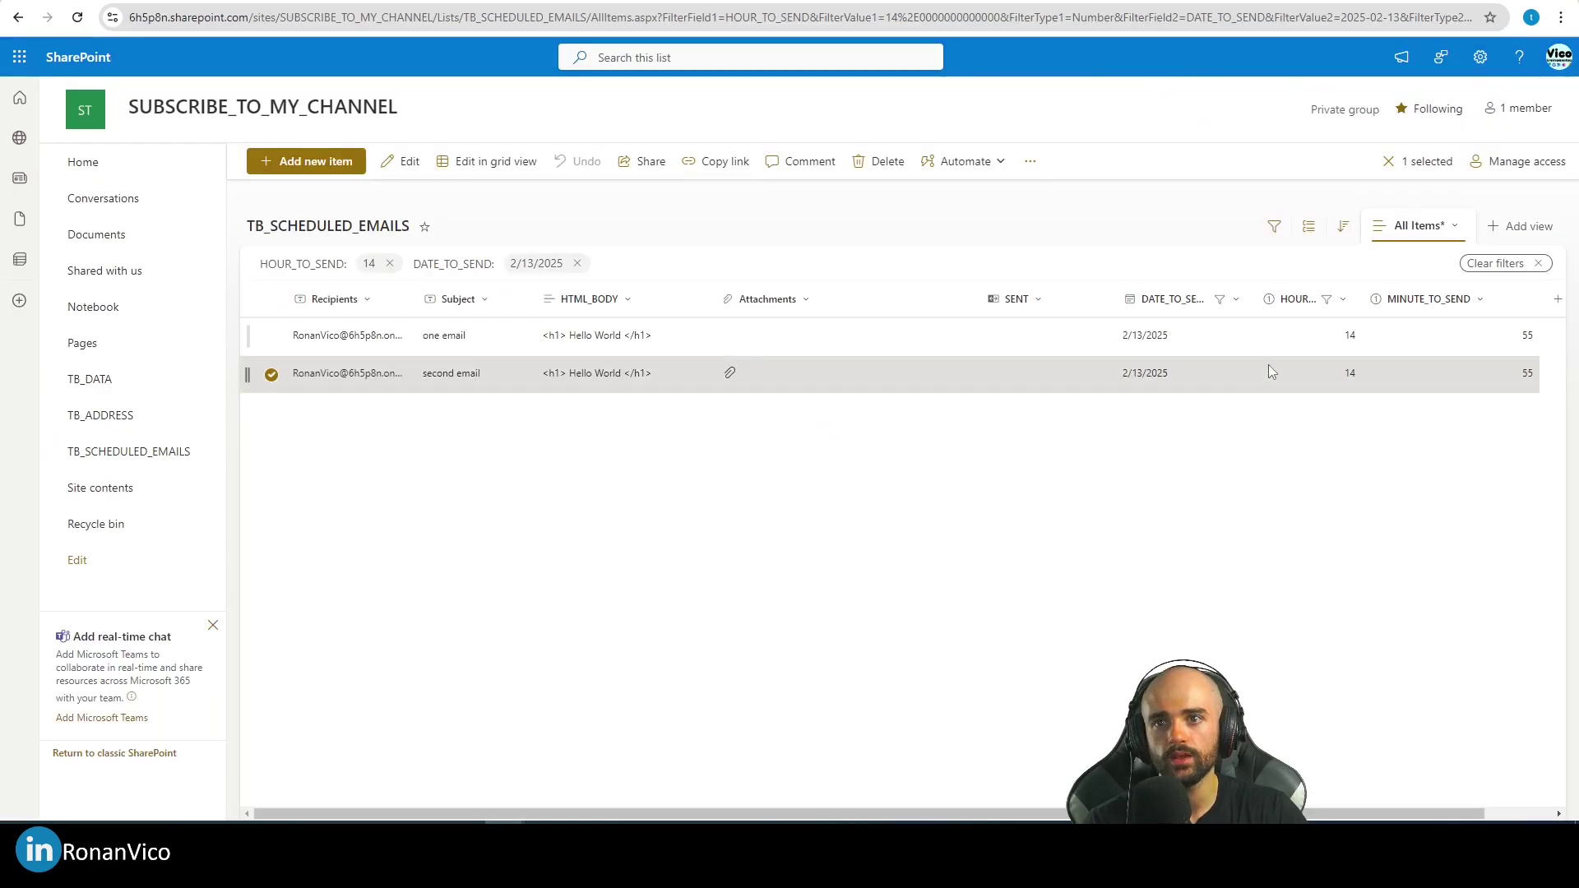
- In the TB_SCHEDULED_EMAILS list in SharePoint, set MINUTE_TO_SEND of the "second email" item to 56
double_click(1275, 367)
click(500, 688)
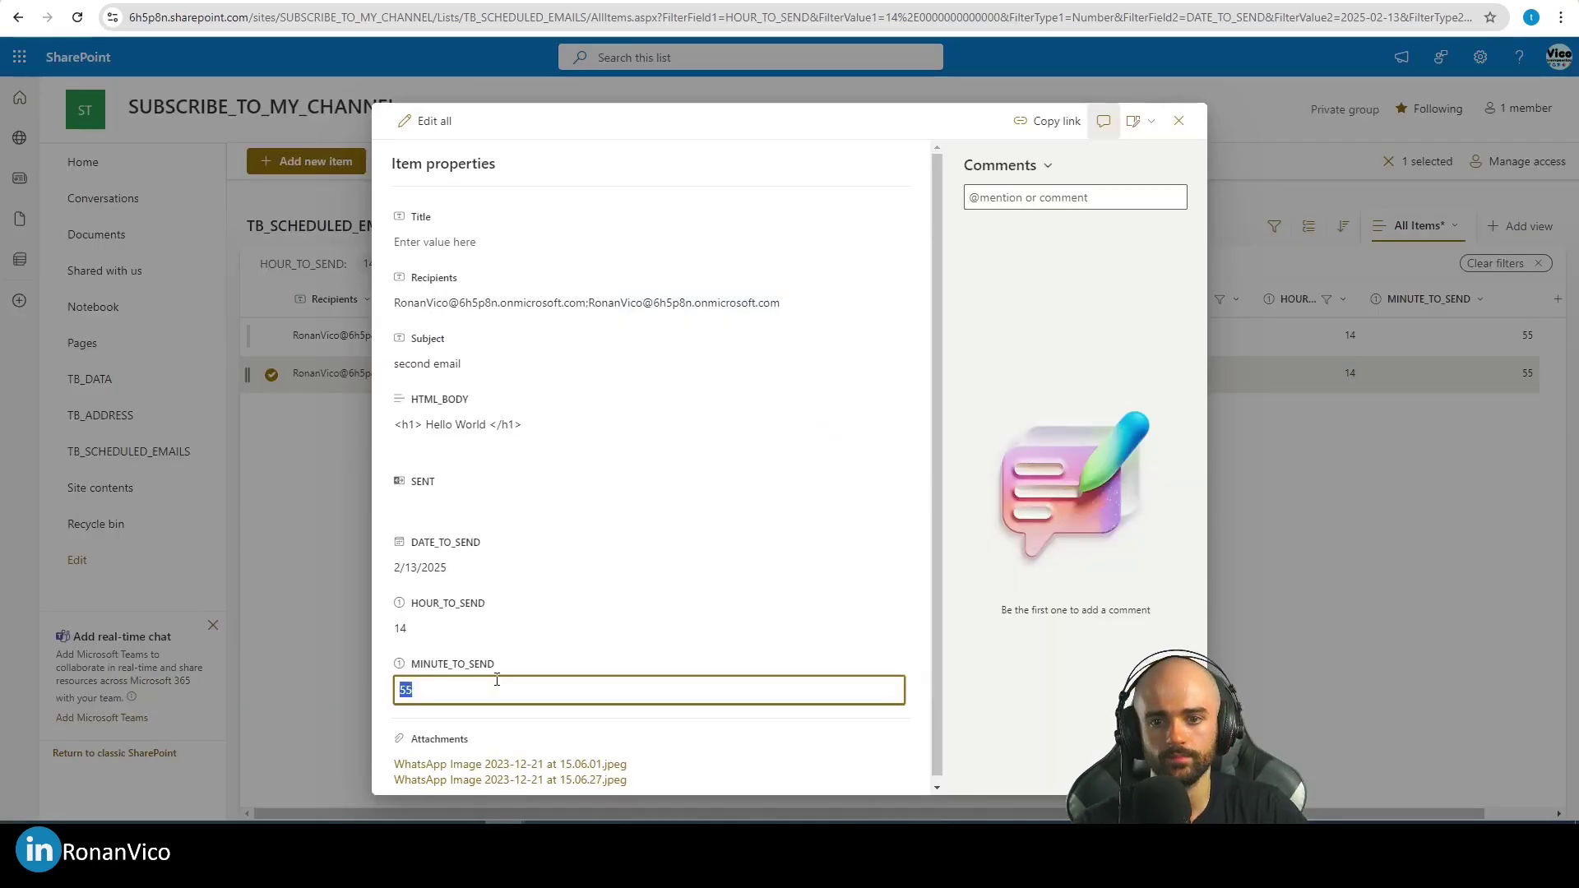
text(56)
click(1355, 477)
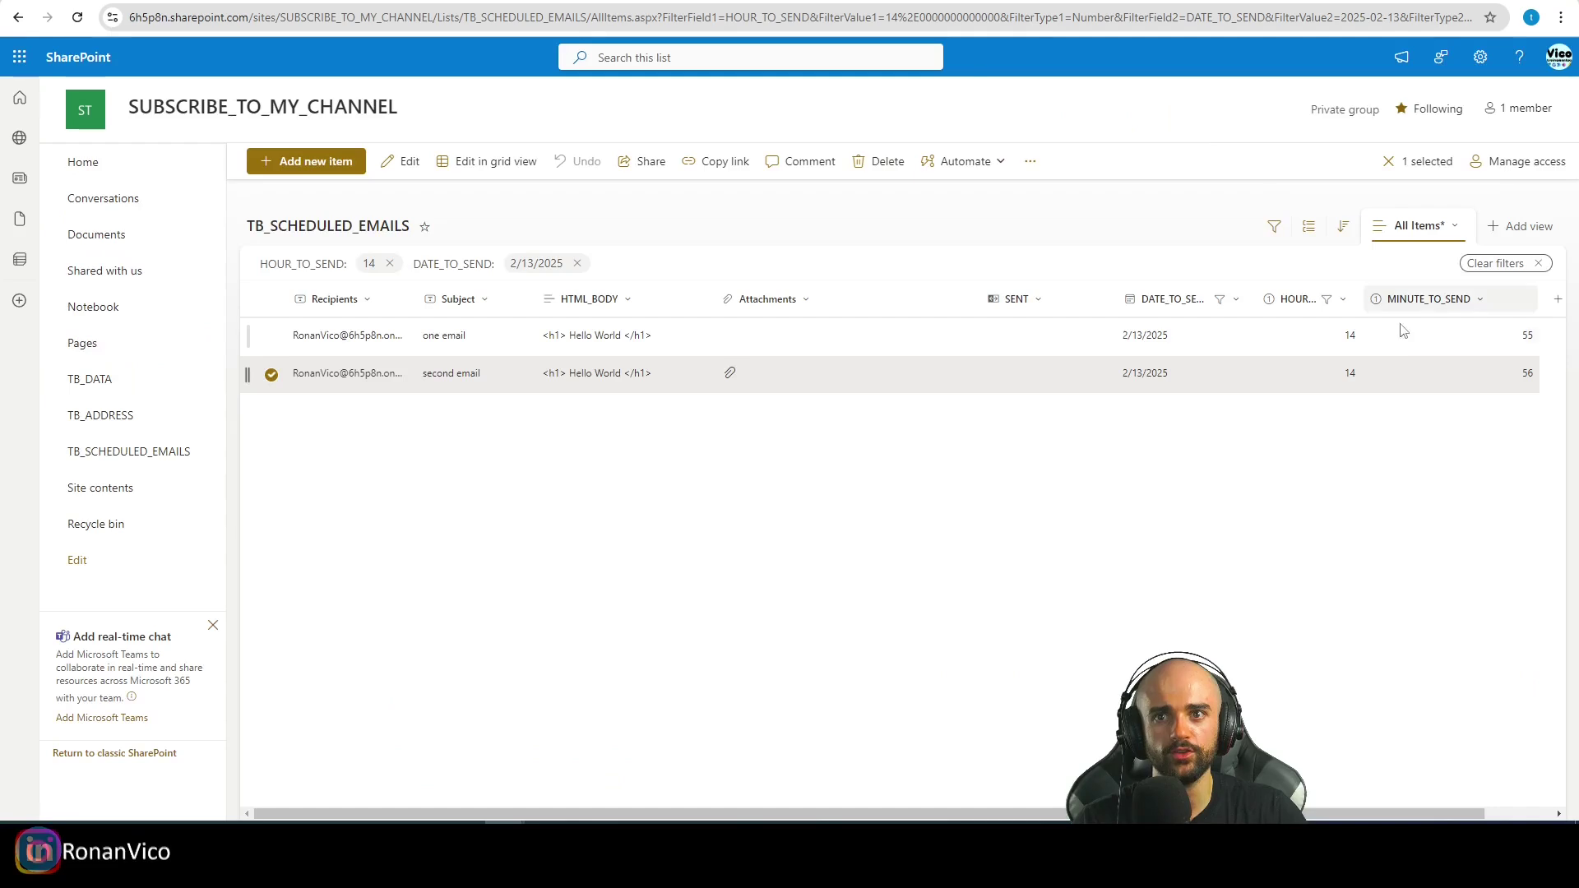
- Set MINUTE_TO_SEND to 57 for both the "one email" and "second email" items in TB_SCHEDULED_EMAILS
double_click(1406, 336)
click(518, 695)
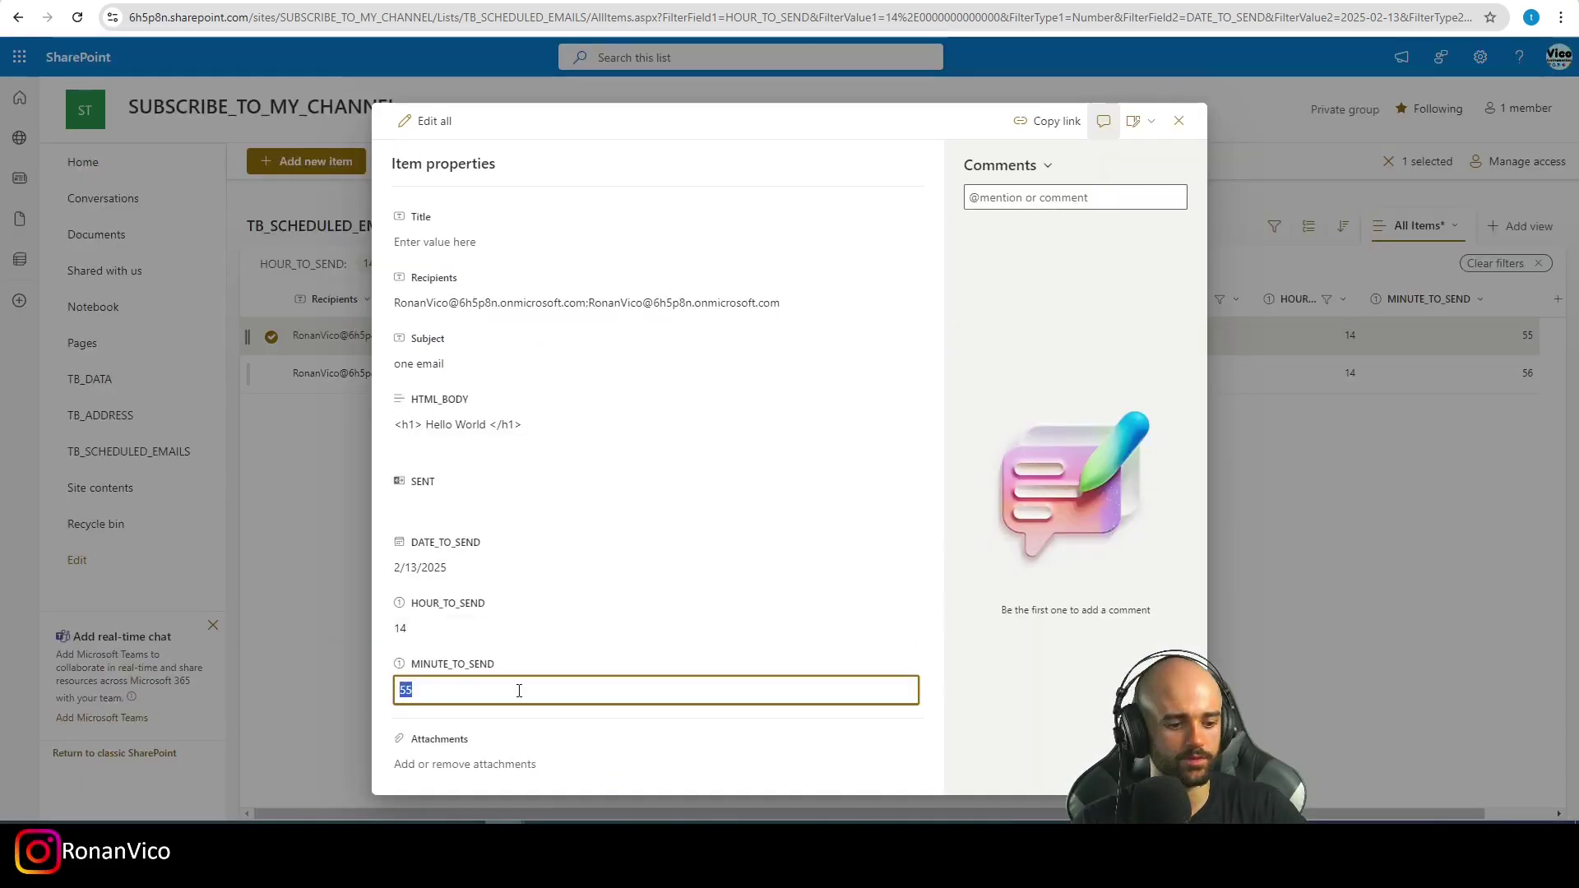
text(57)
click(1316, 445)
double_click(1430, 374)
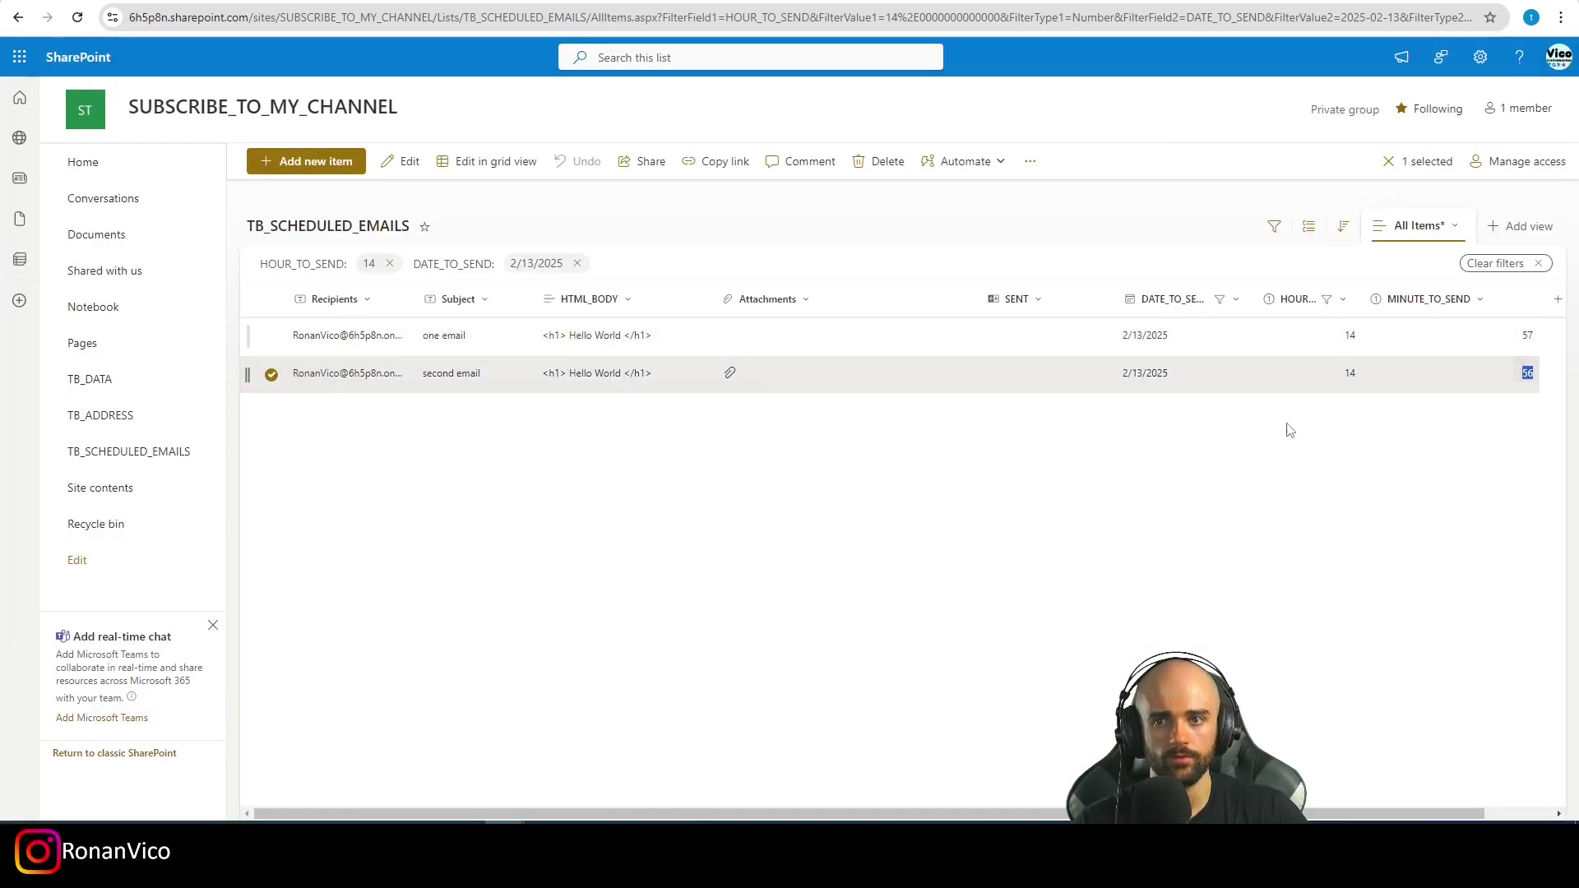
click(466, 693)
text(57)
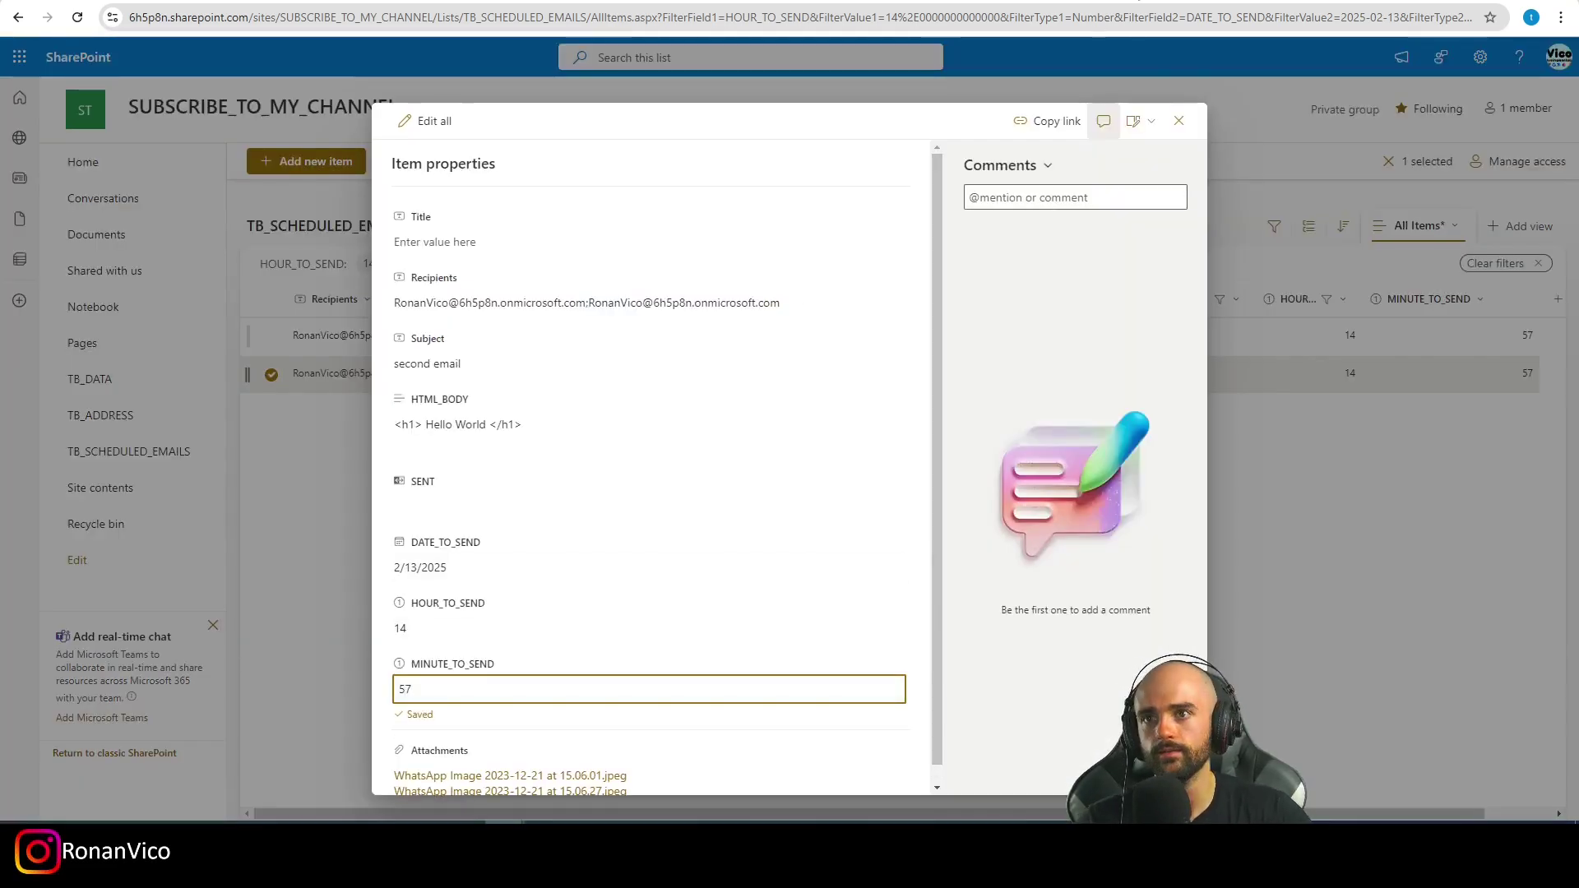
click(1178, 121)
- Return to the flow in Power Automate, run a manual test and bring the For each loop's run status into view
key(alt+Tab)
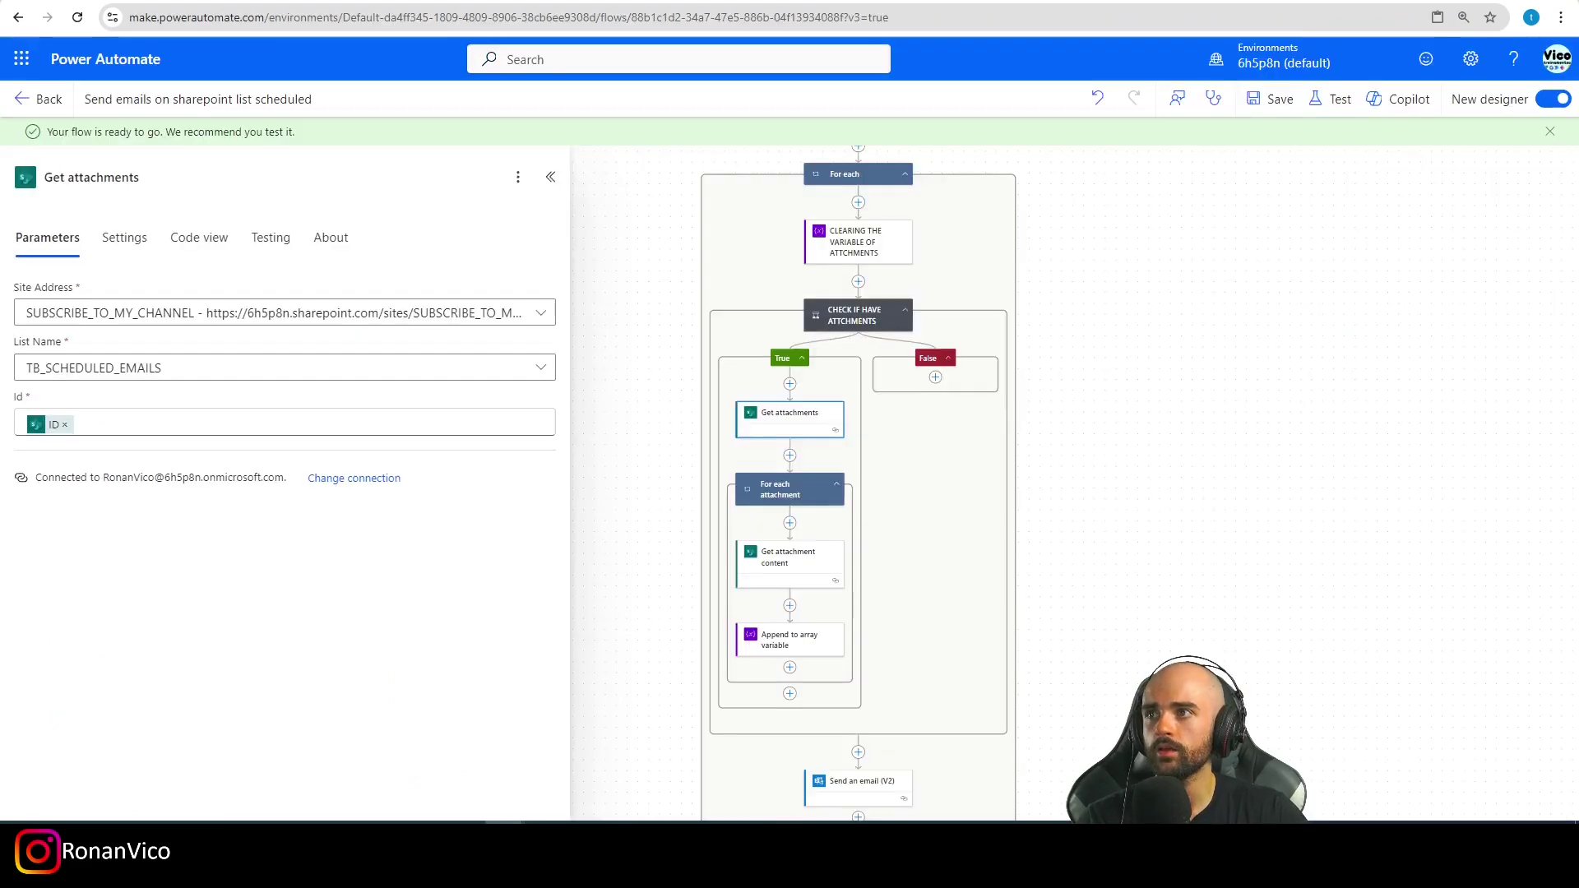
click(1315, 98)
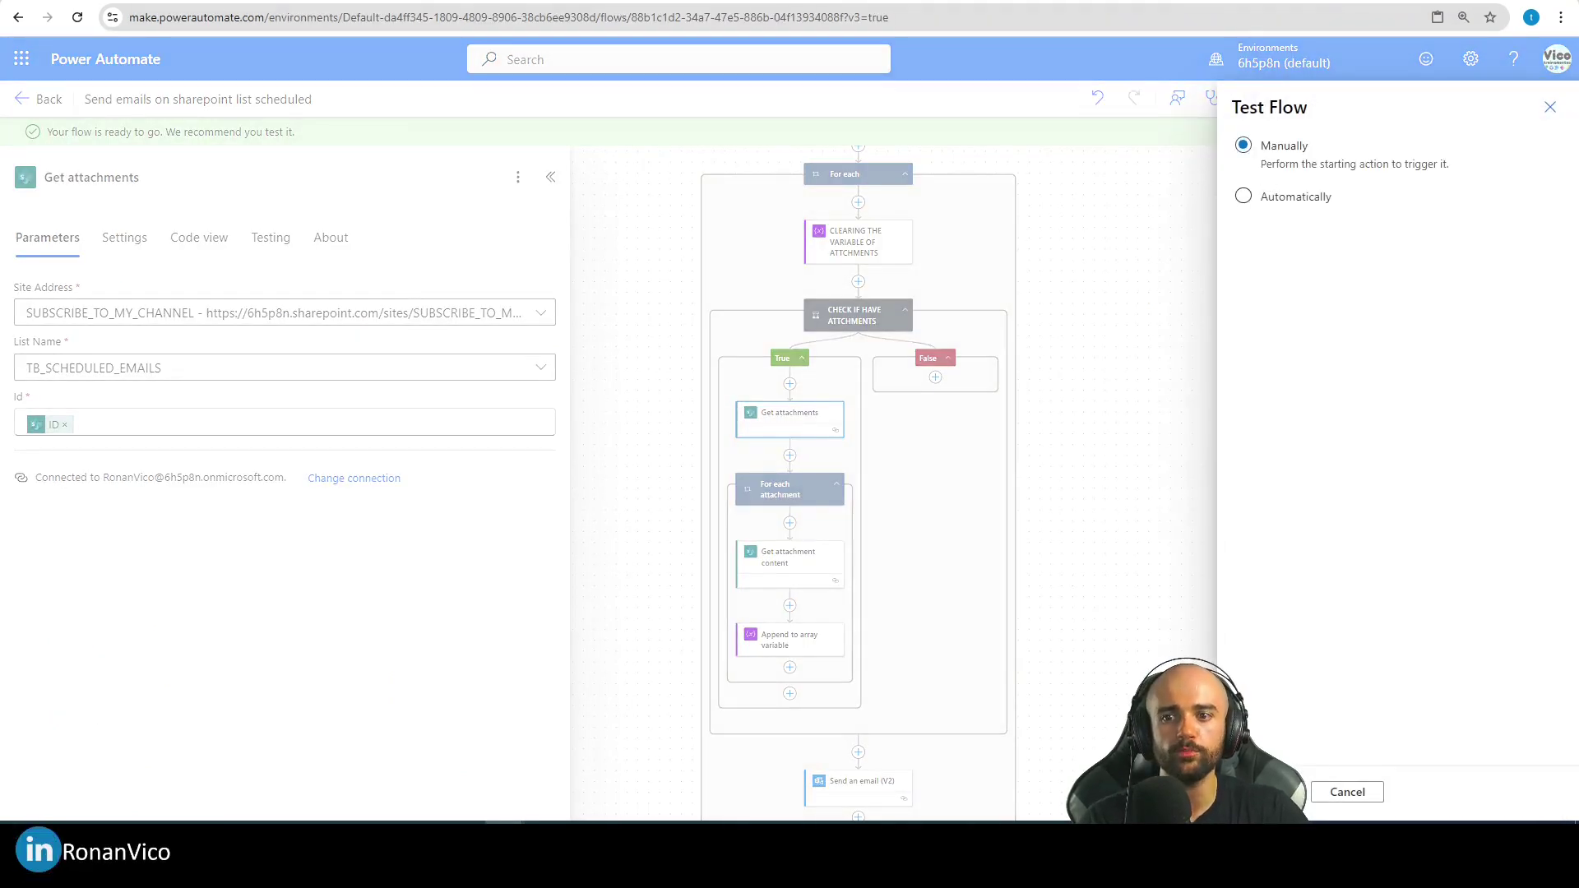
click(1283, 792)
click(1283, 792)
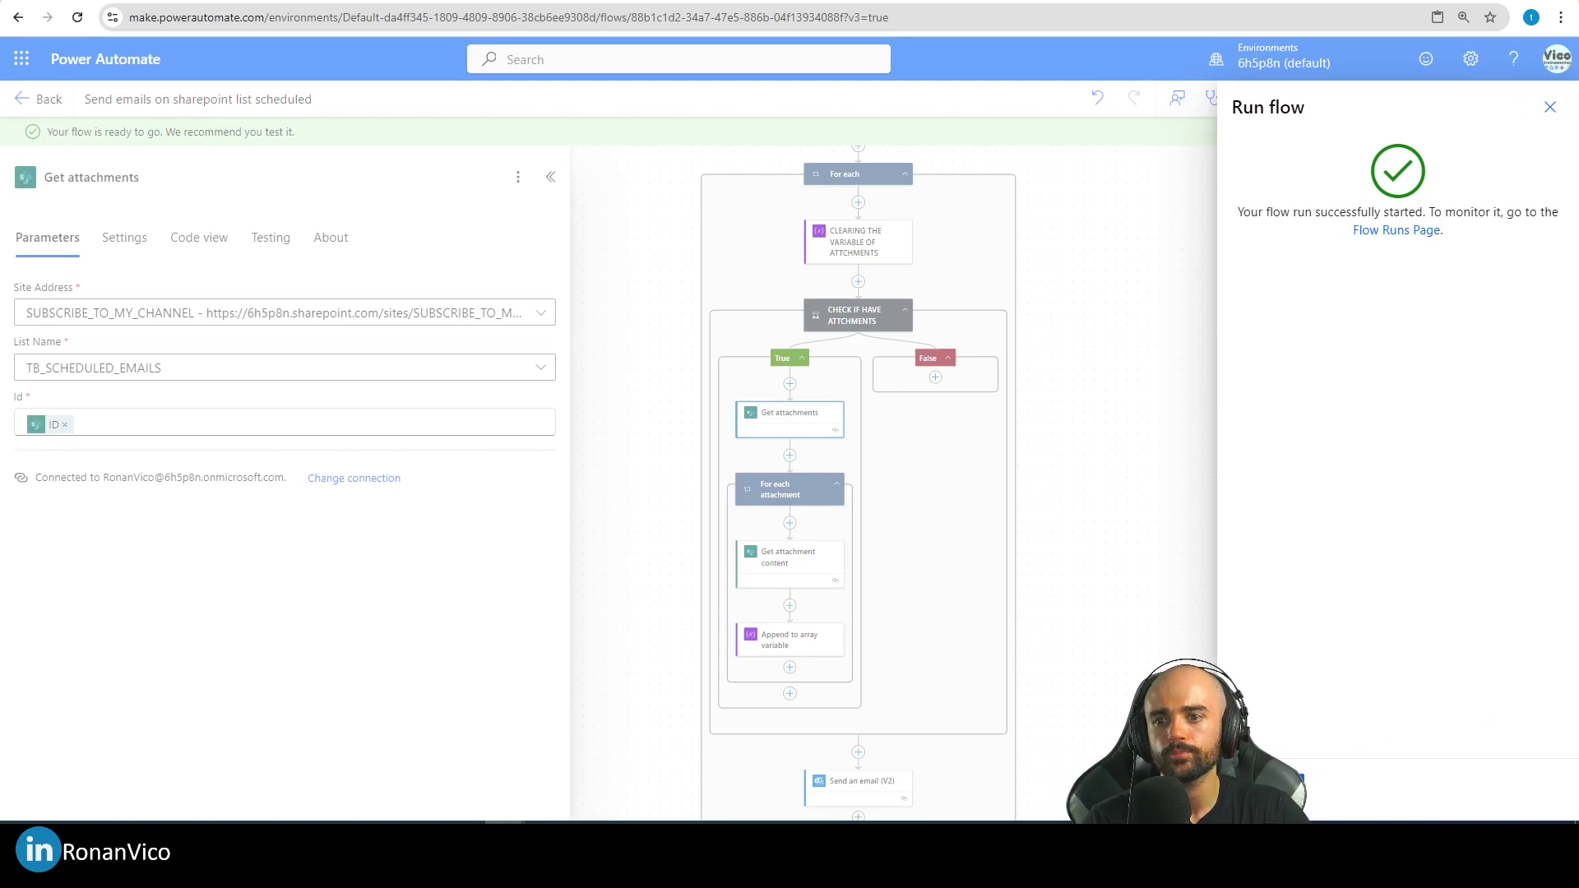
click(1283, 792)
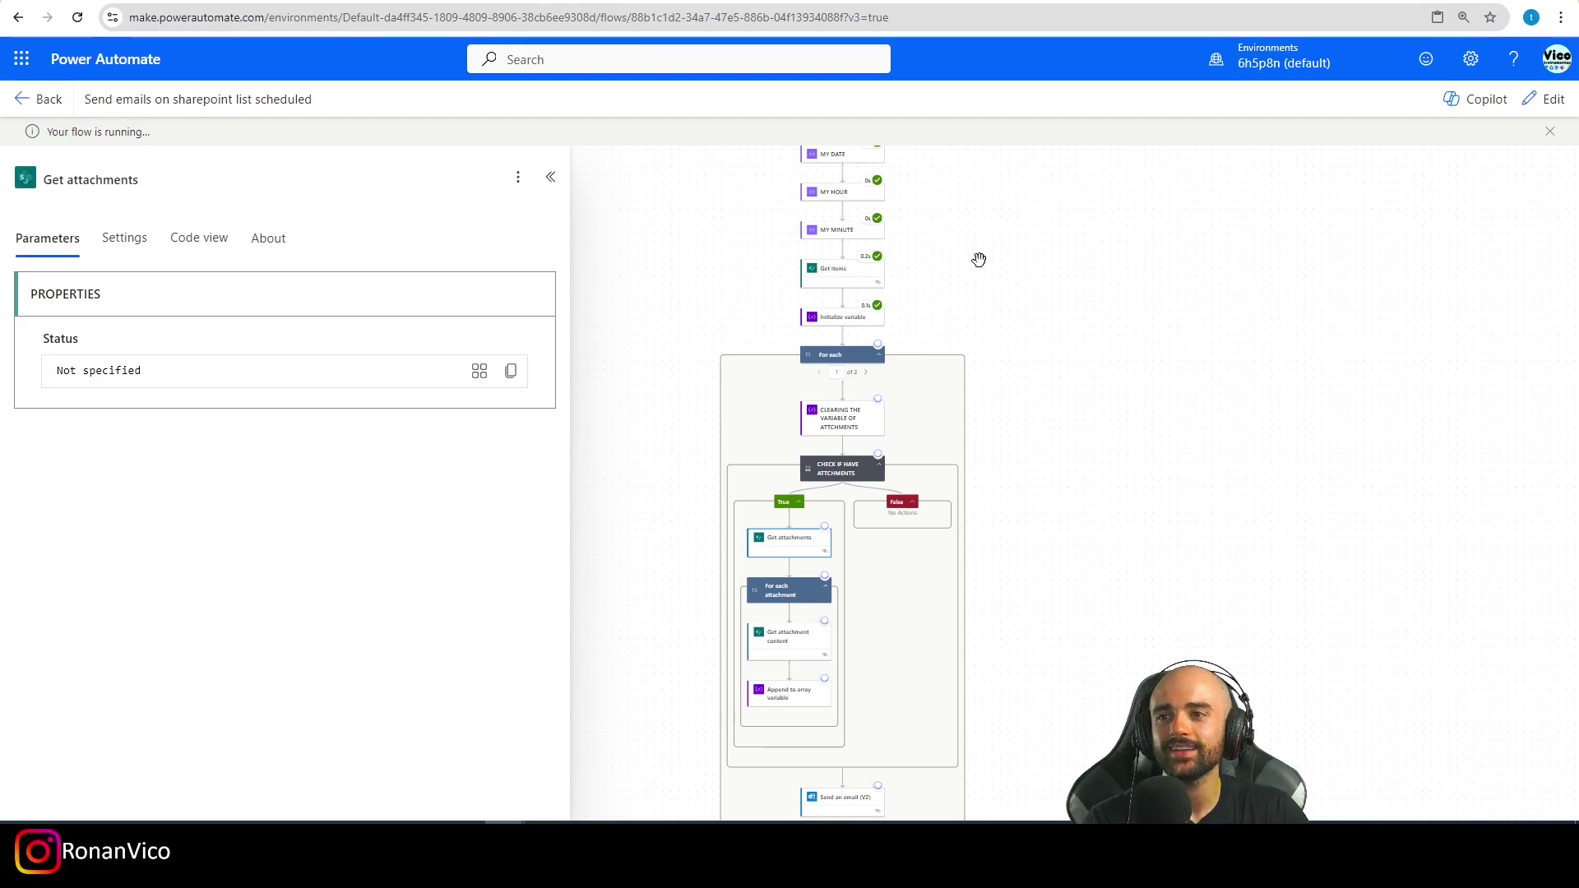
scroll(1114, 574, down, 2)
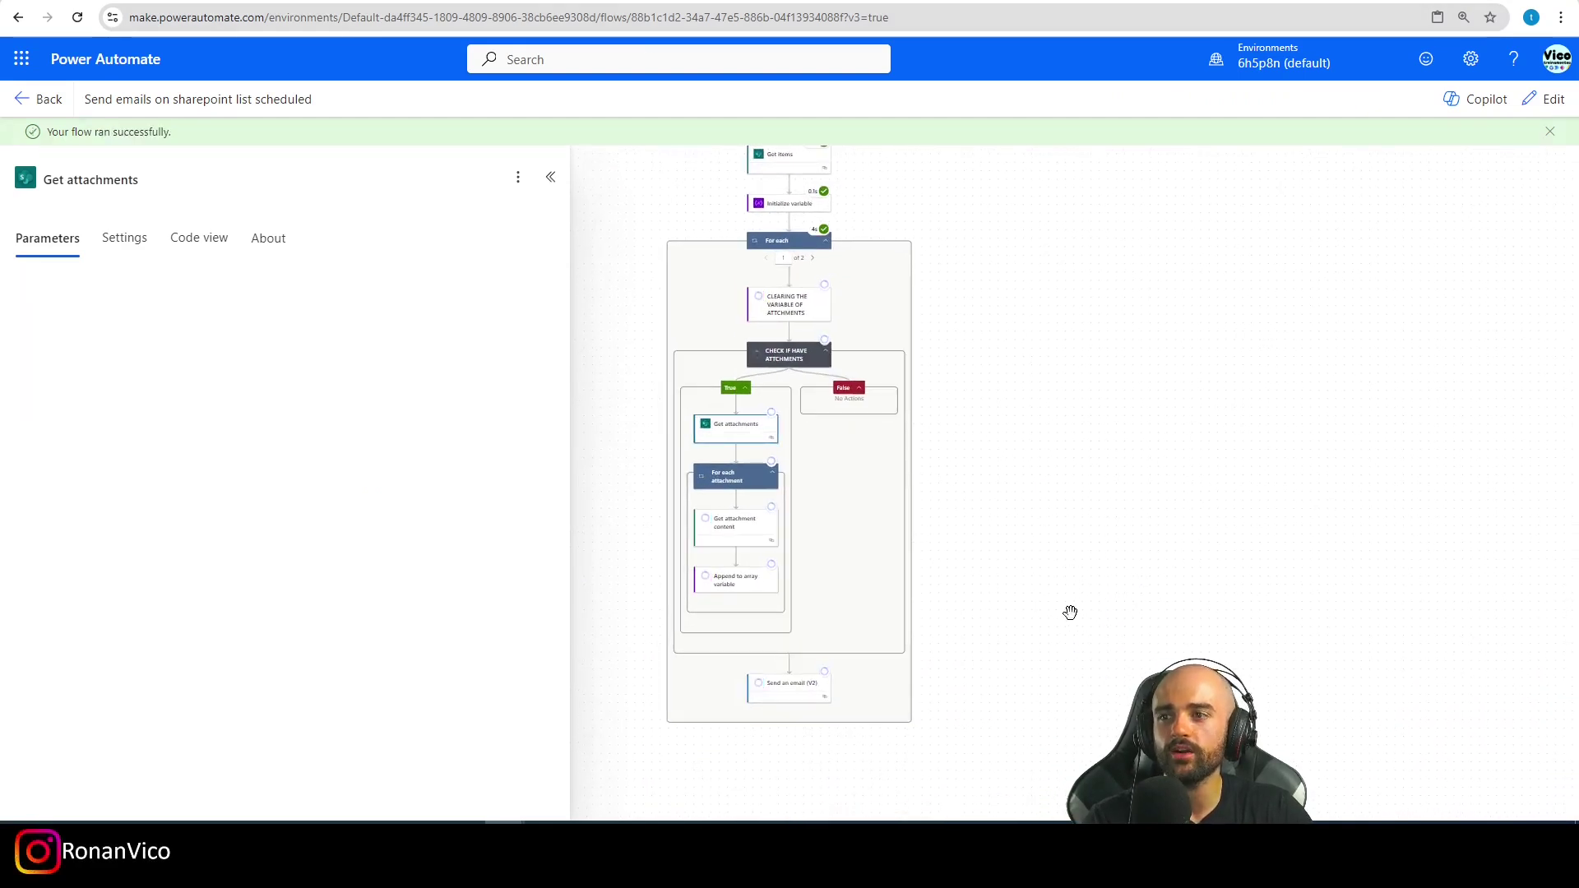
- Switch to Outlook and examine the body and attachments of the received "one email" and "second email" messages
click(656, 4)
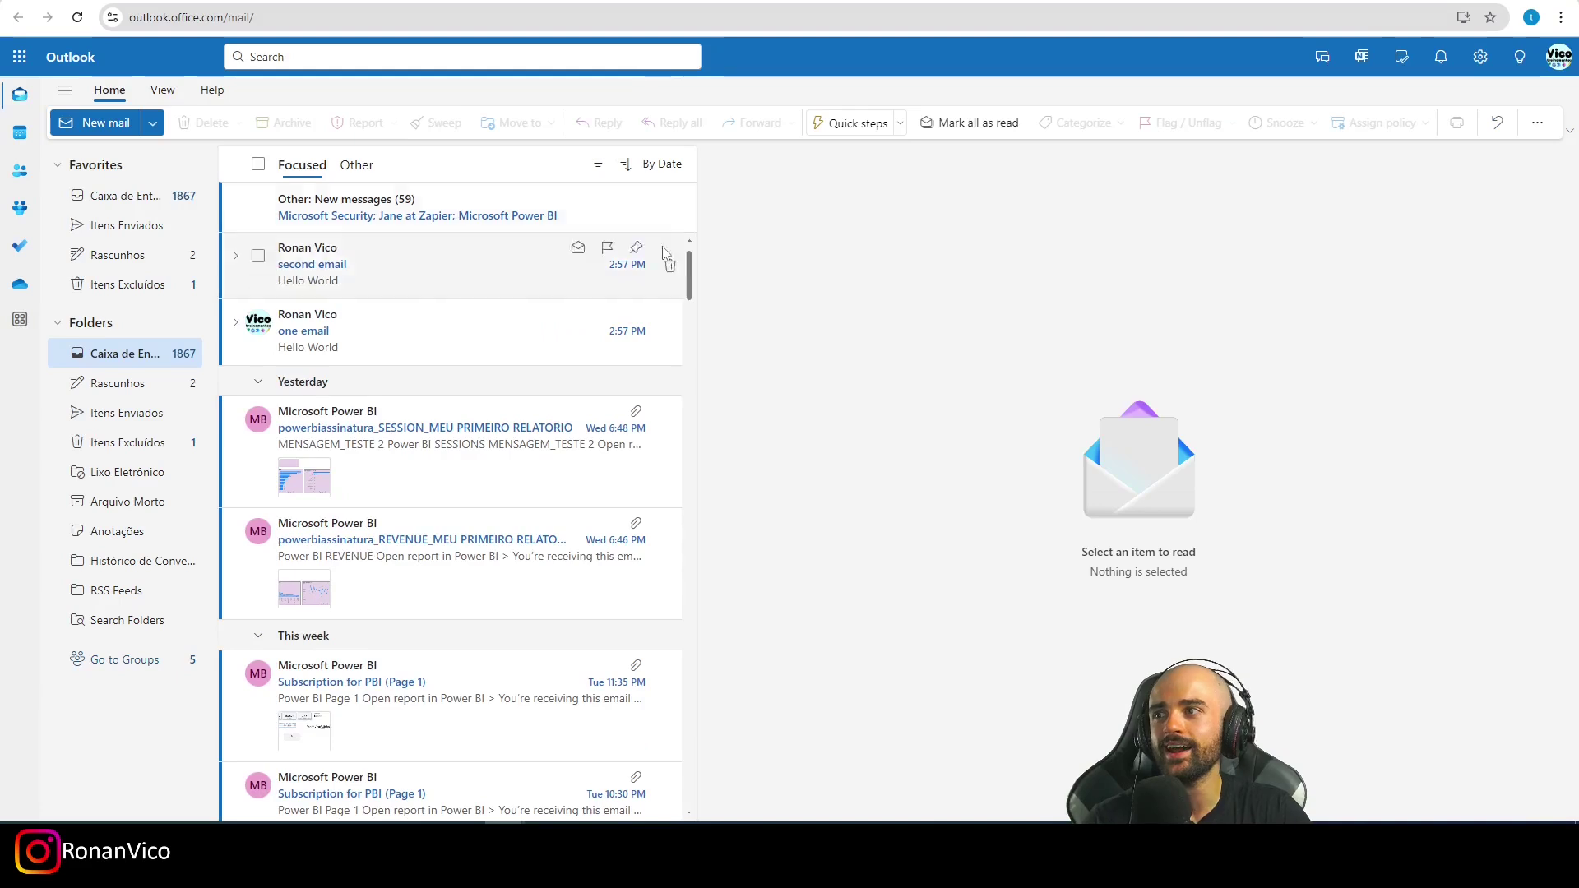
click(416, 335)
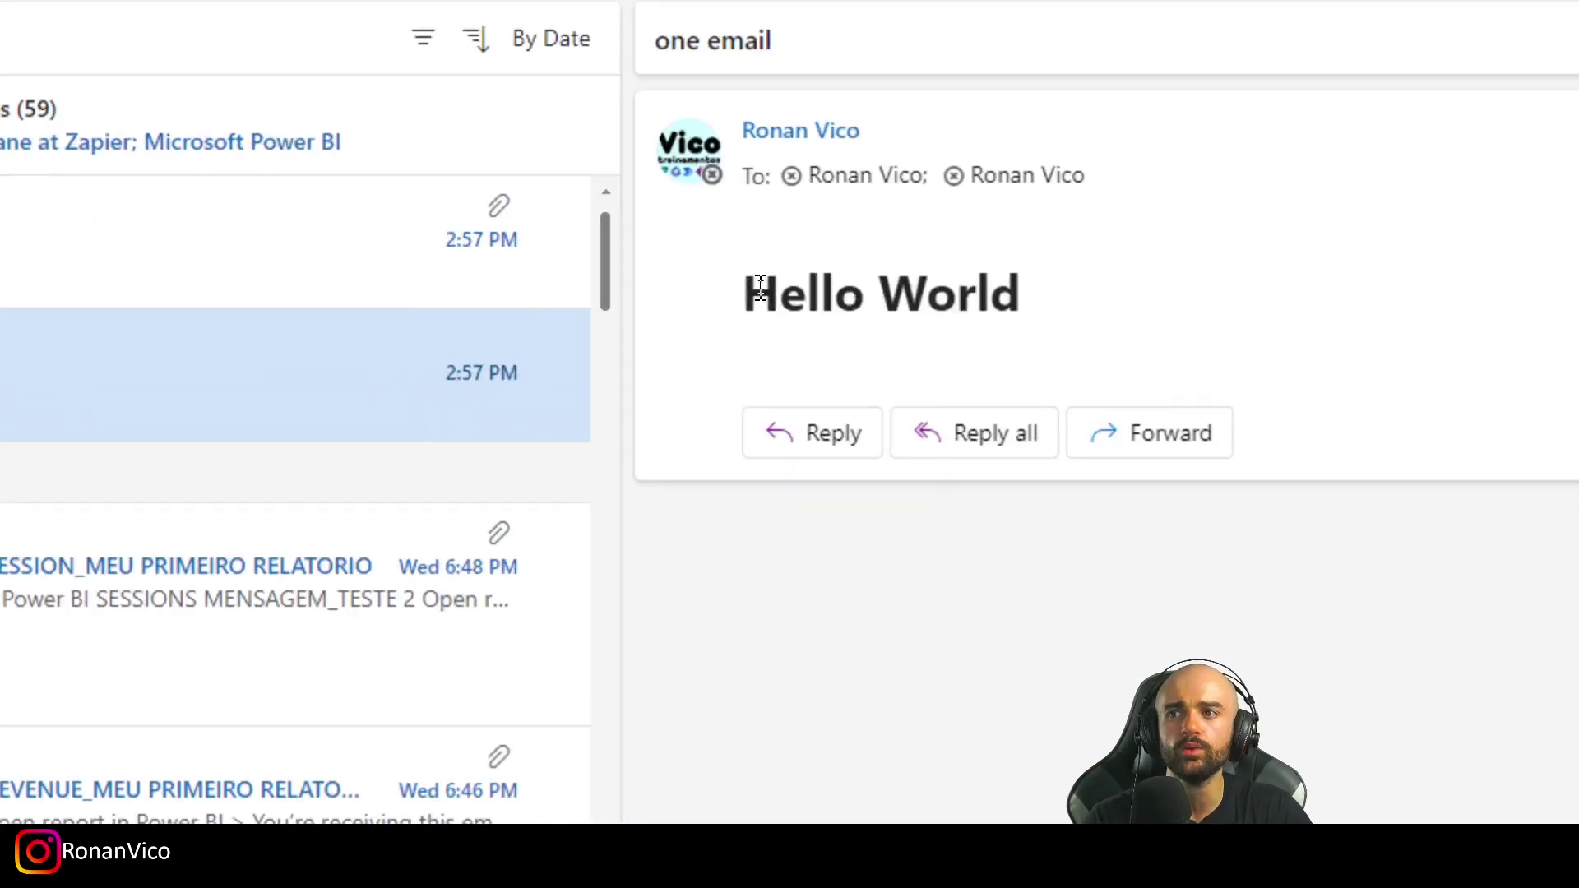
drag(760, 289, 968, 292)
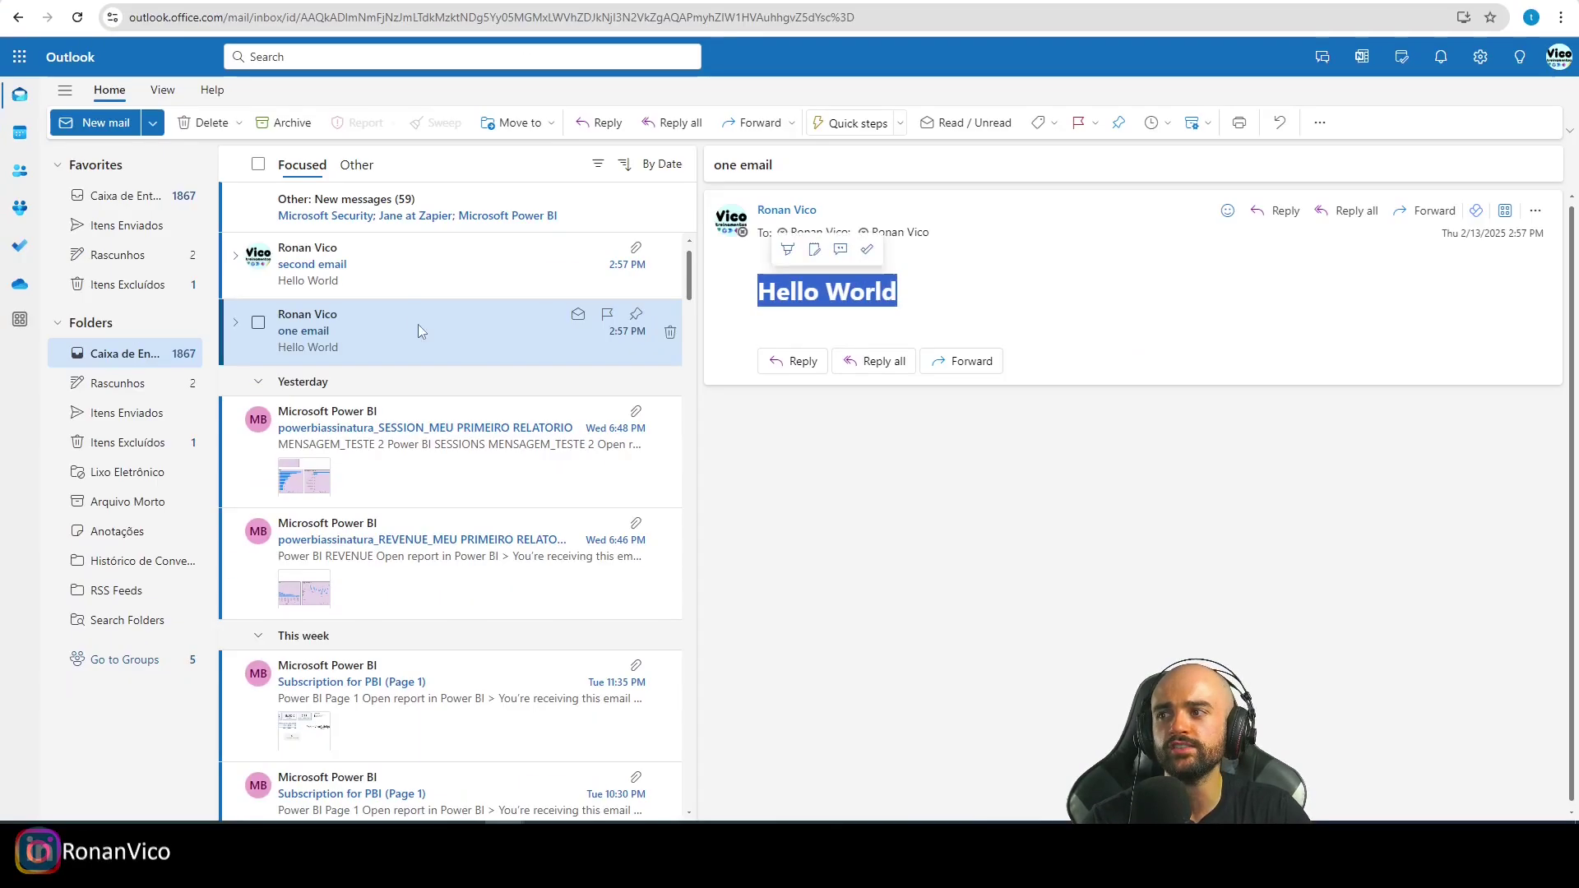
click(24, 277)
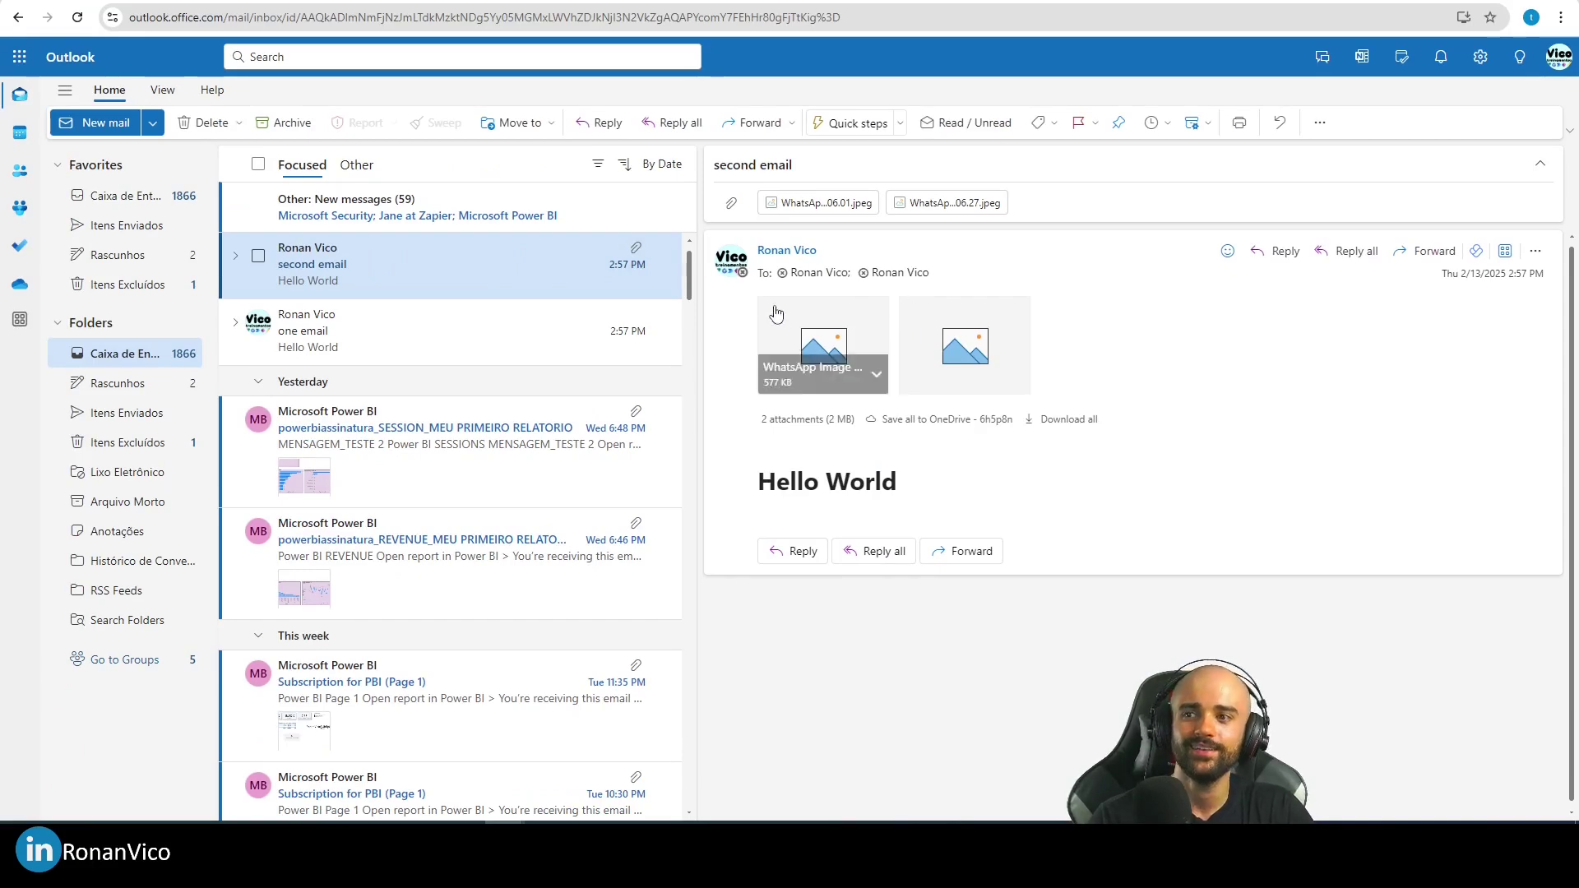
click(436, 323)
click(436, 264)
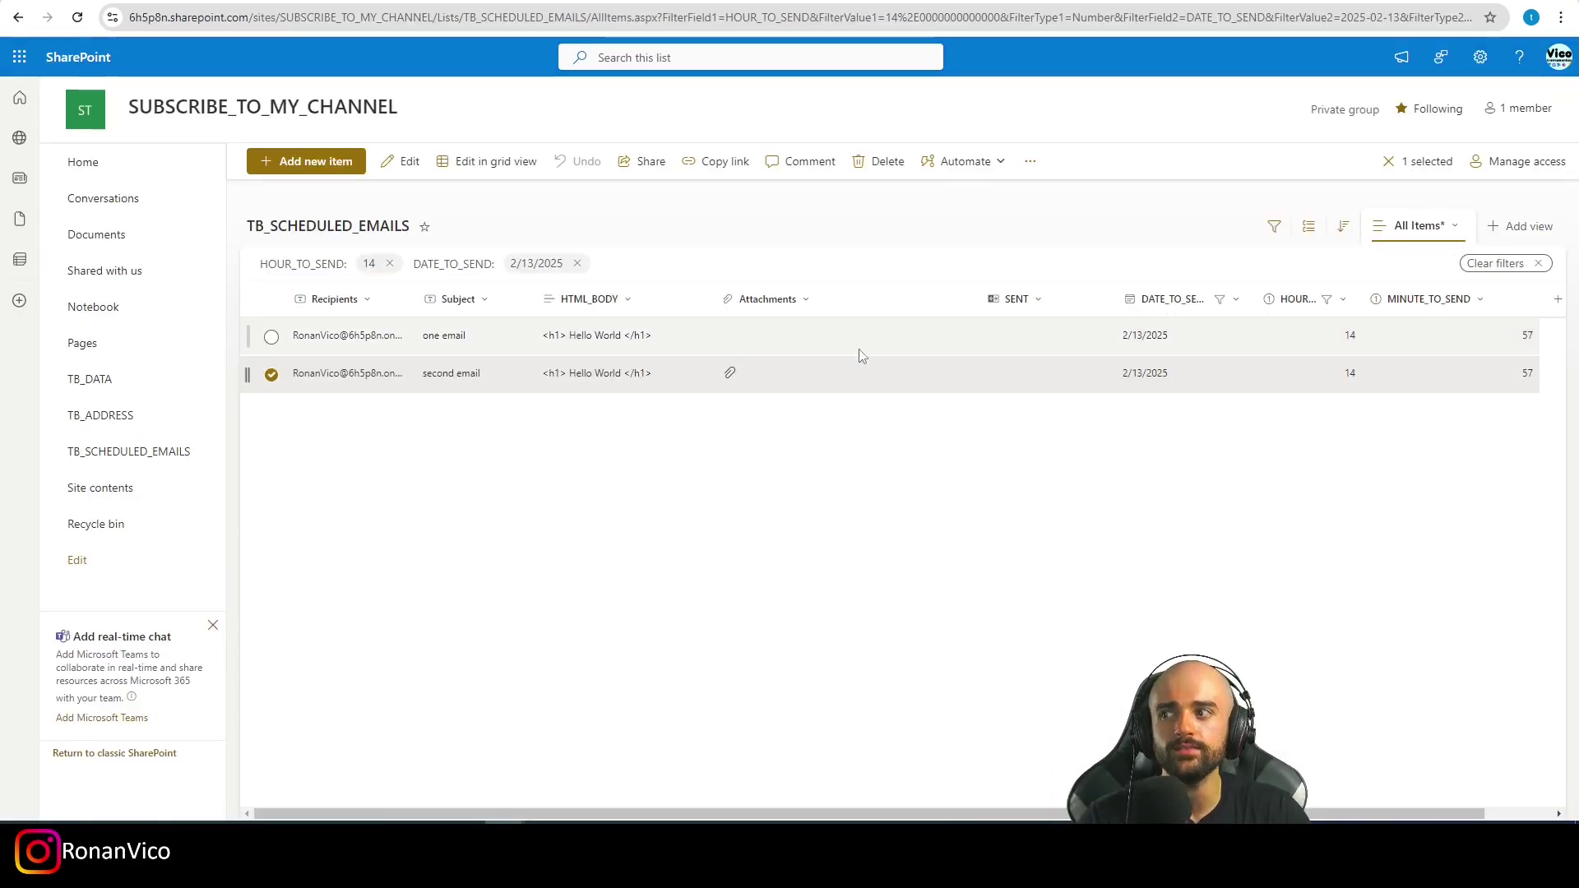
mouse_move(240, 395)
mouse_down()
mouse_move(1470, 582)
mouse_move(1510, 573)
mouse_up()
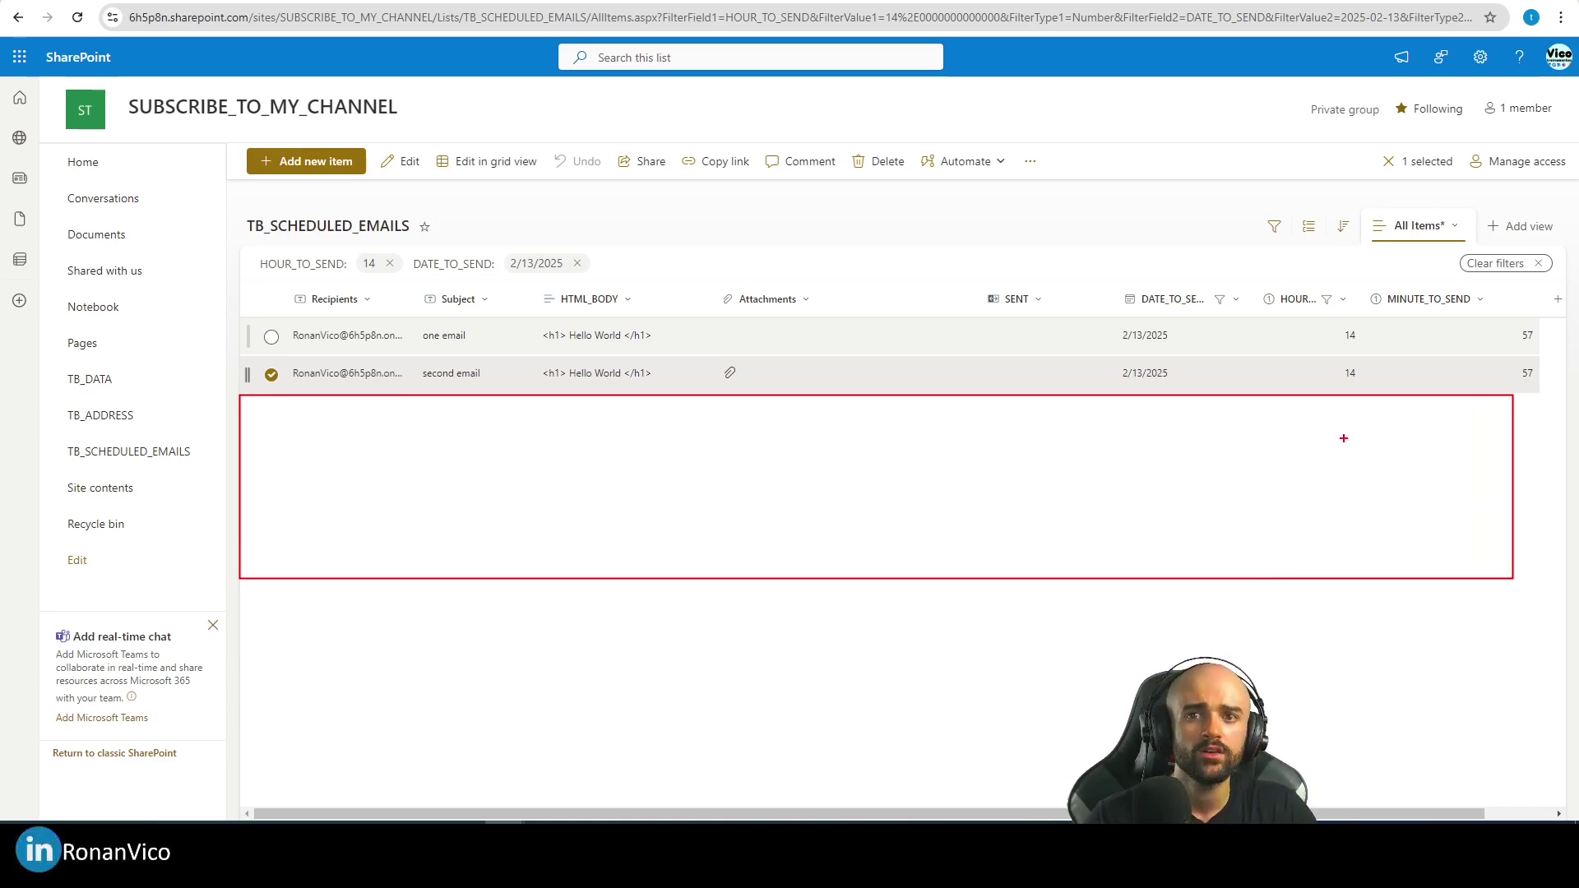
key(Escape)
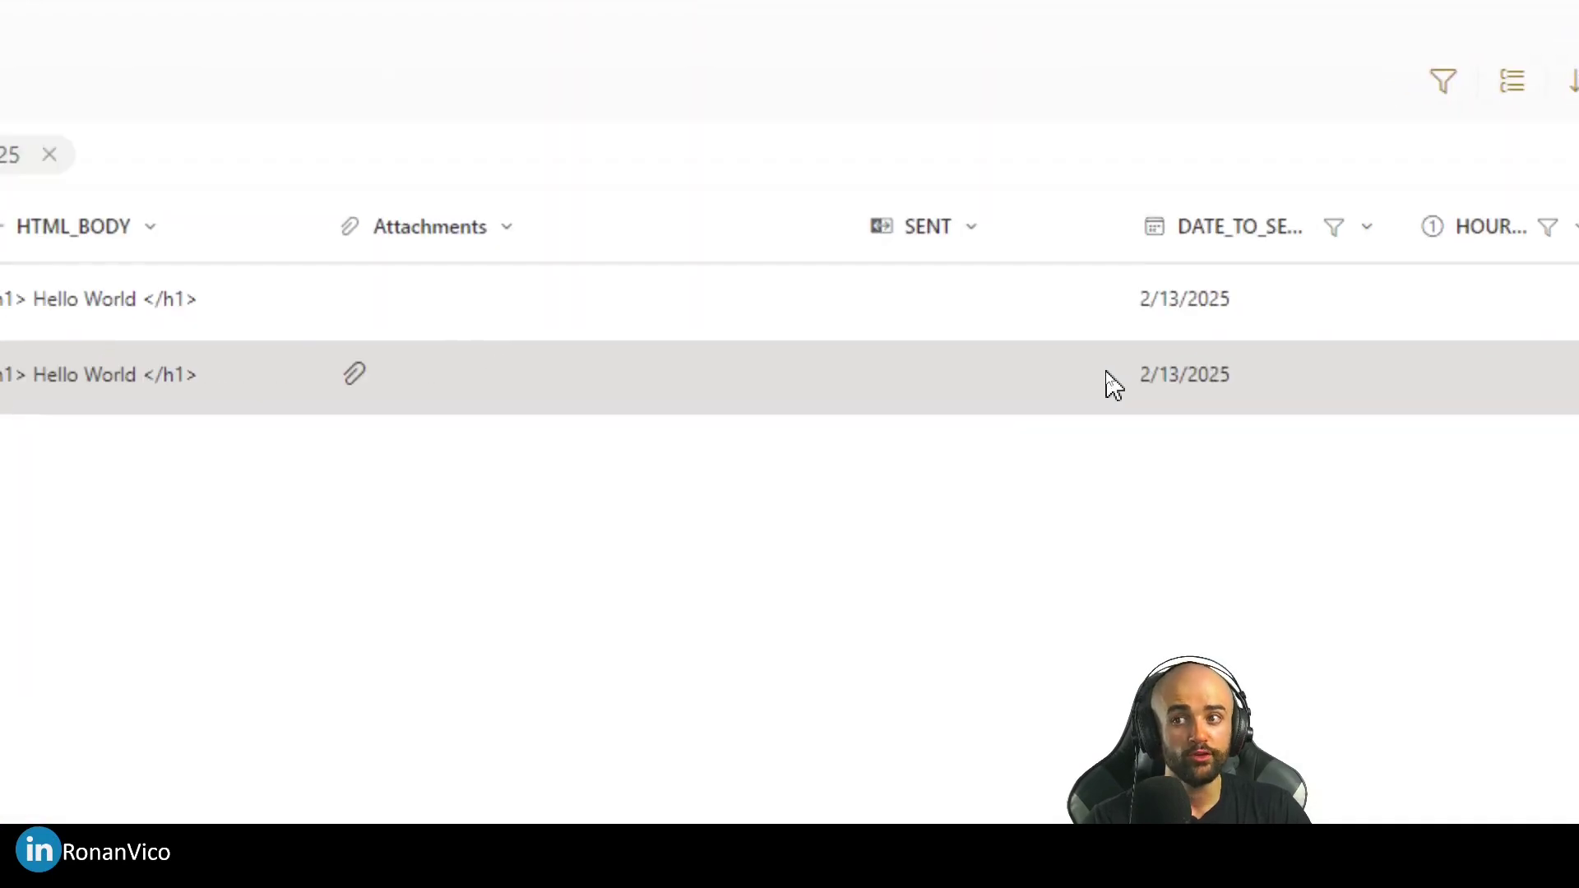
mouse_move(890, 170)
mouse_down()
mouse_move(670, 363)
mouse_move(688, 459)
mouse_up()
drag(723, 263, 849, 234)
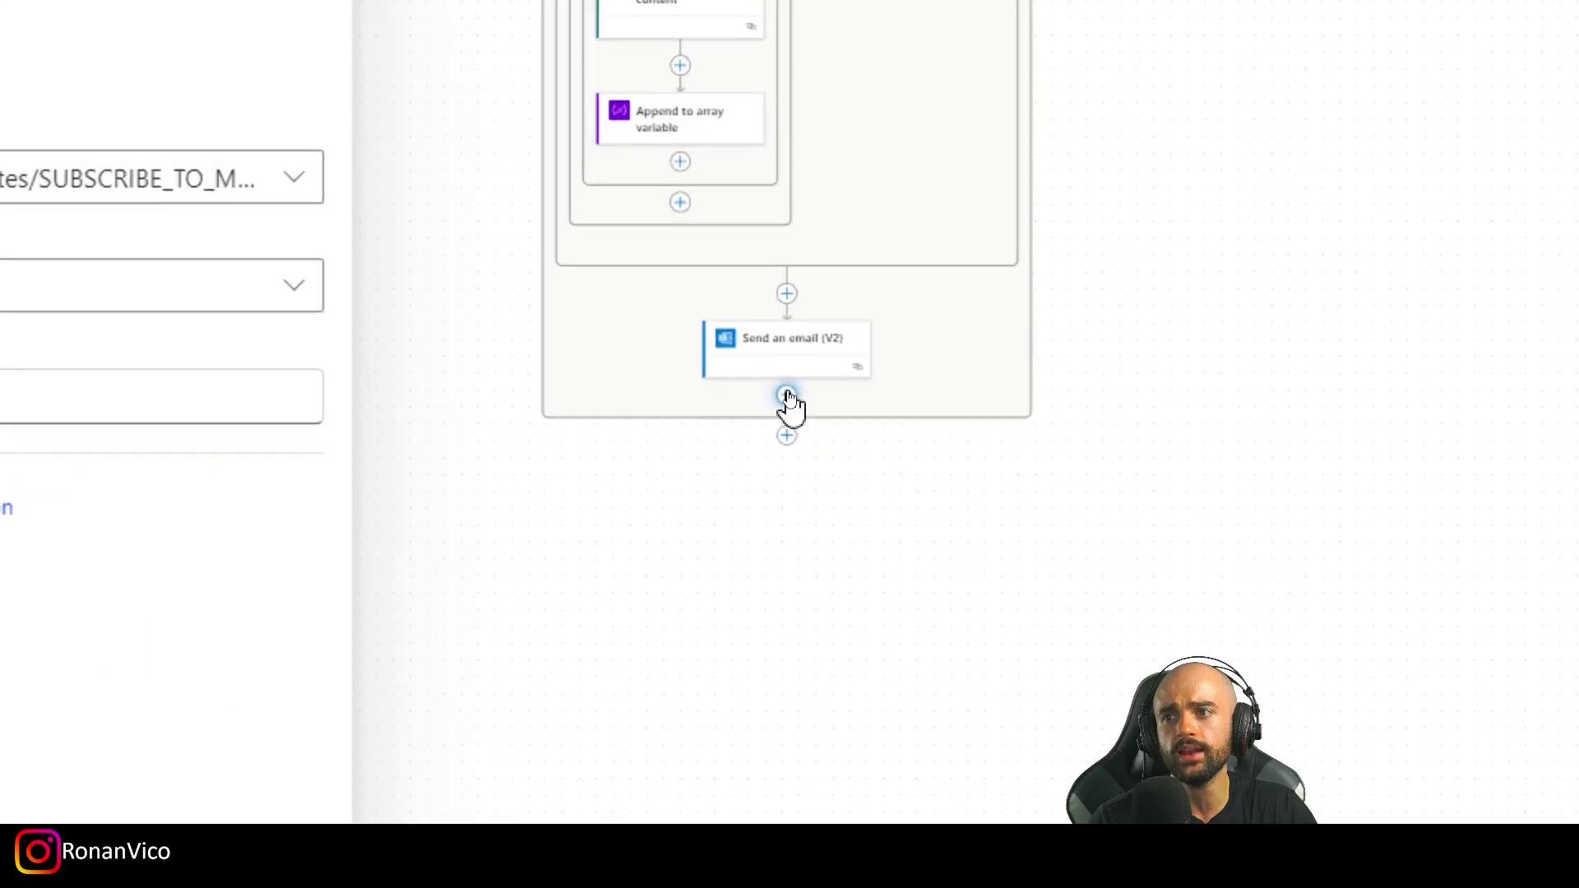
- Add the SharePoint Update item action after Send an email (V2) inside the For each loop
click(782, 391)
text(update)
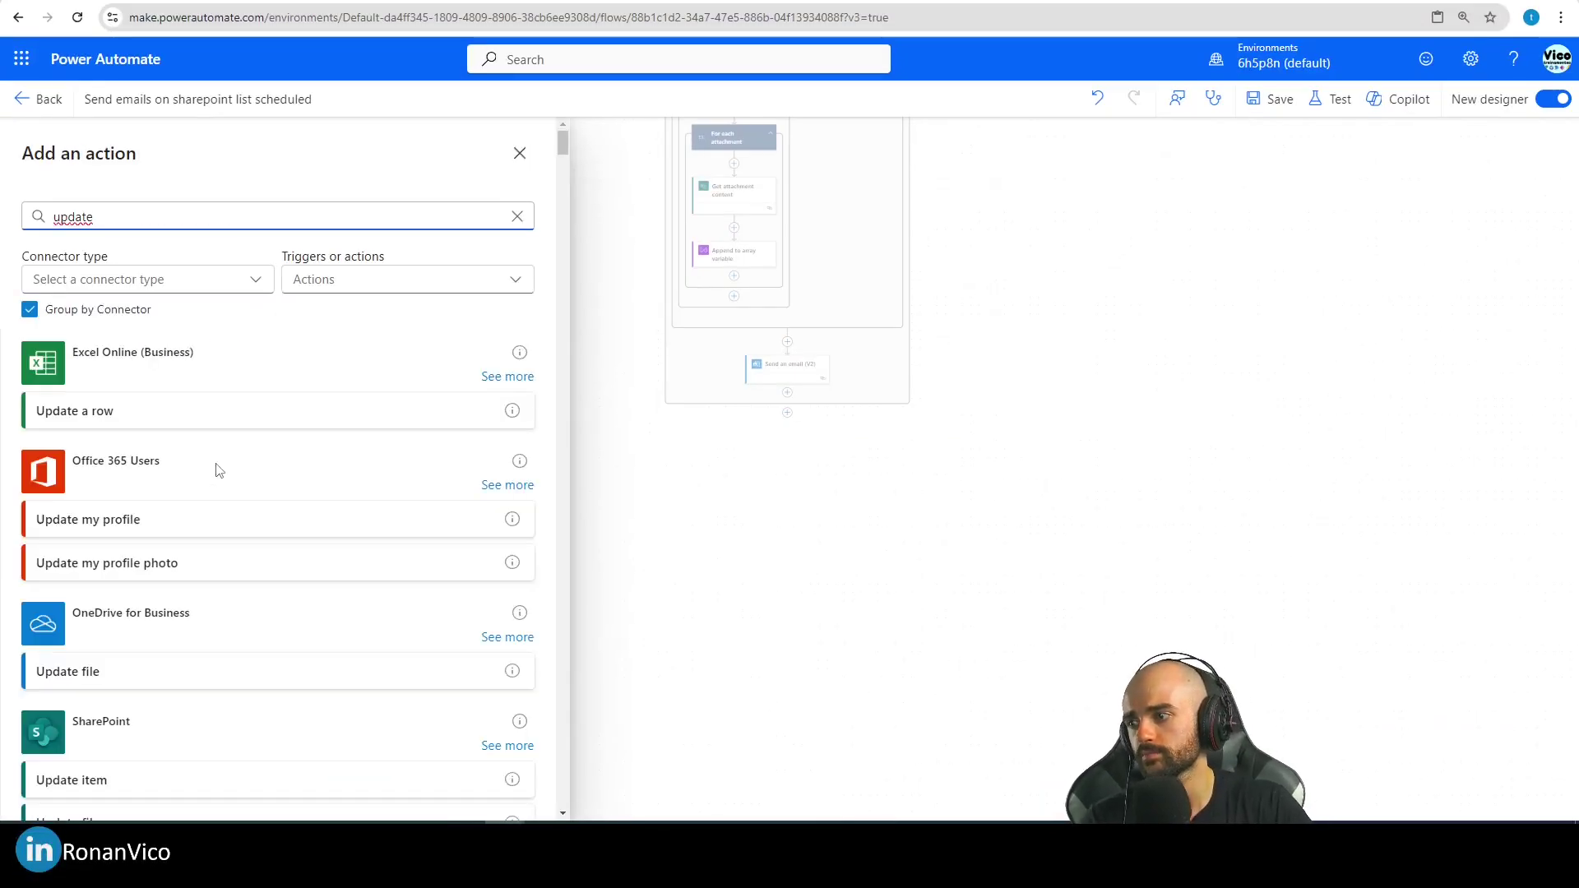
scroll(222, 493, down, 2)
click(235, 619)
- Point Update item to the SUBSCRIBE_TO_MY_CHANNEL site and TB_SCHEDULED_EMAILS list, using the ID from Get items as its Id
click(95, 287)
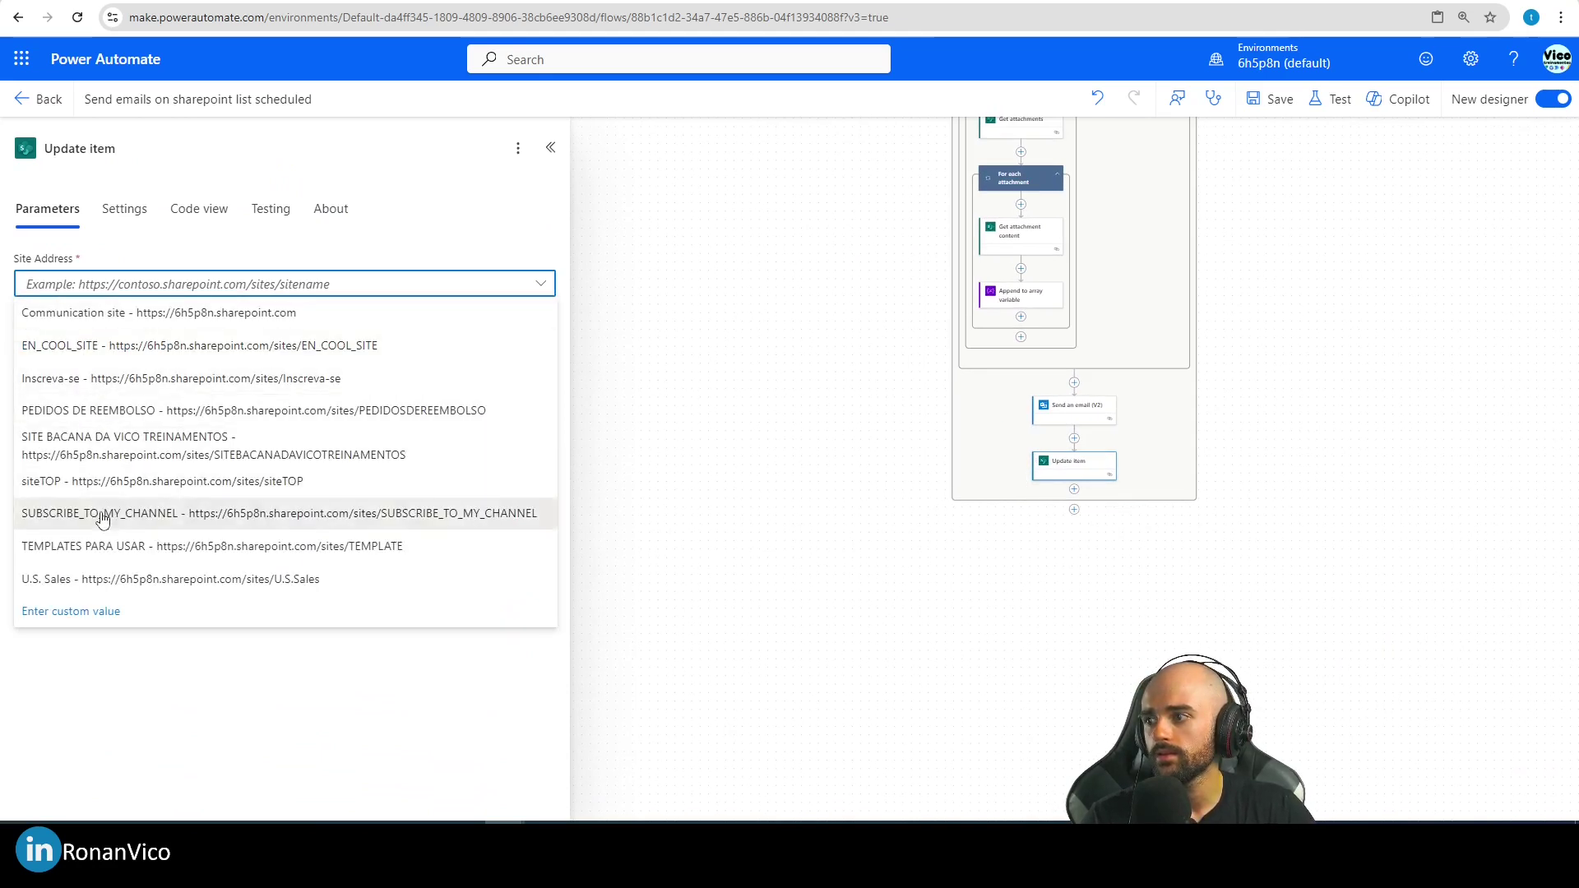
click(102, 514)
click(88, 340)
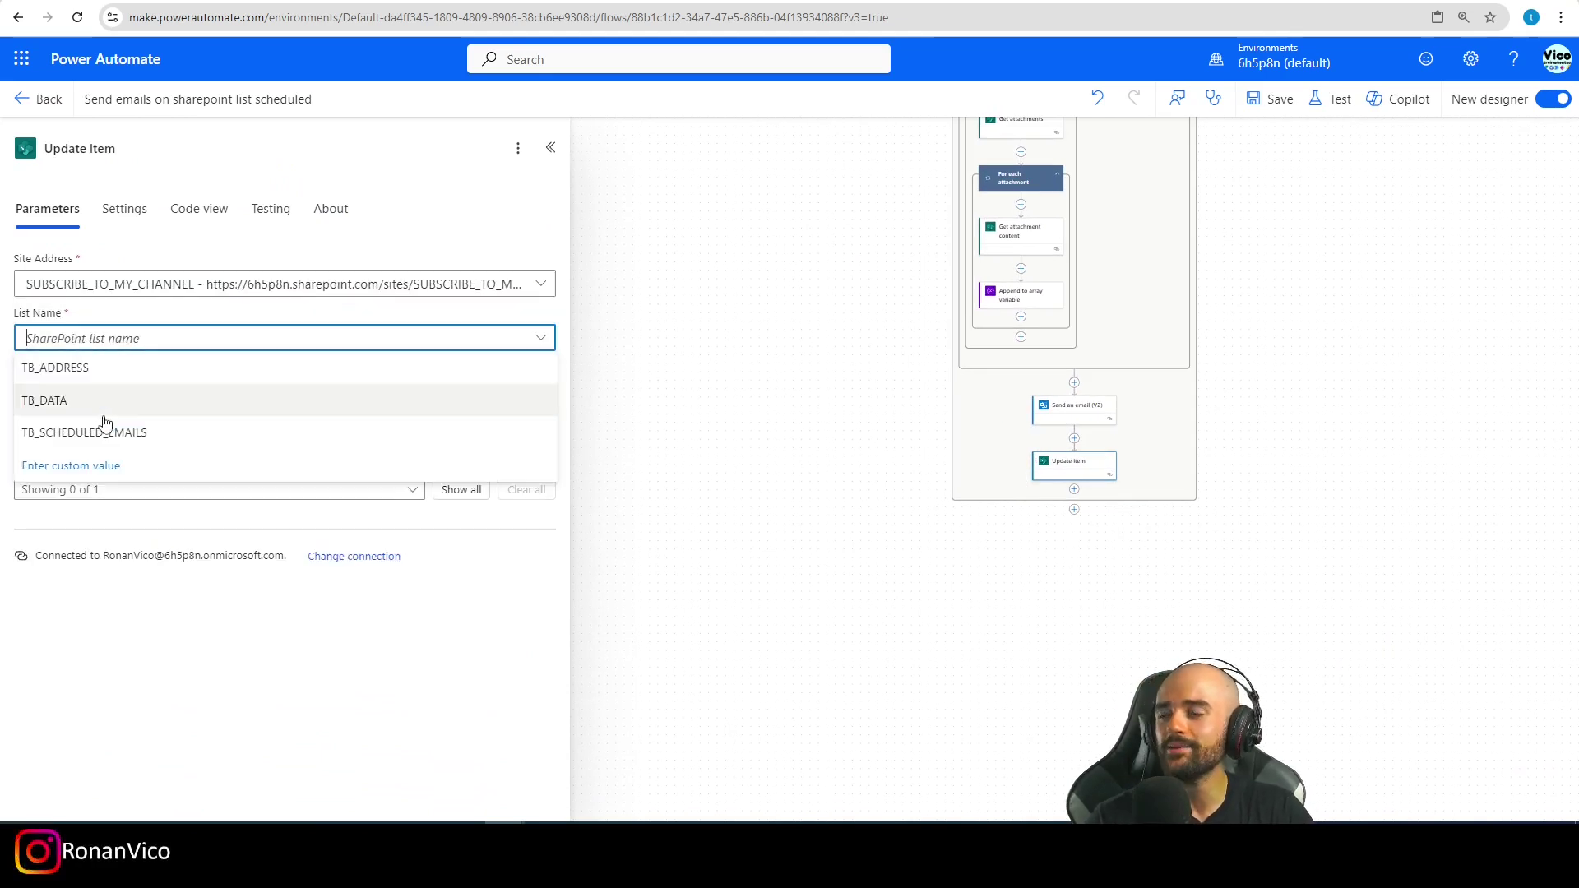
click(95, 434)
click(552, 393)
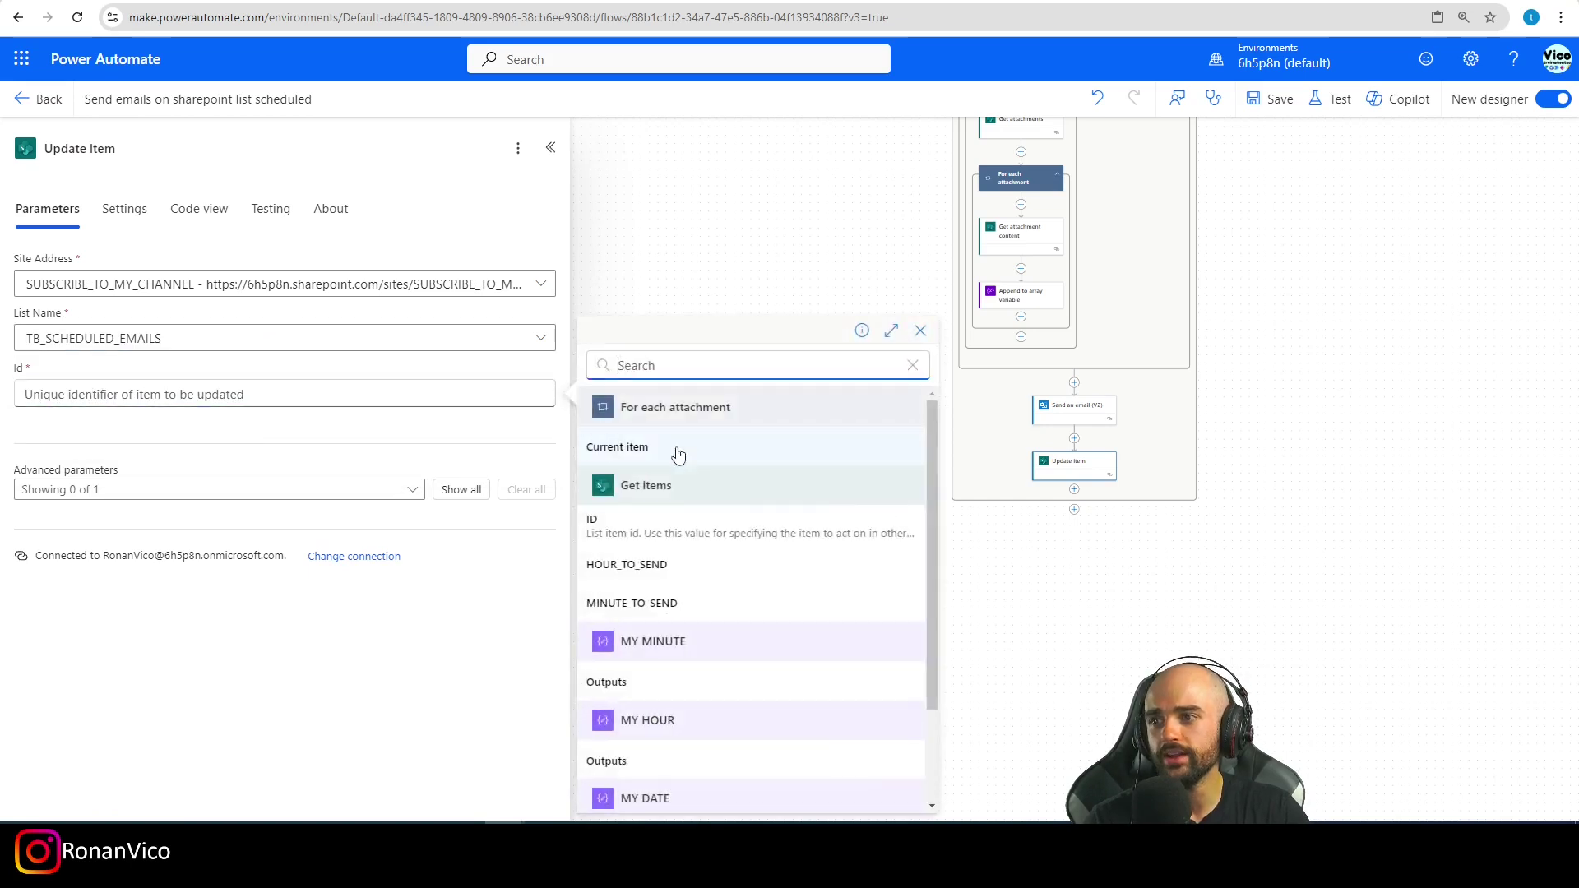
click(625, 526)
- Add the SENT parameter to Update item, set it to Yes and save the flow
click(124, 492)
click(523, 674)
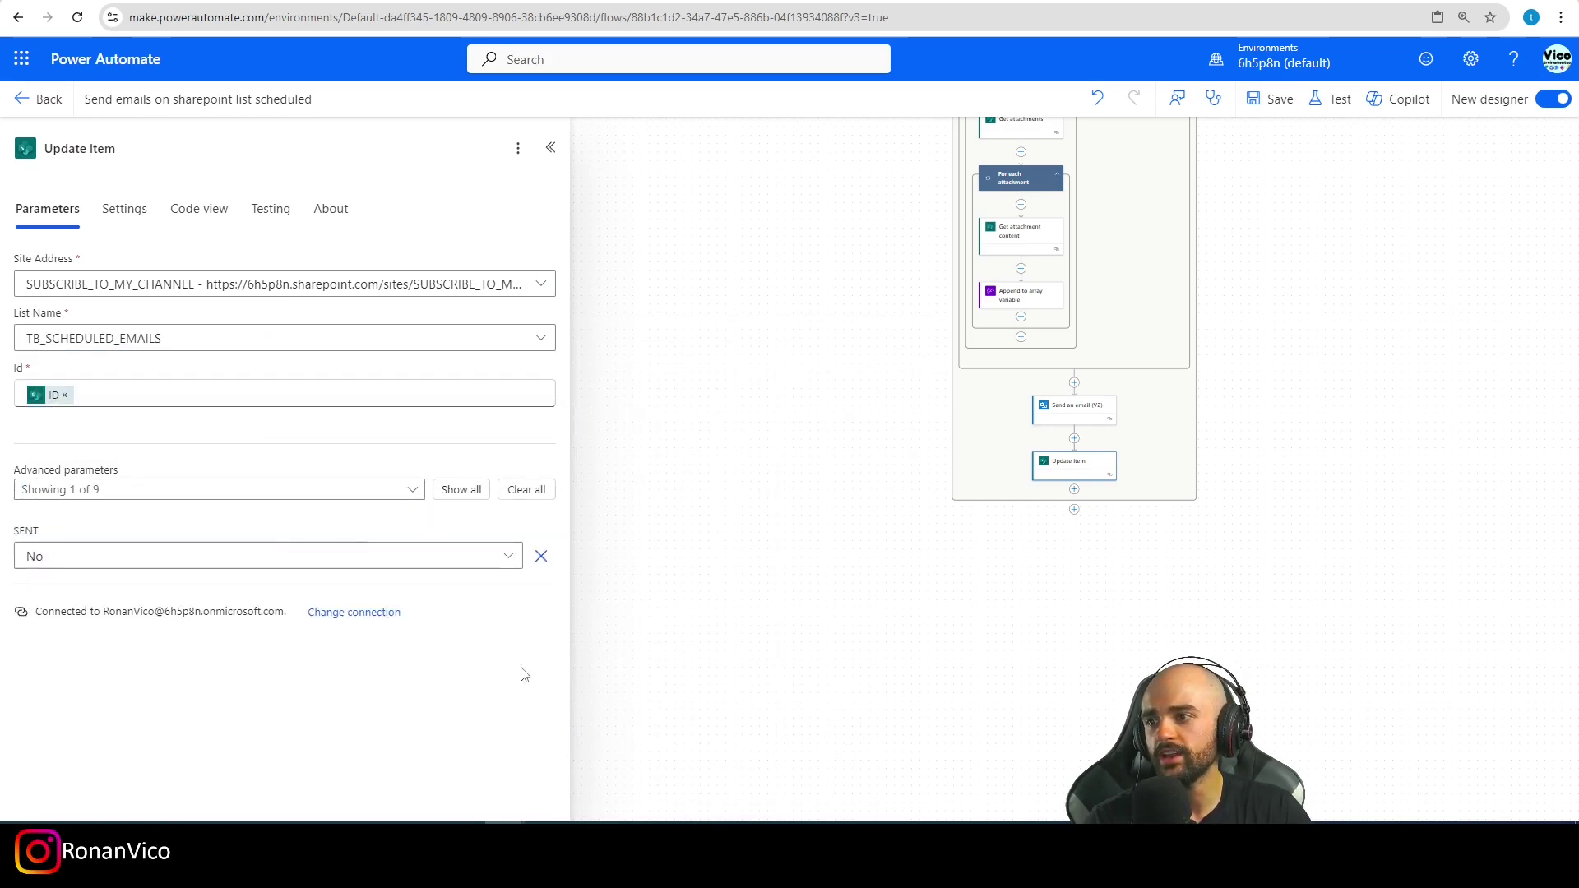
click(47, 561)
click(73, 649)
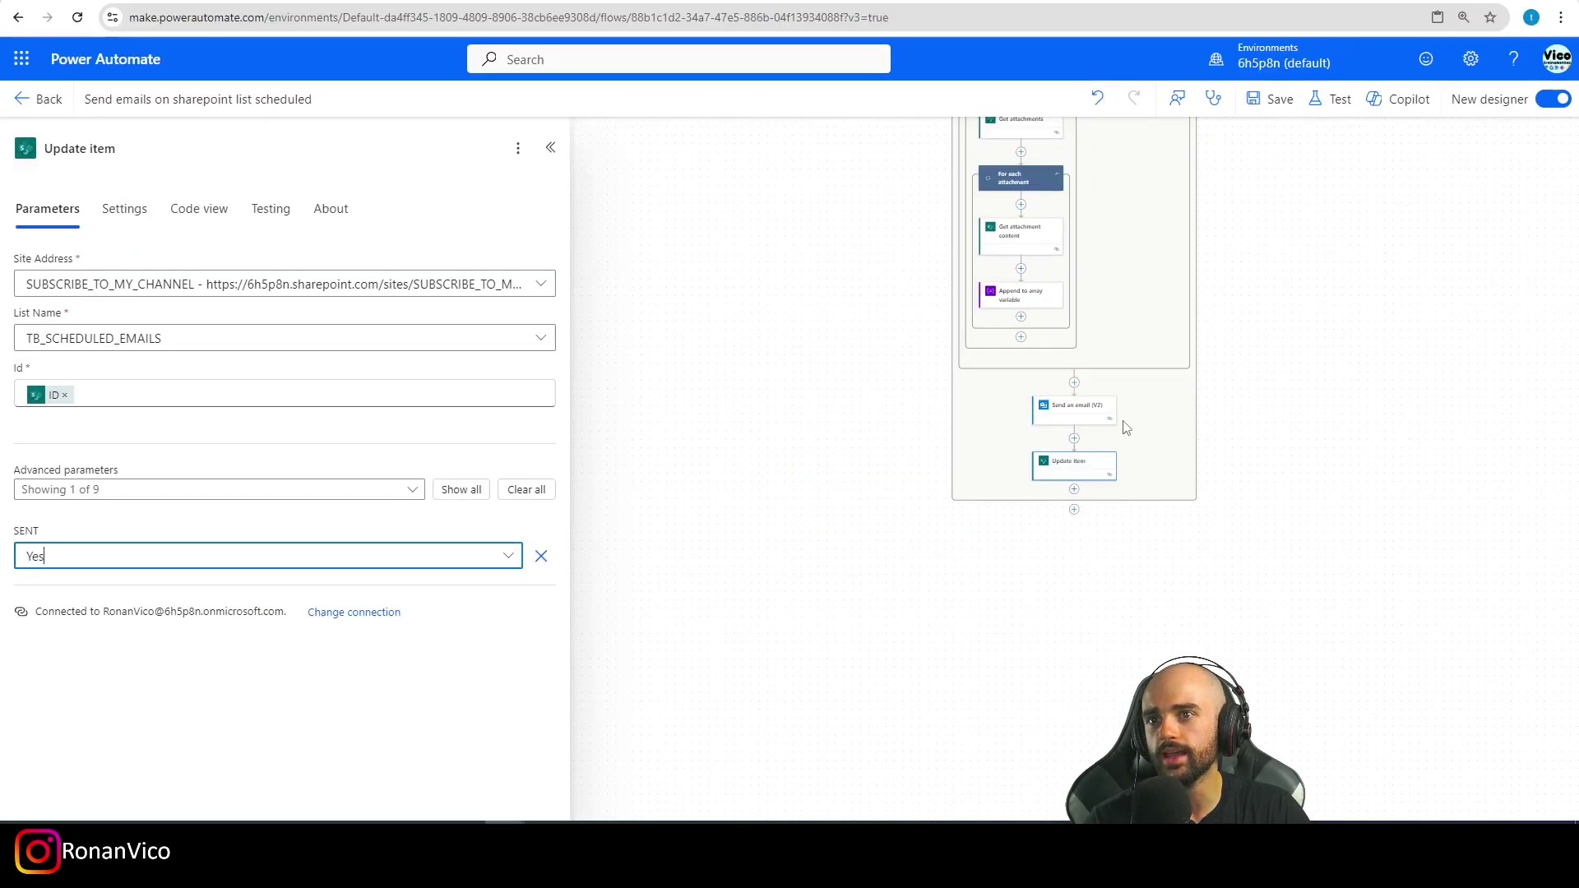
click(1271, 99)
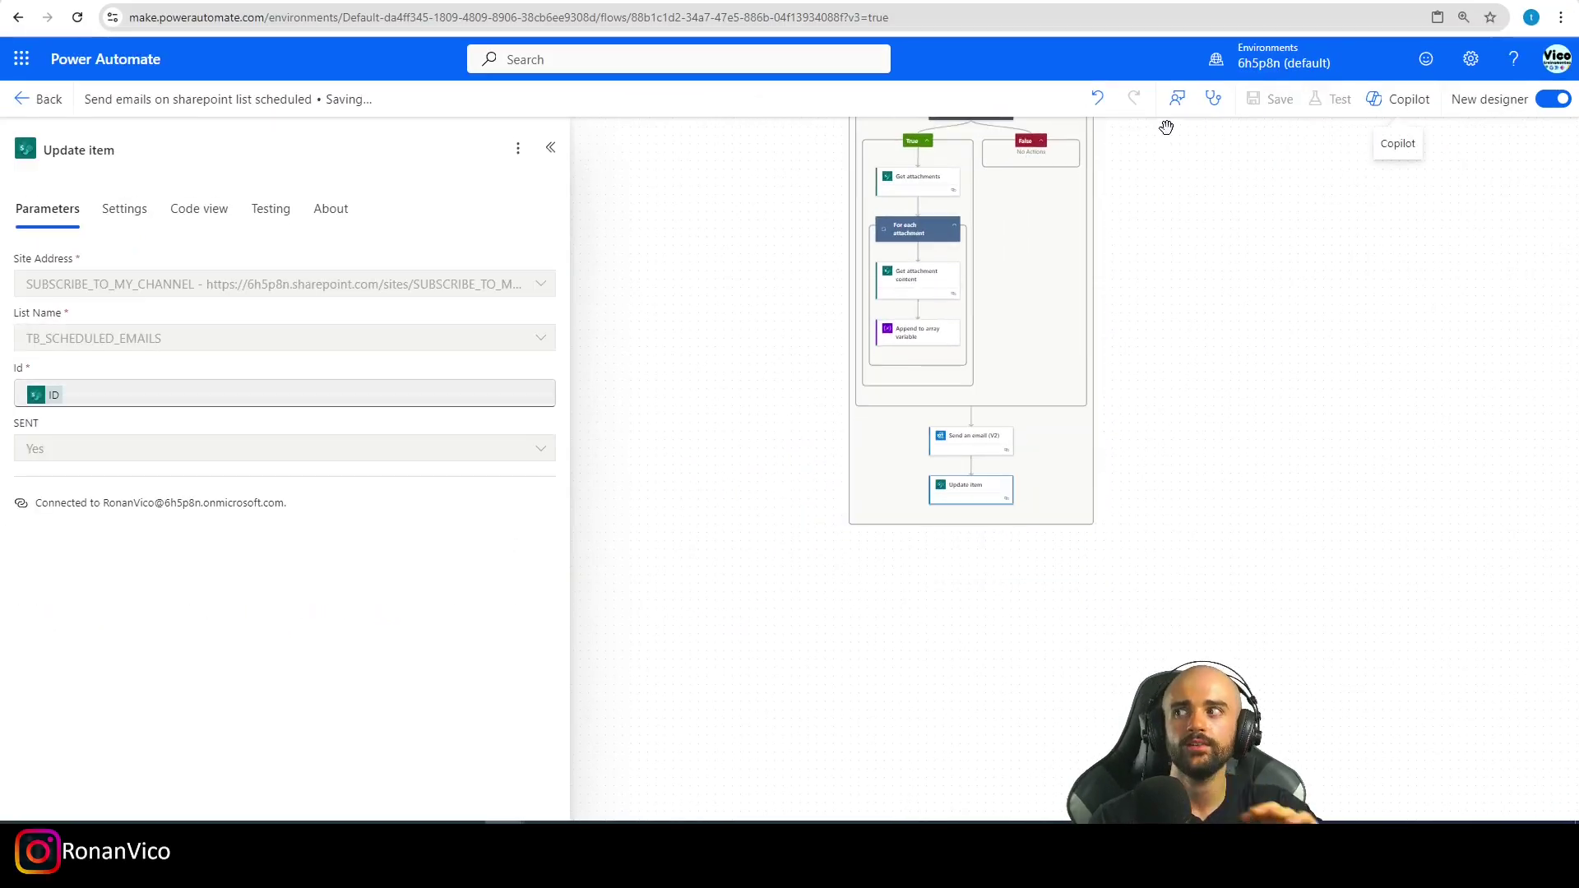